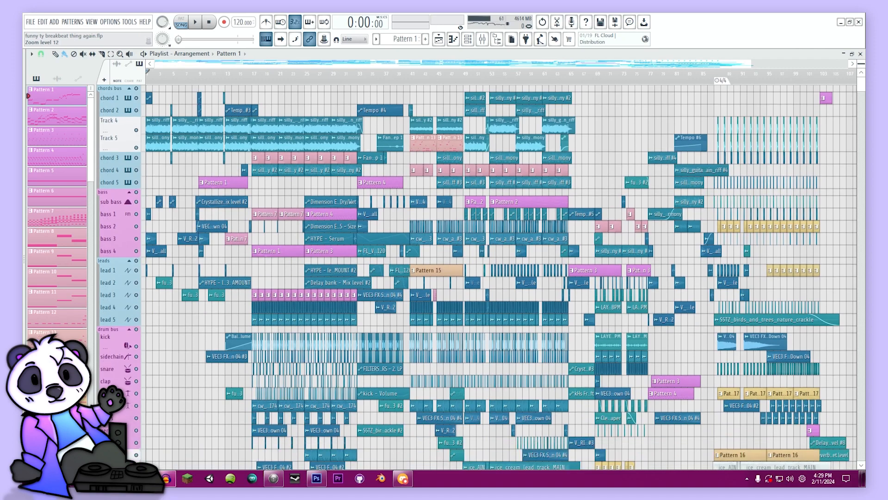
# - Examine the opening section of the playlist arrangement, including the guitar riff clips on Tracks 4 and 5 and the surrounding layers
pyautogui.moveTo(752, 62); pyautogui.dragTo(330, 217)
pyautogui.rightClick(329, 218)
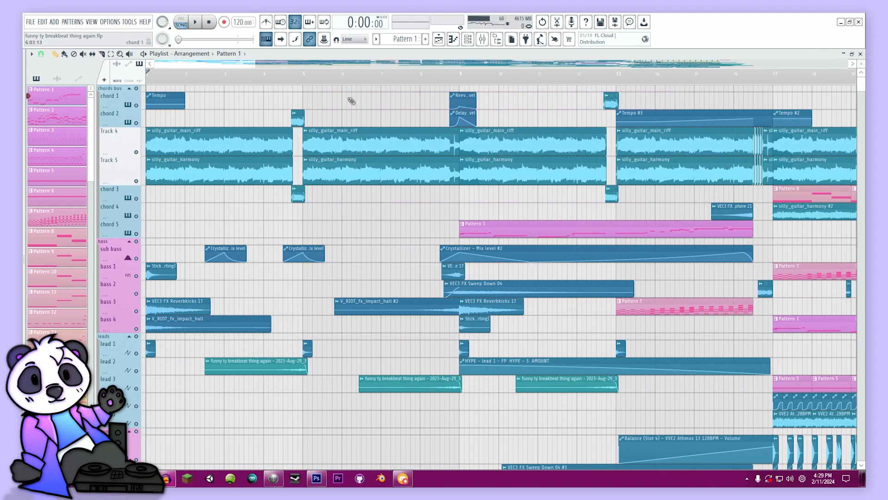
pyautogui.hscroll(2, 339, 128)
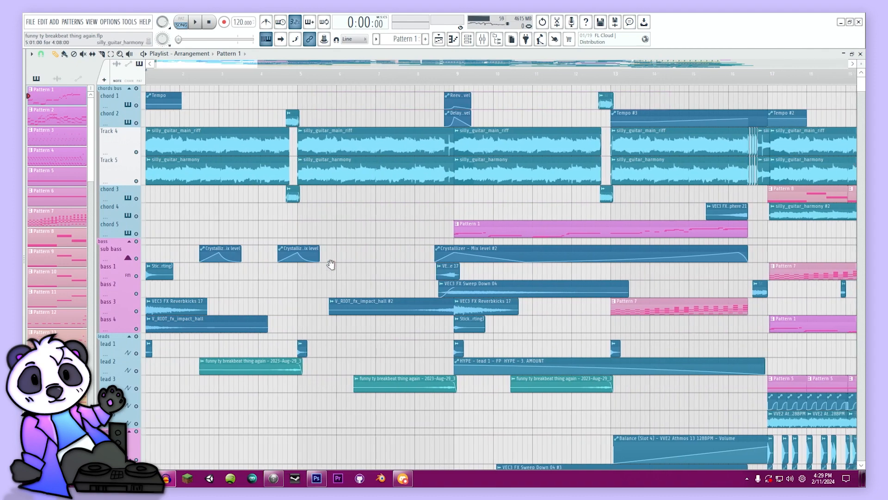
pyautogui.hscroll(-2, 551, 271)
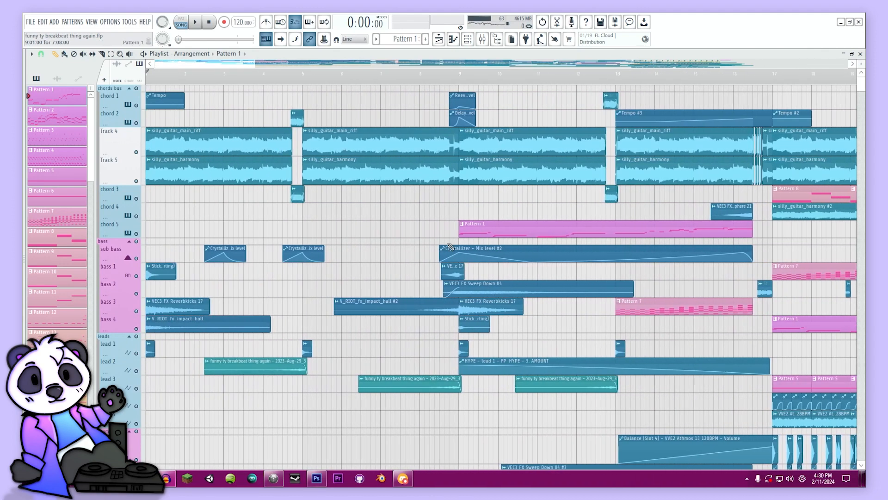
pyautogui.hotkey('ctrl', 'z')
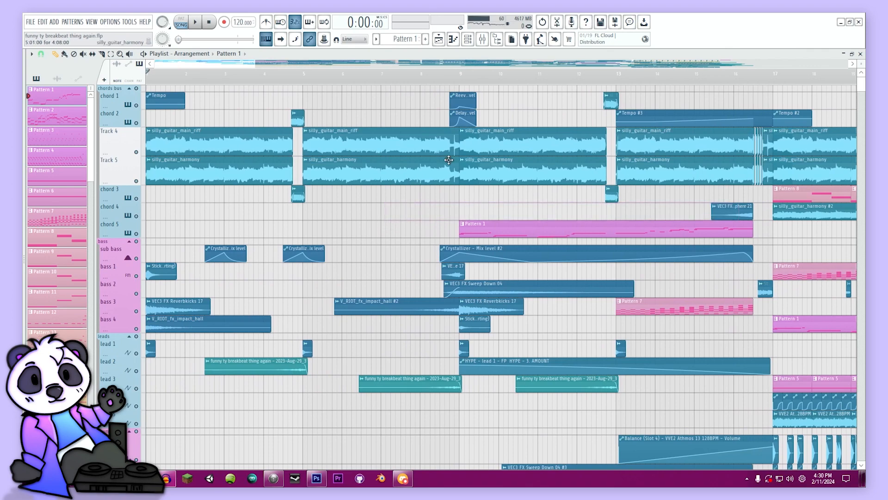
pyautogui.moveTo(240, 65); pyautogui.dragTo(336, 137)
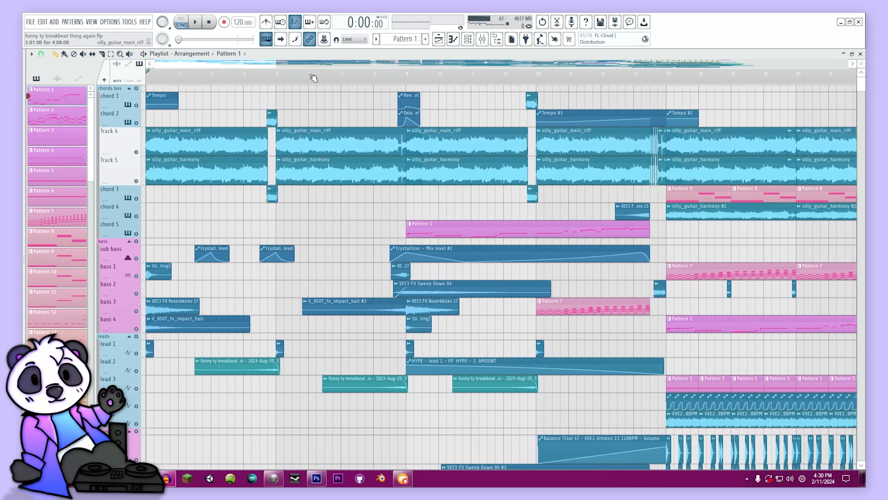
pyautogui.moveTo(276, 65); pyautogui.dragTo(234, 156)
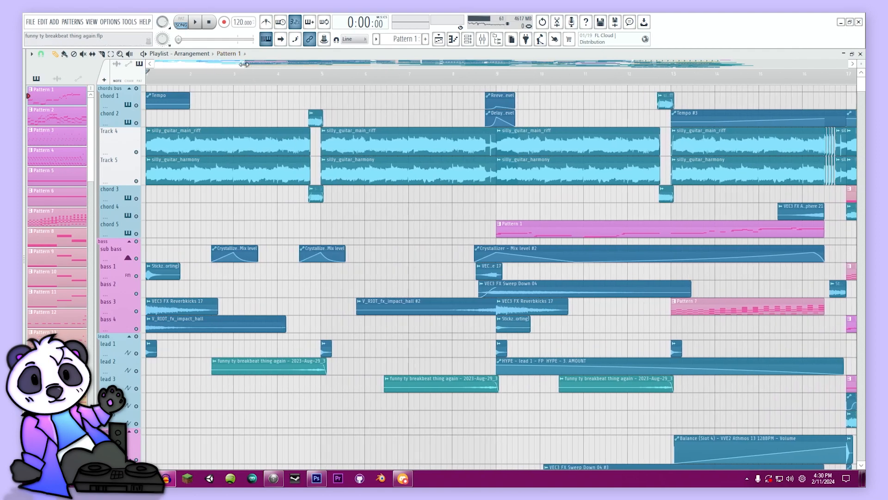
pyautogui.moveTo(244, 63); pyautogui.dragTo(396, 110)
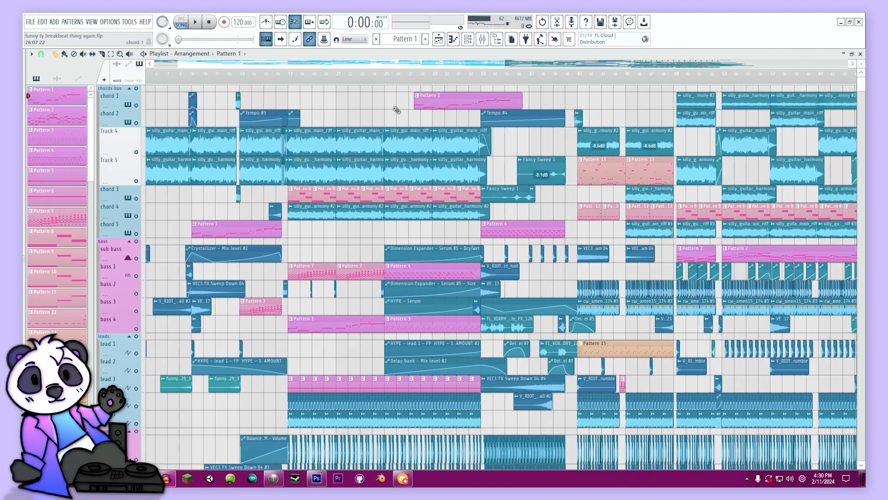
pyautogui.moveTo(394, 65); pyautogui.dragTo(450, 124)
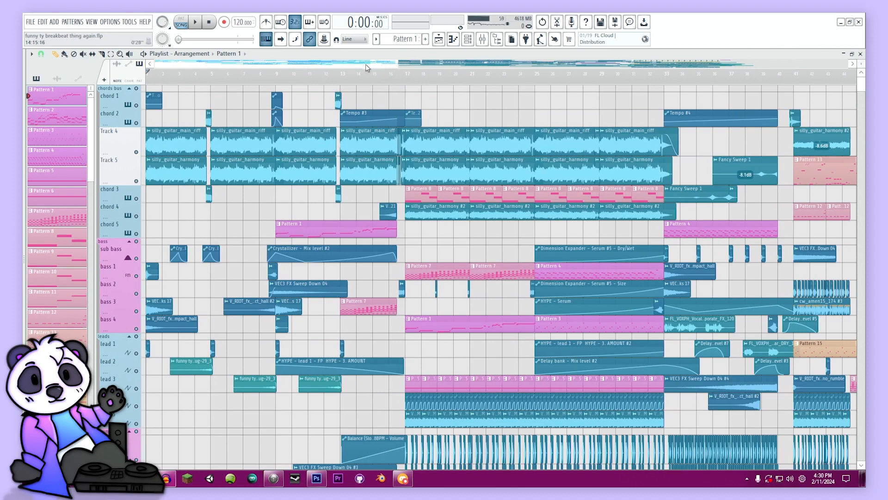
pyautogui.moveTo(365, 67); pyautogui.dragTo(324, 110)
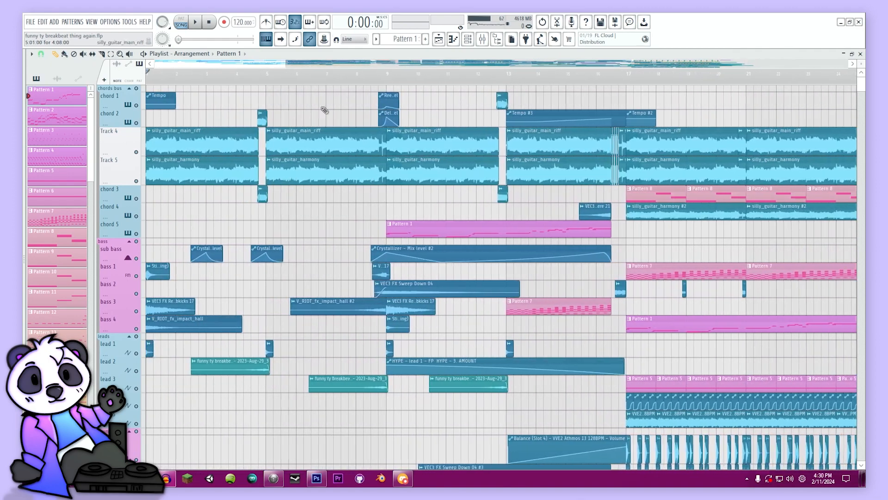
# - Play the song from the beginning through the intro to the section around bar 14, then stop playback
pyautogui.moveTo(285, 64); pyautogui.dragTo(382, 79)
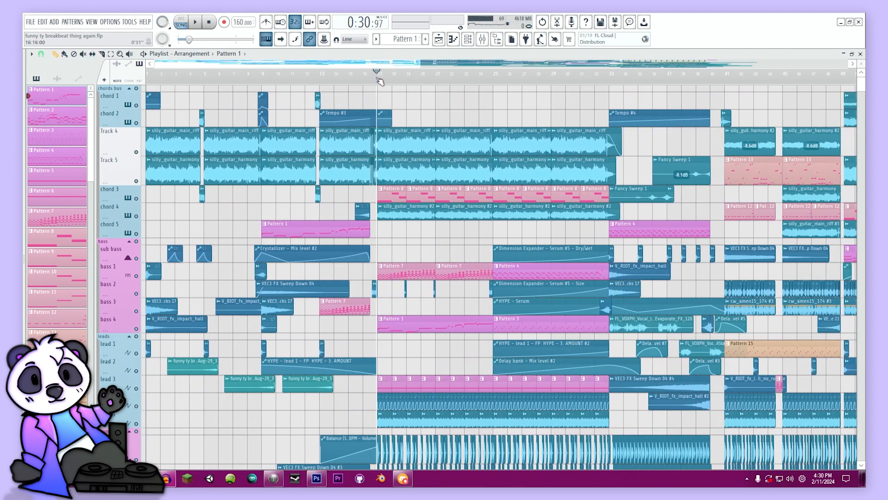
pyautogui.moveTo(374, 85); pyautogui.dragTo(303, 93)
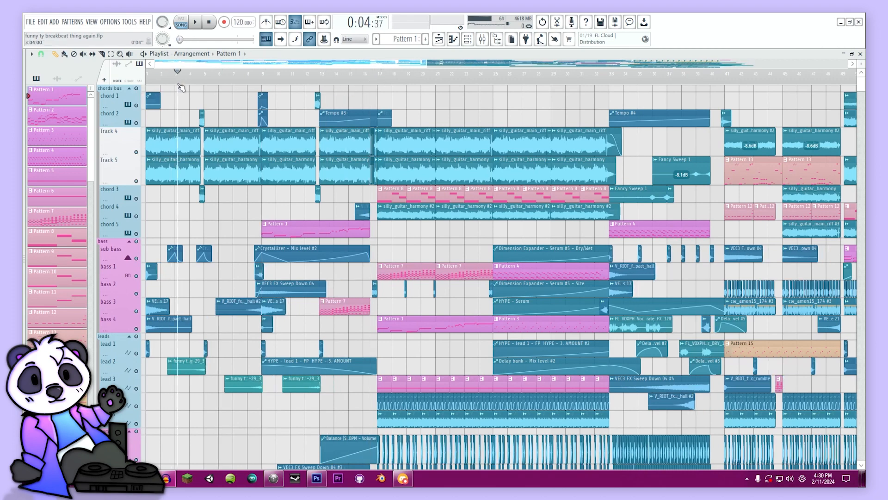
pyautogui.scroll(4, 357, 180)
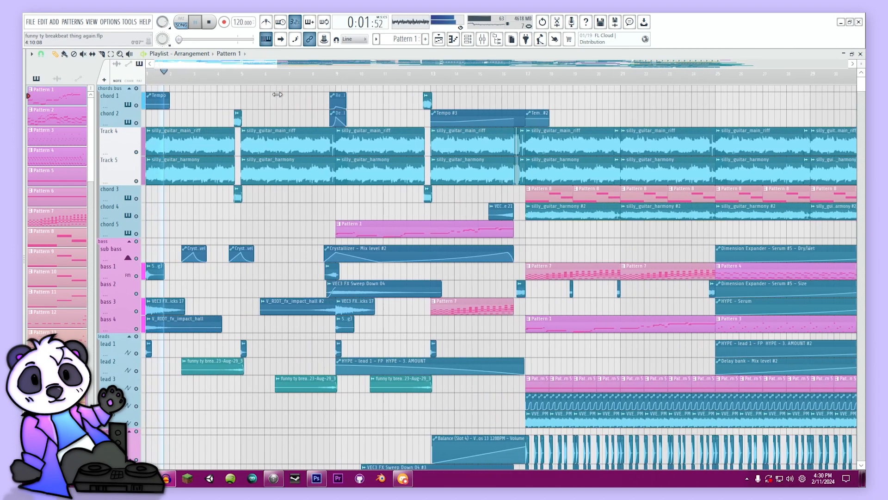
pyautogui.hotkey('ctrl', 's')
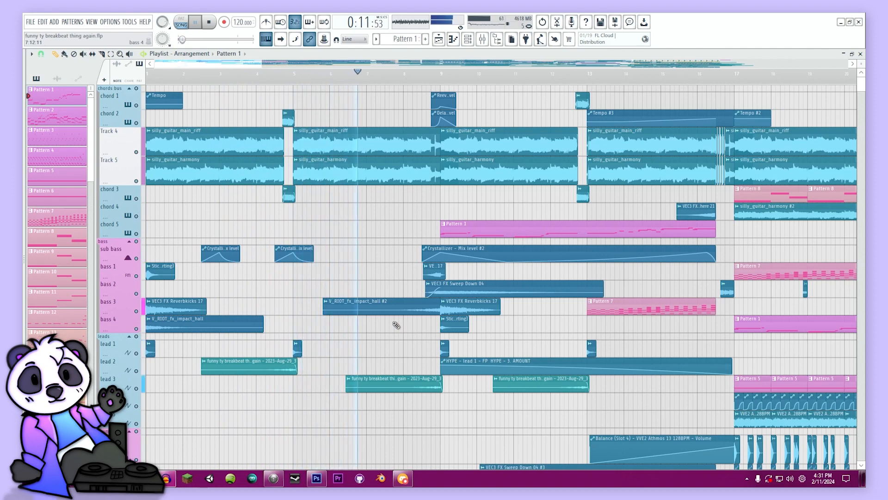
pyautogui.hscroll(4, 435, 348)
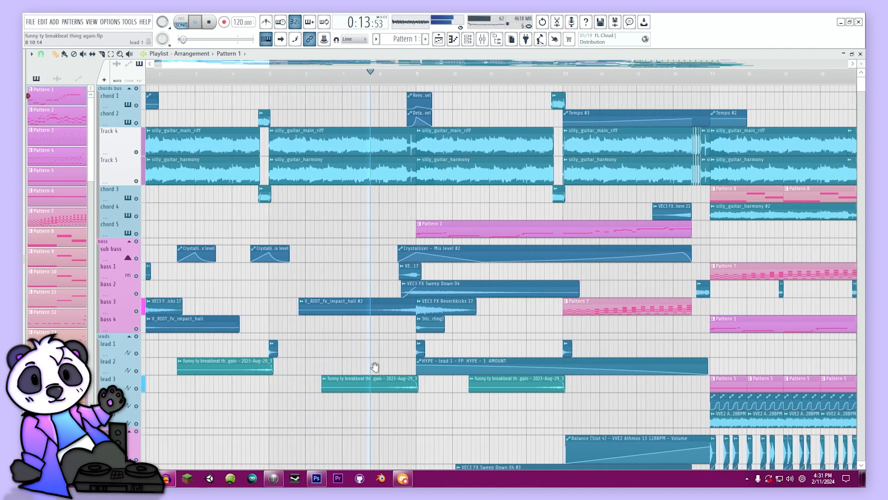
pyautogui.hscroll(1, 437, 305)
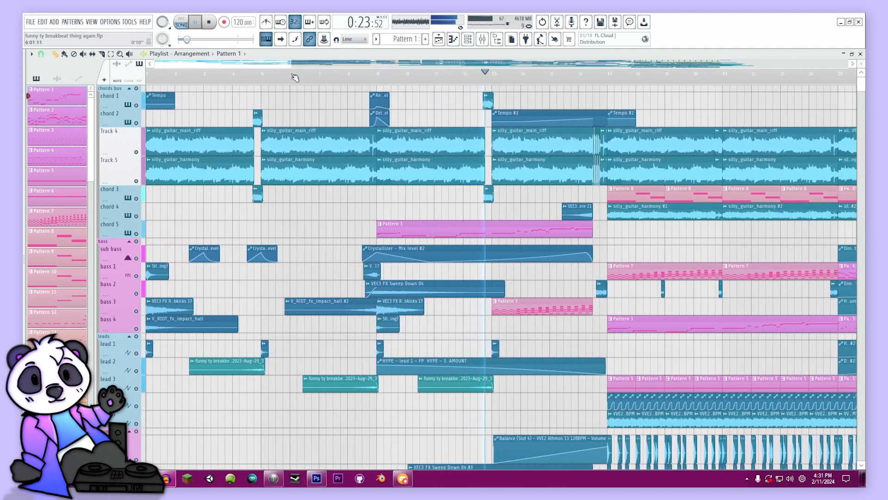
pyautogui.moveTo(290, 67)
pyautogui.mouseDown()
pyautogui.moveTo(265, 67)
pyautogui.moveTo(283, 67)
pyautogui.mouseUp()
pyautogui.hscroll(4, 395, 173)
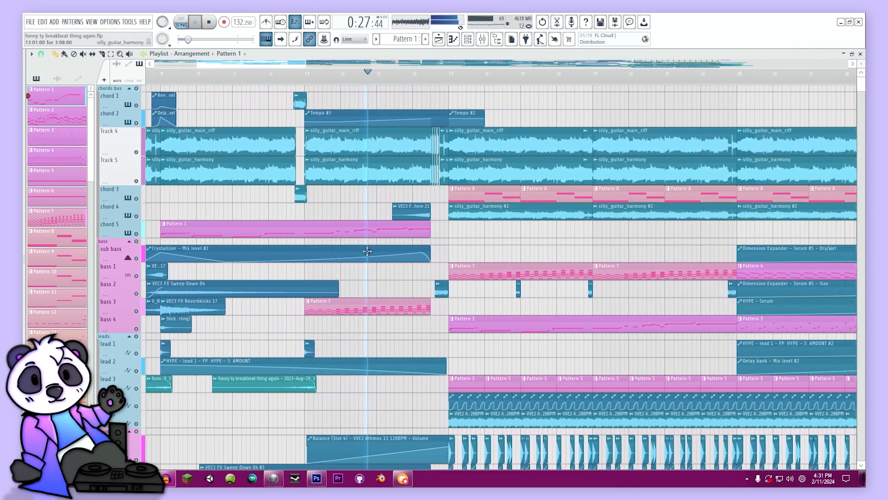
pyautogui.moveTo(382, 190)
pyautogui.mouseDown()
pyautogui.moveTo(398, 135)
pyautogui.moveTo(393, 77)
pyautogui.mouseUp()
pyautogui.moveTo(389, 279); pyautogui.dragTo(396, 185)
pyautogui.moveTo(392, 361)
pyautogui.mouseDown()
pyautogui.moveTo(393, 299)
pyautogui.moveTo(431, 370)
pyautogui.mouseUp()
pyautogui.moveTo(491, 162); pyautogui.dragTo(500, 309)
pyautogui.press('space')
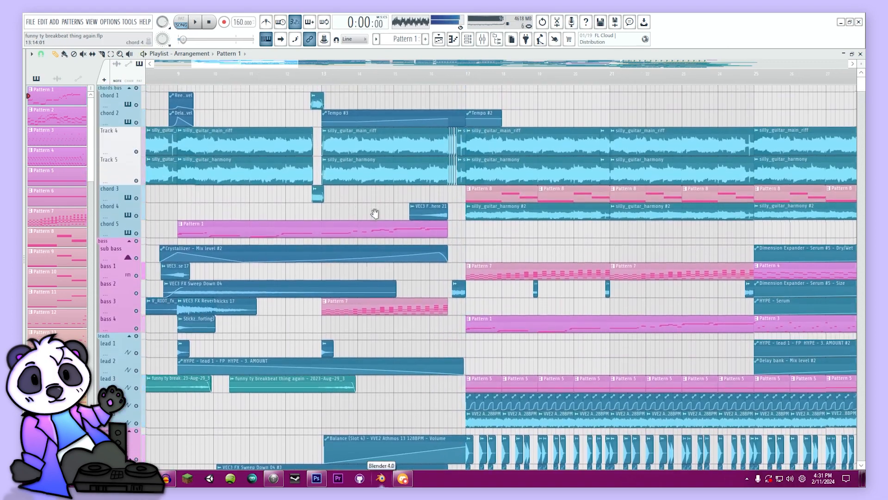
# - Inspect the channel settings of the silly_guitar_main_riff audio clip at the start of Track 4, then close them
pyautogui.moveTo(375, 213); pyautogui.dragTo(597, 212)
pyautogui.scroll(6, 270, 110)
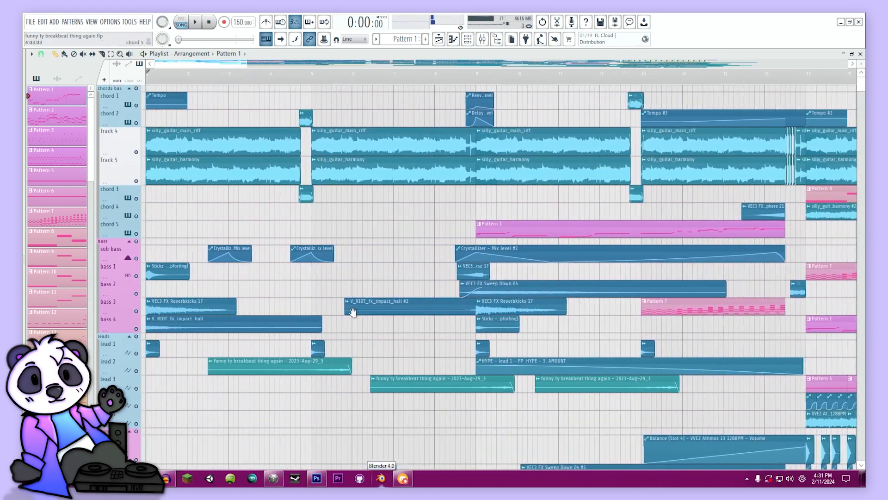
pyautogui.press('space')
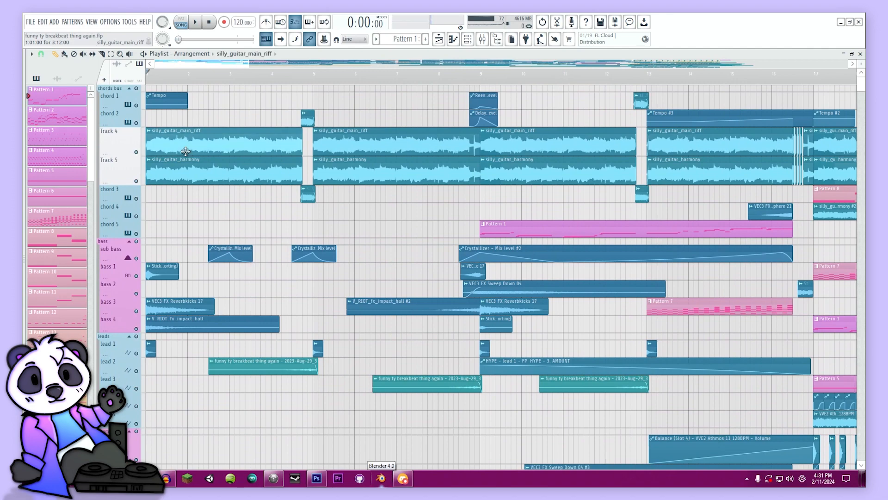
pyautogui.doubleClick(185, 152)
pyautogui.moveTo(185, 152); pyautogui.dragTo(385, 141)
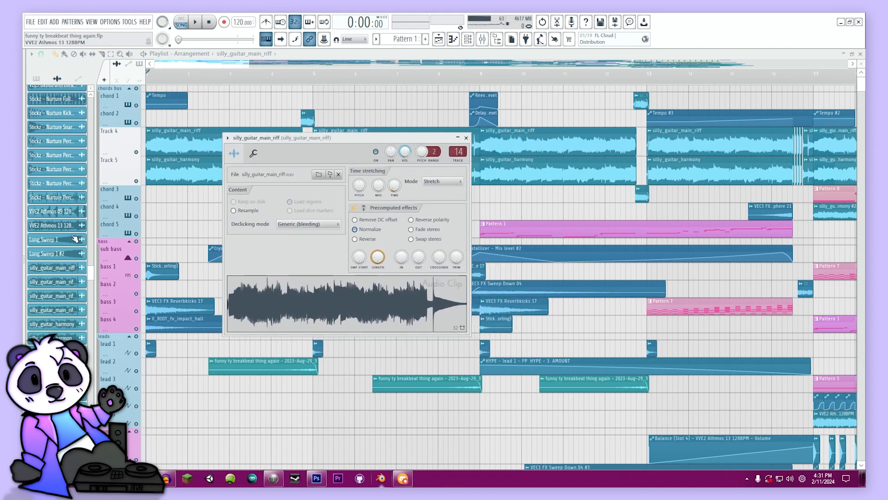
pyautogui.scroll(-15, 74, 239)
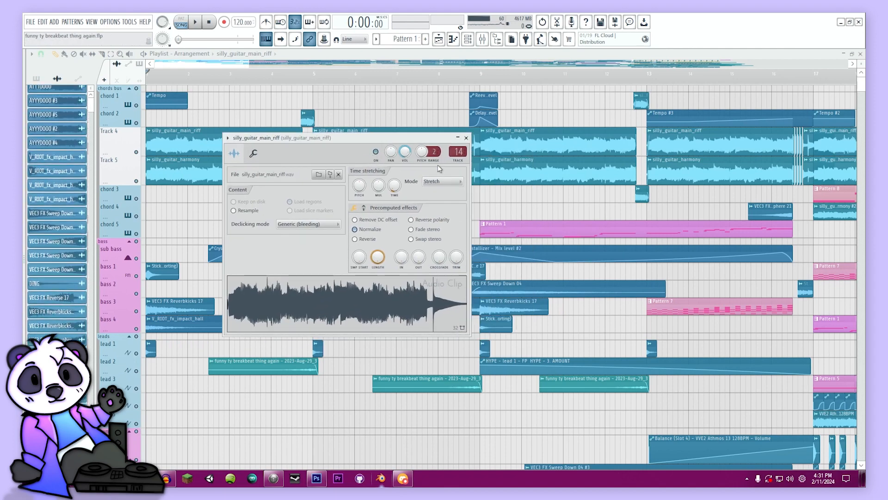
pyautogui.click(466, 138)
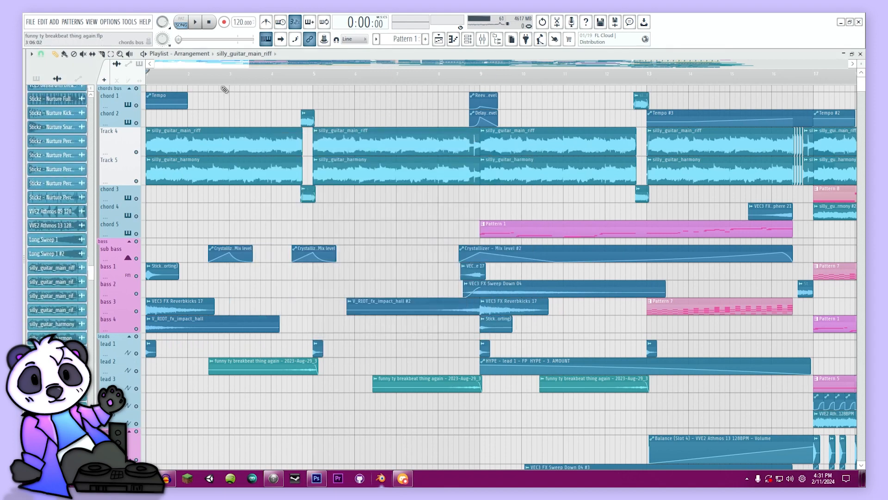
pyautogui.moveTo(250, 62); pyautogui.dragTo(217, 89)
pyautogui.doubleClick(197, 145)
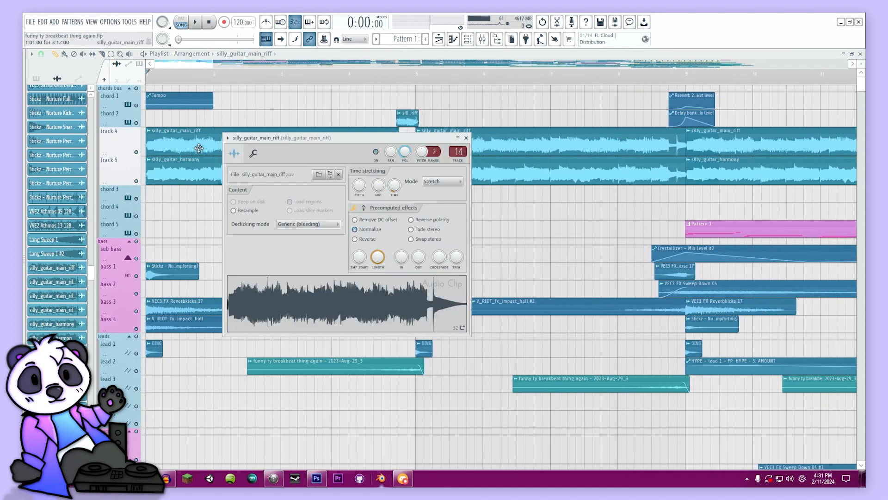
pyautogui.click(467, 138)
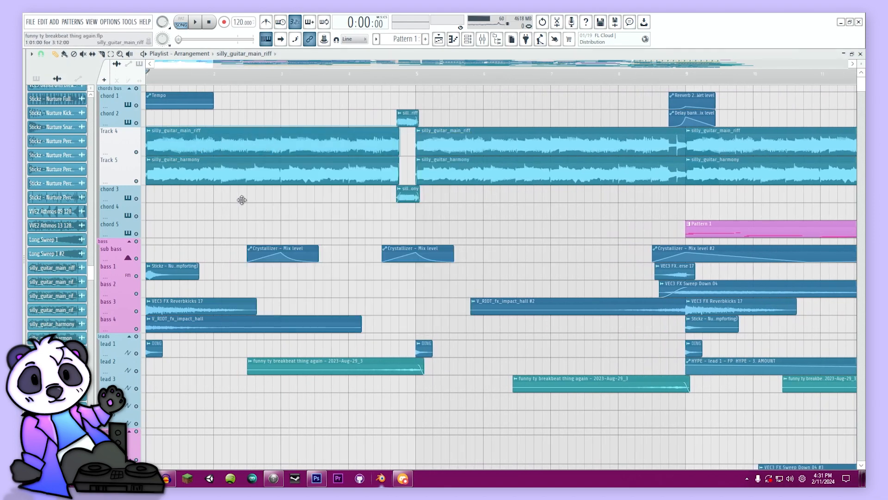
# - Duplicate the silly_guitar_main_riff clip onto the chord 4 track at bar 1 and make the copy unique
pyautogui.moveTo(242, 200); pyautogui.dragTo(235, 213)
pyautogui.click(148, 207)
pyautogui.click(176, 274)
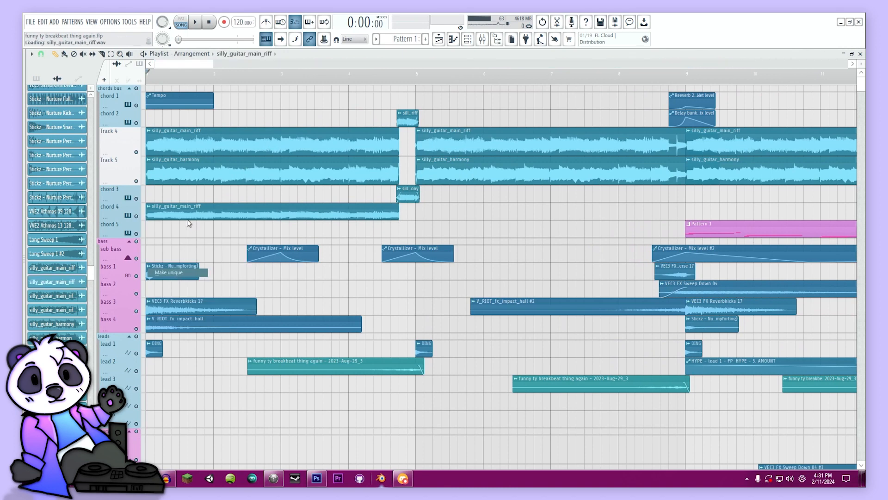
# - Extend the copied guitar riff clip on chord 4 to its full length and move its start to about bar 2
pyautogui.doubleClick(183, 215)
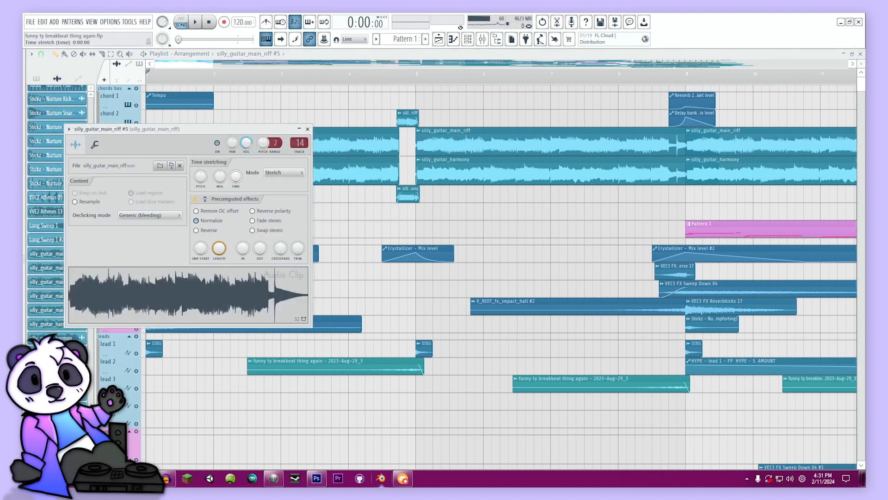
pyautogui.moveTo(398, 206); pyautogui.dragTo(521, 212)
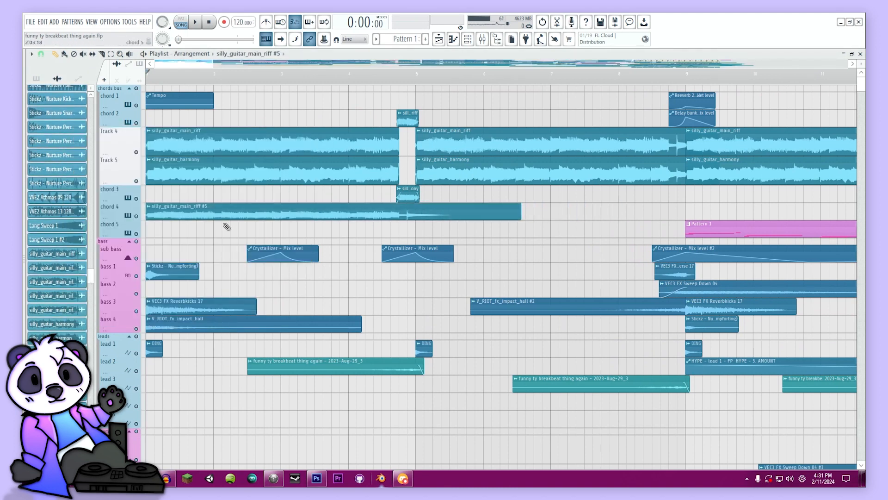
pyautogui.moveTo(162, 213); pyautogui.dragTo(225, 213)
pyautogui.doubleClick(215, 211)
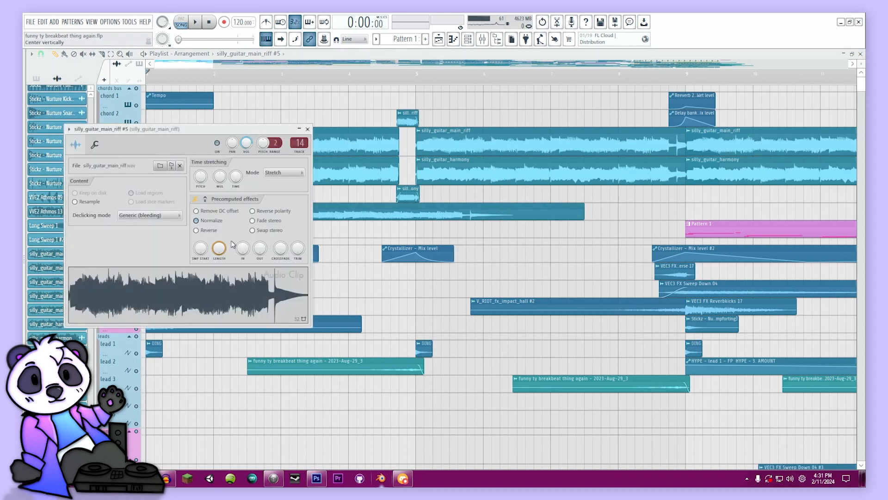
pyautogui.click(309, 130)
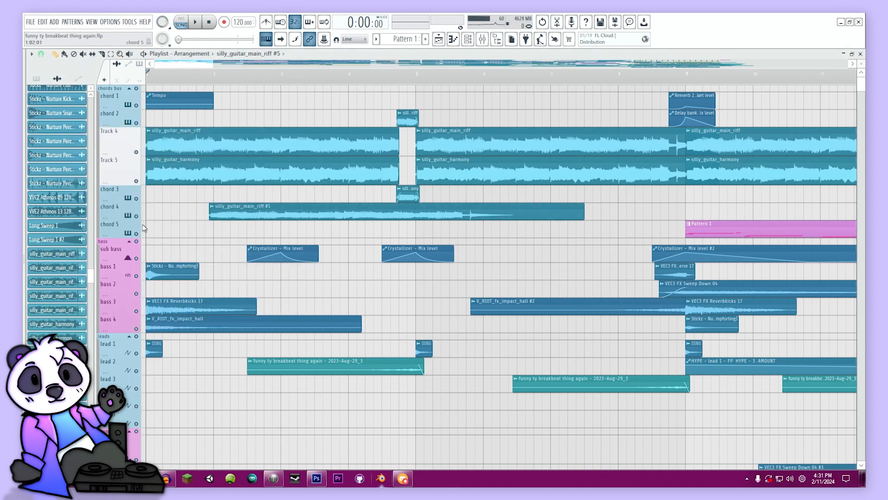
# - Solo the chord 4 track and assign the copied guitar riff clip to a free mixer track
pyautogui.rightClick(137, 216)
pyautogui.doubleClick(223, 211)
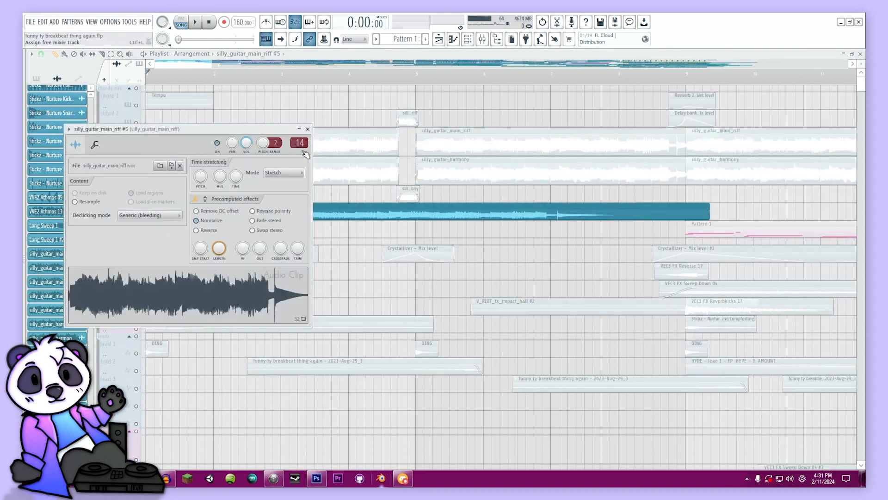
pyautogui.click(441, 42)
pyautogui.click(442, 43)
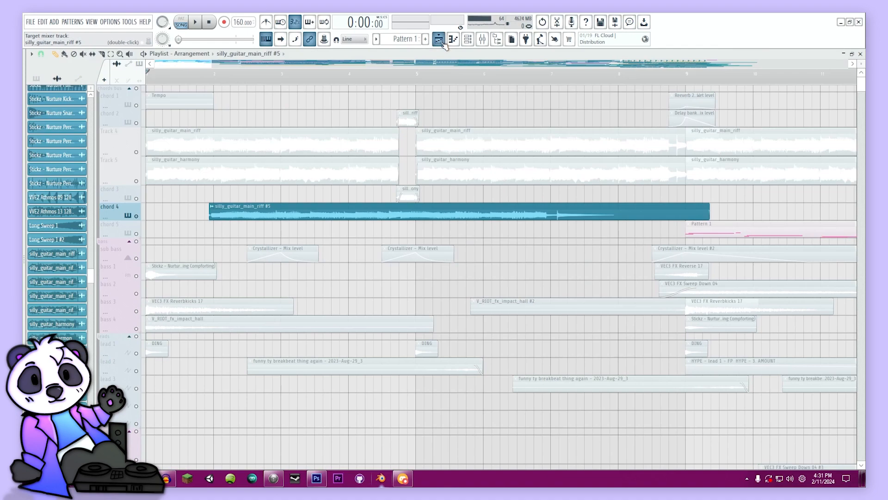
# - View the copied riff clip's new track in the mixer alongside the neighbouring tracks
pyautogui.click(483, 40)
pyautogui.hscroll(-5, 572, 167)
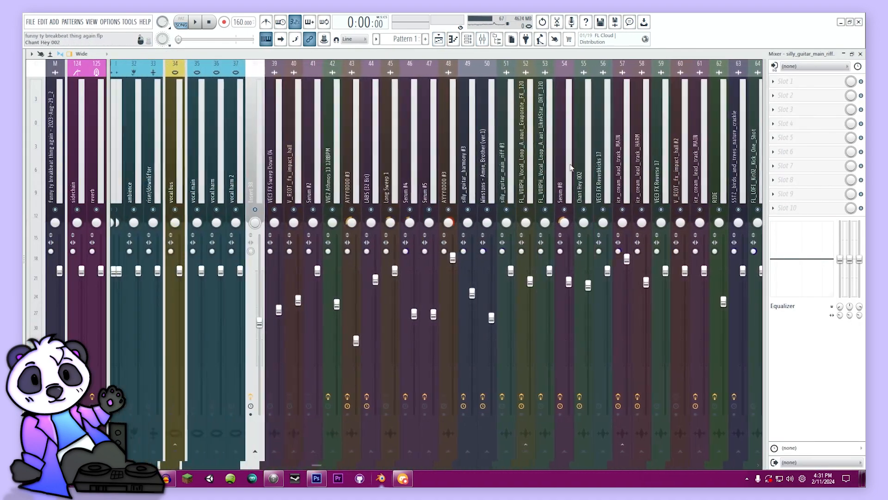
pyautogui.hscroll(-4, 572, 167)
# - Switch the interface theme to the Pastel preset and return to the playlist
pyautogui.click(110, 22)
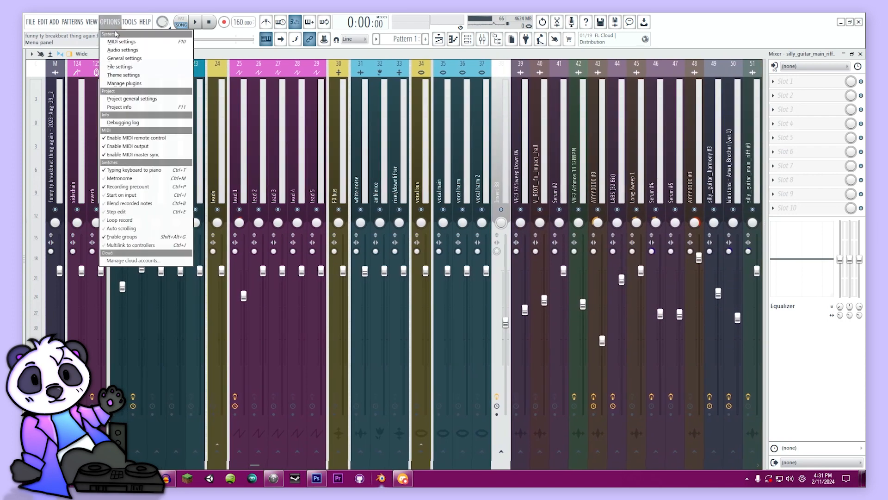
pyautogui.click(130, 75)
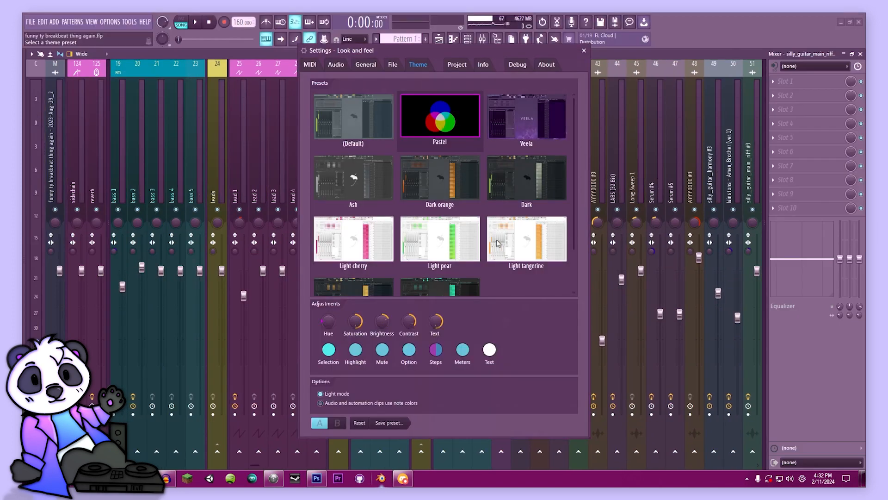
pyautogui.click(584, 51)
pyautogui.click(440, 42)
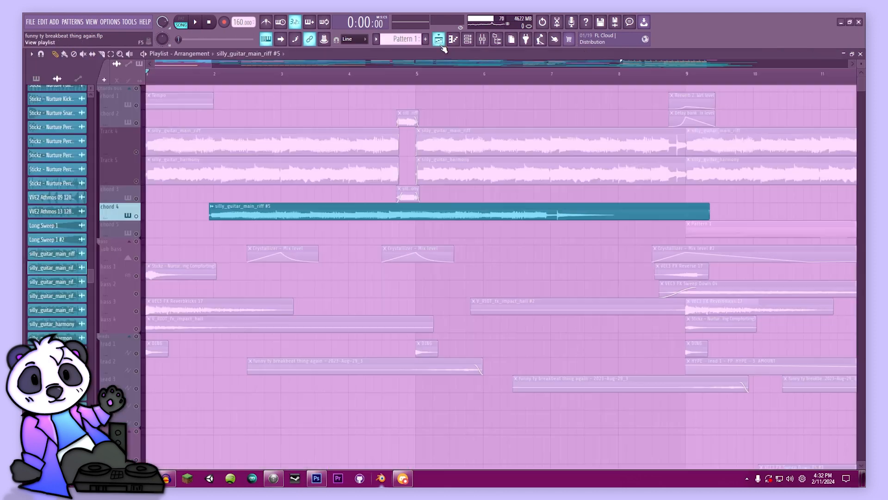
# - Move the copied guitar riff clip on chord 4 to the start of bar 1 and play it back
pyautogui.moveTo(197, 64); pyautogui.dragTo(179, 64)
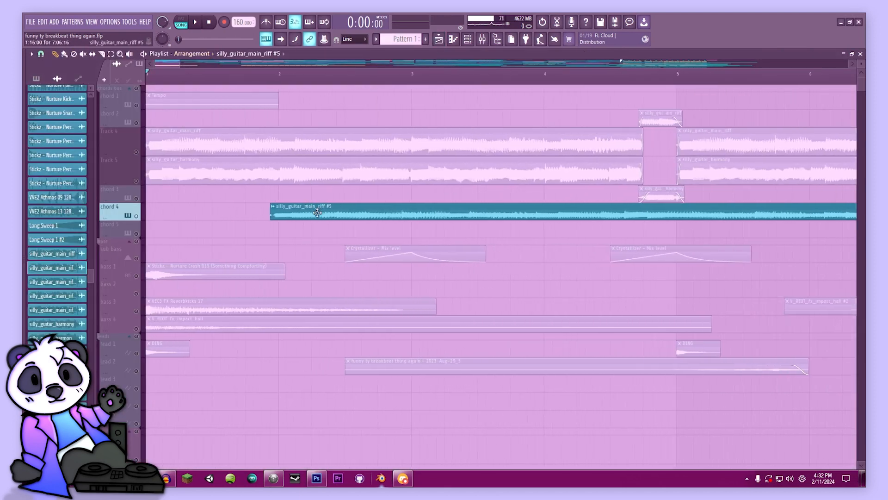
pyautogui.moveTo(303, 213); pyautogui.dragTo(112, 232)
pyautogui.hotkey('ctrl', 'z')
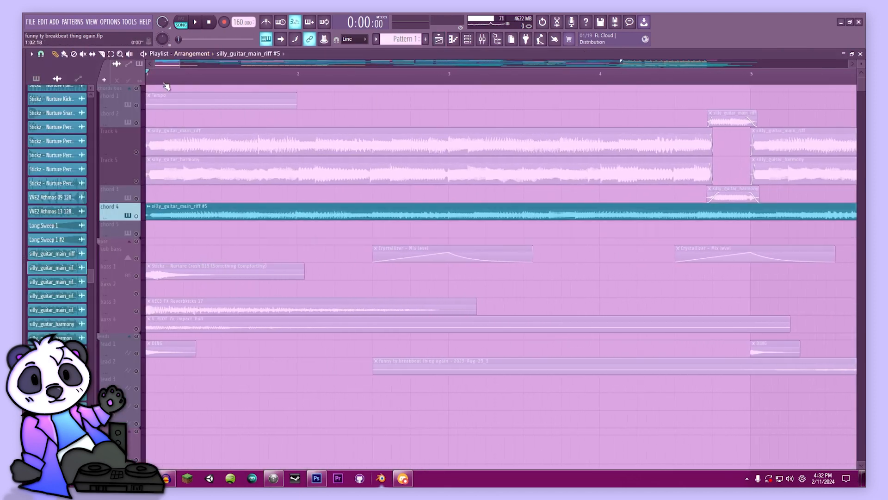
pyautogui.moveTo(179, 64); pyautogui.dragTo(346, 69)
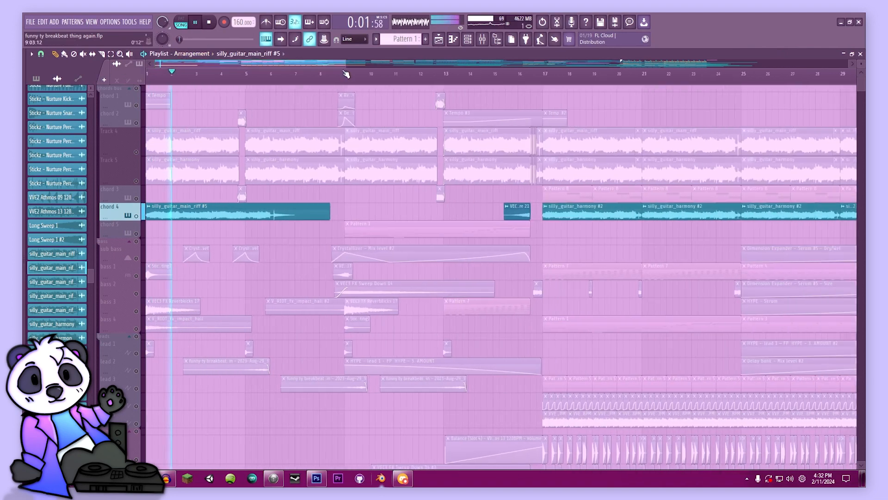
# - Examine the copied riff clip's sample settings during playback, close them and stop playback
pyautogui.doubleClick(244, 211)
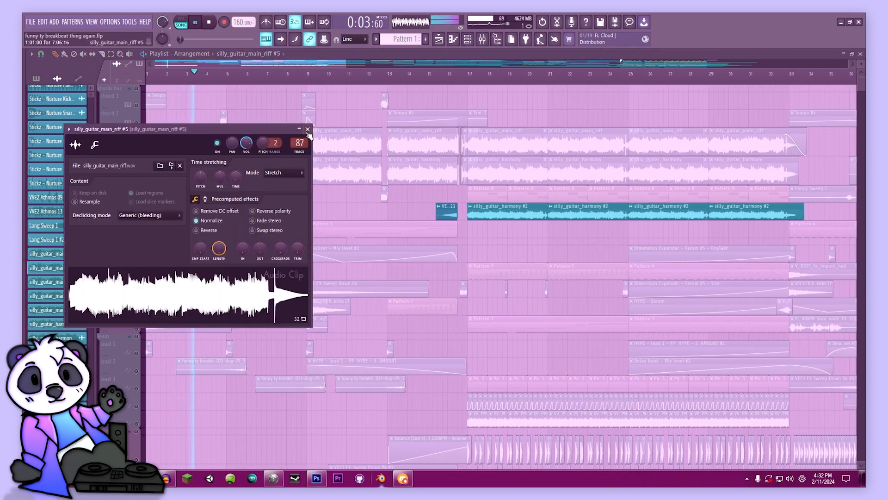
pyautogui.click(307, 130)
pyautogui.moveTo(346, 63); pyautogui.dragTo(289, 65)
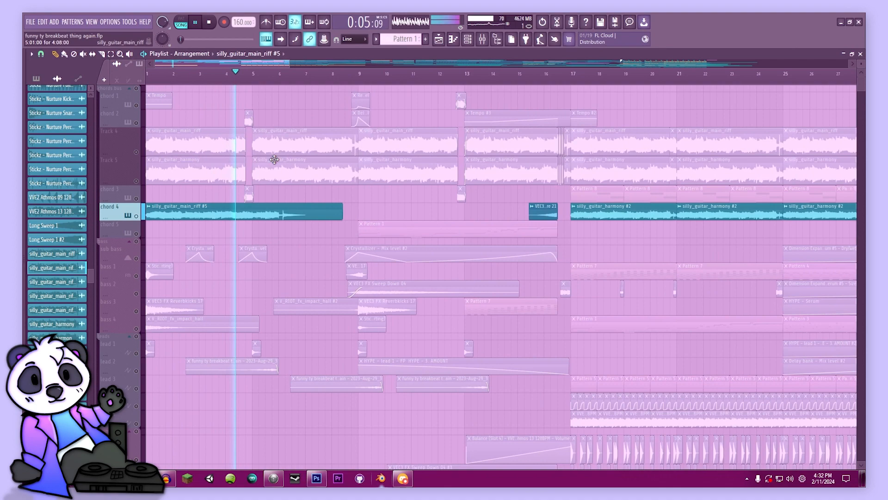
pyautogui.doubleClick(291, 210)
pyautogui.click(94, 144)
pyautogui.click(76, 145)
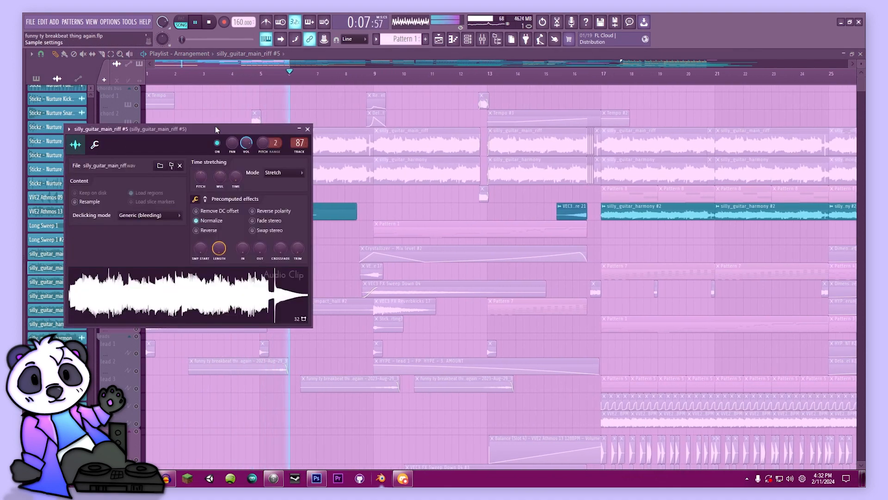
pyautogui.click(308, 129)
pyautogui.press('space')
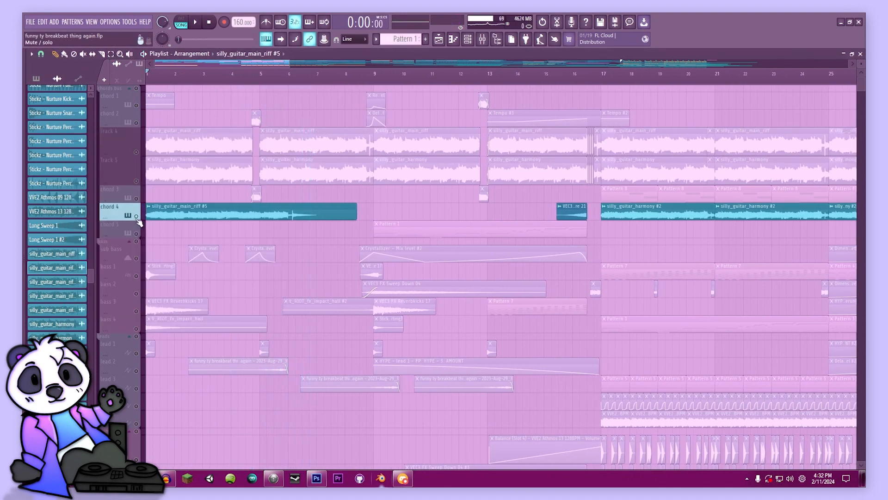
# - Unsolo the chord 4 track and delete the copied guitar riff clip from it
pyautogui.rightClick(137, 217)
pyautogui.rightClick(209, 212)
pyautogui.moveTo(293, 64); pyautogui.dragTo(238, 65)
# - Solo Track 4 with the original guitar riff and unmute the chord 1 track holding the tempo automation
pyautogui.doubleClick(204, 135)
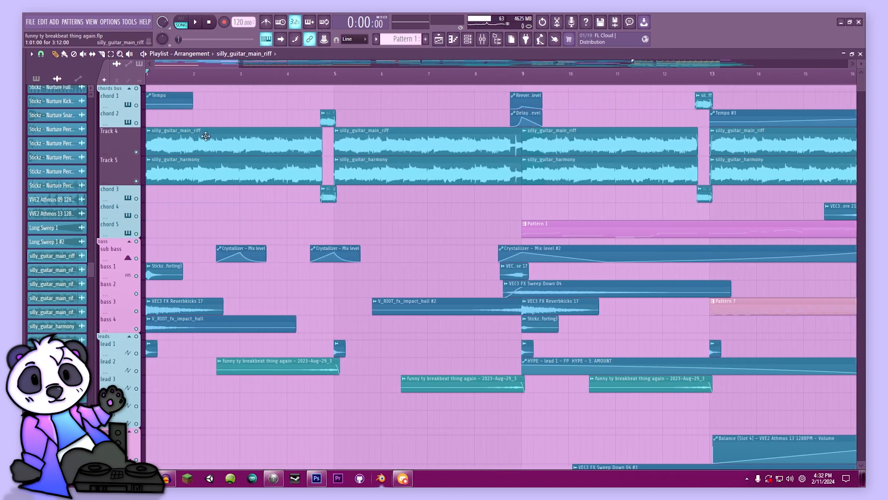
pyautogui.click(465, 135)
pyautogui.rightClick(143, 152)
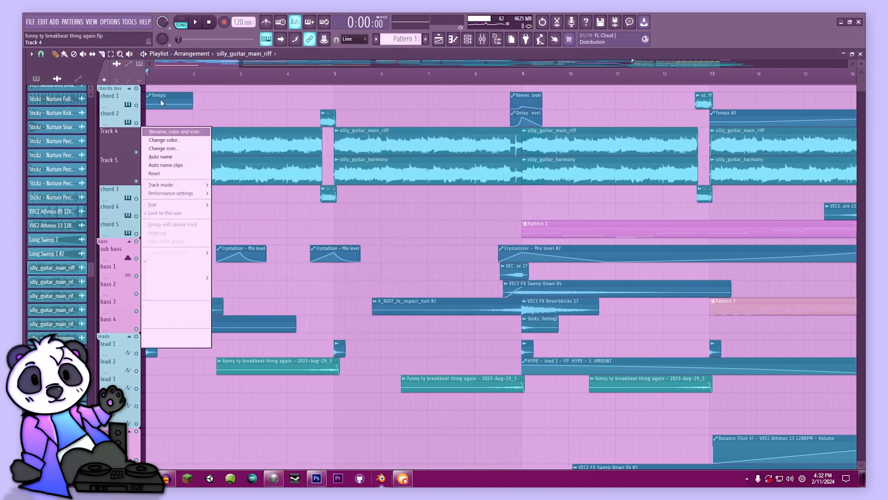
pyautogui.click(134, 150)
pyautogui.rightClick(142, 152)
pyautogui.click(132, 151)
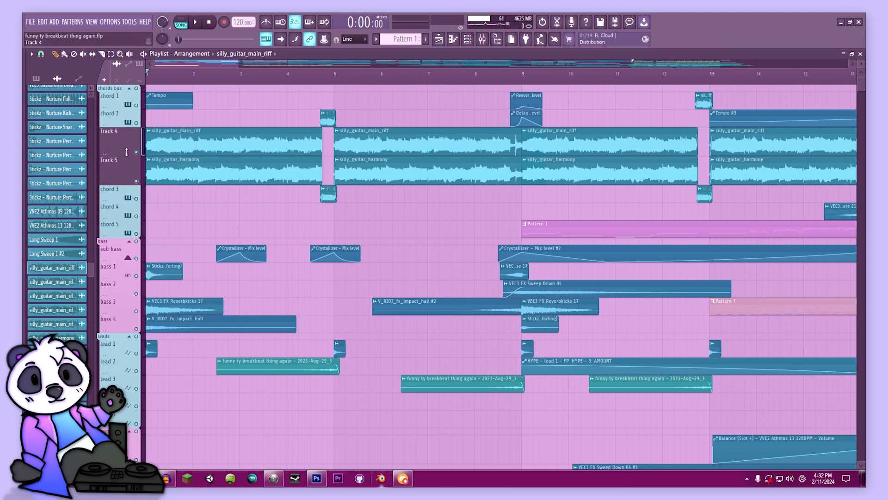
pyautogui.click(482, 40)
pyautogui.click(438, 40)
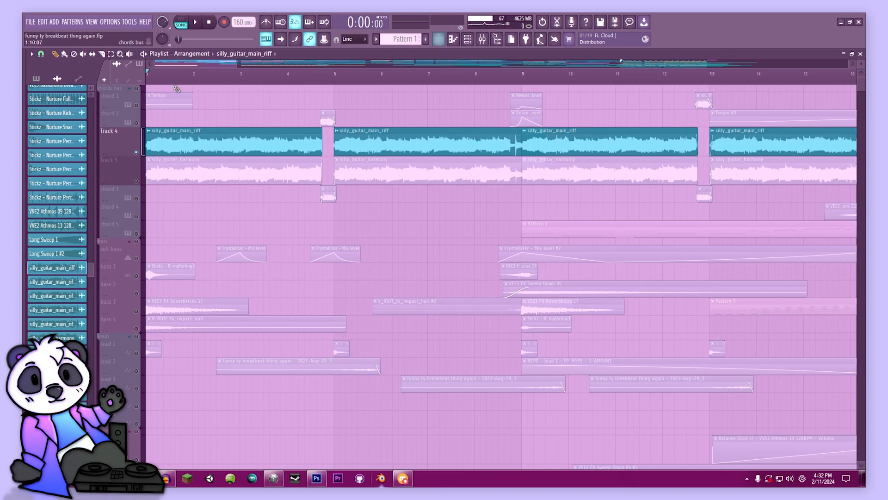
pyautogui.click(137, 105)
# - Play the soloed riff and check in the mixer how the silly_guitar_main_riff and chord 4 tracks are routed
pyautogui.click(482, 39)
pyautogui.press('space')
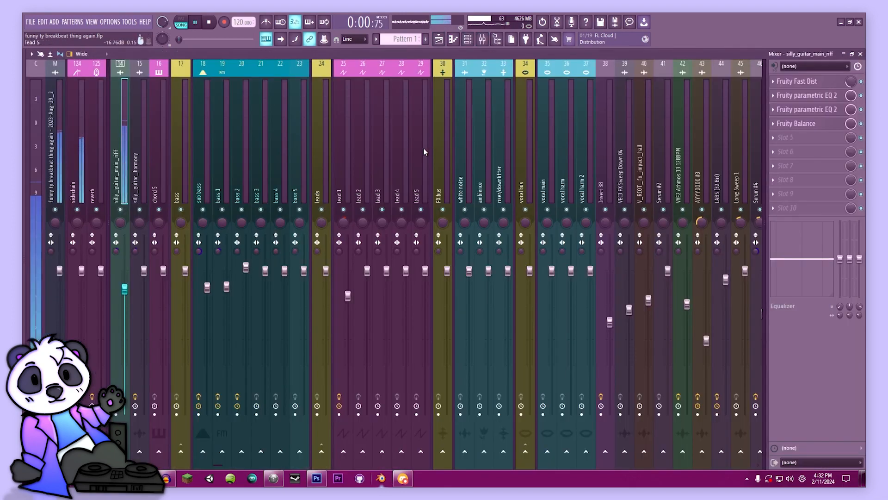
pyautogui.scroll(8, 341, 256)
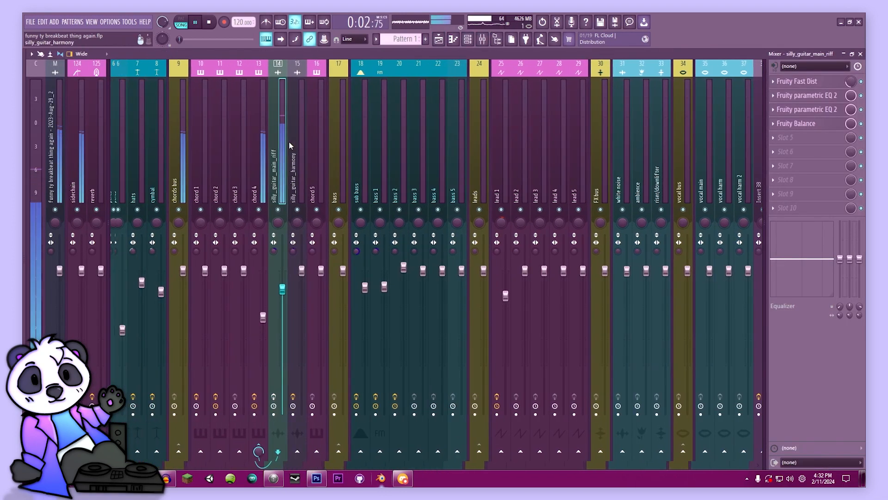
pyautogui.scroll(4, 289, 146)
pyautogui.click(334, 435)
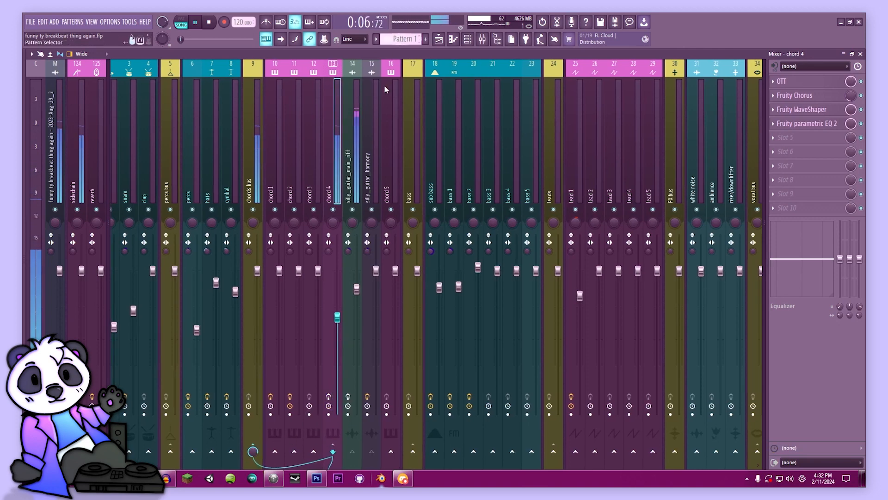
pyautogui.click(348, 165)
pyautogui.press('space')
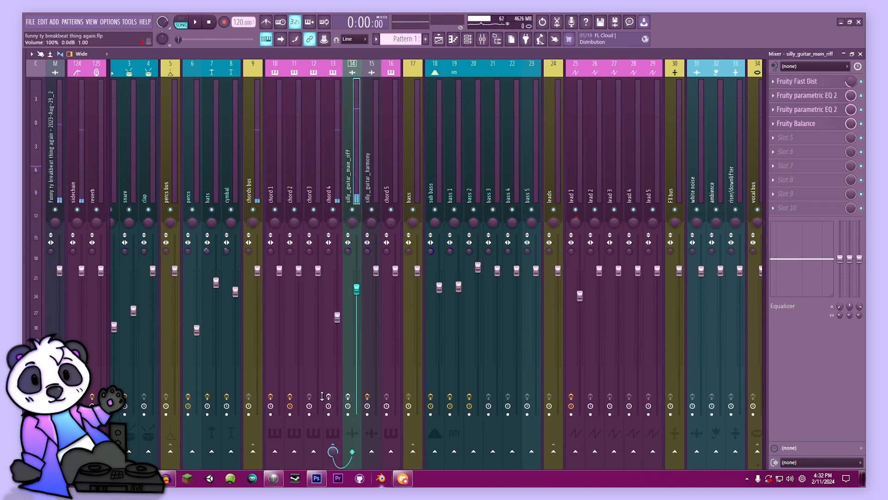
# - Compare the silly_guitar_main_riff mixer track's effects and routing with those of silly_guitar_harmony and chord 4
pyautogui.click(370, 167)
pyautogui.click(354, 172)
pyautogui.click(336, 176)
pyautogui.click(353, 174)
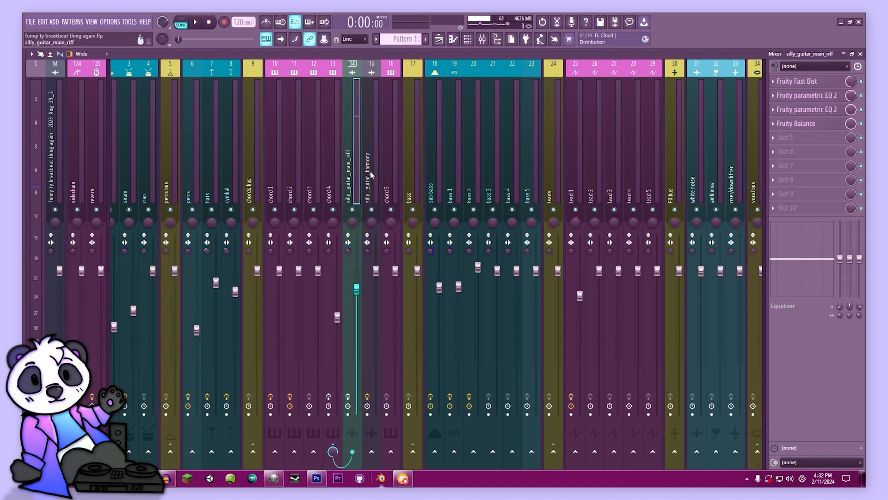
pyautogui.click(371, 173)
pyautogui.click(354, 175)
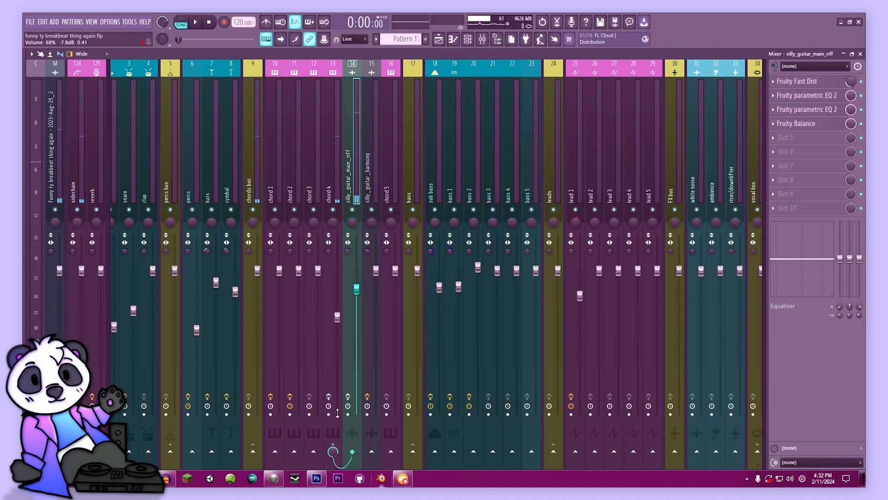
# - Check Fruity Fast Dist on the main riff track and make band 3's cut shallower in the first Fruity parametric EQ 2 during playback
pyautogui.click(802, 83)
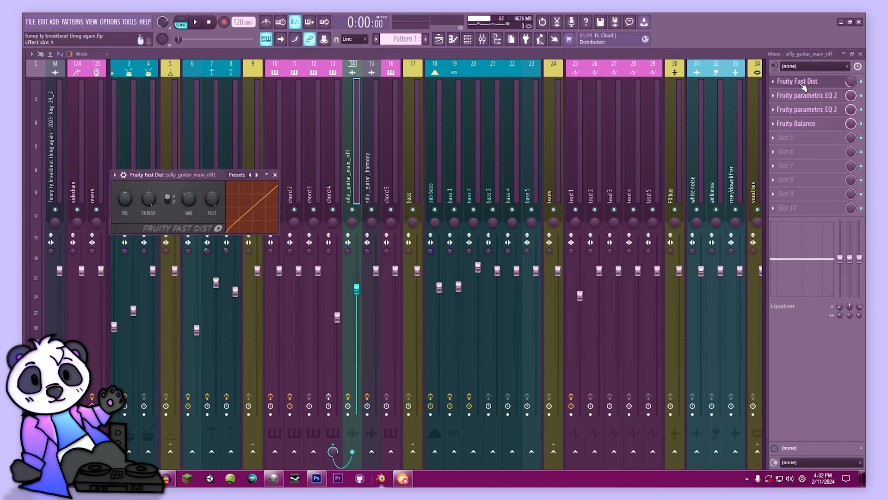
pyautogui.click(803, 86)
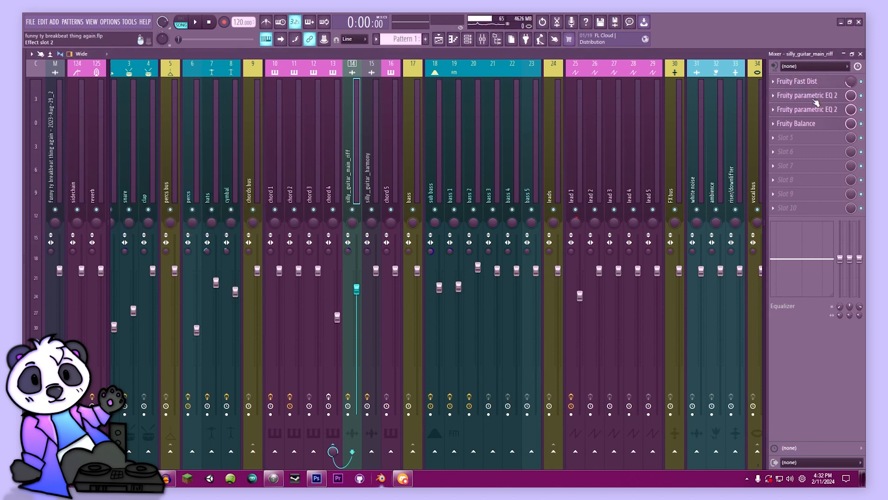
pyautogui.click(815, 99)
pyautogui.press('space')
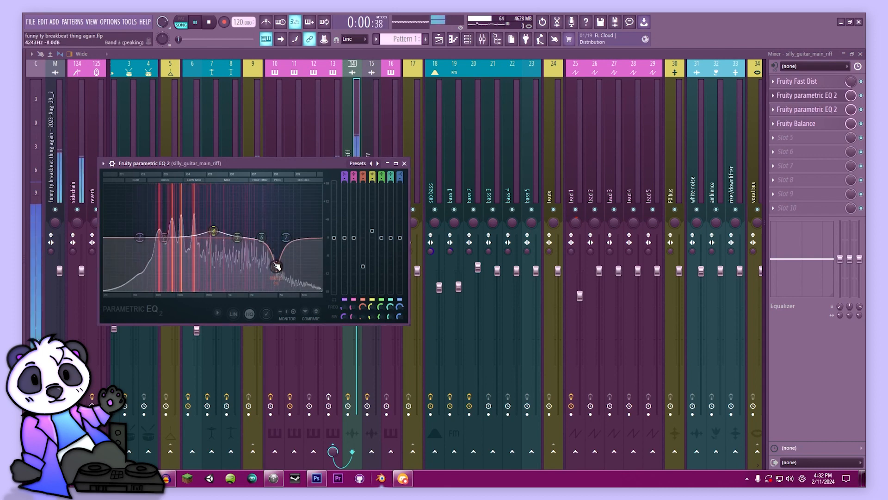
pyautogui.moveTo(276, 266)
pyautogui.mouseDown()
pyautogui.moveTo(277, 196)
pyautogui.moveTo(276, 257)
pyautogui.mouseUp()
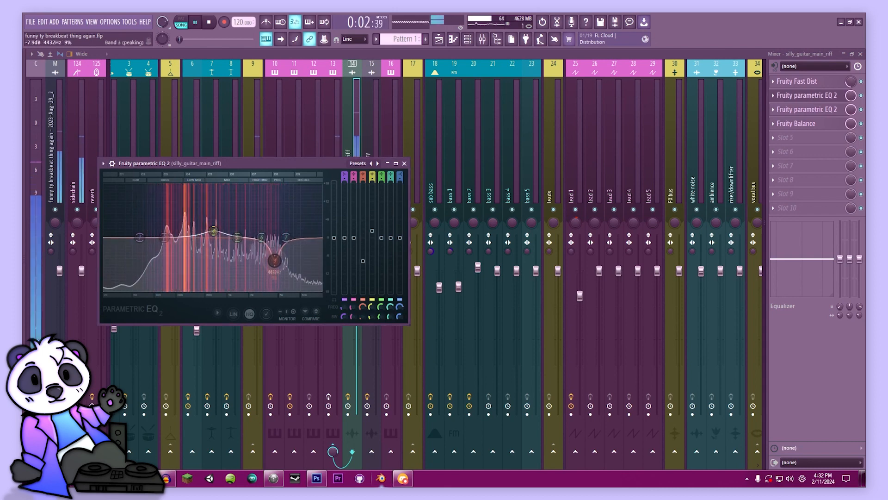
pyautogui.press('space')
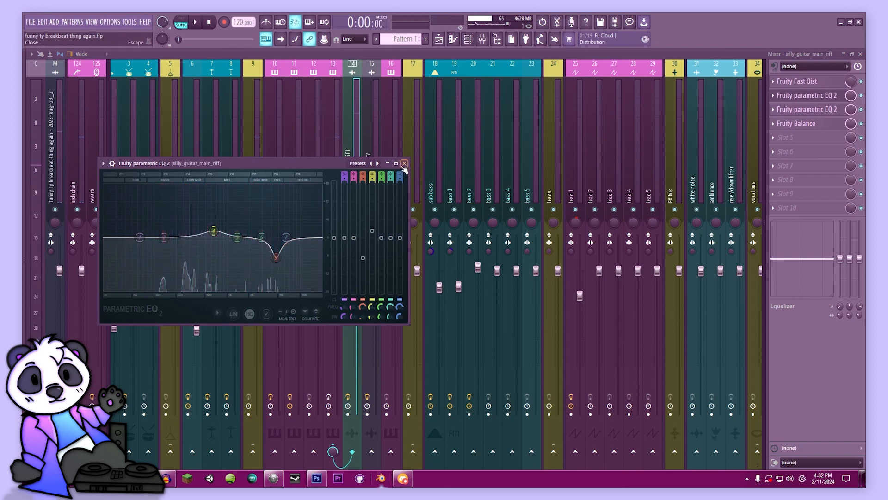
pyautogui.click(810, 95)
# - Examine the curve of the second Fruity parametric EQ 2 on the main riff track with the riff playing
pyautogui.click(809, 111)
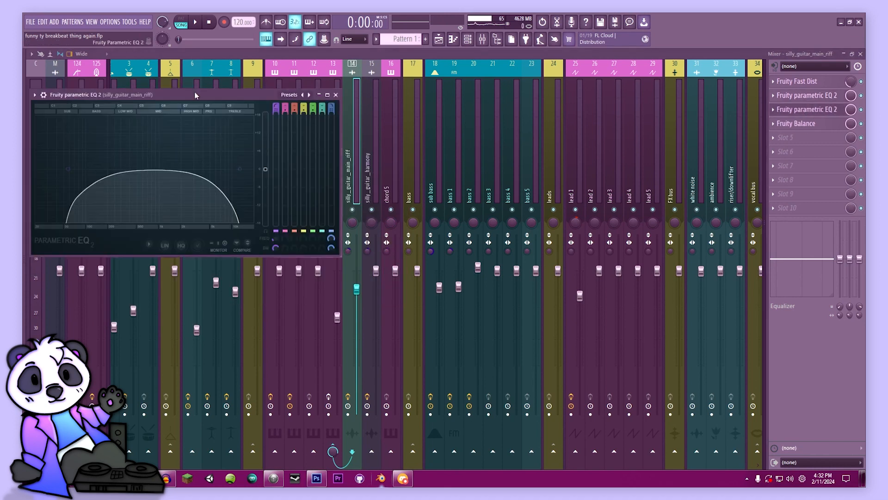
pyautogui.moveTo(194, 95); pyautogui.dragTo(427, 76)
pyautogui.press('space')
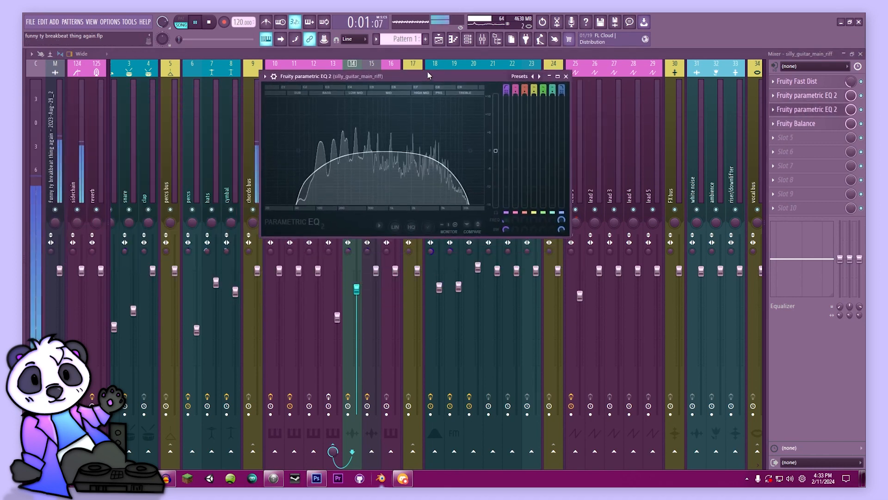
# - Look over the playlist arrangement from the intro to the drum section beyond bar 17 during playback
pyautogui.click(439, 38)
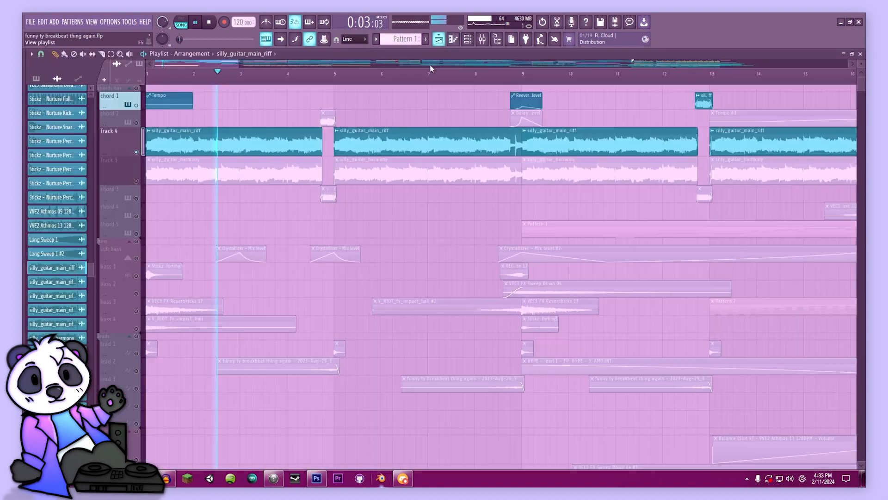
pyautogui.moveTo(515, 274); pyautogui.dragTo(366, 227)
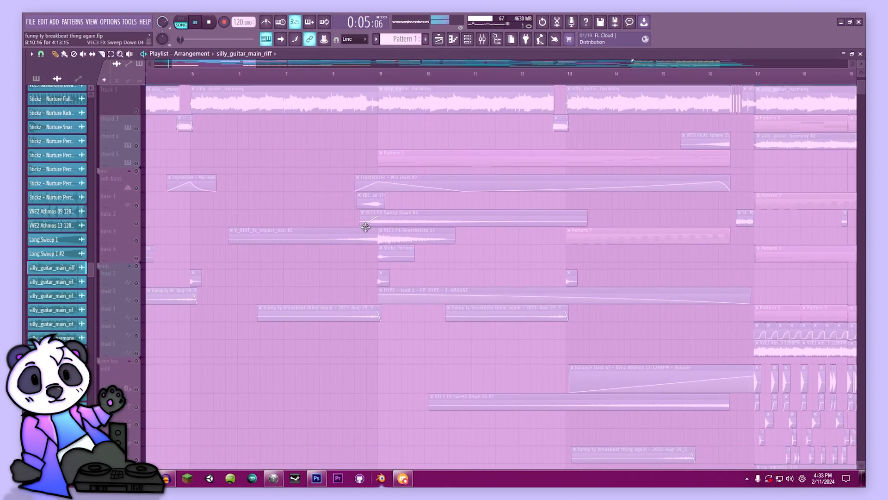
pyautogui.moveTo(313, 354); pyautogui.dragTo(569, 393)
pyautogui.moveTo(331, 296); pyautogui.dragTo(369, 372)
pyautogui.hscroll(10, 708, 270)
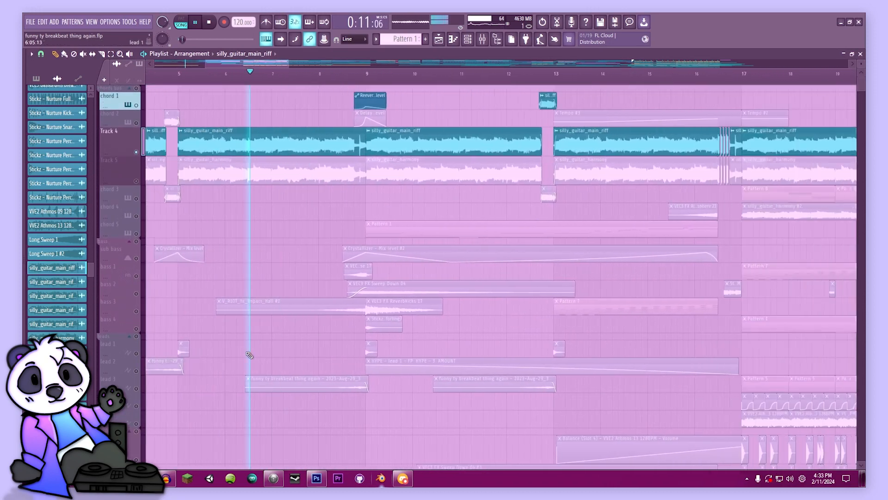
pyautogui.scroll(-4, 520, 259)
pyautogui.hscroll(2, 361, 194)
pyautogui.scroll(-2, 360, 195)
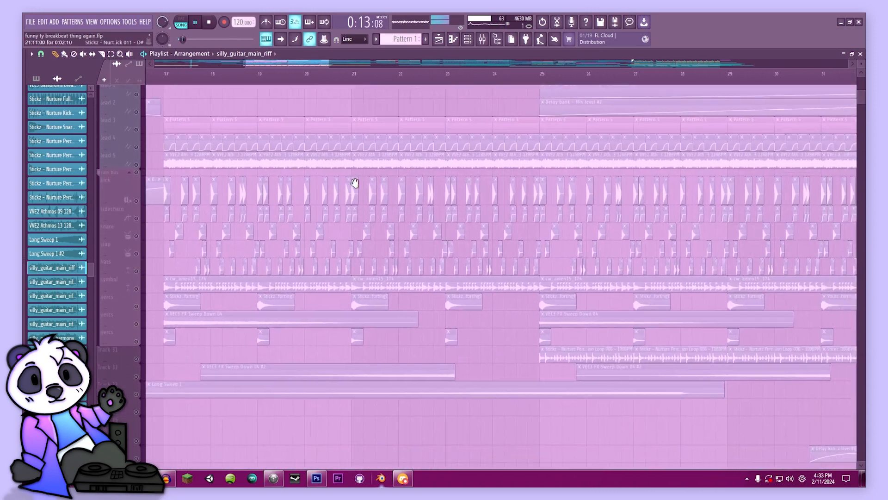
pyautogui.hscroll(-12, 446, 177)
pyautogui.scroll(5, 445, 176)
# - Check the Fruity Balance settings on the silly_guitar_main_riff track, view the riff's clips in the playlist and stop playback
pyautogui.click(482, 39)
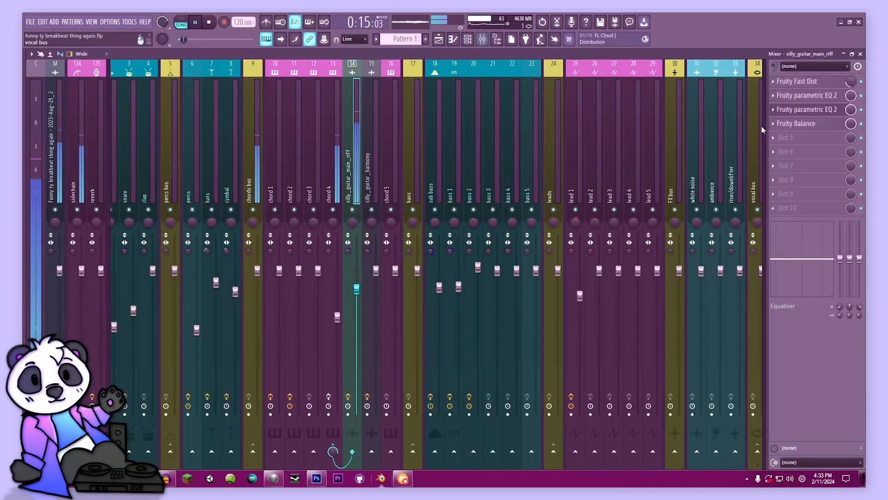
pyautogui.click(795, 123)
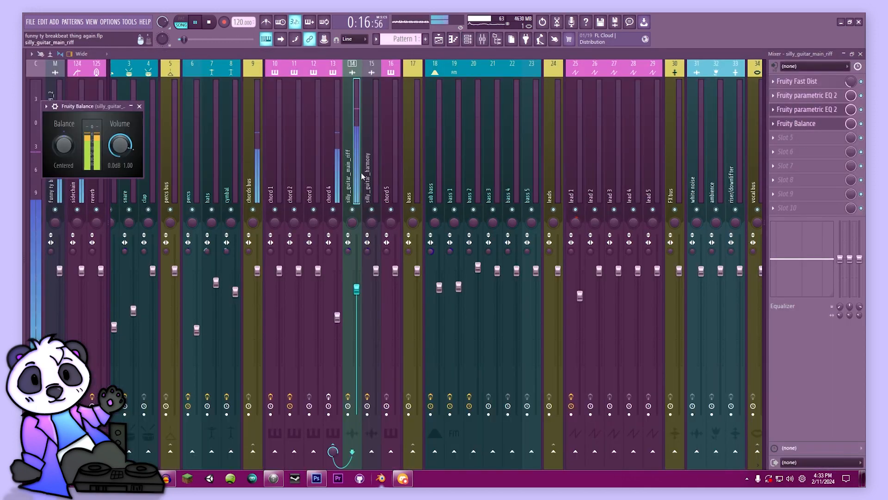
pyautogui.click(139, 106)
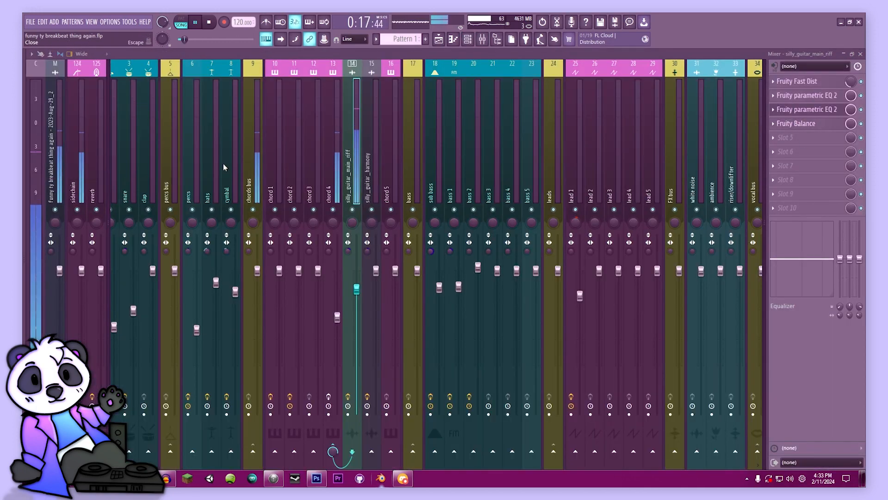
pyautogui.click(439, 40)
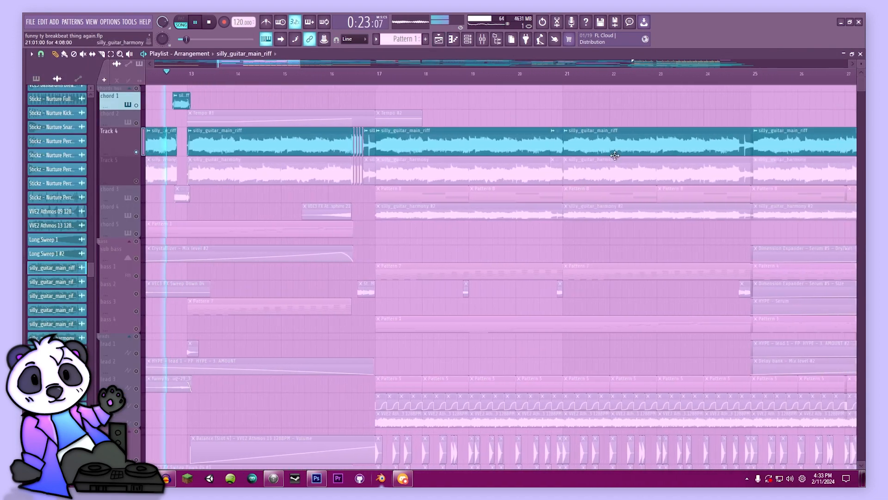
pyautogui.press('space')
pyautogui.press('F9')
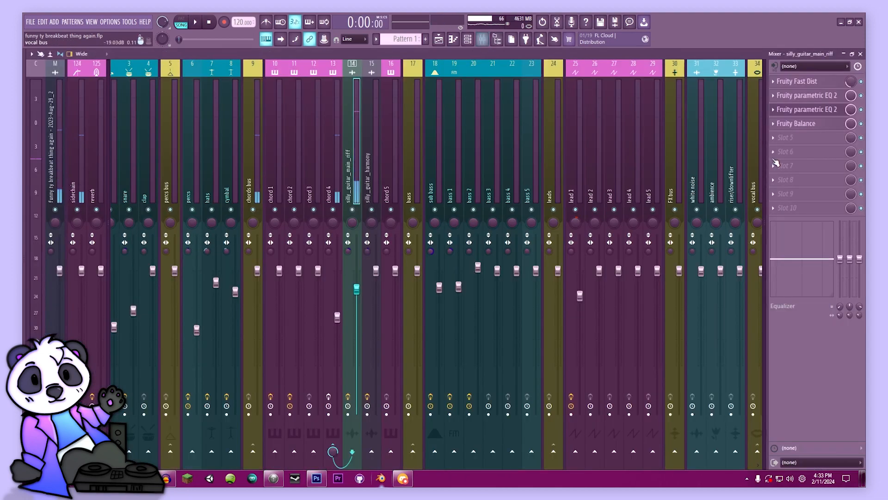
pyautogui.click(812, 125)
pyautogui.click(812, 126)
# - Inspect the OTT and Fruity Chorus settings on the chord 4 mixer track
pyautogui.click(331, 157)
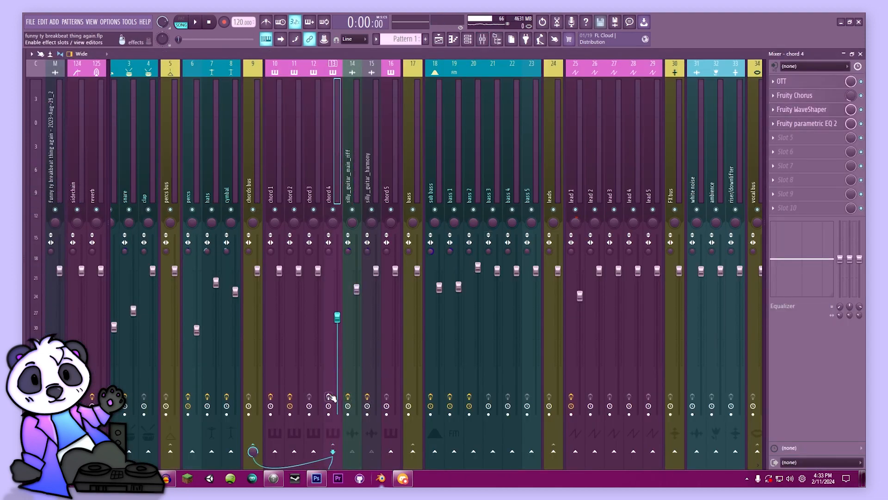
pyautogui.click(791, 81)
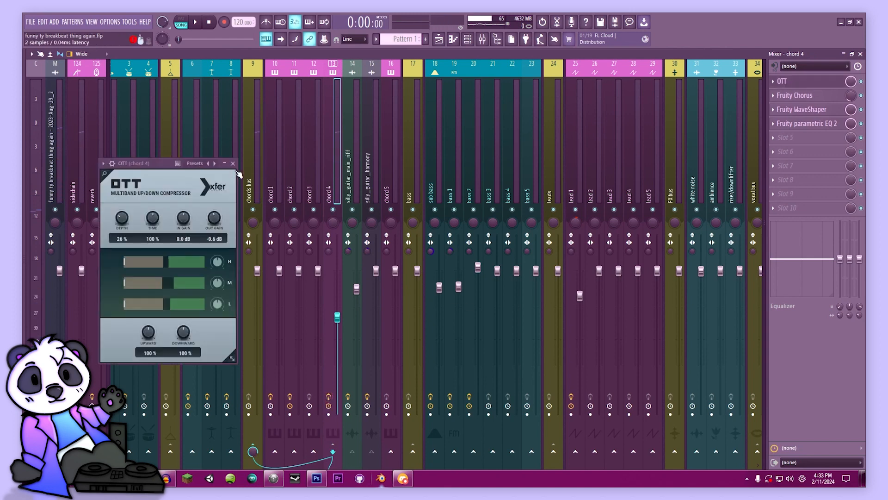
pyautogui.moveTo(150, 162); pyautogui.dragTo(465, 162)
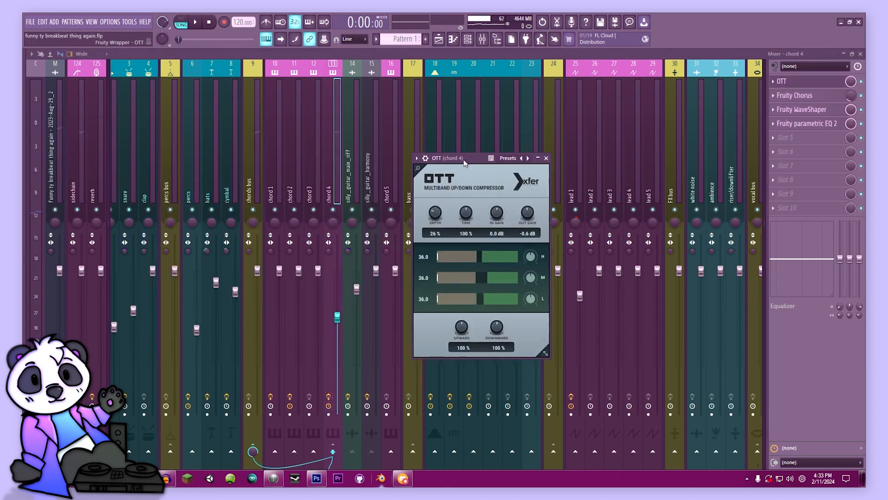
pyautogui.click(546, 159)
pyautogui.click(802, 96)
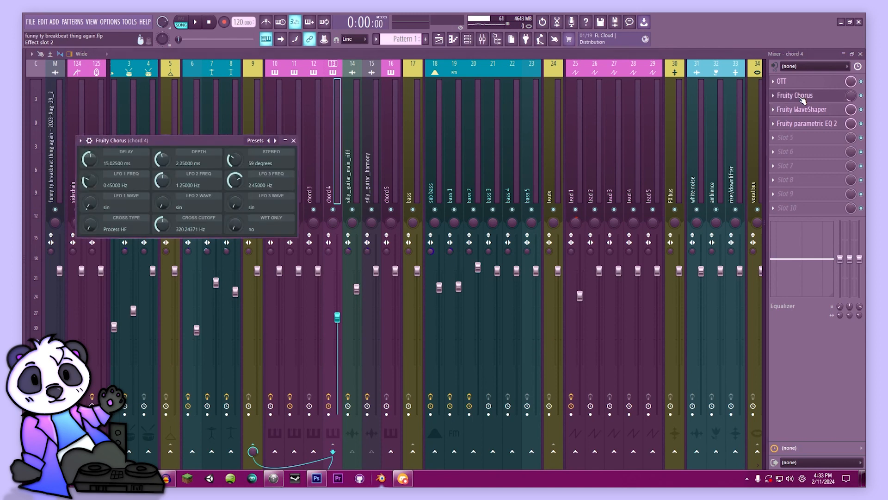
pyautogui.click(803, 98)
# - Examine the Fruity WaveShaper curve and the Fruity parametric EQ 2 low cut on the chord 4 mixer track
pyautogui.click(810, 114)
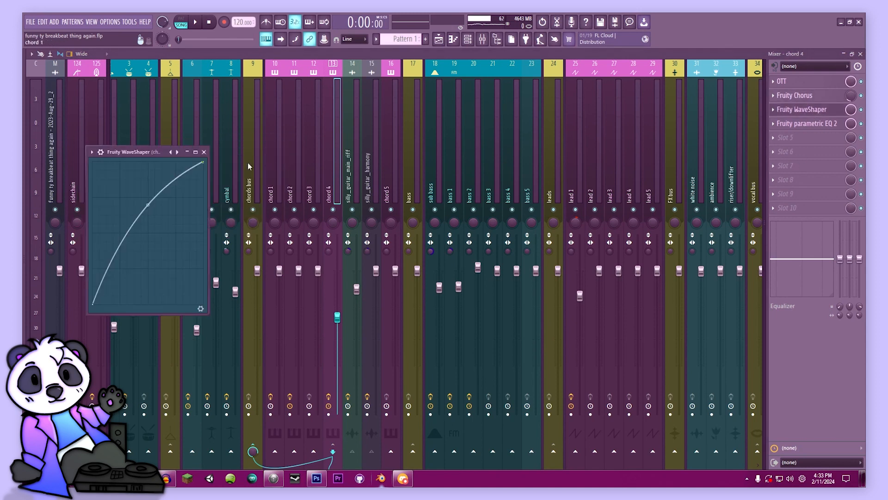
pyautogui.moveTo(138, 149); pyautogui.dragTo(466, 168)
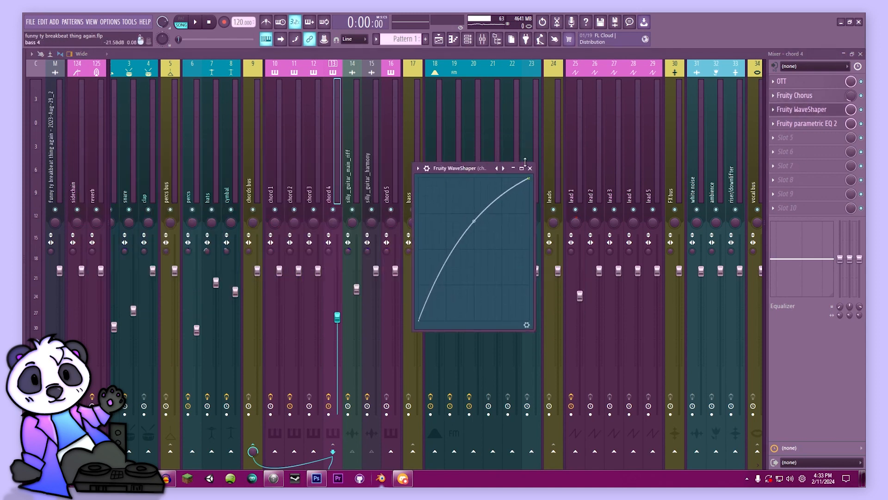
pyautogui.click(530, 168)
pyautogui.click(808, 123)
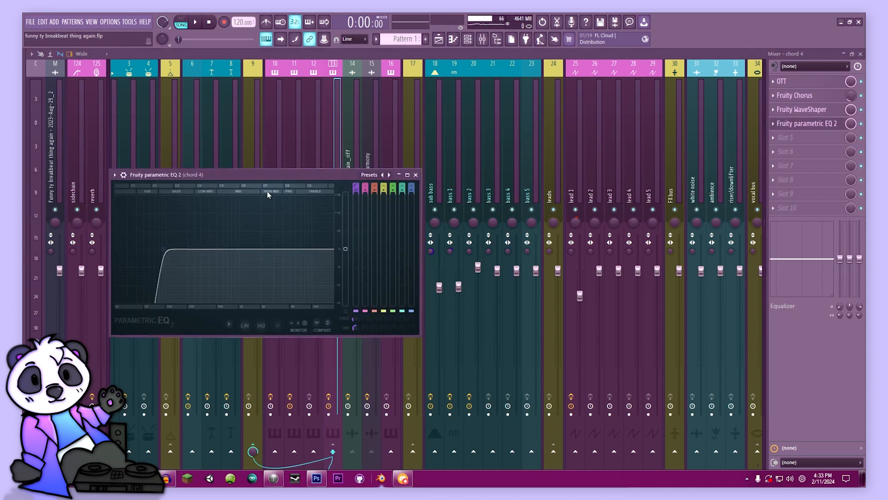
pyautogui.moveTo(243, 174); pyautogui.dragTo(340, 169)
pyautogui.click(513, 161)
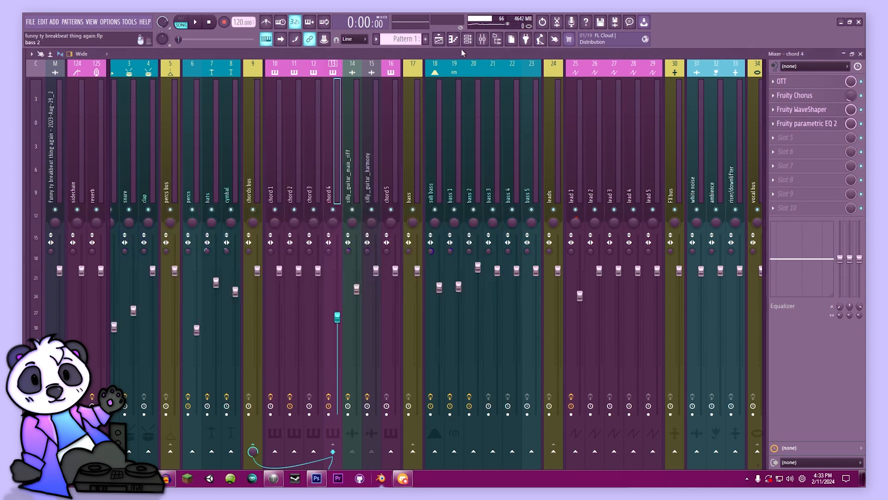
# - Play the soloed silly_guitar_main_riff clips from bar 1 in the playlist with the chord 1 and chord 2 tracks audible
pyautogui.click(438, 39)
pyautogui.moveTo(215, 64); pyautogui.dragTo(180, 74)
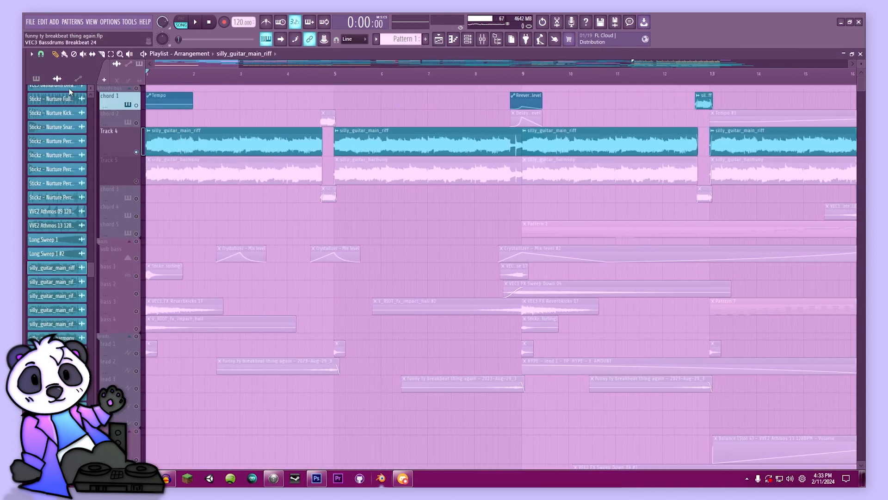
pyautogui.press('space')
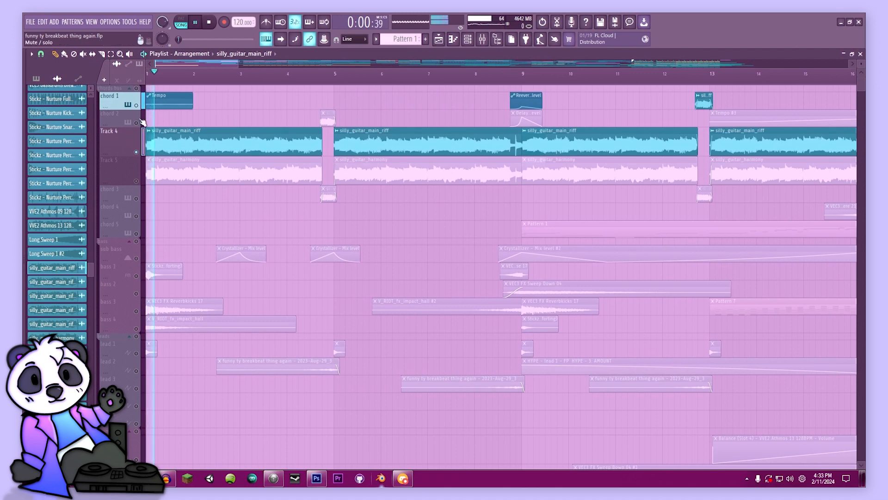
pyautogui.moveTo(238, 61); pyautogui.dragTo(201, 62)
pyautogui.moveTo(479, 130); pyautogui.dragTo(457, 130)
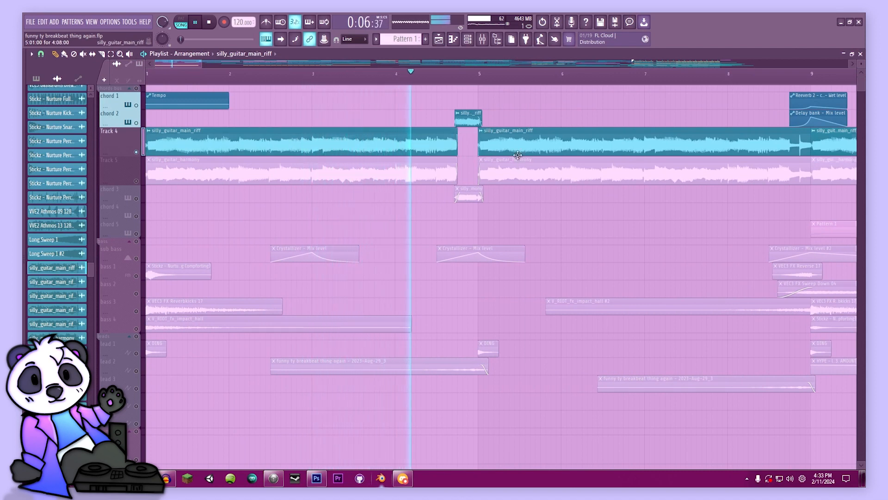
pyautogui.press('space')
# - Try extending the first silly_guitar_main_riff clip to bar 5, audition the join with Track 4 soloed, and trim the clip back
pyautogui.click(443, 74)
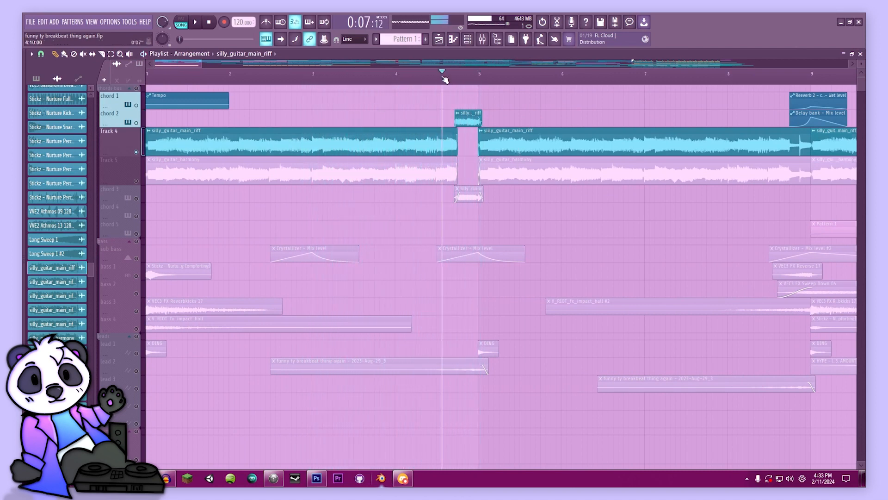
pyautogui.moveTo(457, 135); pyautogui.dragTo(478, 136)
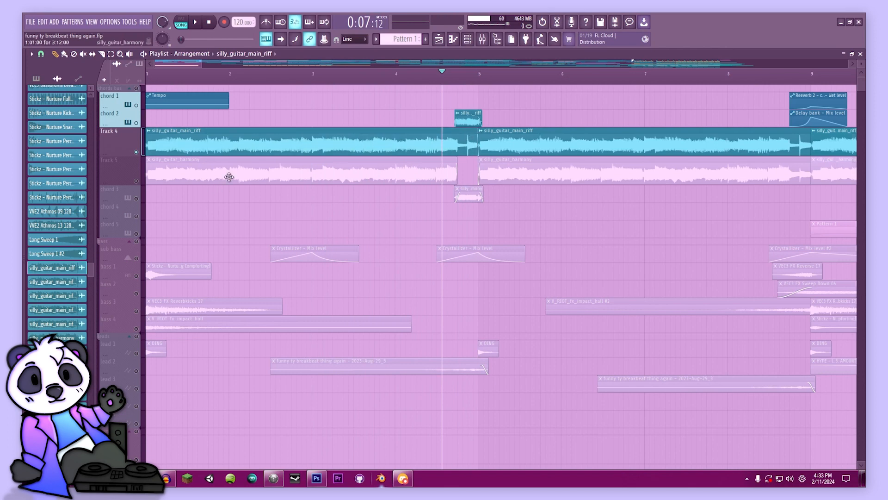
pyautogui.rightClick(138, 152)
pyautogui.press('space')
pyautogui.rightClick(137, 153)
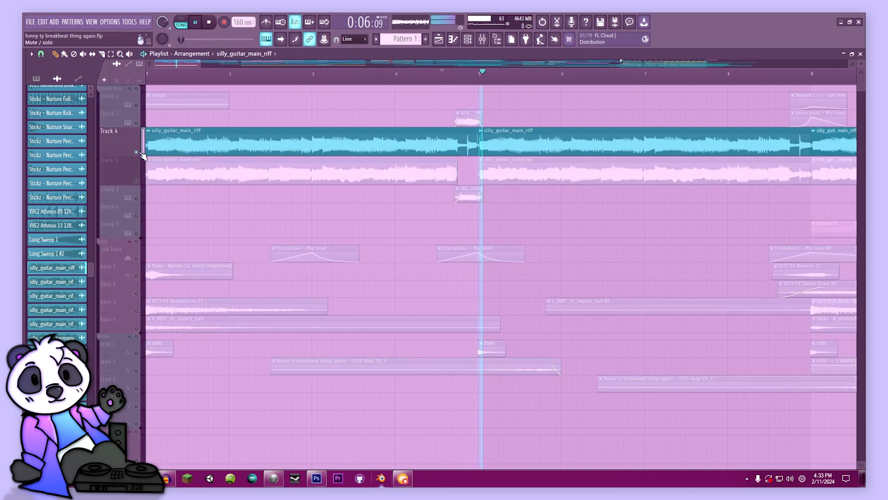
pyautogui.press('space')
pyautogui.rightClick(137, 153)
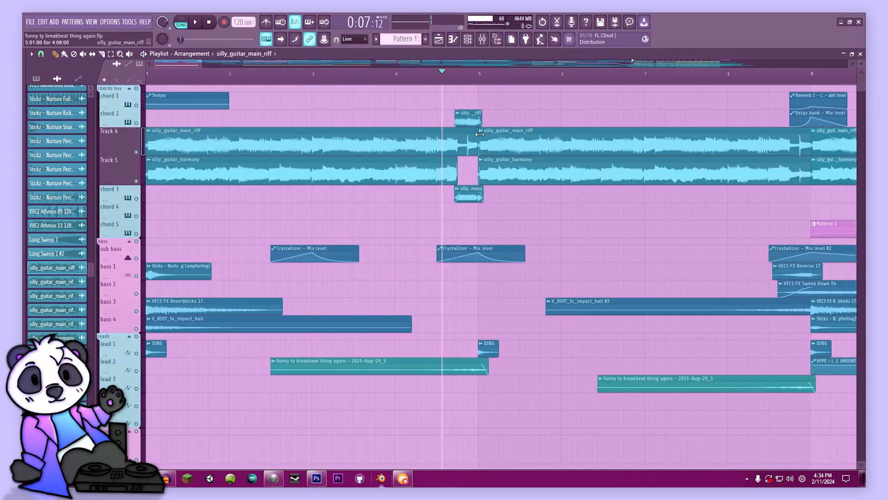
pyautogui.moveTo(479, 135); pyautogui.dragTo(458, 134)
pyautogui.hscroll(3, 691, 152)
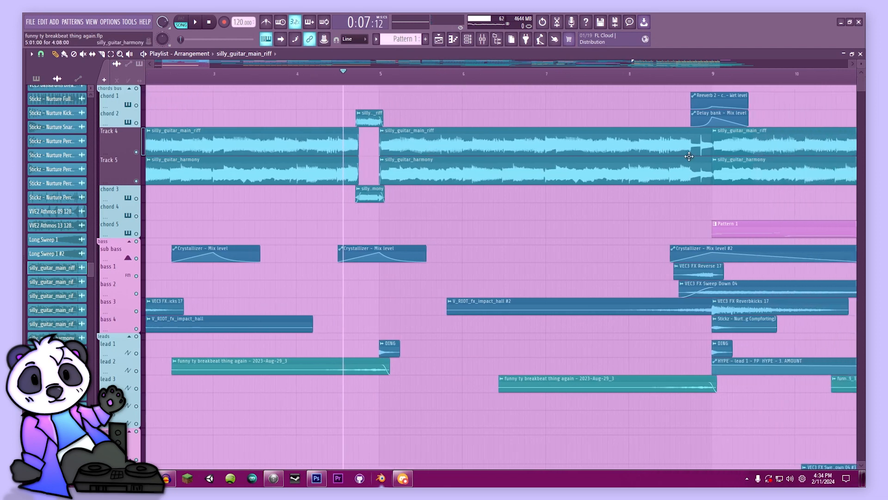
pyautogui.hscroll(-3, 690, 153)
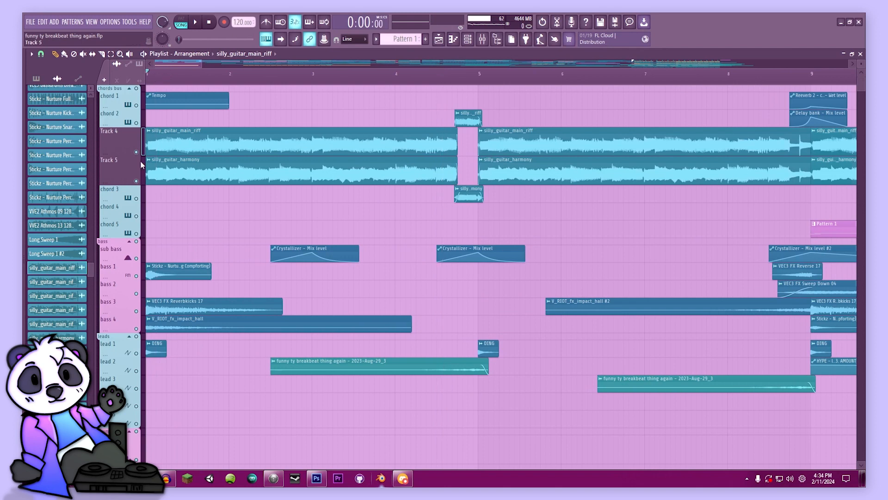
# - Solo Track 5 with the silly_guitar_harmony clips, unmute the chord 3 track and briefly play from the start
pyautogui.rightClick(136, 182)
pyautogui.click(137, 198)
pyautogui.press('space')
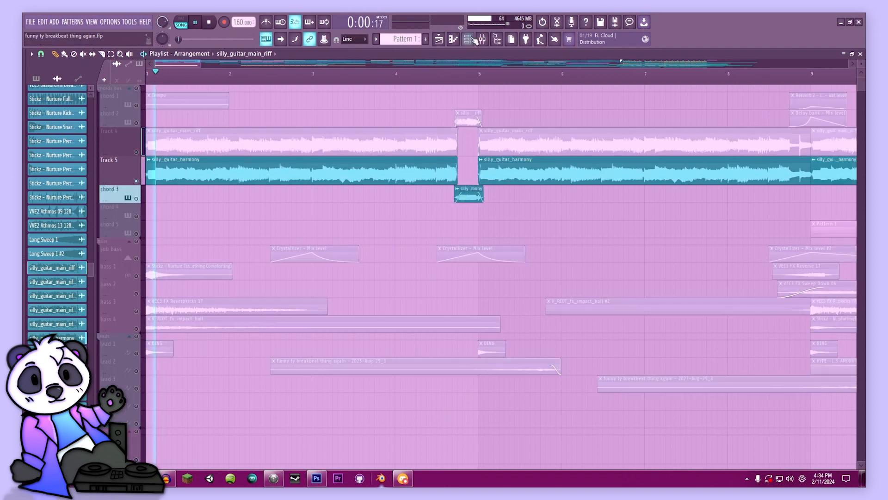
pyautogui.click(482, 39)
pyautogui.press('space')
pyautogui.press('F9')
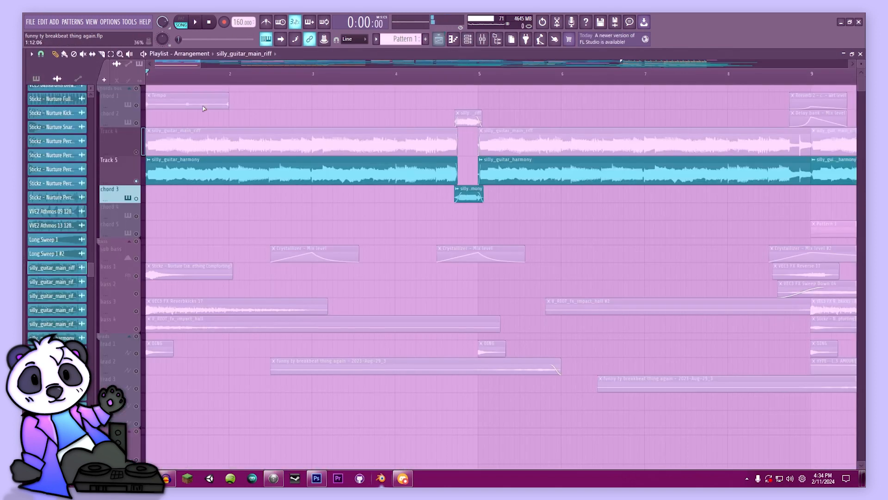
# - Unmute the chord 1 track holding the Tempo automation, play the soloed harmony and view its mixer track
pyautogui.click(136, 105)
pyautogui.press('space')
pyautogui.click(136, 152)
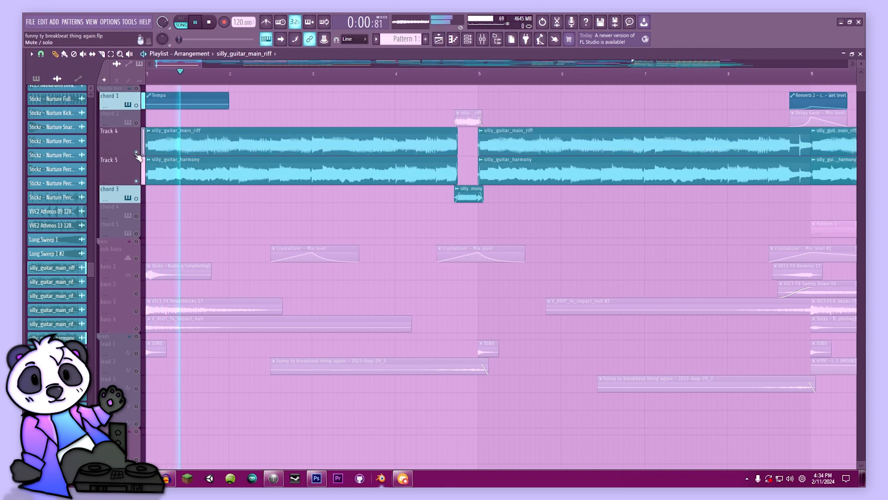
pyautogui.click(136, 152)
pyautogui.click(482, 39)
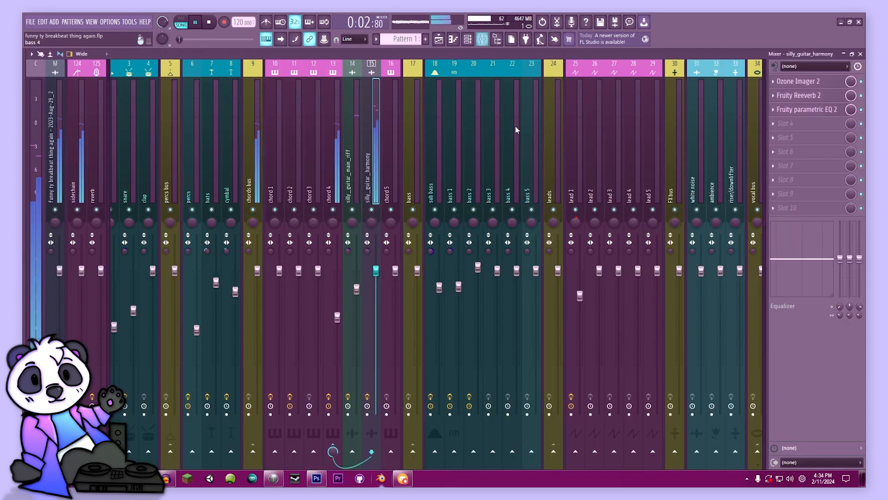
pyautogui.press('space')
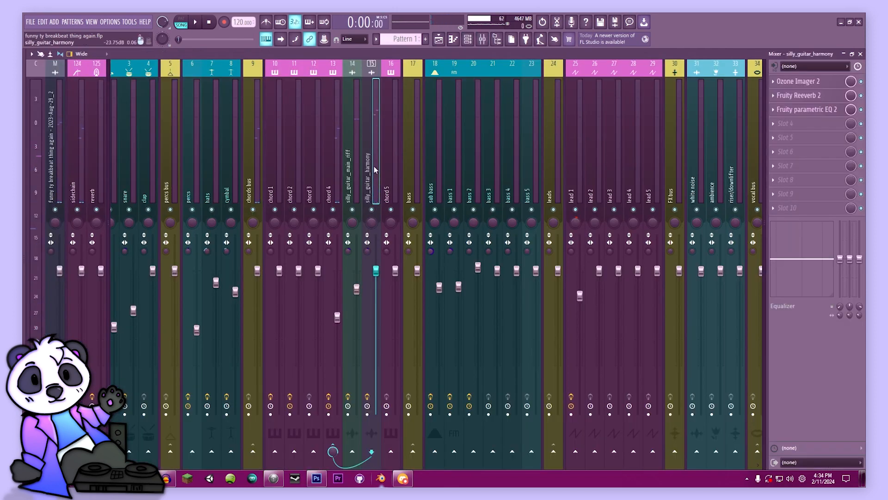
# - Check the chord 4 track that the guitars route into, and open Ozone Imager 2 on the silly_guitar_harmony track
pyautogui.click(330, 180)
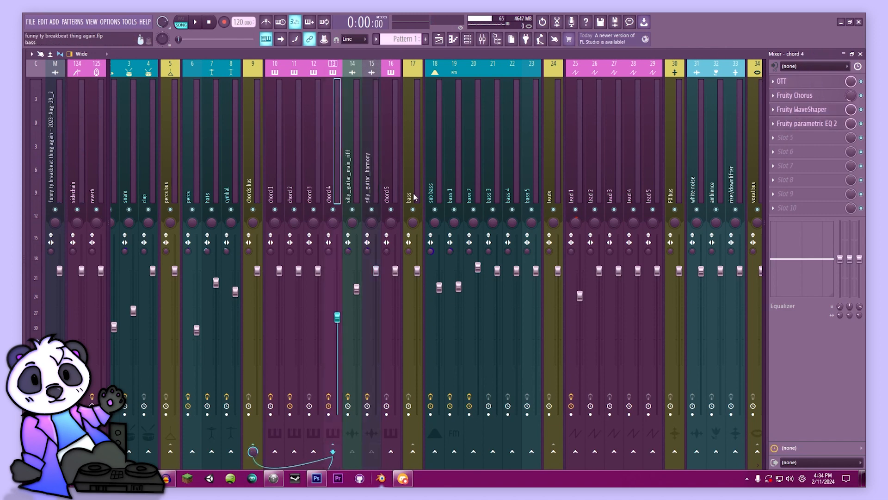
pyautogui.click(370, 152)
pyautogui.press('space')
pyautogui.press('space')
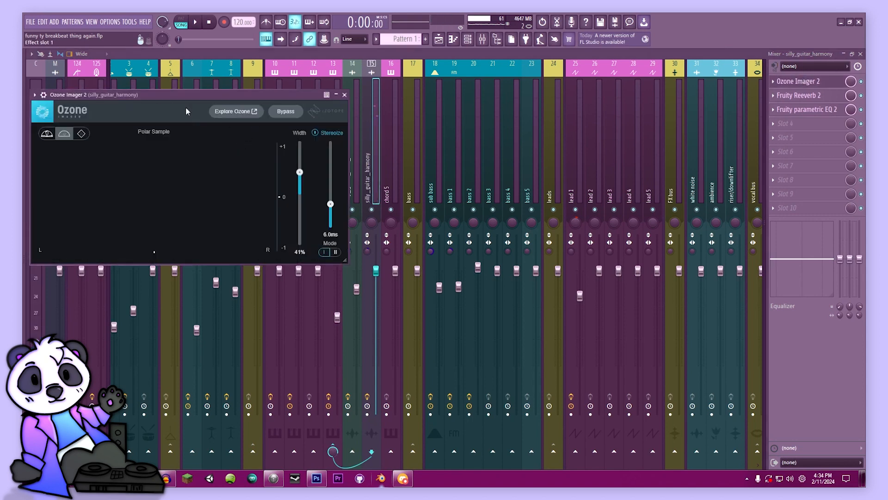
pyautogui.moveTo(194, 95); pyautogui.dragTo(457, 110)
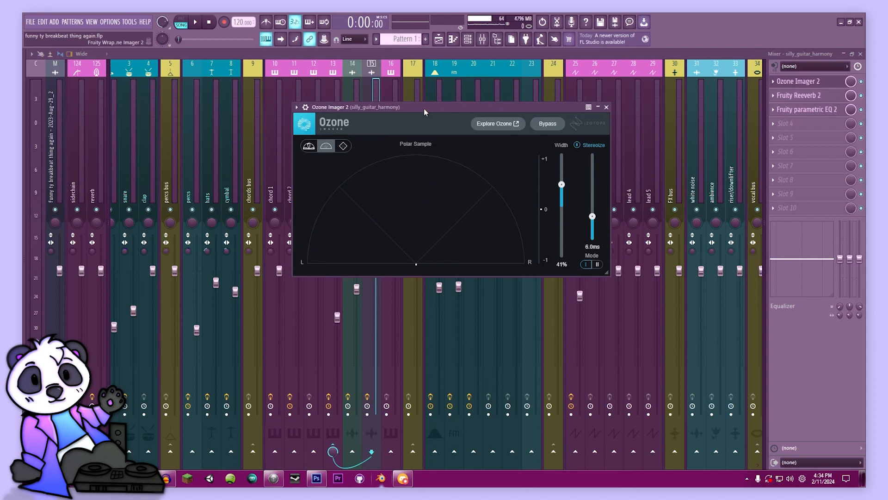
# - Compare the playing guitar harmony with Stereoize switched off and back on in Ozone Imager 2
pyautogui.press('space')
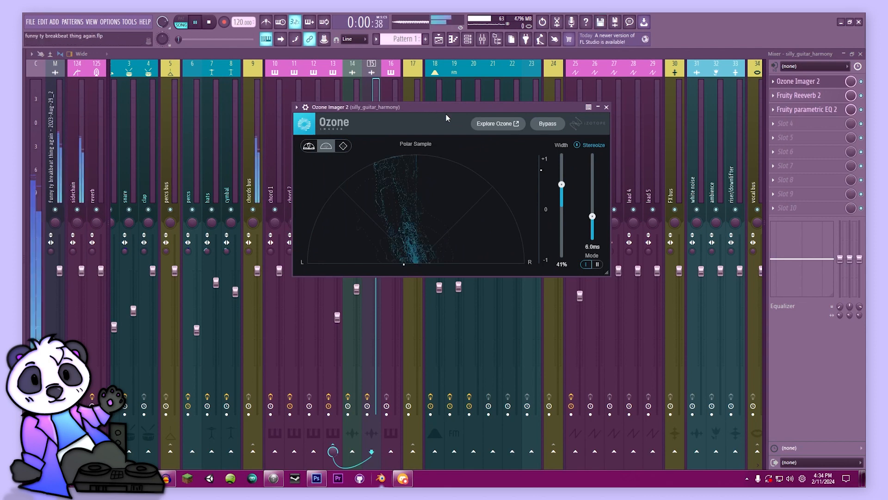
pyautogui.click(585, 147)
pyautogui.press('space')
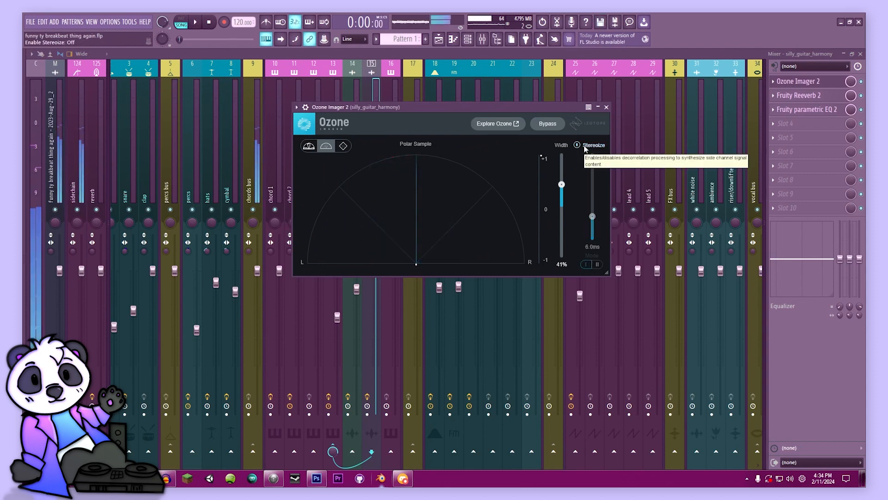
pyautogui.moveTo(506, 109); pyautogui.dragTo(526, 107)
pyautogui.click(676, 130)
pyautogui.press('space')
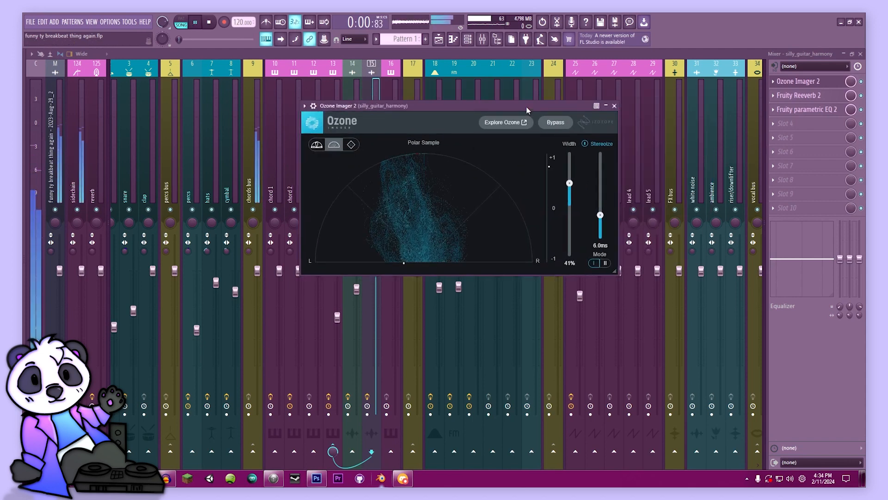
pyautogui.press('space')
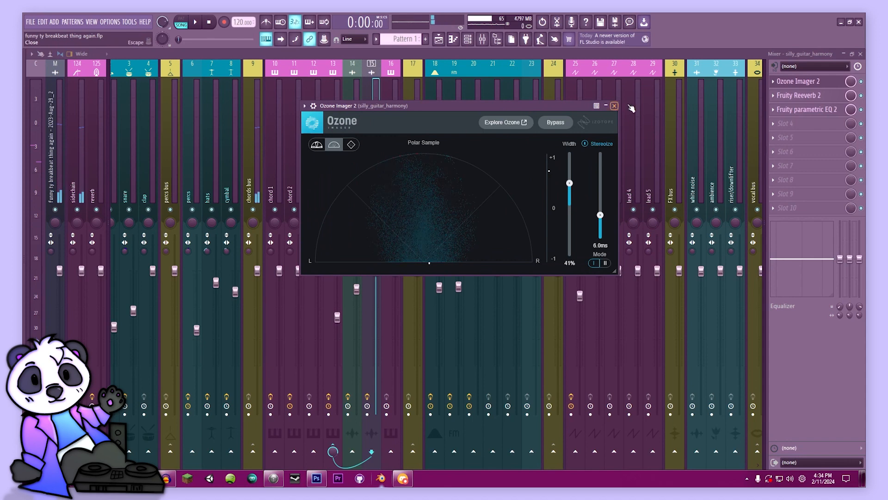
# - Check Fruity Reeverb 2 and the Fruity parametric EQ 2 low-cut curve on the silly_guitar_harmony track
pyautogui.click(614, 106)
pyautogui.moveTo(197, 107); pyautogui.dragTo(377, 117)
pyautogui.click(449, 116)
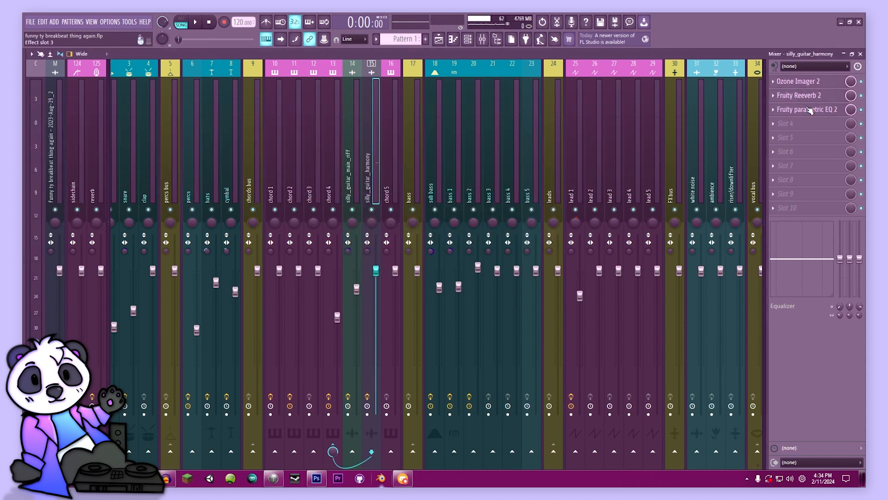
pyautogui.click(809, 110)
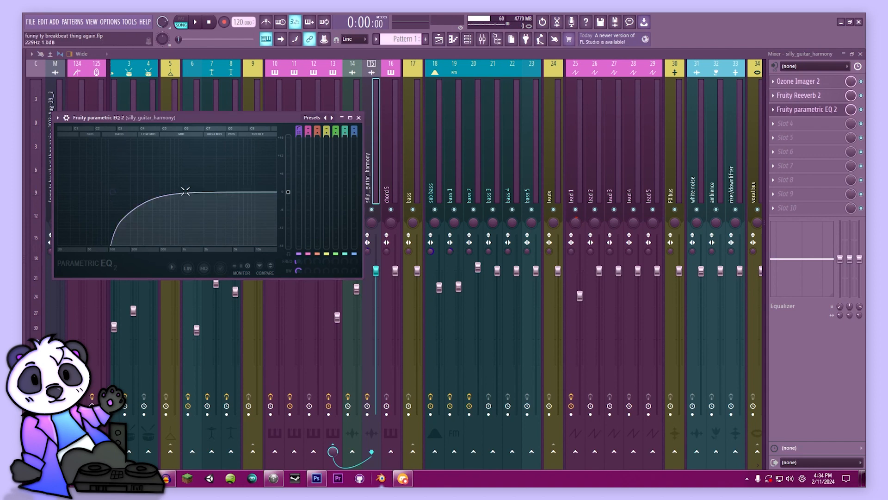
pyautogui.click(358, 117)
# - Unmute Track 4, chord 2 and sub bass in the playlist and play the main riff together with the harmony
pyautogui.click(437, 45)
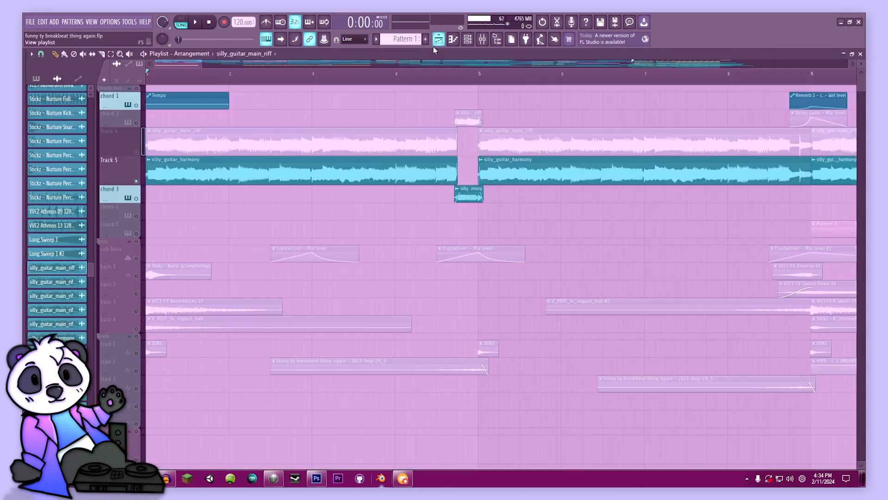
pyautogui.click(136, 152)
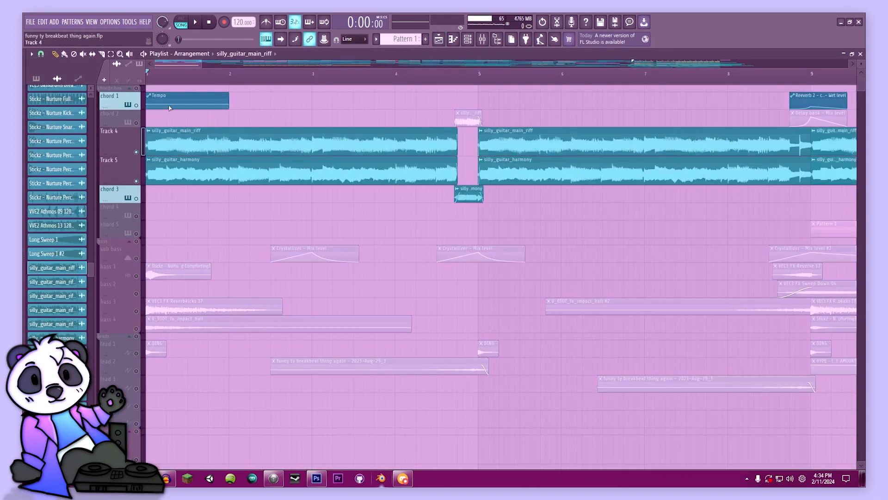
pyautogui.click(137, 123)
pyautogui.press('space')
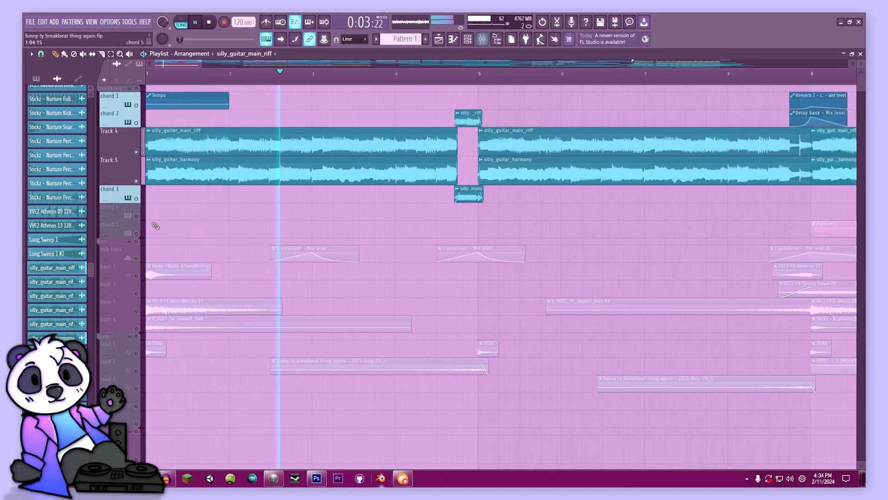
pyautogui.click(136, 259)
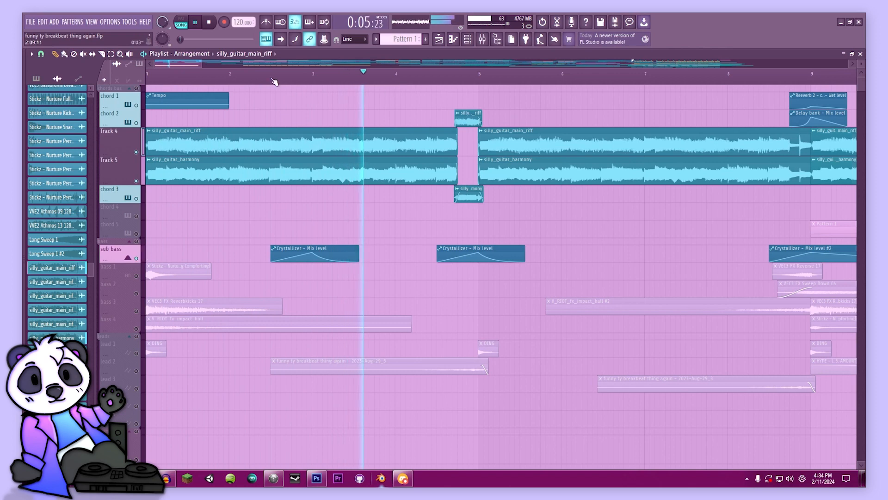
# - Replay the guitars from midway through bar 2 while checking the chords bus and guitar tracks in the mixer, and stop playback
pyautogui.click(273, 72)
pyautogui.click(482, 39)
pyautogui.click(248, 176)
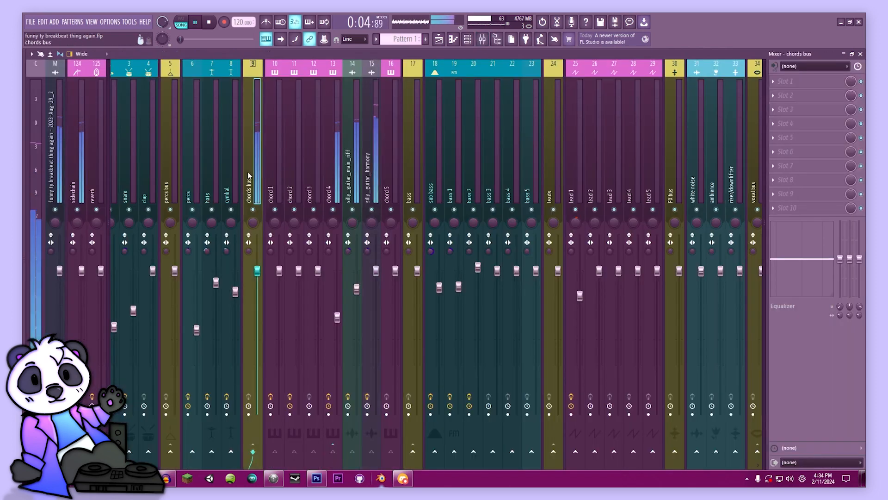
pyautogui.click(351, 161)
pyautogui.click(339, 164)
pyautogui.click(439, 39)
pyautogui.press('space')
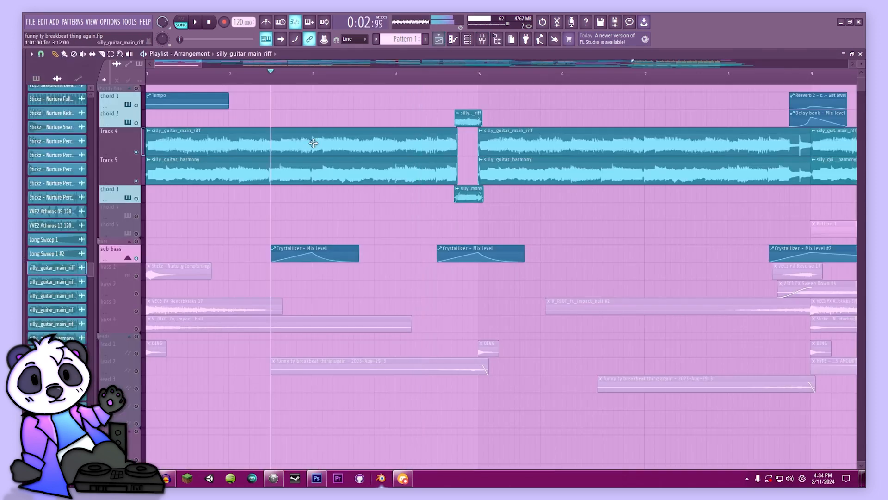
# - Unmute all playlist tracks and return the playback position to the start of the song
pyautogui.moveTo(202, 65); pyautogui.dragTo(291, 64)
pyautogui.rightClick(136, 234)
pyautogui.rightClick(136, 234)
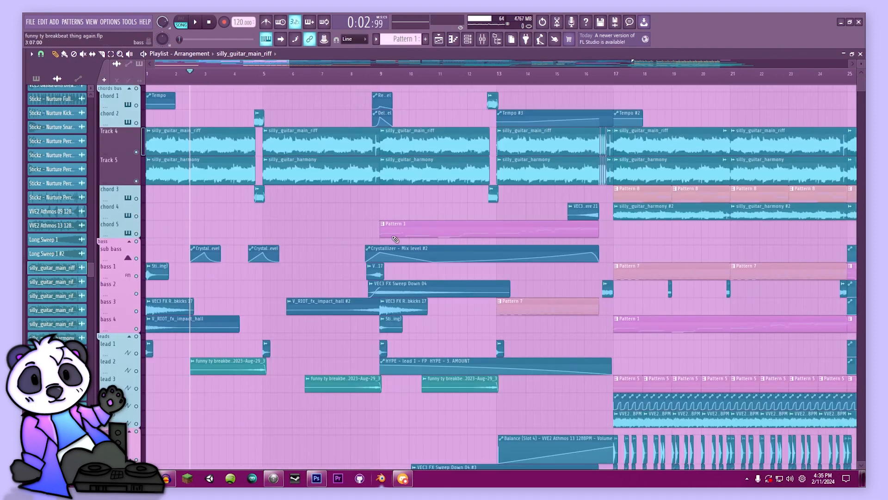
pyautogui.scroll(-1, 393, 238)
pyautogui.click(209, 23)
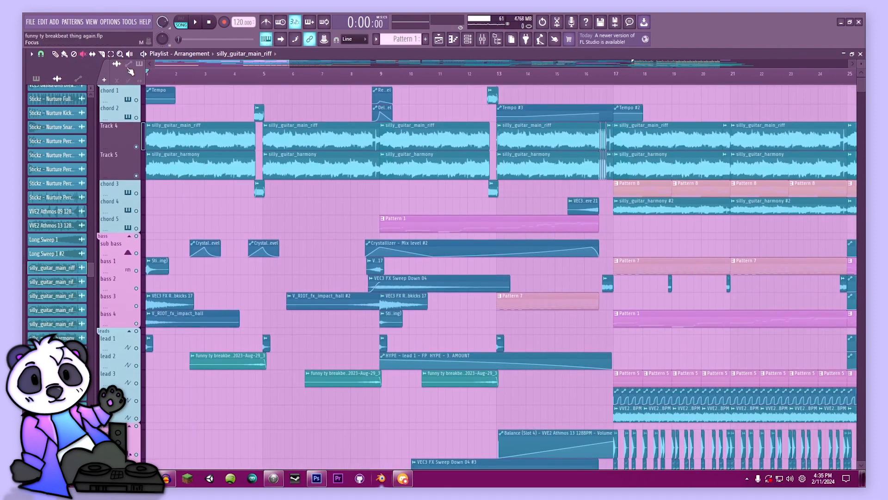
pyautogui.moveTo(287, 65); pyautogui.dragTo(185, 66)
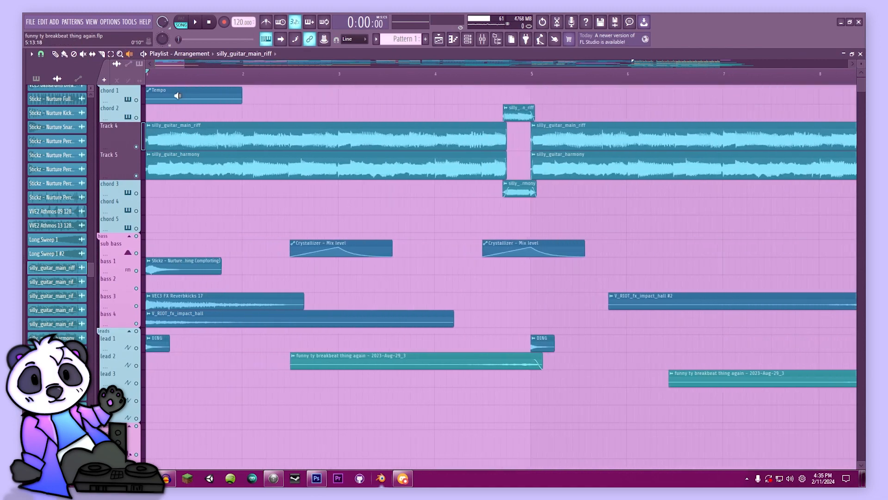
# - Audition the Stickz crash, VEC3 FX Reverbkicks 17 and V_RIOT_fx_impact_hall clips at bar 1 individually
pyautogui.click(147, 270)
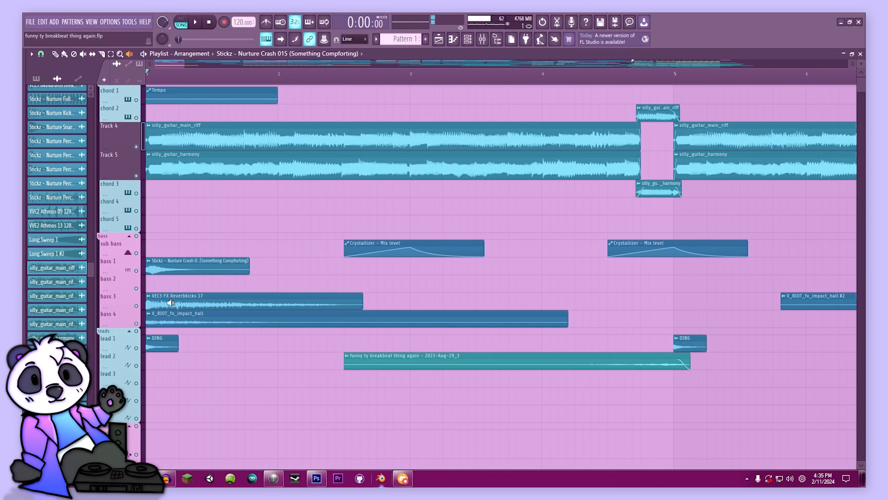
pyautogui.click(145, 303)
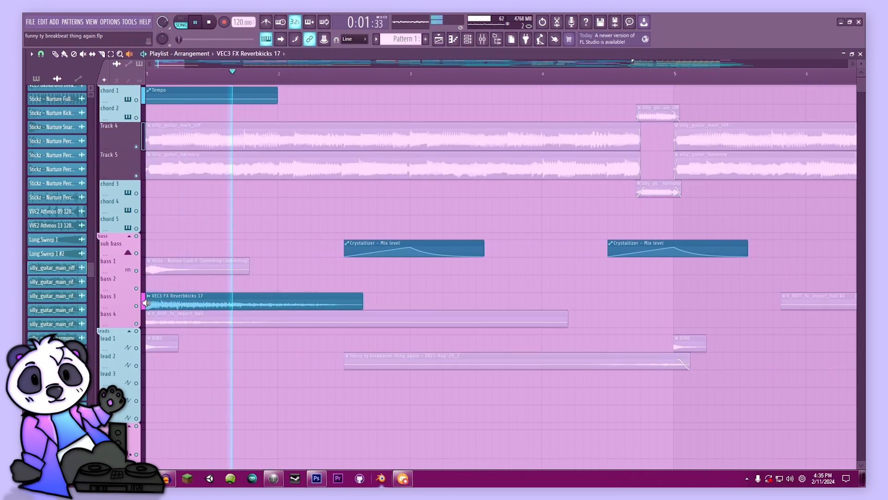
pyautogui.click(147, 322)
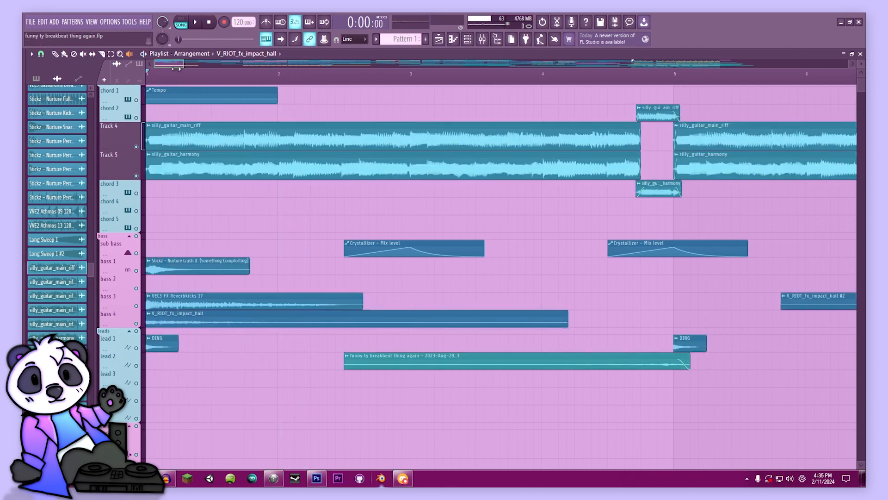
# - Examine the audio clip settings of the DING sample at the start of lead 1
pyautogui.moveTo(176, 68); pyautogui.dragTo(167, 68)
pyautogui.click(177, 335)
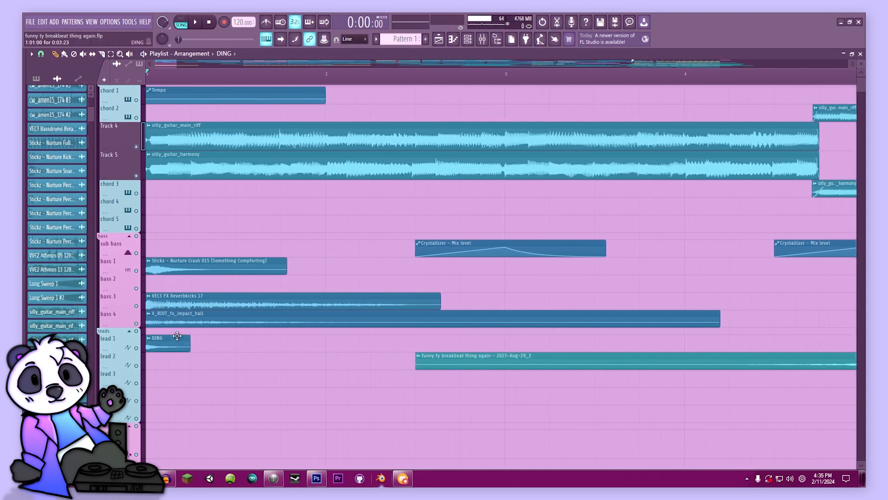
pyautogui.moveTo(190, 151); pyautogui.dragTo(290, 168)
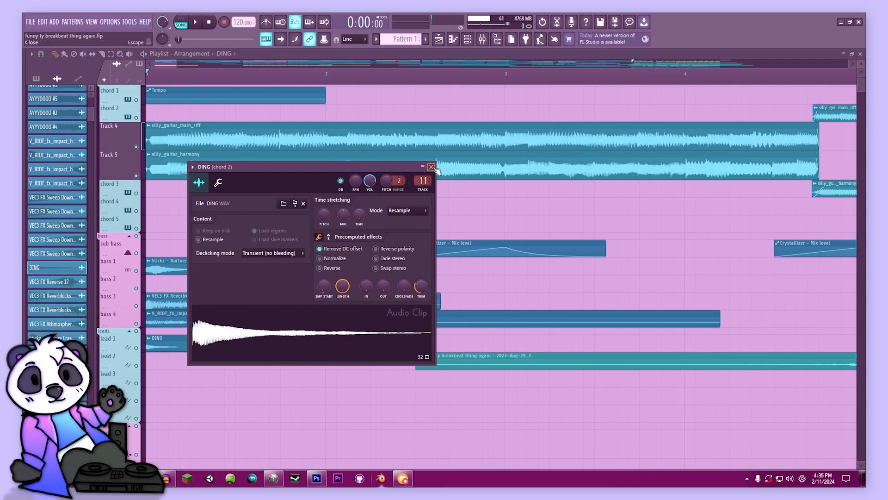
pyautogui.press('Escape')
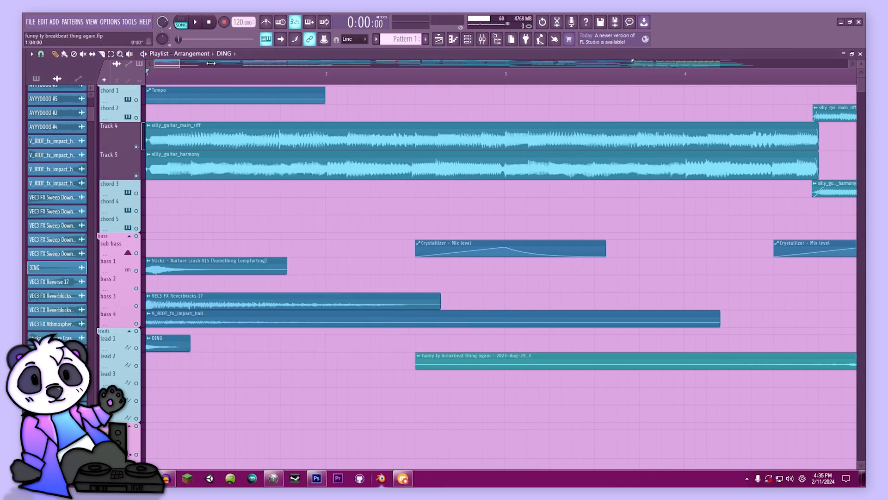
# - Look over the full arrangement and check the DING clip's settings again at the start of the song
pyautogui.moveTo(211, 63); pyautogui.dragTo(740, 88)
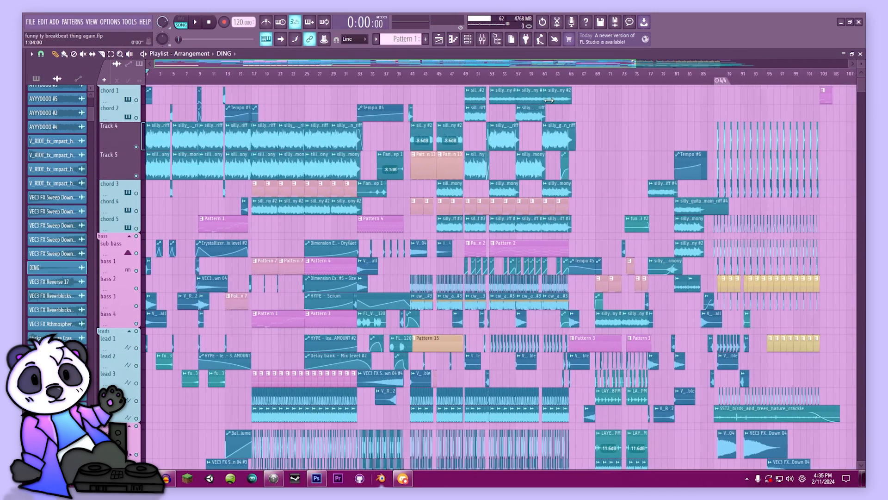
pyautogui.moveTo(548, 100); pyautogui.dragTo(197, 112)
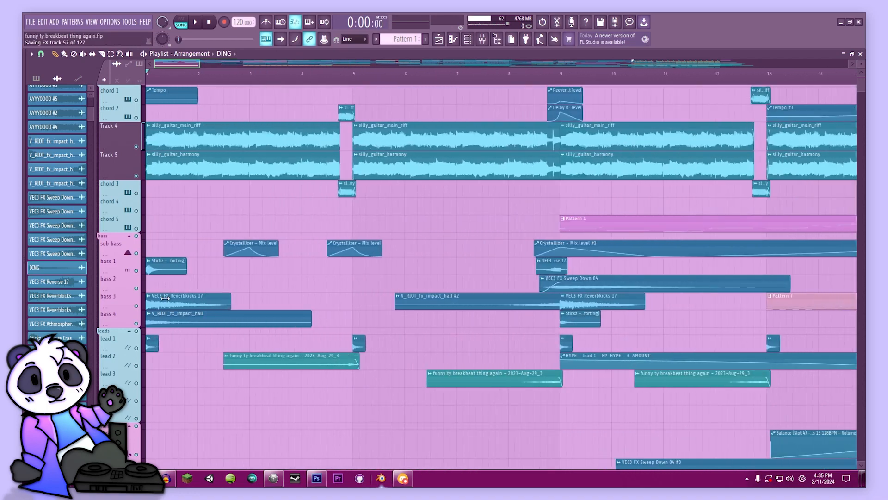
pyautogui.scroll(3, 162, 345)
pyautogui.doubleClick(162, 345)
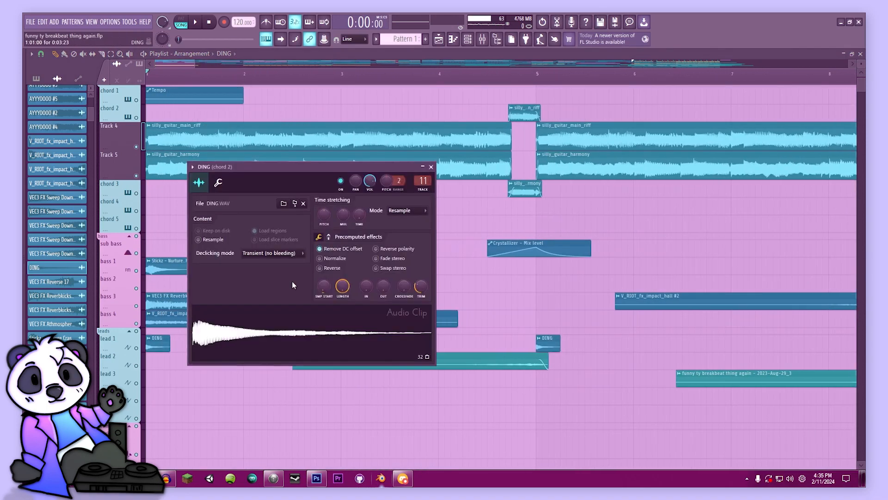
pyautogui.click(431, 166)
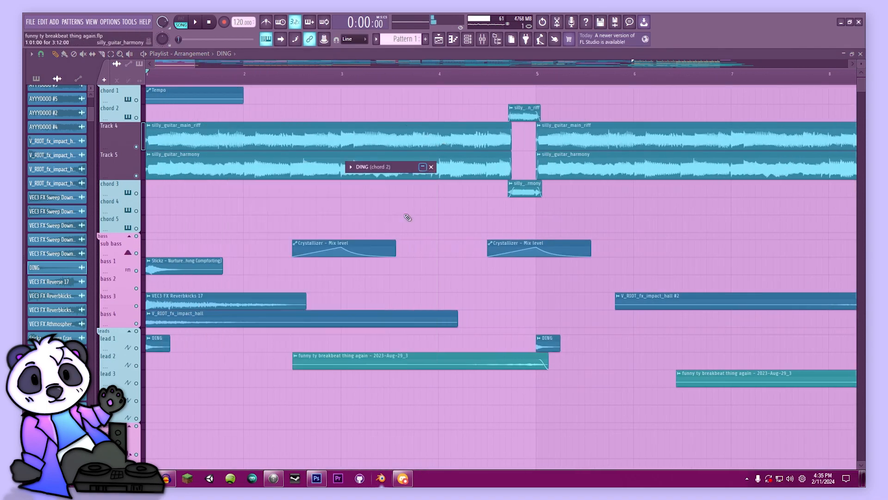
# - Examine the waveform and Reverse setting of the recorded funny ty breakbeat clip on lead 2
pyautogui.doubleClick(397, 362)
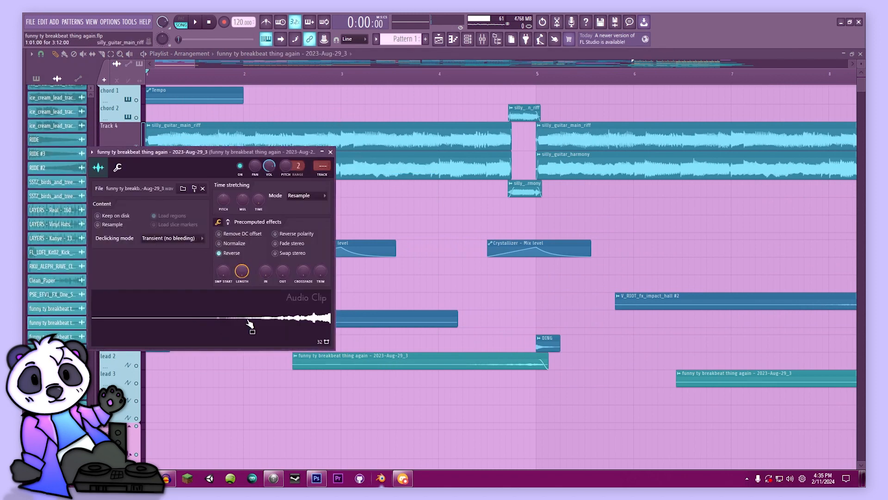
pyautogui.moveTo(245, 168); pyautogui.dragTo(371, 181)
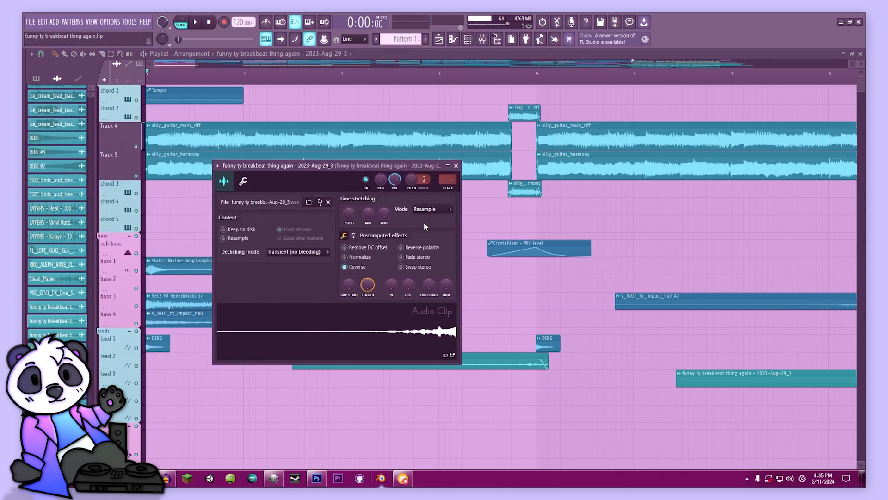
pyautogui.moveTo(421, 166); pyautogui.dragTo(446, 164)
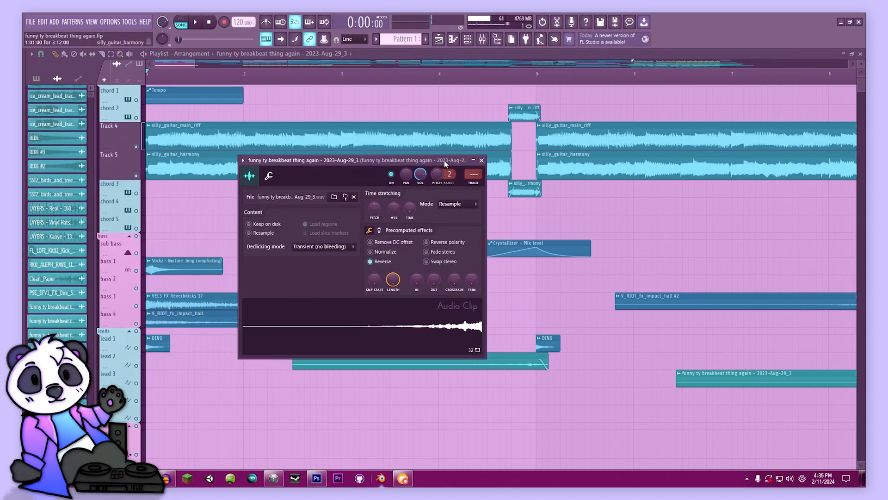
pyautogui.click(481, 160)
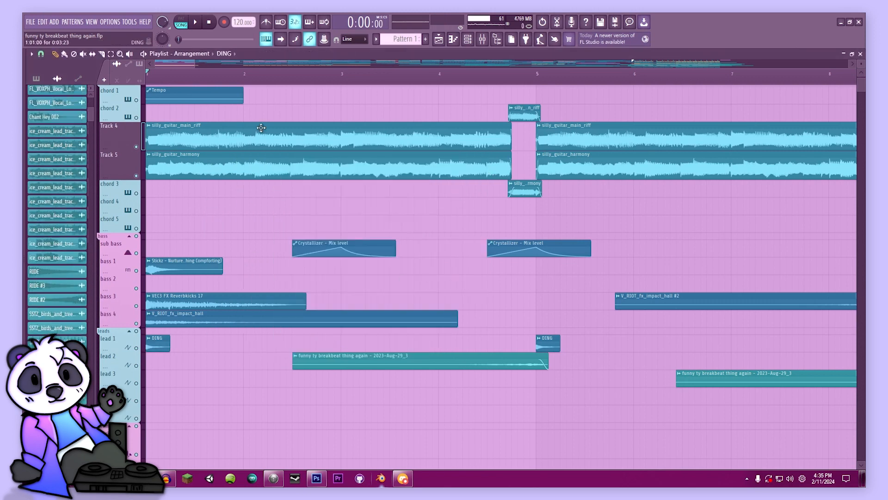
# - Compare the original DING sample's waveform with the reversed recorded clip on lead 2
pyautogui.click(423, 167)
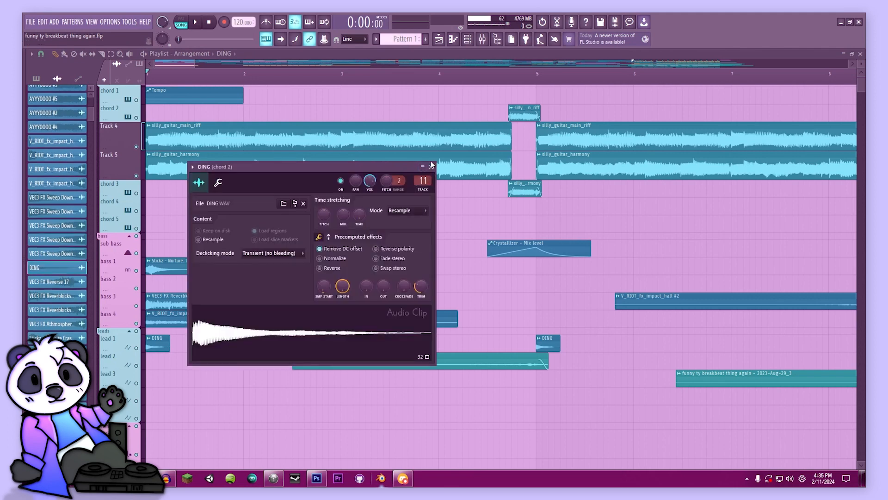
pyautogui.click(433, 166)
pyautogui.scroll(-3, 484, 340)
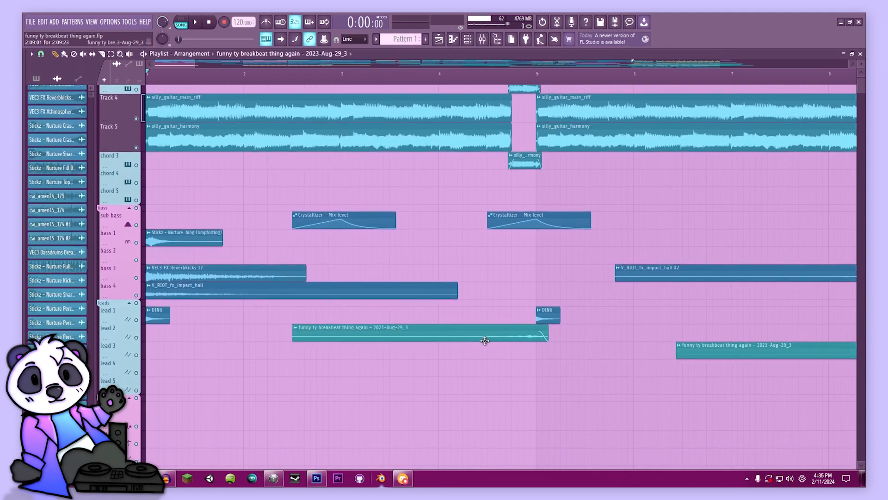
pyautogui.doubleClick(485, 340)
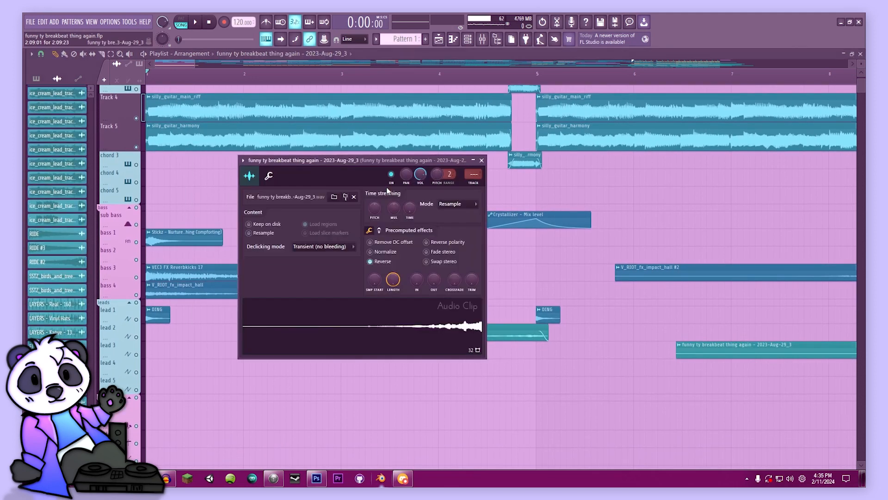
pyautogui.click(482, 161)
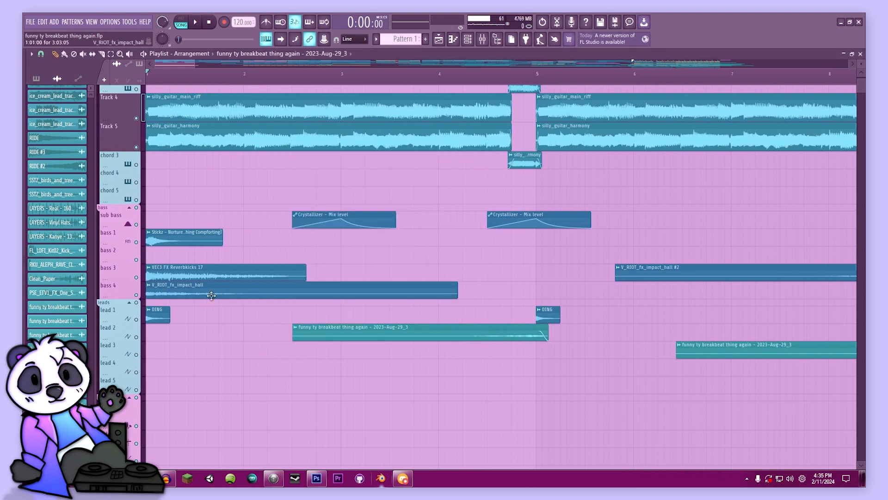
# - Copy the DING clip from lead 1 to the start of lead 4 and make the copy unique
pyautogui.doubleClick(154, 307)
pyautogui.click(158, 315)
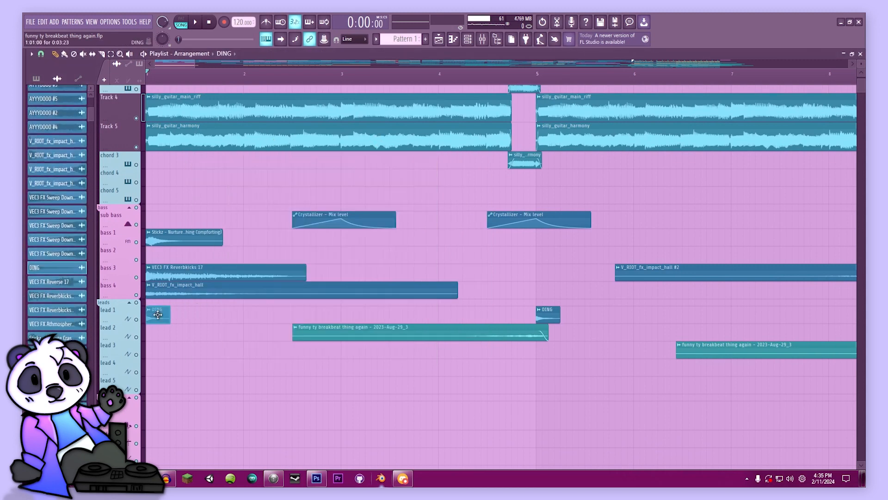
pyautogui.moveTo(157, 314); pyautogui.dragTo(158, 368)
pyautogui.click(149, 362)
pyautogui.click(165, 409)
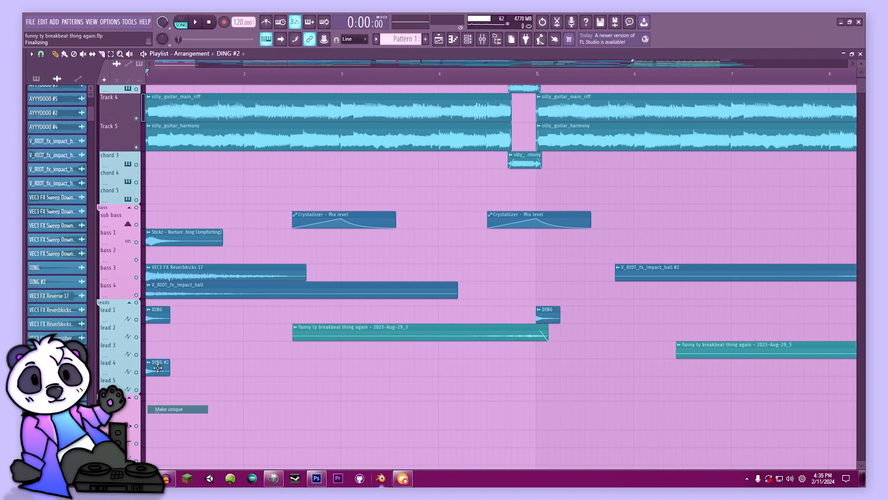
# - Assign the DING #2 clip to a free mixer track and load Fruity Reeverb 2 in its first effect slot
pyautogui.doubleClick(158, 368)
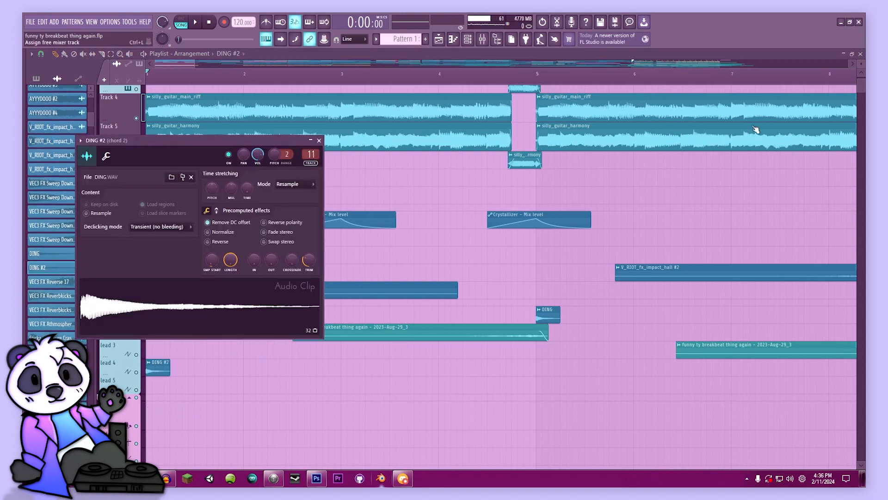
pyautogui.press('F9')
pyautogui.click(809, 81)
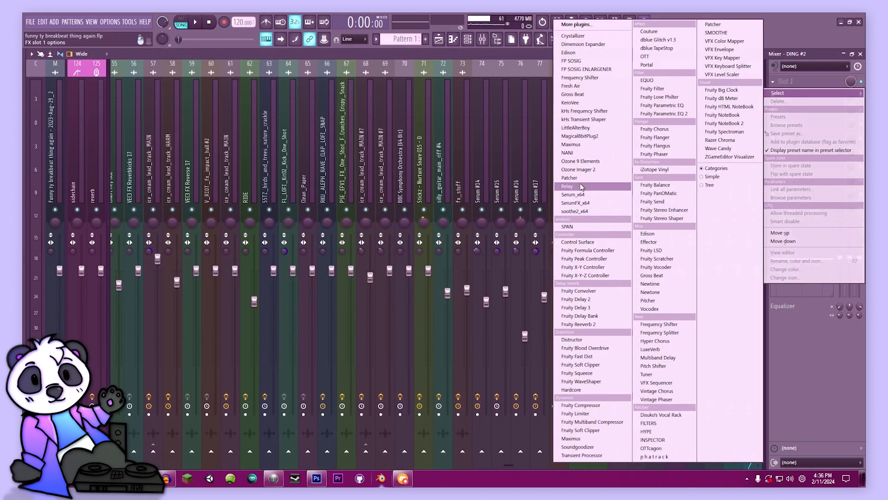
pyautogui.click(578, 324)
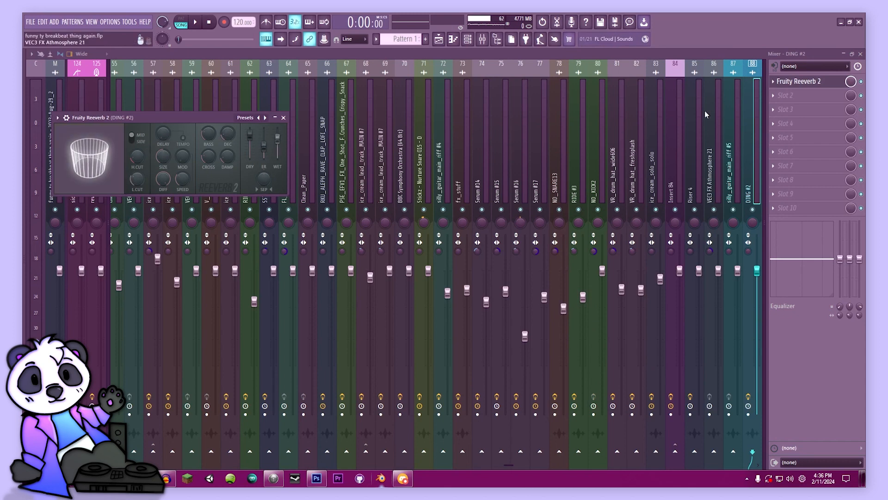
# - Add Fruity Delay Bank in the second effect slot of the DING #2 track with the Classic ping pong preset
pyautogui.click(784, 102)
pyautogui.click(612, 315)
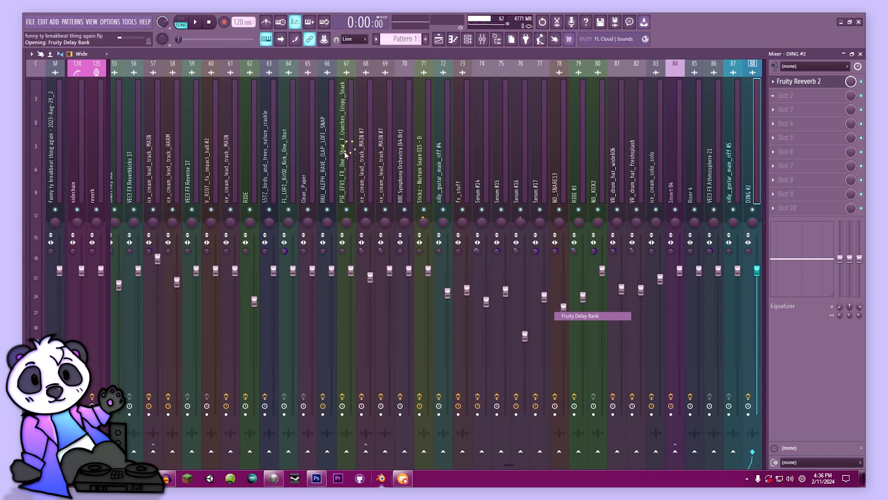
pyautogui.click(278, 130)
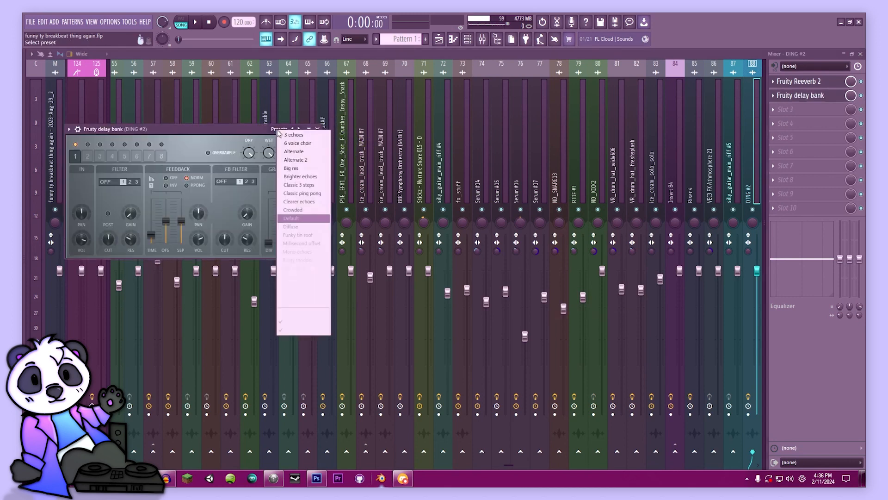
pyautogui.click(303, 193)
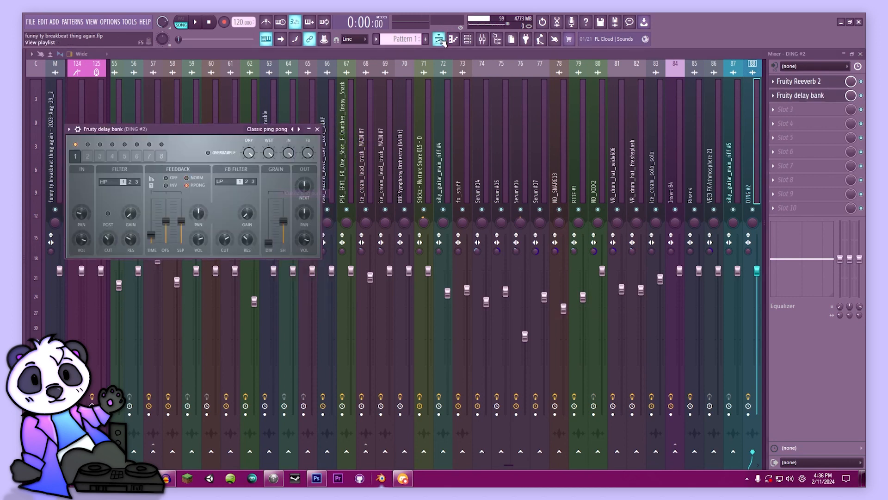
# - Select bars 1 through 4 of the arrangement in the playlist and solo the lead 4 track
pyautogui.click(442, 41)
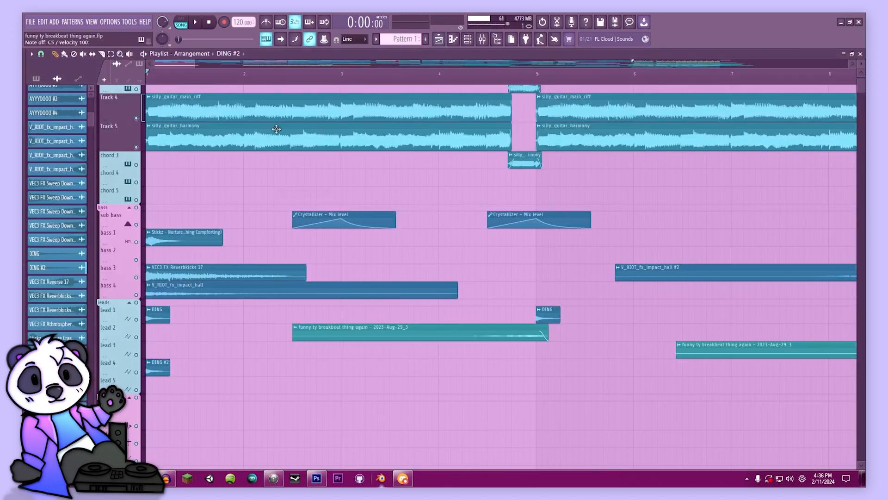
pyautogui.click(482, 41)
pyautogui.click(439, 39)
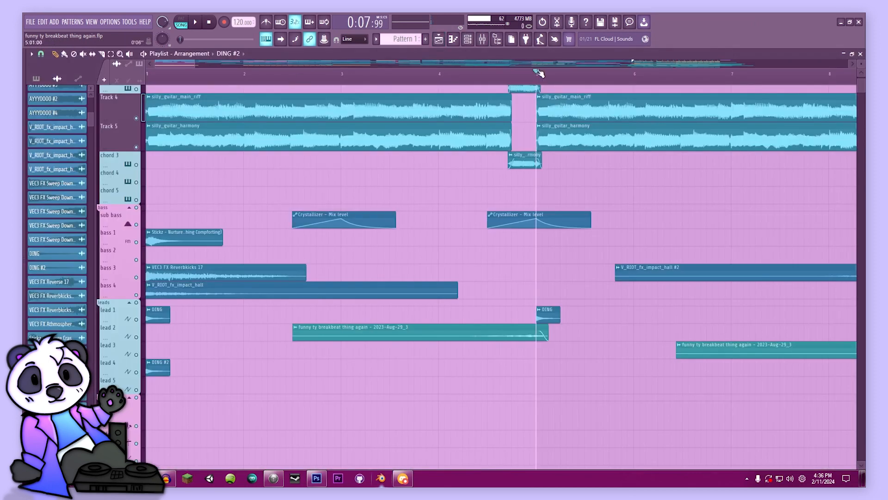
pyautogui.moveTo(539, 73); pyautogui.dragTo(144, 356)
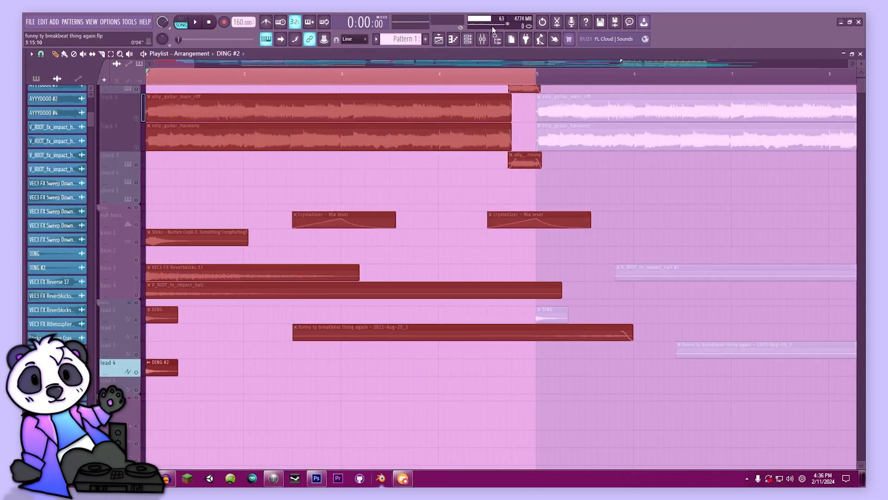
# - Arm the DING #2 mixer track for recording and render the armed track to a wave file
pyautogui.click(482, 39)
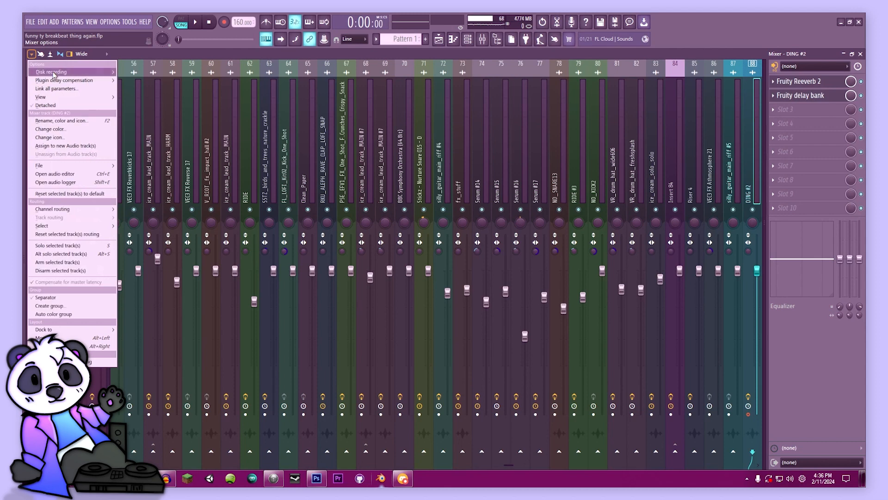
pyautogui.moveTo(93, 72)
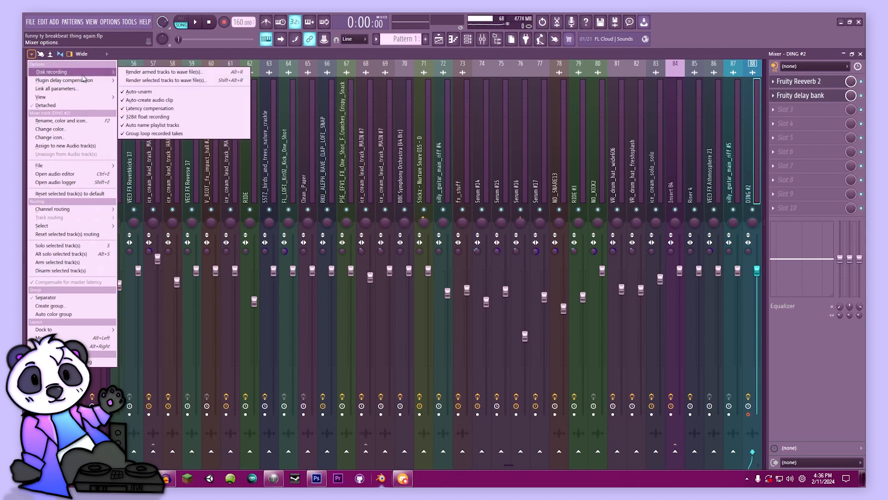
pyautogui.click(176, 73)
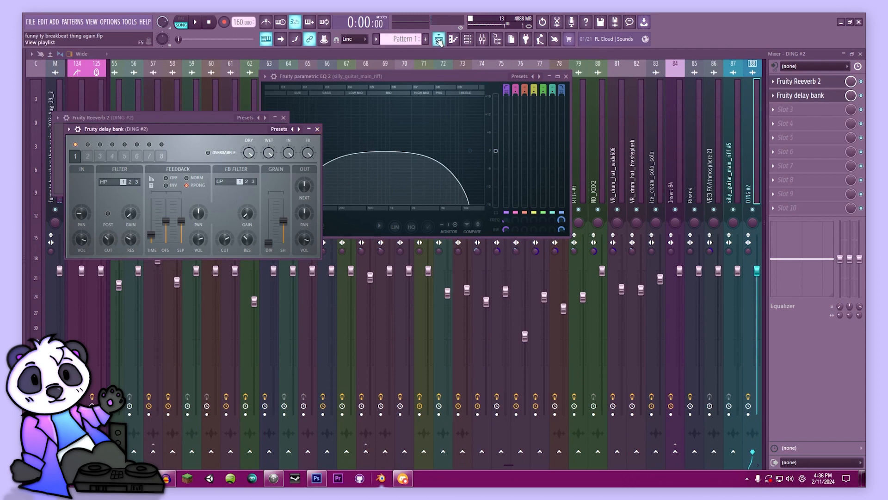
# - Delete the DING #2 copy from lead 4 and move the rendered clip to the start of the soloed lead 3 track
pyautogui.click(439, 40)
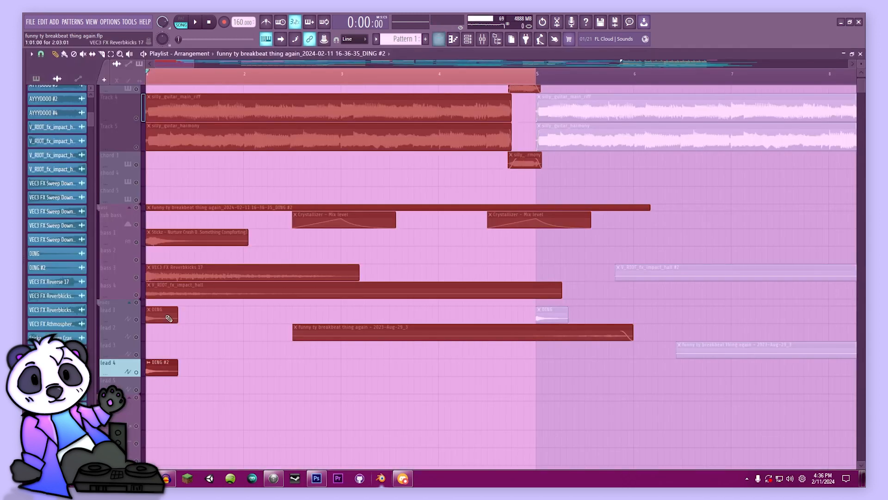
pyautogui.rightClick(216, 328)
pyautogui.moveTo(186, 206); pyautogui.dragTo(166, 354)
# - Open the rendered DING #2 clip's settings on lead 3 and reverse its audio
pyautogui.doubleClick(166, 354)
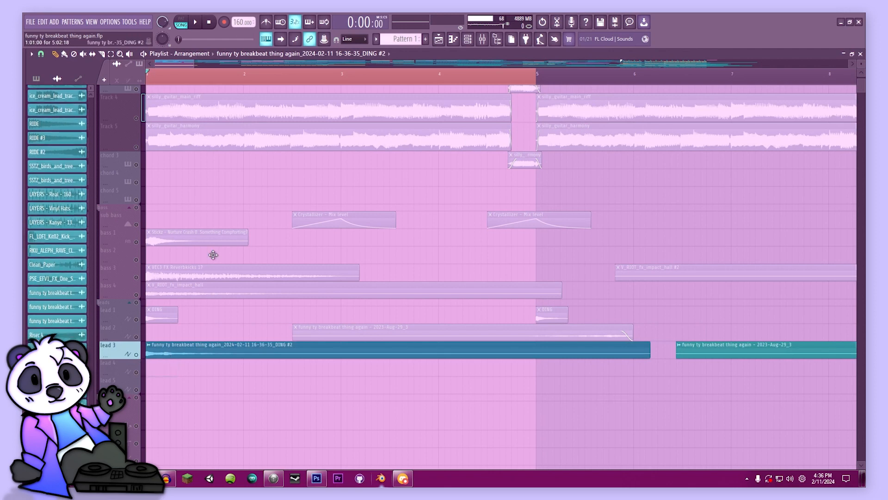
pyautogui.moveTo(249, 151); pyautogui.dragTo(407, 154)
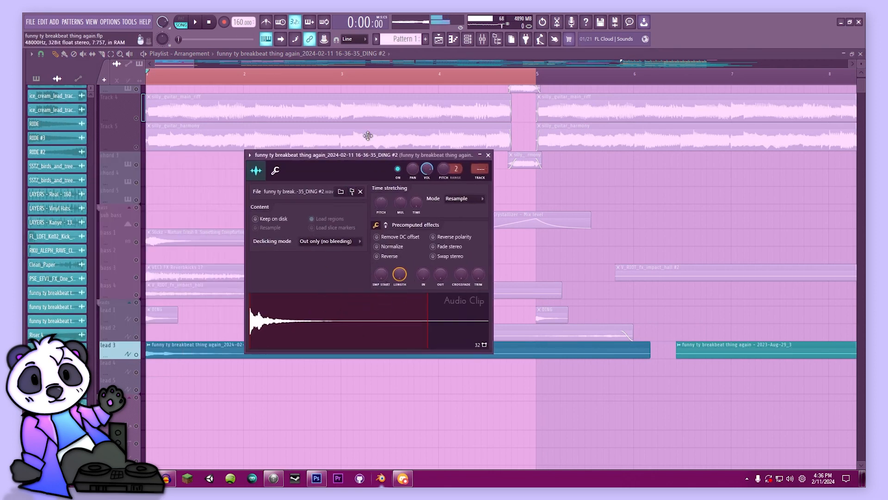
pyautogui.click(389, 257)
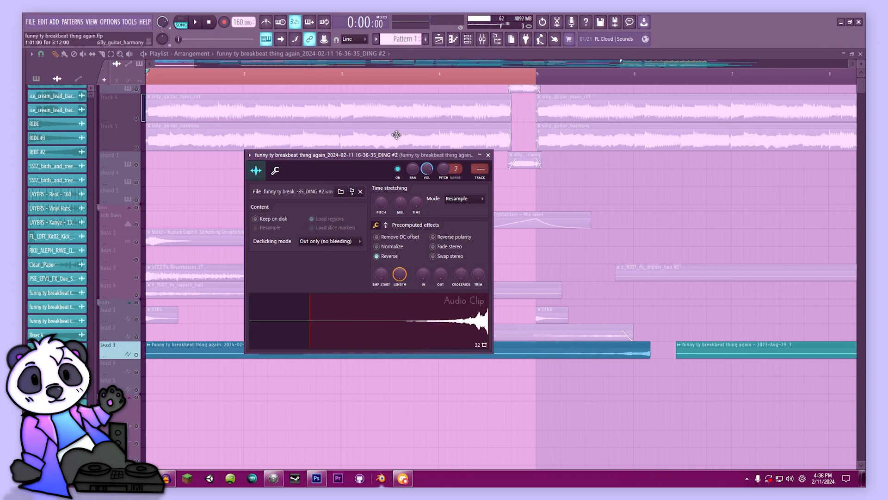
pyautogui.moveTo(417, 155); pyautogui.dragTo(379, 137)
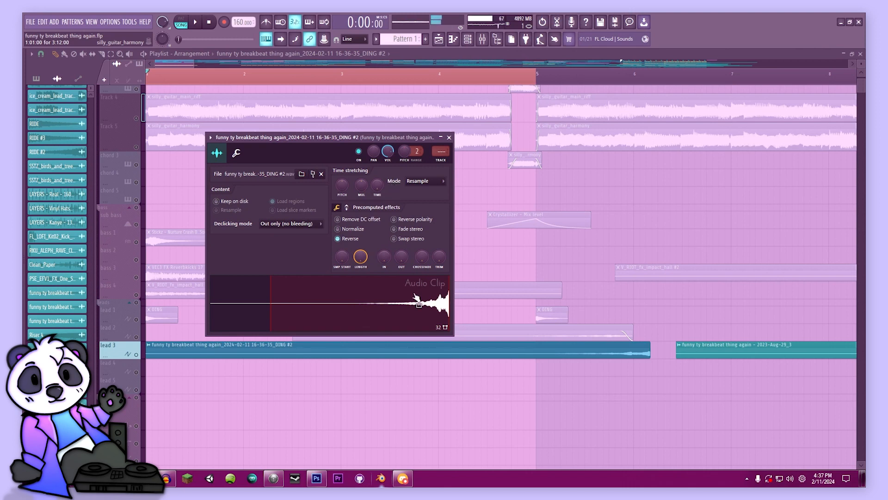
pyautogui.click(449, 137)
# - Delete the reversed DING #2 clip from lead 3 and turn off the track's solo
pyautogui.rightClick(295, 346)
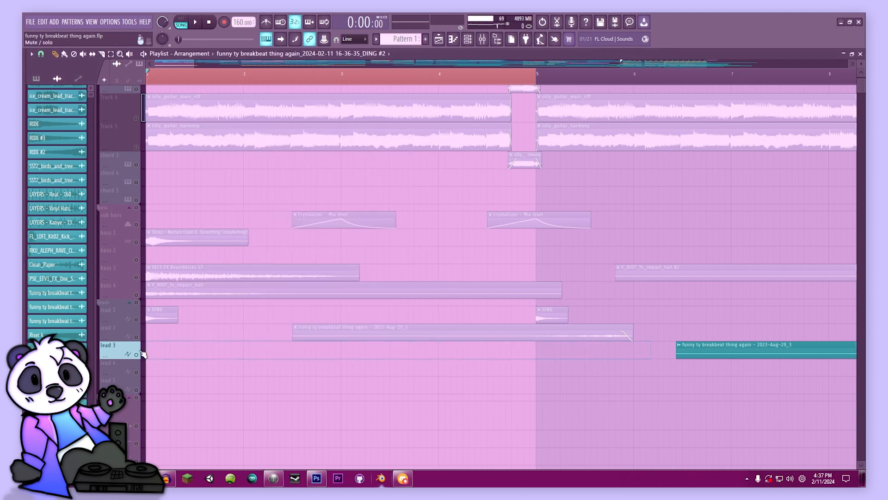
pyautogui.rightClick(137, 337)
pyautogui.rightClick(136, 337)
pyautogui.click(422, 256)
pyautogui.rightClick(423, 257)
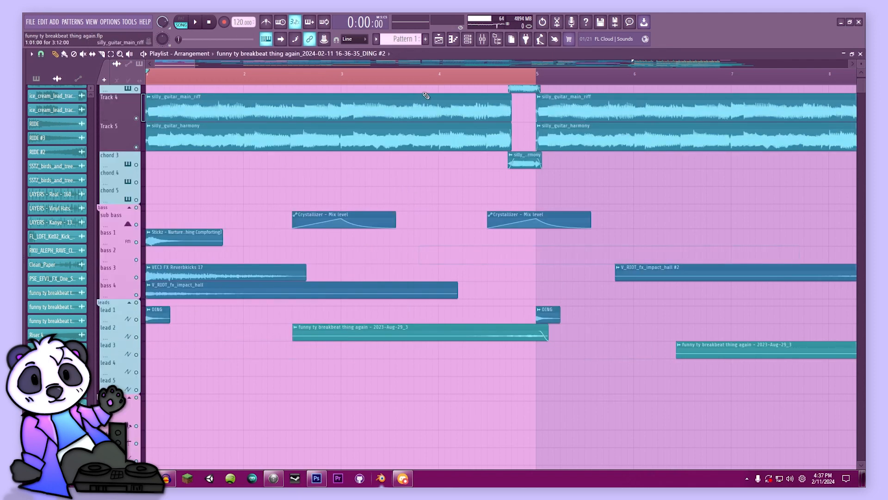
# - Play the existing reversed swell leading into the DING at bar 5 and save the project
pyautogui.moveTo(419, 72)
pyautogui.mouseDown()
pyautogui.moveTo(506, 72)
pyautogui.moveTo(408, 71)
pyautogui.mouseUp()
pyautogui.press('space')
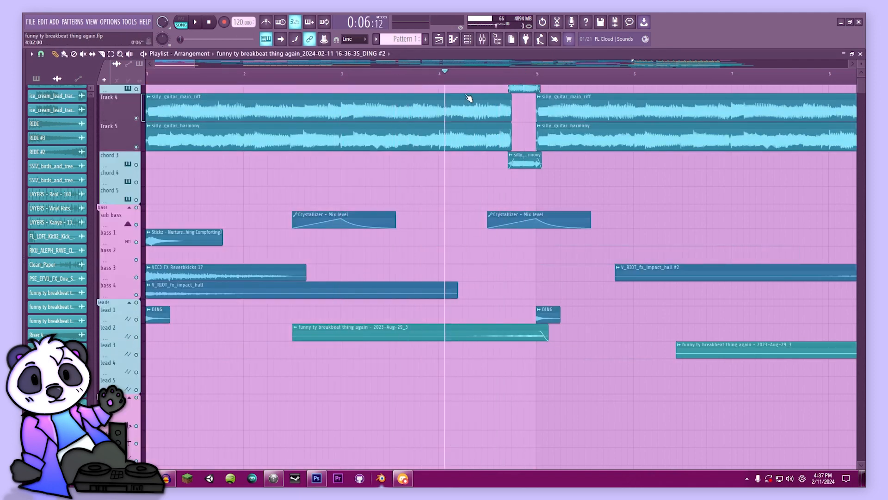
pyautogui.scroll(2, 385, 277)
pyautogui.hscroll(6, 366, 312)
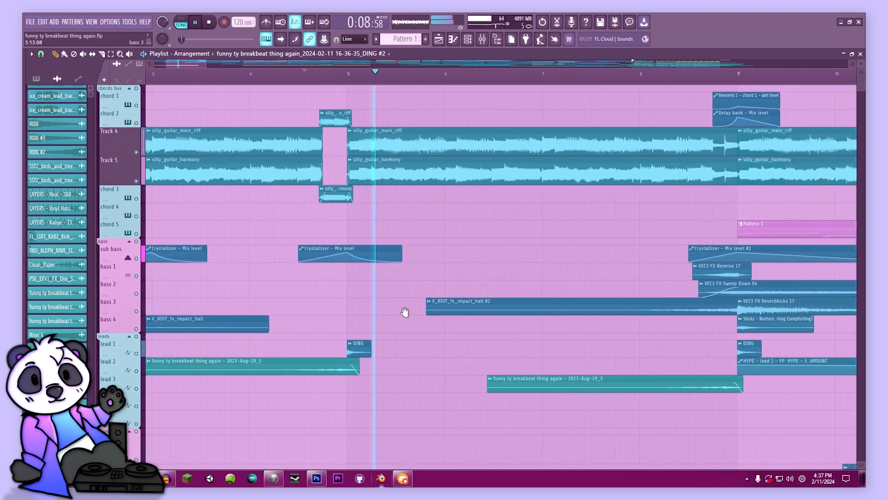
pyautogui.press('space')
pyautogui.hotkey('ctrl', 's')
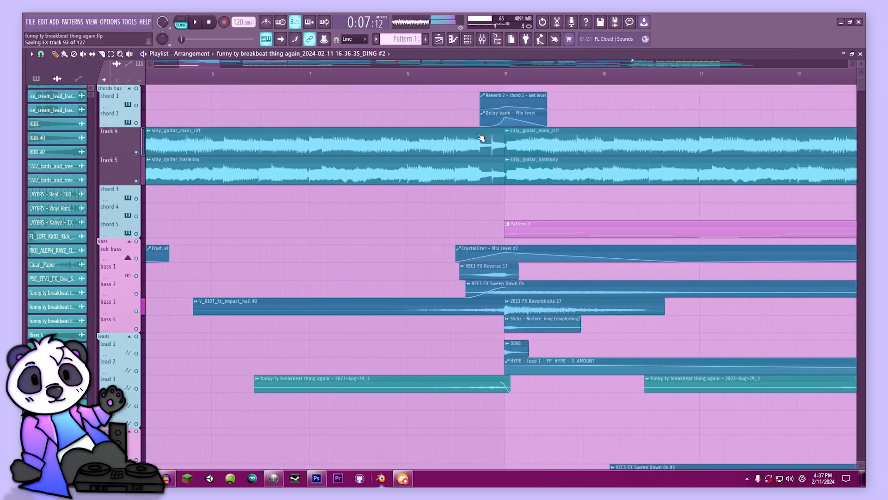
# - Play the transition into bar 9 to hear the next reversed swell and DING
pyautogui.click(455, 73)
pyautogui.press('space')
pyautogui.hscroll(3, 474, 151)
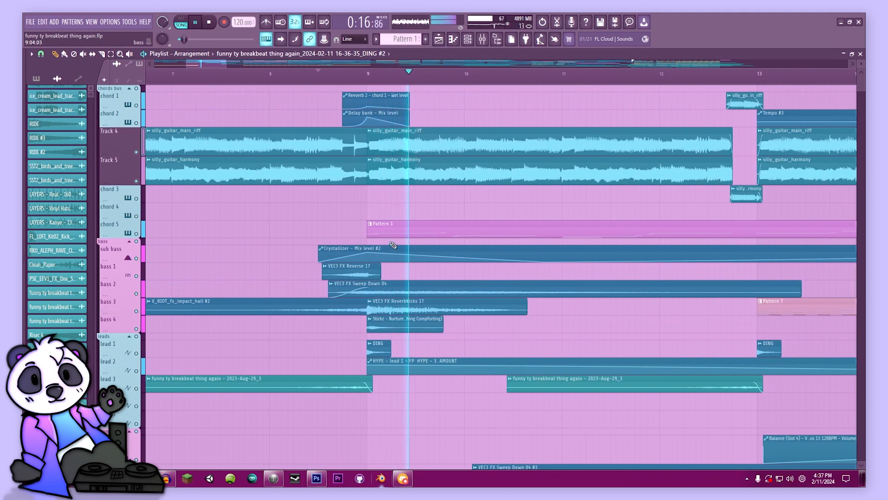
pyautogui.press('space')
pyautogui.hscroll(3, 315, 303)
# - Open Pattern 1 from the chord 5 track in the piano roll and display the Serum #4 channel's notes
pyautogui.doubleClick(289, 233)
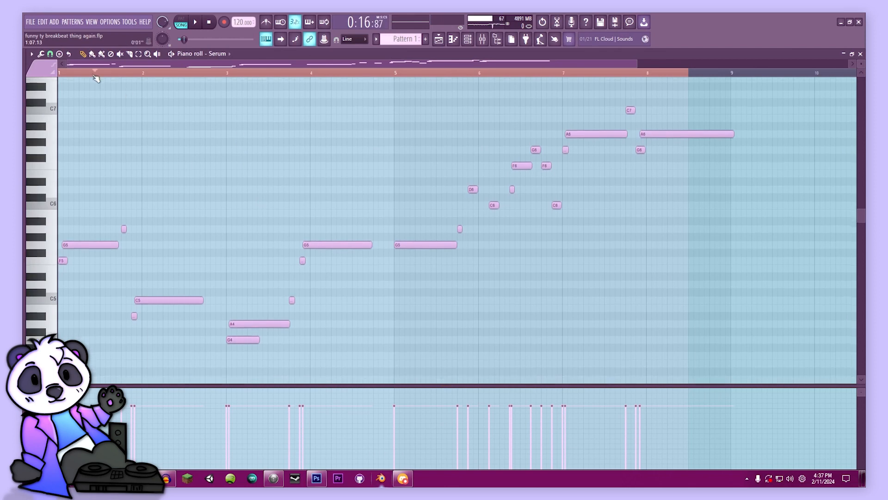
pyautogui.doubleClick(101, 73)
pyautogui.click(453, 39)
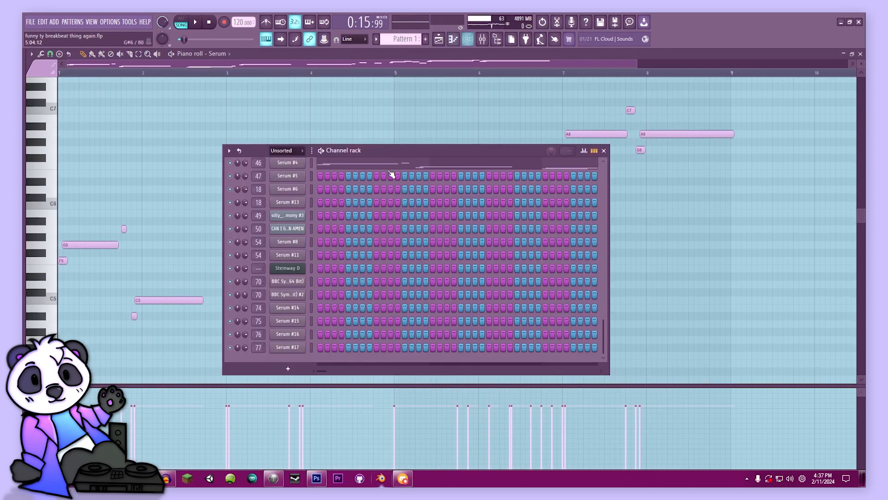
pyautogui.scroll(-4, 367, 232)
pyautogui.click(335, 285)
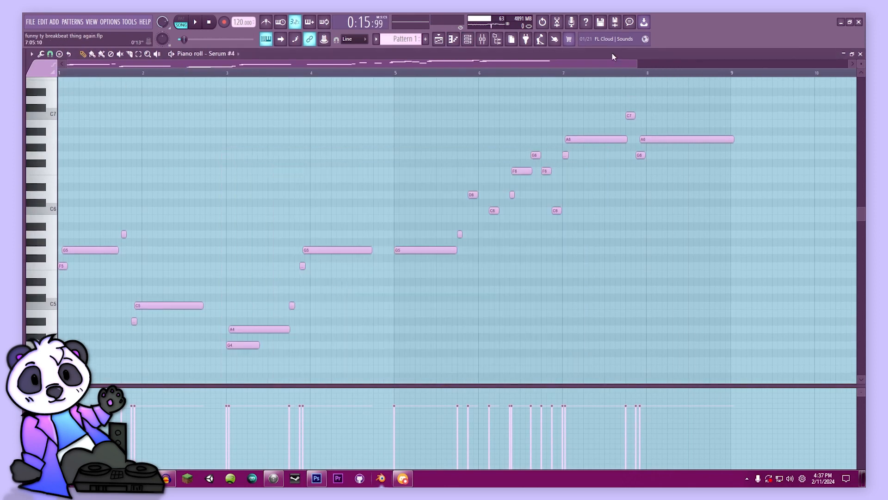
pyautogui.scroll(-2, 498, 153)
pyautogui.moveTo(613, 69); pyautogui.dragTo(602, 82)
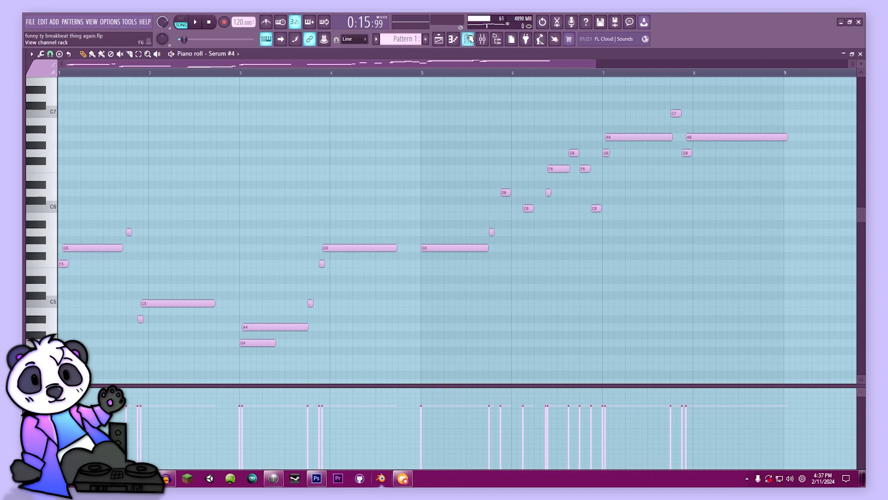
# - Switch playback to pattern mode and play Pattern 1 from its start in the piano roll
pyautogui.click(355, 121)
pyautogui.rightClick(355, 122)
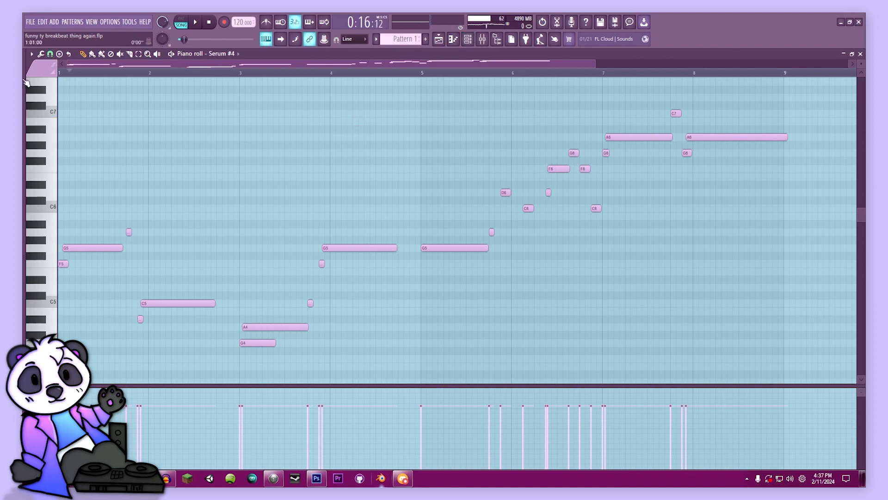
pyautogui.moveTo(594, 65); pyautogui.dragTo(619, 117)
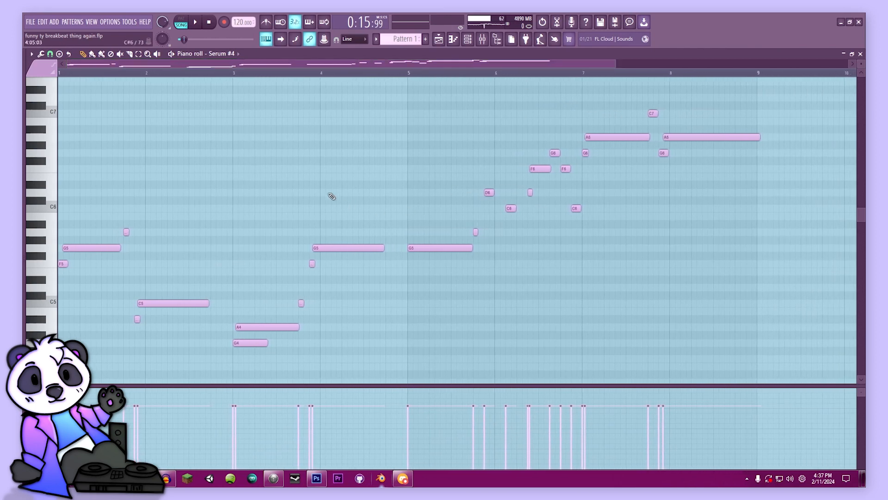
pyautogui.press('space')
pyautogui.press('space')
pyautogui.click(181, 23)
pyautogui.press('space')
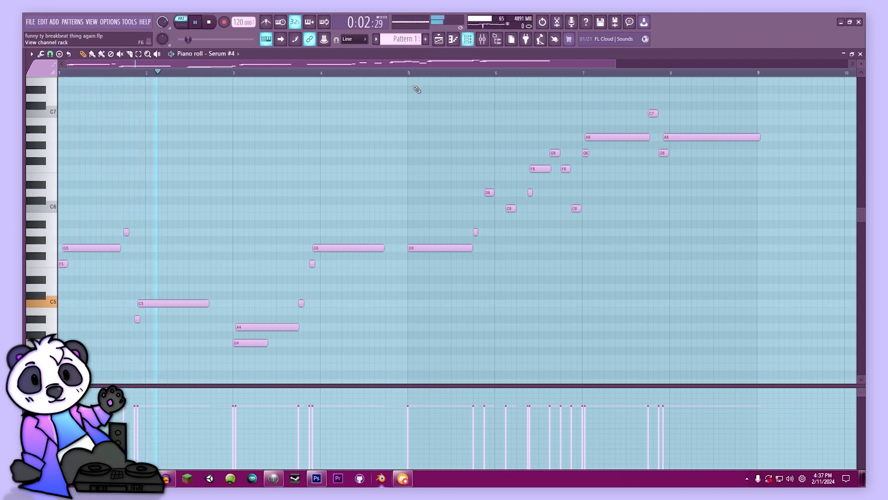
# - Play Pattern 1 again and open the Serum channel routed to lead 1 to view its futurecore lead 2 patch
pyautogui.click(474, 43)
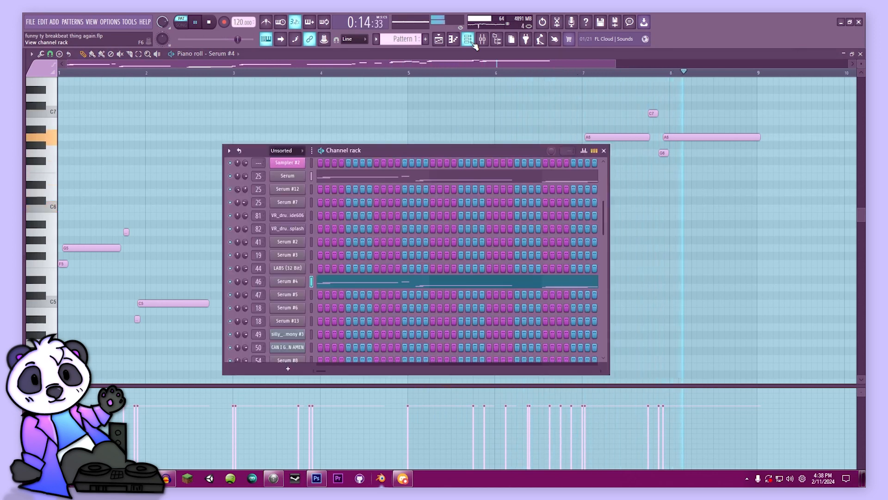
pyautogui.press('space')
pyautogui.scroll(3, 362, 208)
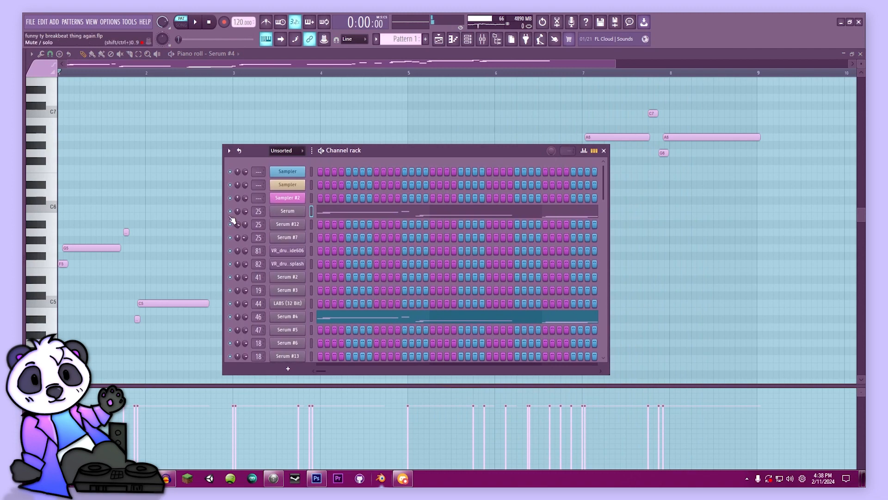
pyautogui.press('space')
pyautogui.click(310, 211)
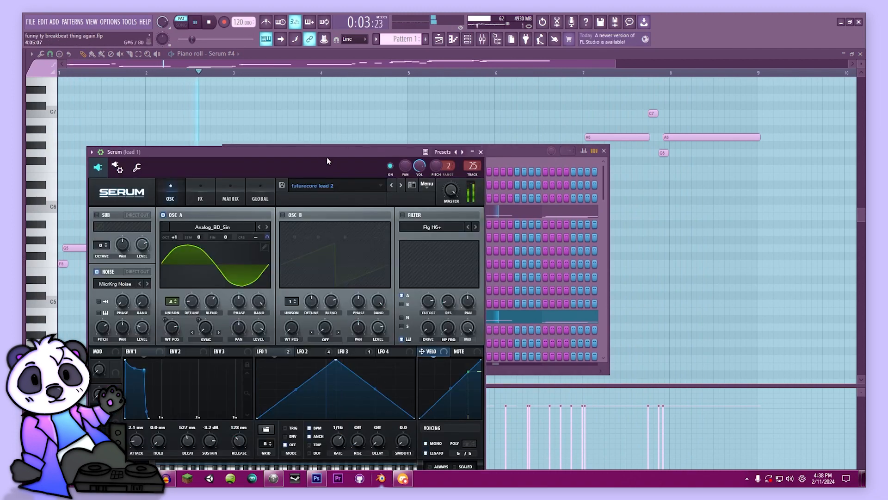
pyautogui.moveTo(327, 158); pyautogui.dragTo(436, 97)
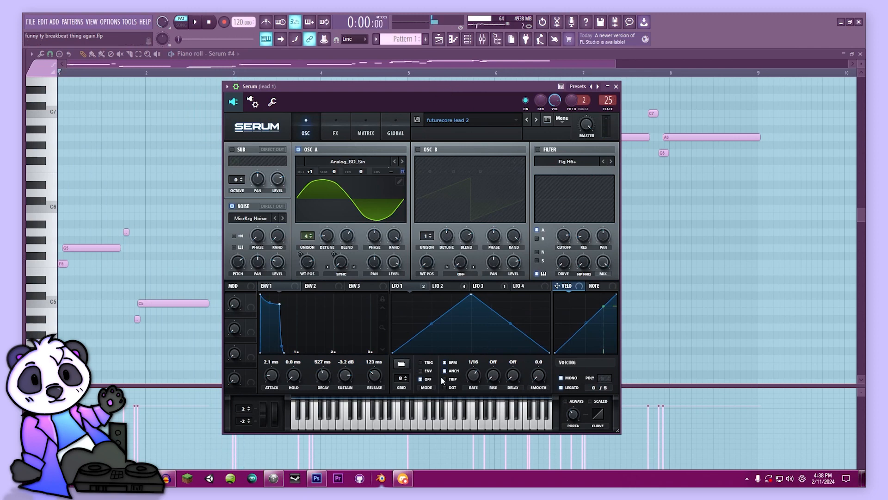
pyautogui.press('space')
# - Examine the Serum lead's noise sound choices, its oscillator settings and its effects page
pyautogui.click(248, 219)
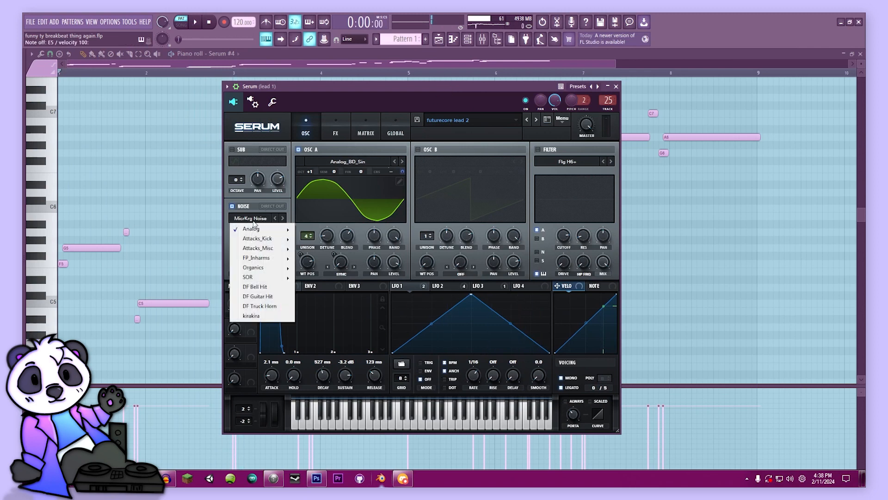
pyautogui.click(256, 208)
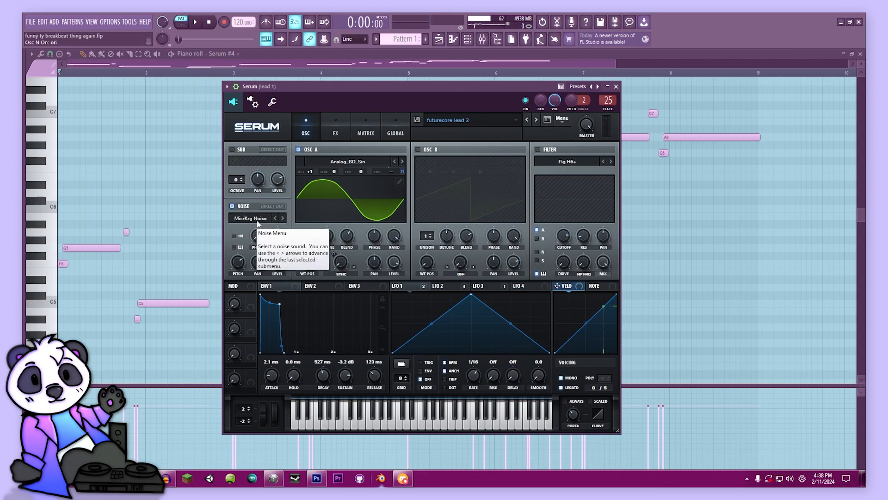
pyautogui.moveTo(342, 90)
pyautogui.mouseDown()
pyautogui.moveTo(414, 93)
pyautogui.moveTo(332, 93)
pyautogui.mouseUp()
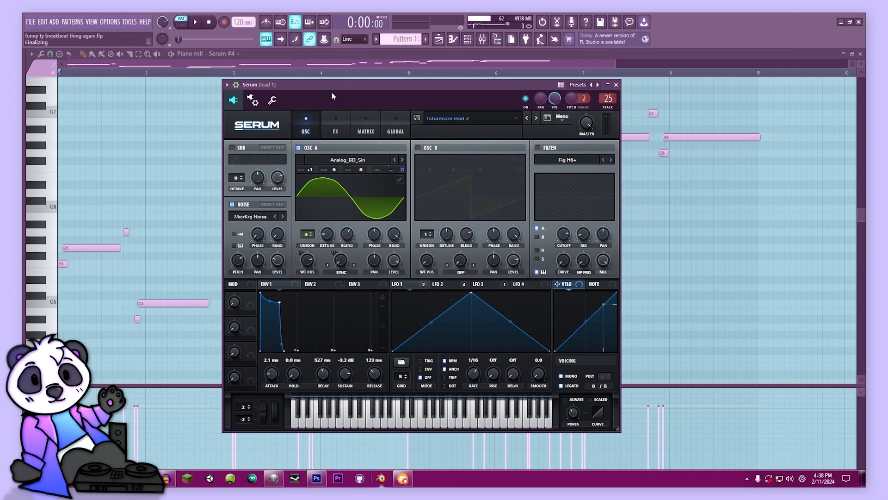
pyautogui.click(344, 121)
pyautogui.click(313, 132)
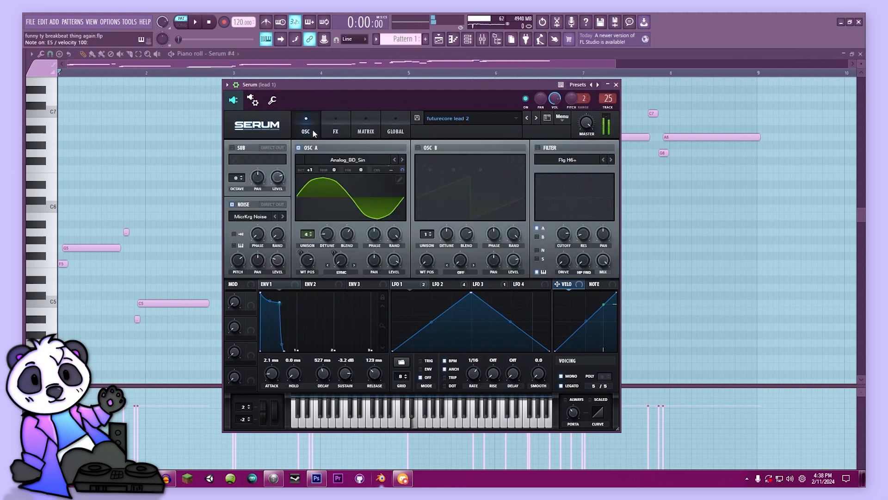
pyautogui.click(337, 122)
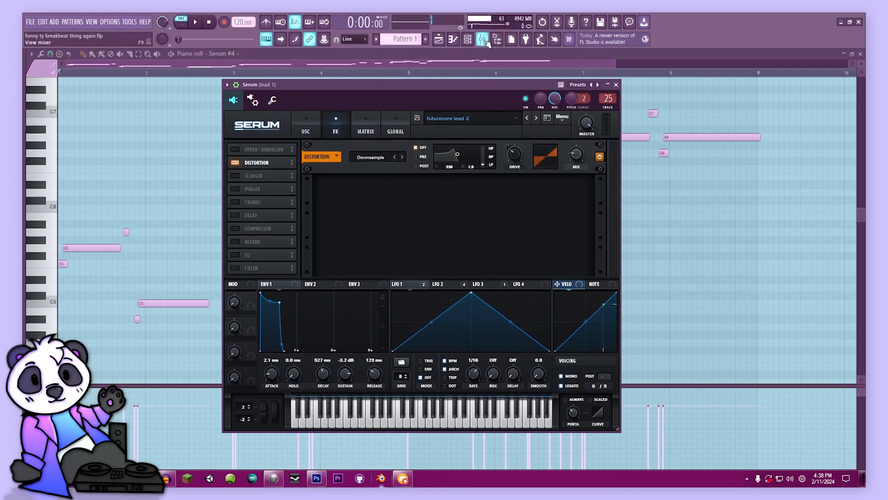
# - Show the lead 1 track's effect chain in the mixer
pyautogui.click(483, 39)
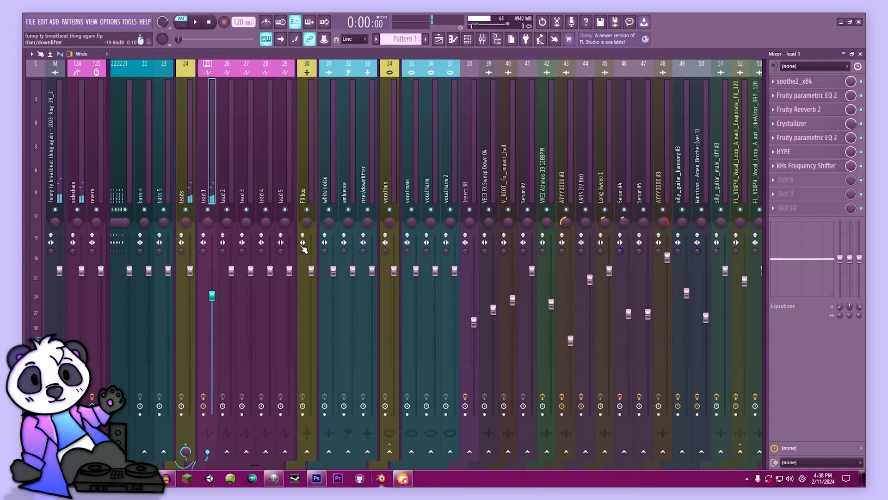
pyautogui.click(234, 396)
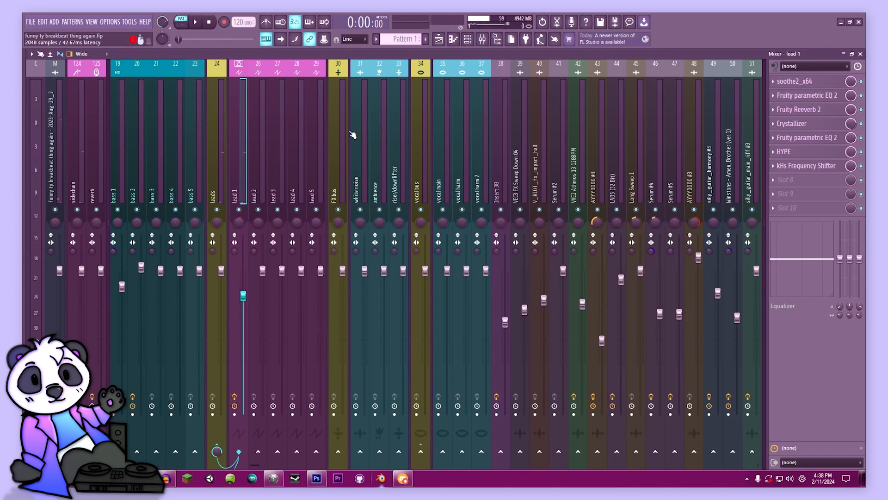
# - Play the pattern through lead 1's soothe2 and raise its band 3 sensitivity to about 11 dB near 4.4 kHz
pyautogui.moveTo(233, 103); pyautogui.dragTo(394, 119)
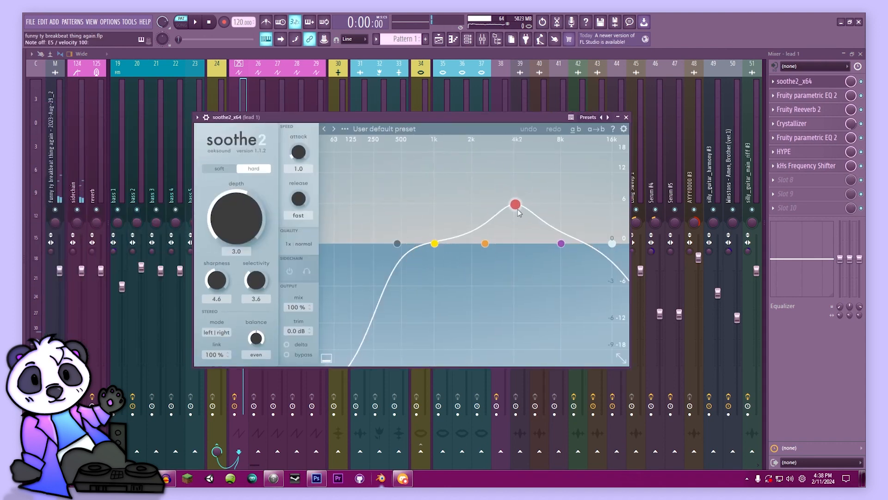
pyautogui.click(626, 118)
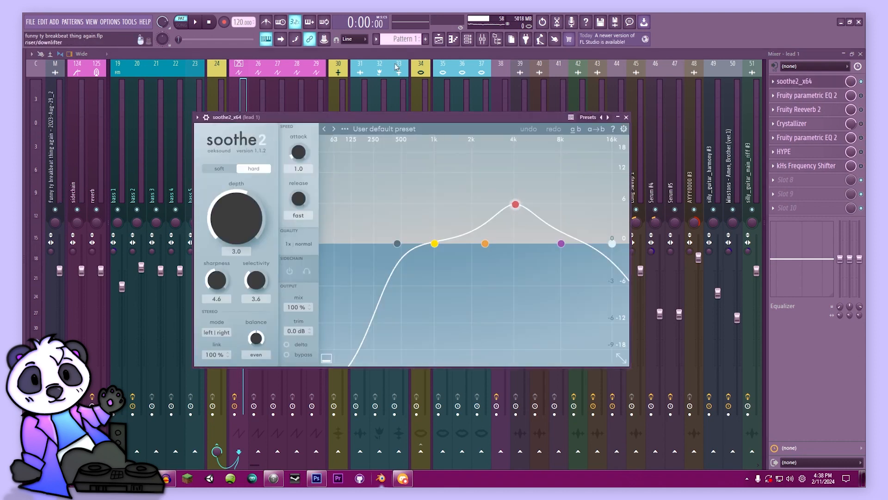
pyautogui.click(194, 25)
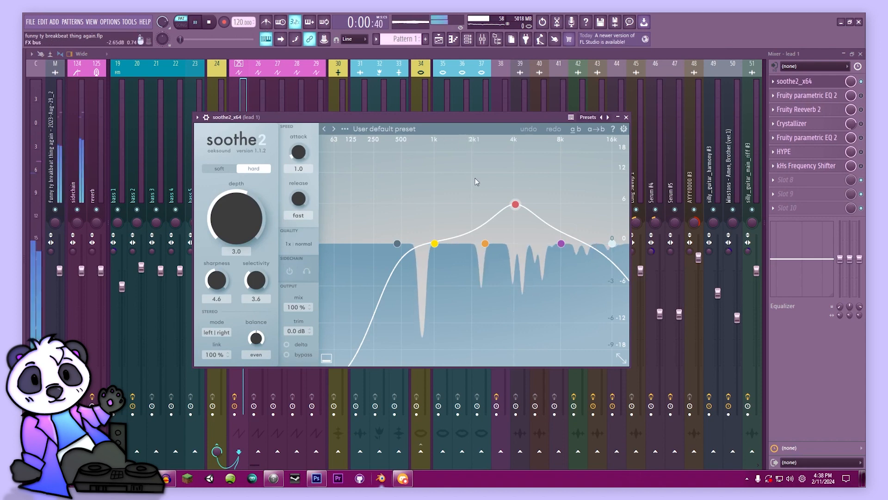
pyautogui.moveTo(515, 204); pyautogui.dragTo(522, 180)
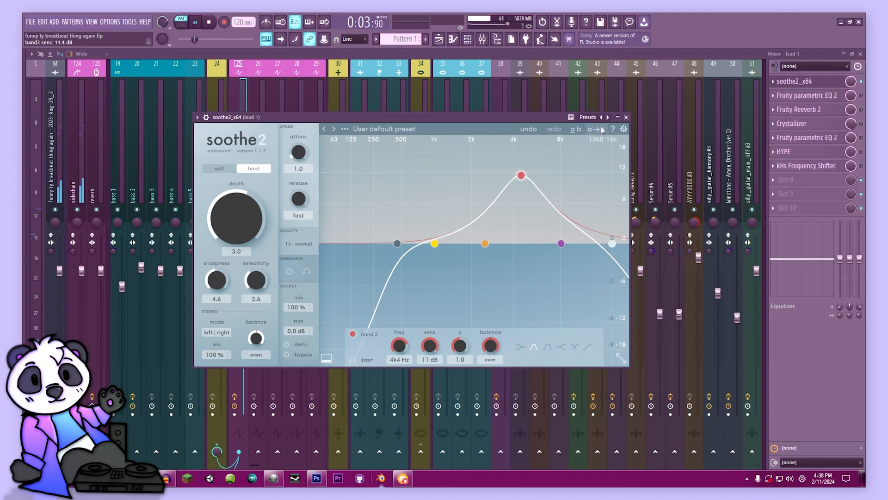
pyautogui.click(626, 118)
# - Stop playback and review the distortion effect and oscillator settings of the Serum lead patch
pyautogui.click(468, 40)
pyautogui.press('space')
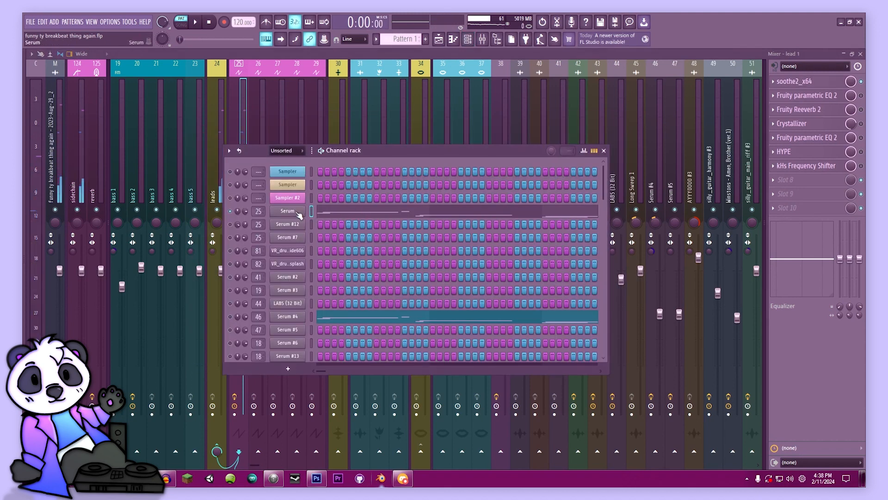
pyautogui.click(287, 211)
pyautogui.click(327, 119)
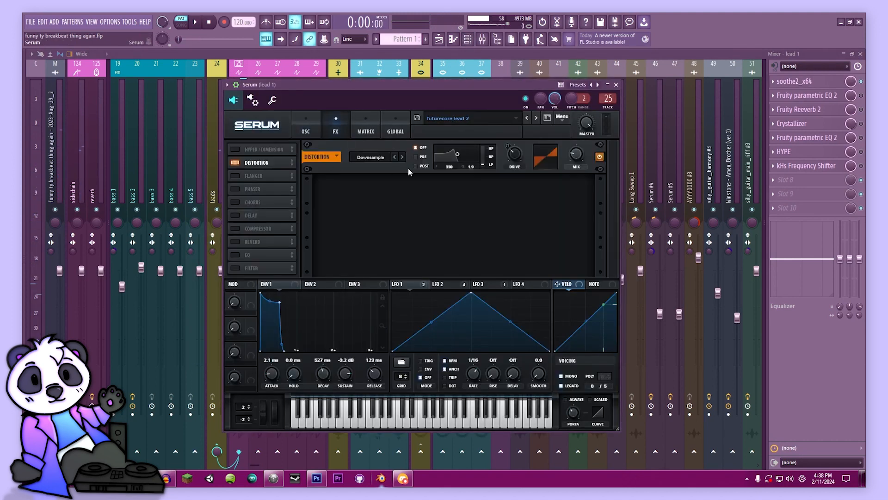
pyautogui.click(316, 132)
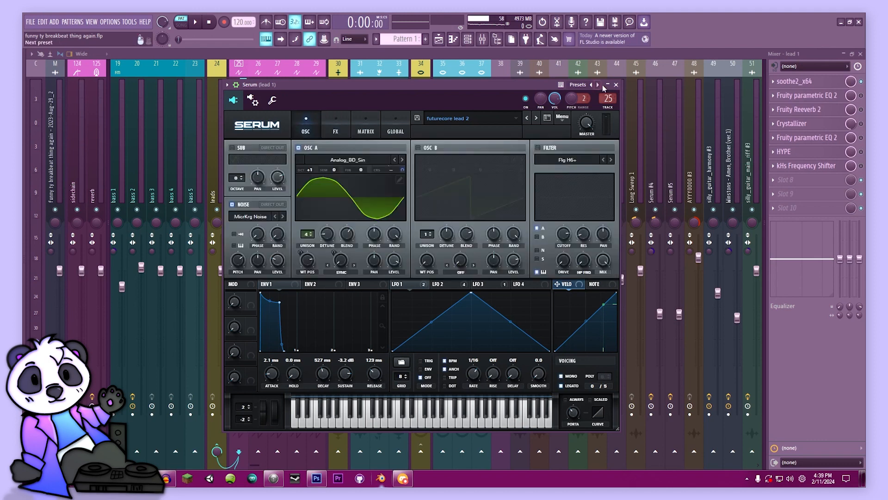
pyautogui.click(616, 86)
# - Switch on lead 1's first Fruity parametric EQ 2 and audition it, along with Fruity Reeverb 2
pyautogui.click(811, 96)
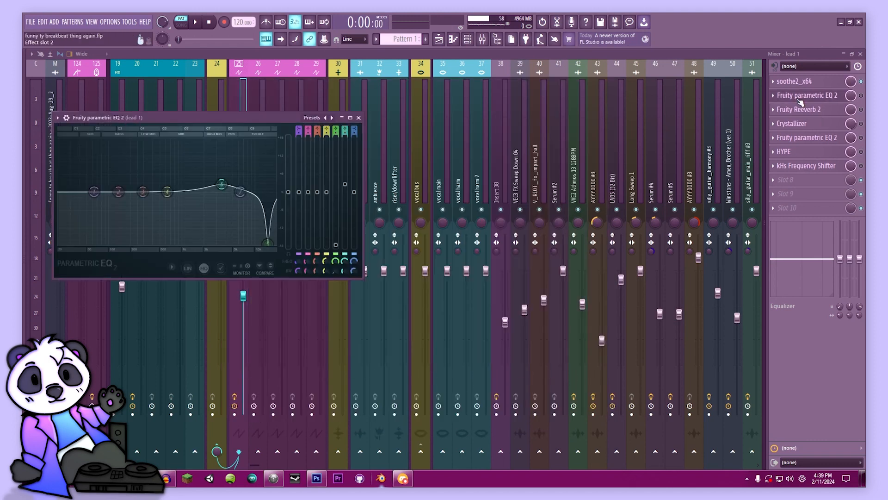
pyautogui.click(861, 95)
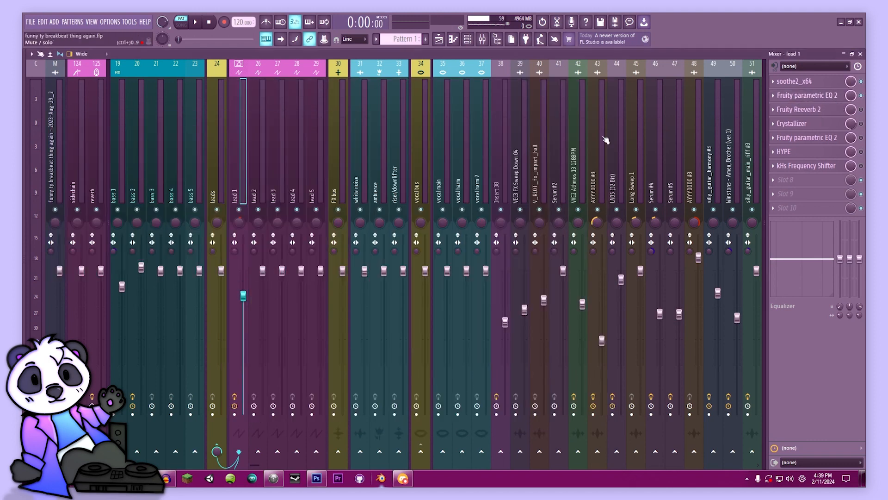
pyautogui.moveTo(216, 117); pyautogui.dragTo(273, 113)
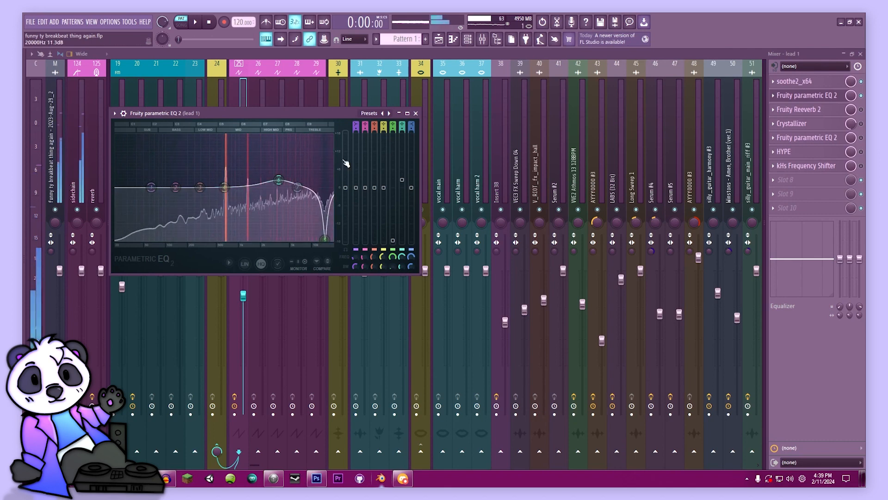
pyautogui.click(820, 99)
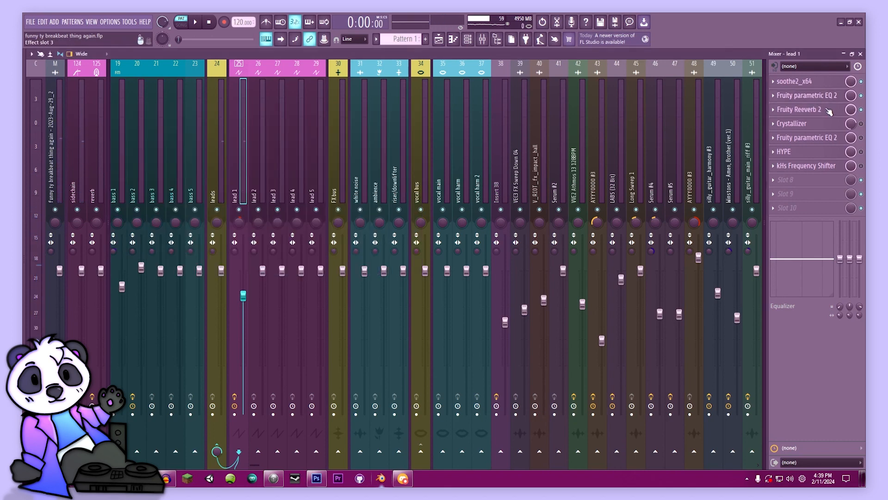
pyautogui.click(827, 110)
pyautogui.moveTo(180, 128); pyautogui.dragTo(393, 140)
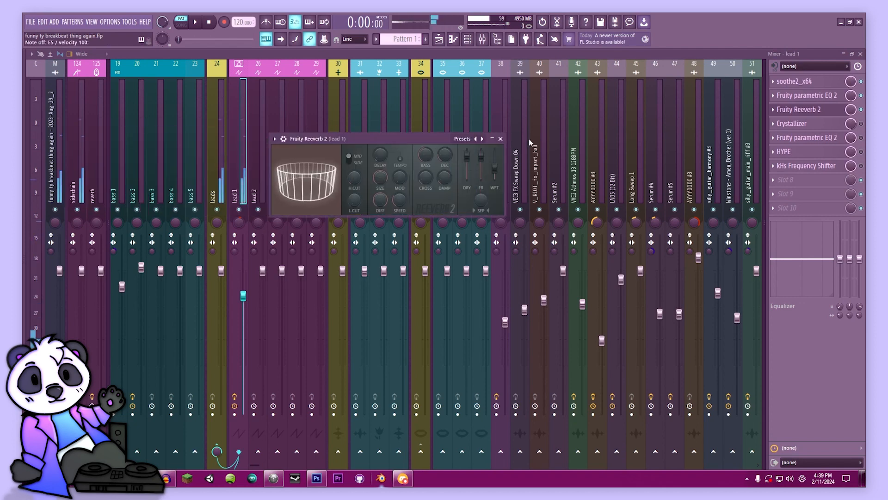
# - Enable Crystallizer on lead 1, bring its window into clear view and audition its effect on a played note
pyautogui.click(861, 124)
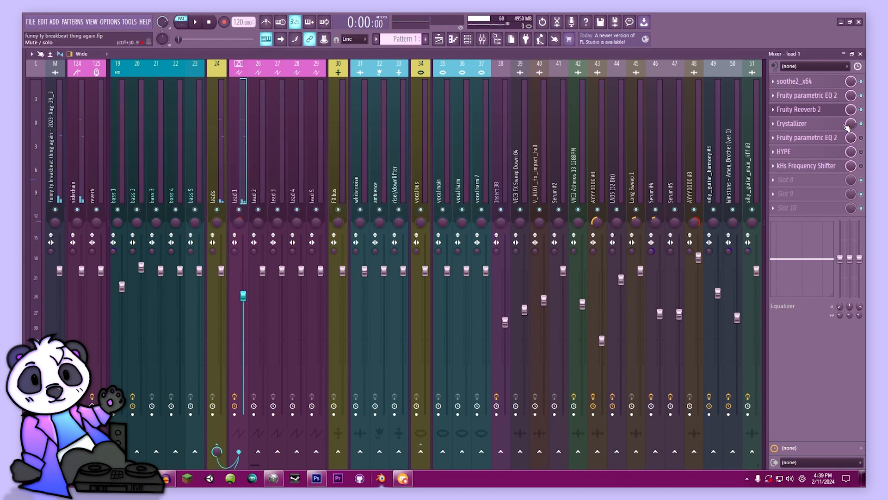
pyautogui.click(817, 125)
pyautogui.click(816, 125)
pyautogui.click(817, 126)
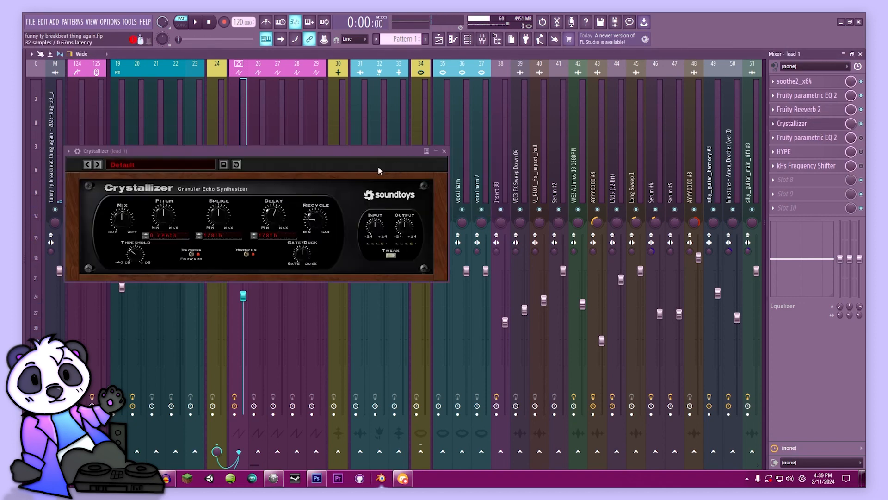
pyautogui.moveTo(263, 156); pyautogui.dragTo(465, 176)
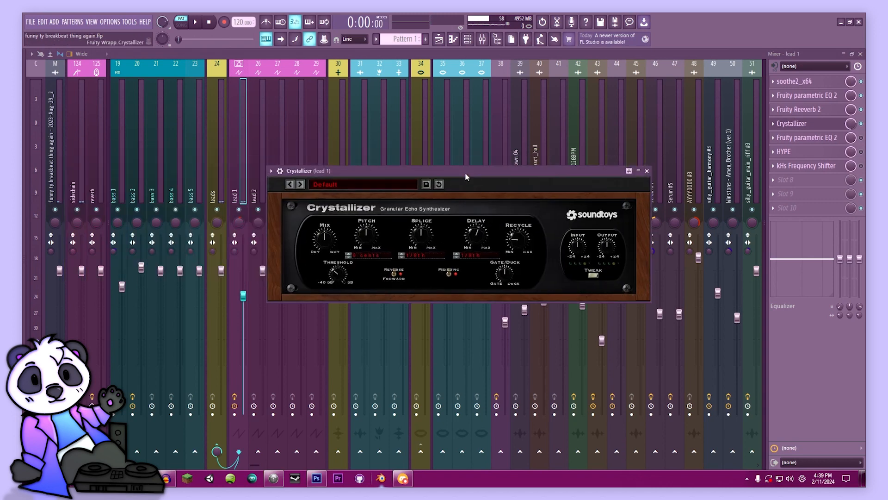
pyautogui.press('e')
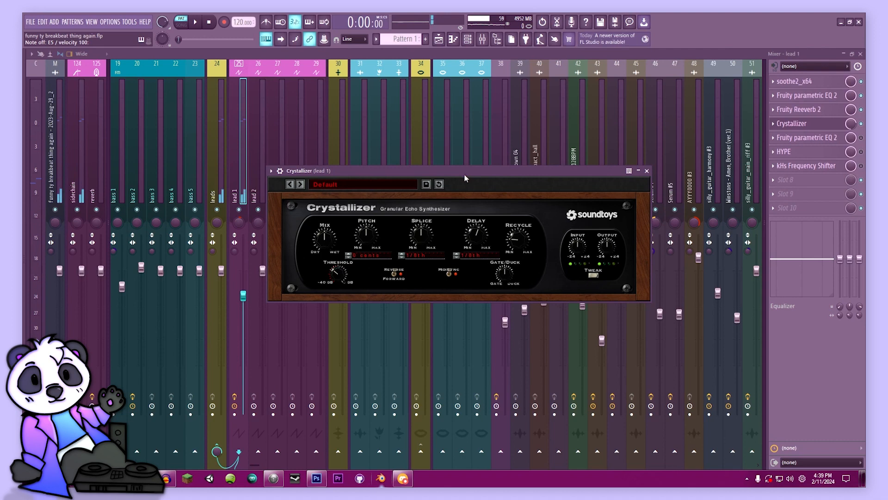
pyautogui.moveTo(465, 177); pyautogui.dragTo(507, 172)
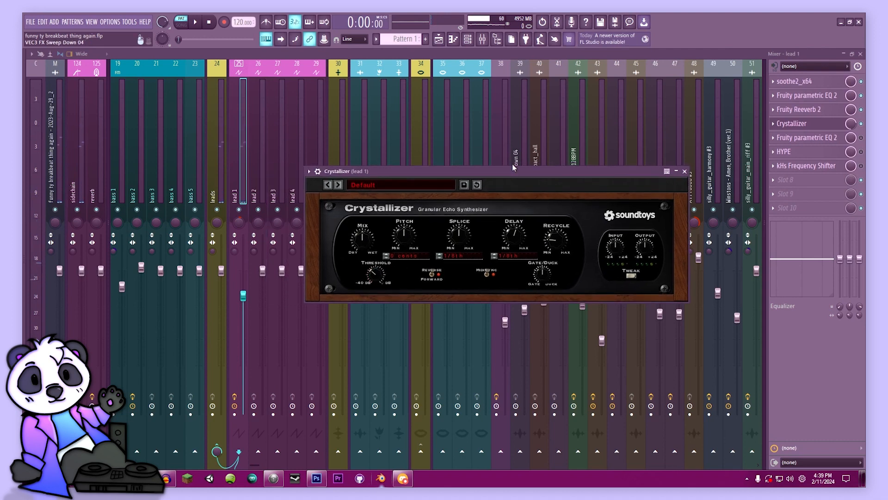
# - Adjust Crystallizer's Pitch and audition the change with repeated notes
pyautogui.press('e')
pyautogui.moveTo(403, 236); pyautogui.dragTo(409, 211)
pyautogui.press('e')
pyautogui.click(685, 171)
# - Inspect the second Fruity parametric EQ 2 on lead 1 and audition its low-cut curve
pyautogui.click(825, 144)
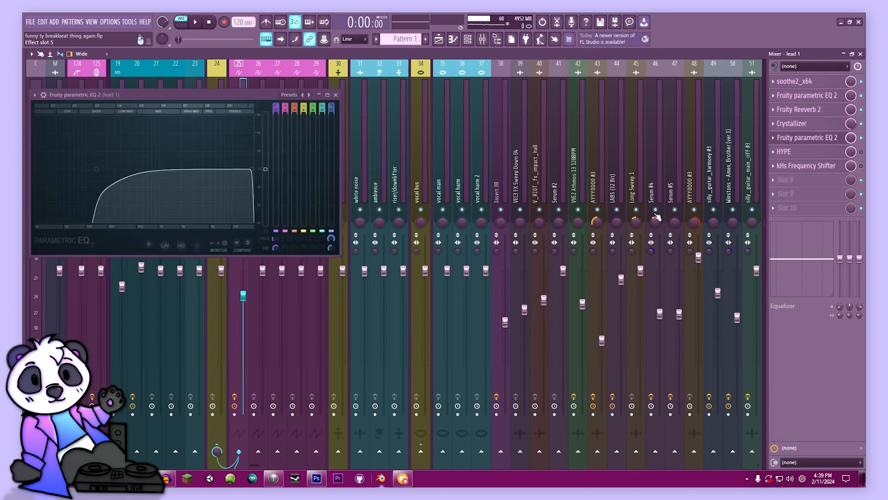
pyautogui.moveTo(172, 93); pyautogui.dragTo(431, 110)
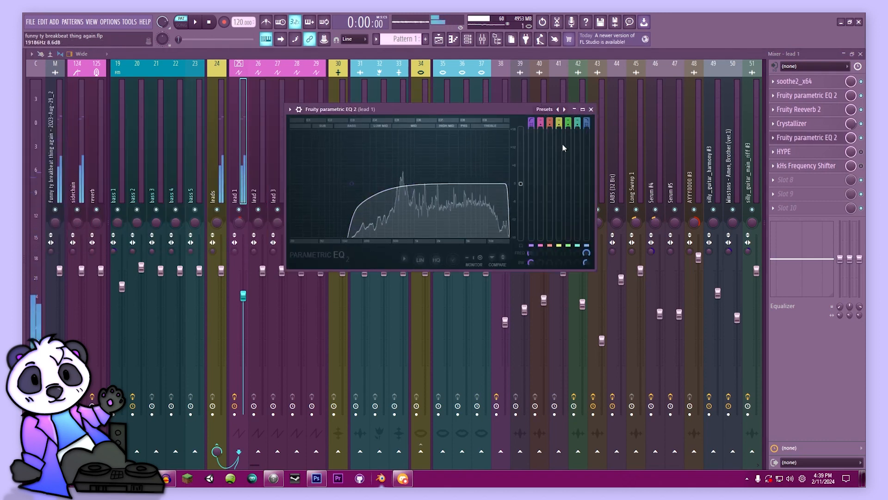
pyautogui.click(592, 110)
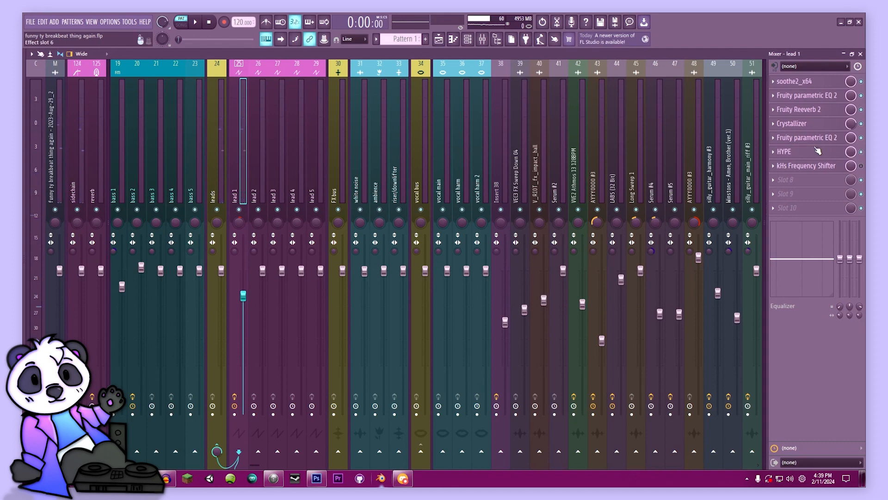
# - Show lead 1's HYPE effect and locate its amount automation in the playlist in song mode
pyautogui.moveTo(215, 153); pyautogui.dragTo(482, 145)
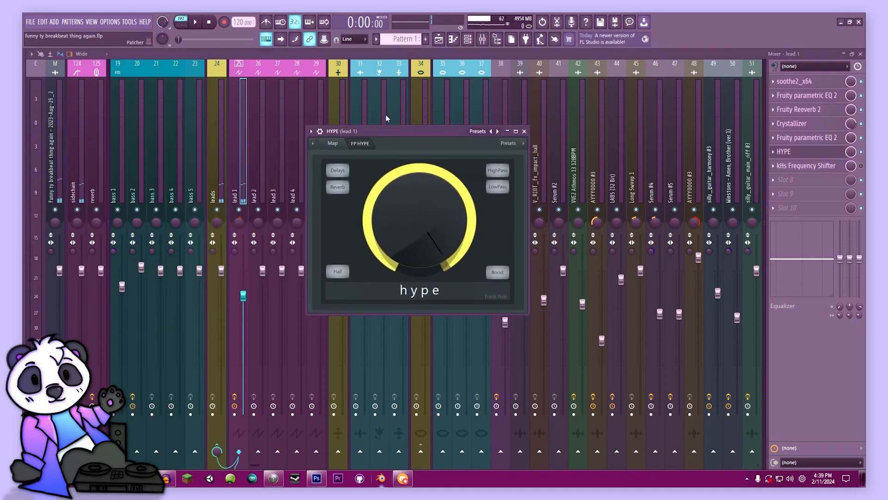
pyautogui.click(439, 39)
pyautogui.press('l')
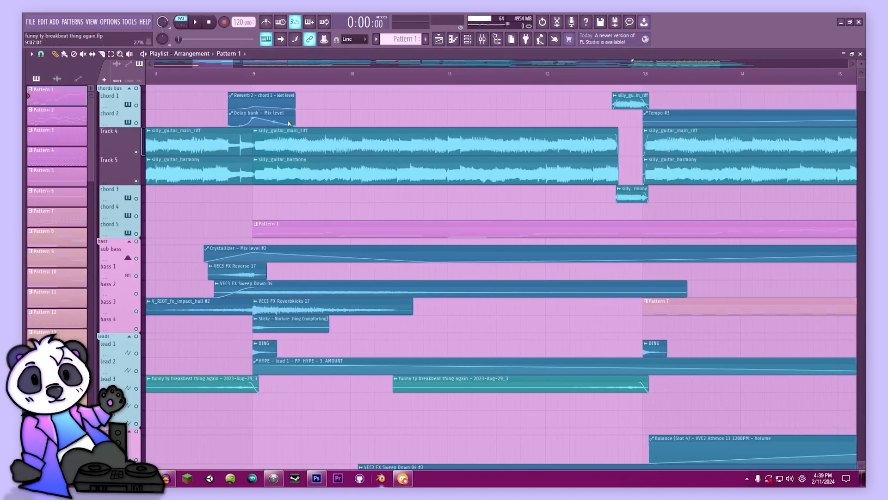
pyautogui.press('space')
pyautogui.scroll(-5, 262, 101)
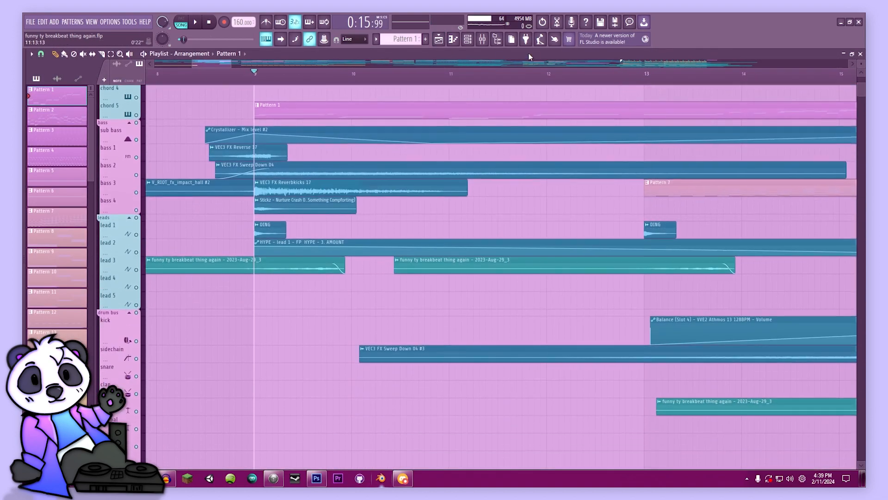
# - Examine HYPE's complete internal Patcher map in an enlarged window, finishing on the FP HYPE control page
pyautogui.click(482, 38)
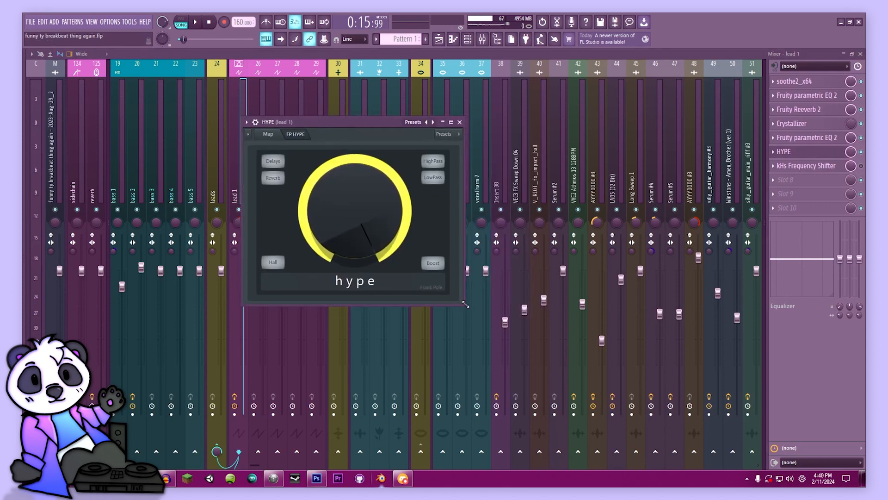
pyautogui.moveTo(465, 305)
pyautogui.mouseDown()
pyautogui.moveTo(590, 383)
pyautogui.moveTo(482, 327)
pyautogui.moveTo(457, 295)
pyautogui.mouseUp()
pyautogui.click(270, 135)
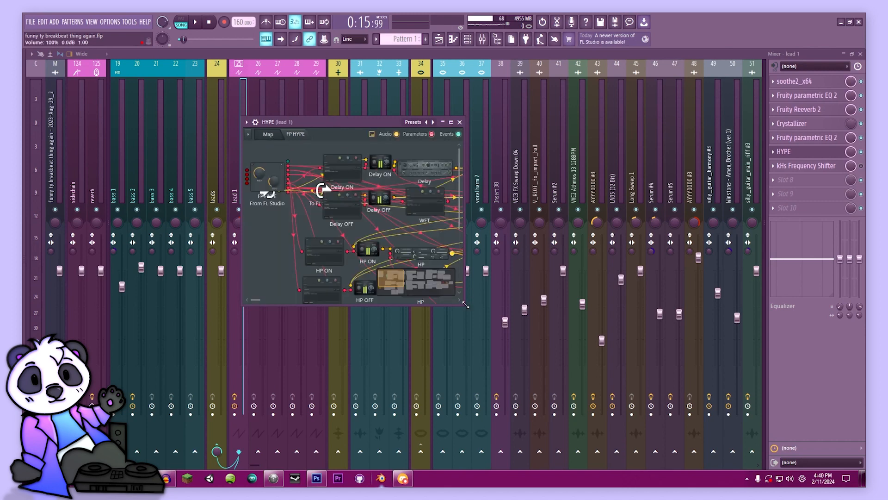
pyautogui.moveTo(465, 305); pyautogui.dragTo(762, 384)
pyautogui.moveTo(572, 126); pyautogui.dragTo(378, 112)
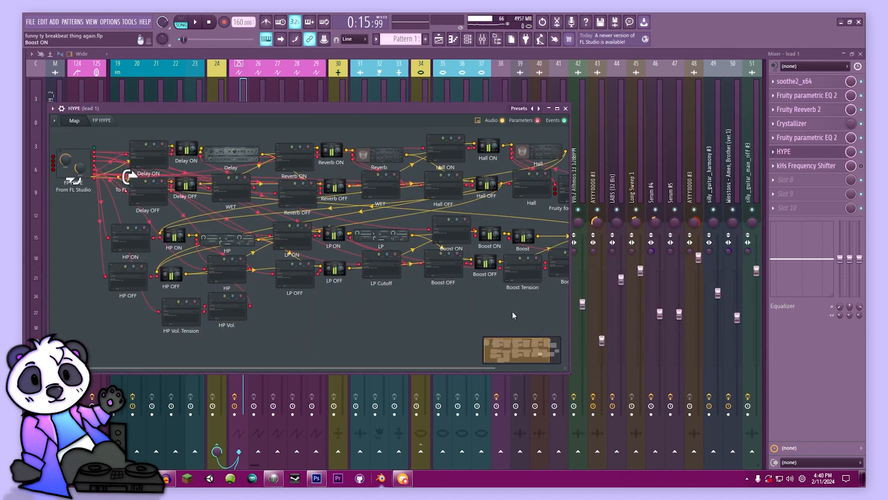
pyautogui.moveTo(572, 373); pyautogui.dragTo(728, 386)
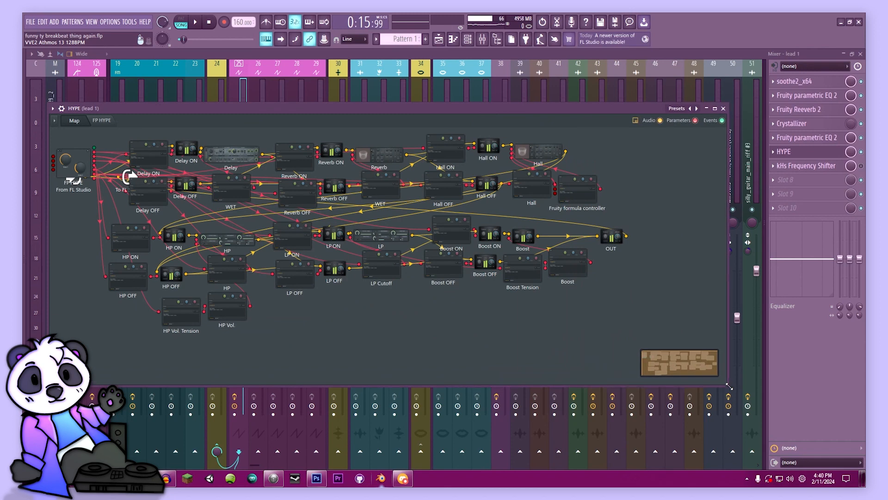
pyautogui.click(111, 124)
pyautogui.moveTo(122, 116); pyautogui.dragTo(298, 118)
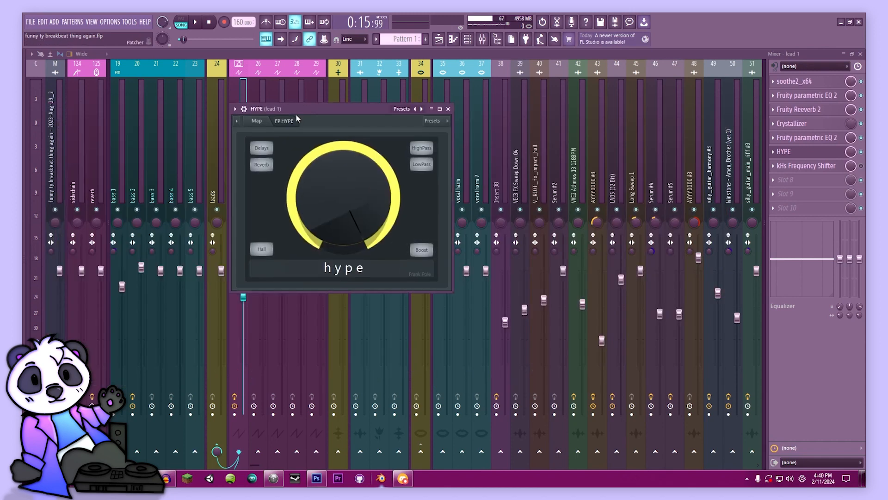
# - Close HYPE and check the kHs Frequency Shifter at the end of lead 1's effect chain
pyautogui.press('Escape')
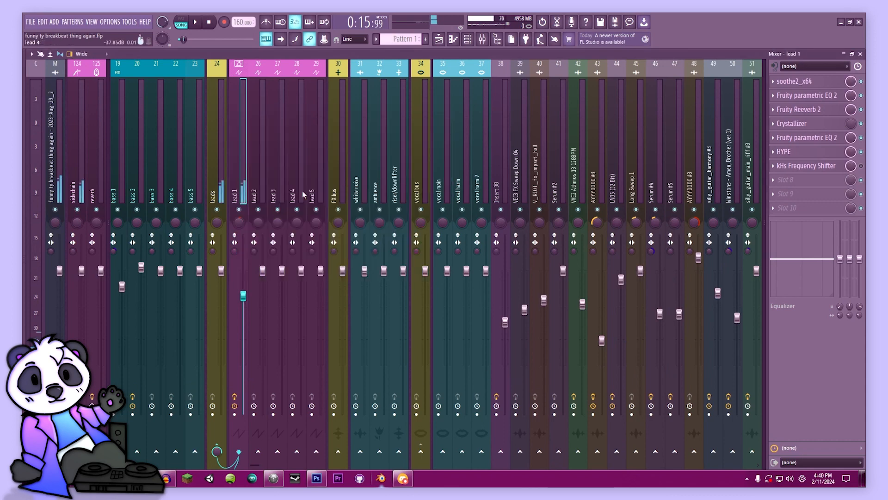
pyautogui.click(822, 183)
pyautogui.press('Escape')
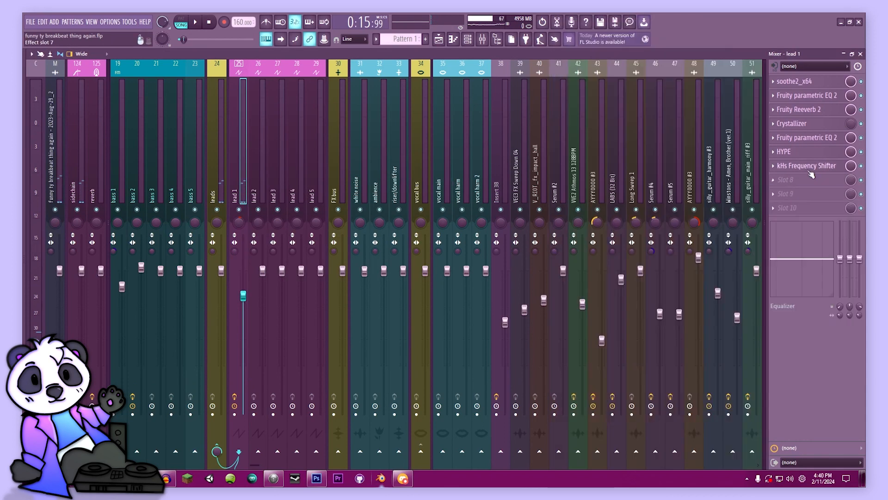
# - Look over the playlist arrangement from bar 9 into the drum section at bar 17 and open the channel rack
pyautogui.press('F5')
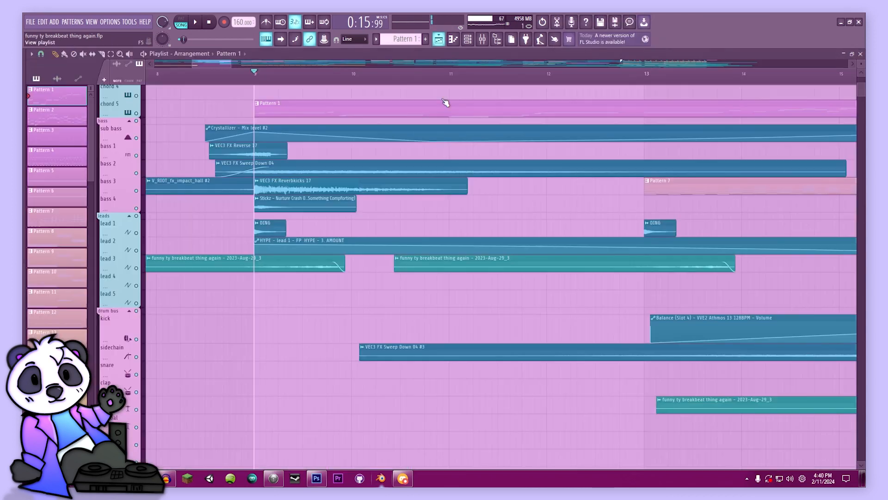
pyautogui.scroll(-5, 393, 297)
pyautogui.hscroll(5, 456, 293)
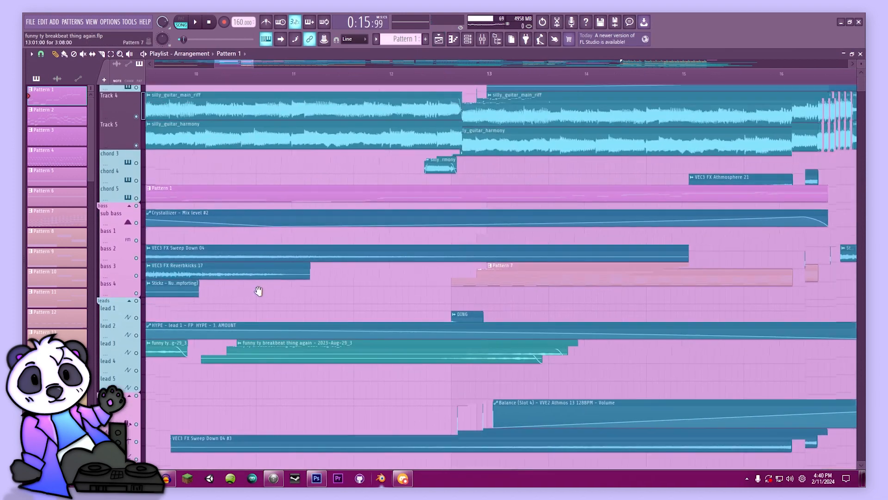
pyautogui.scroll(2, 324, 259)
pyautogui.scroll(-2, 535, 214)
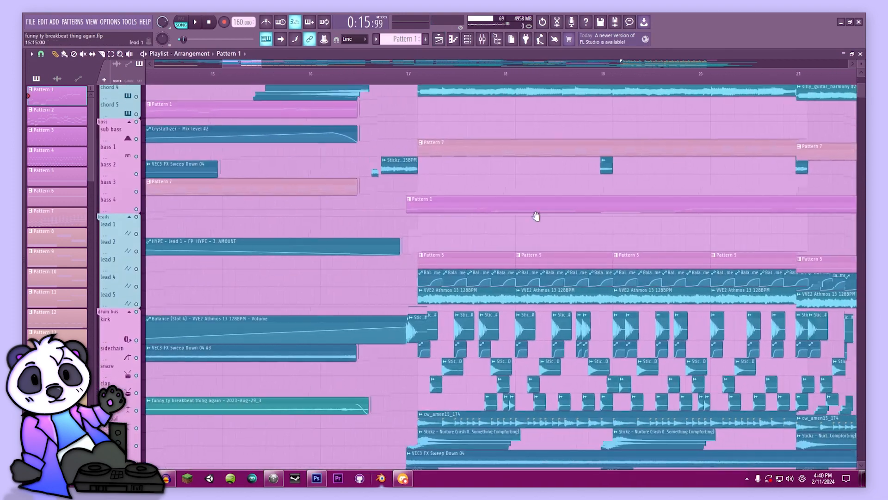
pyautogui.hscroll(-6, 630, 271)
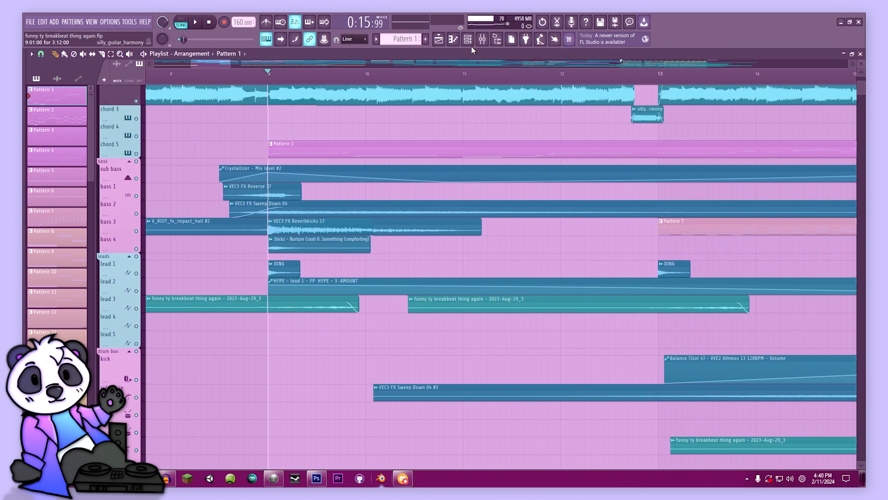
pyautogui.click(467, 39)
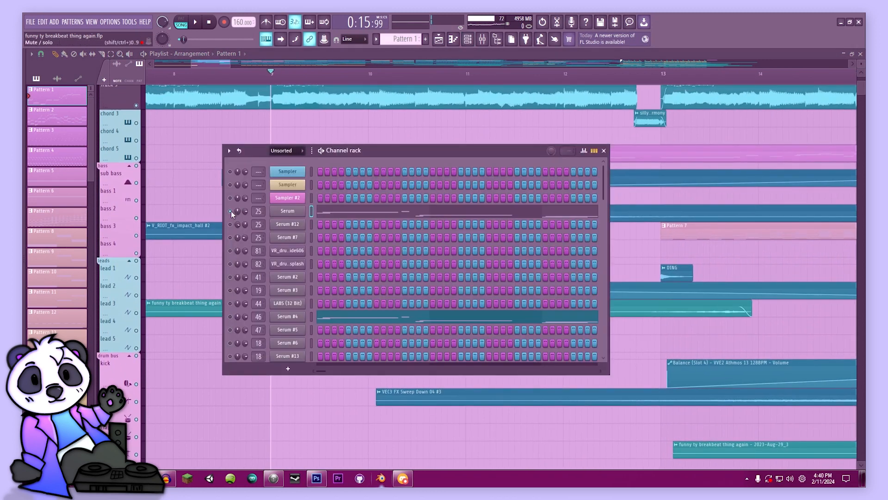
# - Solo Serum #4, show its compressor and reverb effects page, and audition it with a few test notes
pyautogui.rightClick(236, 317)
pyautogui.click(311, 318)
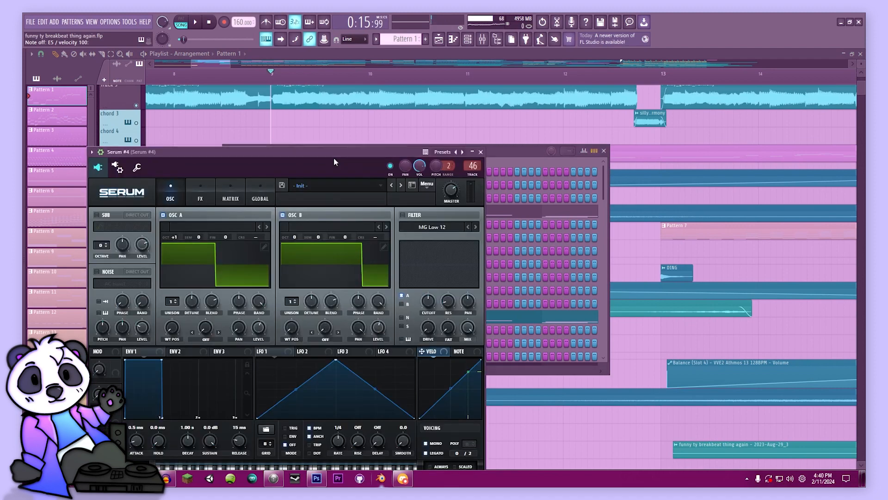
pyautogui.click(198, 190)
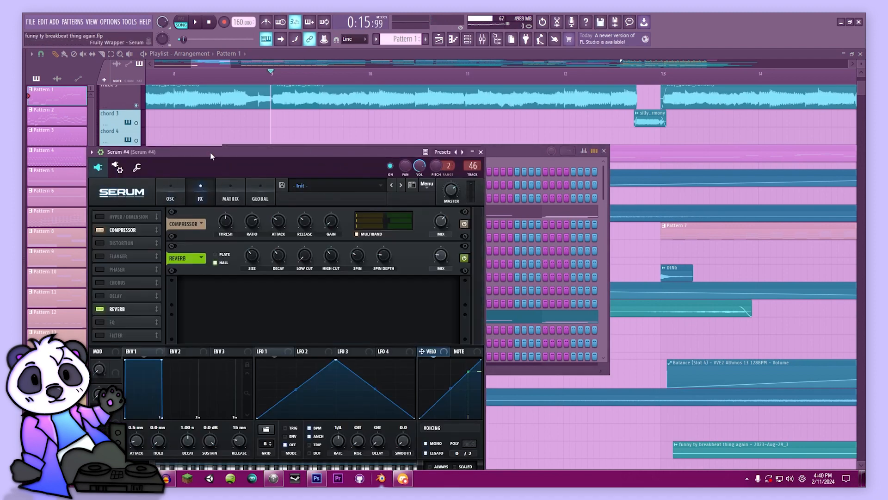
pyautogui.moveTo(210, 151); pyautogui.dragTo(326, 101)
pyautogui.press('b')
pyautogui.press('n')
pyautogui.press('z')
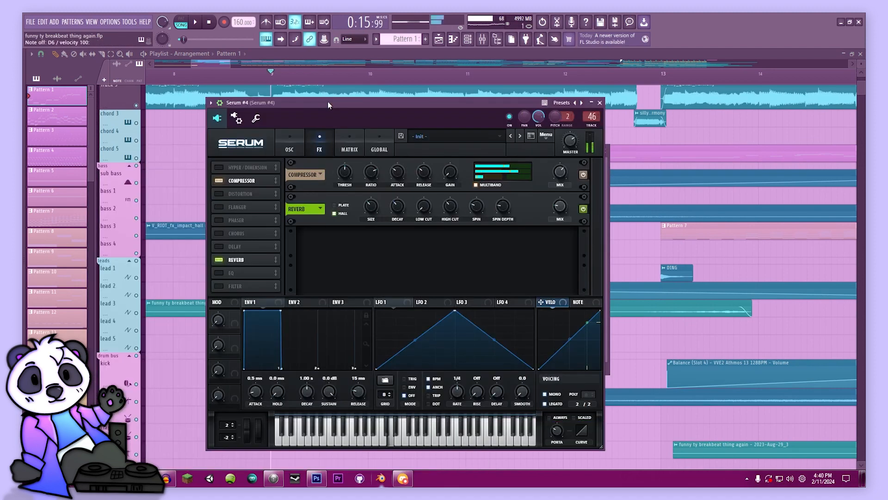
pyautogui.press('b')
pyautogui.press('z')
# - Add Fruity Parametric EQ 2 to the third effect slot of the Serum #4 mixer track and close its window
pyautogui.click(482, 40)
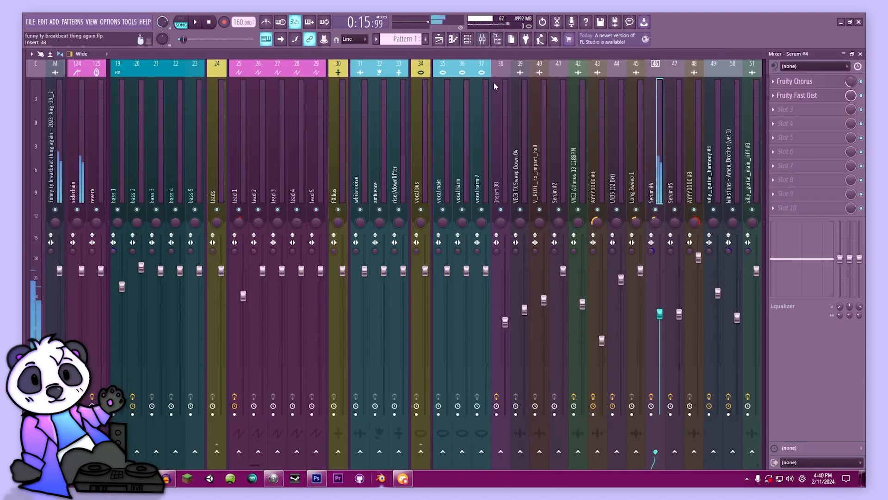
pyautogui.click(801, 153)
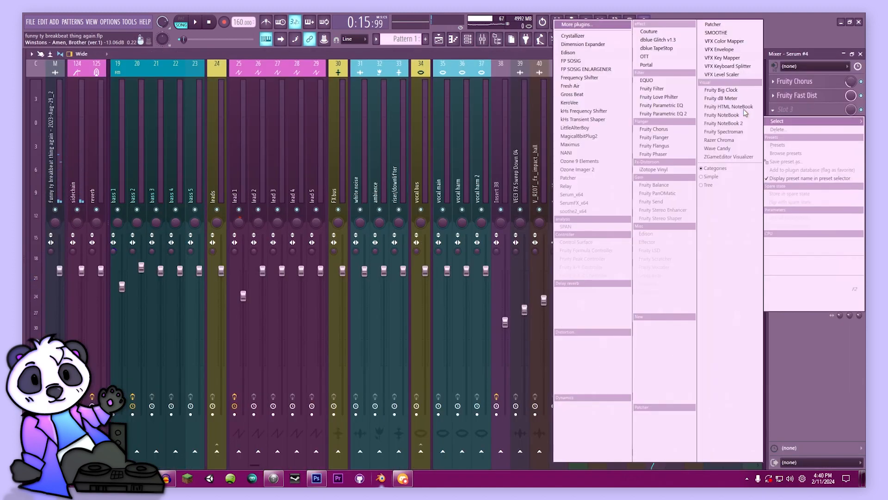
pyautogui.click(682, 114)
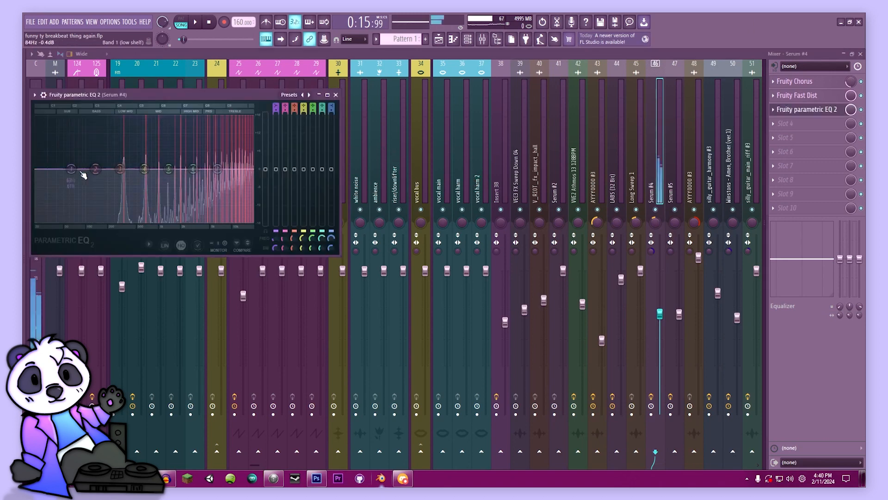
pyautogui.click(338, 95)
# - Play the arrangement from bar 9 with only Serum #4 audible and bring up the channel rack over the mixer
pyautogui.click(439, 39)
pyautogui.scroll(3, 353, 196)
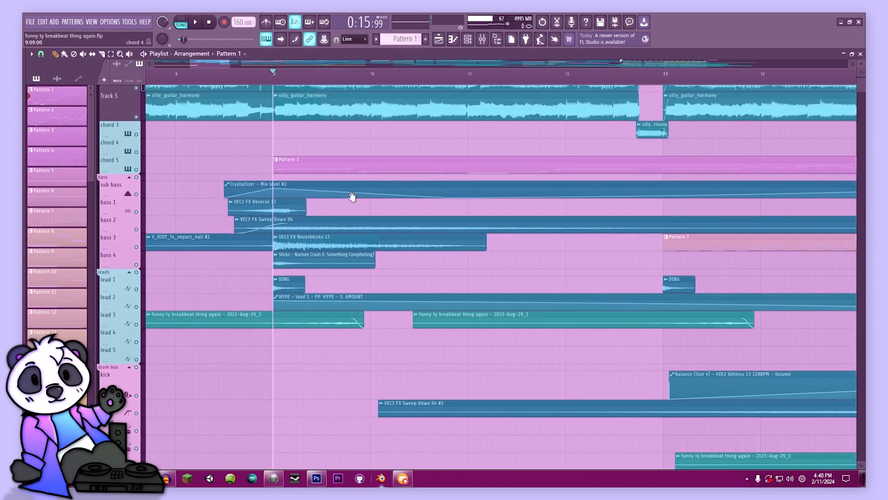
pyautogui.press('space')
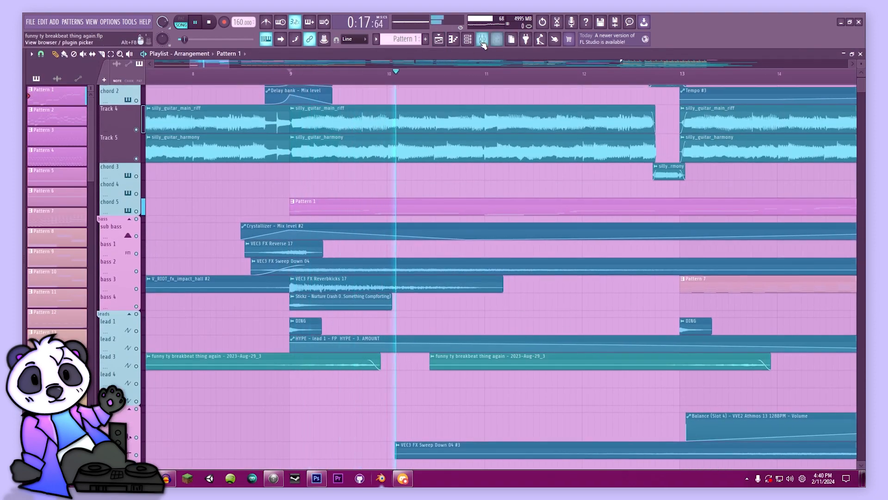
pyautogui.press('F9')
pyautogui.click(468, 43)
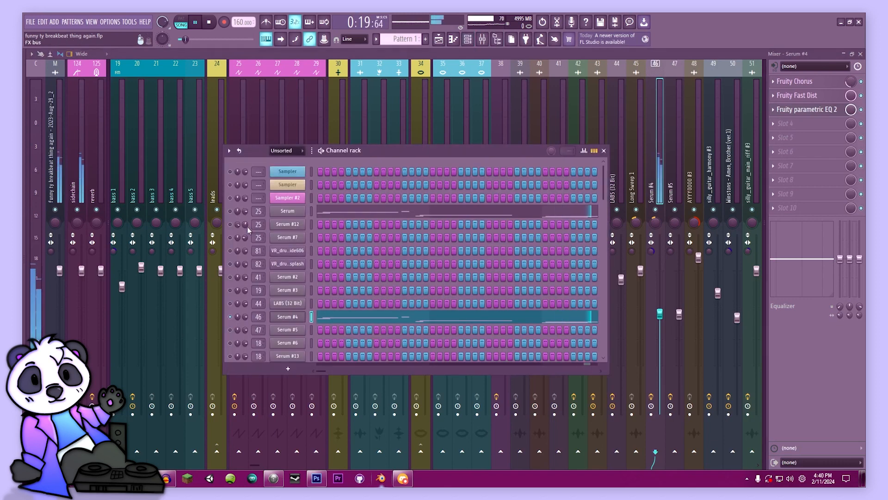
# - Move the solo from Serum #4 to the Serum channel and then unsolo it to re-enable every channel
pyautogui.rightClick(229, 216)
pyautogui.click(235, 221)
pyautogui.rightClick(233, 215)
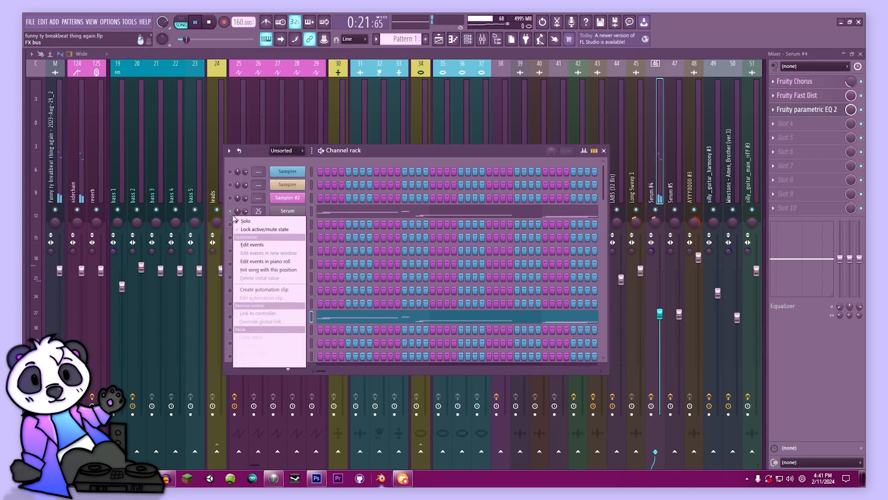
pyautogui.click(241, 219)
# - Play the arrangement from bar 9 in the playlist while looking over the lead and drum bus tracks
pyautogui.click(439, 39)
pyautogui.click(291, 75)
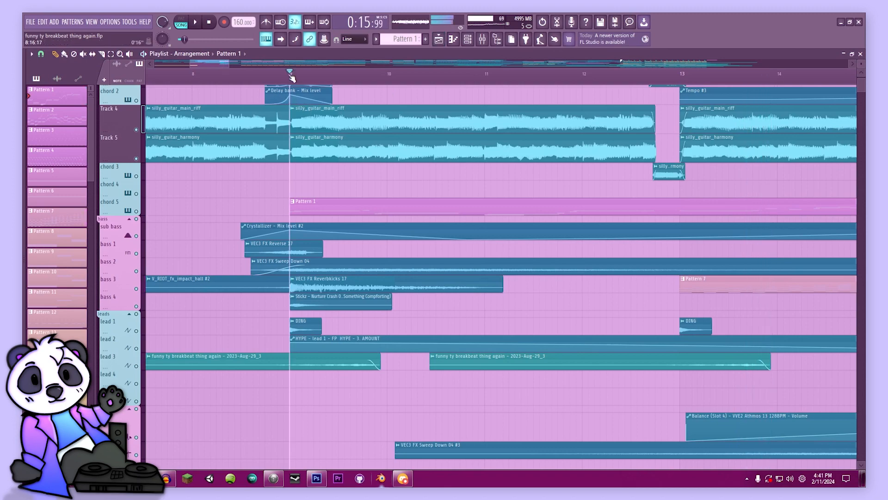
pyautogui.scroll(1, 345, 240)
pyautogui.moveTo(363, 212); pyautogui.dragTo(347, 153)
pyautogui.moveTo(376, 430); pyautogui.dragTo(341, 295)
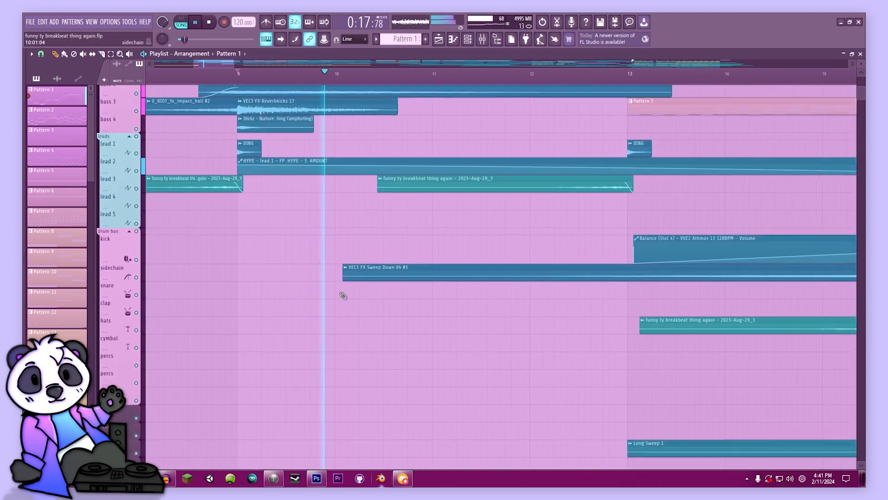
pyautogui.moveTo(361, 155); pyautogui.dragTo(453, 113)
pyautogui.moveTo(416, 181); pyautogui.dragTo(736, 176)
pyautogui.press('space')
# - Locate Pattern 16 on Track 41 near the song's start, play it with the track soloed, and survey its other placements
pyautogui.moveTo(389, 184); pyautogui.dragTo(787, 115)
pyautogui.click(426, 73)
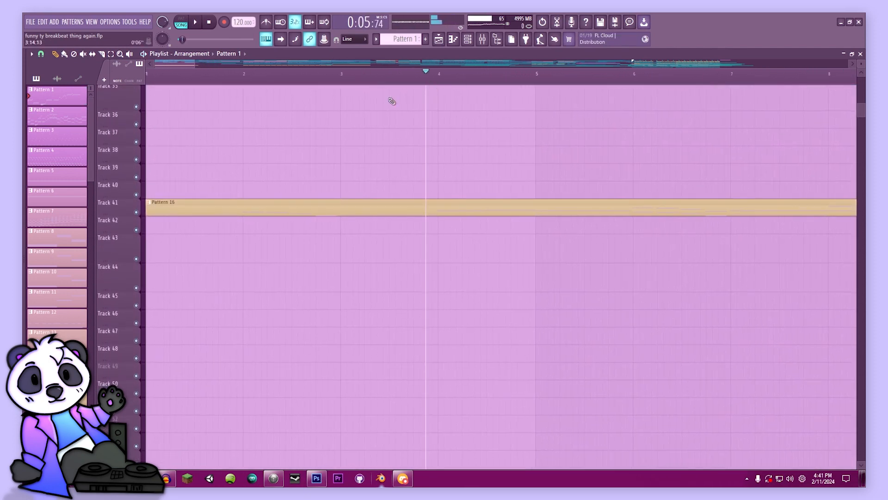
pyautogui.press('space')
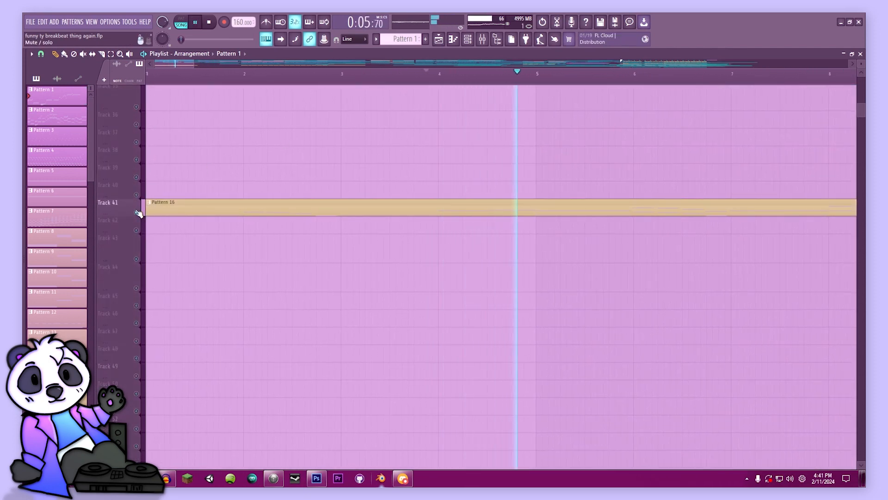
pyautogui.moveTo(195, 64); pyautogui.dragTo(540, 78)
pyautogui.press('space')
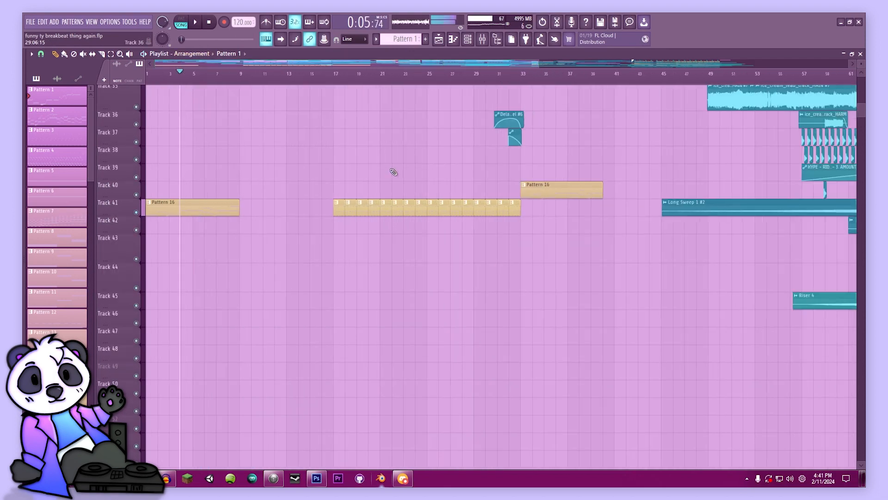
# - Open Pattern 16's BBC Symphony Orchestra notes in the piano roll and play them from the start
pyautogui.moveTo(334, 173); pyautogui.dragTo(560, 282)
pyautogui.scroll(3, 509, 283)
pyautogui.doubleClick(192, 311)
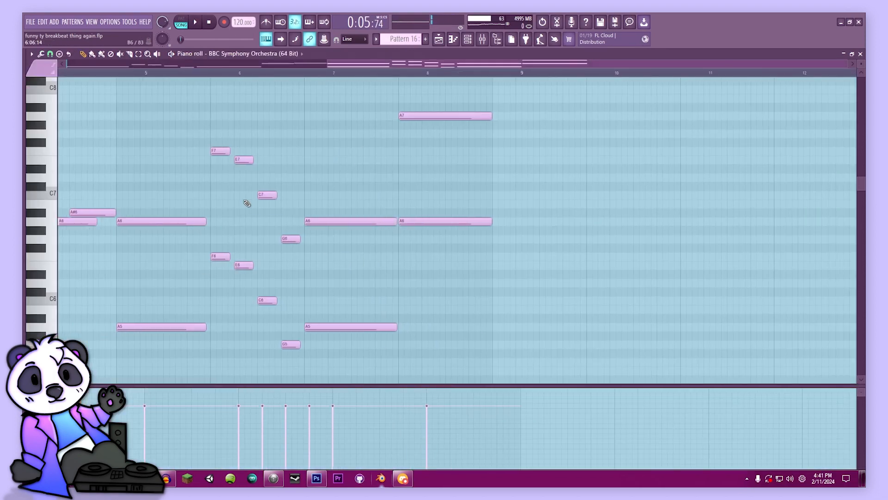
pyautogui.moveTo(135, 73); pyautogui.dragTo(35, 100)
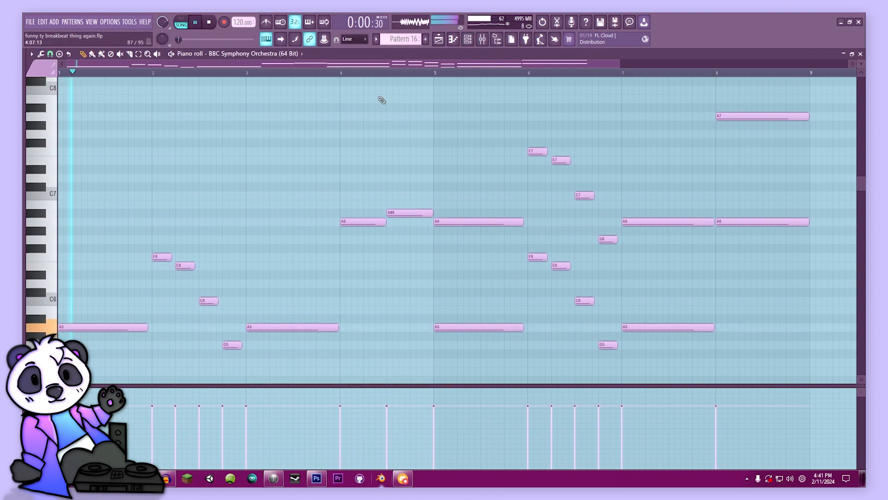
# - Find the BBC Symphony Orchestra mixer track during playback and show its effect chain
pyautogui.press('F9')
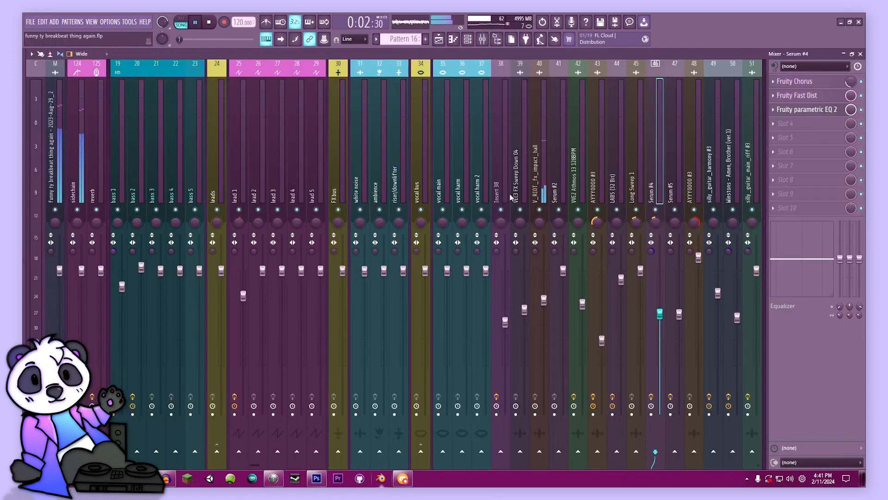
pyautogui.hscroll(10, 511, 198)
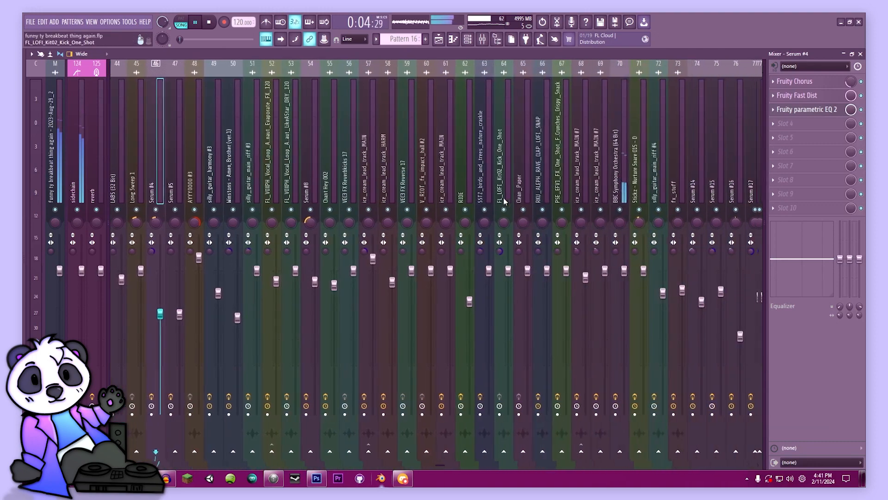
pyautogui.hscroll(1, 504, 201)
pyautogui.click(597, 153)
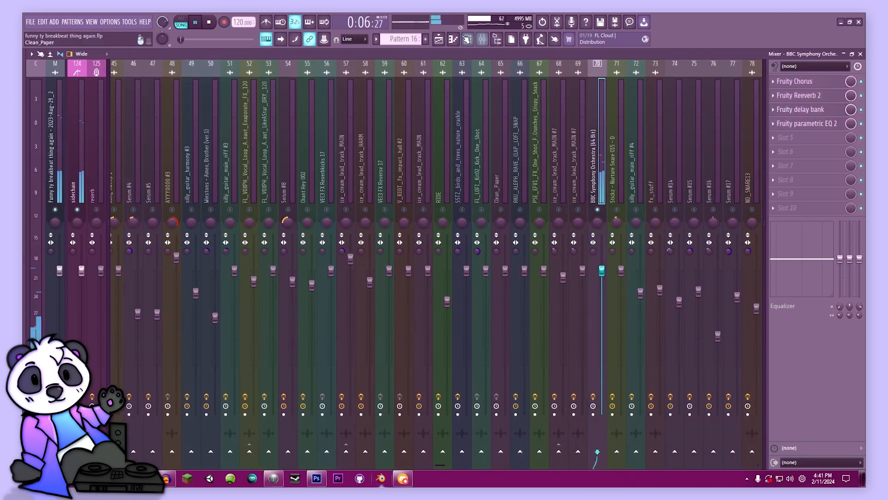
# - Open the BBC Symphony Orchestra instrument from the channel rack, show its Strings: Violins 1 preset, and close it
pyautogui.press('F6')
pyautogui.scroll(-3, 304, 282)
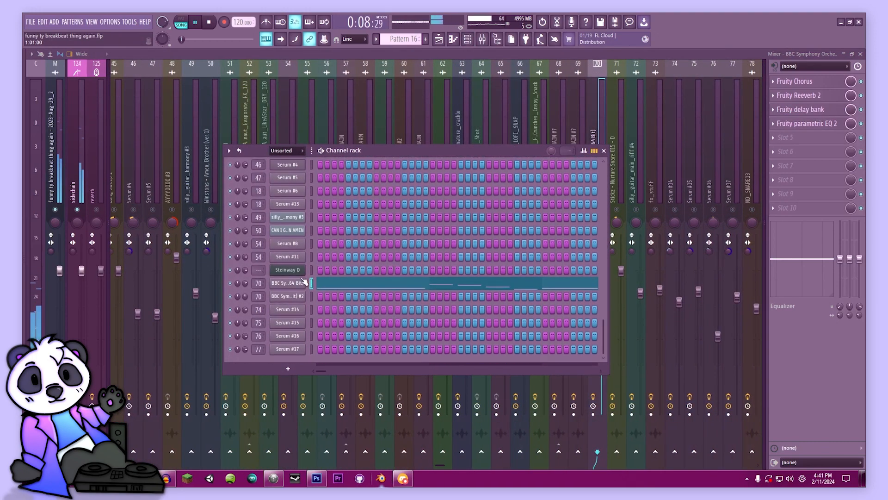
pyautogui.click(288, 281)
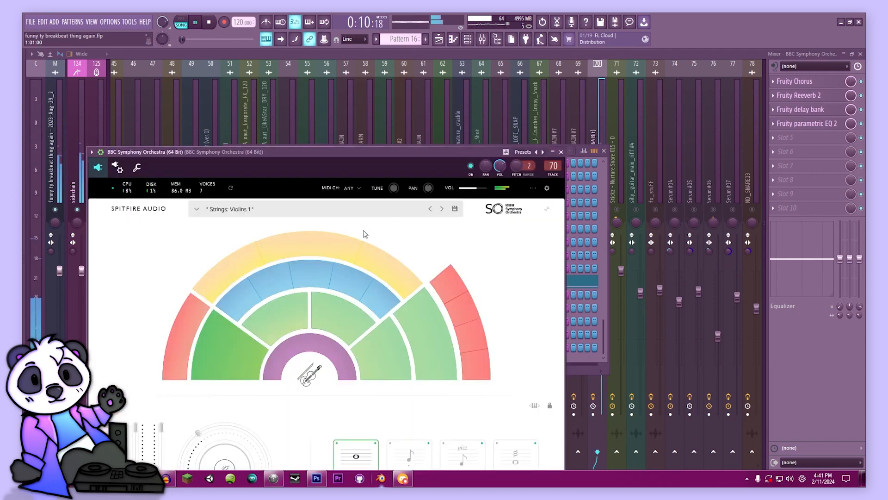
pyautogui.moveTo(323, 158); pyautogui.dragTo(390, 53)
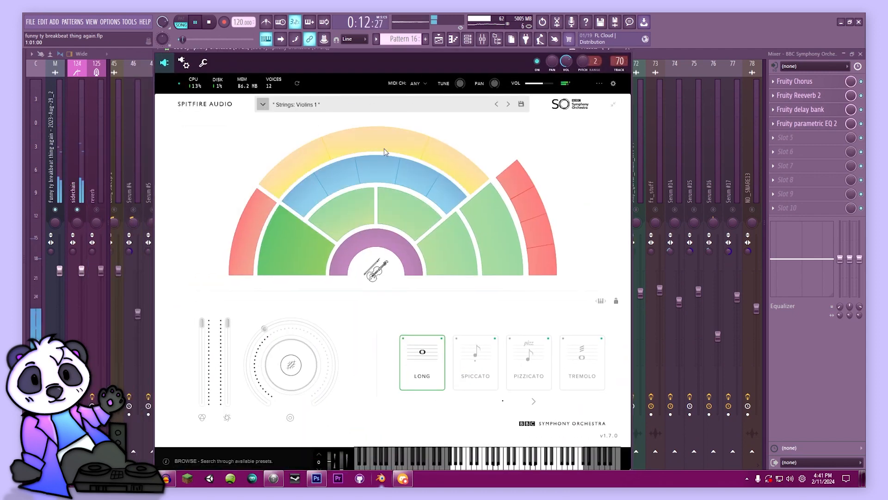
pyautogui.click(629, 49)
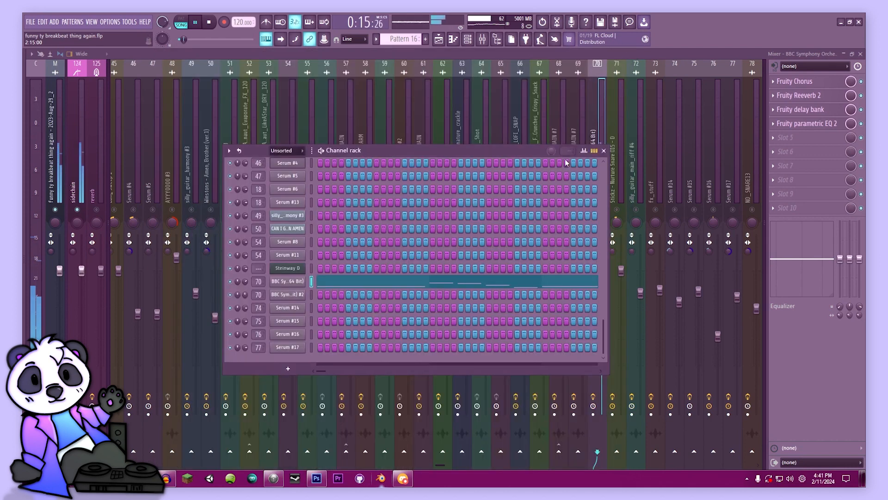
# - Close the channel rack, play the arrangement briefly from bar 17, and look over the drum section's clips
pyautogui.click(548, 134)
pyautogui.press('space')
pyautogui.press('F5')
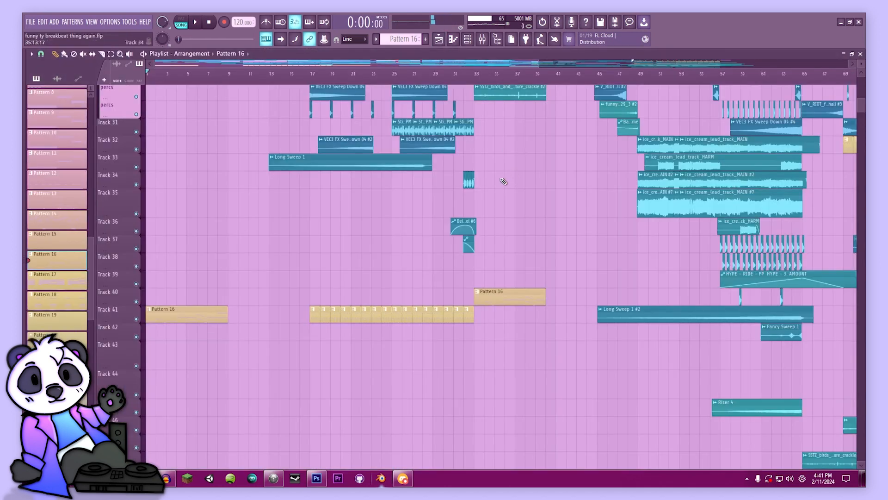
pyautogui.scroll(2, 503, 181)
pyautogui.click(313, 74)
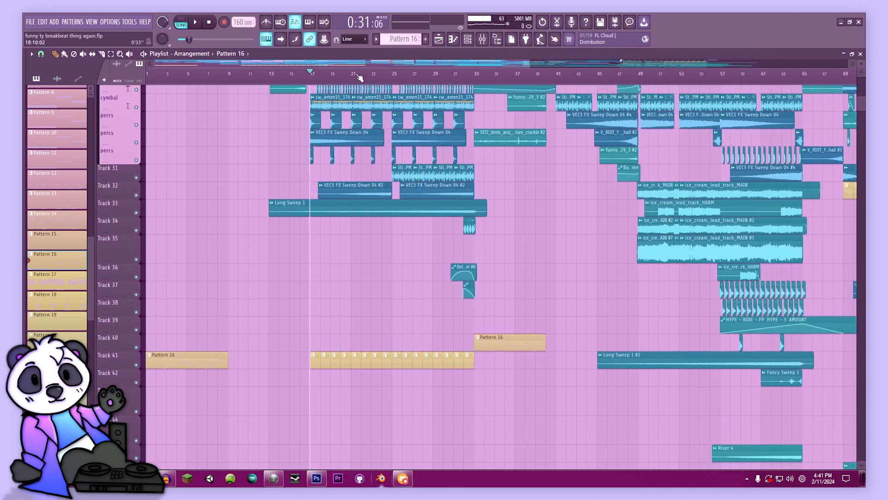
pyautogui.moveTo(530, 67); pyautogui.dragTo(421, 67)
pyautogui.press('space')
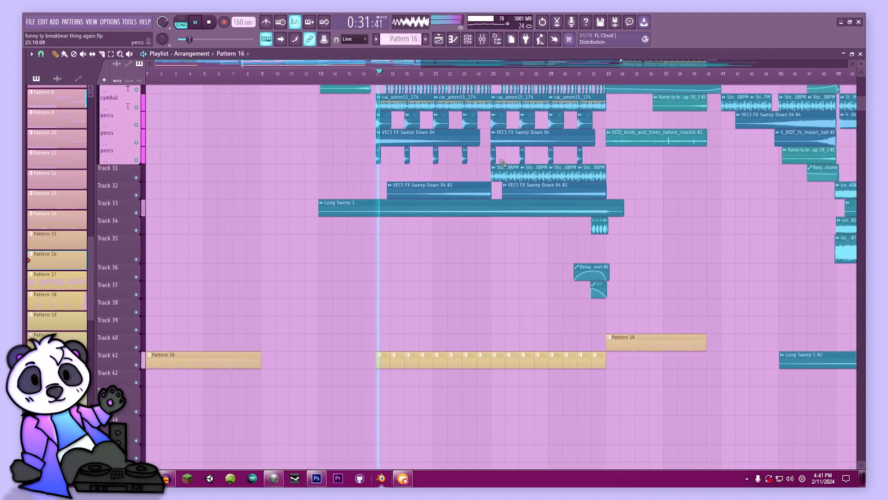
pyautogui.scroll(3, 470, 350)
pyautogui.scroll(3, 470, 350)
pyautogui.press('space')
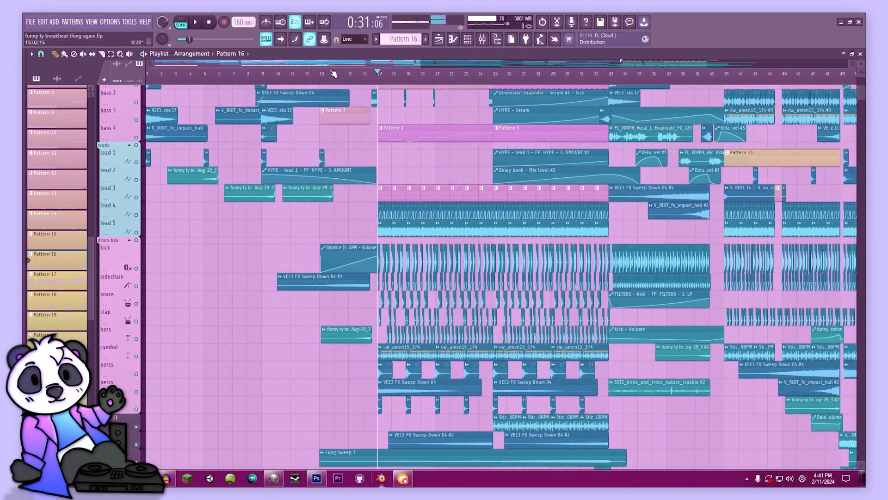
# - Play the section leading up to bar 17, then open Pattern 7 from bar 13 and examine its notes from the start
pyautogui.click(321, 77)
pyautogui.scroll(5, 268, 115)
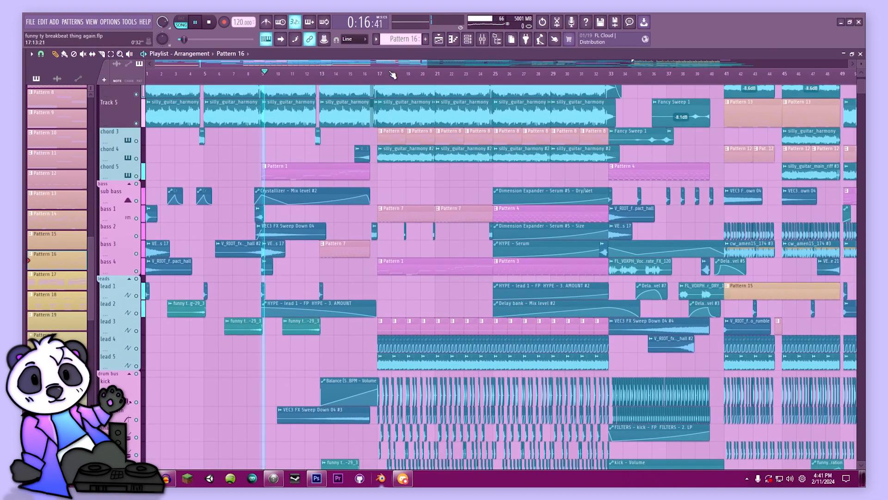
pyautogui.press('space')
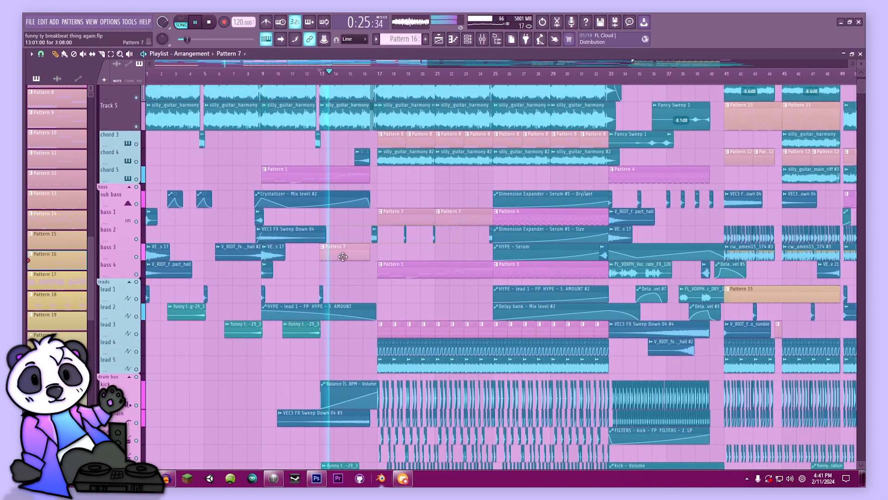
pyautogui.doubleClick(344, 246)
pyautogui.press('space')
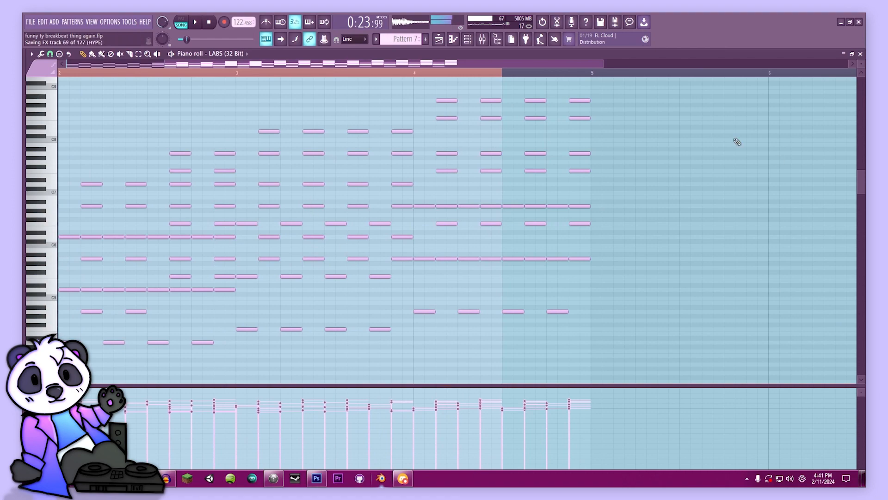
pyautogui.click(137, 65)
pyautogui.moveTo(144, 73); pyautogui.dragTo(74, 73)
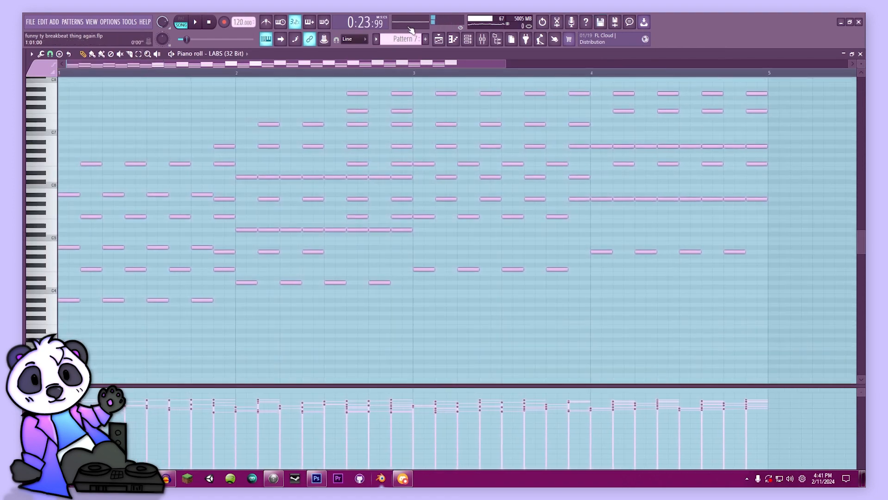
# - Open the LABS instrument used by Pattern 7 and audition its Soft Piano preset
pyautogui.click(468, 39)
pyautogui.scroll(5, 351, 277)
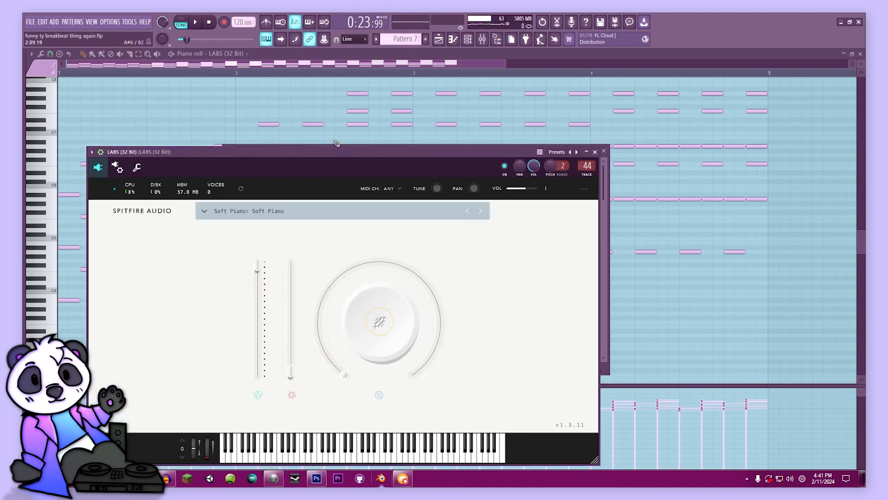
pyautogui.moveTo(356, 151); pyautogui.dragTo(413, 105)
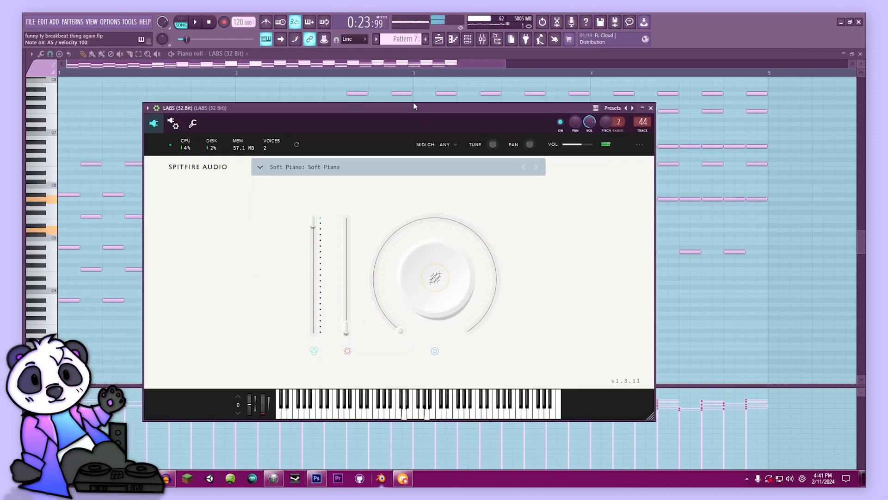
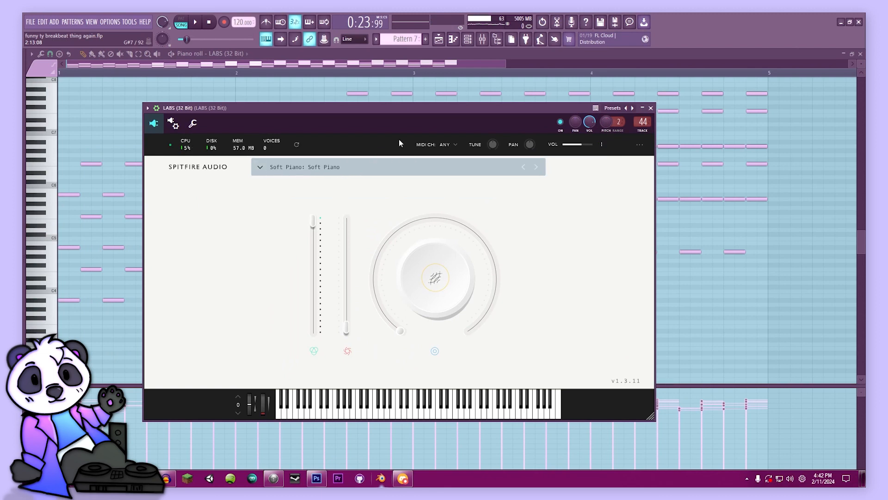
# - Close the LABS instrument and play Pattern 7 while following its notes in the piano roll
pyautogui.moveTo(512, 112); pyautogui.dragTo(583, 119)
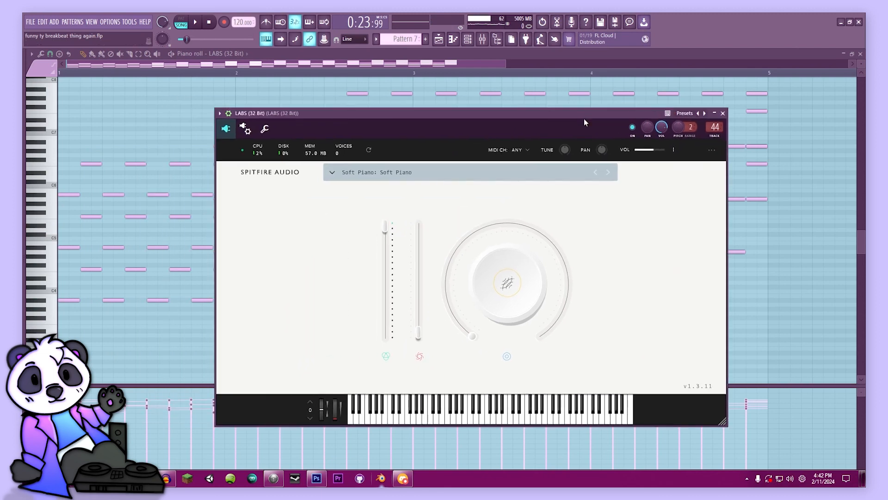
pyautogui.click(723, 112)
pyautogui.press('space')
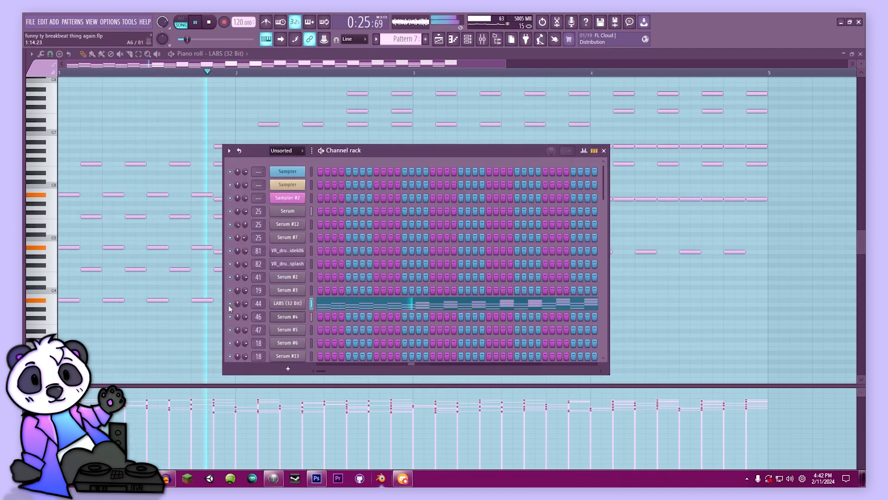
pyautogui.click(285, 67)
pyautogui.scroll(-2, 397, 151)
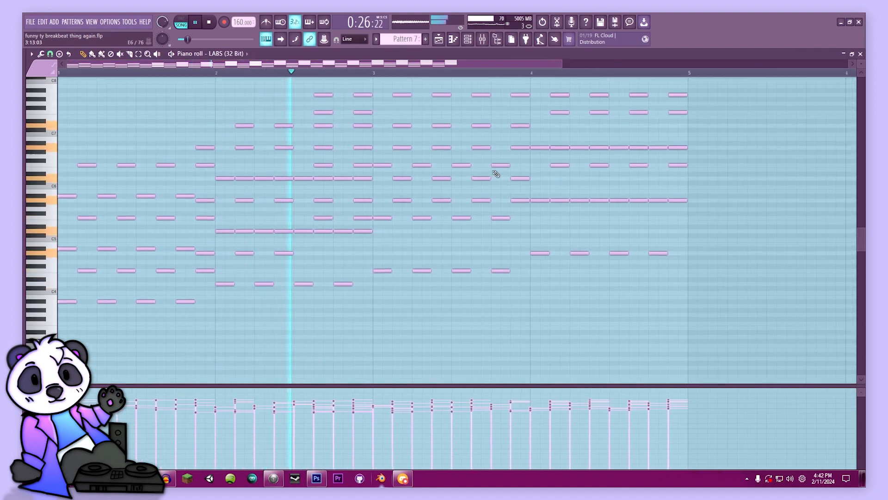
pyautogui.scroll(3, 518, 167)
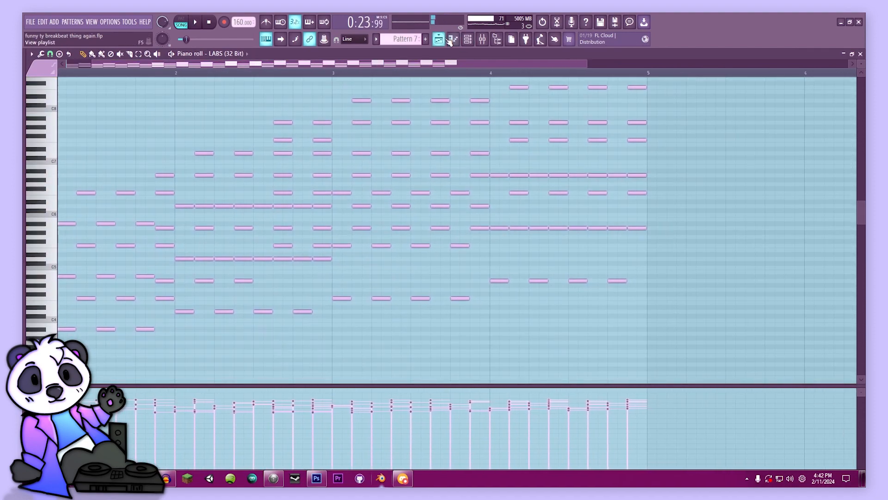
# - Return to the playlist and look over the clips between bars 9 and 17
pyautogui.press('F5')
pyautogui.press('space')
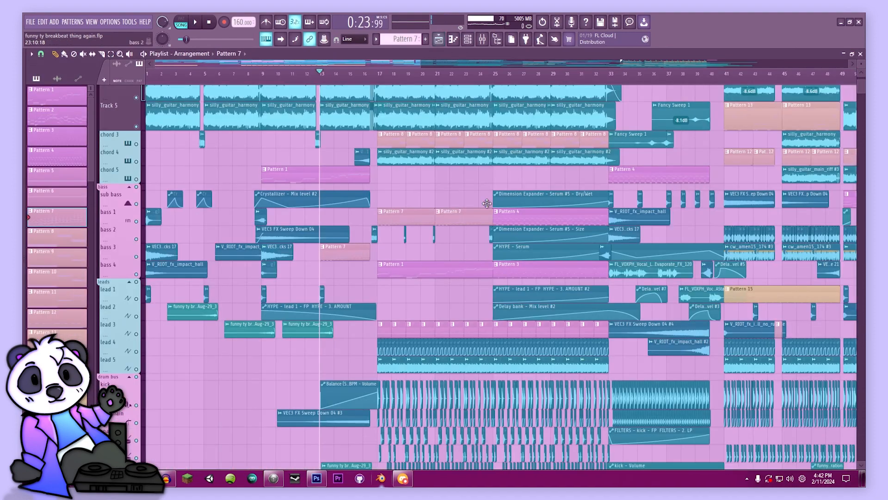
pyautogui.scroll(2, 486, 204)
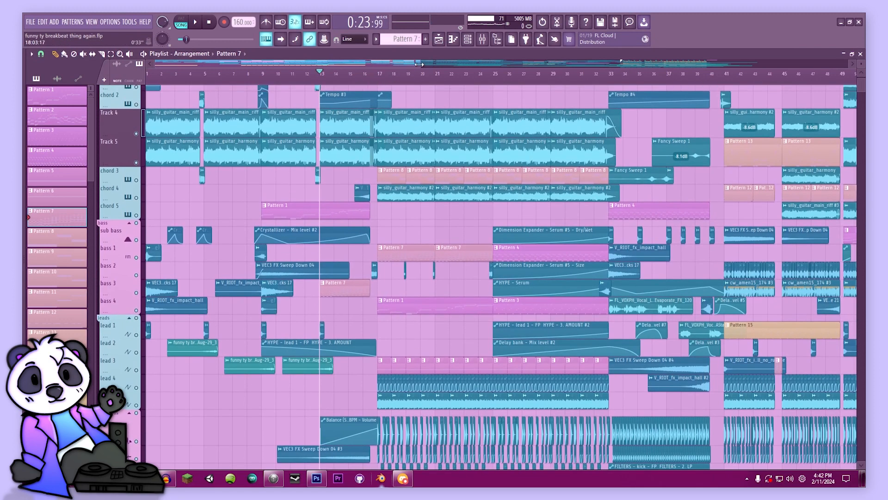
pyautogui.moveTo(419, 64); pyautogui.dragTo(329, 82)
pyautogui.scroll(1, 426, 113)
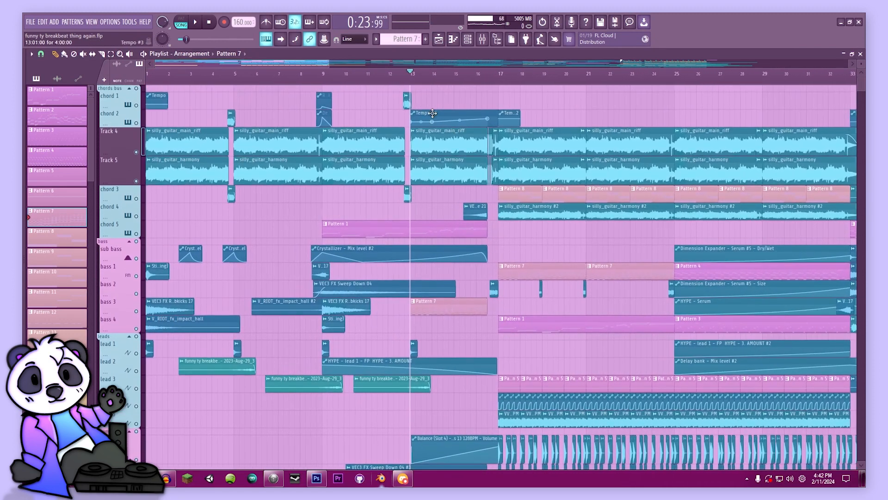
pyautogui.moveTo(483, 279); pyautogui.dragTo(341, 233)
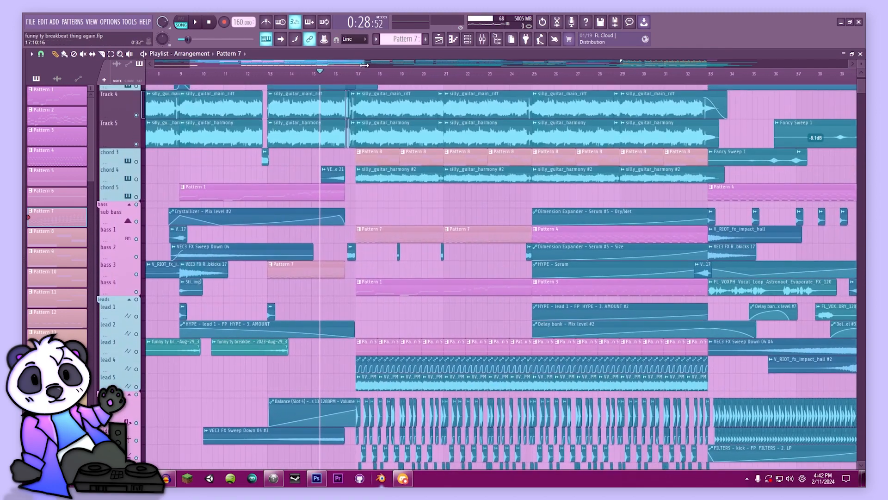
pyautogui.moveTo(364, 63); pyautogui.dragTo(269, 64)
# - Solo guitar Tracks 4 and 5 with the chord tracks, play up to bar 17, and restore all tracks
pyautogui.rightClick(136, 146)
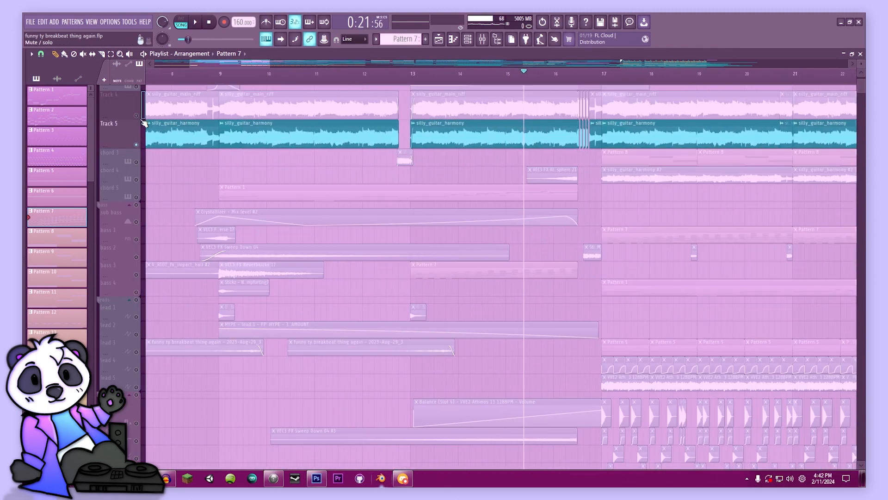
pyautogui.click(139, 117)
pyautogui.moveTo(407, 324); pyautogui.dragTo(397, 361)
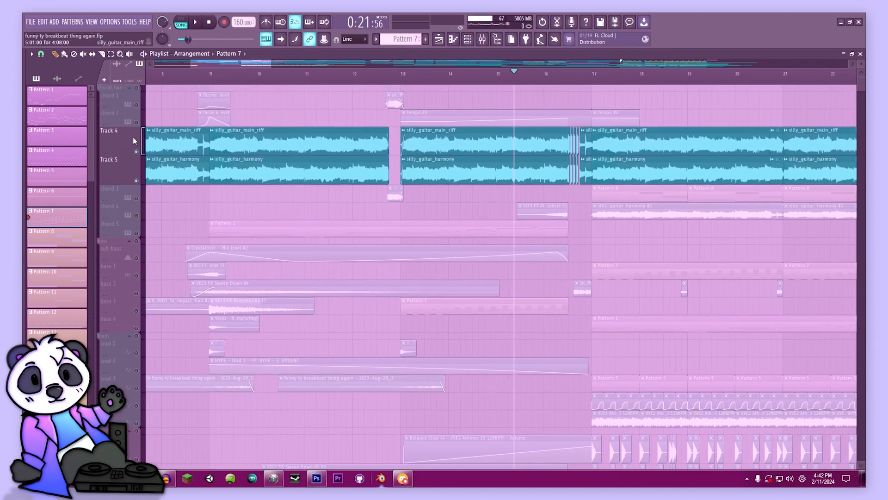
pyautogui.click(137, 122)
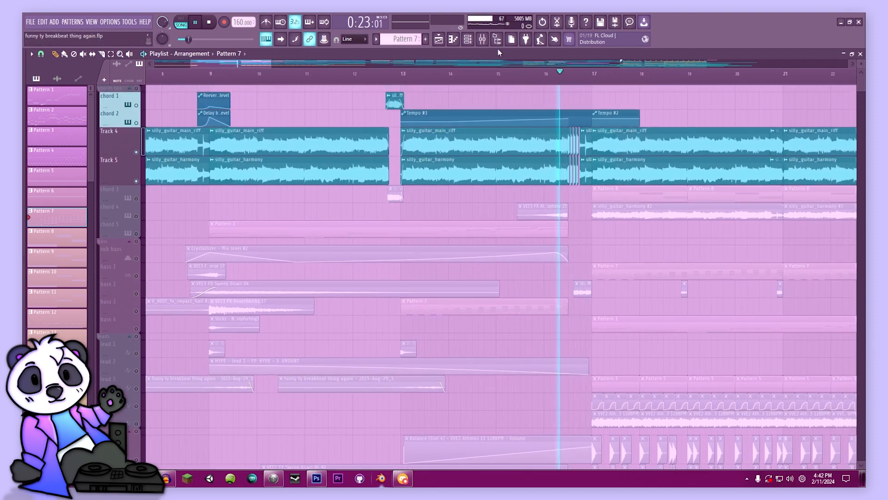
pyautogui.click(482, 39)
pyautogui.click(439, 39)
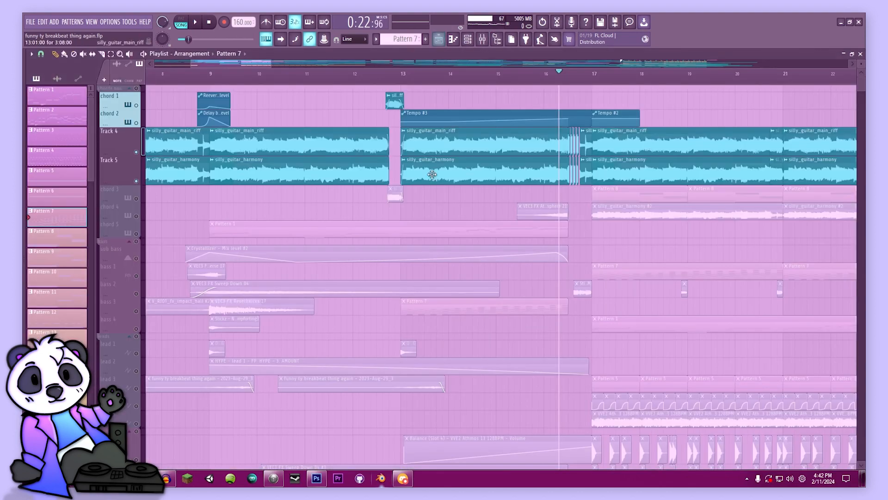
pyautogui.keyDown('ctrl'); pyautogui.click(136, 148); pyautogui.keyUp('ctrl')
pyautogui.press('space')
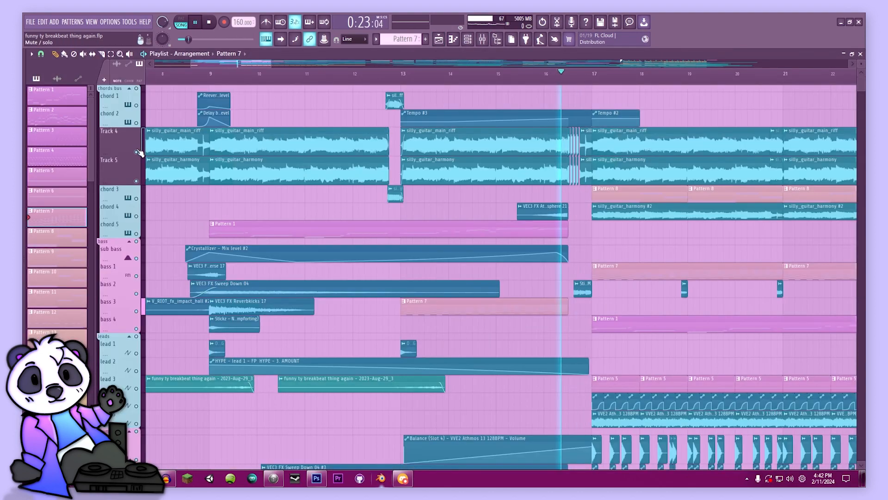
# - Stop playback, clear the solo on the LABS (32 Bit) channel, and close the channel rack
pyautogui.press('space')
pyautogui.click(468, 39)
pyautogui.rightClick(231, 303)
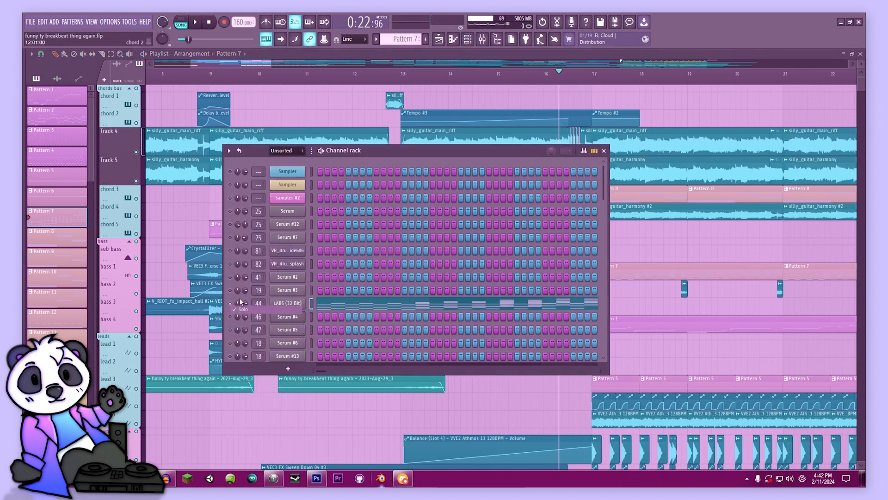
pyautogui.press('F6')
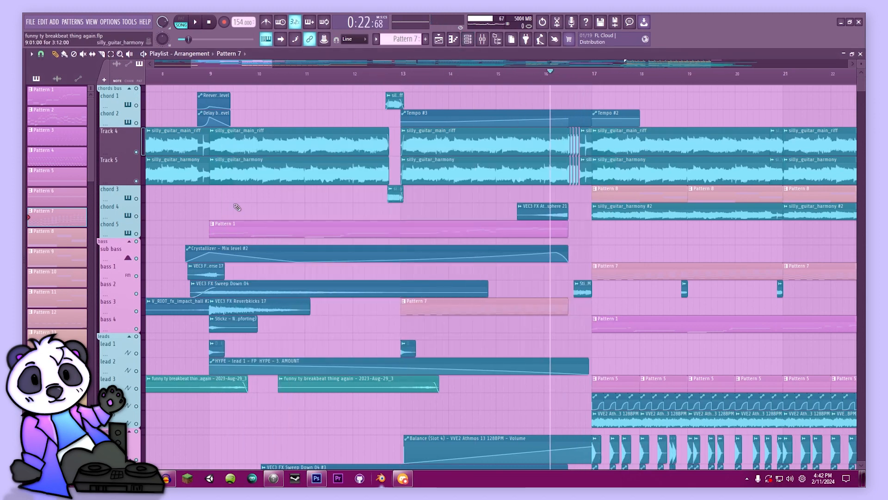
# - Solo Tracks 4 and 5 and play the guitar cuts just before bar 17
pyautogui.rightClick(138, 153)
pyautogui.press('space')
pyautogui.click(137, 181)
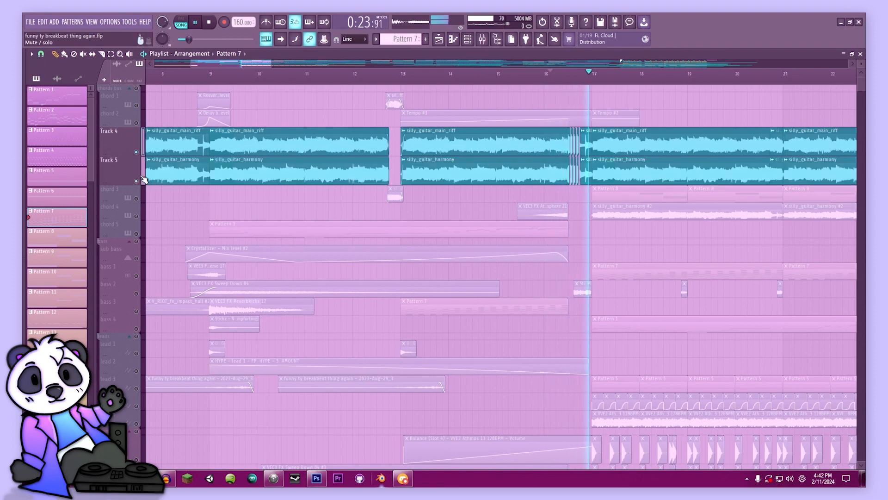
pyautogui.press('space')
pyautogui.press('space')
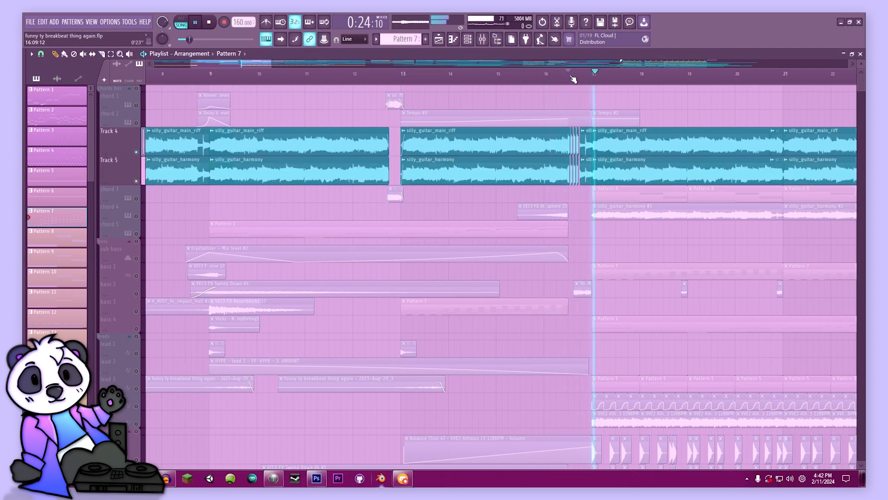
pyautogui.press('space')
# - Solo the bass 2 track and inspect the sample settings of its Stickz - Nurture Fill 011 clip before bar 17
pyautogui.moveTo(455, 217); pyautogui.dragTo(299, 192)
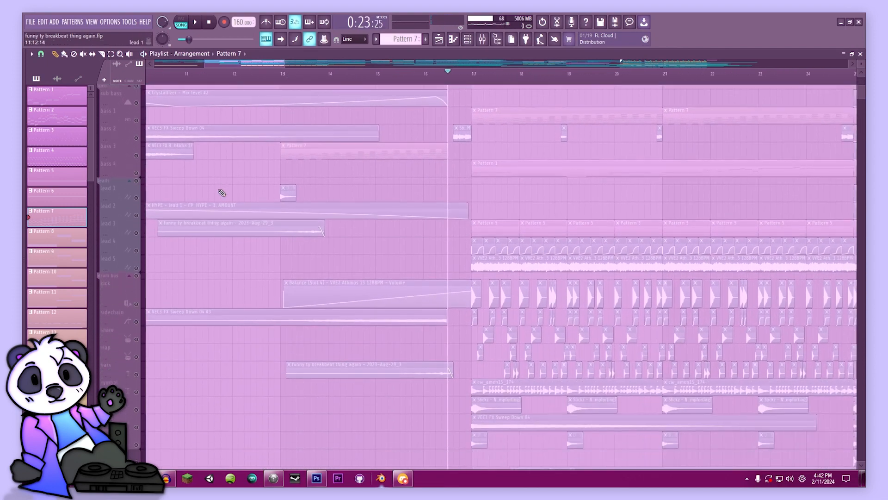
pyautogui.click(135, 116)
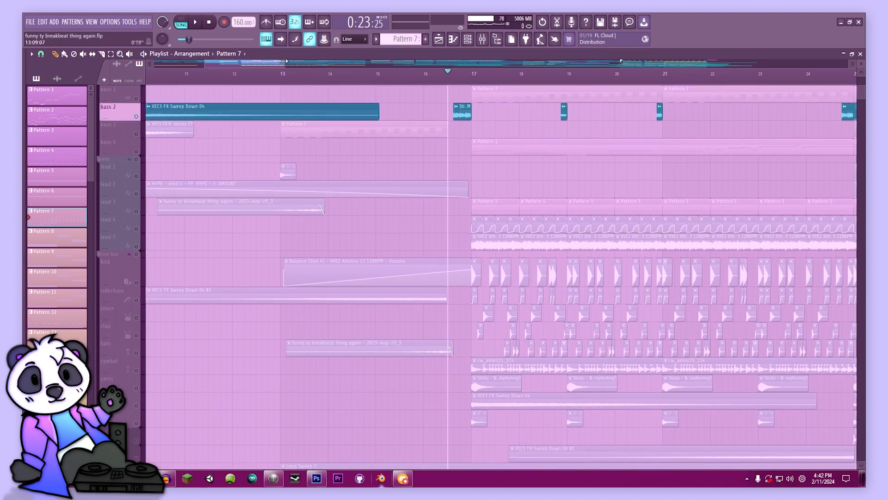
pyautogui.scroll(2, 462, 204)
pyautogui.click(477, 161)
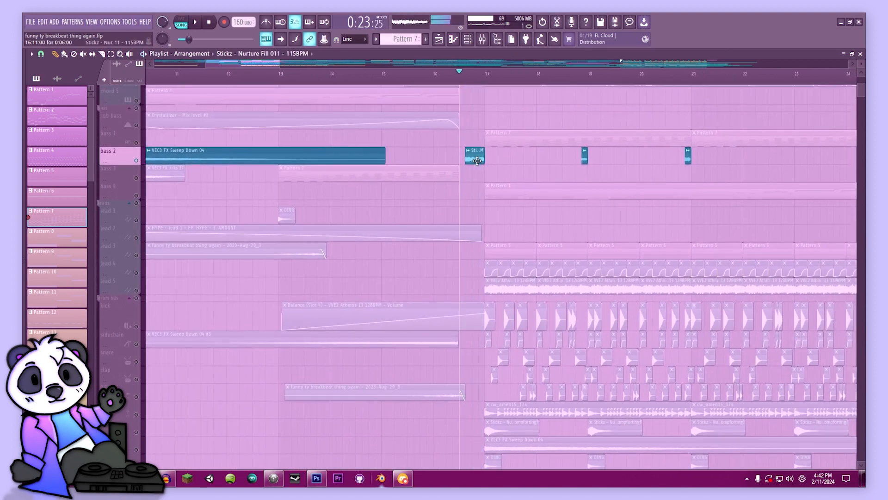
pyautogui.doubleClick(476, 160)
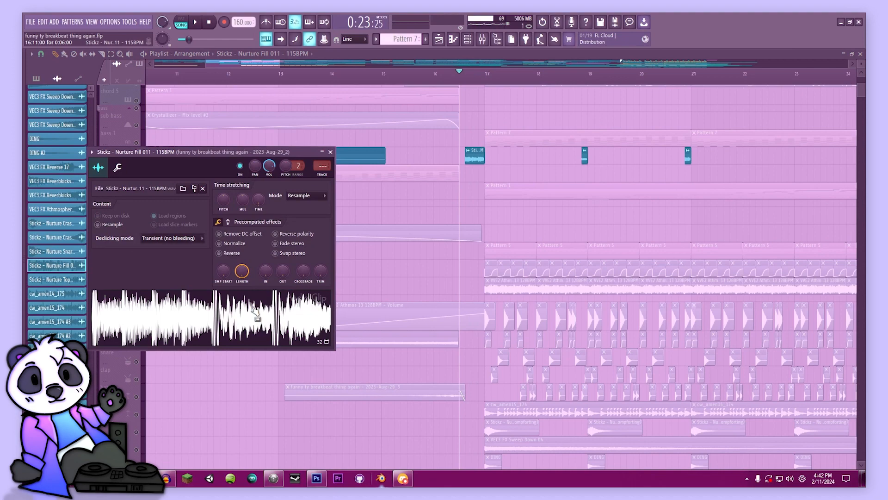
pyautogui.click(330, 153)
# - Delete the stray Stickz - Nurture Fill 011 clip from the bass 3 track and move the playback position to bar 17
pyautogui.scroll(3, 416, 289)
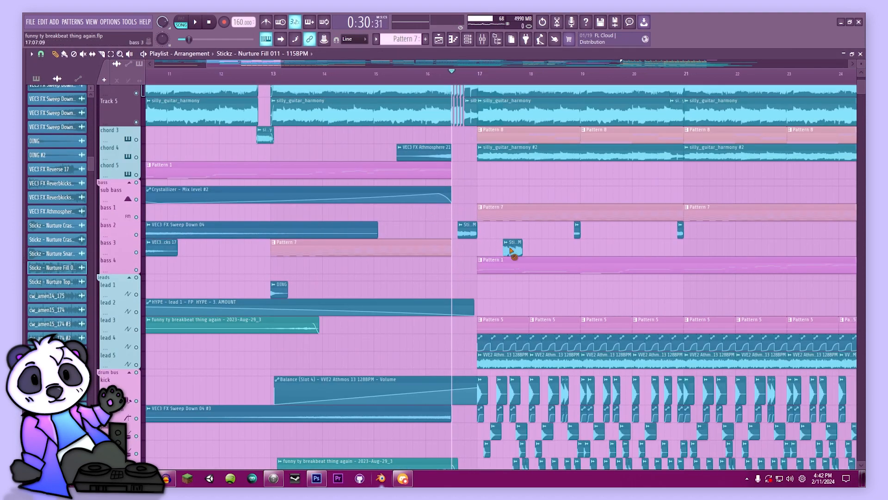
pyautogui.rightClick(511, 250)
pyautogui.moveTo(511, 251); pyautogui.dragTo(332, 283)
pyautogui.moveTo(295, 73); pyautogui.dragTo(298, 74)
pyautogui.moveTo(300, 172); pyautogui.dragTo(302, 250)
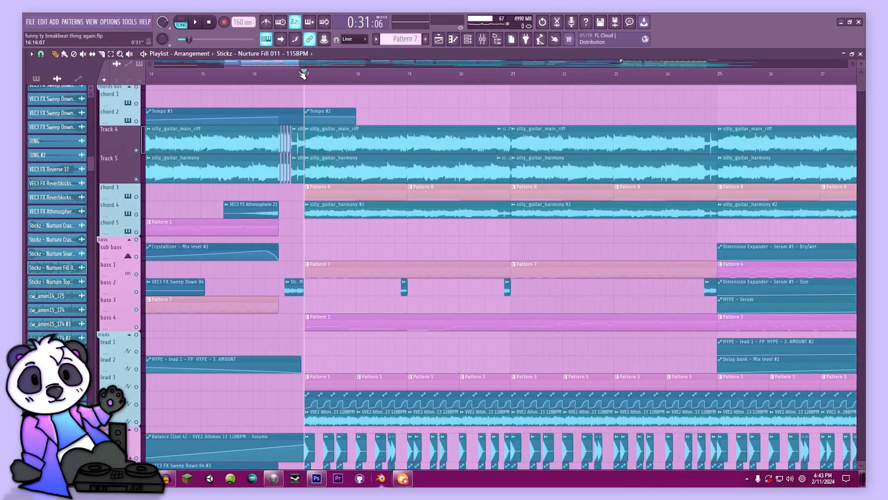
# - Play from bar 17, soloing chord 4 first and Tracks 4 and 5 second to compare the guitar layers
pyautogui.press('space')
pyautogui.scroll(-3, 315, 197)
pyautogui.rightClick(136, 216)
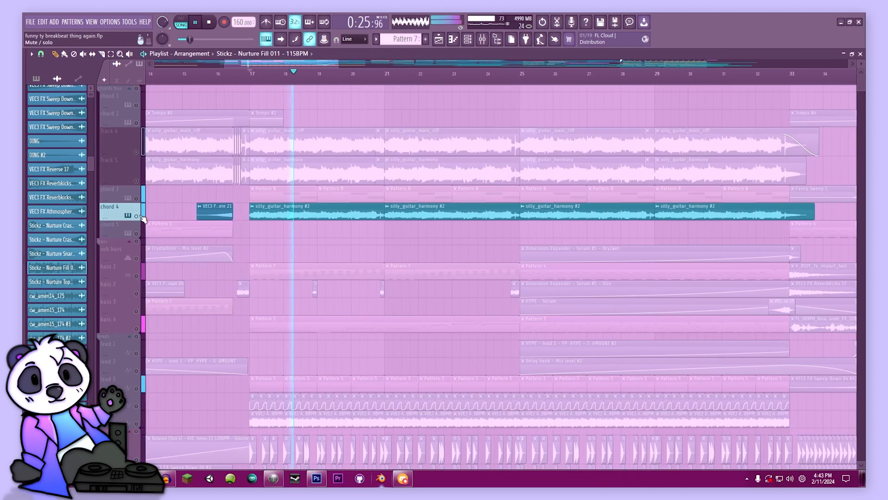
pyautogui.rightClick(137, 181)
pyautogui.click(137, 152)
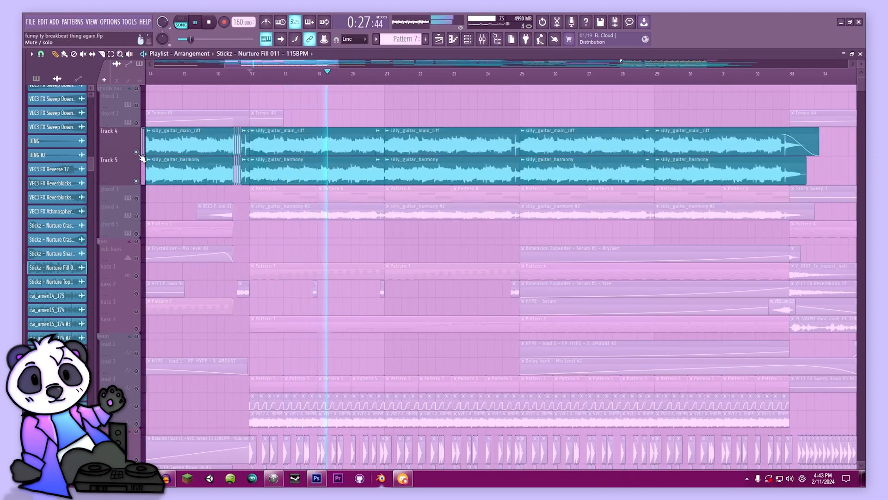
pyautogui.click(136, 123)
pyautogui.press('space')
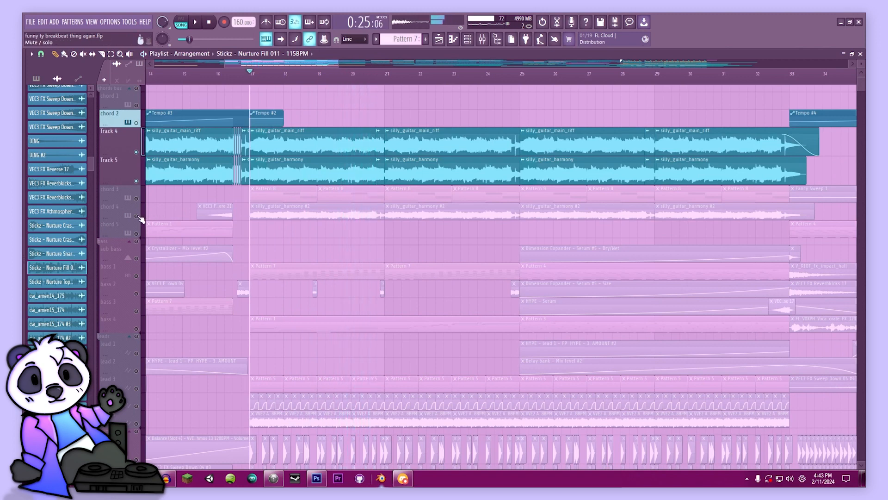
# - Solo chord 4 again, play it from bar 17, and open the silly_guitar_harmony #2 clip's sample settings
pyautogui.rightClick(137, 216)
pyautogui.press('space')
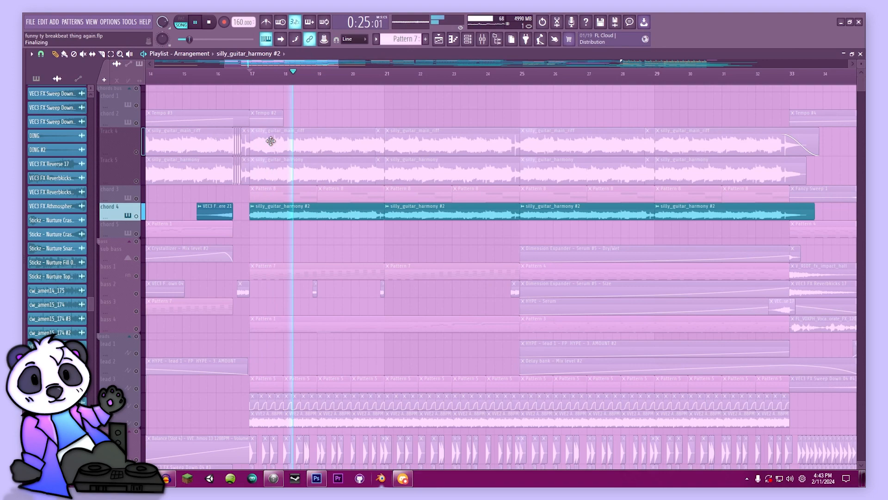
pyautogui.moveTo(241, 148); pyautogui.dragTo(335, 142)
pyautogui.press('space')
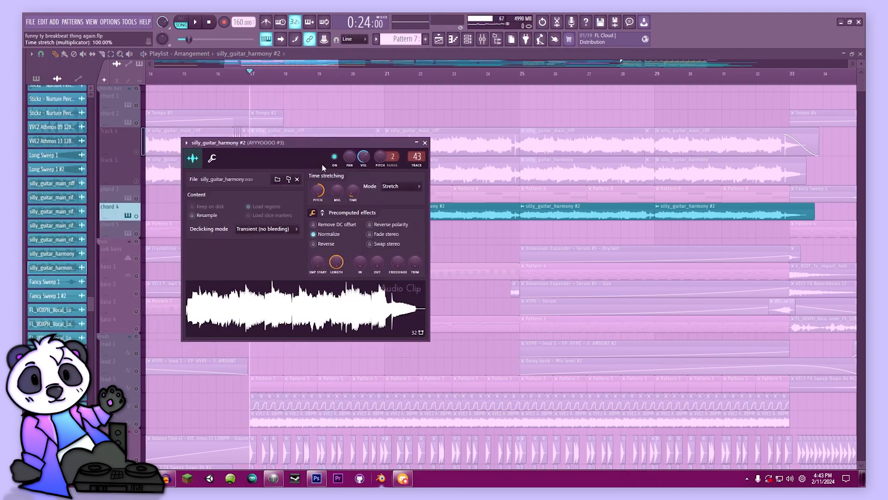
pyautogui.moveTo(337, 159); pyautogui.dragTo(391, 180)
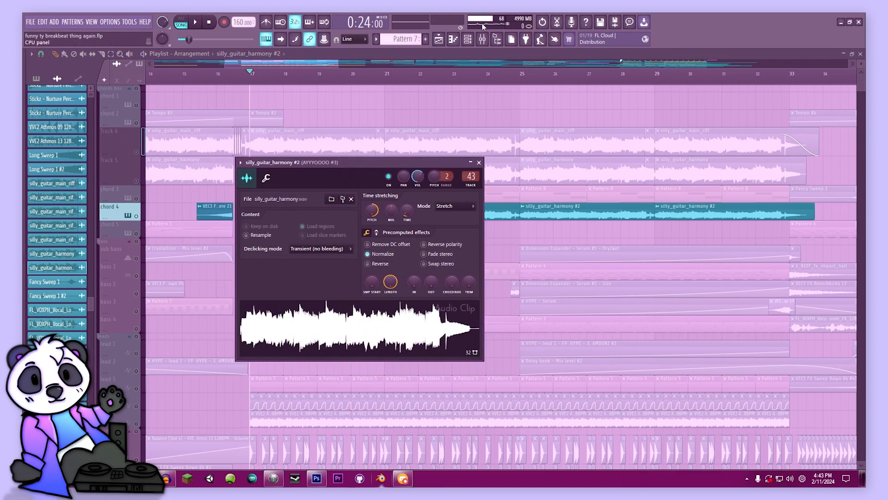
# - Play the harmony and show the Crystallizer and Dimension Expander effects on its mixer track 43
pyautogui.press('space')
pyautogui.click(484, 39)
pyautogui.scroll(5, 467, 138)
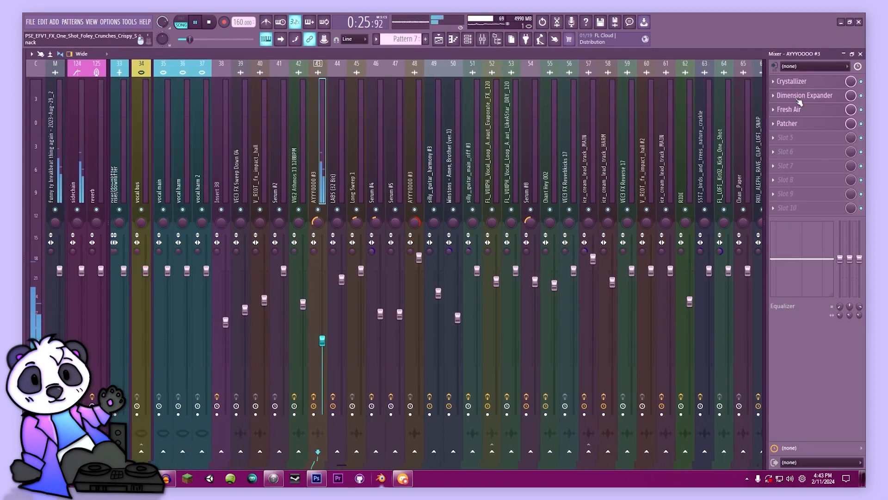
pyautogui.click(797, 83)
pyautogui.click(797, 82)
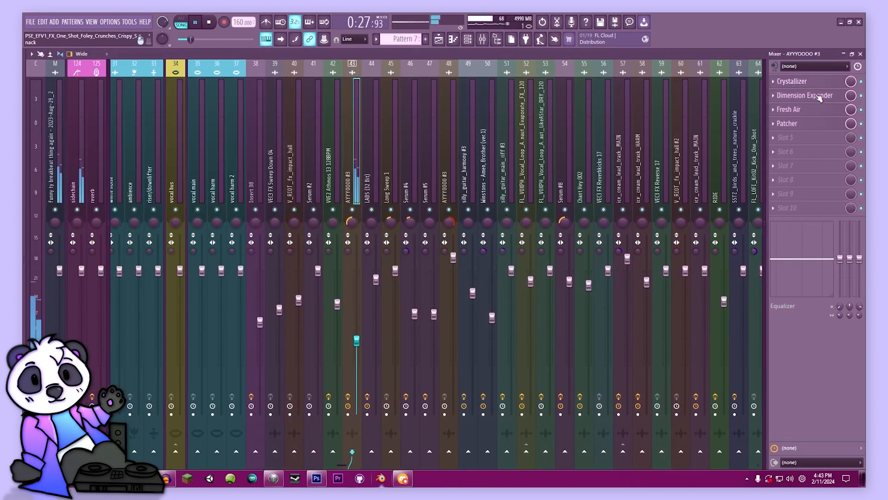
pyautogui.click(818, 96)
pyautogui.moveTo(139, 155); pyautogui.dragTo(407, 110)
pyautogui.click(428, 107)
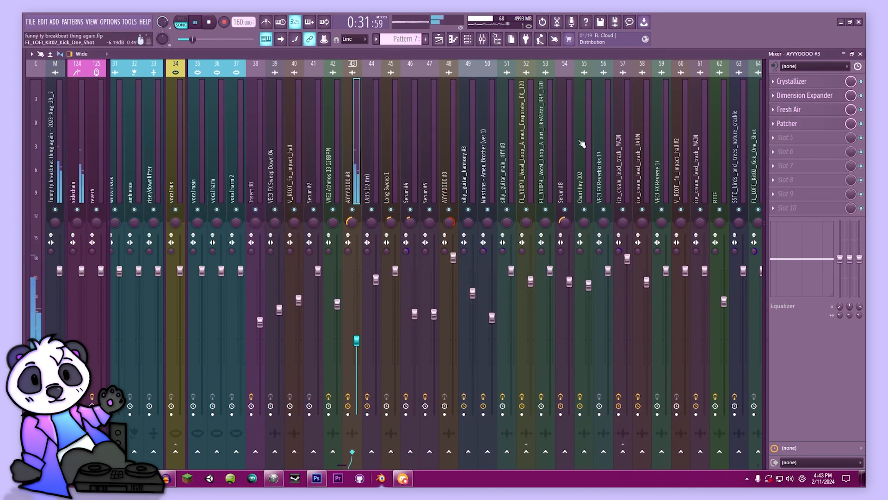
# - Show the Fresh Air effect on the guitar harmony's track, lowering High Air to 7% and raising it to 38% during playback
pyautogui.moveTo(254, 140); pyautogui.dragTo(366, 134)
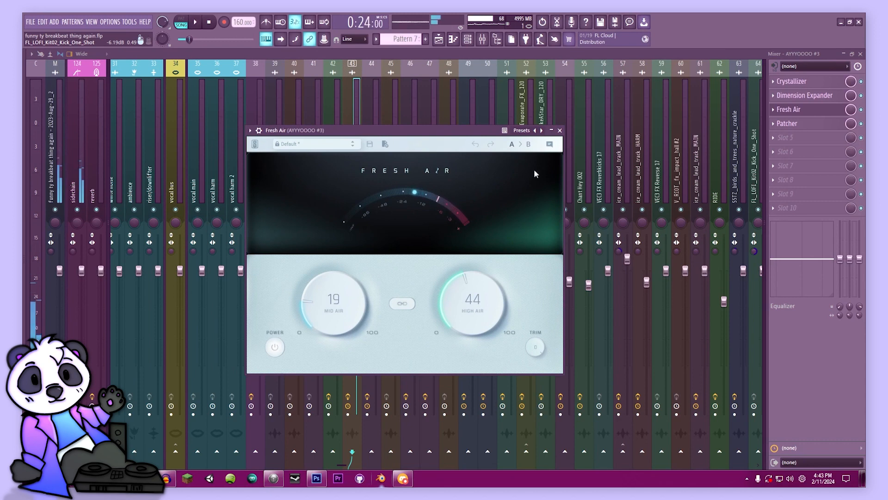
pyautogui.moveTo(486, 298); pyautogui.dragTo(466, 364)
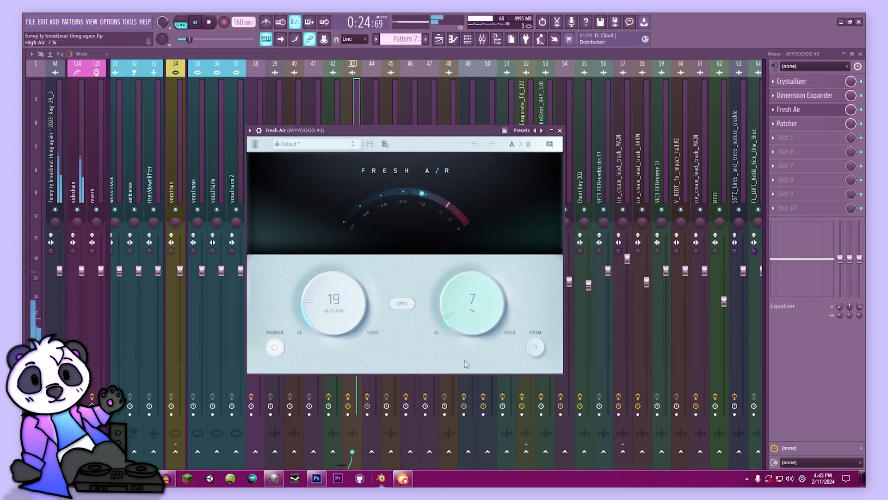
pyautogui.moveTo(475, 319); pyautogui.dragTo(461, 237)
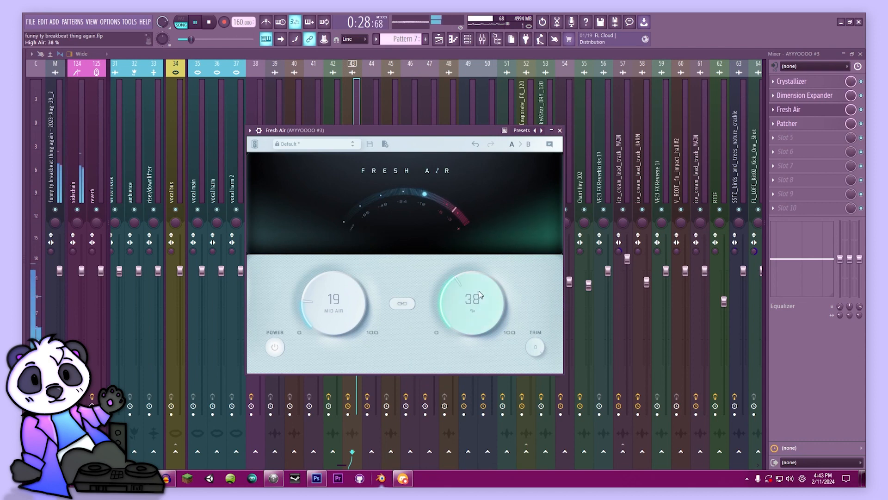
pyautogui.click(560, 131)
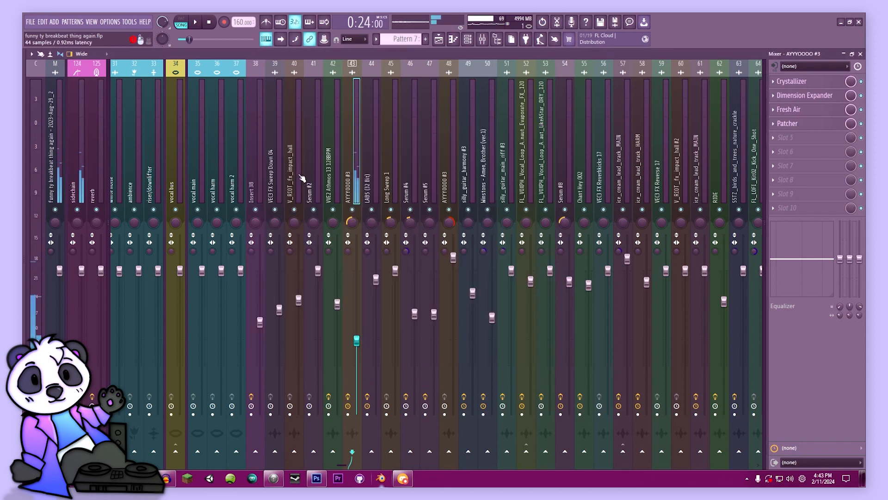
# - Open the track's Patcher effect and inspect its SIDE and MID equalizers while the harmony plays
pyautogui.moveTo(194, 170); pyautogui.dragTo(194, 124)
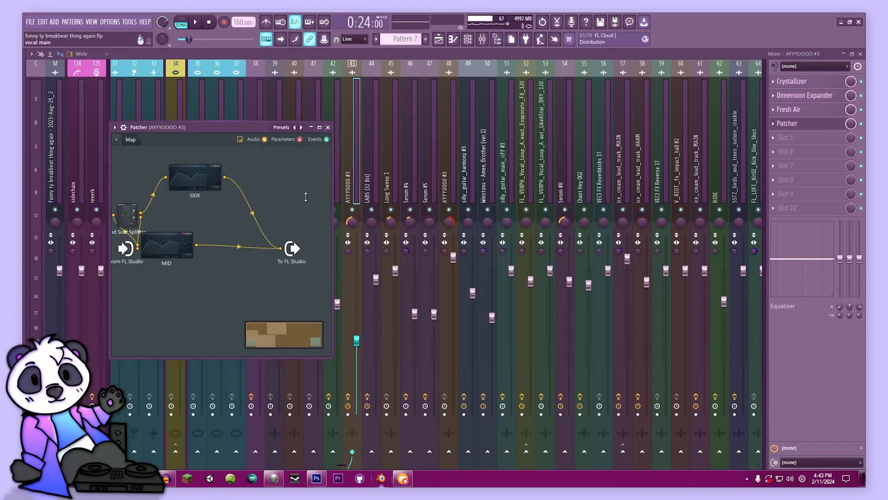
pyautogui.doubleClick(172, 256)
pyautogui.press('space')
pyautogui.doubleClick(200, 187)
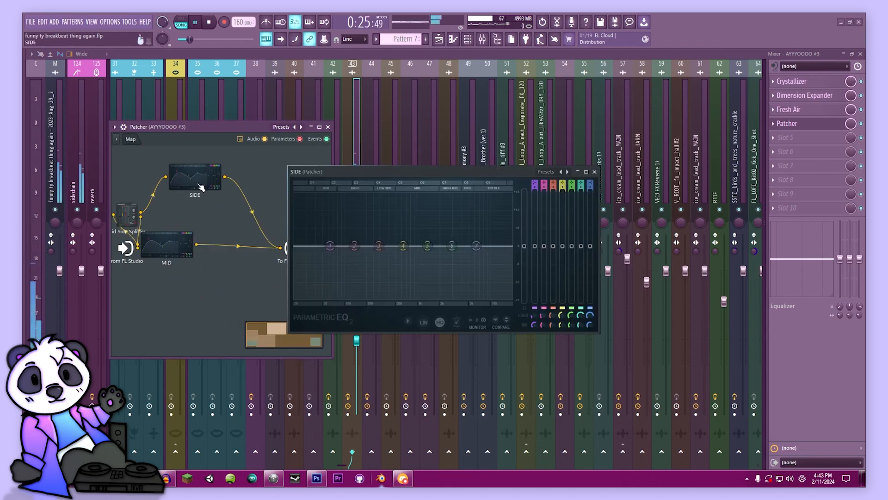
pyautogui.doubleClick(171, 242)
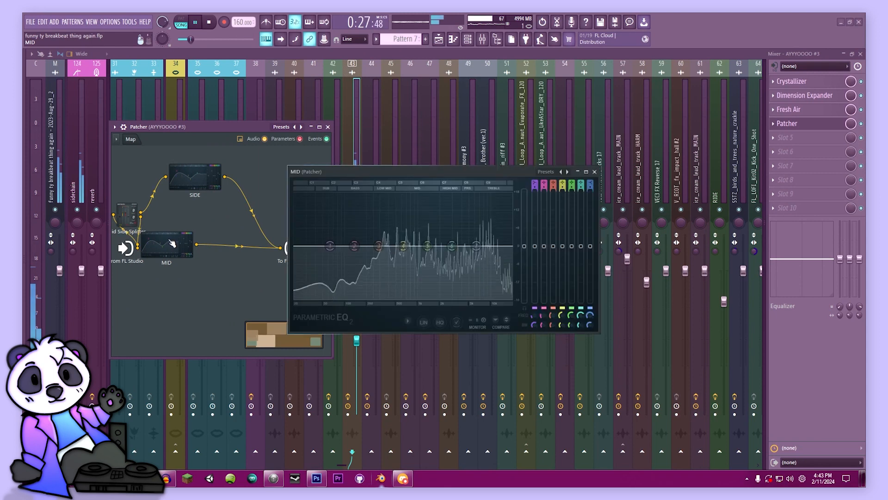
pyautogui.click(594, 171)
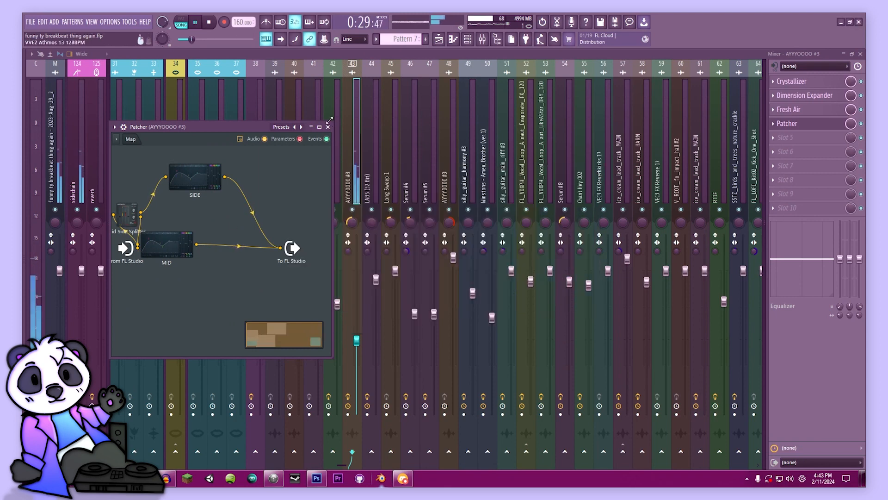
pyautogui.click(327, 127)
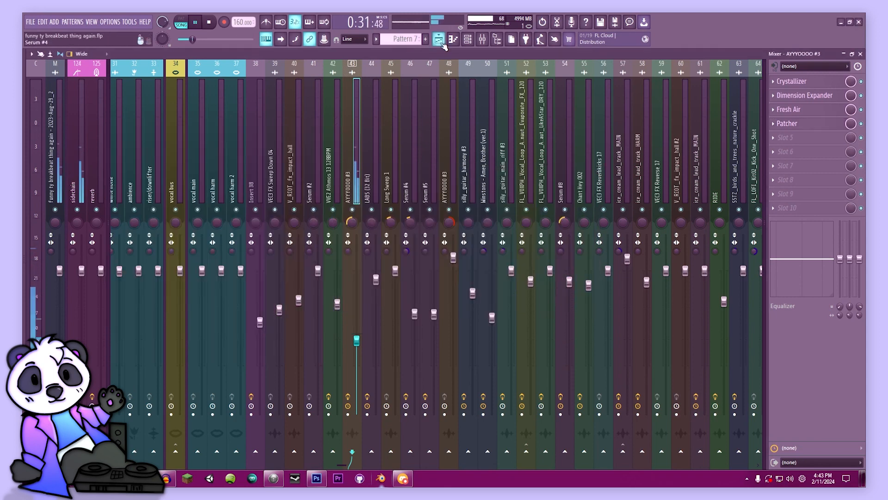
# - Return to the playlist and audition bass 1 from bar 17, followed by bass 4, each in solo
pyautogui.press('F5')
pyautogui.press('space')
pyautogui.rightClick(137, 239)
pyautogui.press('space')
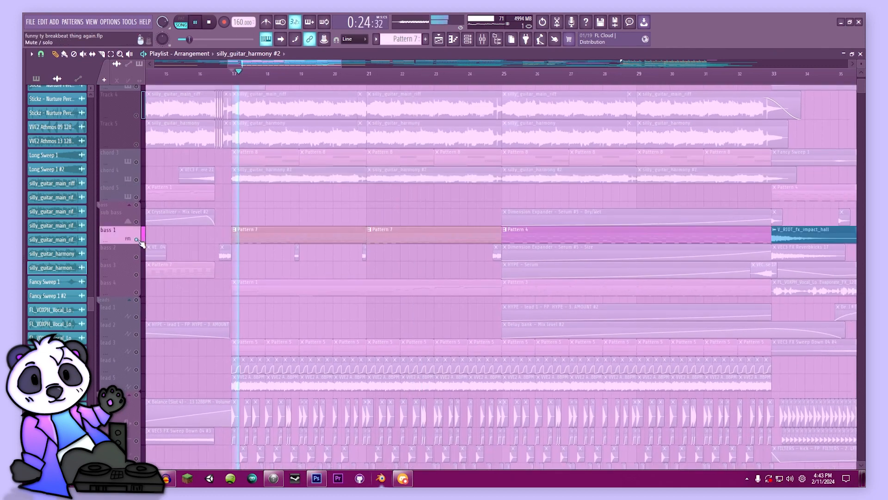
pyautogui.rightClick(137, 294)
pyautogui.scroll(-3, 138, 278)
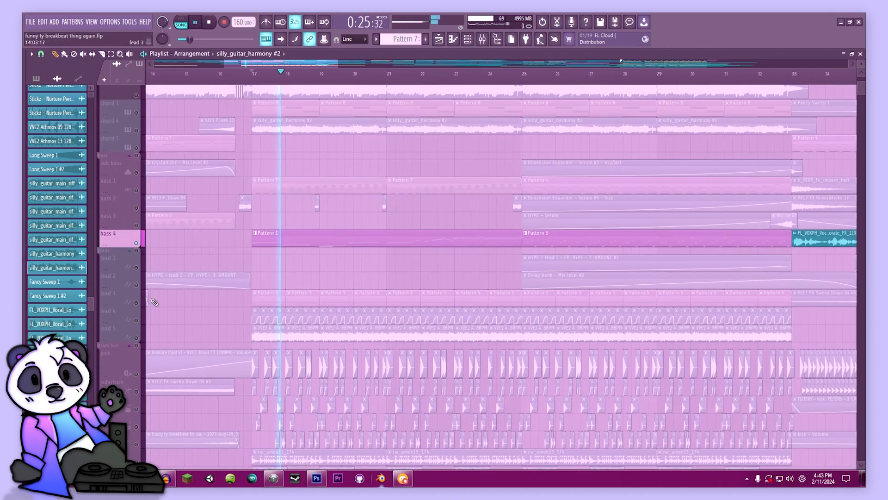
# - Solo lead 3 and play it from bar 17
pyautogui.press('space')
pyautogui.rightClick(136, 302)
pyautogui.press('space')
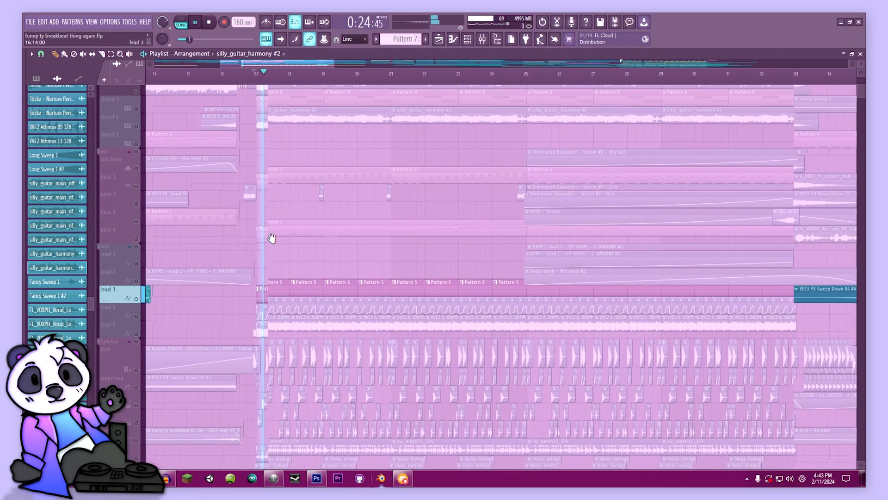
pyautogui.scroll(-4, 240, 235)
pyautogui.press('space')
# - Unsolo lead 3 to restore all tracks and play the full arrangement from bar 17
pyautogui.rightClick(136, 192)
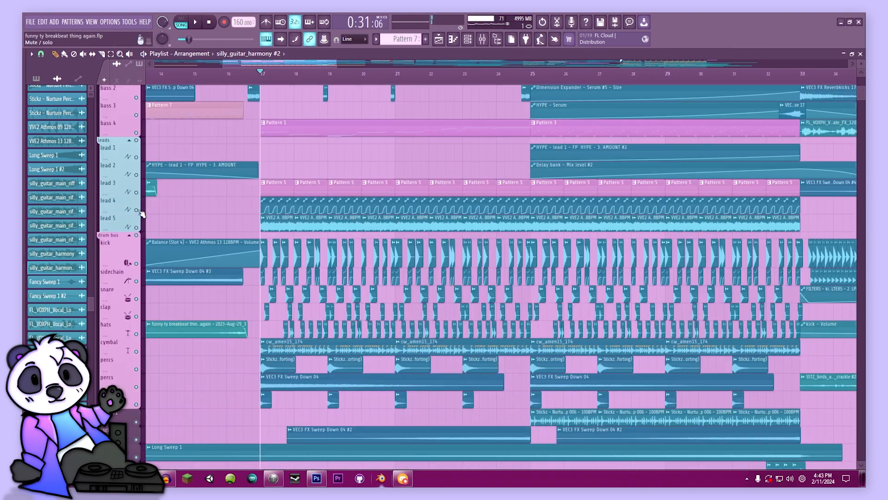
pyautogui.moveTo(142, 199)
pyautogui.mouseDown()
pyautogui.moveTo(133, 362)
pyautogui.moveTo(170, 283)
pyautogui.moveTo(177, 244)
pyautogui.mouseUp()
pyautogui.rightClick(140, 290)
pyautogui.rightClick(142, 290)
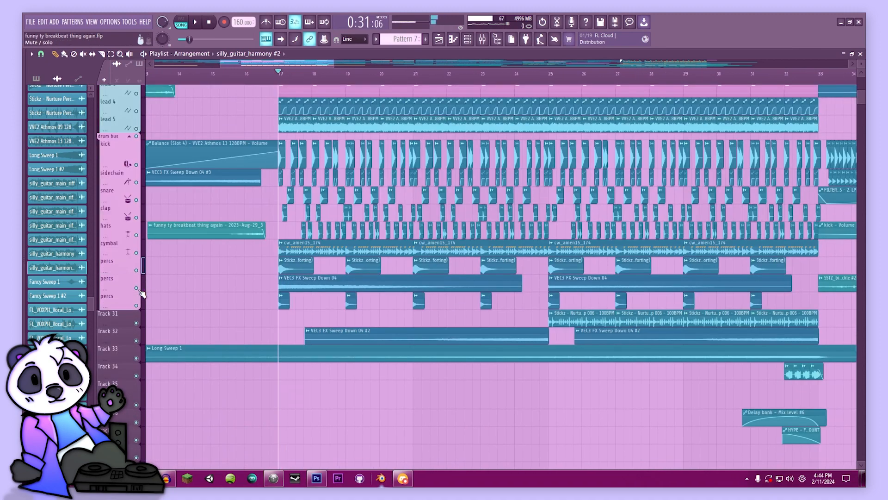
pyautogui.scroll(5, 158, 208)
pyautogui.scroll(4, 160, 137)
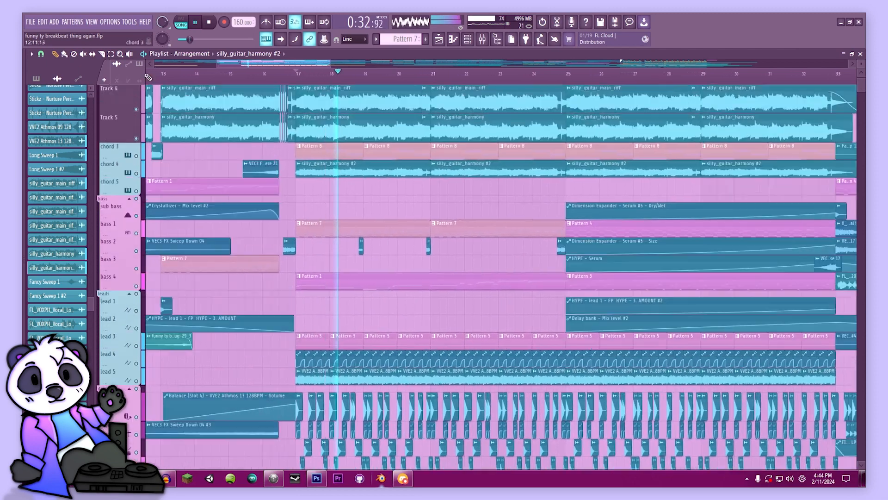
# - Solo lead 3 during playback and unmute leads 4 and 5 to hear the three together
pyautogui.scroll(-6, 148, 259)
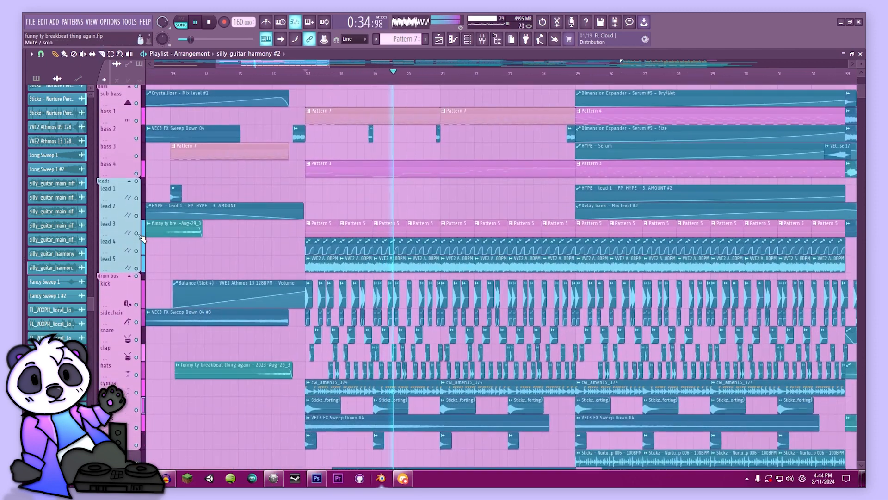
pyautogui.rightClick(138, 233)
pyautogui.moveTo(137, 251); pyautogui.dragTo(137, 270)
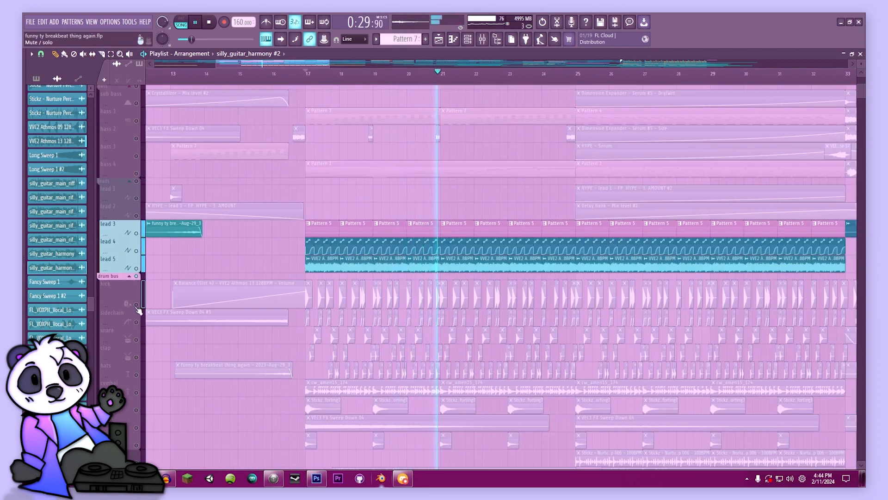
# - Unmute all the drum bus tracks in the playlist, from kick down to the last percs track
pyautogui.moveTo(139, 310); pyautogui.dragTo(139, 435)
pyautogui.moveTo(256, 399); pyautogui.dragTo(244, 278)
pyautogui.moveTo(331, 64); pyautogui.dragTo(309, 64)
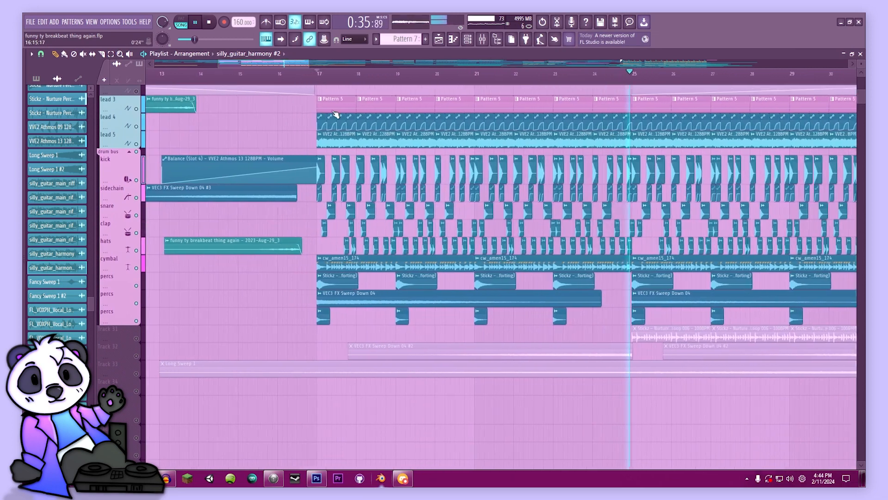
# - Inspect the sample settings of the cw_amen15_174 clip on the cymbal track, and play the section from bar 17
pyautogui.press('space')
pyautogui.doubleClick(381, 263)
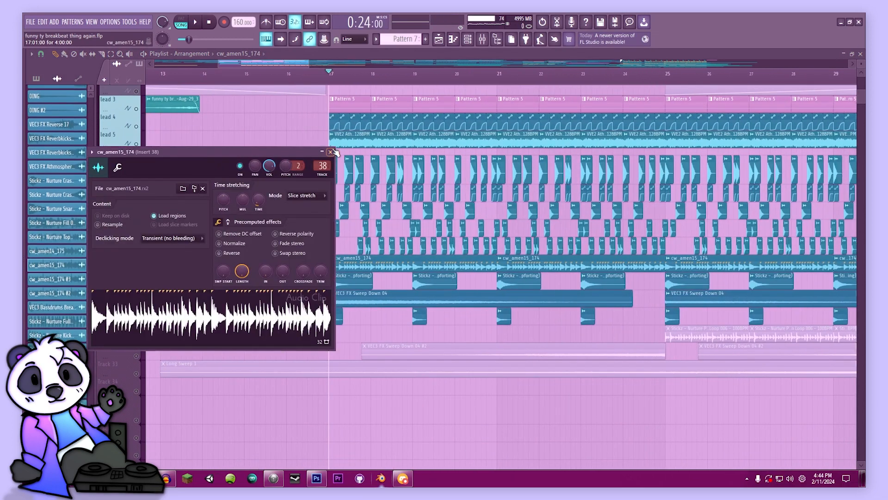
pyautogui.click(334, 152)
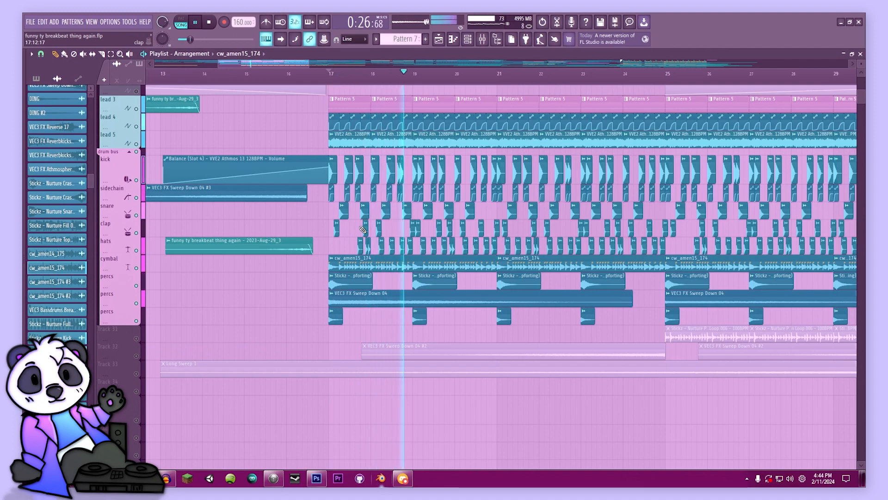
pyautogui.scroll(2, 352, 227)
pyautogui.press('space')
pyautogui.scroll(2, 342, 225)
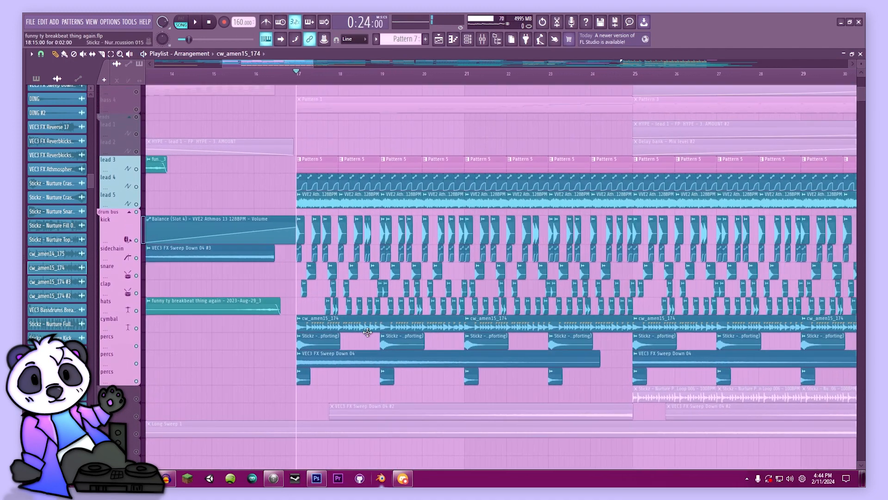
# - Examine mixer Insert 38, which the cw_amen15_174 clip is routed to, and return to the playlist
pyautogui.doubleClick(296, 323)
pyautogui.click(485, 40)
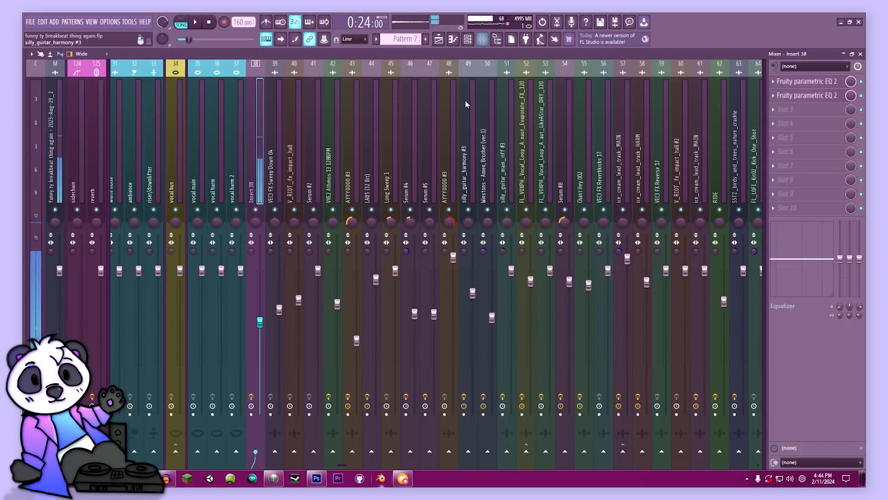
pyautogui.scroll(6, 465, 99)
pyautogui.click(438, 41)
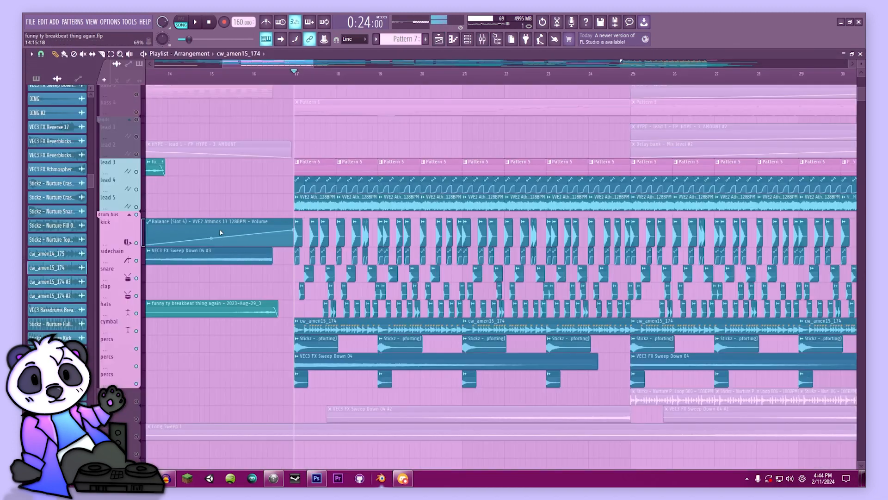
# - Reopen the cw_amen15_174 sample settings and browse to the REX2 folder in SAMPLES > Amen Breaks Compilation > Amen Breaks Volume 1
pyautogui.doubleClick(356, 333)
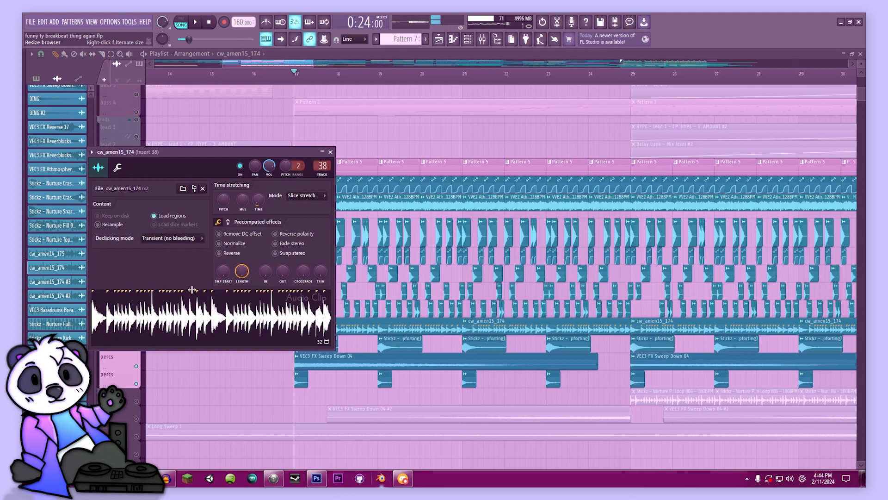
pyautogui.hotkey('alt', 'F8')
pyautogui.rightClick(92, 257)
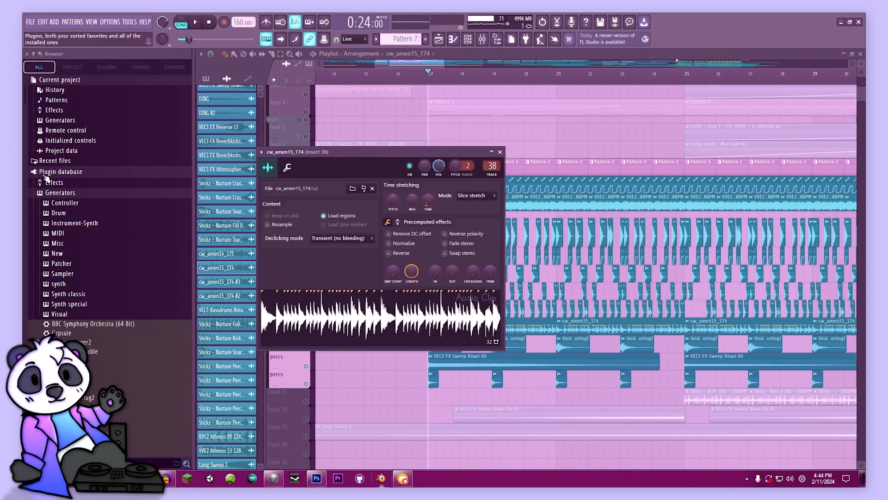
pyautogui.click(44, 174)
pyautogui.scroll(-8, 110, 213)
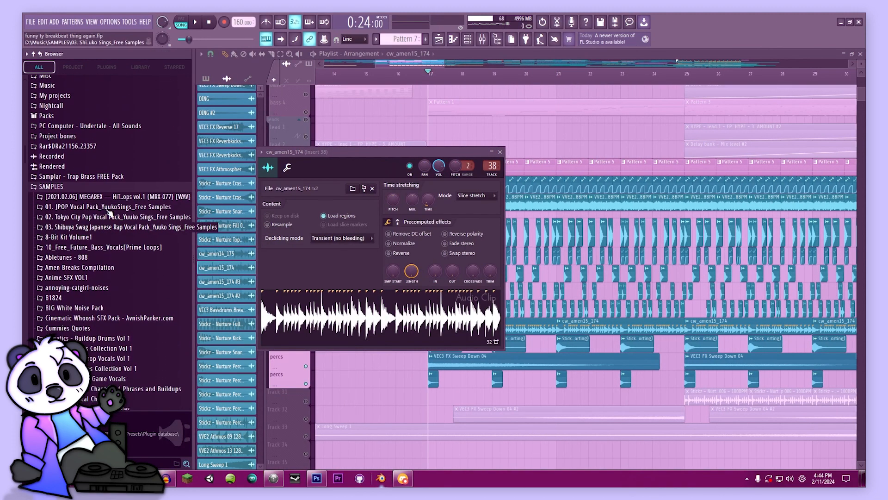
pyautogui.scroll(-3, 110, 212)
pyautogui.click(109, 211)
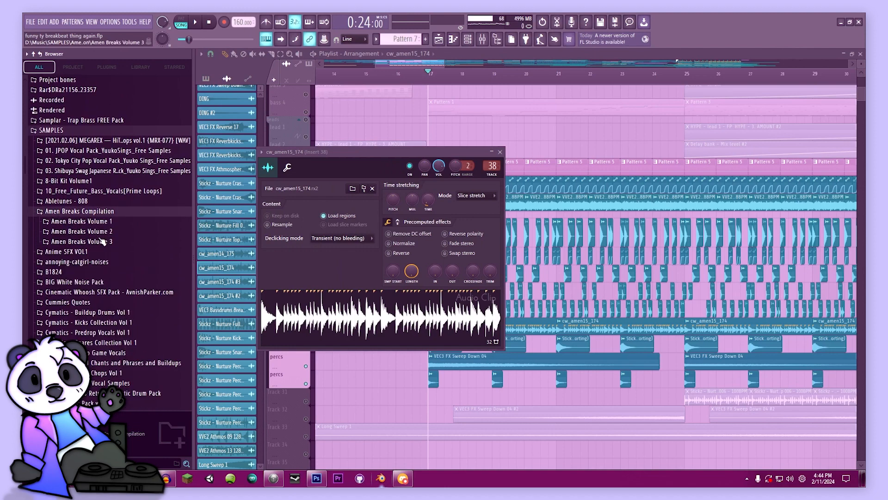
pyautogui.click(75, 222)
pyautogui.click(92, 231)
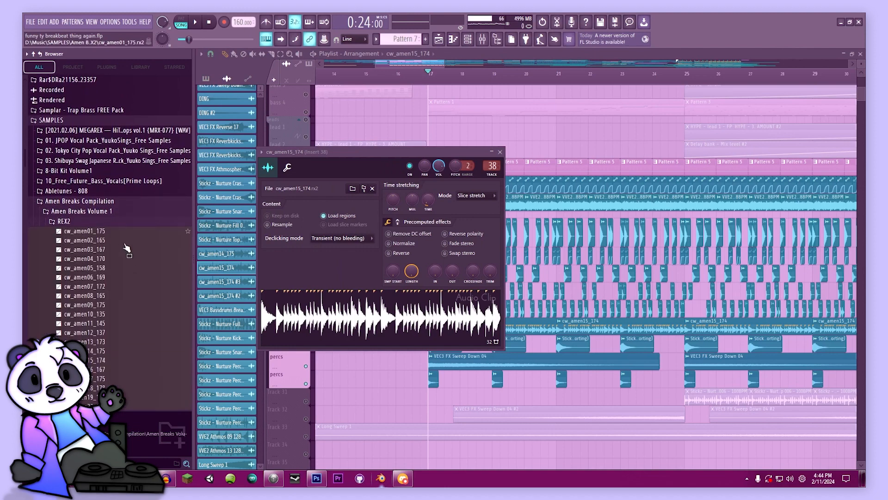
pyautogui.scroll(-3, 111, 231)
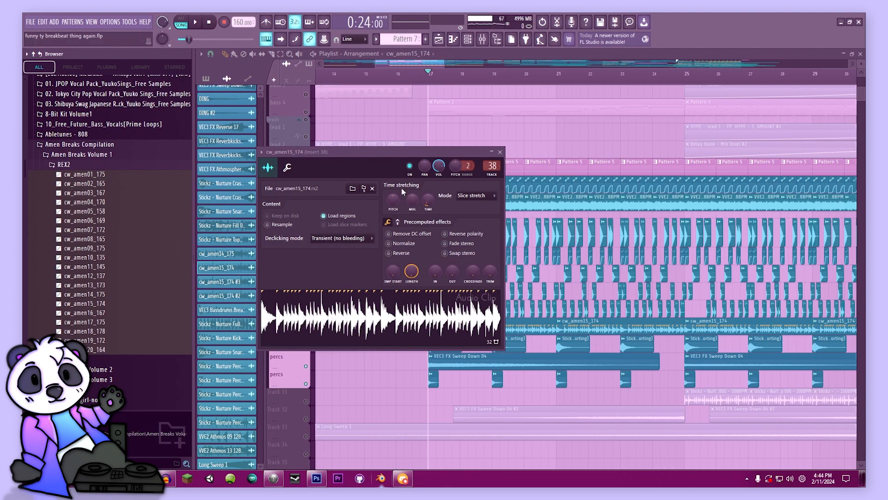
# - Close the sample settings and compare the drums with the cymbal track muted and unmuted during playback
pyautogui.click(500, 152)
pyautogui.press('space')
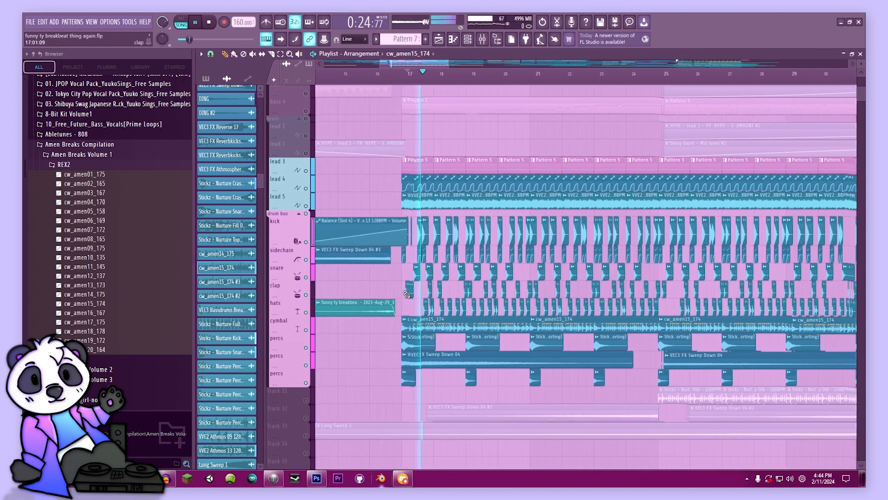
pyautogui.click(307, 329)
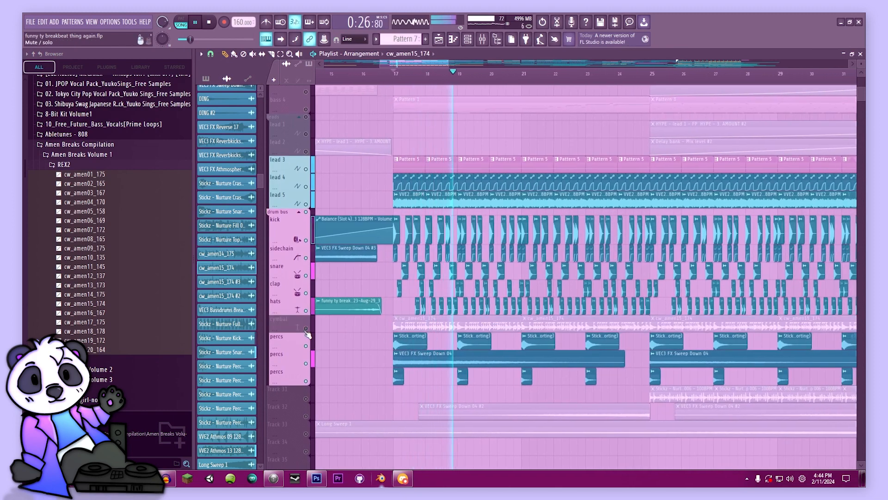
pyautogui.click(306, 329)
pyautogui.press('space')
# - Isolate the hats and clap tracks and play them from bar 17
pyautogui.rightClick(306, 310)
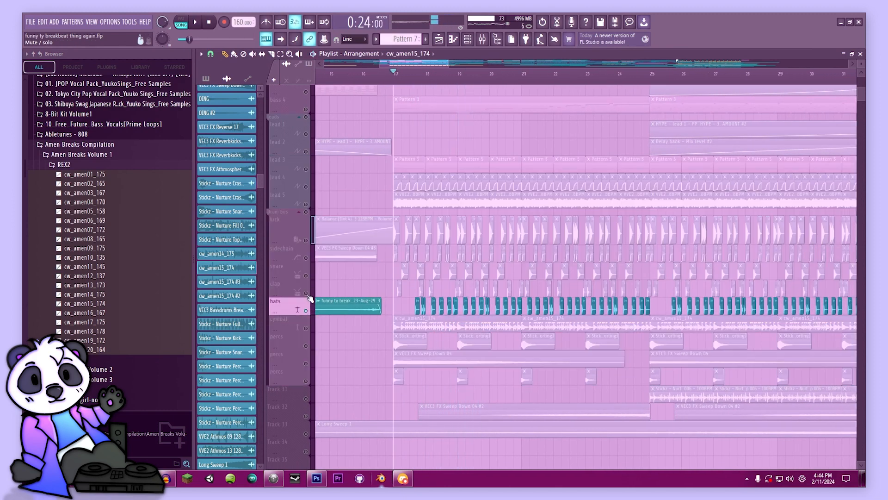
pyautogui.click(307, 293)
pyautogui.click(306, 329)
pyautogui.press('space')
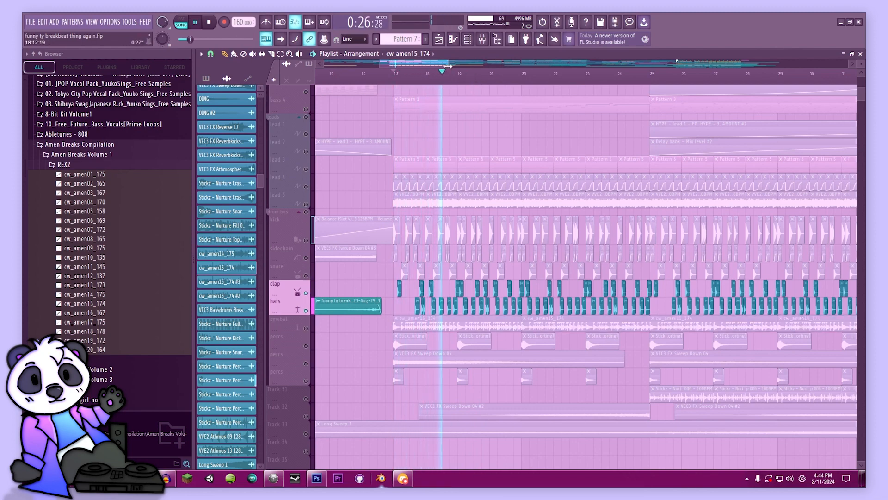
pyautogui.moveTo(448, 63); pyautogui.dragTo(418, 100)
pyautogui.moveTo(428, 243); pyautogui.dragTo(392, 213)
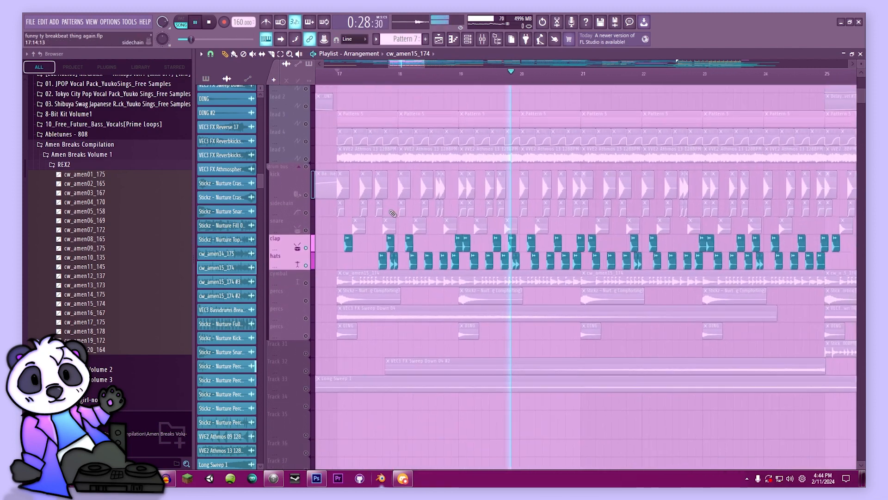
# - Add the sidechain, kick and snare tracks to the isolated clap and hats playback
pyautogui.click(306, 212)
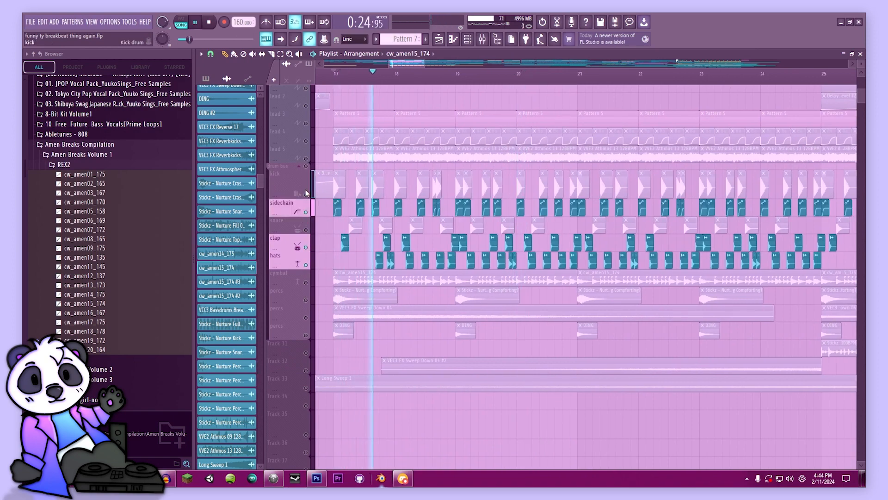
pyautogui.click(305, 190)
pyautogui.click(502, 151)
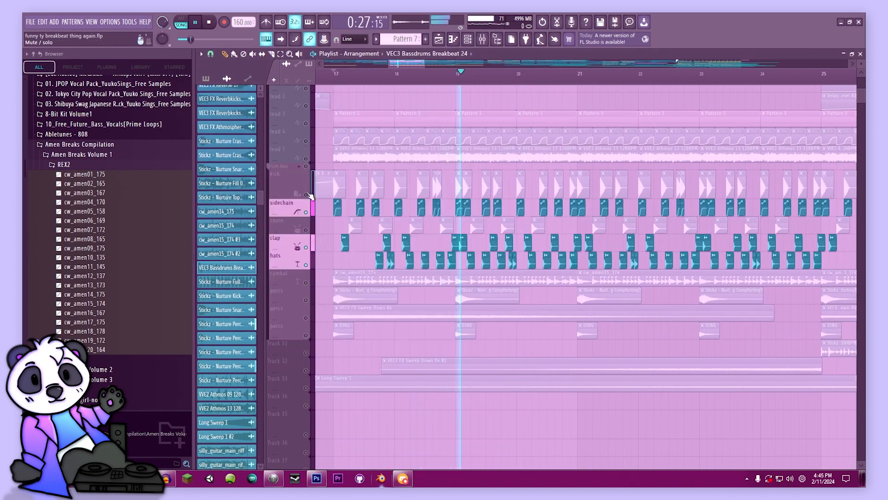
pyautogui.click(306, 195)
pyautogui.click(306, 230)
pyautogui.moveTo(353, 306); pyautogui.dragTo(355, 325)
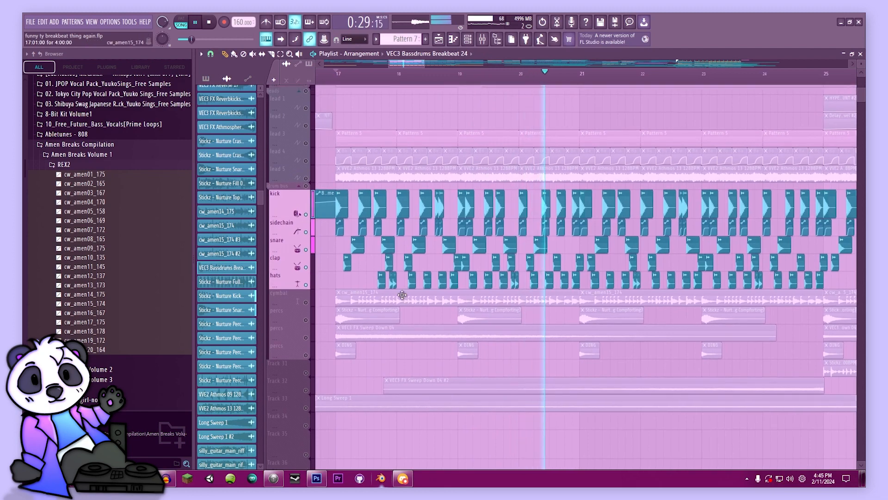
pyautogui.moveTo(437, 329); pyautogui.dragTo(444, 372)
# - Inspect the sample settings of the Stickz - Nurture Kick 011 - D# clip on the kick track
pyautogui.click(389, 248)
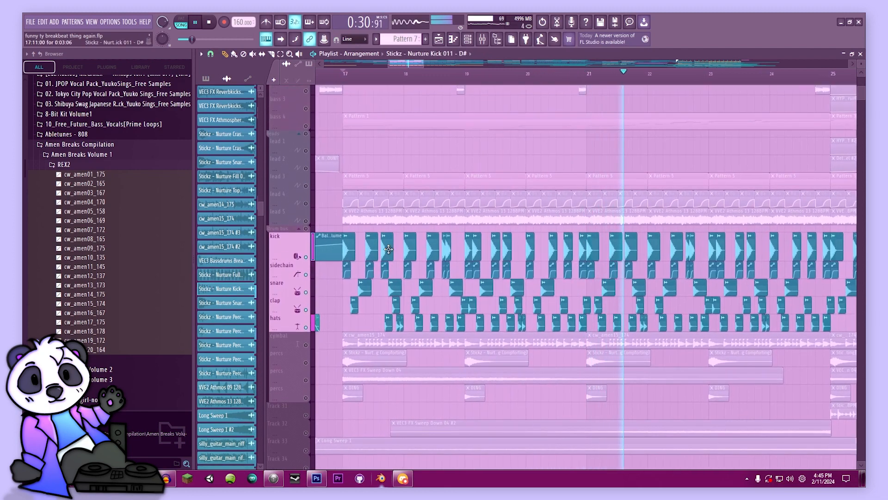
pyautogui.doubleClick(388, 249)
pyautogui.click(503, 152)
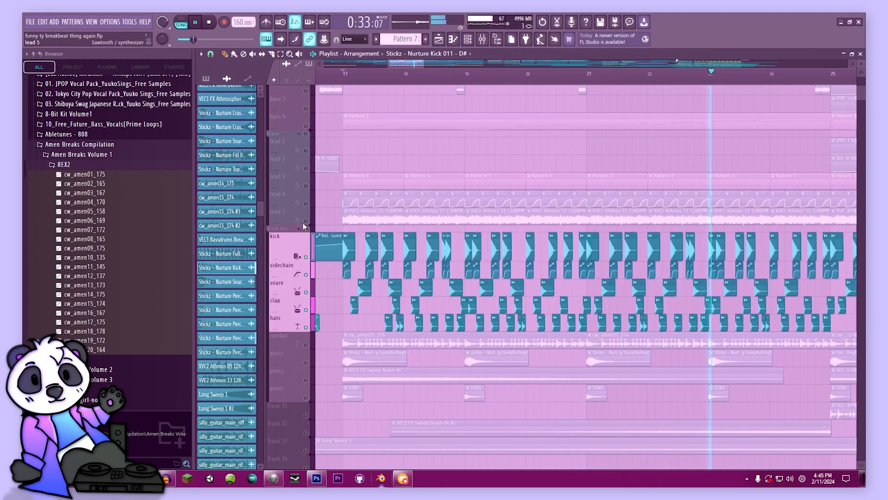
# - Isolate the lead 4 and lead 5 tracks and inspect the VVE2 Athmos 13 128BPM clip's sample settings
pyautogui.press('space')
pyautogui.rightClick(306, 221)
pyautogui.click(306, 203)
pyautogui.click(373, 215)
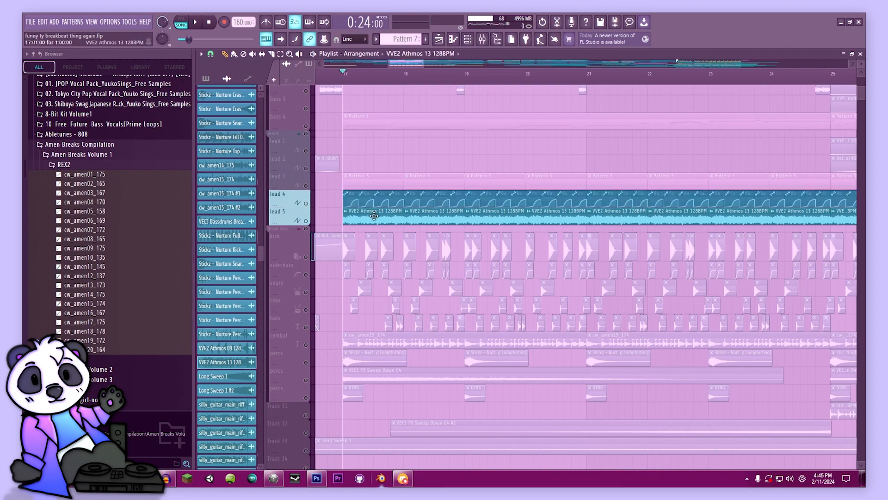
pyautogui.doubleClick(373, 215)
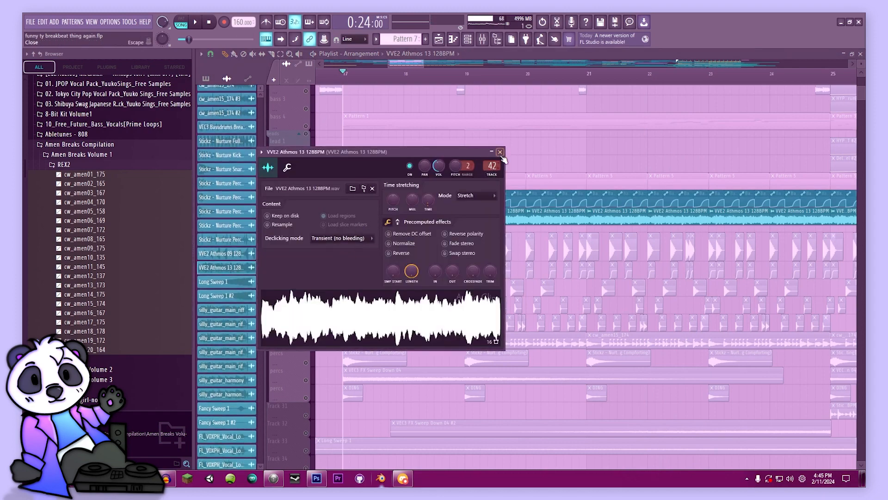
pyautogui.click(499, 152)
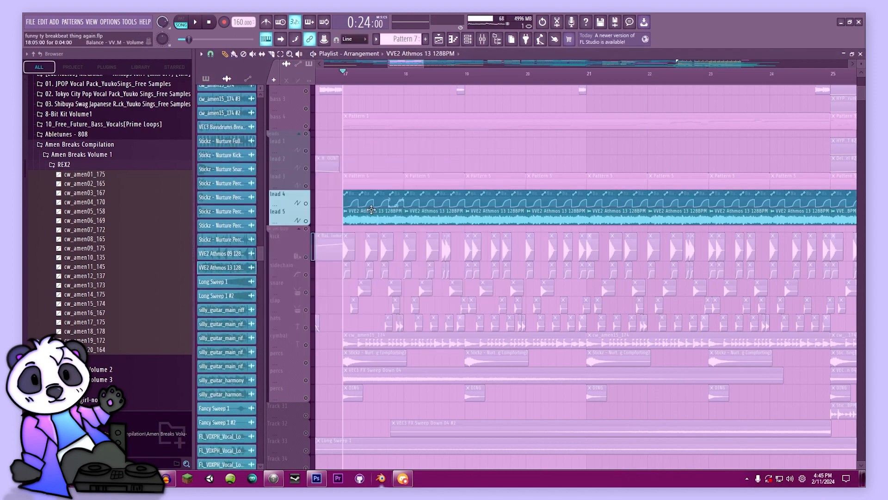
# - Inspect the VVE2 Athmos 13 128BPM volume automation curve on the lead 4 track and listen to its effect
pyautogui.click(353, 191)
pyautogui.doubleClick(363, 193)
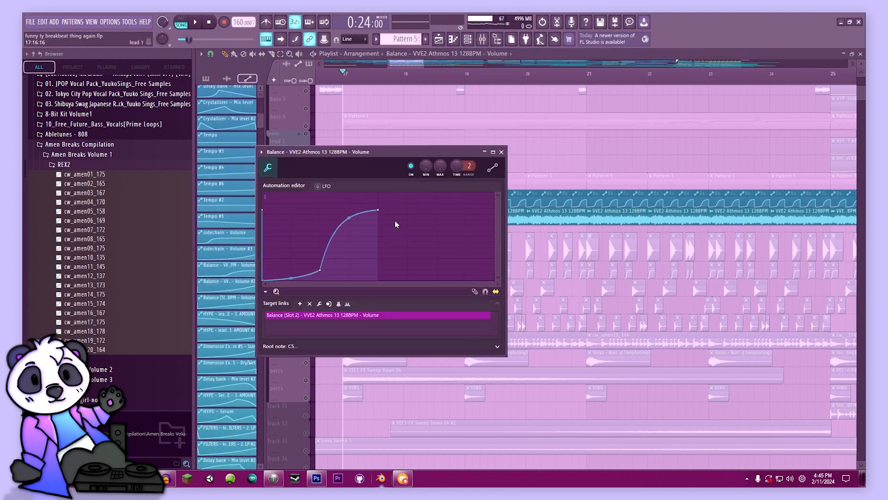
pyautogui.click(501, 151)
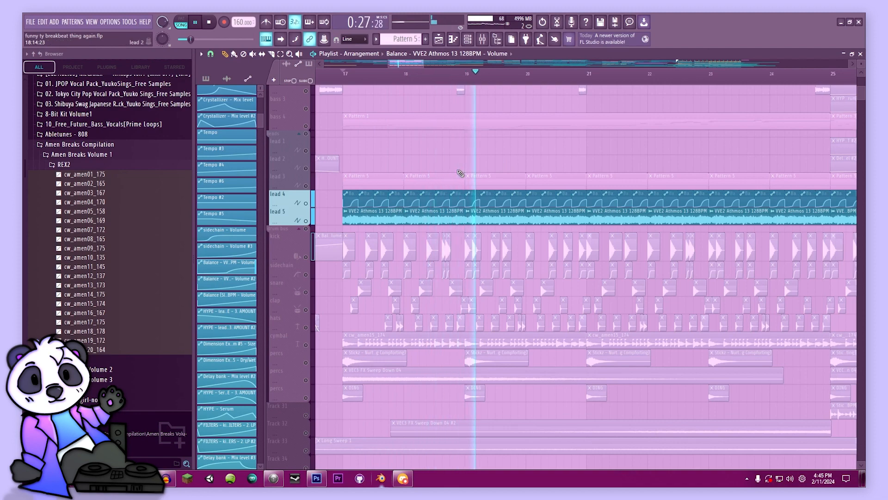
pyautogui.press('space')
# - Solo the lead 3 track and play it from bar 17
pyautogui.rightClick(306, 185)
pyautogui.press('space')
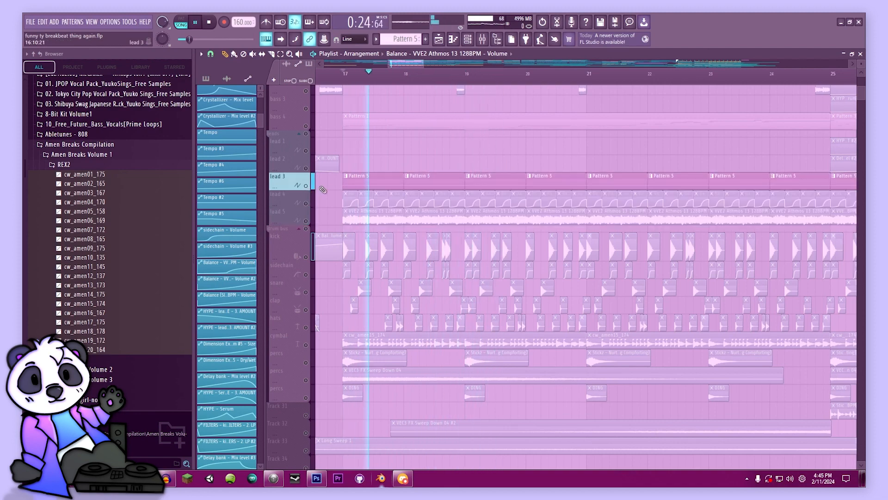
pyautogui.press('space')
# - Open Pattern 5 with its Serum #2 instrument and audition the sound with several test notes and pattern playback
pyautogui.doubleClick(375, 185)
pyautogui.click(467, 40)
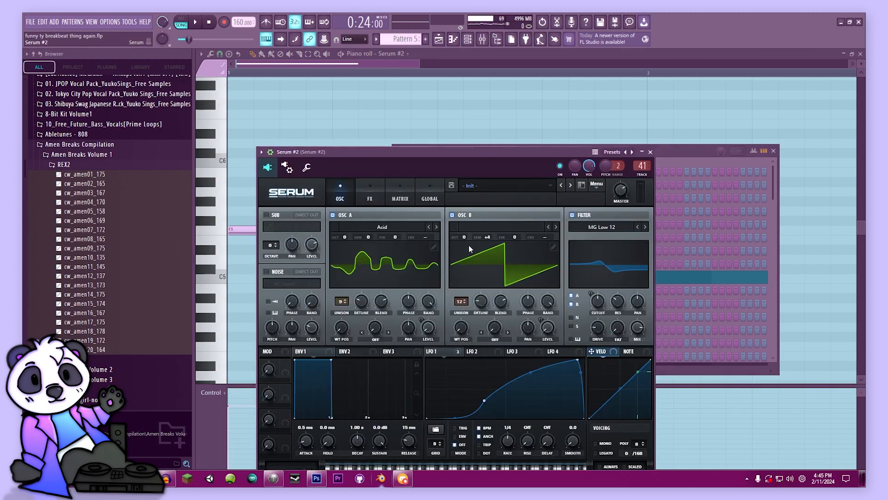
pyautogui.press('z')
pyautogui.press('v')
pyautogui.press('n')
pyautogui.press('w')
pyautogui.press('space')
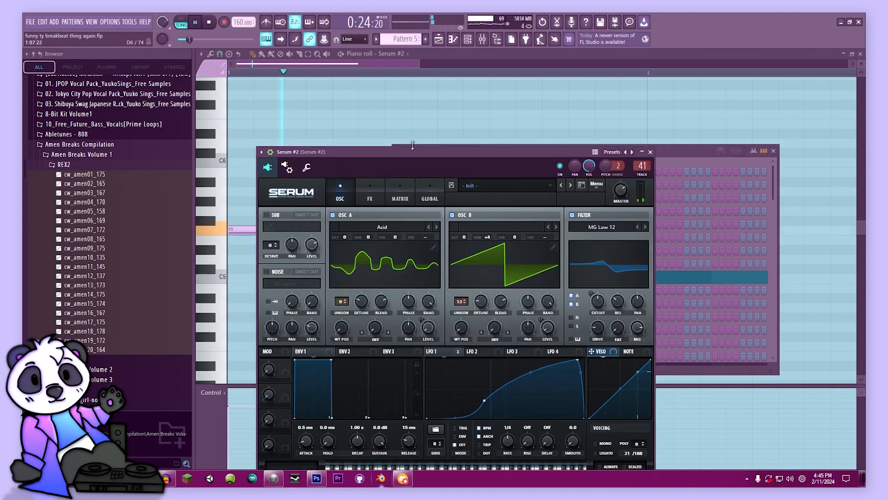
# - Bring the whole Serum #2 window into view and examine its oscillator and effects pages during playback
pyautogui.moveTo(413, 156); pyautogui.dragTo(414, 101)
pyautogui.click(368, 143)
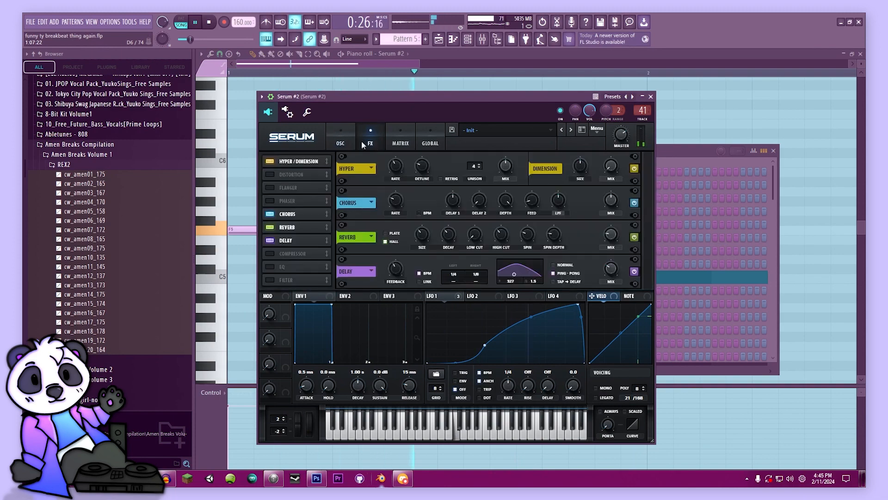
pyautogui.click(341, 140)
pyautogui.click(372, 134)
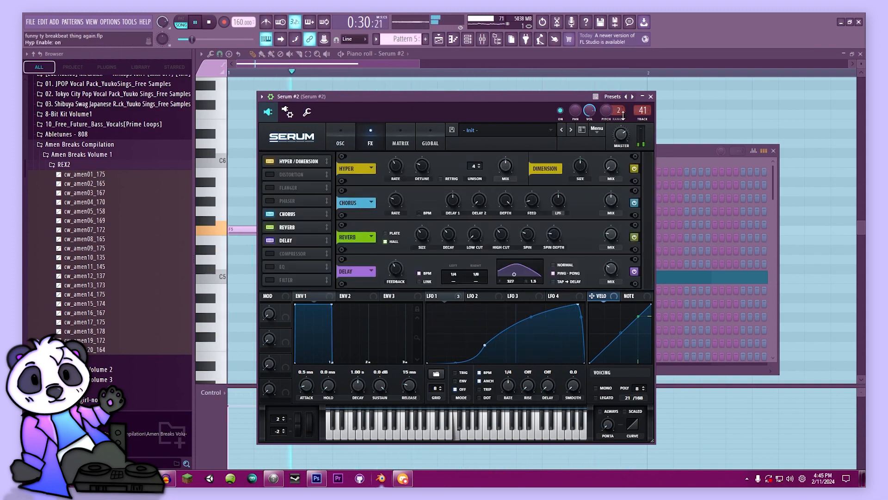
# - Close Serum #2, return to the playlist and play the section with all tracks active
pyautogui.click(651, 97)
pyautogui.click(438, 38)
pyautogui.press('space')
pyautogui.scroll(3, 404, 258)
pyautogui.press('space')
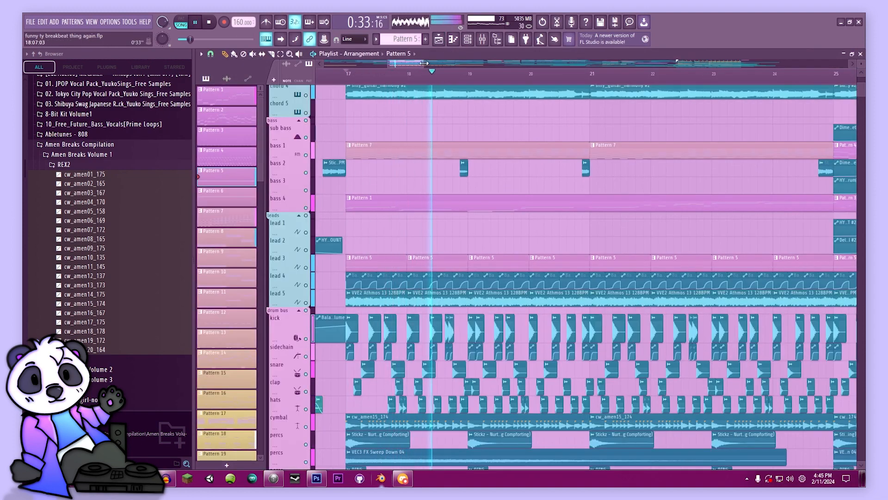
# - Stop playback and open the sample settings of the Stickz - Nurture Percussion Loop 006 clip at bar 25 on Track 31
pyautogui.scroll(-2, 543, 129)
pyautogui.moveTo(563, 248); pyautogui.dragTo(524, 166)
pyautogui.moveTo(643, 145); pyautogui.dragTo(419, 119)
pyautogui.press('space')
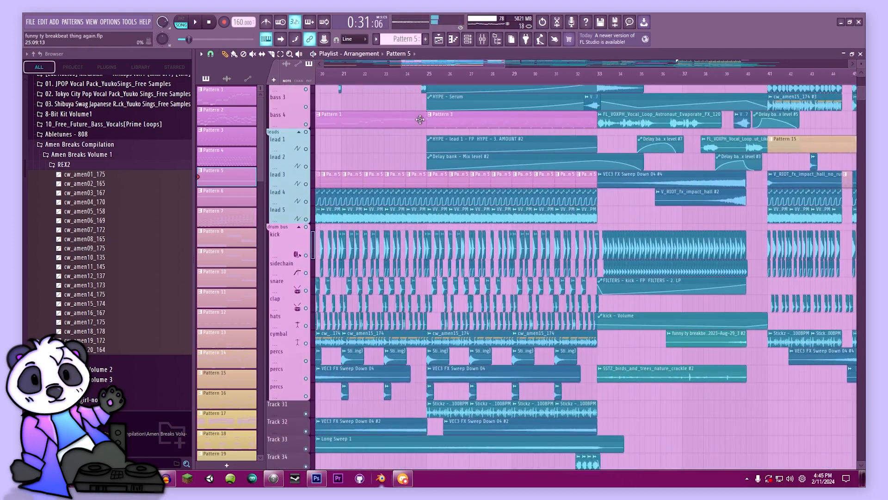
pyautogui.doubleClick(462, 409)
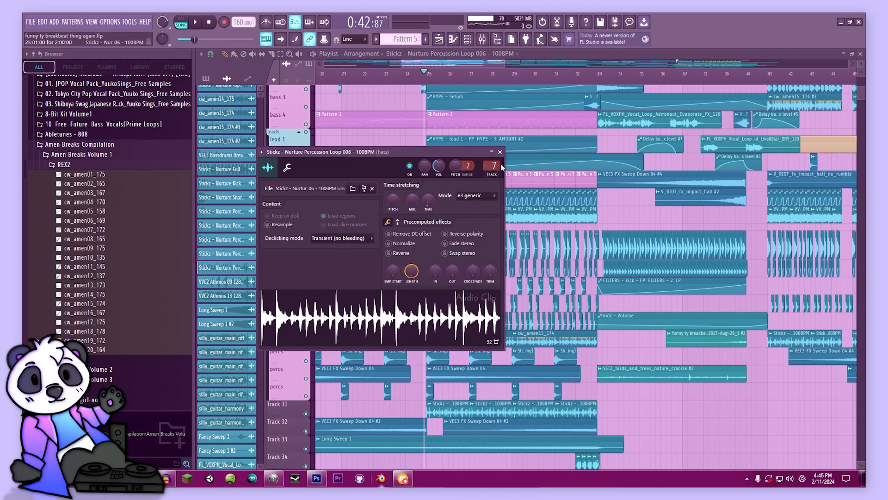
# - Audition the percussion loop on Track 31 in solo, then play the section with all tracks active
pyautogui.rightClick(305, 414)
pyautogui.rightClick(306, 414)
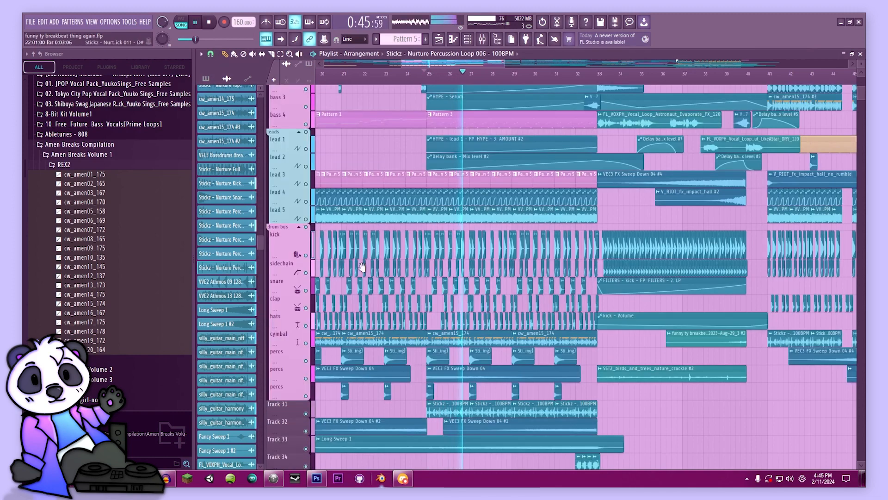
pyautogui.scroll(5, 563, 150)
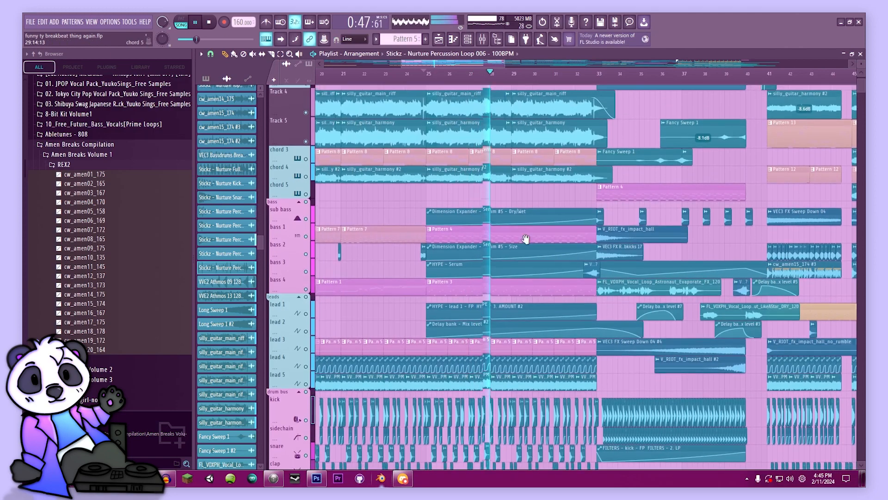
# - Solo the bass 4 track and open its Pattern 3 in the piano roll to examine the Serum #7 notes during playback
pyautogui.scroll(2, 564, 150)
pyautogui.rightClick(304, 242)
pyautogui.click(308, 327)
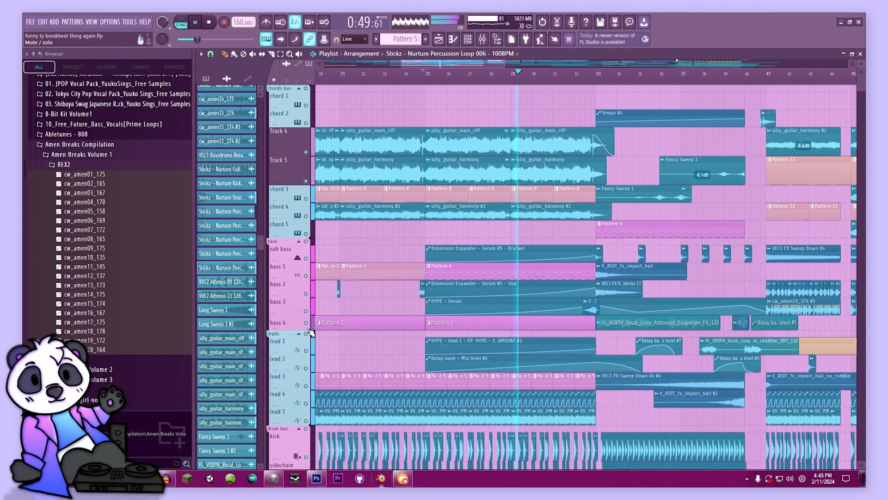
pyautogui.rightClick(306, 324)
pyautogui.doubleClick(474, 321)
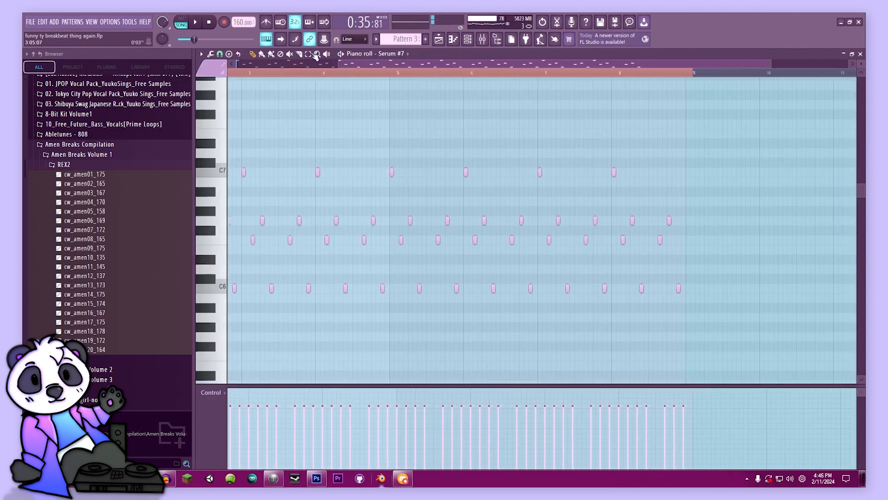
pyautogui.click(247, 74)
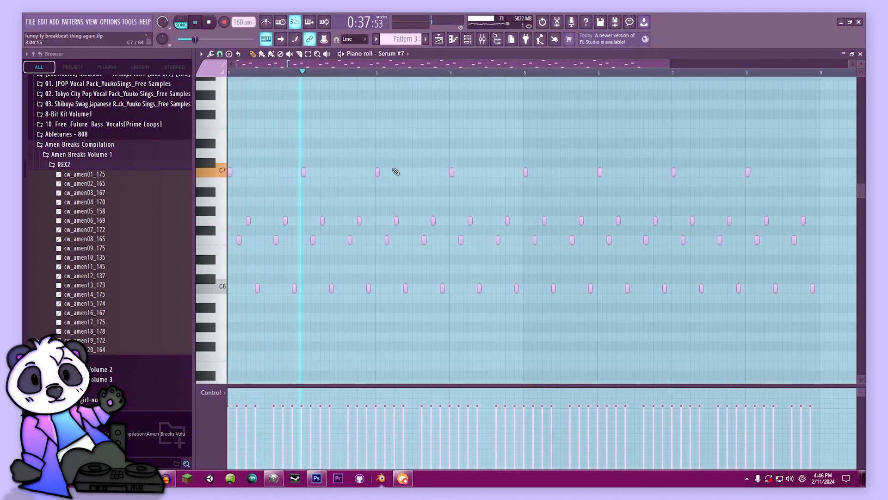
# - Look over the bass and lead channels in the mixer, then return to the playlist
pyautogui.click(482, 39)
pyautogui.scroll(-10, 520, 139)
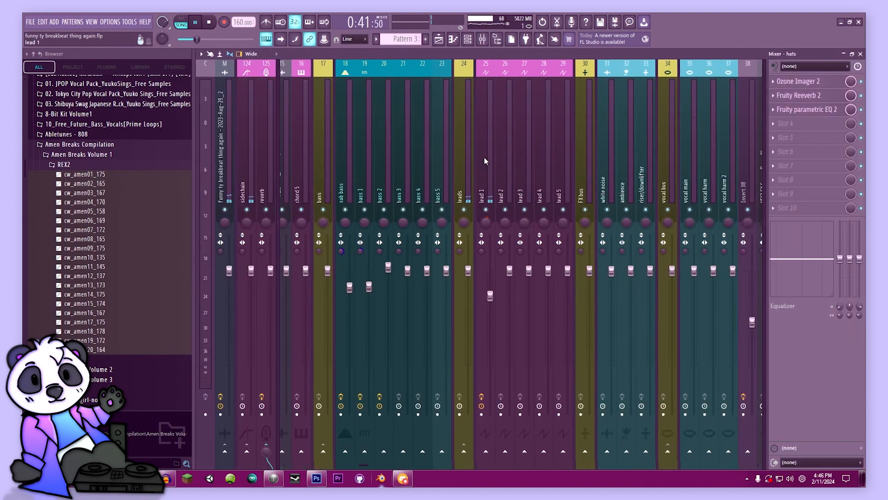
pyautogui.click(439, 39)
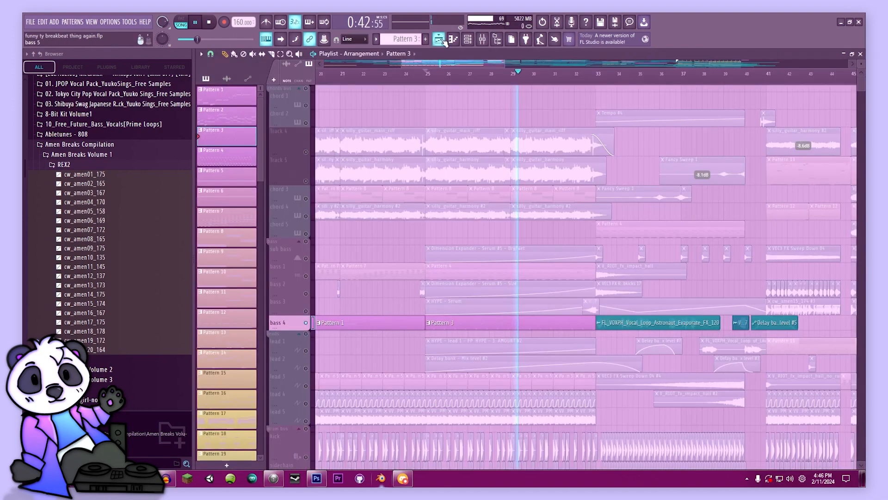
# - Unmute bass 2, bass 3, sub bass, lead 1 and lead 2 alongside bass 4 and play the section from bar 25
pyautogui.click(306, 311)
pyautogui.click(306, 293)
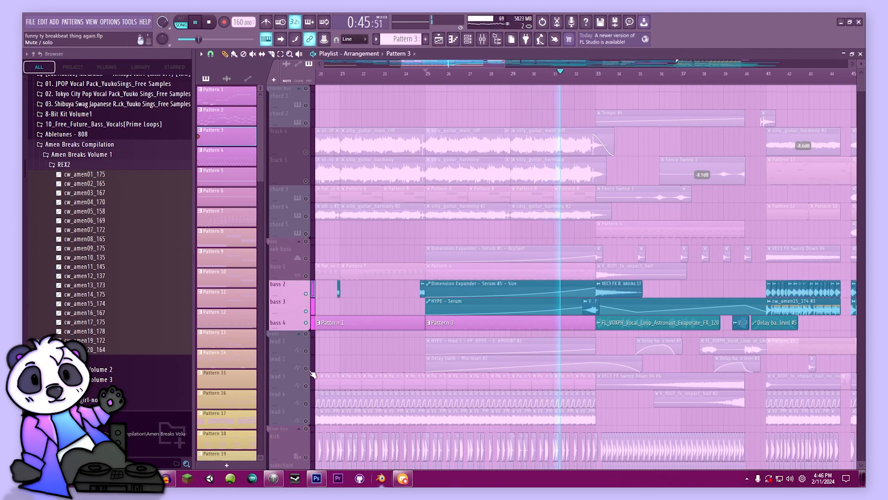
pyautogui.click(307, 368)
pyautogui.press('space')
pyautogui.click(307, 258)
pyautogui.press('space')
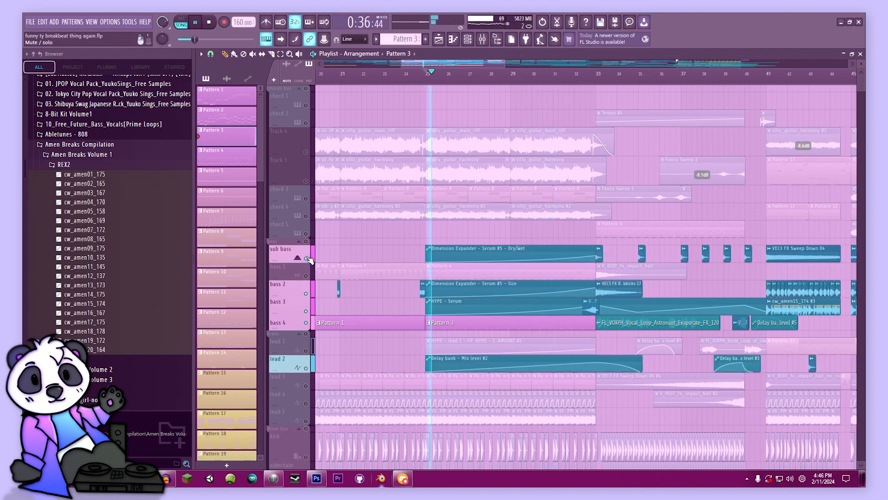
pyautogui.click(306, 350)
pyautogui.scroll(-5, 423, 319)
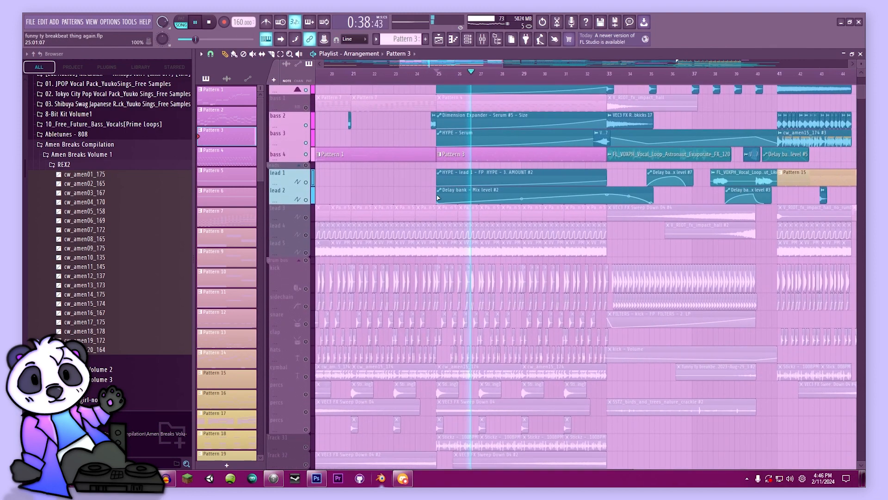
pyautogui.scroll(5, 416, 323)
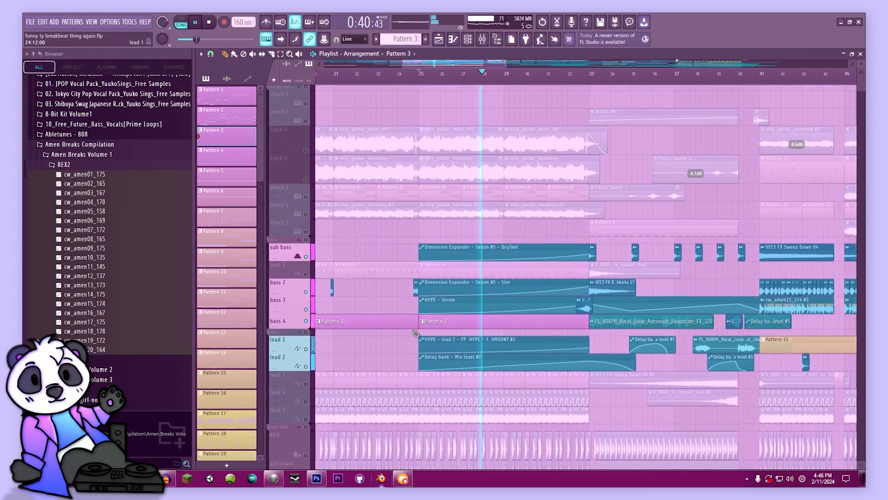
# - Play the section with the automation clips on Tracks 36 and 37 also active, then stop playback and restore all tracks
pyautogui.scroll(-10, 498, 320)
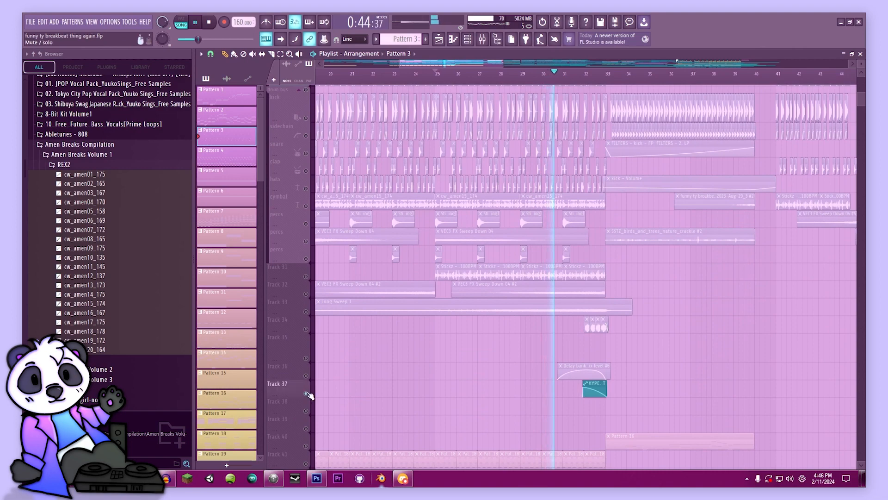
pyautogui.scroll(-3, 390, 344)
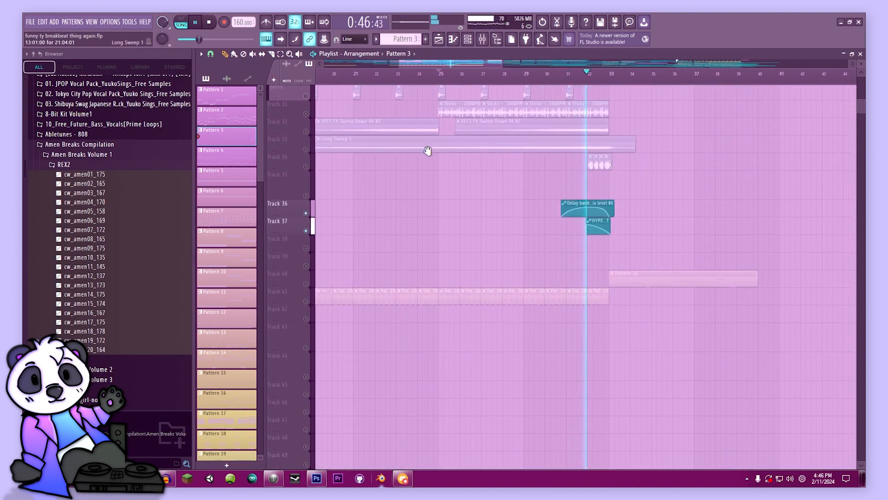
pyautogui.scroll(14, 379, 291)
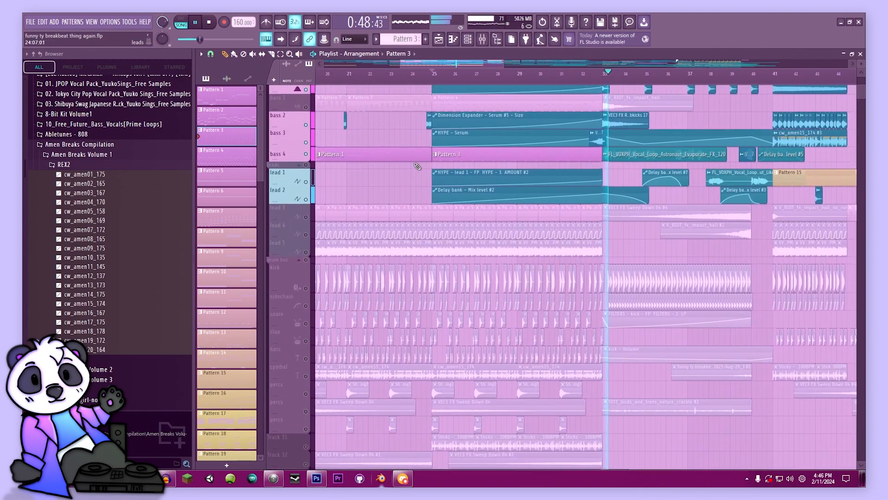
pyautogui.press('space')
pyautogui.scroll(6, 310, 195)
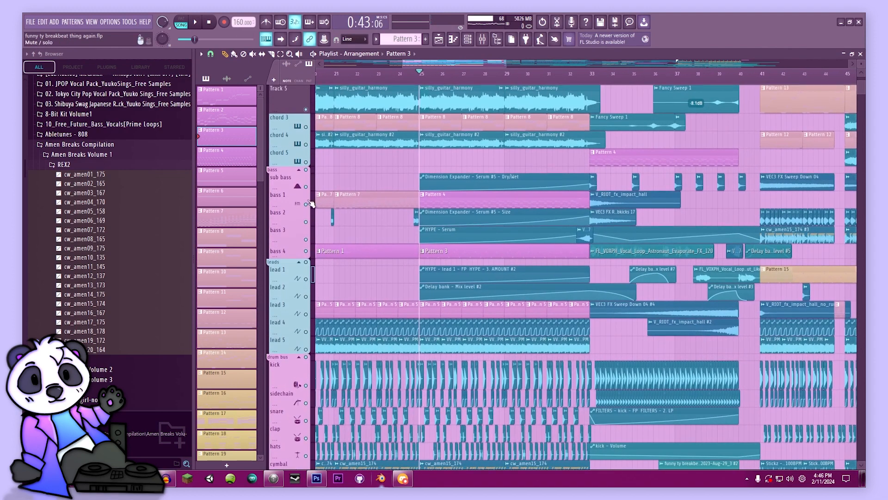
# - Solo the bass 1 track and examine Pattern 4's LABS (32 Bit) notes and channel rack during playback
pyautogui.press('space')
pyautogui.doubleClick(424, 202)
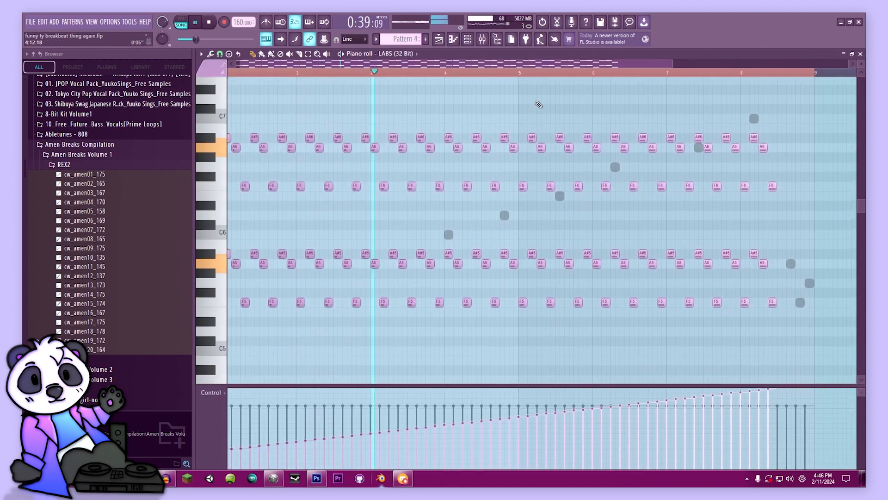
pyautogui.press('F6')
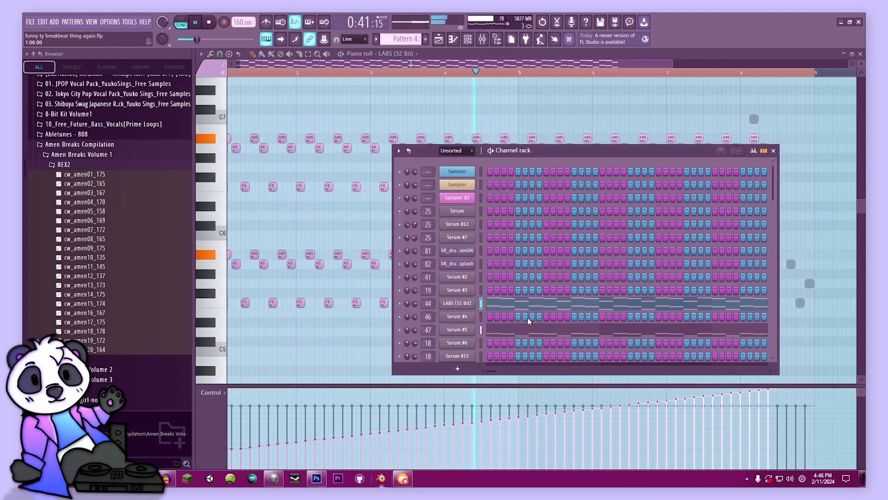
pyautogui.press('F5')
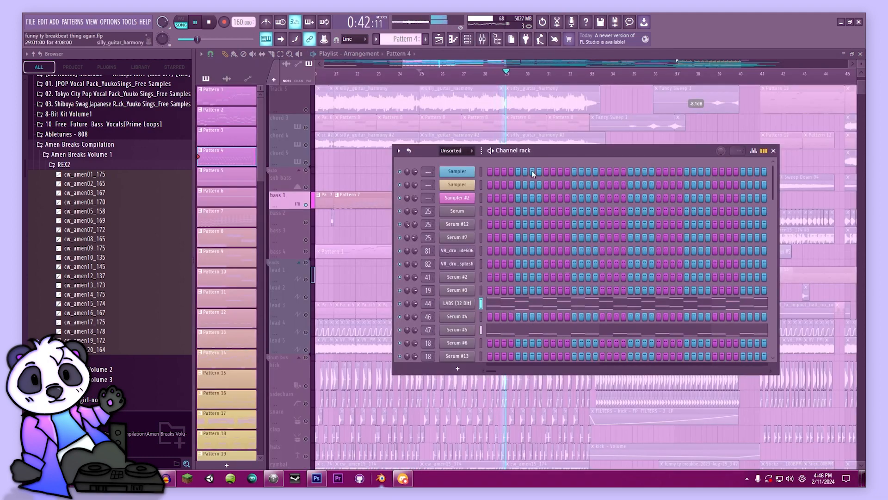
# - Open Pattern 4's Serum #5 notes and the whole synth window, and audition the sound with test notes
pyautogui.click(546, 334)
pyautogui.press('space')
pyautogui.press('F6')
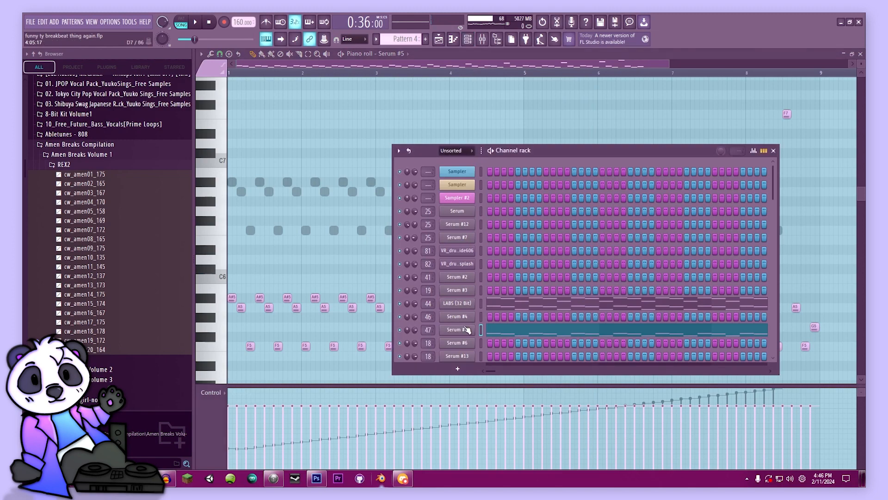
pyautogui.press('b')
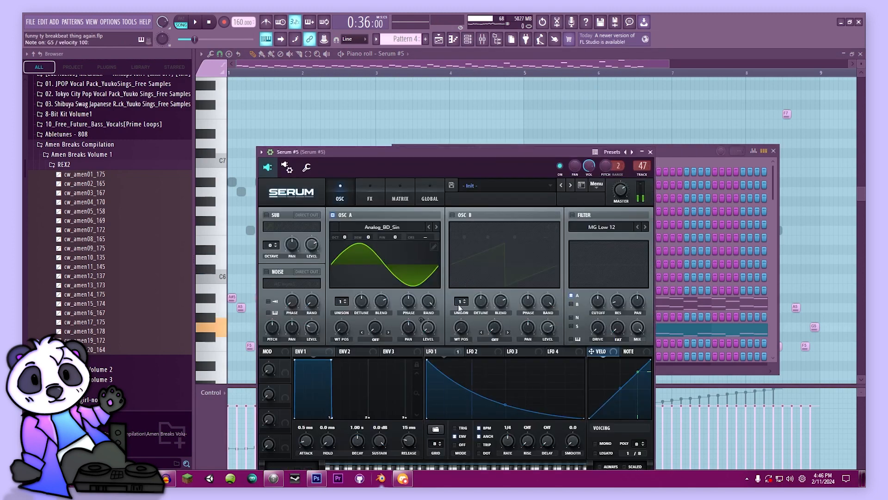
pyautogui.moveTo(396, 151); pyautogui.dragTo(449, 75)
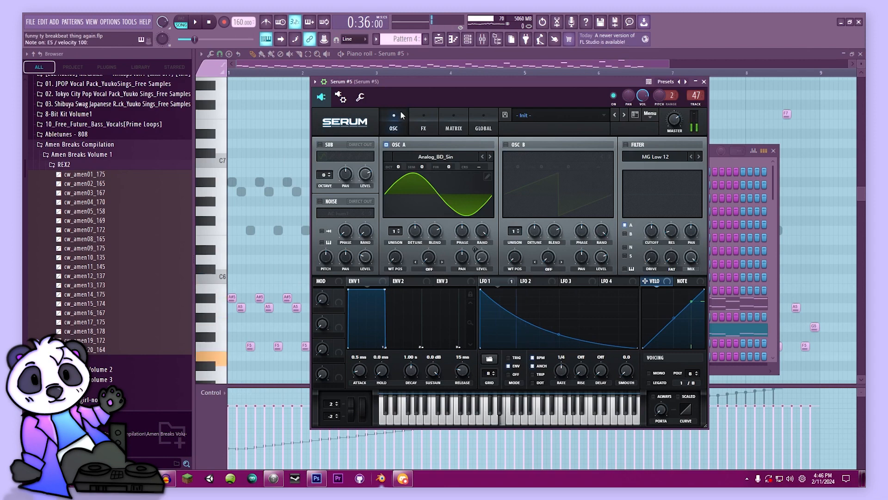
# - Close Serum #5 and the channel rack, and return to the playlist to play the soloed bass 1 track
pyautogui.click(704, 82)
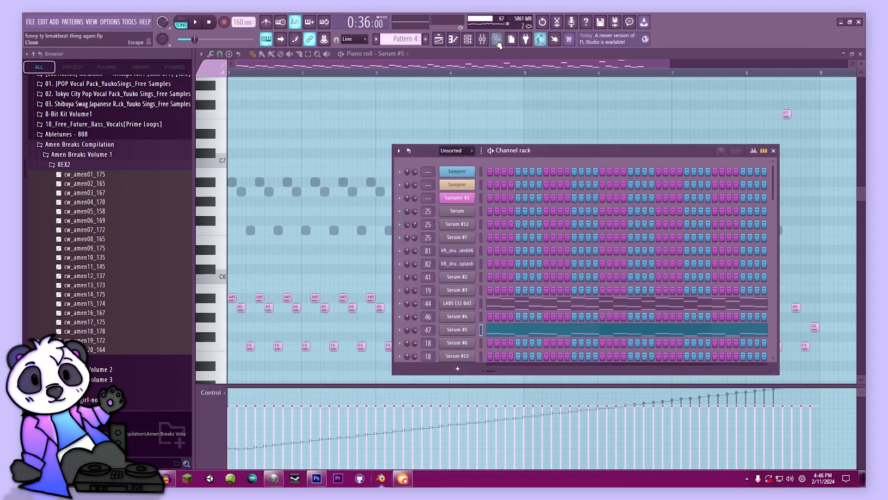
pyautogui.press('F6')
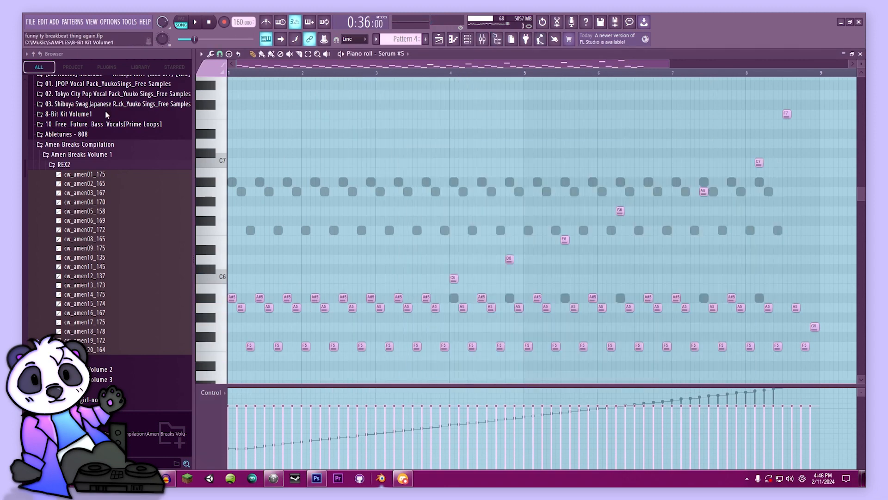
pyautogui.click(438, 41)
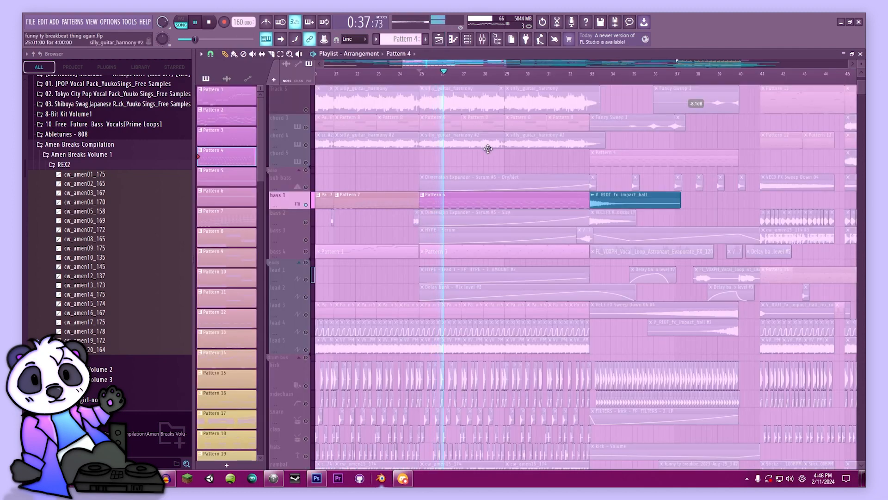
# - Solo the chord 3 track and open its Pattern 8 notes with the Serum #6 instrument
pyautogui.moveTo(482, 167); pyautogui.dragTo(489, 259)
pyautogui.moveTo(469, 81); pyautogui.dragTo(433, 84)
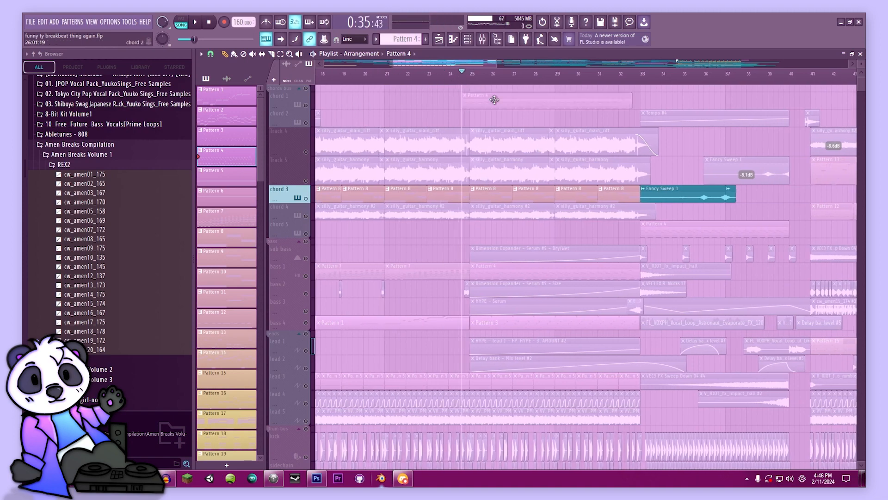
pyautogui.doubleClick(496, 199)
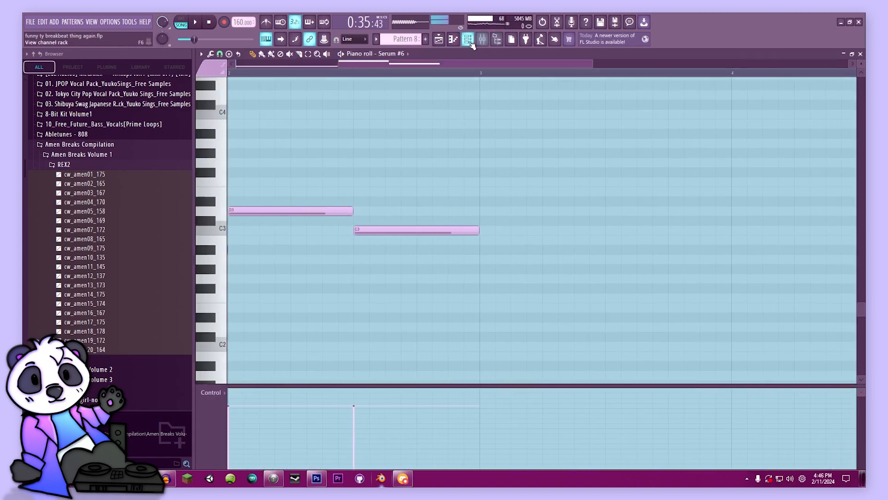
pyautogui.click(467, 39)
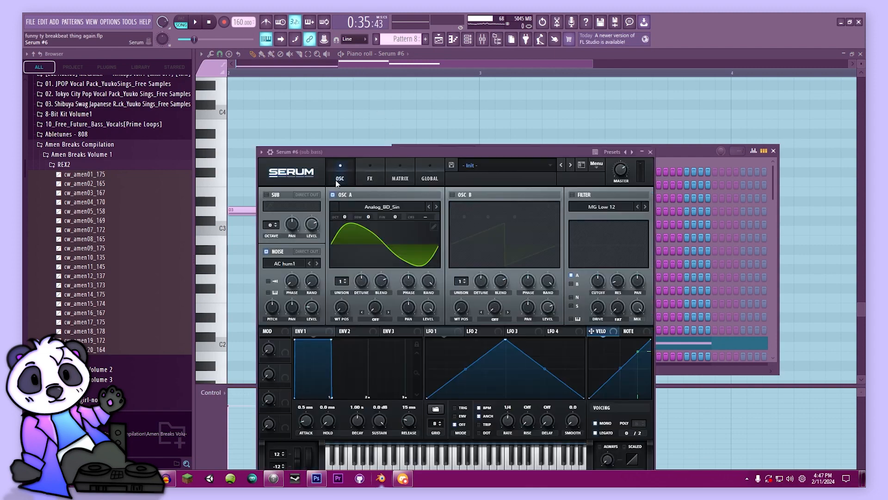
# - Audition Serum #6's AC hum1 noise layer, bring the whole window into view and examine its distortion effect
pyautogui.click(272, 252)
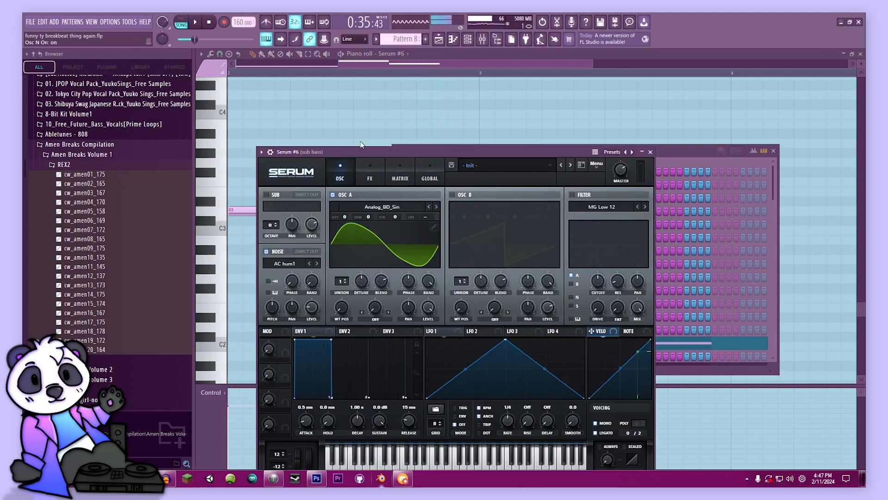
pyautogui.moveTo(361, 151); pyautogui.dragTo(397, 121)
pyautogui.click(405, 144)
pyautogui.click(375, 144)
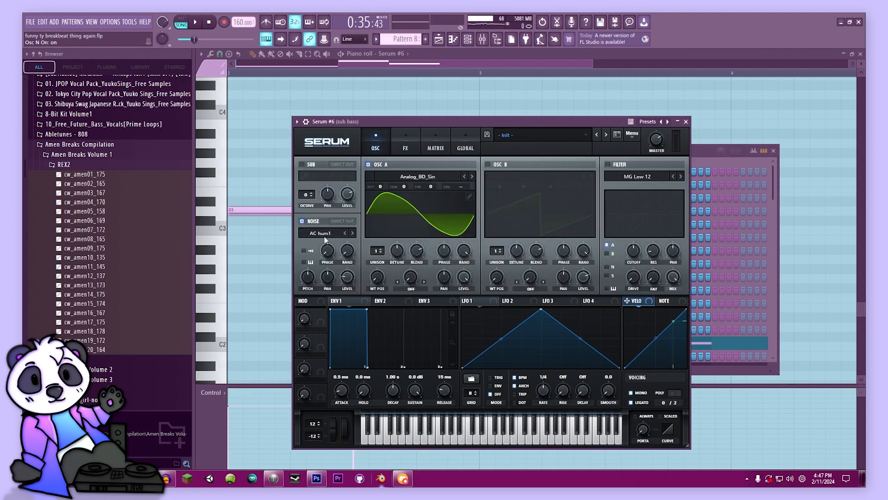
pyautogui.click(406, 143)
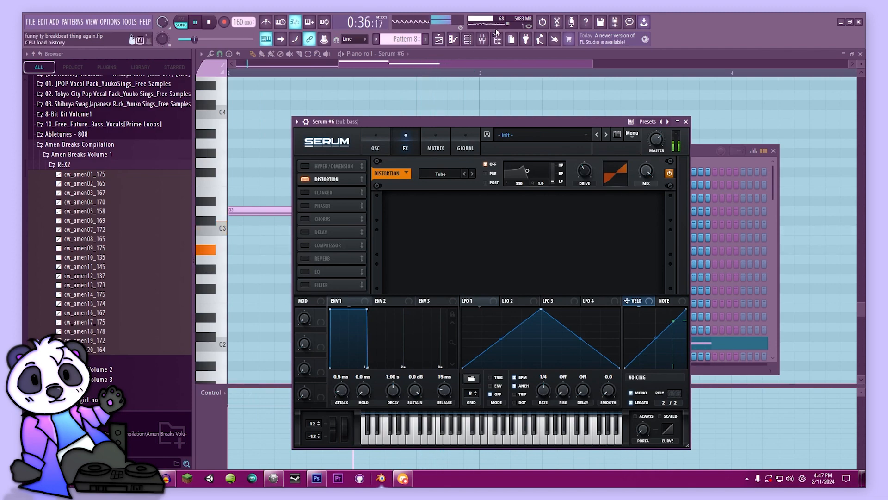
# - Show the sub bass channel in the mixer and inspect its Fruity parametric EQ 2 during playback
pyautogui.click(482, 39)
pyautogui.hscroll(-3, 509, 173)
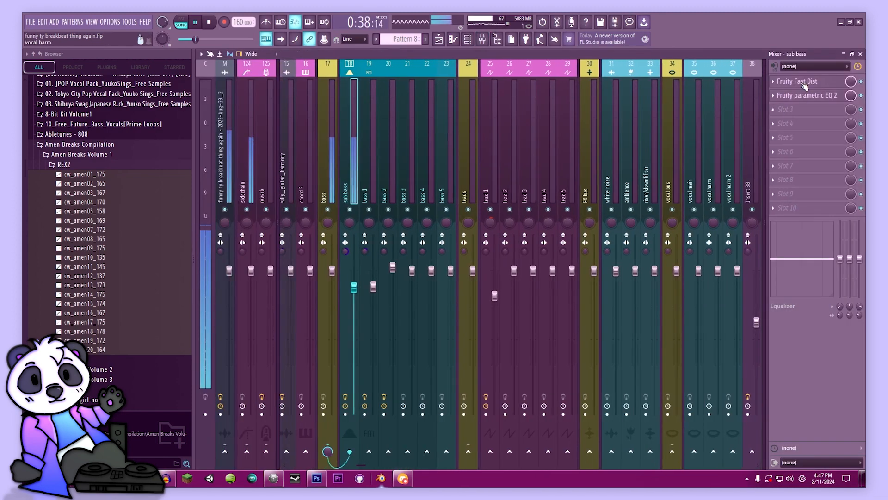
pyautogui.click(813, 95)
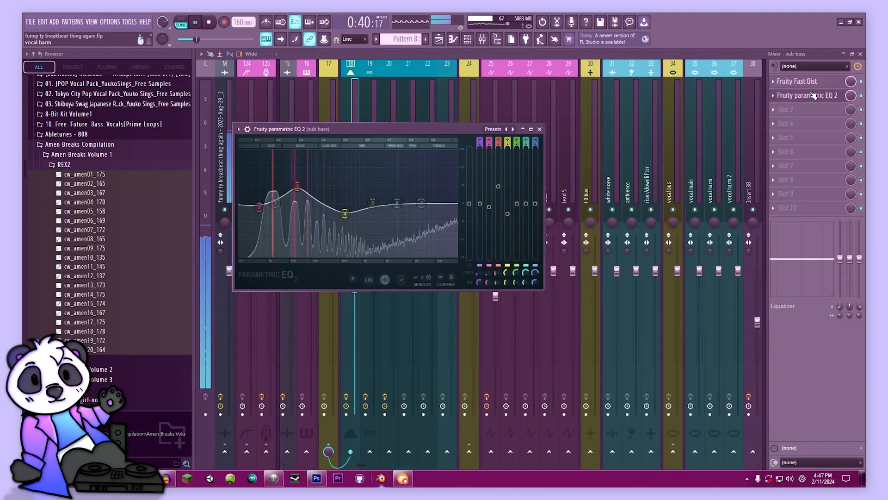
pyautogui.click(813, 95)
# - Reopen the Serum #6 window, reposition it and check the sub bass with its noise oscillator switched off
pyautogui.click(471, 38)
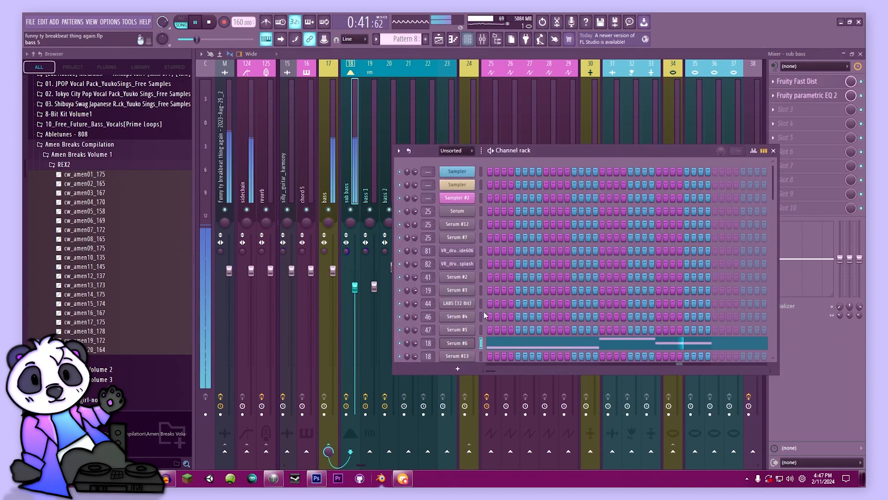
pyautogui.click(468, 346)
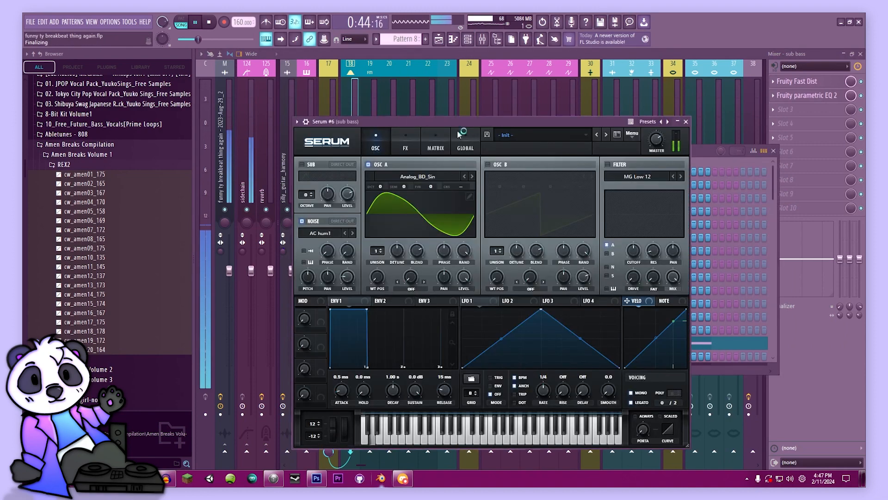
pyautogui.moveTo(448, 116); pyautogui.dragTo(487, 113)
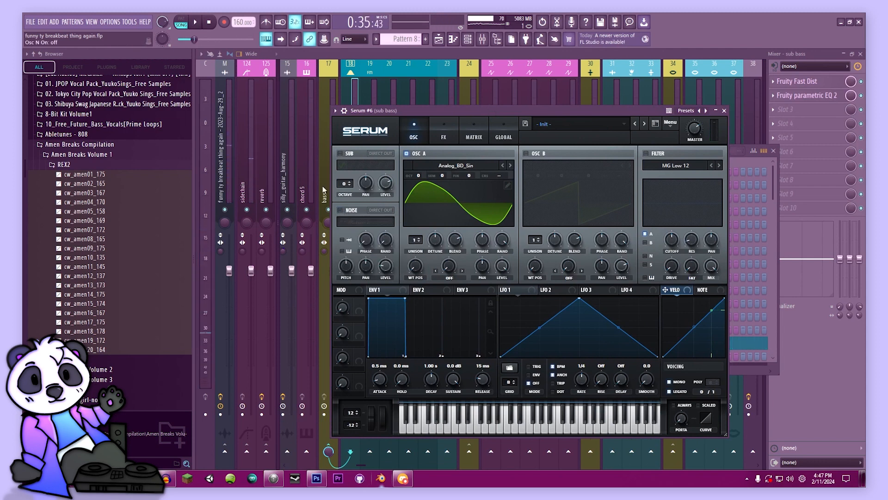
# - Play the song with the sub bass noise layer on, close the Serum #6 window and go back to the playlist
pyautogui.press('space')
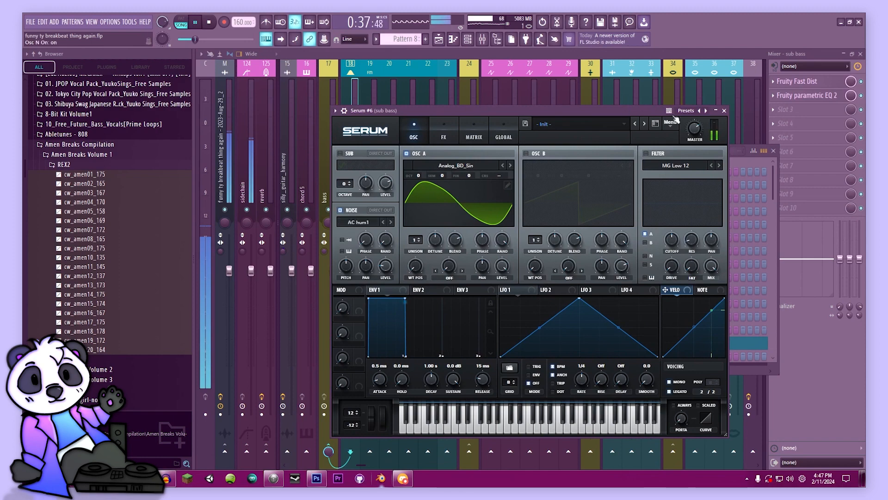
pyautogui.click(724, 111)
pyautogui.click(773, 150)
pyautogui.click(439, 39)
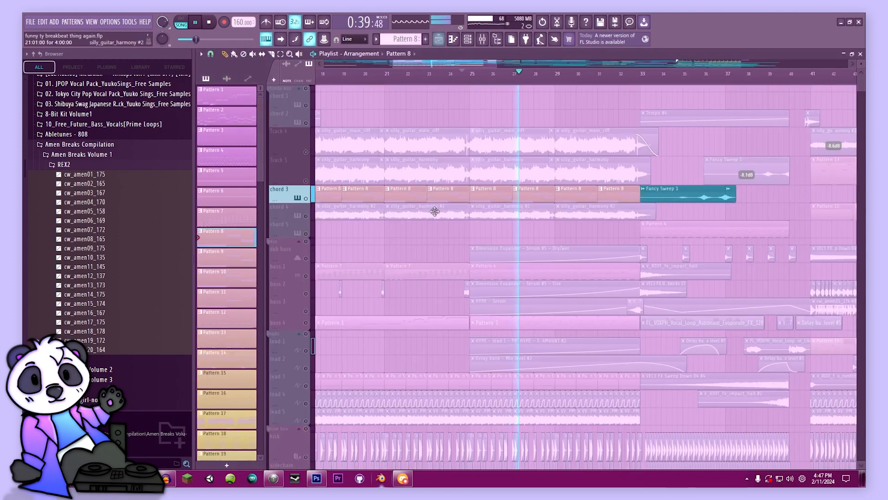
pyautogui.scroll(-2, 472, 177)
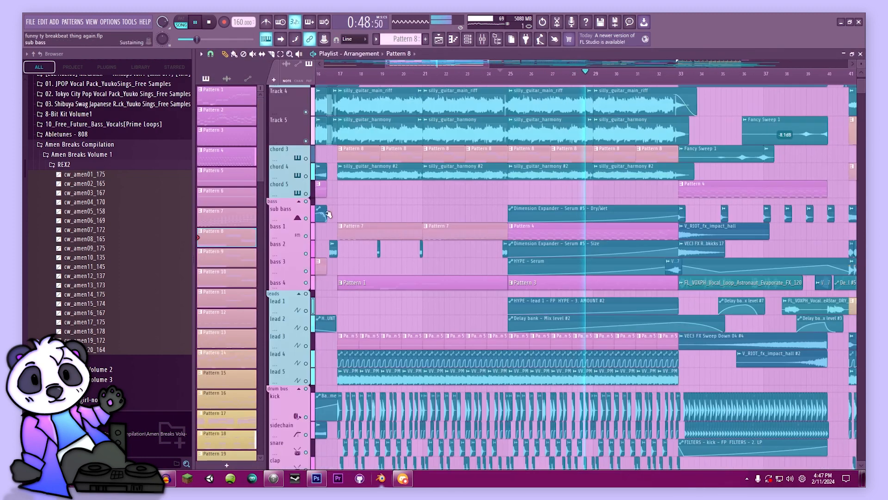
pyautogui.press('space')
# - Inspect the audio clip settings of Long Sweep 1 on Track 33 and VEC3 FX Sweep Down 04 #2 on Track 32
pyautogui.scroll(-10, 425, 255)
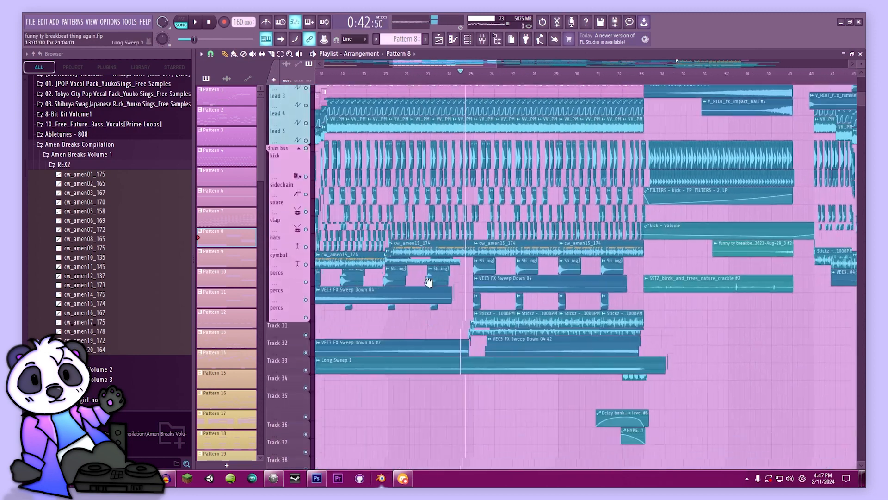
pyautogui.scroll(-1, 462, 259)
pyautogui.scroll(3, 514, 301)
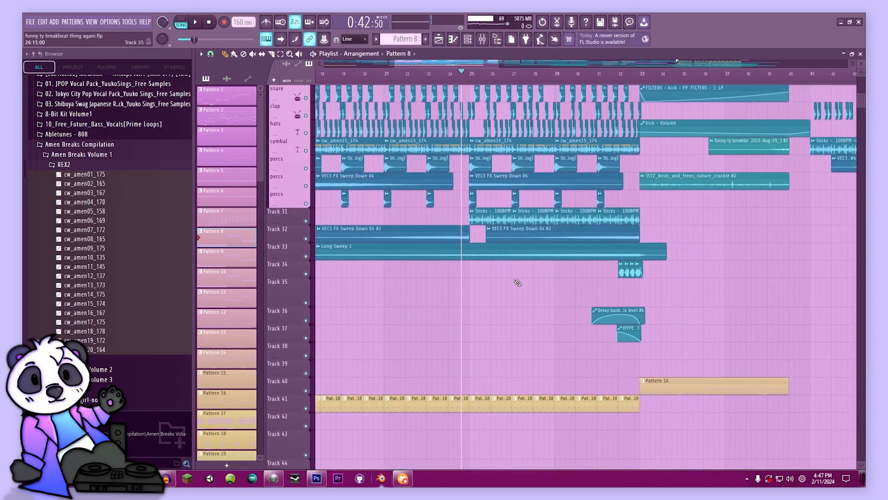
pyautogui.click(498, 273)
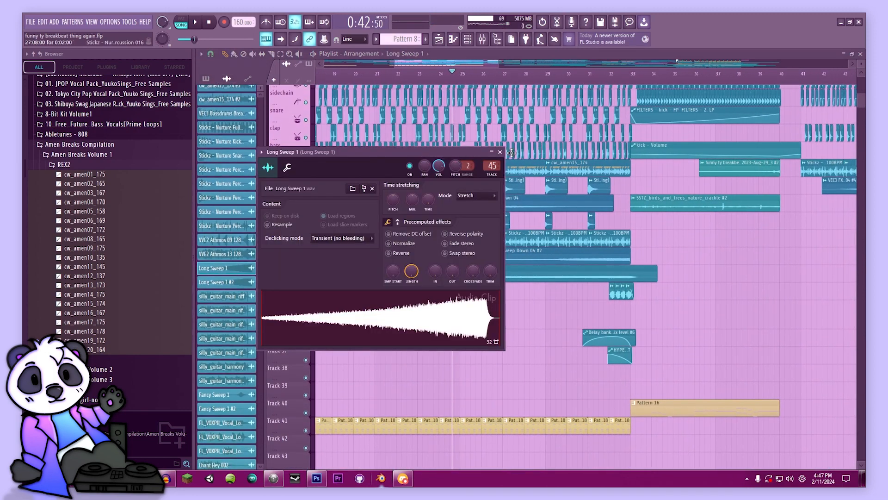
pyautogui.click(502, 151)
pyautogui.scroll(8, 498, 249)
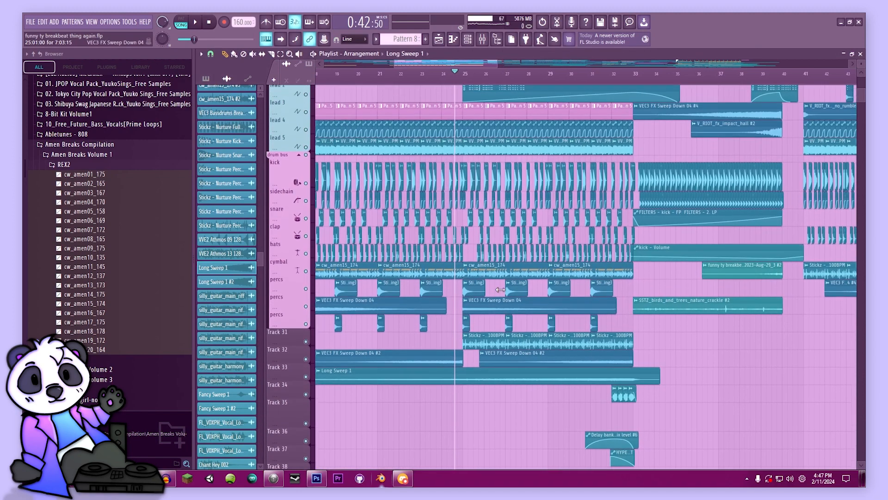
pyautogui.click(435, 376)
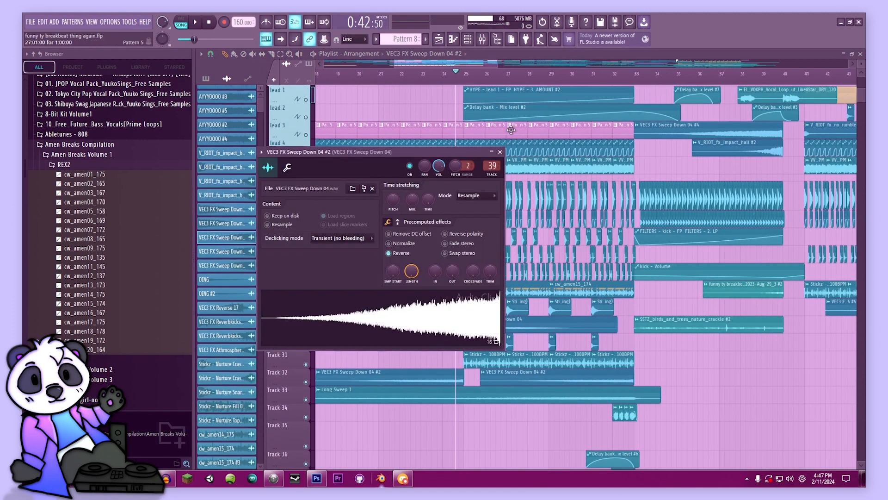
pyautogui.click(502, 151)
# - Check the drop's boundaries at bars 17, 25 and 33 with the playhead and audition the transition around bar 25
pyautogui.hscroll(-1, 550, 185)
pyautogui.hscroll(-4, 553, 185)
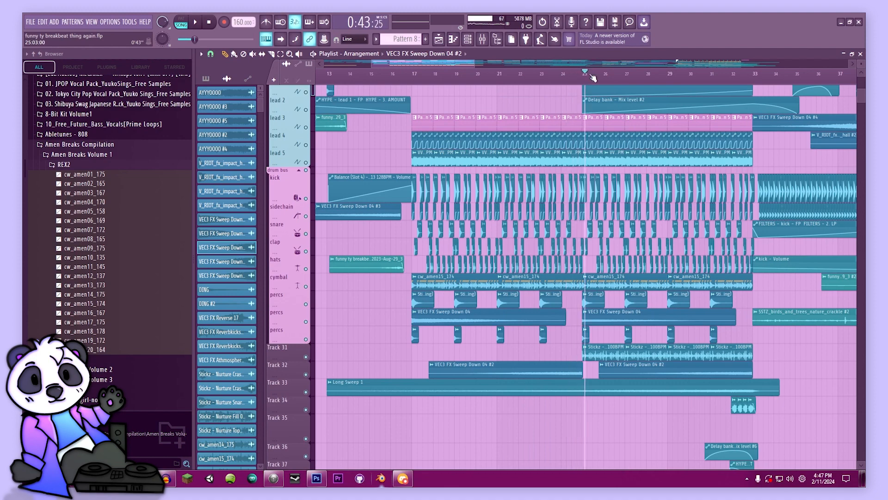
pyautogui.moveTo(574, 148)
pyautogui.mouseDown()
pyautogui.moveTo(519, 202)
pyautogui.moveTo(579, 155)
pyautogui.mouseUp()
pyautogui.click(417, 73)
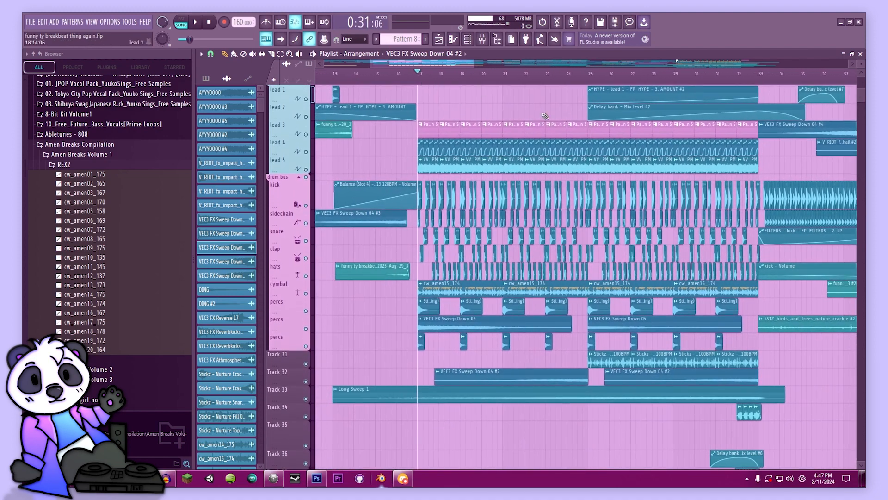
pyautogui.moveTo(732, 82); pyautogui.dragTo(760, 79)
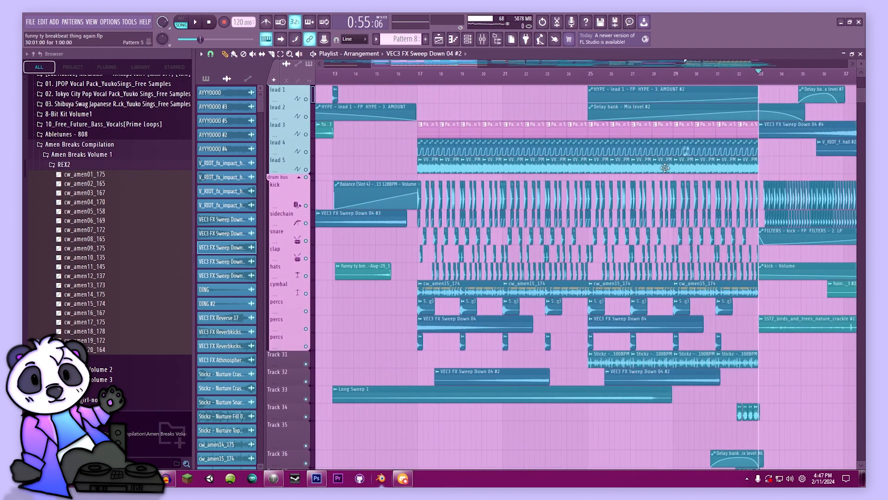
pyautogui.moveTo(615, 185); pyautogui.dragTo(557, 231)
pyautogui.click(502, 78)
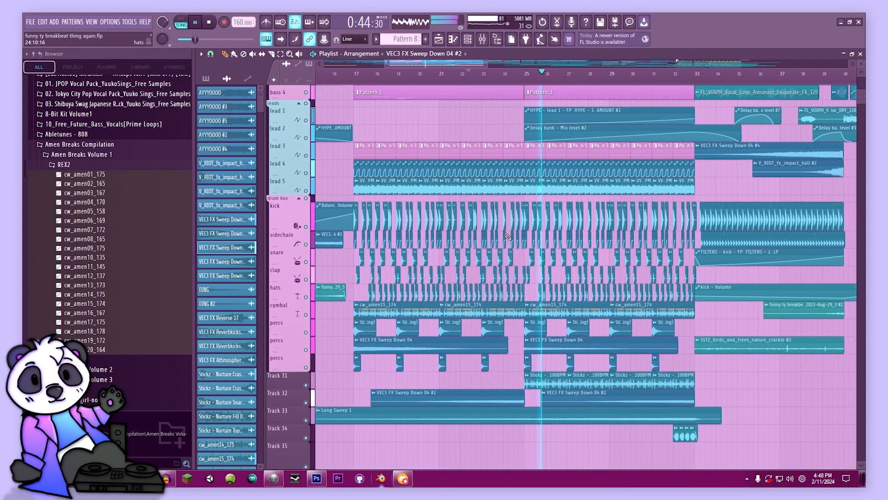
pyautogui.press('space')
# - Mark the drop's first half between bars 17 and 25 in the timeline, clear the selection and place the playhead just before bar 25
pyautogui.scroll(-5, 451, 254)
pyautogui.moveTo(382, 92); pyautogui.dragTo(386, 86)
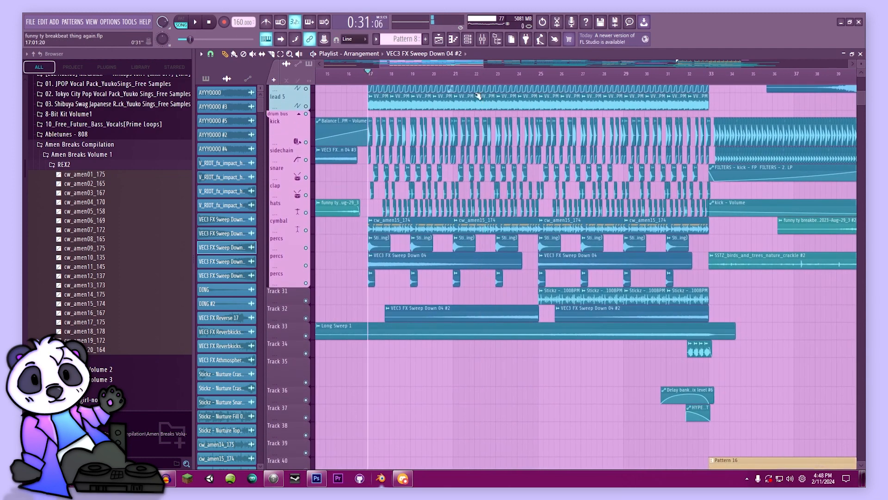
pyautogui.moveTo(537, 76); pyautogui.dragTo(380, 94)
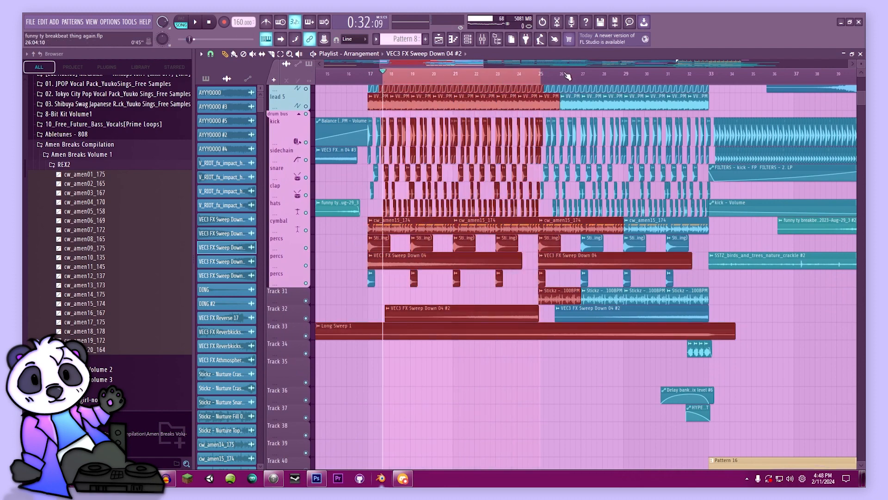
pyautogui.doubleClick(540, 76)
pyautogui.moveTo(547, 156); pyautogui.dragTo(509, 223)
pyautogui.click(488, 76)
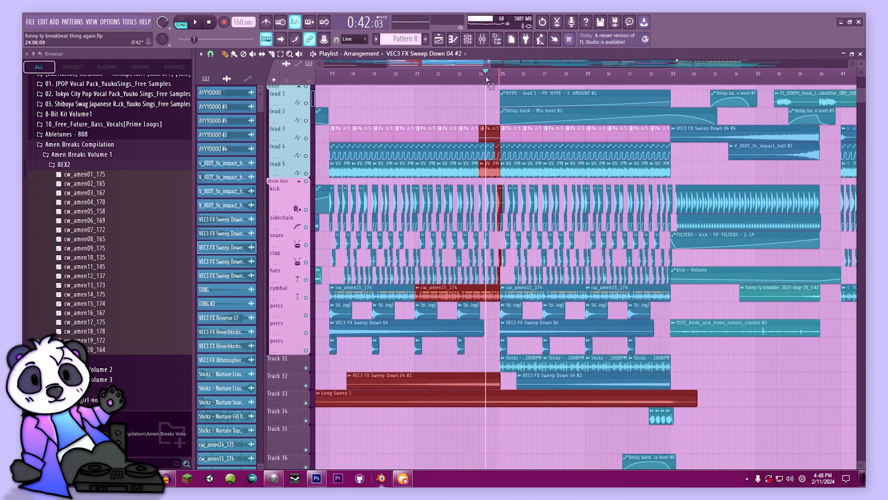
pyautogui.moveTo(488, 77); pyautogui.dragTo(501, 78)
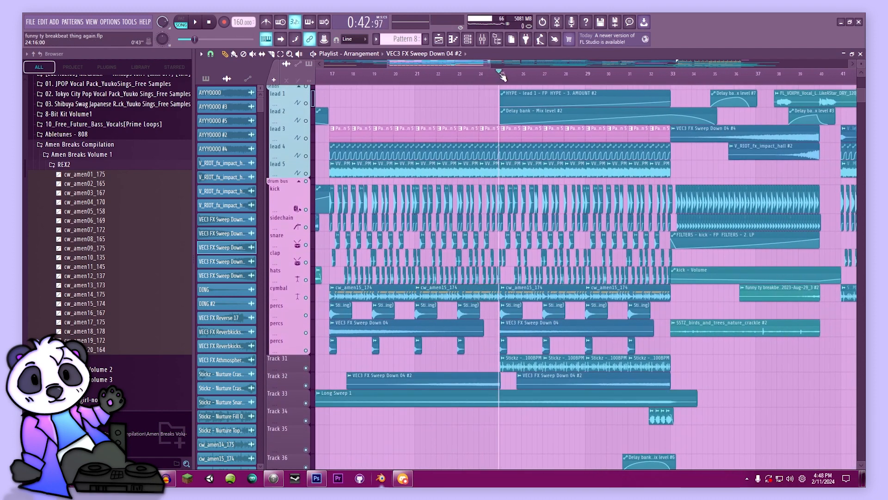
# - Open Pattern 18 from Track 41 in the piano roll and play its BBC Symphony Orchestra chords in pattern mode
pyautogui.moveTo(441, 136); pyautogui.dragTo(437, 327)
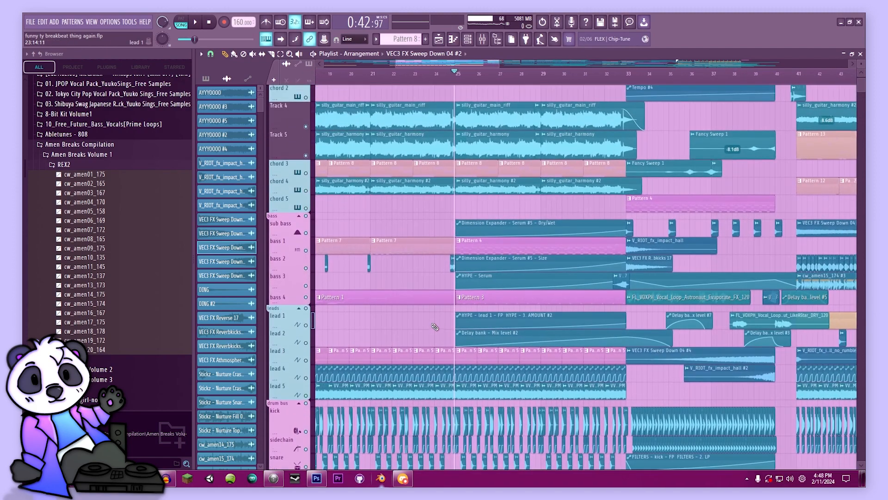
pyautogui.moveTo(473, 251); pyautogui.dragTo(484, 70)
pyautogui.moveTo(463, 416); pyautogui.dragTo(476, 284)
pyautogui.doubleClick(505, 354)
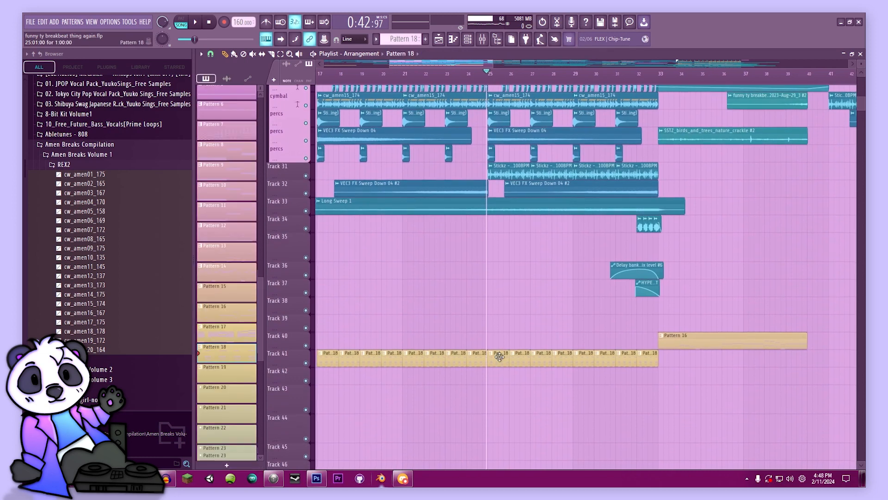
pyautogui.click(184, 19)
pyautogui.press('space')
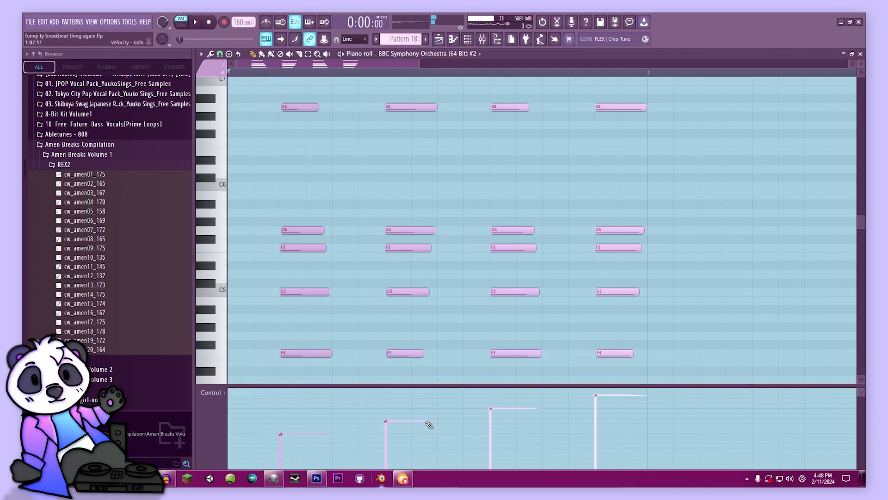
# - Return to the playlist in song mode and audition the end of the drop from around bar 32
pyautogui.click(439, 42)
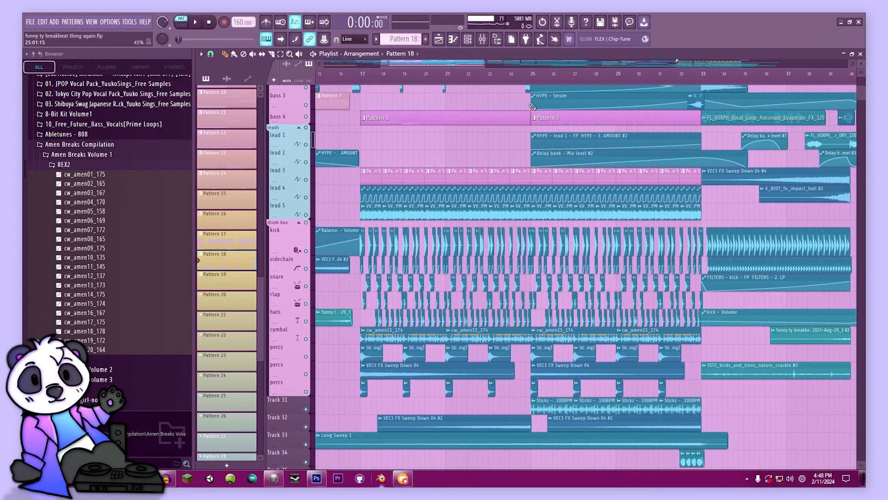
pyautogui.moveTo(532, 107); pyautogui.dragTo(527, 76)
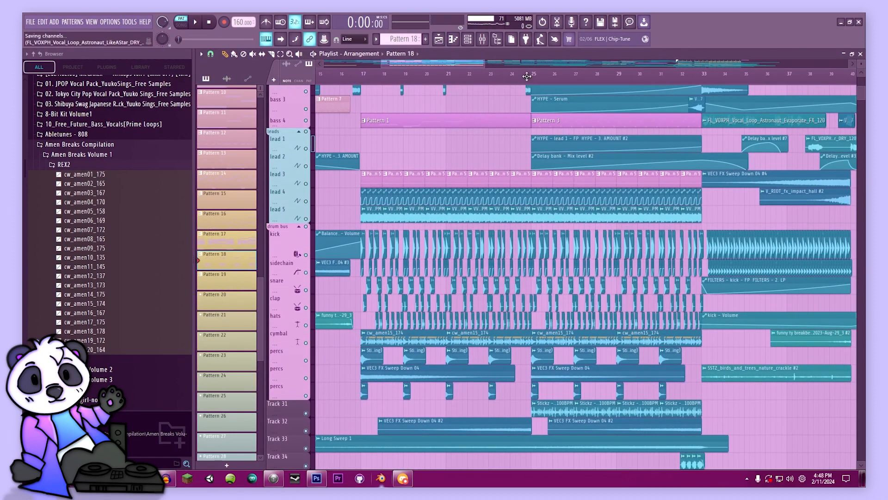
pyautogui.press('l')
pyautogui.moveTo(544, 280); pyautogui.dragTo(429, 433)
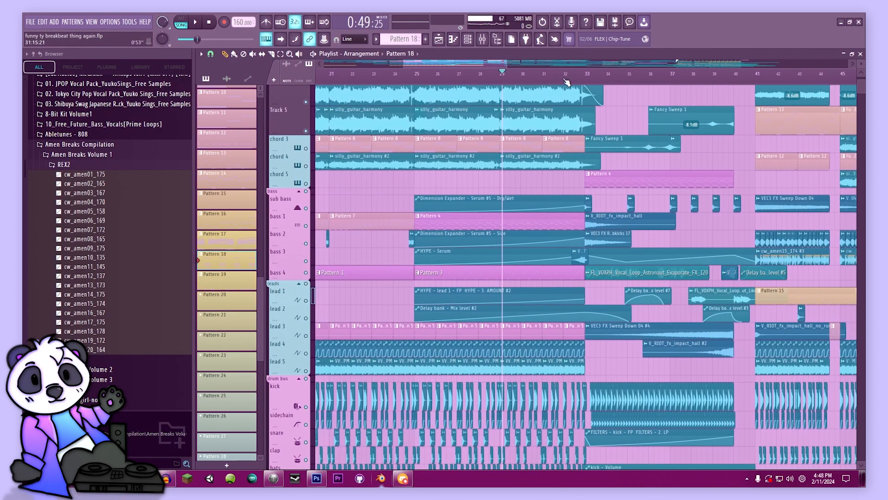
pyautogui.click(564, 74)
pyautogui.press('space')
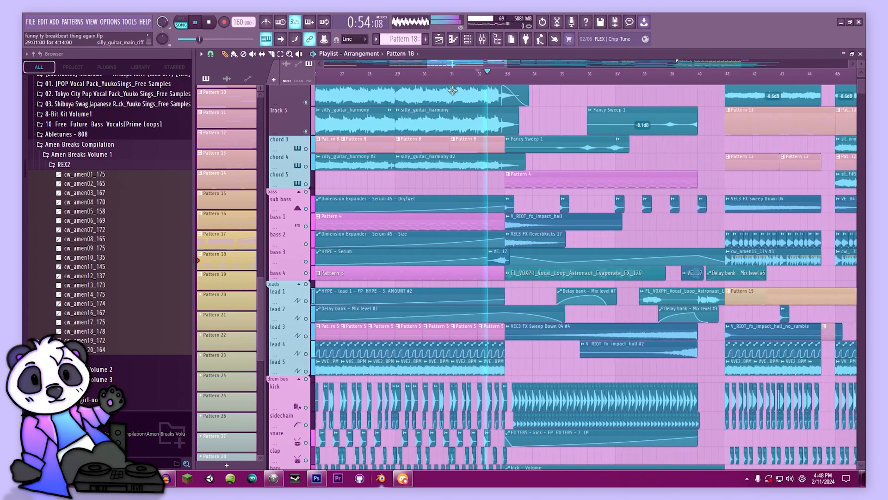
pyautogui.moveTo(594, 219); pyautogui.dragTo(483, 270)
pyautogui.press('space')
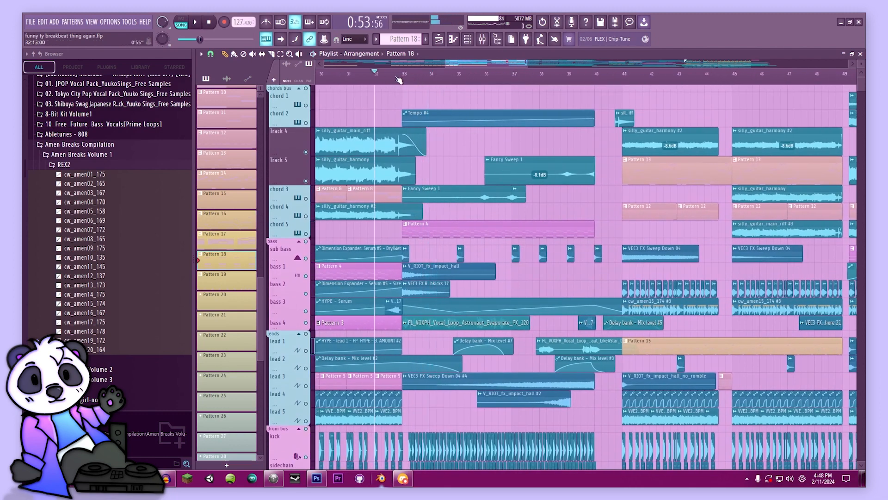
# - Place the playhead at bar 33 and increase the height of the playlist tracks
pyautogui.click(407, 80)
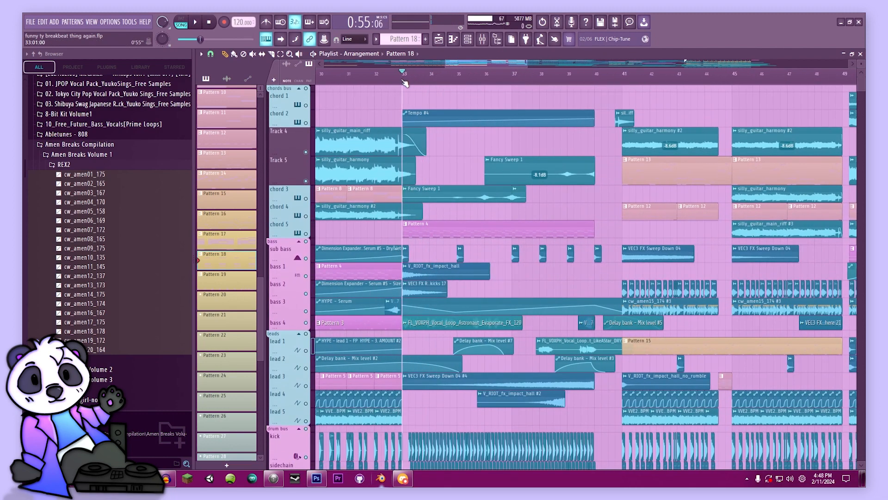
pyautogui.scroll(-5, 747, 174)
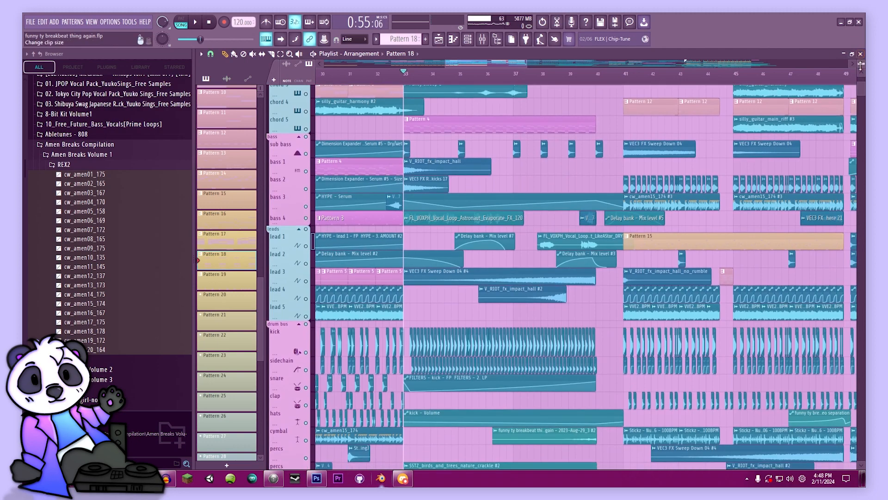
pyautogui.moveTo(860, 66); pyautogui.dragTo(860, 78)
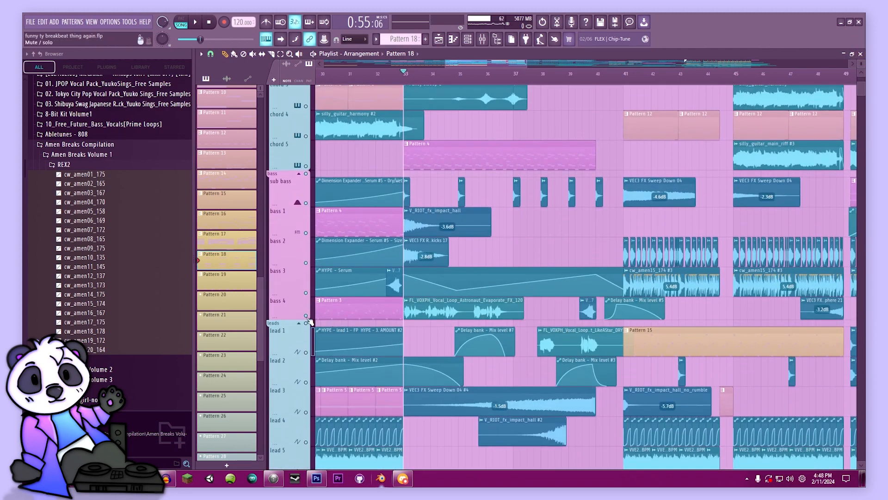
# - Solo bass 4 together with lead 1, audition their vocal loops from bar 33 and turn all tracks back on
pyautogui.rightClick(306, 317)
pyautogui.click(307, 353)
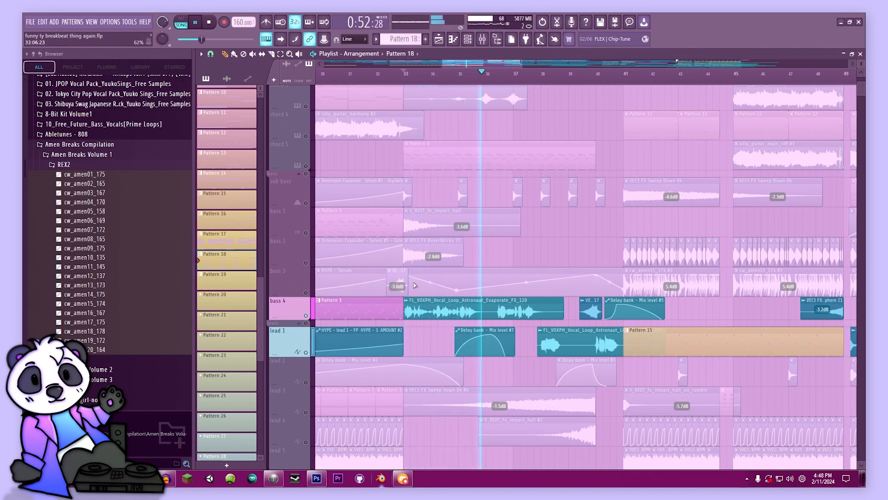
pyautogui.scroll(-3, 443, 232)
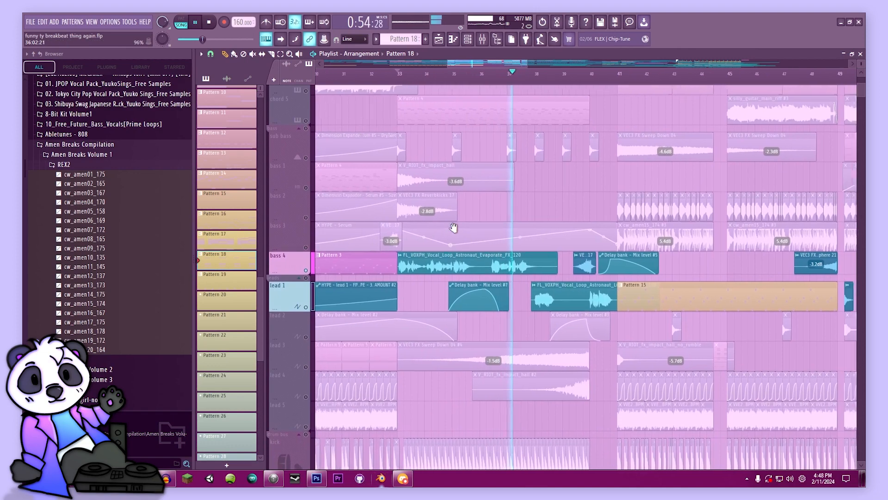
pyautogui.moveTo(453, 227); pyautogui.dragTo(408, 235)
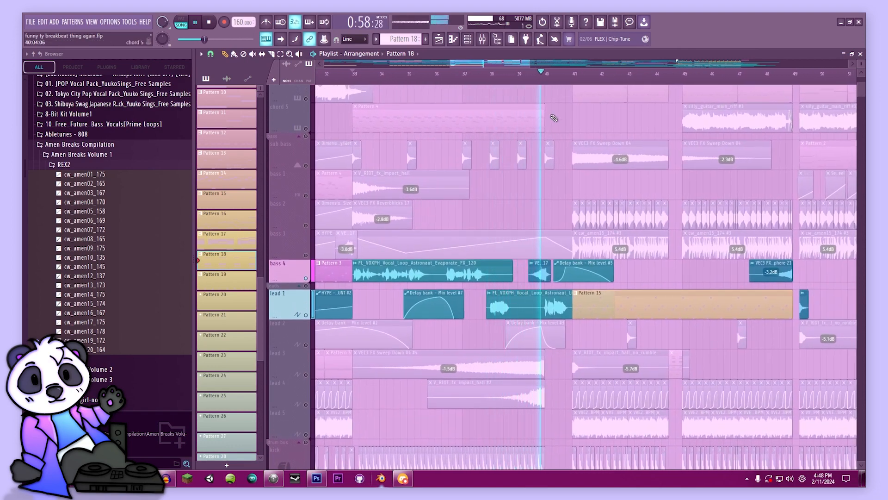
pyautogui.press('space')
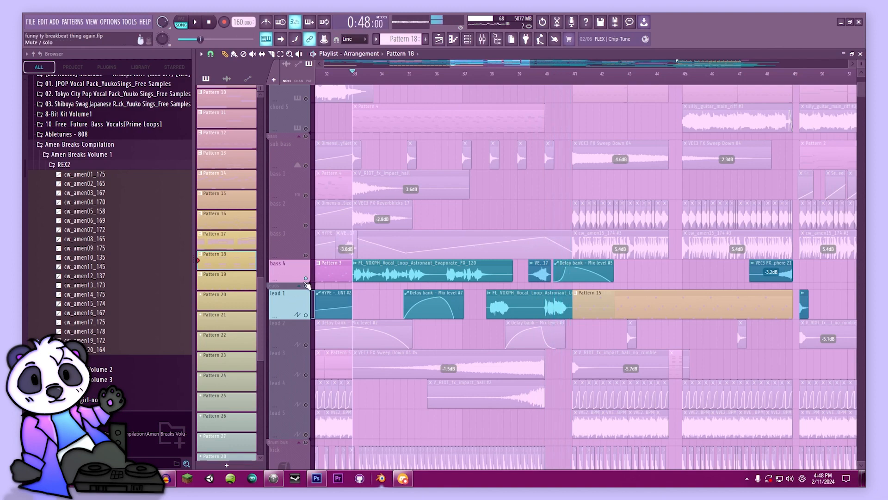
pyautogui.rightClick(309, 279)
pyautogui.rightClick(309, 279)
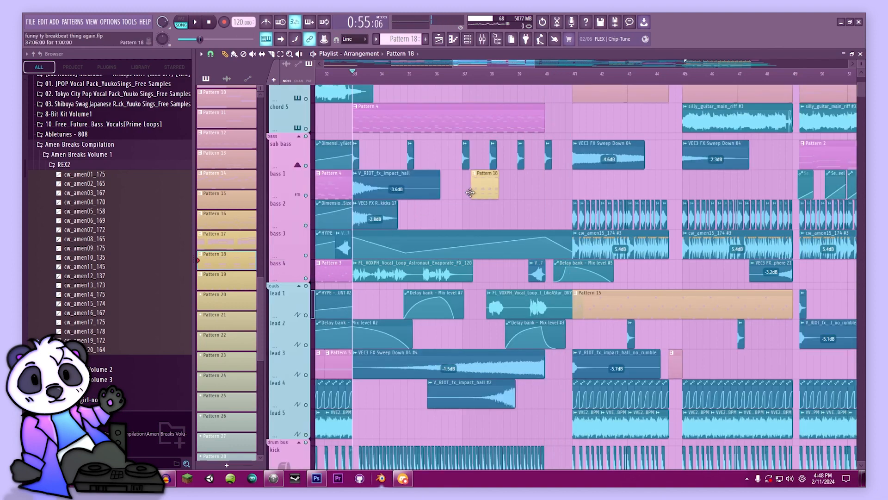
# - Solo the kick track during playback from bar 33 and bring in the sidechain and snare tracks with their filter automation
pyautogui.moveTo(510, 440); pyautogui.dragTo(546, 223)
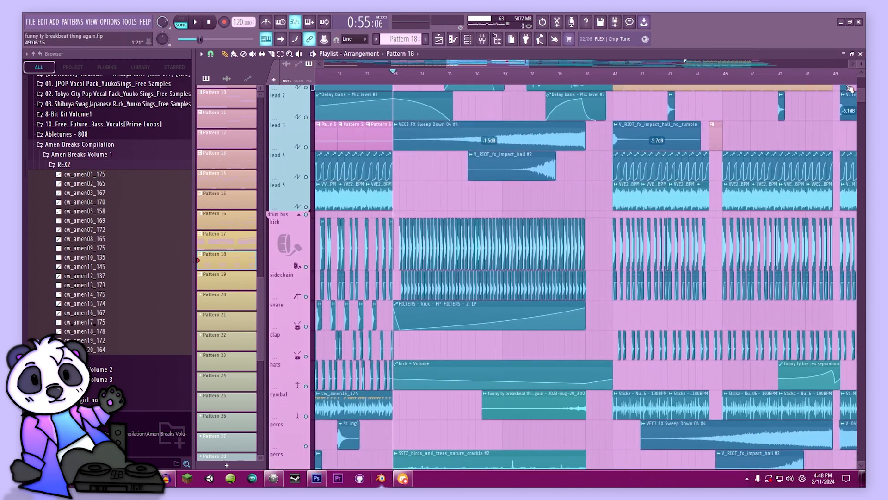
pyautogui.rightClick(309, 266)
pyautogui.press('space')
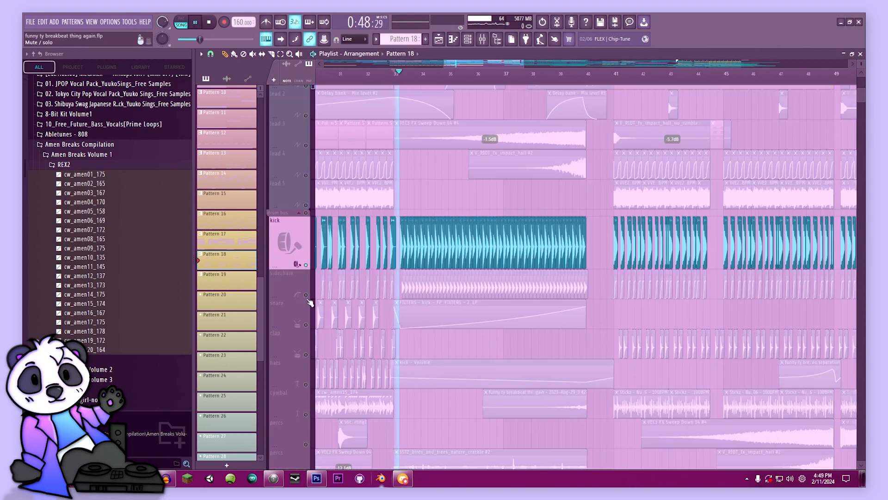
pyautogui.click(308, 296)
pyautogui.click(307, 325)
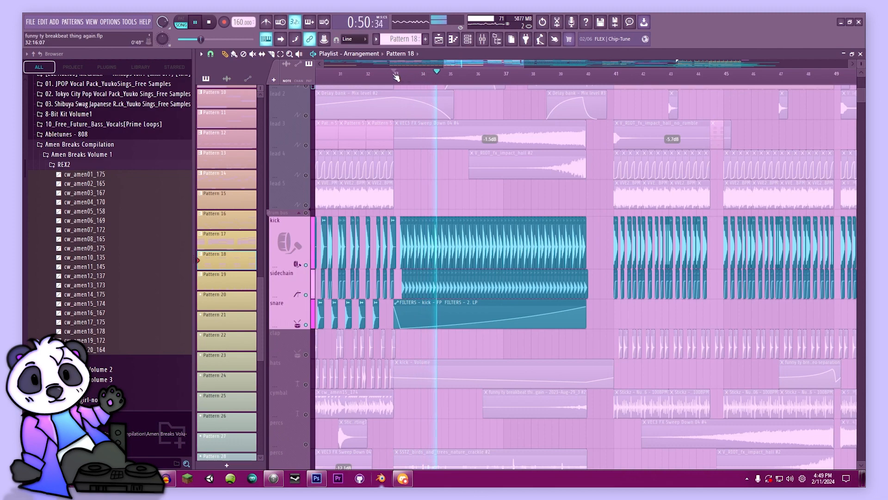
# - Replay the soloed kick, sidechain and snare tracks from bar 33 and inspect where the kick clips begin
pyautogui.click(379, 75)
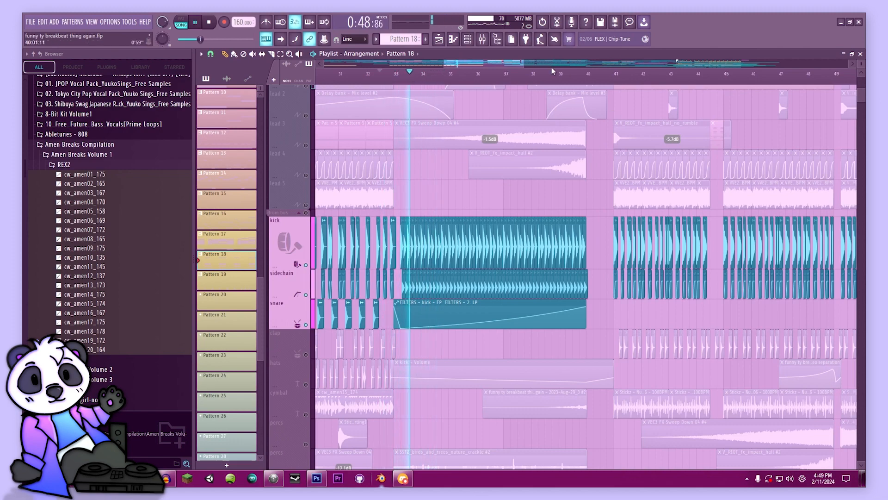
pyautogui.moveTo(513, 64); pyautogui.dragTo(484, 65)
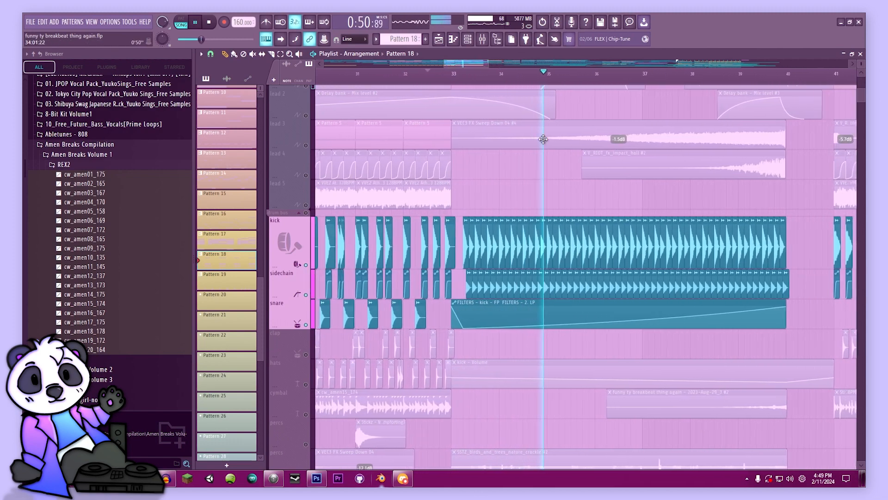
pyautogui.moveTo(598, 97); pyautogui.dragTo(508, 82)
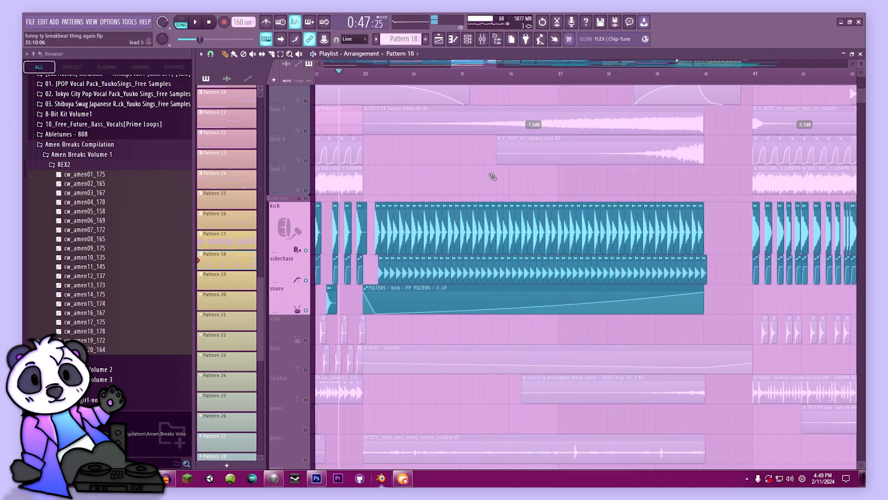
pyautogui.scroll(5, 474, 100)
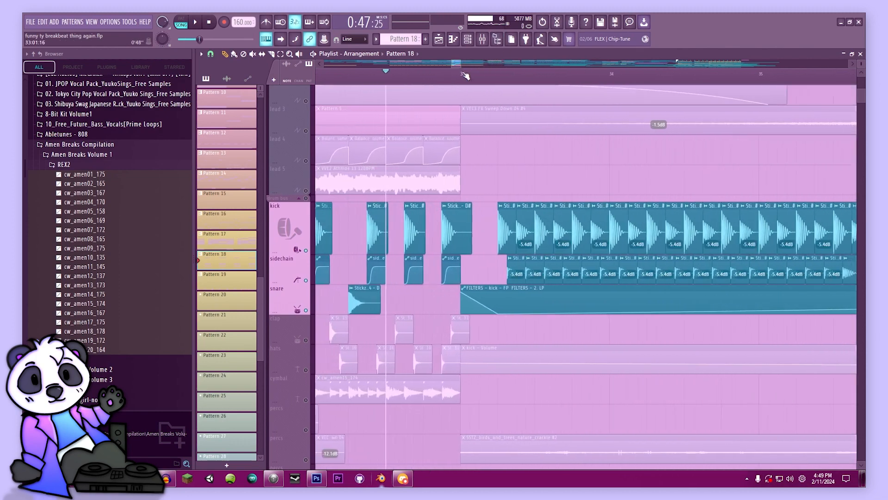
pyautogui.click(452, 85)
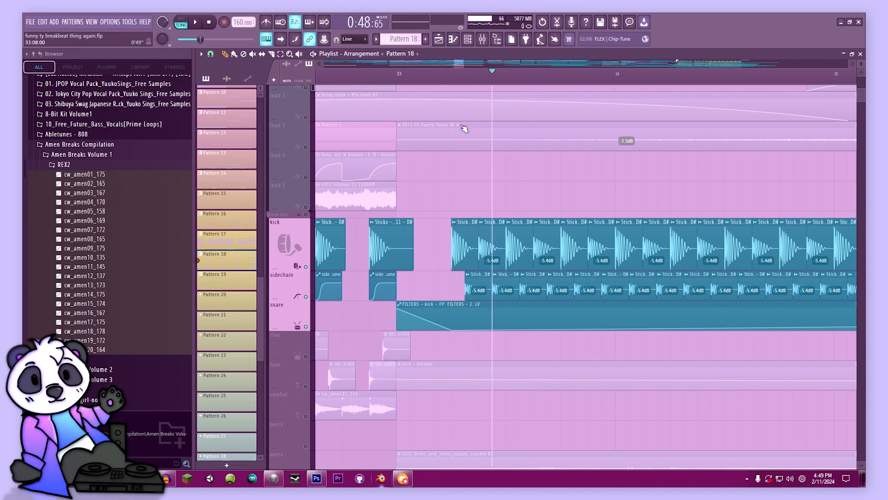
# - Audition the first kick hits after bar 33 and set the second kick clip's gain to -0.5 dB
pyautogui.press('space')
pyautogui.press('space')
pyautogui.press('space')
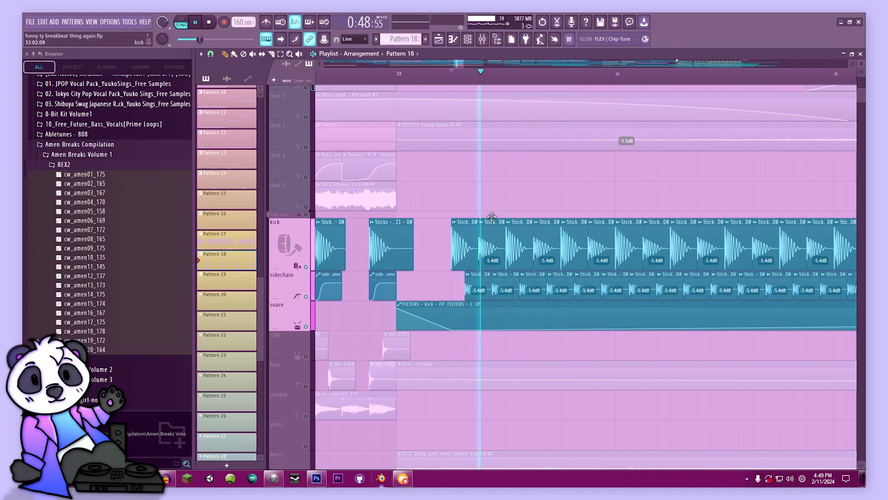
pyautogui.press('space')
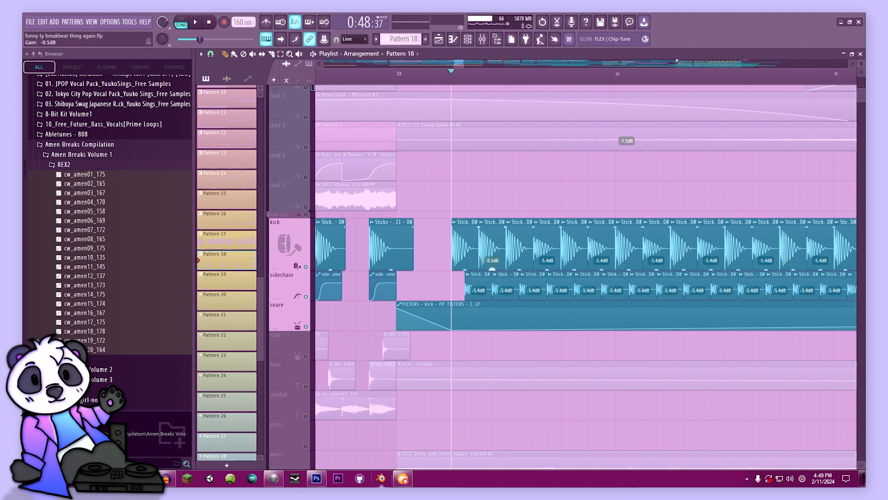
pyautogui.press('space')
pyautogui.press('space')
# - Play the kick build from around bar 36 and set one kick clip's gain to -2.3 dB shortly after bar 37
pyautogui.moveTo(547, 192); pyautogui.dragTo(591, 106)
pyautogui.moveTo(632, 74); pyautogui.dragTo(646, 75)
pyautogui.moveTo(668, 197); pyautogui.dragTo(397, 182)
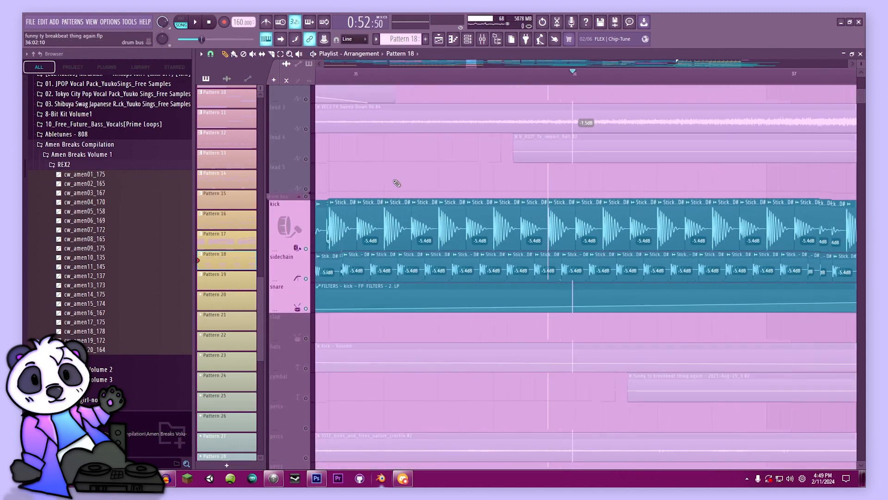
pyautogui.press('space')
pyautogui.moveTo(626, 257); pyautogui.dragTo(616, 257)
pyautogui.moveTo(660, 235)
pyautogui.mouseDown()
pyautogui.moveTo(660, 256)
pyautogui.moveTo(660, 238)
pyautogui.mouseUp()
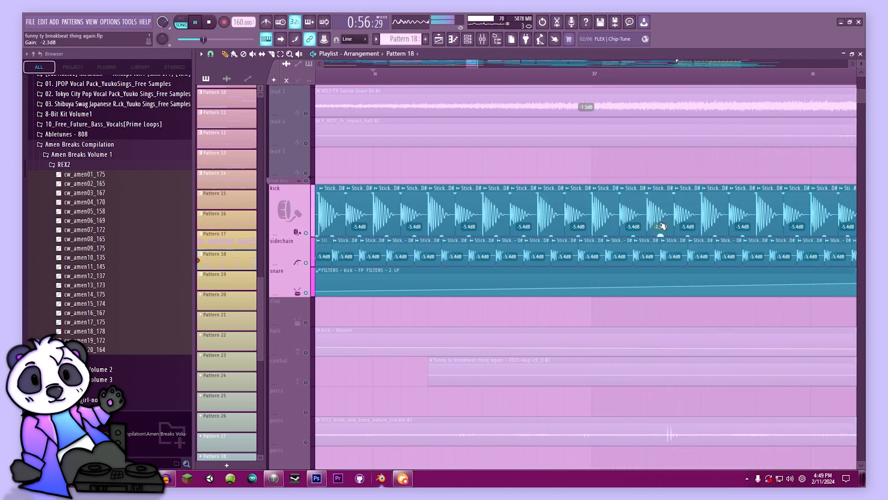
# - Turn on the hats track with its kick volume automation and play it along with the soloed drum tracks
pyautogui.moveTo(467, 64); pyautogui.dragTo(448, 81)
pyautogui.press('space')
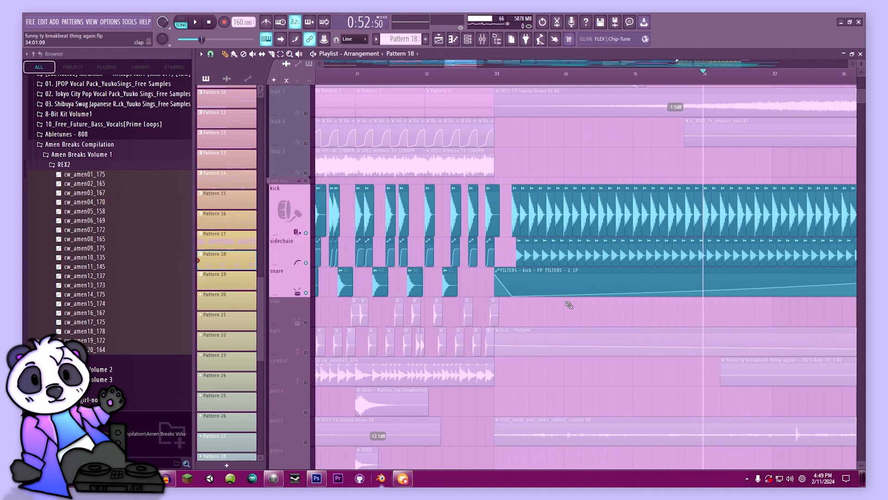
pyautogui.scroll(-2, 535, 278)
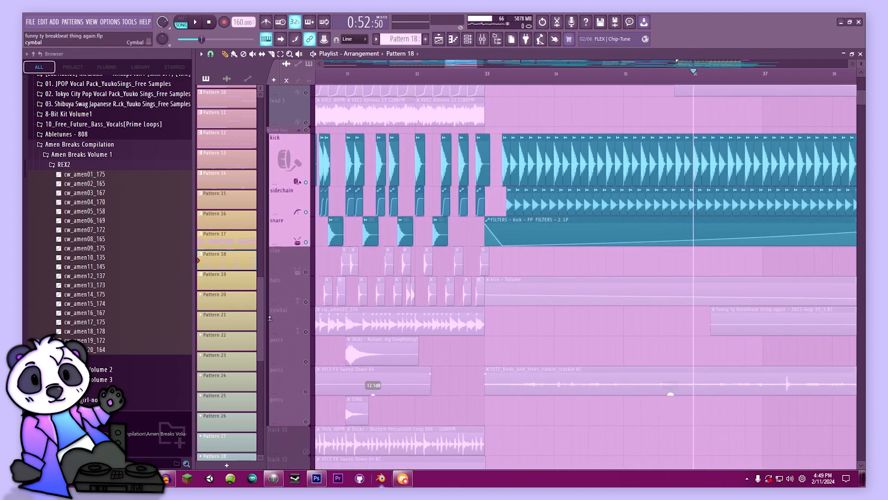
pyautogui.click(306, 302)
pyautogui.press('space')
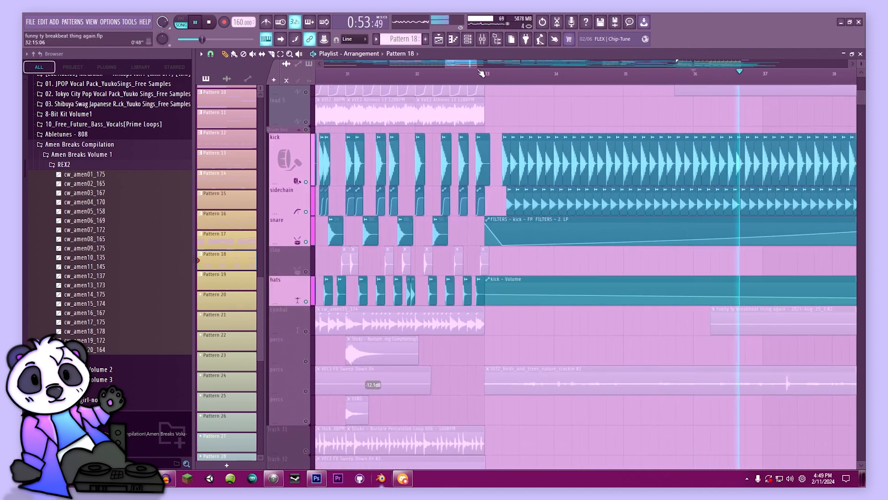
# - Turn all tracks back on and audition the full section from bar 33, from the drums up to the chord tracks
pyautogui.scroll(-3, 365, 347)
pyautogui.press('space')
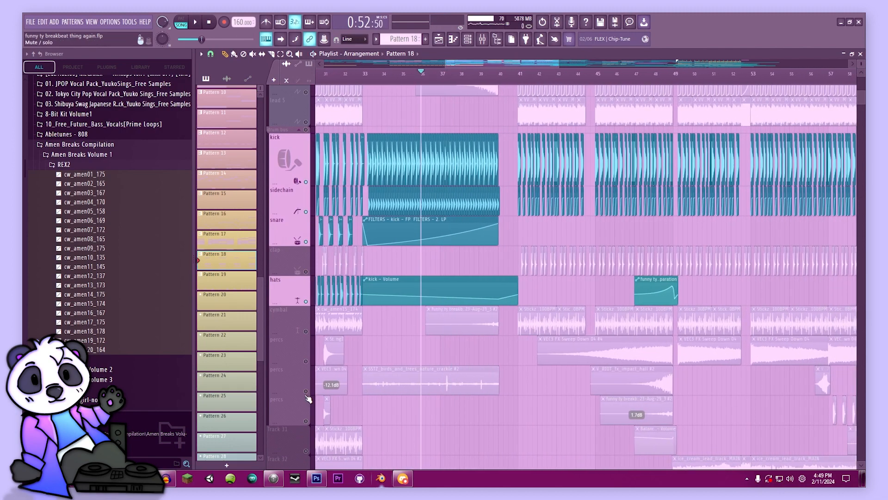
pyautogui.rightClick(306, 391)
pyautogui.press('space')
pyautogui.click(370, 77)
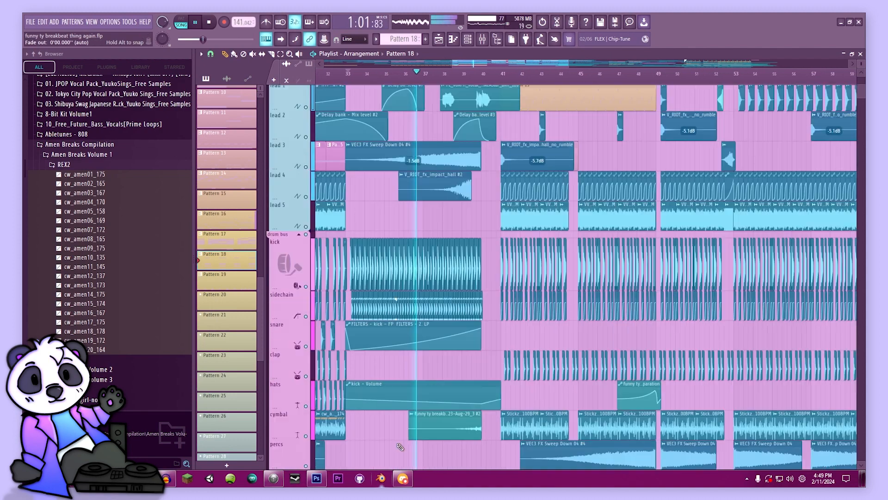
pyautogui.scroll(5, 428, 309)
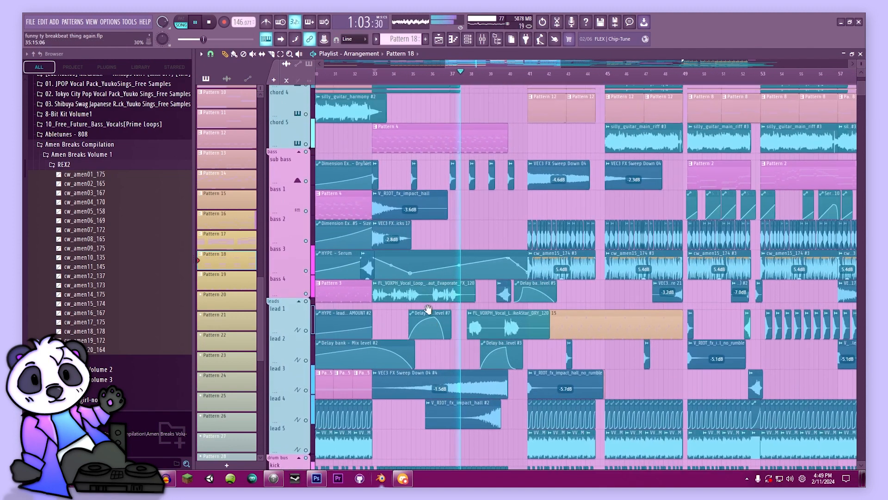
pyautogui.scroll(3, 427, 309)
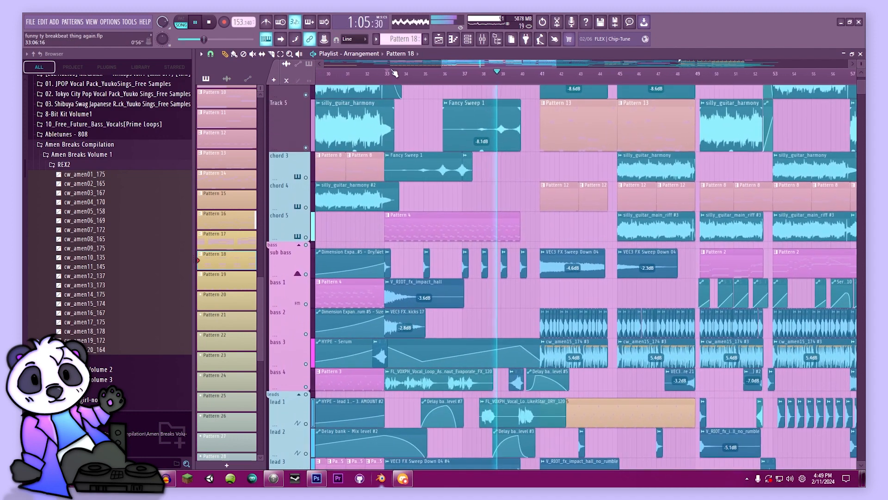
# - Pause the playback, choose the Fancy Sweep 1 clip on Track 5 as the current clip and resume playing
pyautogui.click(393, 72)
pyautogui.press('space')
pyautogui.rightClick(439, 164)
pyautogui.doubleClick(448, 140)
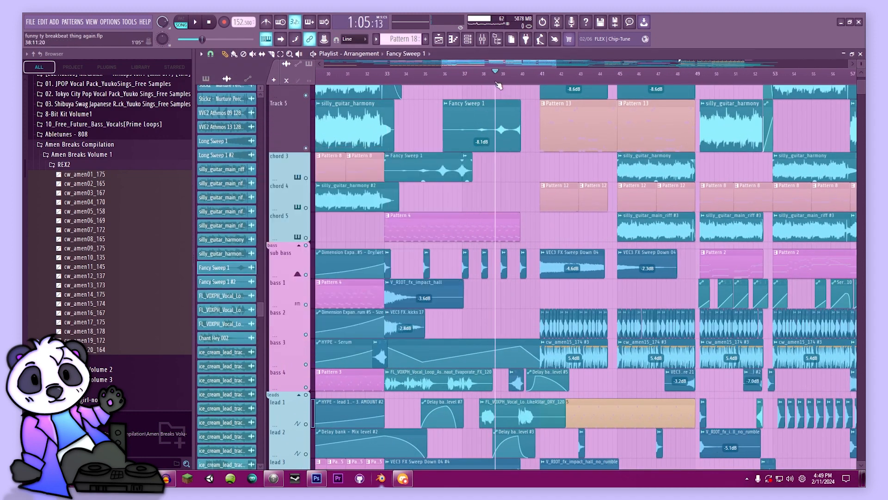
pyautogui.scroll(3, 513, 307)
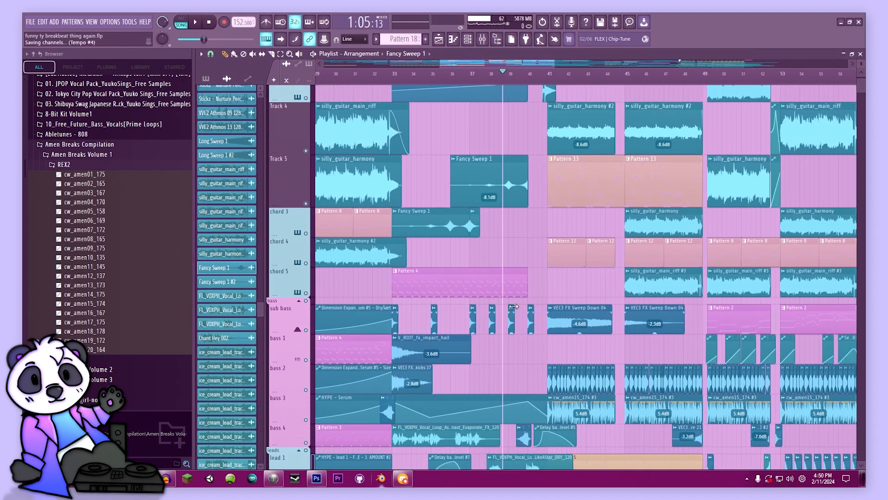
pyautogui.press('space')
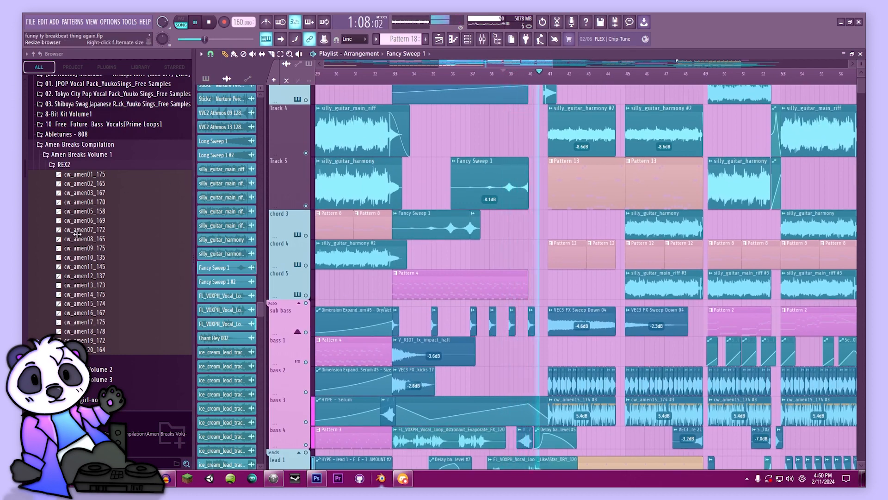
# - Hide the browser and look over the guitar, bass, lead and drum tracks from bar 41 during playback
pyautogui.click(25, 207)
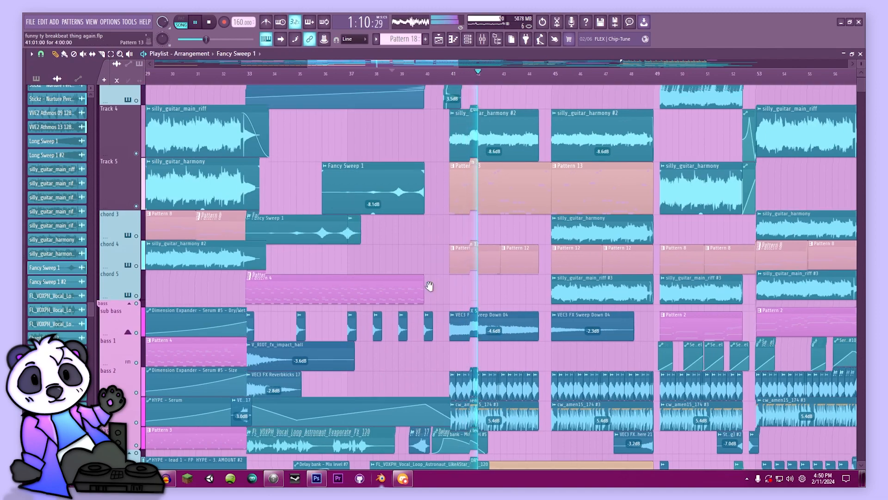
pyautogui.scroll(1, 431, 264)
pyautogui.moveTo(431, 264)
pyautogui.mouseDown()
pyautogui.moveTo(337, 234)
pyautogui.moveTo(307, 204)
pyautogui.moveTo(306, 85)
pyautogui.mouseUp()
pyautogui.moveTo(280, 186); pyautogui.dragTo(285, 77)
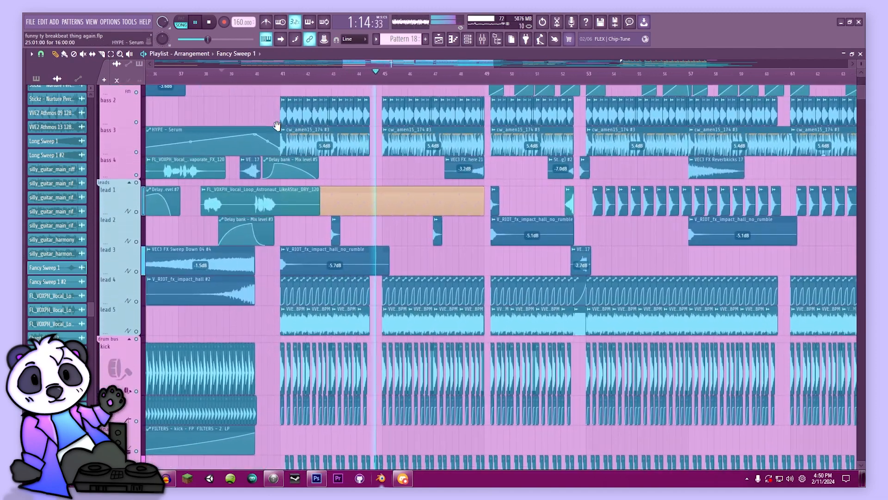
pyautogui.moveTo(277, 126); pyautogui.dragTo(309, 397)
# - Go back to the earlier drop and audition its guitar riff and harmony from bar 17
pyautogui.scroll(8, 309, 396)
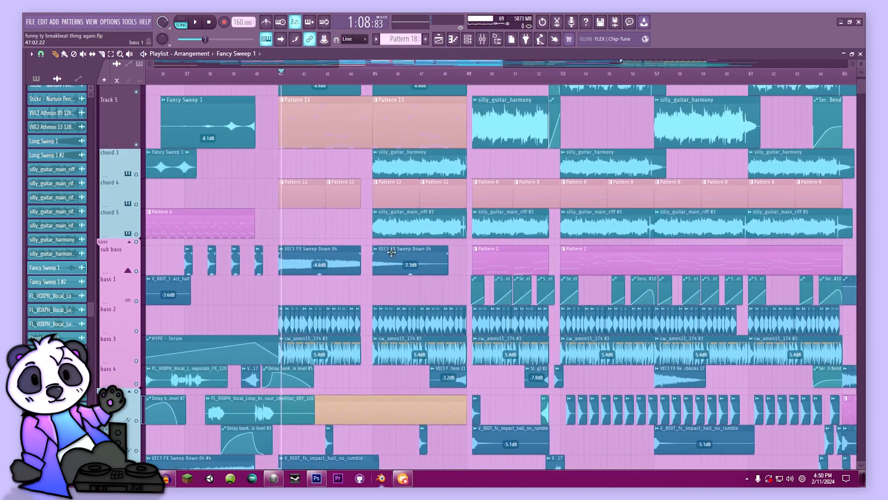
pyautogui.moveTo(391, 252); pyautogui.dragTo(398, 274)
pyautogui.moveTo(297, 317); pyautogui.dragTo(302, 403)
pyautogui.moveTo(334, 437); pyautogui.dragTo(435, 366)
pyautogui.moveTo(231, 287); pyautogui.dragTo(594, 328)
pyautogui.moveTo(294, 199); pyautogui.dragTo(465, 331)
pyautogui.click(523, 75)
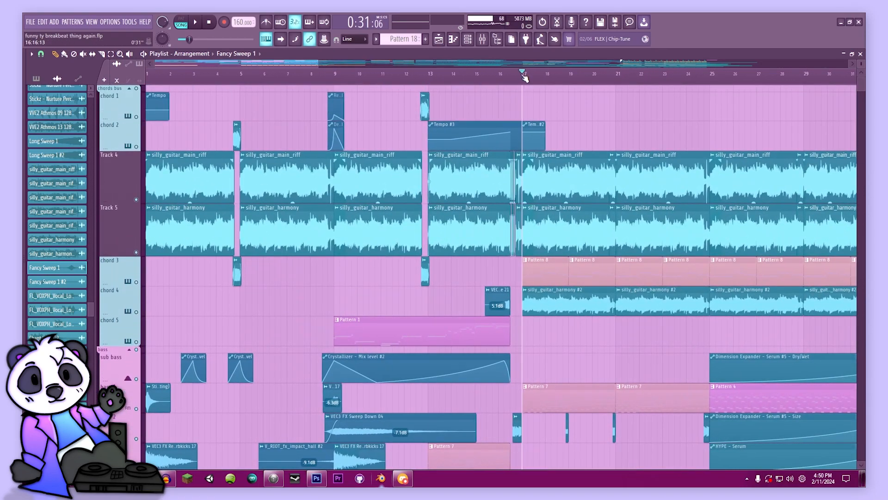
pyautogui.press('space')
# - Audition the start of the following section from bar 41 with its silly_guitar_harmony #2 clip and Pattern 13
pyautogui.moveTo(717, 186); pyautogui.dragTo(277, 169)
pyautogui.moveTo(800, 99); pyautogui.dragTo(483, 63)
pyautogui.click(403, 75)
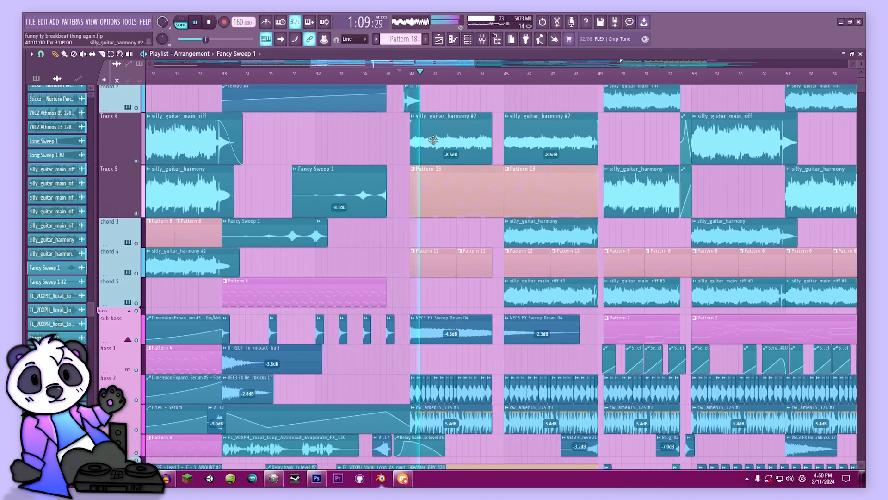
pyautogui.press('space')
# - Open Pattern 13 from Track 5 in the piano roll and show its silly_guitar_harmony #3 channel in Slicex
pyautogui.doubleClick(450, 182)
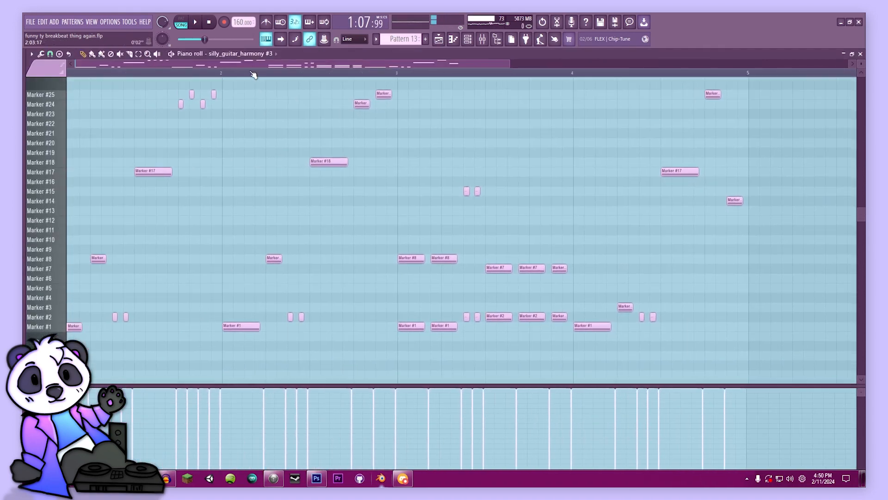
pyautogui.click(468, 39)
pyautogui.scroll(-12, 374, 239)
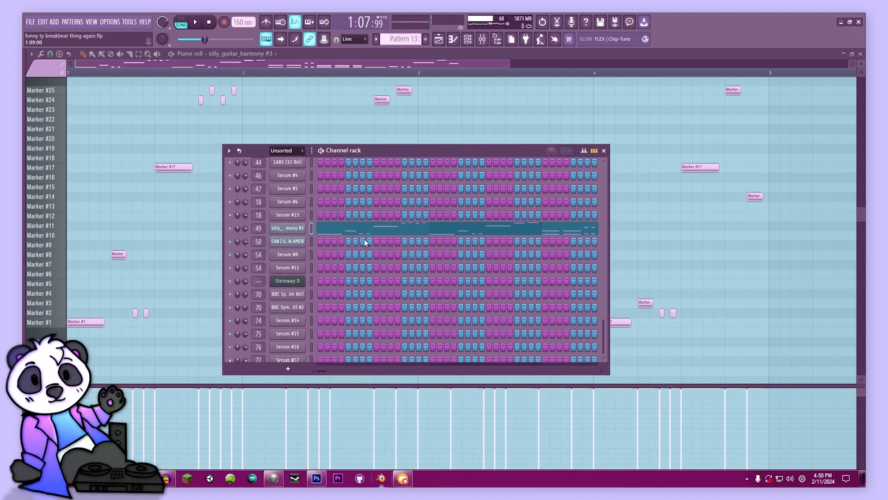
pyautogui.scroll(-1, 365, 242)
pyautogui.click(298, 217)
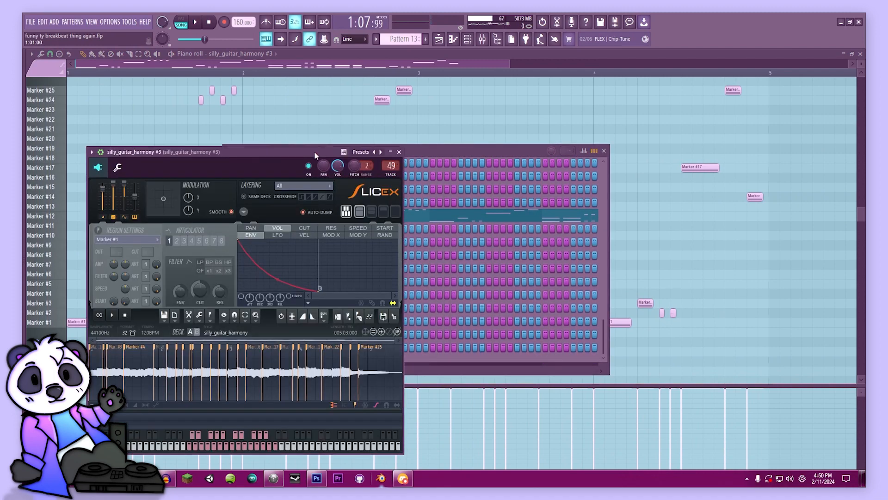
pyautogui.moveTo(314, 155); pyautogui.dragTo(481, 74)
# - Audition individual guitar slices in Slicex, and close it together with the channel rack
pyautogui.press('z')
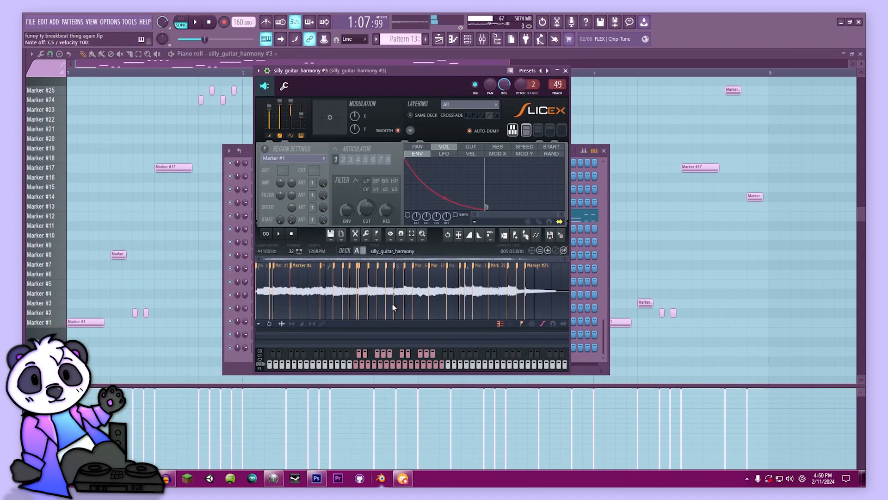
pyautogui.press('2')
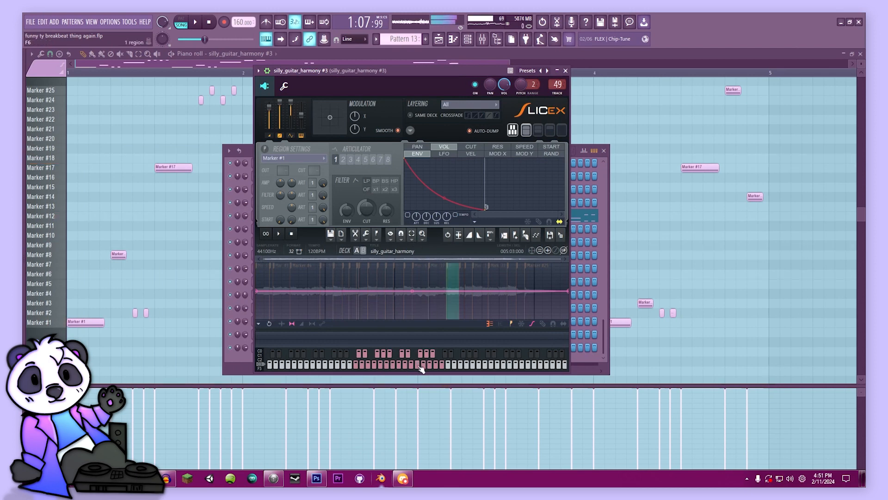
pyautogui.click(566, 71)
pyautogui.click(398, 55)
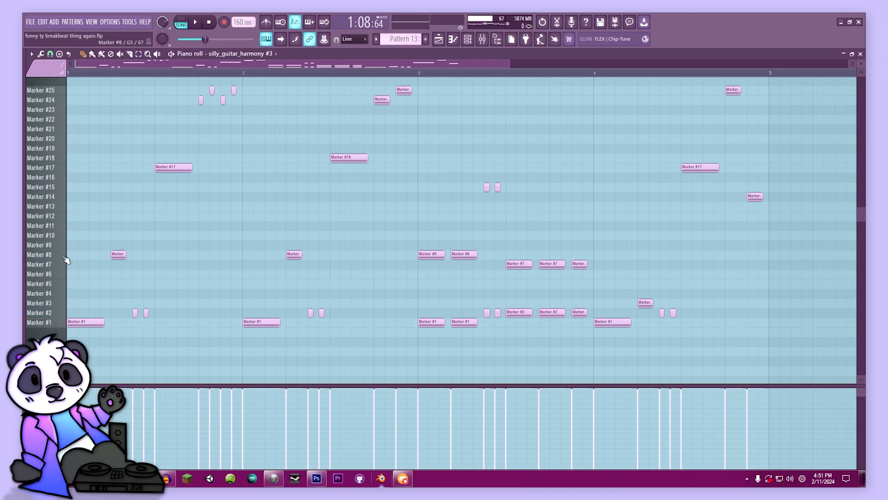
# - Switch to pattern mode and play the sliced guitar notes of Pattern 13 in the piano roll
pyautogui.press('space')
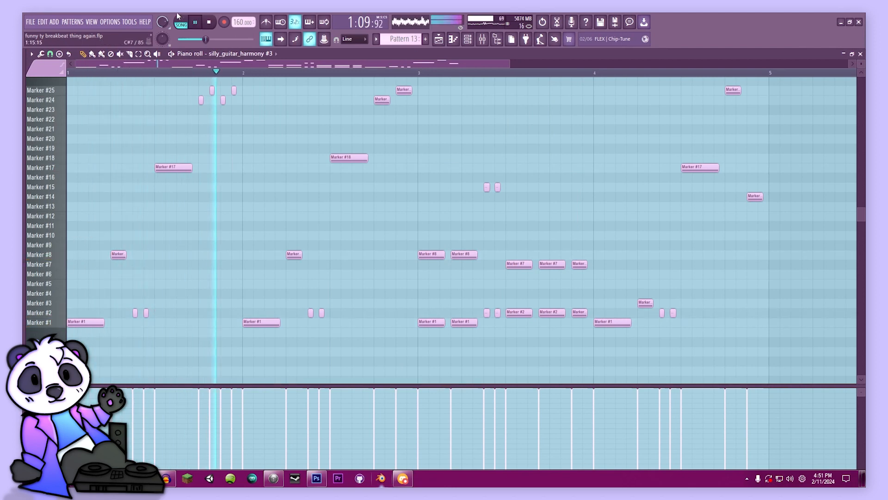
pyautogui.scroll(1, 278, 148)
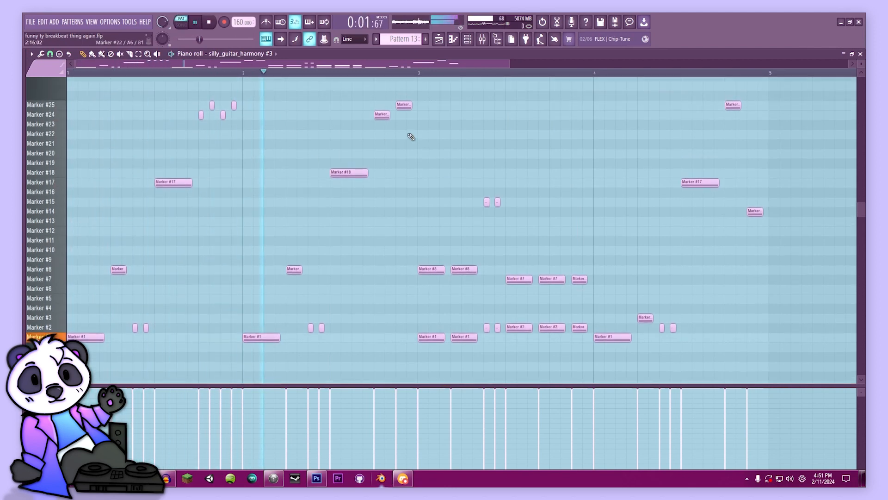
pyautogui.scroll(-3, 493, 155)
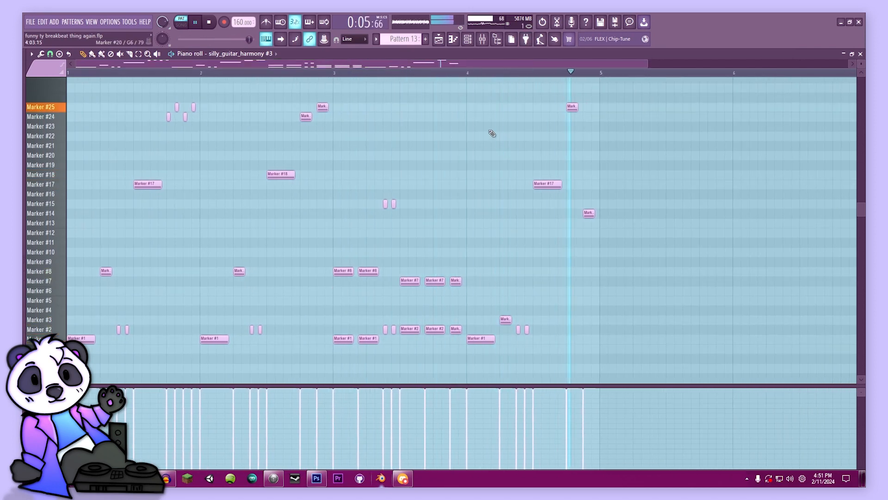
# - Inspect the Fruity Fast Dist and Effector effects on the silly_guitar_harmony #3 mixer track, then stop playback and return to the playlist
pyautogui.click(483, 40)
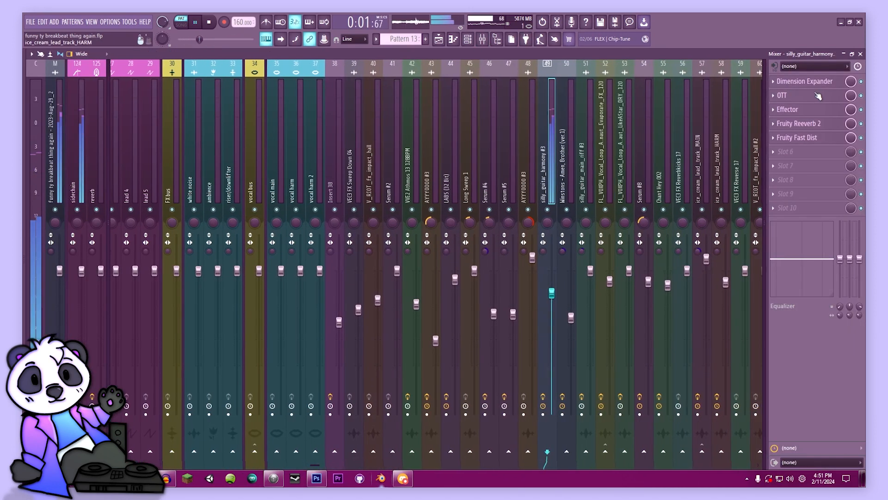
pyautogui.click(817, 138)
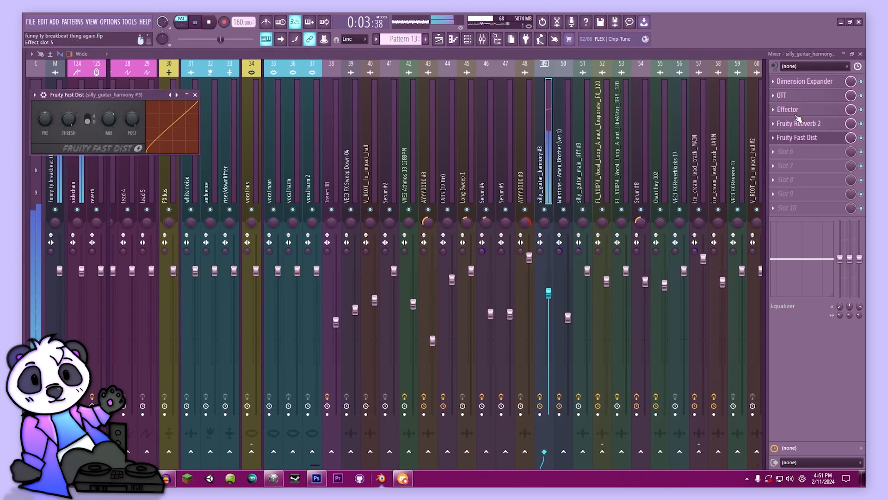
pyautogui.click(798, 115)
pyautogui.moveTo(216, 157); pyautogui.dragTo(299, 146)
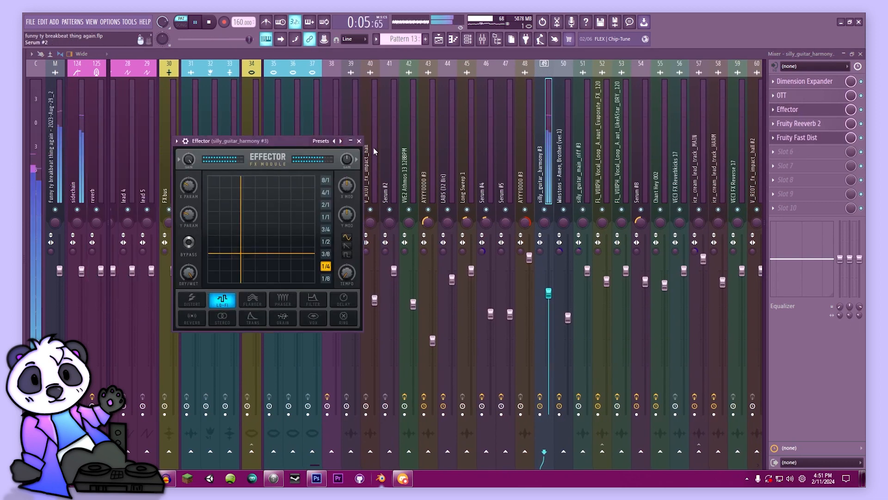
pyautogui.click(359, 141)
pyautogui.press('space')
pyautogui.press('F5')
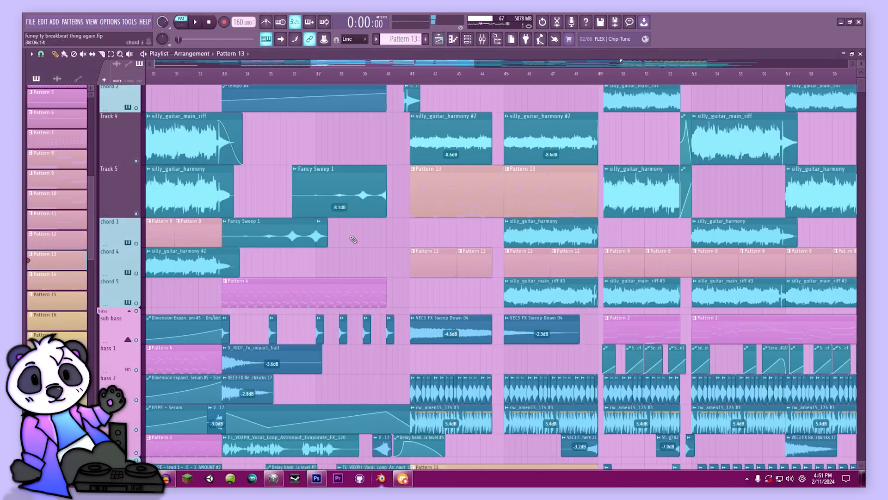
# - Open Pattern 12 from the chord 4 track in the piano roll, audition its Serum #6 notes, and return to the playlist
pyautogui.doubleClick(441, 269)
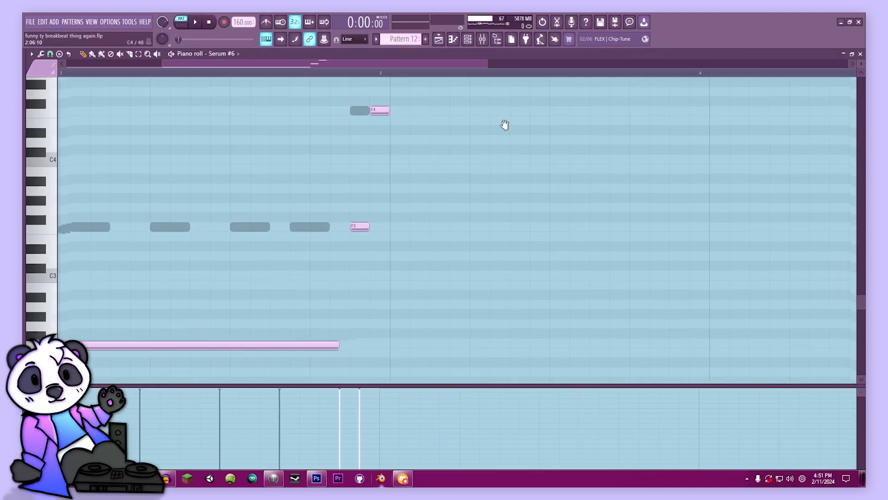
pyautogui.press('space')
pyautogui.press('space')
pyautogui.press('F5')
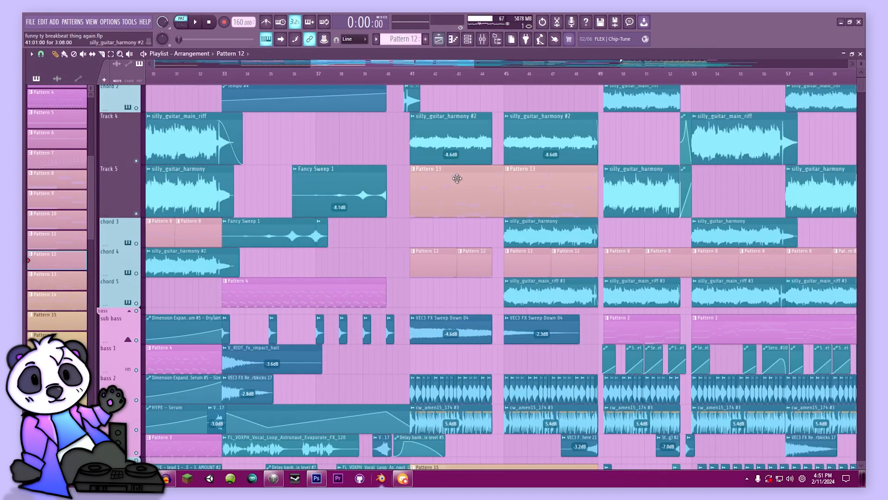
# - Play the section from bar 41 with Track 5 and Track 4 soloed together, then restore the other tracks
pyautogui.press('space')
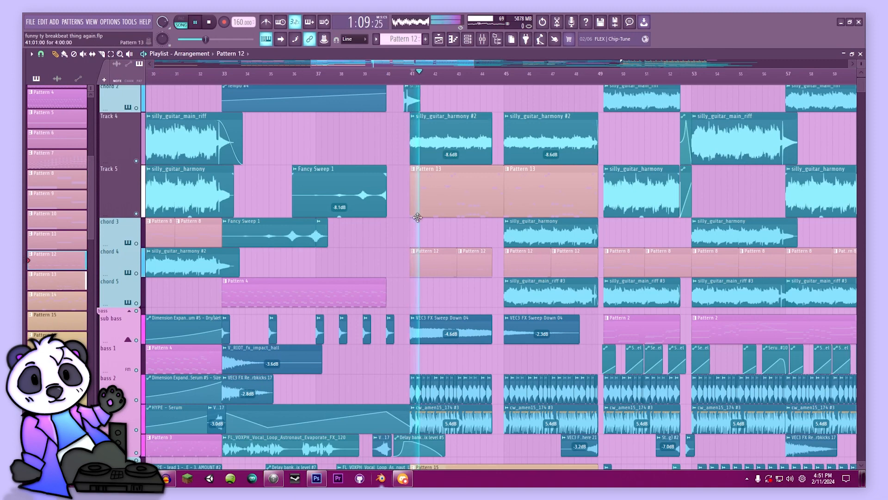
pyautogui.rightClick(137, 213)
pyautogui.click(137, 161)
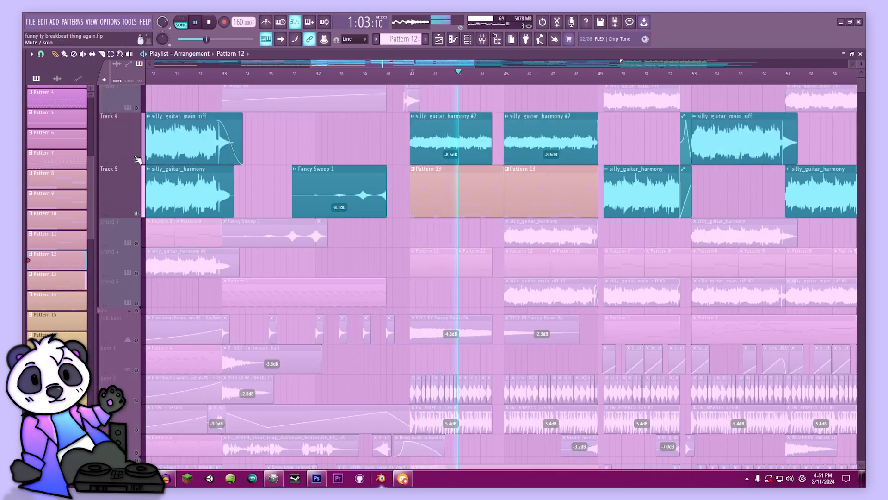
pyautogui.rightClick(137, 160)
pyautogui.rightClick(136, 160)
# - Reopen Pattern 13 in the piano roll and compare decks A and B of its silly_guitar_harmony #3 Slicex channel
pyautogui.doubleClick(428, 178)
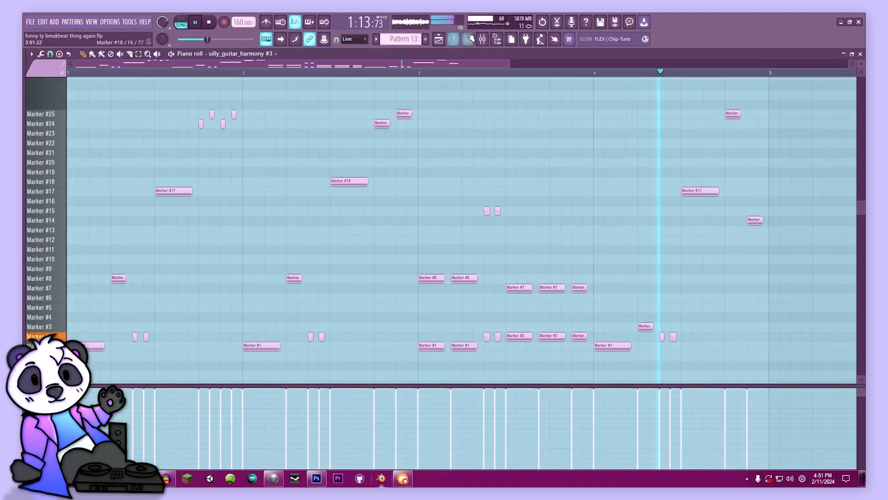
pyautogui.press('space')
pyautogui.press('F6')
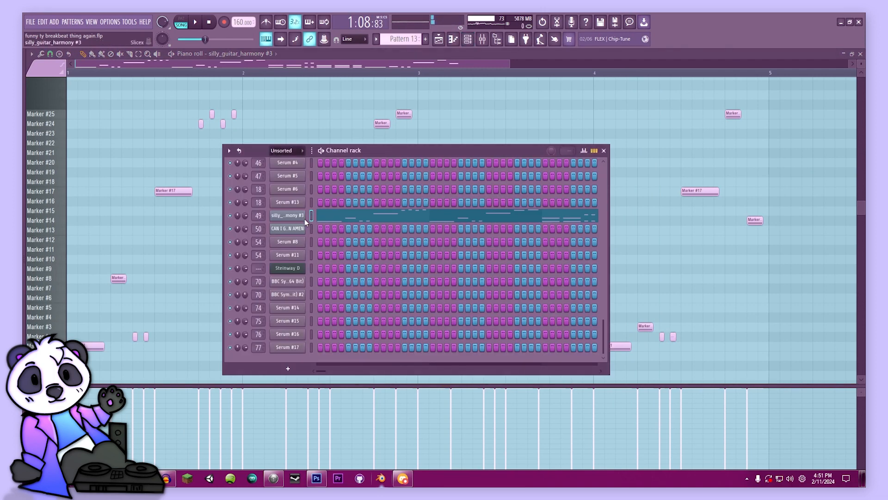
pyautogui.click(304, 216)
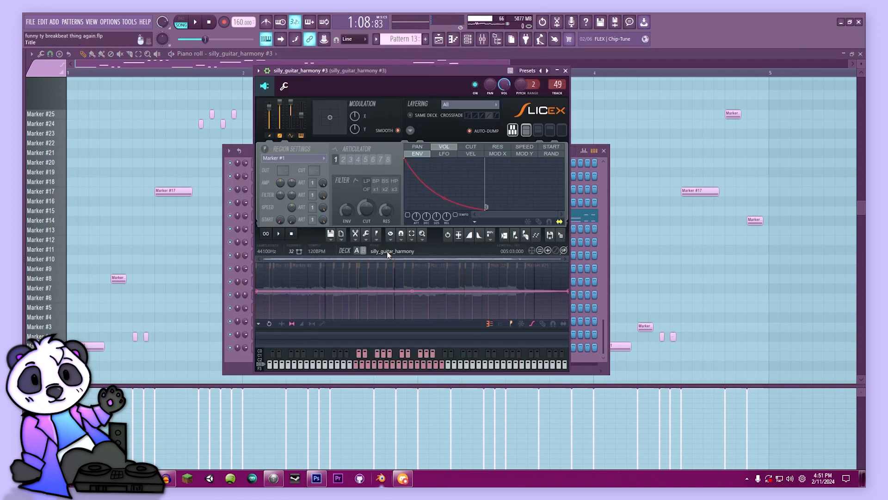
pyautogui.click(360, 251)
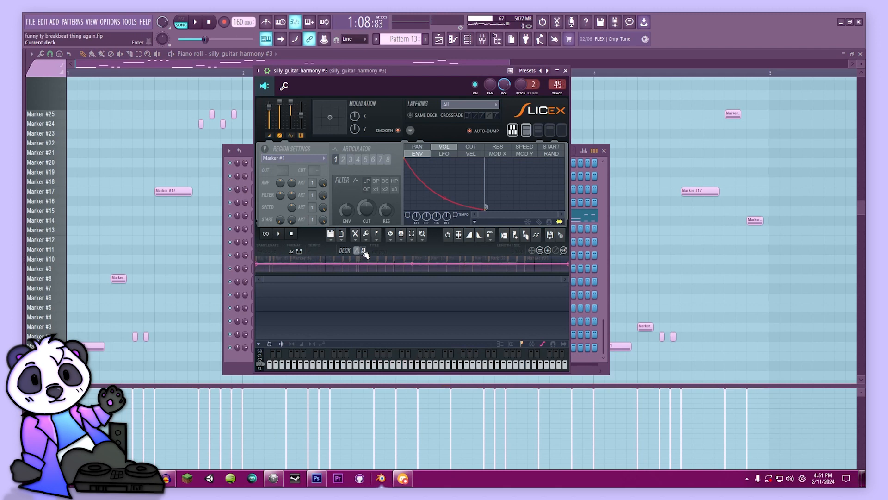
pyautogui.click(357, 251)
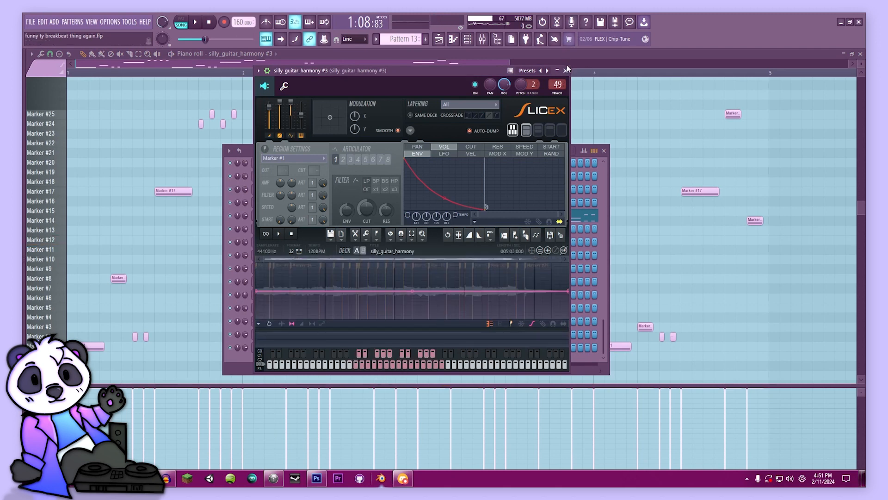
# - Close Slicex and the channel rack, and go back from the piano roll to the playlist
pyautogui.press('Escape')
pyautogui.press('Escape')
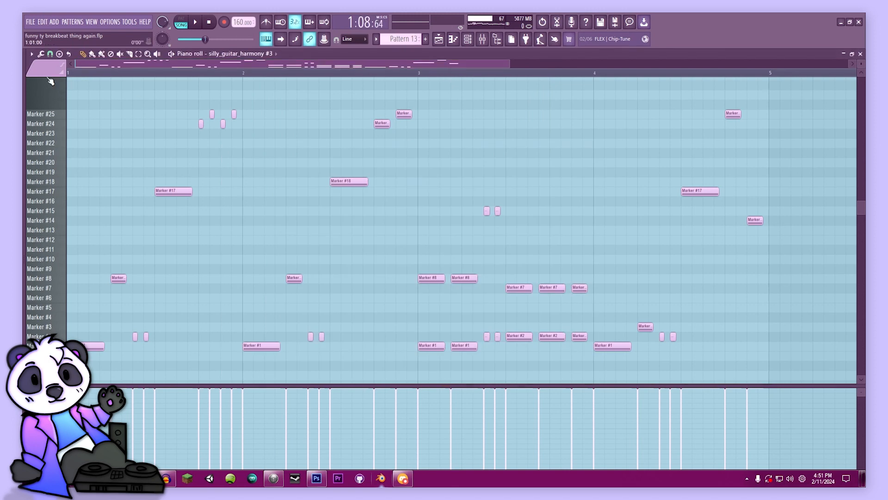
pyautogui.press('space')
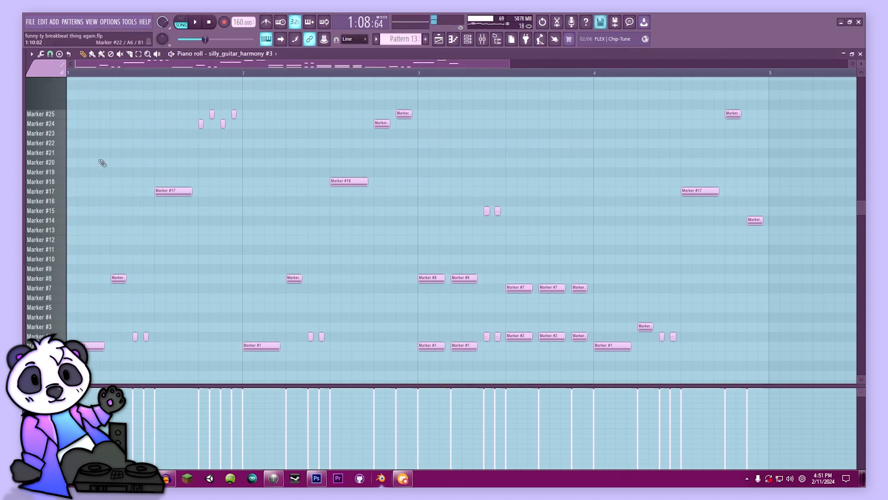
pyautogui.click(438, 40)
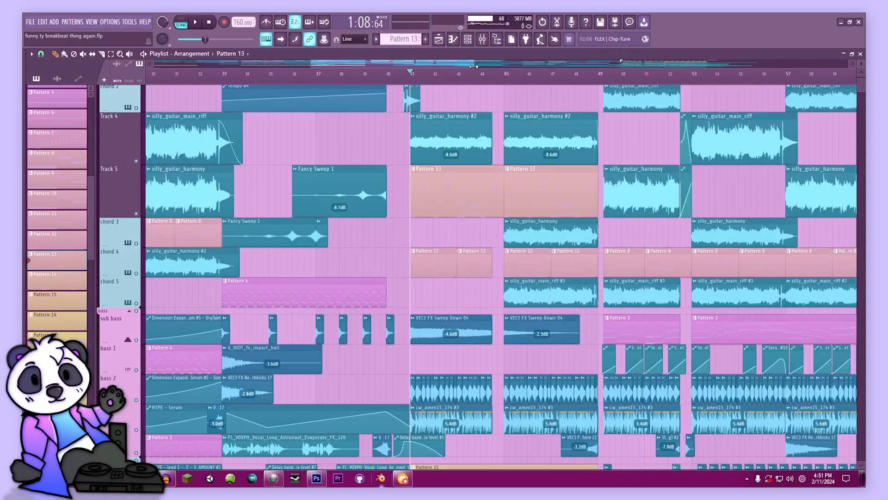
# - Solo the bass 2 track for the section from bar 41 and add the kick and sidechain tracks to it
pyautogui.moveTo(474, 67); pyautogui.dragTo(415, 69)
pyautogui.moveTo(359, 187); pyautogui.dragTo(180, 193)
pyautogui.moveTo(861, 64); pyautogui.dragTo(861, 70)
pyautogui.moveTo(491, 225); pyautogui.dragTo(399, 159)
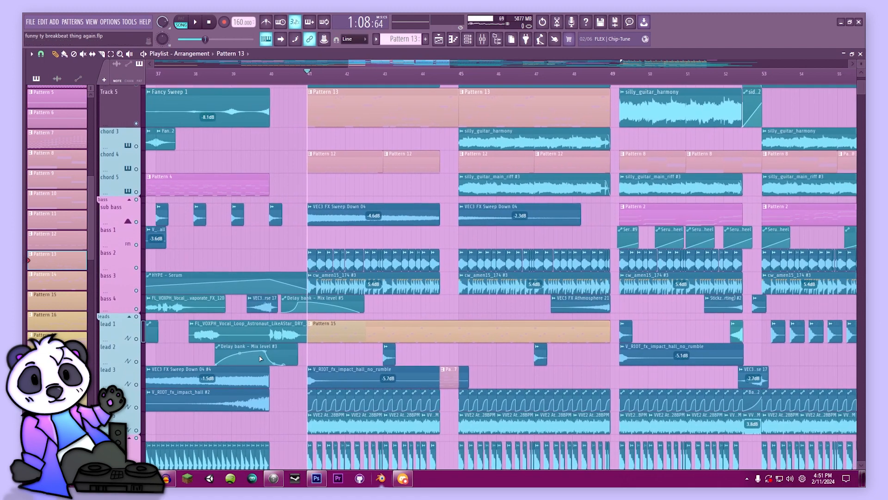
pyautogui.moveTo(369, 239); pyautogui.dragTo(380, 279)
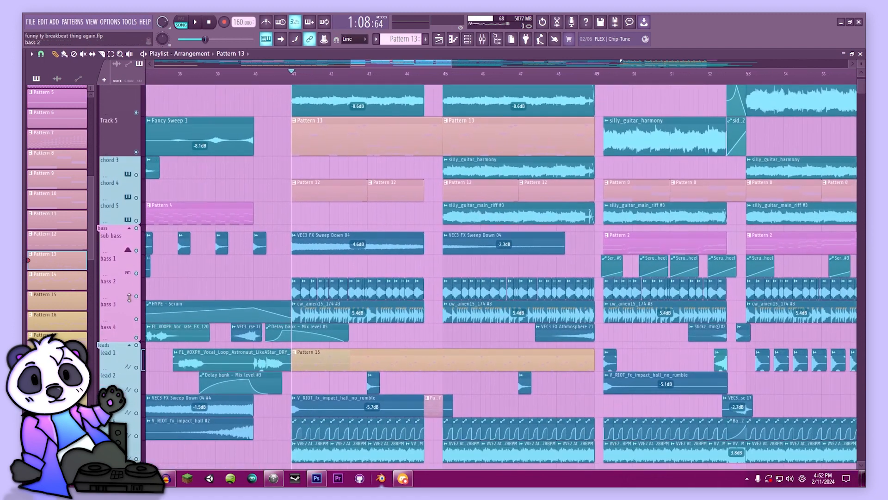
pyautogui.rightClick(137, 296)
pyautogui.press('space')
pyautogui.moveTo(219, 222); pyautogui.dragTo(224, 102)
pyautogui.press('space')
pyautogui.click(136, 391)
pyautogui.click(136, 414)
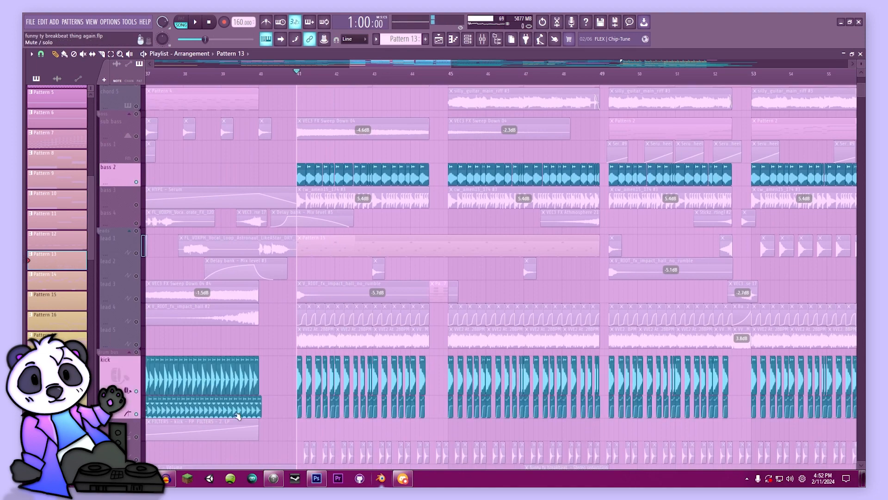
# - Add the clap and snare tracks to the soloed kick, sidechain and bass 2, and audition them from bar 41
pyautogui.moveTo(237, 415); pyautogui.dragTo(252, 297)
pyautogui.click(136, 342)
pyautogui.press('space')
pyautogui.click(136, 319)
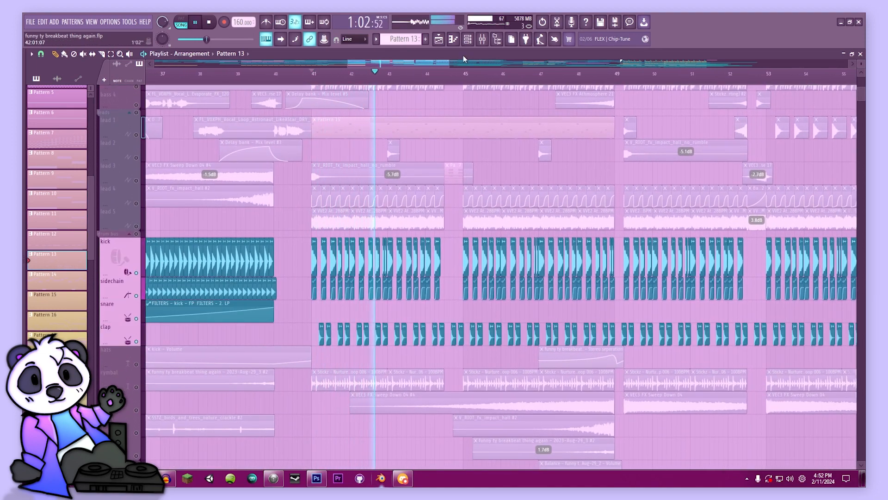
pyautogui.press('space')
# - Replay the soloed drums from bar 41 while adding the cymbal, lead 5 and lead 4 tracks
pyautogui.scroll(5, 416, 192)
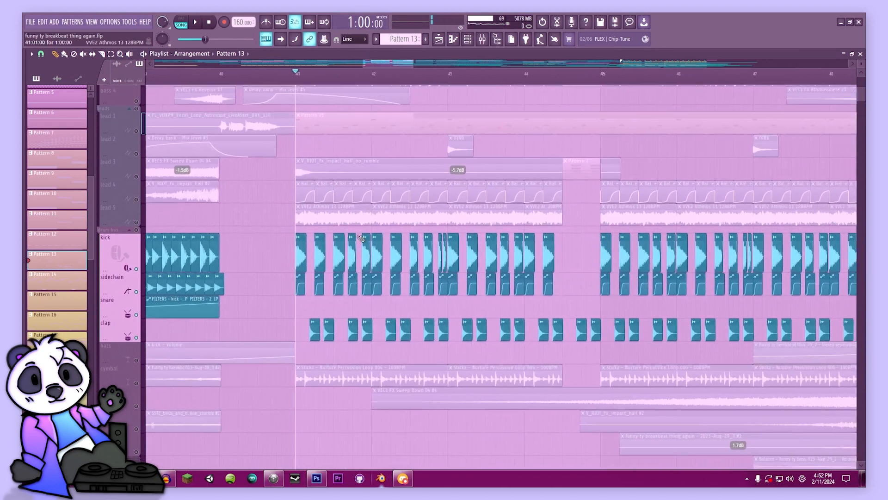
pyautogui.moveTo(361, 238); pyautogui.dragTo(329, 236)
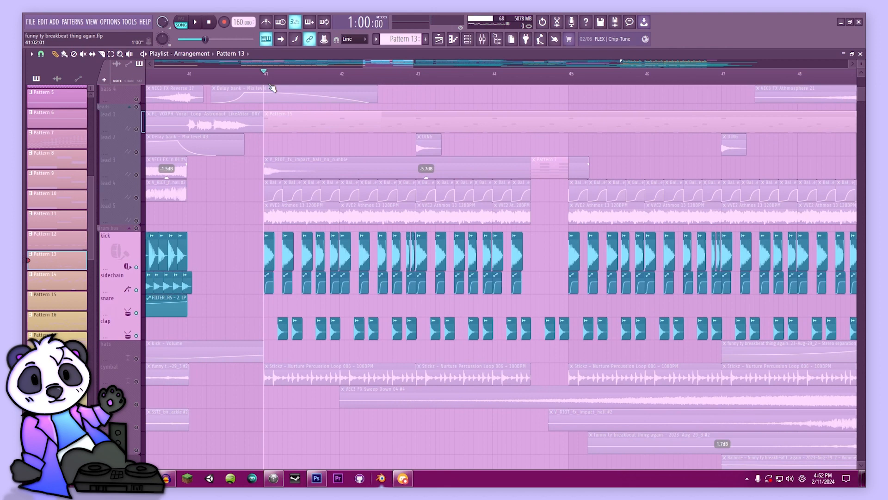
pyautogui.press('space')
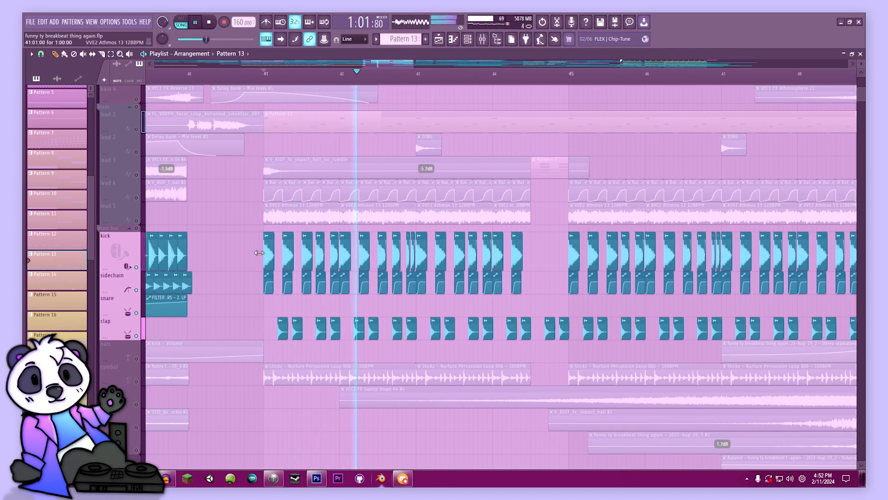
pyautogui.click(136, 381)
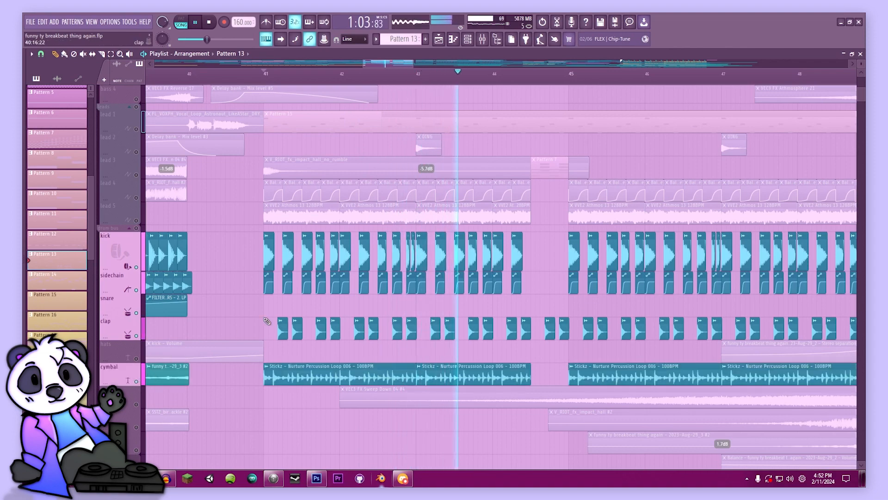
pyautogui.moveTo(301, 315); pyautogui.dragTo(319, 383)
pyautogui.click(136, 269)
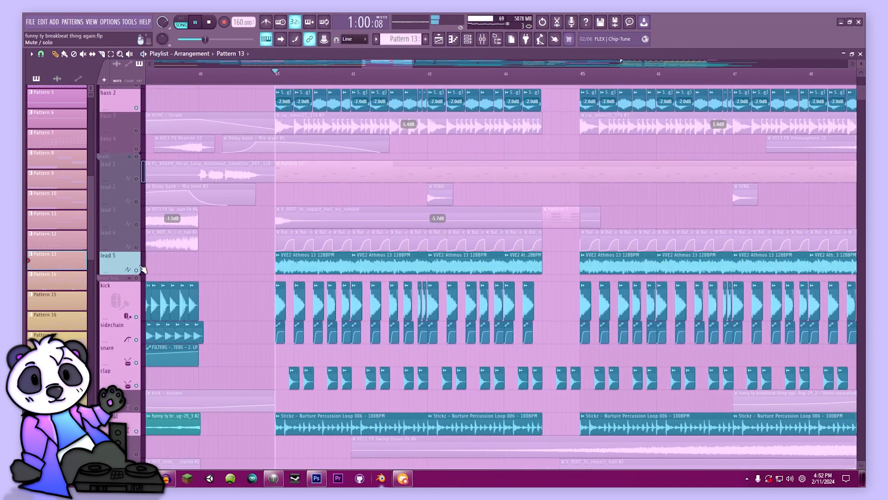
pyautogui.click(136, 247)
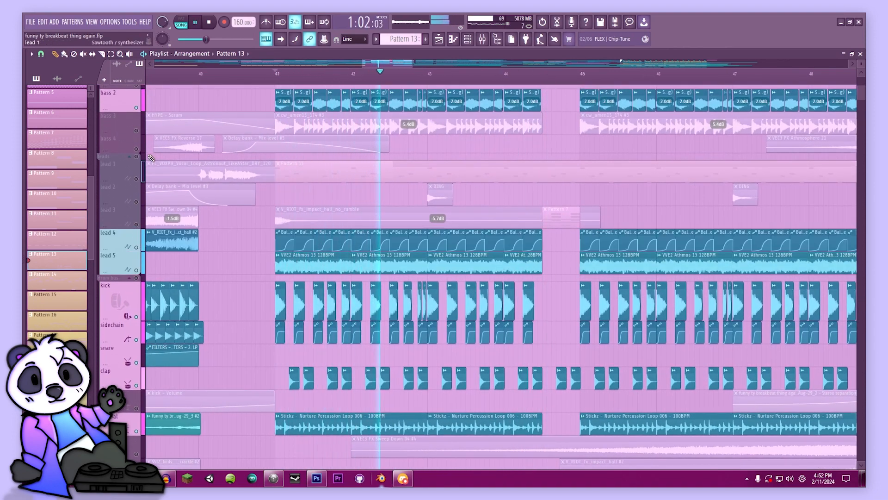
# - Unsolo the drum and lead layers to restore all tracks, and start the full mix from bar 41
pyautogui.rightClick(136, 179)
pyautogui.press('space')
pyautogui.moveTo(241, 249); pyautogui.dragTo(232, 395)
pyautogui.press('space')
pyautogui.rightClick(136, 229)
pyautogui.press('space')
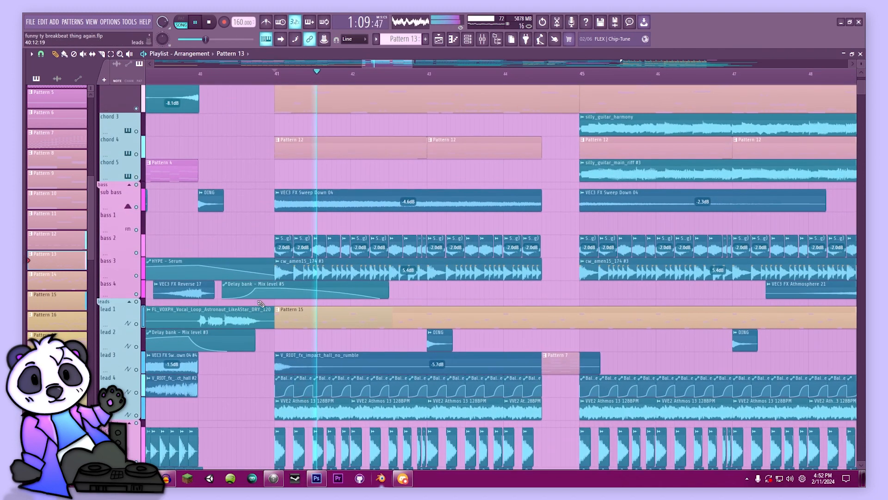
# - Follow the full mix through bars 41 to 48, examining the guitar, chord, bass and lead layers
pyautogui.moveTo(320, 236); pyautogui.dragTo(261, 336)
pyautogui.moveTo(373, 272); pyautogui.dragTo(247, 265)
pyautogui.moveTo(441, 351); pyautogui.dragTo(417, 377)
pyautogui.moveTo(376, 277); pyautogui.dragTo(457, 236)
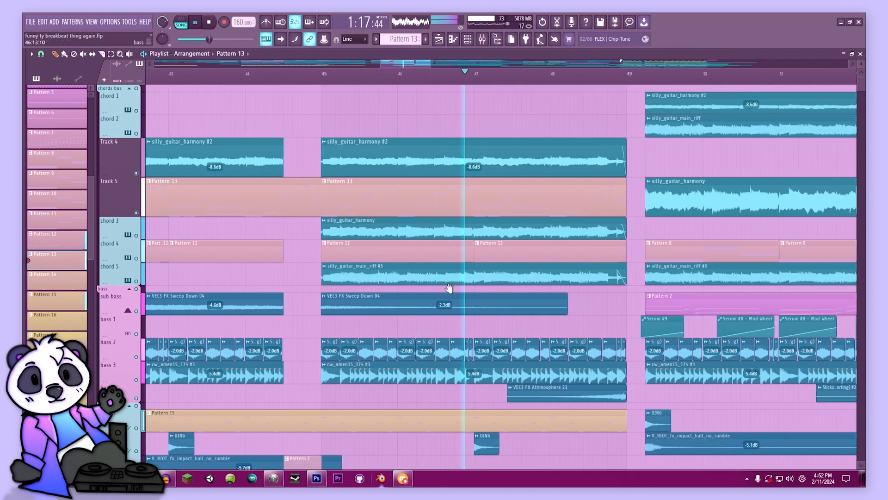
pyautogui.moveTo(449, 288); pyautogui.dragTo(407, 143)
pyautogui.moveTo(387, 259); pyautogui.dragTo(381, 370)
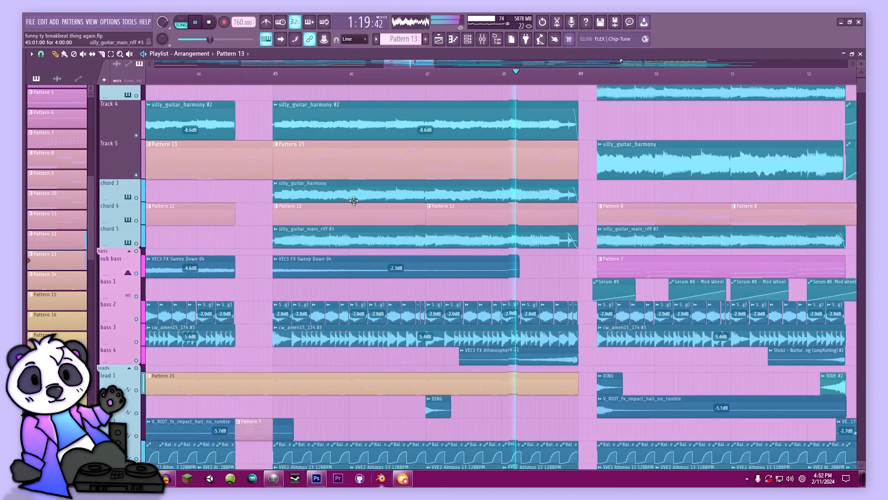
pyautogui.moveTo(353, 201); pyautogui.dragTo(335, 244)
pyautogui.moveTo(406, 246); pyautogui.dragTo(396, 205)
# - Set the playback position to bar 45, audition Pattern 7 from lead 3 in pattern mode, and return to the playlist
pyautogui.press('space')
pyautogui.click(252, 72)
pyautogui.moveTo(269, 263); pyautogui.dragTo(254, 320)
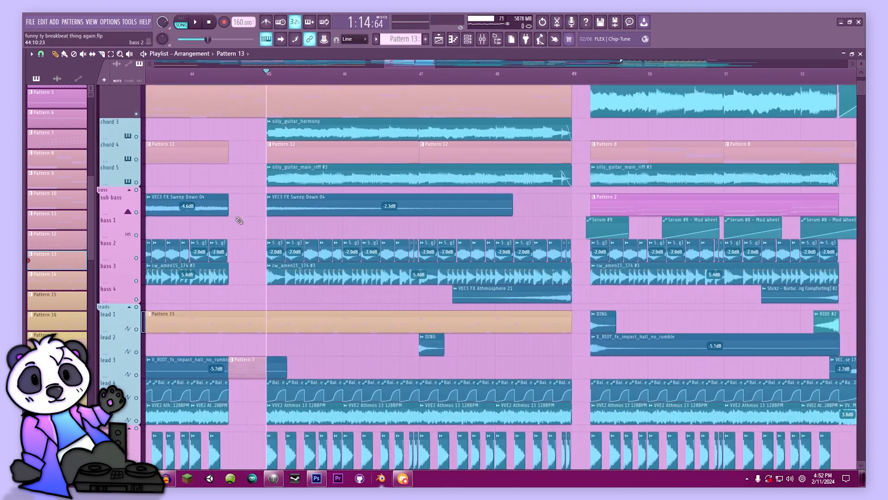
pyautogui.doubleClick(234, 364)
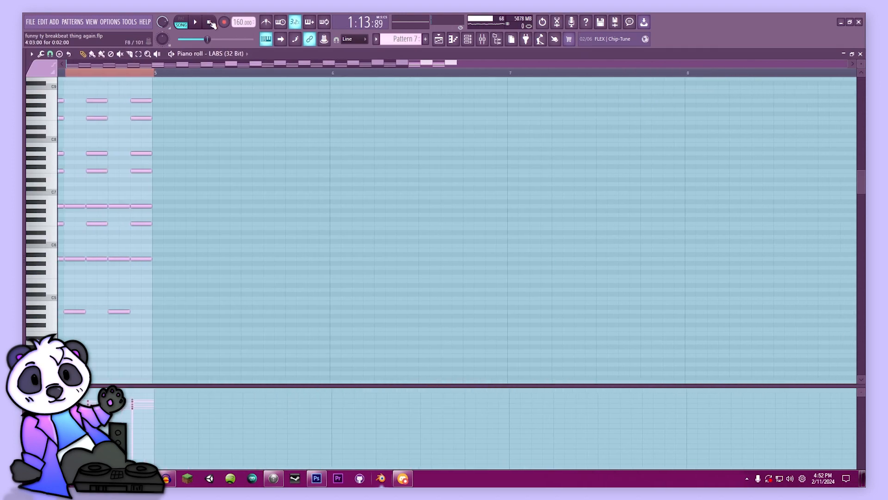
pyautogui.click(184, 21)
pyautogui.press('space')
pyautogui.press('space')
pyautogui.press('F5')
# - Play the full mix from bar 45 while examining the percussion tracks and the chord and guitar tracks
pyautogui.moveTo(323, 301); pyautogui.dragTo(305, 32)
pyautogui.moveTo(309, 246); pyautogui.dragTo(315, 133)
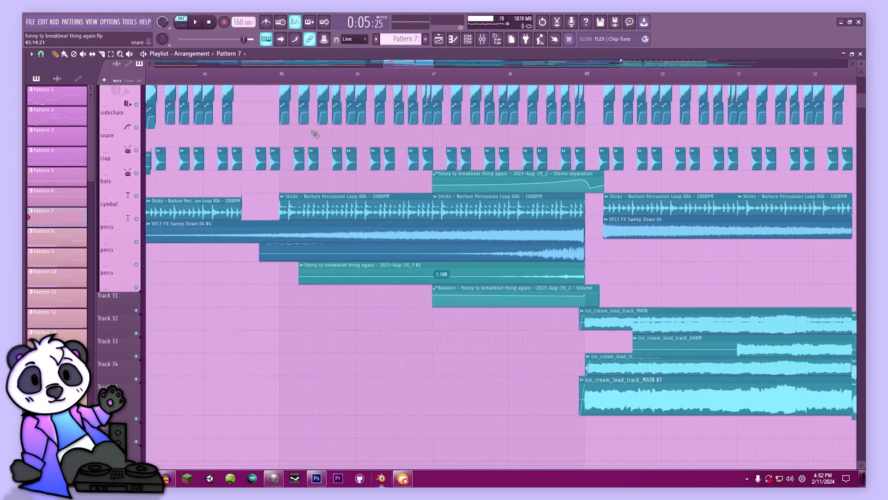
pyautogui.click(277, 74)
pyautogui.press('space')
pyautogui.moveTo(296, 180); pyautogui.dragTo(299, 482)
pyautogui.scroll(8, 339, 211)
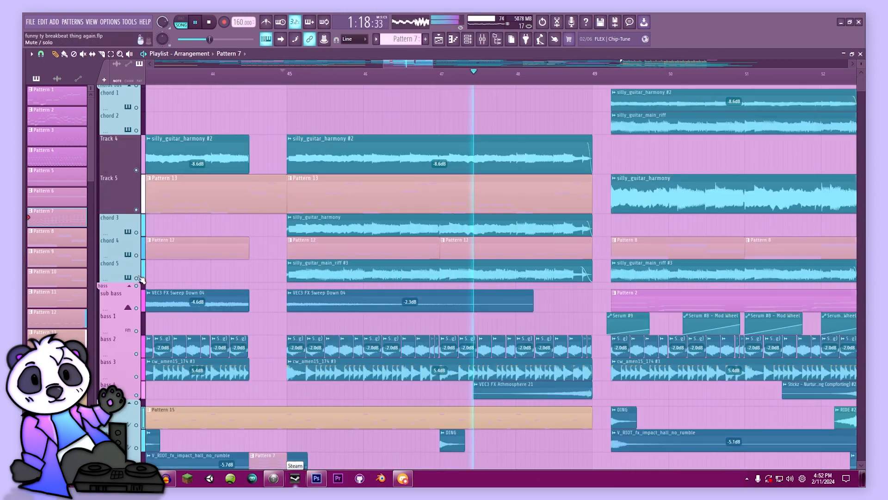
# - Solo the chord 5 guitar riff and then the Track 4 guitar harmony to hear each layer alone
pyautogui.keyDown('ctrl'); pyautogui.click(137, 277); pyautogui.keyUp('ctrl')
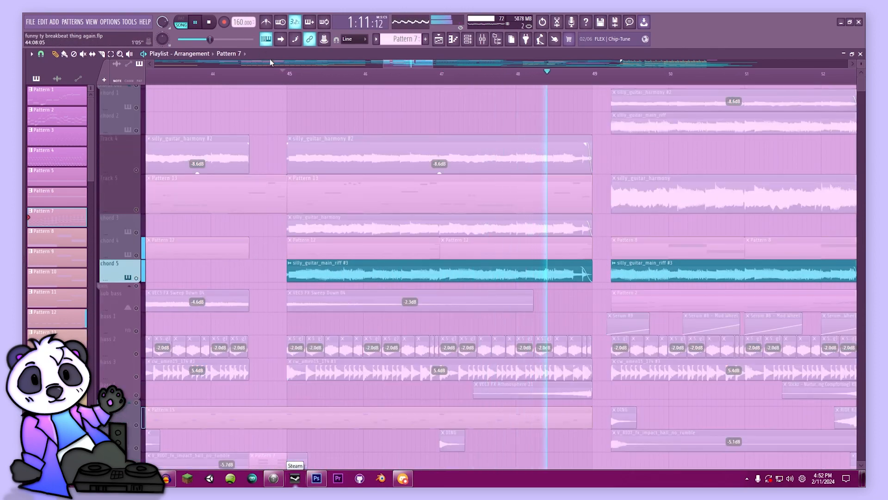
pyautogui.keyDown('ctrl'); pyautogui.click(137, 170); pyautogui.keyUp('ctrl')
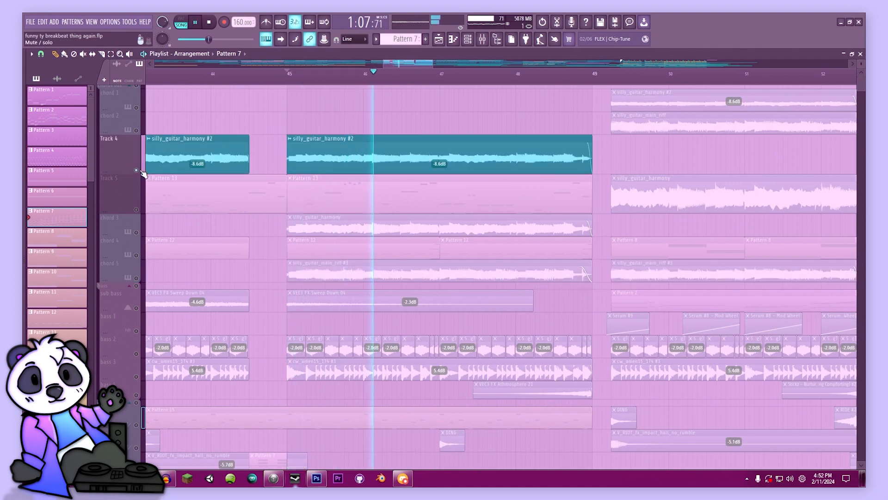
pyautogui.rightClick(133, 222)
pyautogui.click(137, 234)
pyautogui.moveTo(137, 235); pyautogui.dragTo(137, 231)
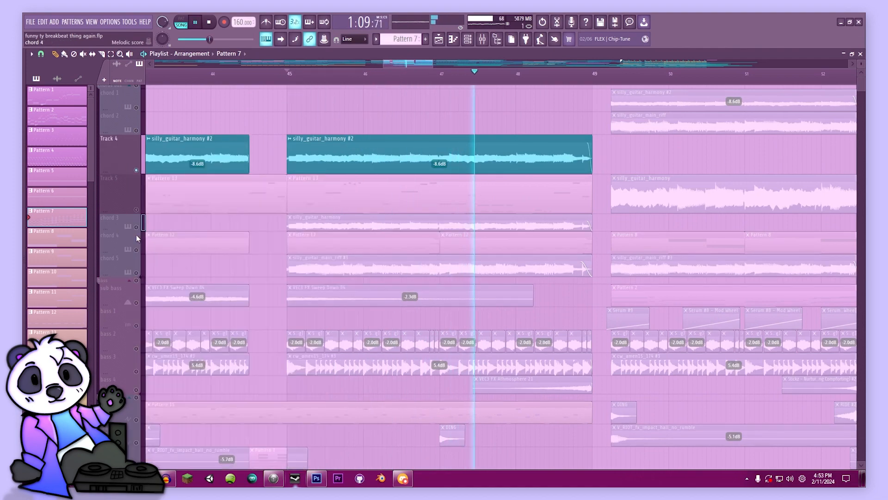
# - Solo the chord 3 guitar harmony, play it from bar 45, then stop playback and unsolo the track
pyautogui.keyDown('ctrl'); pyautogui.click(138, 227); pyautogui.keyUp('ctrl')
pyautogui.click(293, 72)
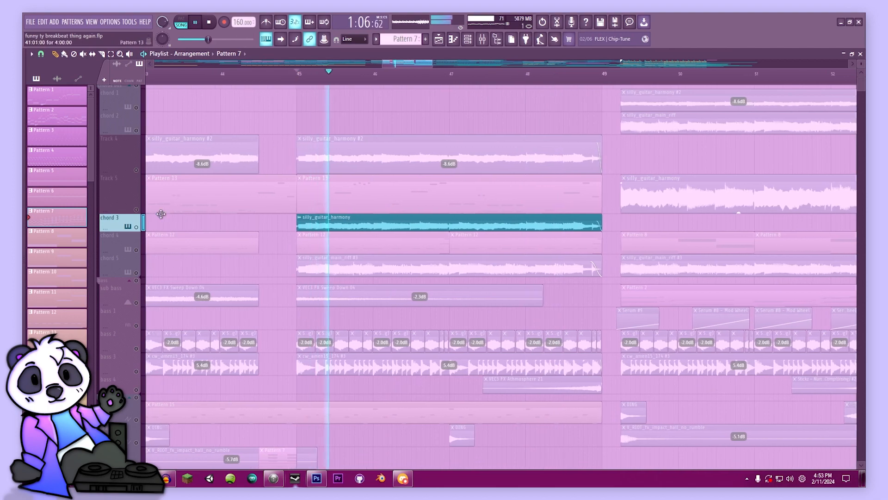
pyautogui.press('space')
pyautogui.keyDown('ctrl'); pyautogui.click(137, 227); pyautogui.keyUp('ctrl')
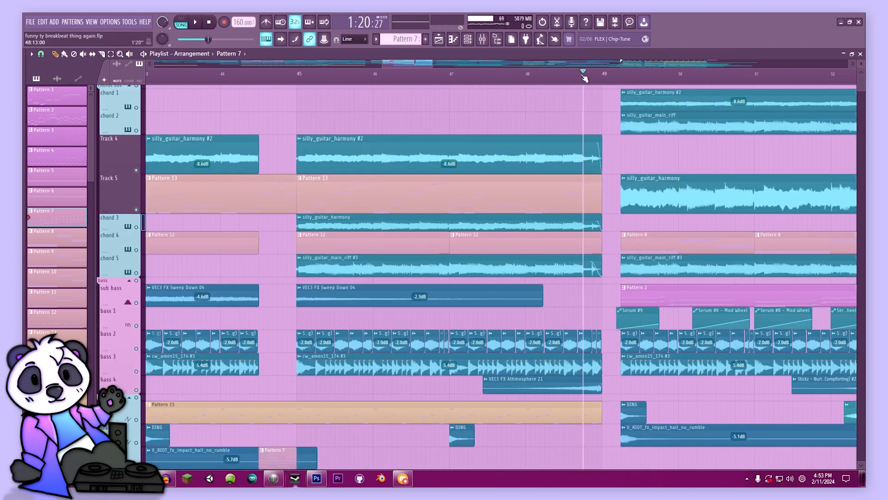
# - Play the full mix into bar 49 while examining the guitar, chord and bass clips of the following section
pyautogui.hscroll(3, 357, 188)
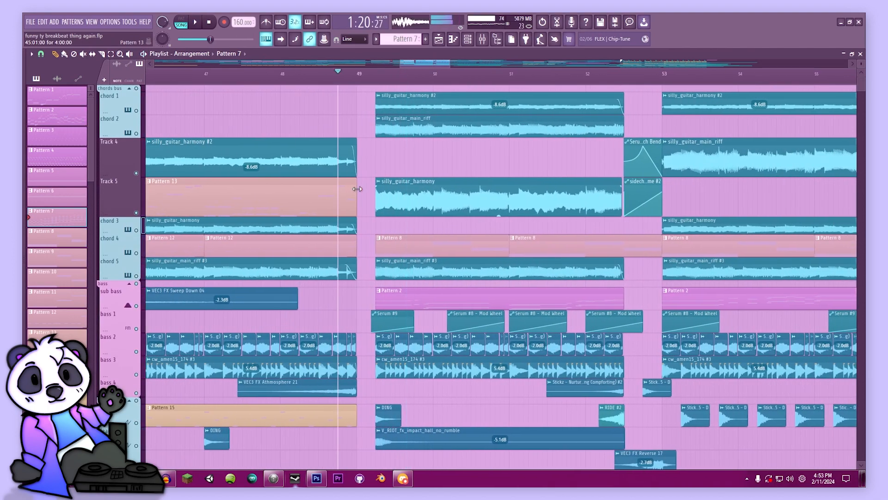
pyautogui.moveTo(450, 66); pyautogui.dragTo(485, 66)
pyautogui.hscroll(-3, 394, 145)
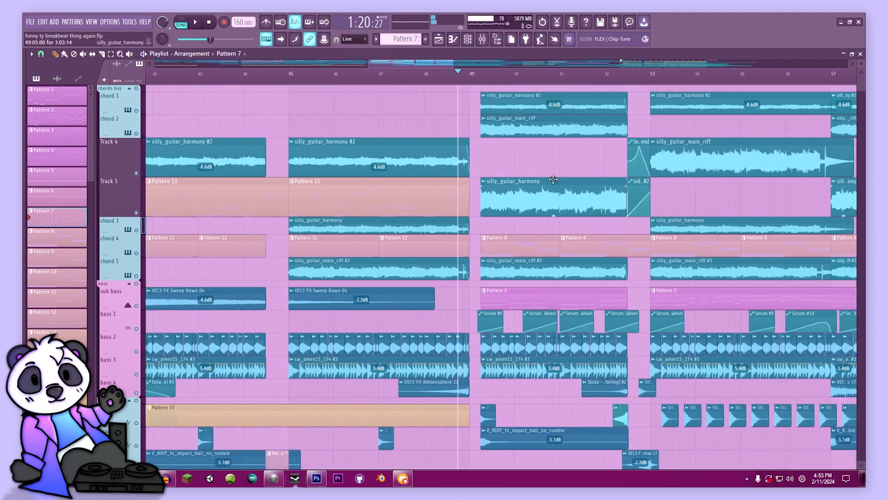
pyautogui.hscroll(3, 511, 298)
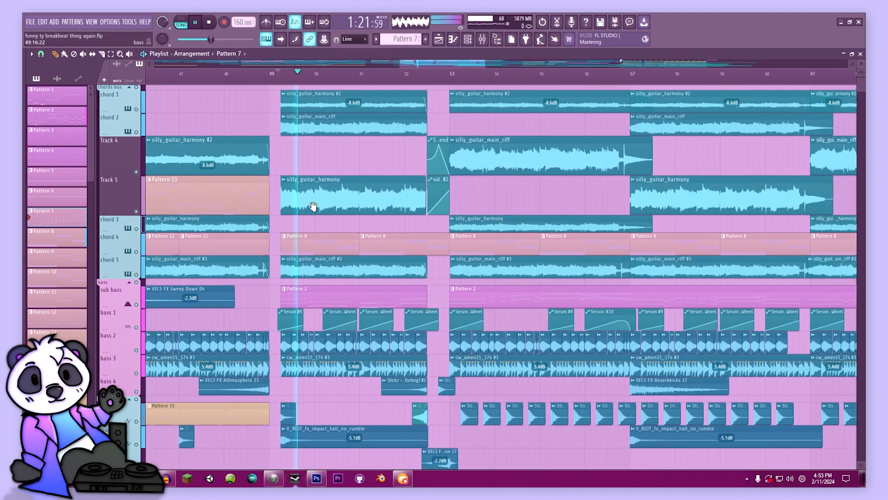
# - Inspect the sample settings of the ice_cream_lead_track_MAIN clip on Track 32 and its effect chain in the mixer
pyautogui.scroll(-5, 370, 190)
pyautogui.scroll(-10, 370, 190)
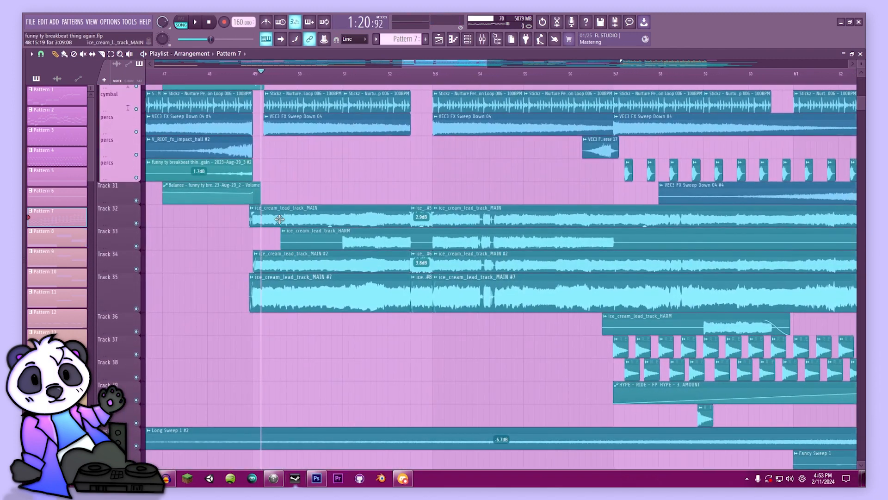
pyautogui.click(279, 220)
pyautogui.doubleClick(247, 213)
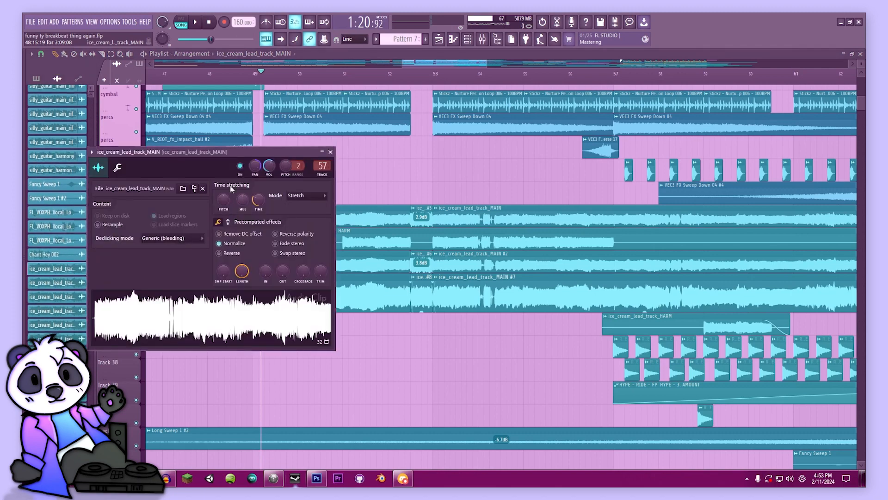
pyautogui.moveTo(181, 155); pyautogui.dragTo(341, 172)
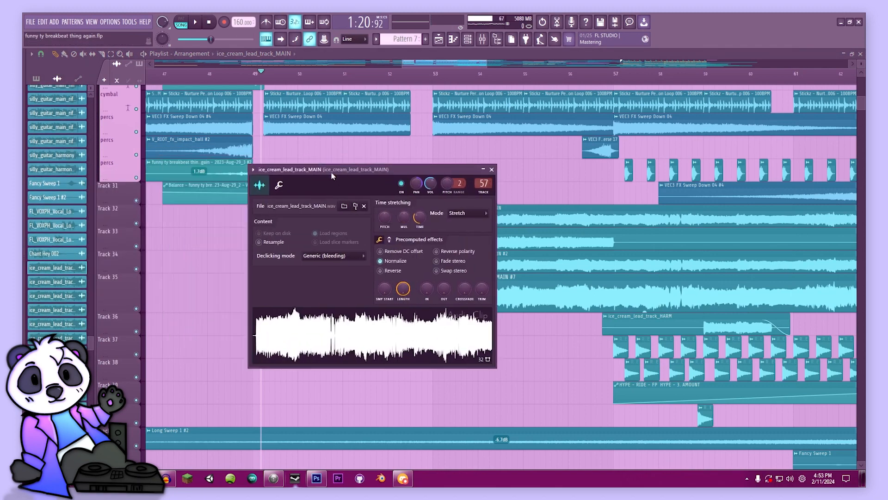
pyautogui.moveTo(332, 171); pyautogui.dragTo(503, 154)
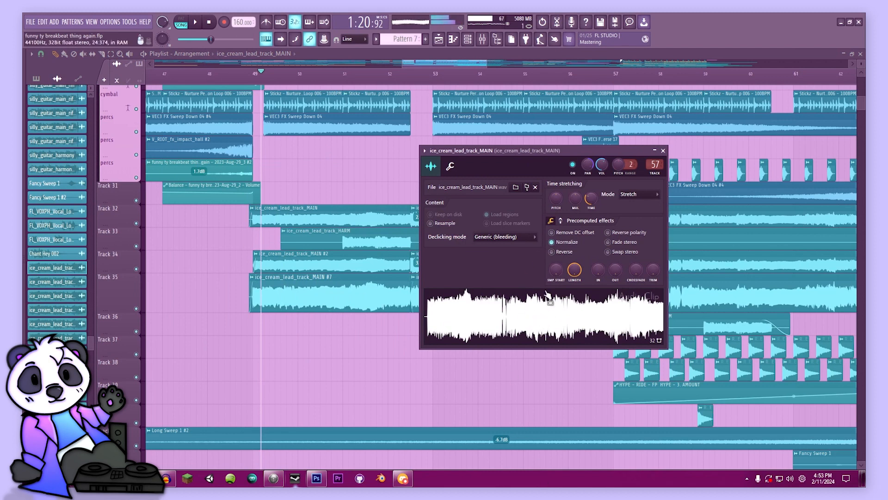
pyautogui.click(482, 40)
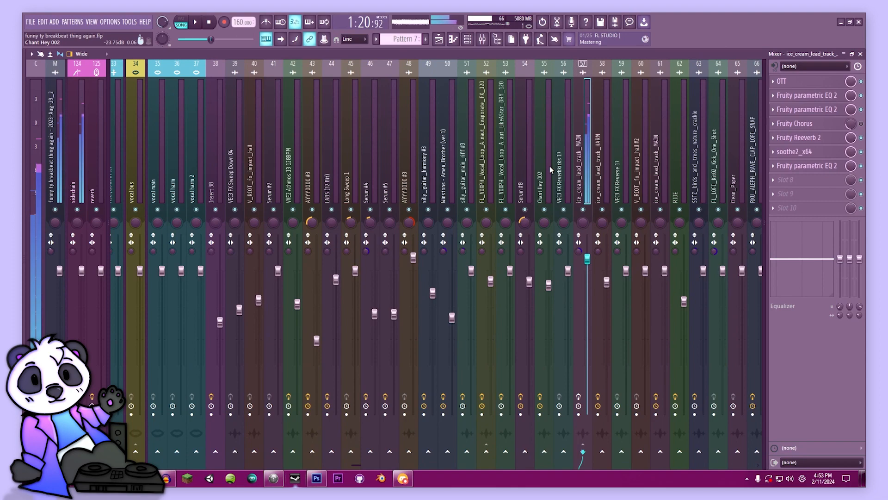
pyautogui.click(438, 40)
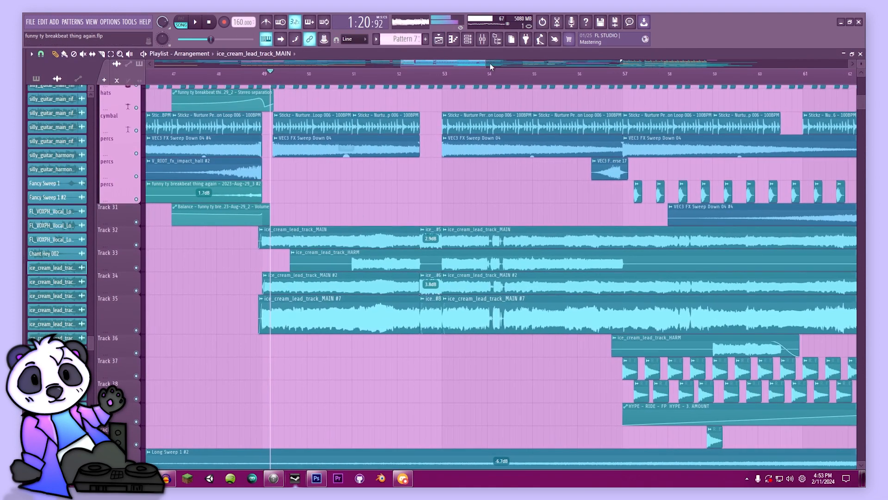
# - Play from bar 49, solo vocal Track 32, and check the sample settings of its clip
pyautogui.moveTo(487, 63); pyautogui.dragTo(456, 62)
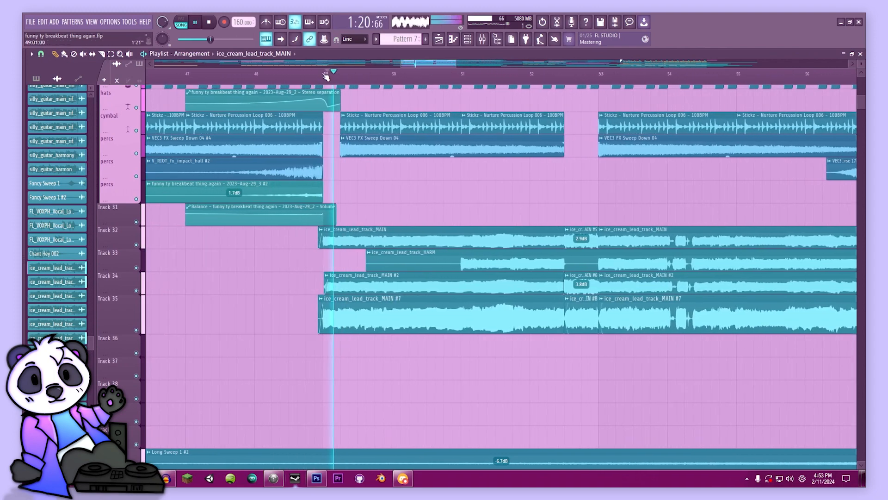
pyautogui.rightClick(137, 245)
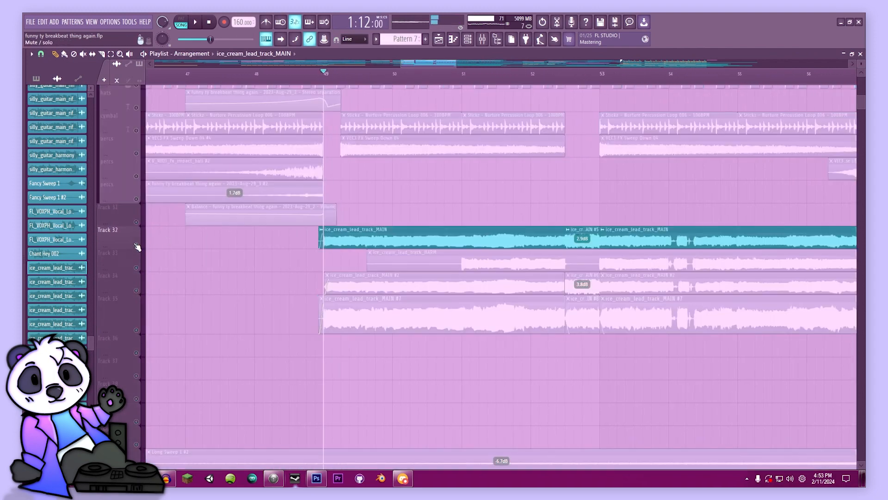
pyautogui.doubleClick(349, 241)
pyautogui.click(664, 151)
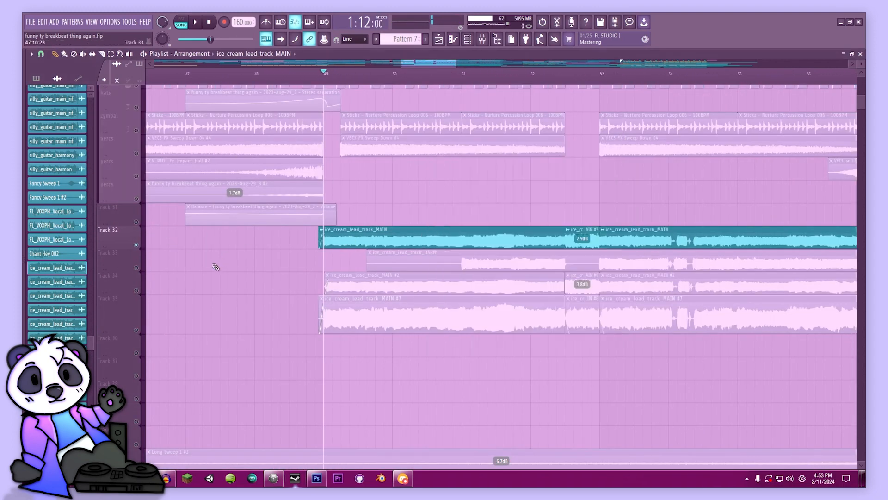
# - Solo Track 34, check its ice_cream_lead_track_MAIN #2 clip settings, and play it together with Track 32
pyautogui.rightClick(137, 290)
pyautogui.click(362, 289)
pyautogui.doubleClick(362, 289)
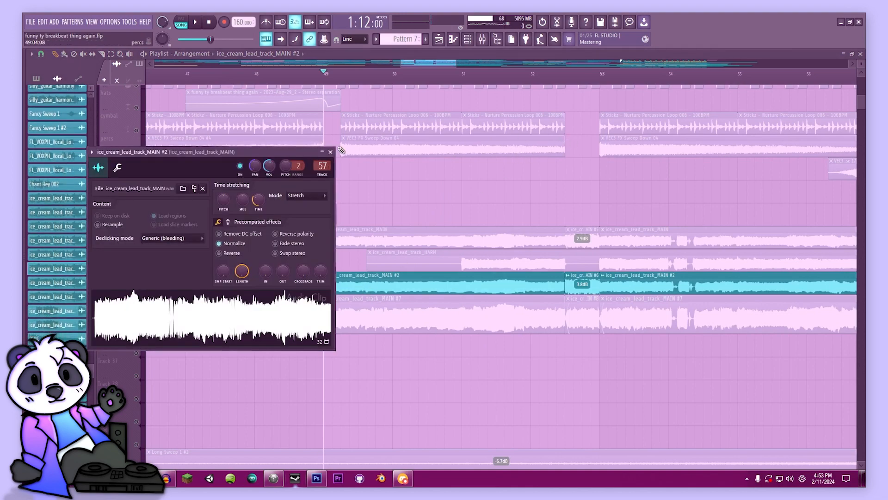
pyautogui.click(331, 152)
pyautogui.click(136, 245)
pyautogui.press('space')
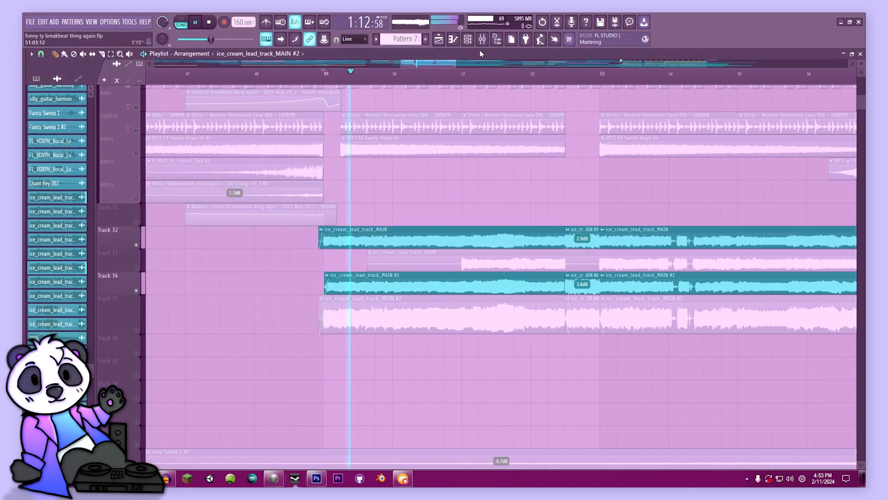
# - View the mixer levels while the two vocal layers play, return to the playlist and stop playback
pyautogui.click(482, 39)
pyautogui.scroll(-5, 510, 134)
pyautogui.click(438, 40)
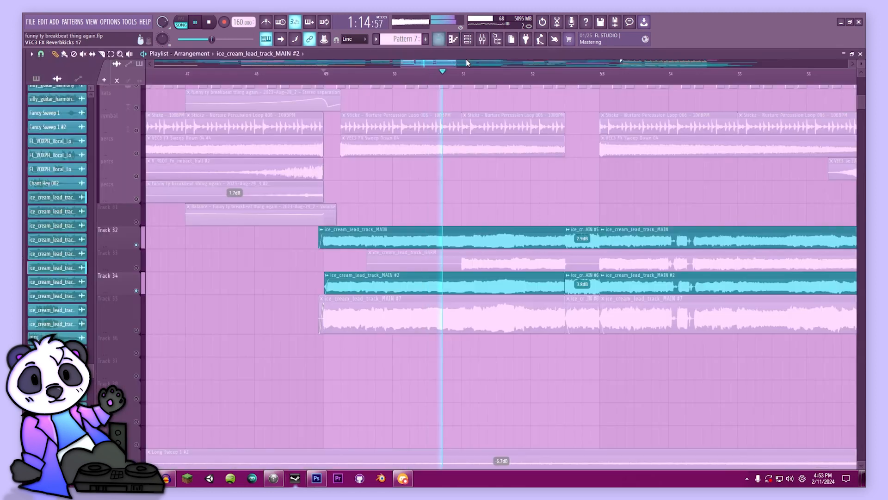
pyautogui.press('space')
# - Extend the start of the ice_cream_lead_track_MAIN #2 clip on Track 34 back to bar 49 and play both vocal layers
pyautogui.moveTo(458, 63); pyautogui.dragTo(432, 64)
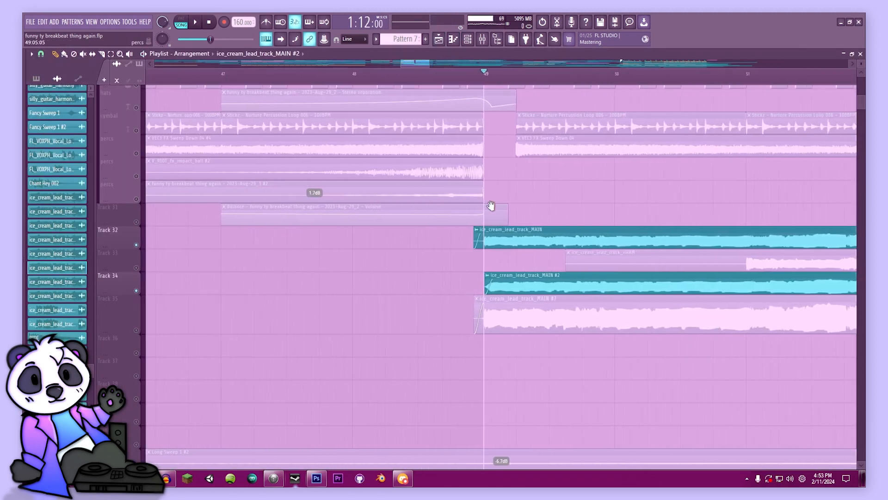
pyautogui.moveTo(491, 206); pyautogui.dragTo(448, 220)
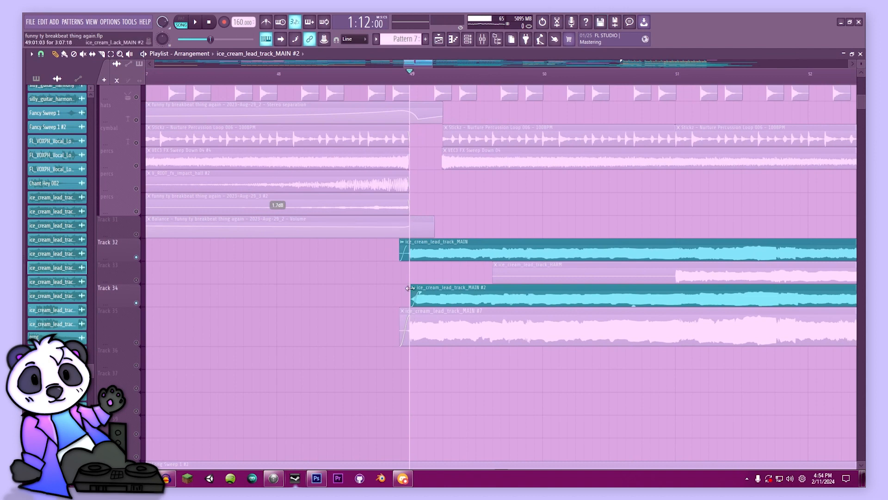
pyautogui.moveTo(410, 288)
pyautogui.mouseDown()
pyautogui.moveTo(381, 298)
pyautogui.moveTo(410, 298)
pyautogui.mouseUp()
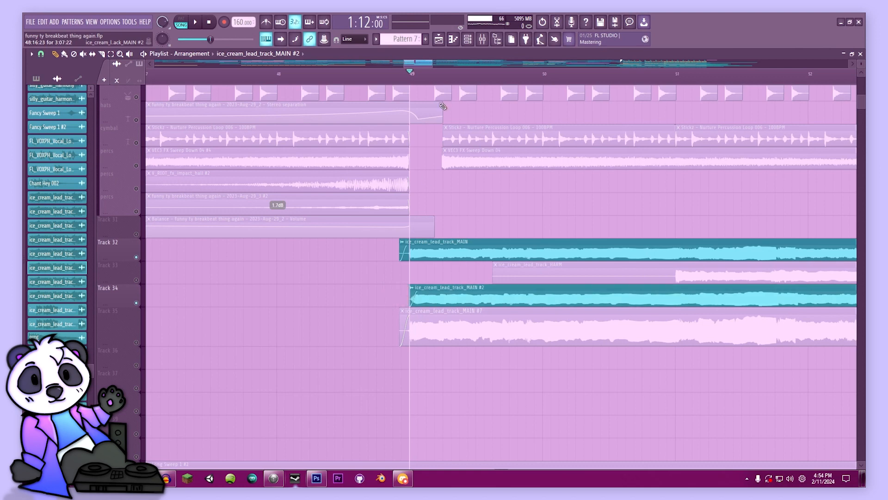
pyautogui.moveTo(431, 64); pyautogui.dragTo(422, 64)
pyautogui.moveTo(620, 259); pyautogui.dragTo(424, 240)
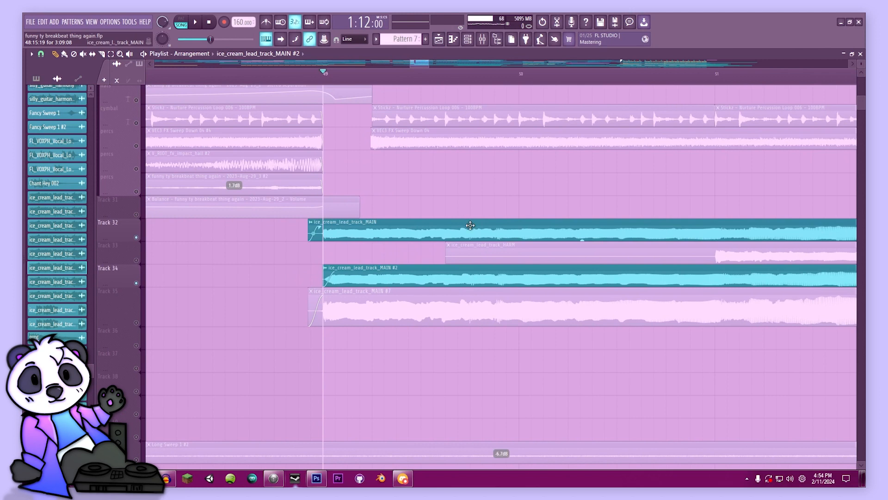
pyautogui.press('space')
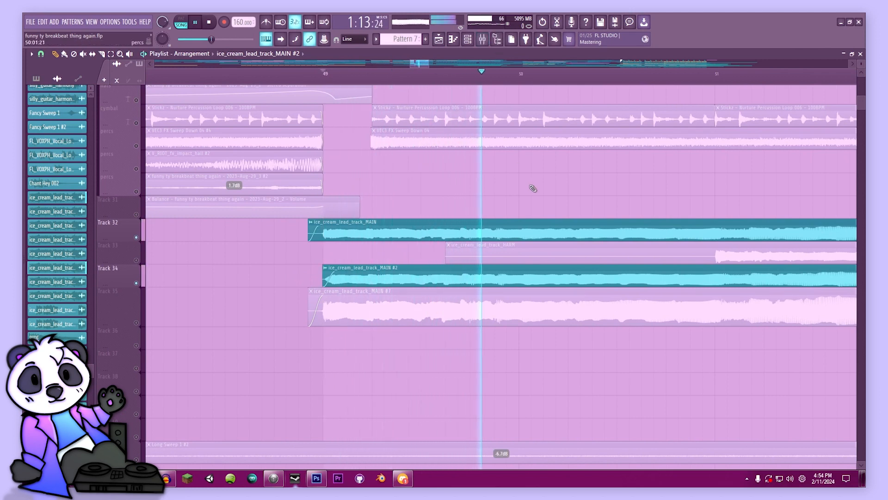
pyautogui.press('space')
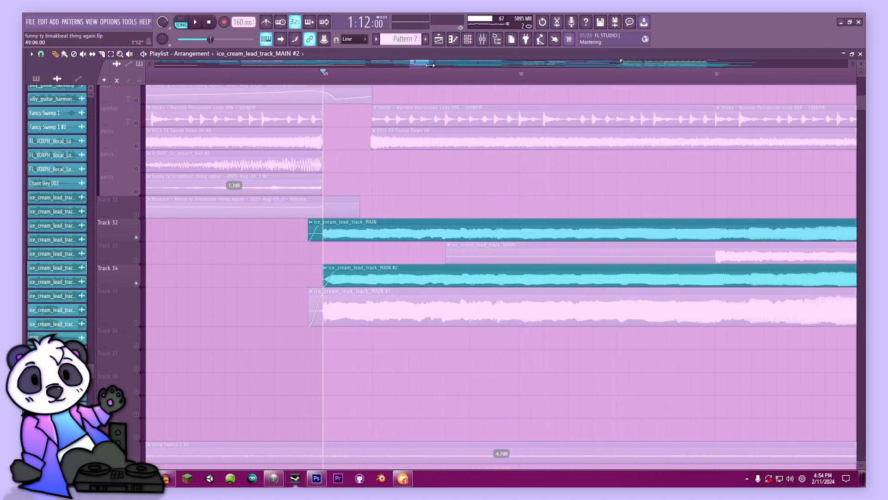
# - Inspect OTT on mixer track 57, bypass the track's effects, and audition the ice_cream_lead_track_MAIN vocal dry before re-enabling OTT
pyautogui.moveTo(429, 64); pyautogui.dragTo(505, 69)
pyautogui.press('F9')
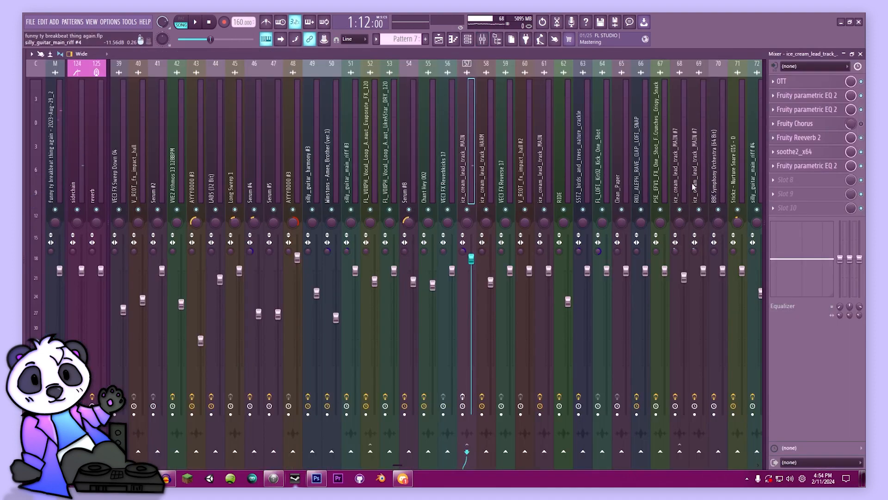
pyautogui.click(463, 397)
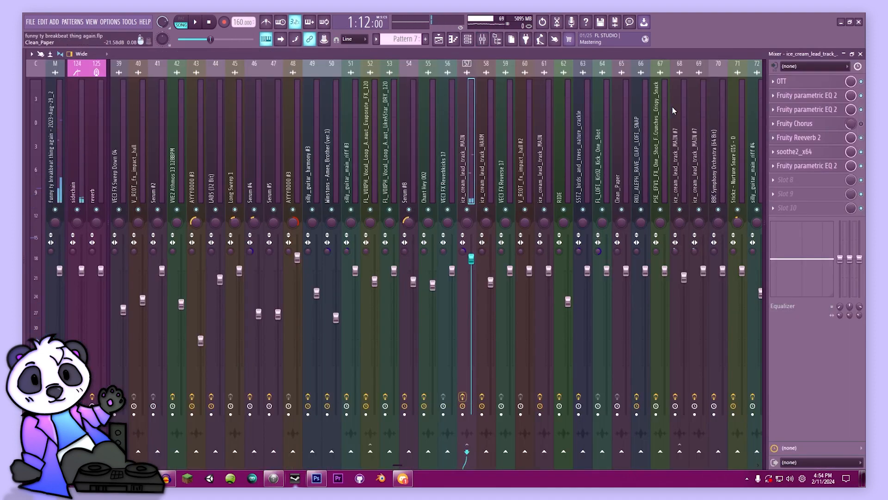
pyautogui.click(799, 82)
pyautogui.click(799, 82)
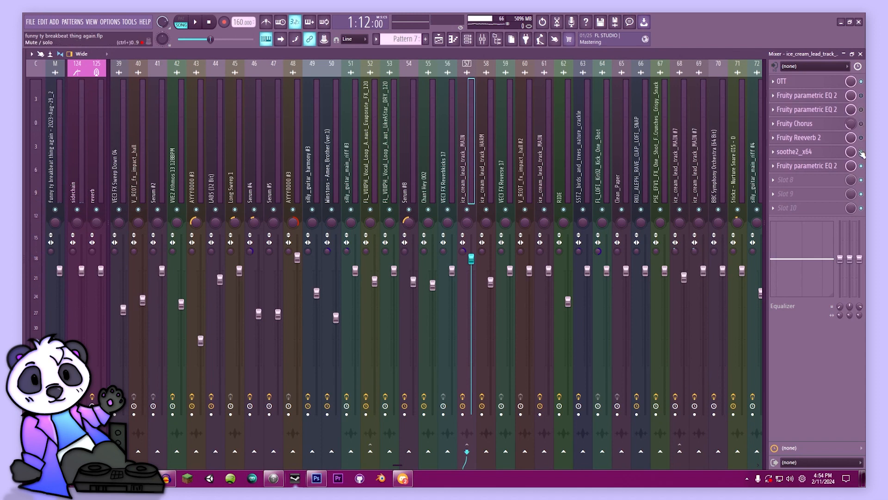
pyautogui.press('space')
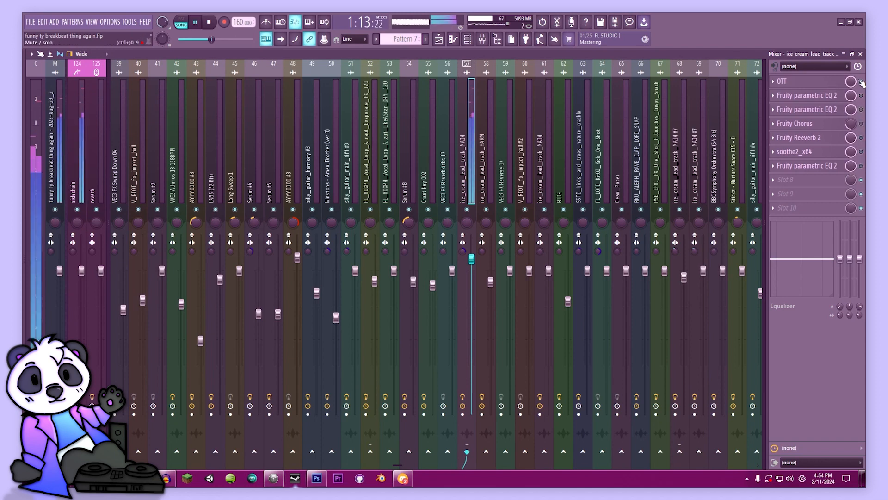
pyautogui.press('space')
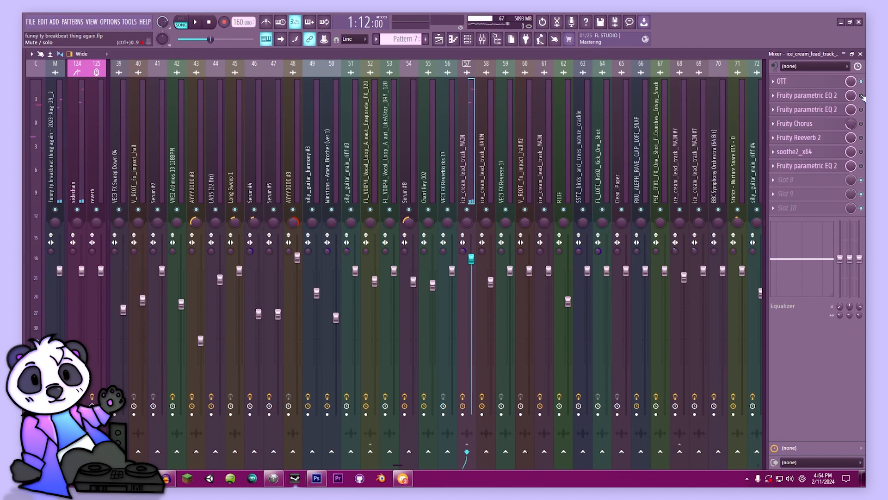
# - Enable the first Fruity parametric EQ 2 on mixer track 57, inspect its curve, and play the vocal through it
pyautogui.click(836, 100)
pyautogui.click(836, 99)
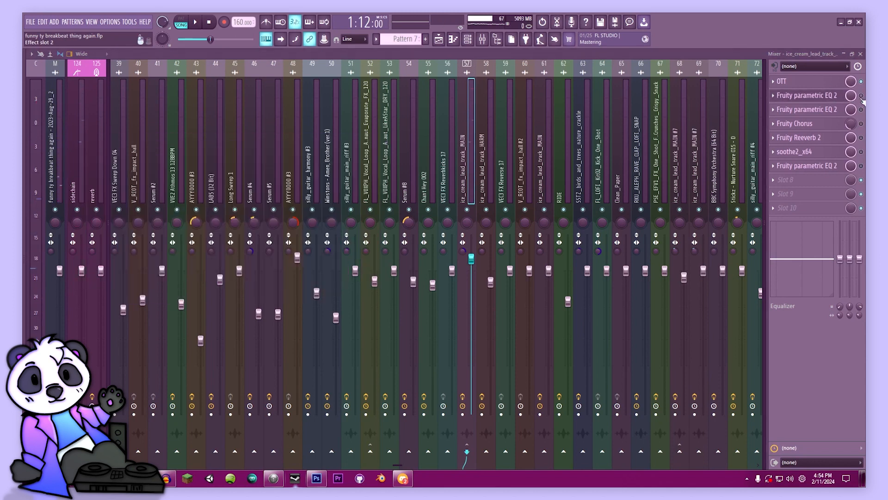
pyautogui.press('space')
pyautogui.click(835, 97)
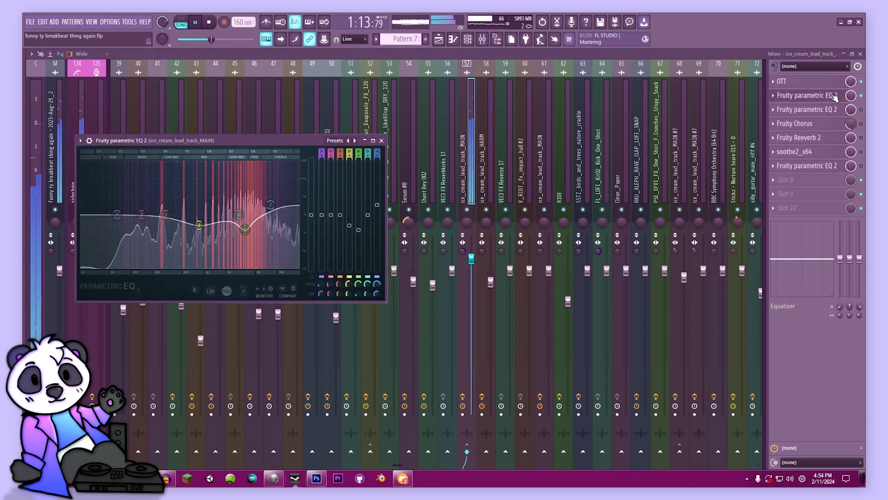
pyautogui.click(839, 98)
pyautogui.press('space')
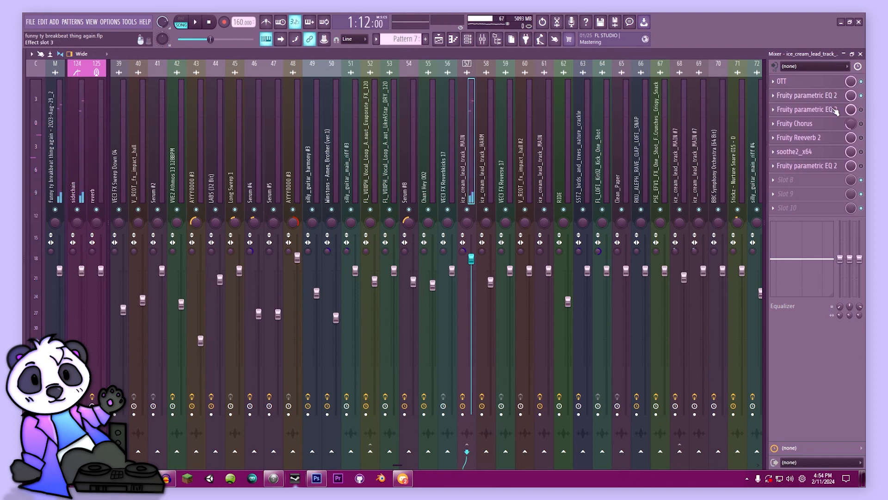
# - Inspect the second Fruity parametric EQ 2 on mixer track 57, enable it, and play the vocal through it
pyautogui.click(836, 109)
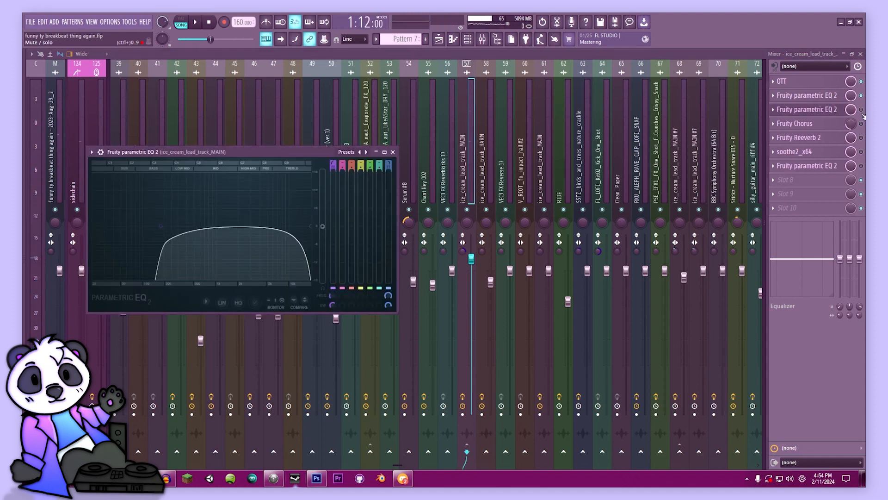
pyautogui.click(861, 110)
pyautogui.click(829, 113)
pyautogui.press('space')
pyautogui.click(829, 113)
pyautogui.click(830, 113)
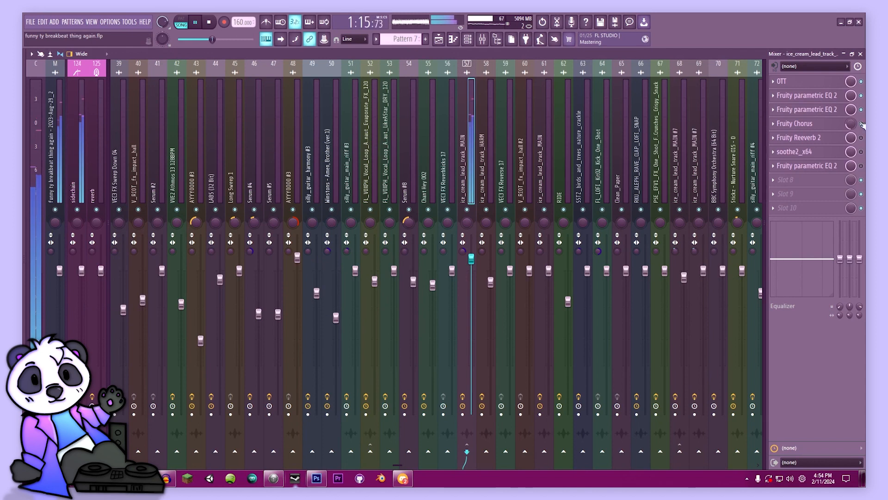
pyautogui.press('space')
# - Inspect the Fruity Chorus settings on mixer track 57, and enable and view Fruity Reeverb 2 while the vocal plays
pyautogui.click(809, 123)
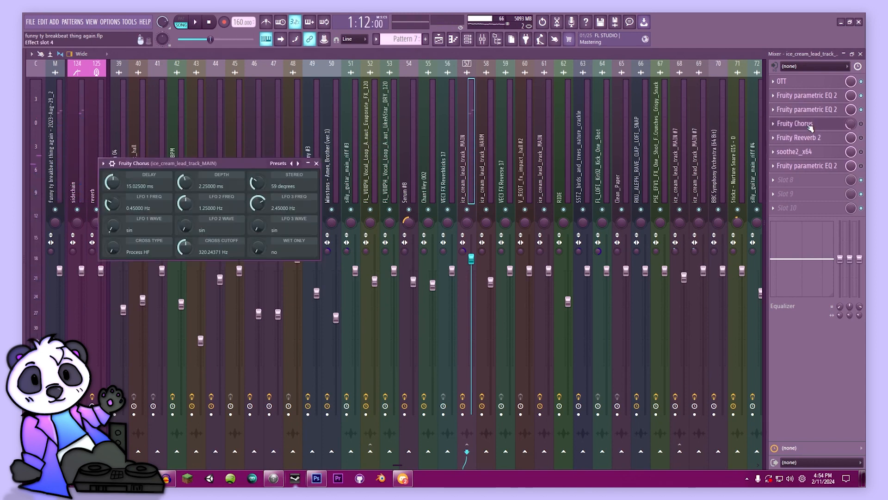
pyautogui.click(809, 123)
pyautogui.press('space')
pyautogui.click(841, 138)
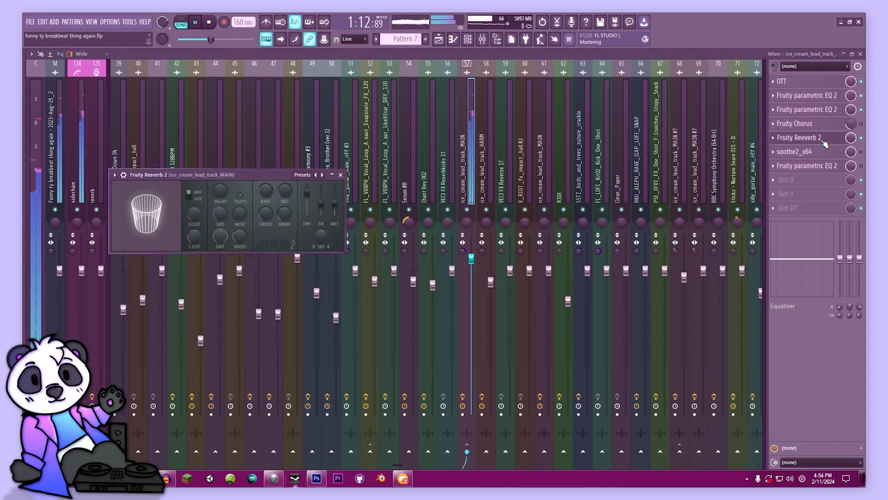
pyautogui.click(842, 140)
# - Enable soothe2_x64 on mixer track 57 and examine its frequency curve and reduction while the vocal plays
pyautogui.click(818, 164)
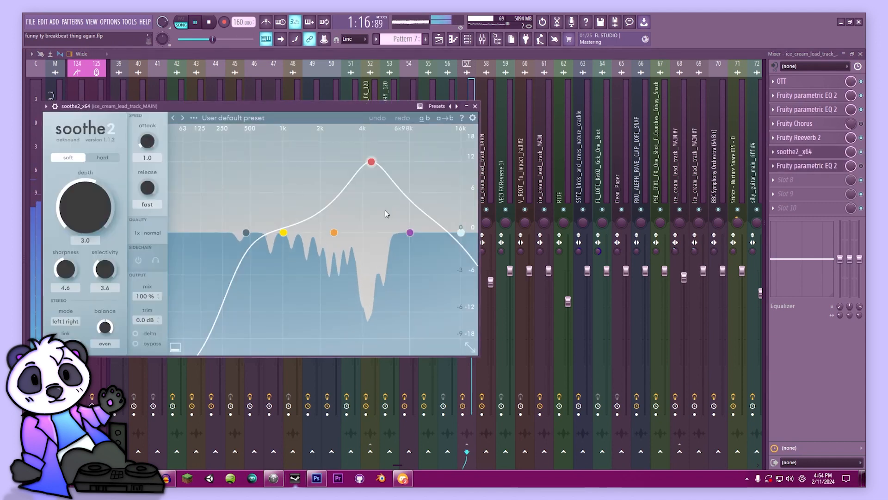
pyautogui.moveTo(373, 167)
pyautogui.mouseDown()
pyautogui.moveTo(369, 244)
pyautogui.moveTo(368, 161)
pyautogui.mouseUp()
pyautogui.click(475, 106)
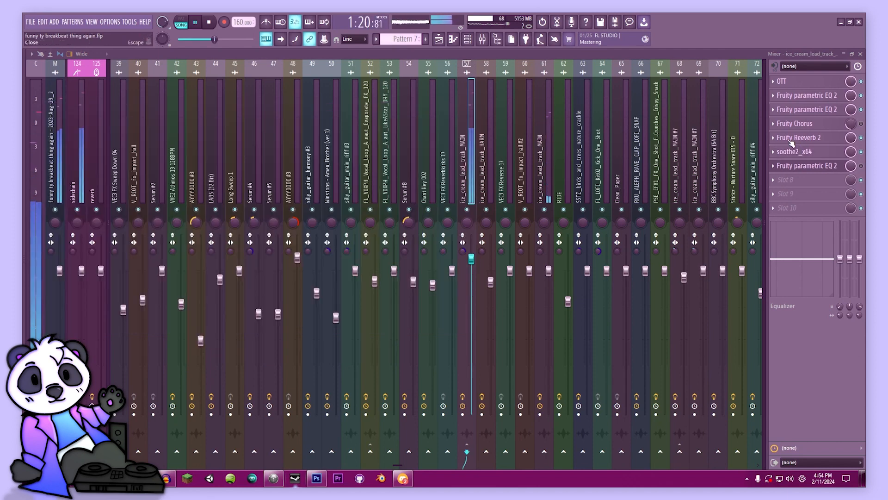
pyautogui.press('space')
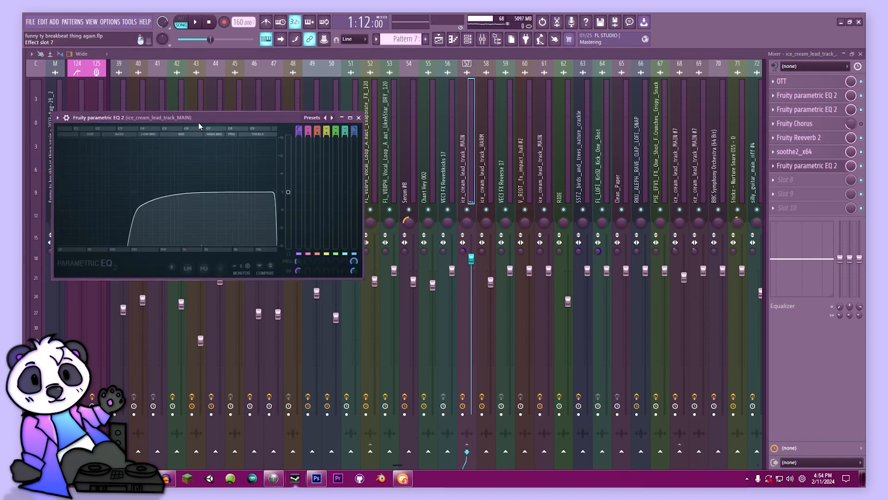
# - Play the vocal through the last Fruity parametric EQ 2 in slot 7 and examine its low-cut band
pyautogui.moveTo(195, 116); pyautogui.dragTo(275, 104)
pyautogui.press('space')
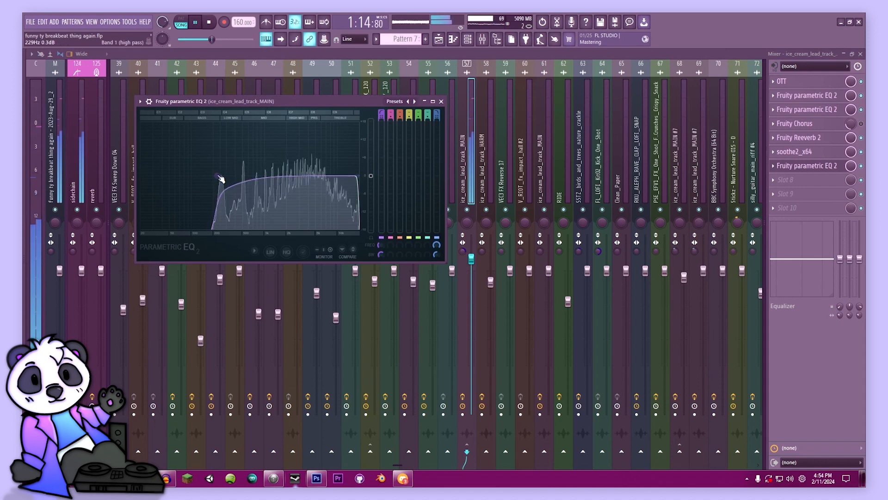
pyautogui.press('space')
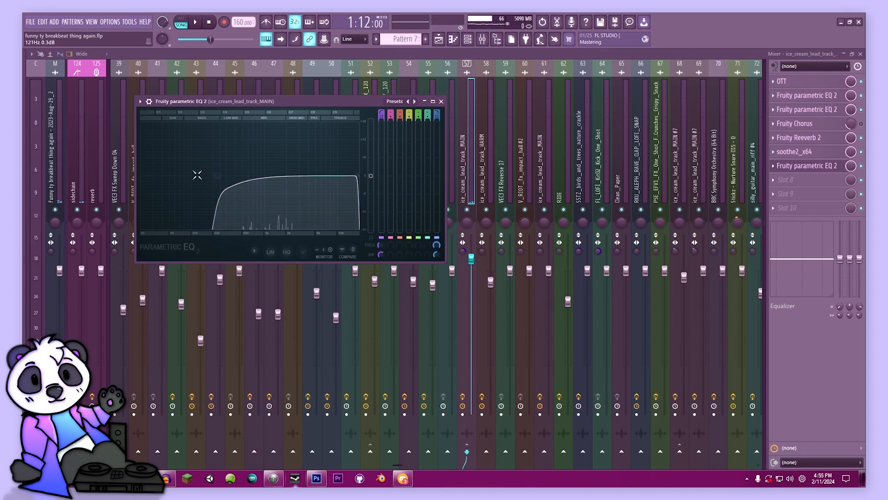
pyautogui.click(443, 101)
# - Solo Track 35 with the ice_cream_lead_track_MAIN #7 vocal in the playlist, play it, and bring up the mixer
pyautogui.press('F5')
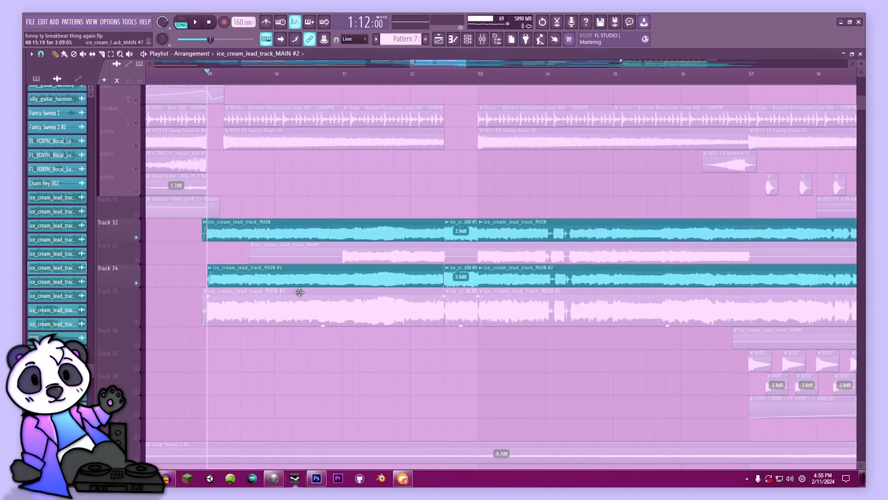
pyautogui.rightClick(137, 326)
pyautogui.press('space')
pyautogui.press('F9')
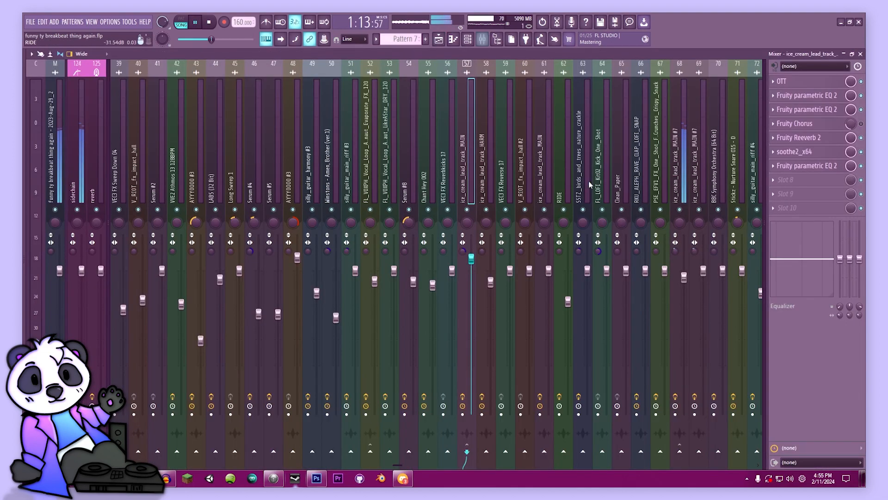
# - Select mixer track 68, ice_cream_lead_track_MAIN #7, and play the vocal through its effects chain
pyautogui.click(682, 180)
pyautogui.press('space')
pyautogui.scroll(-6, 677, 181)
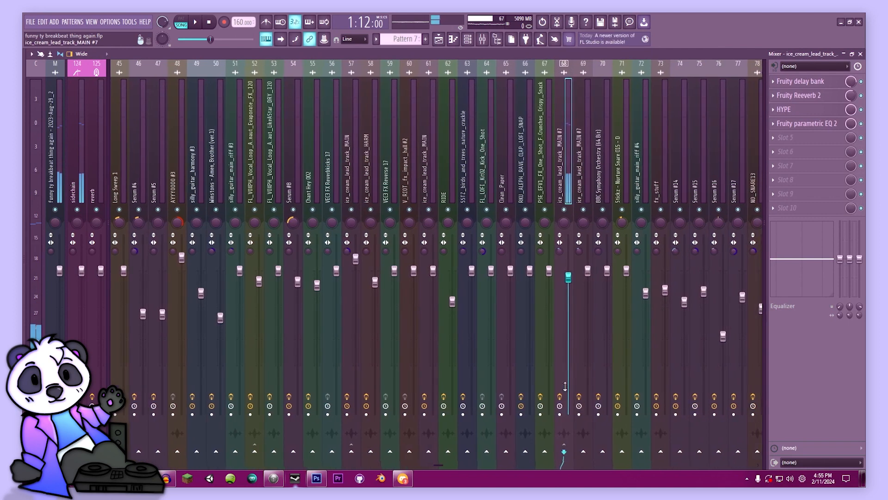
pyautogui.press('space')
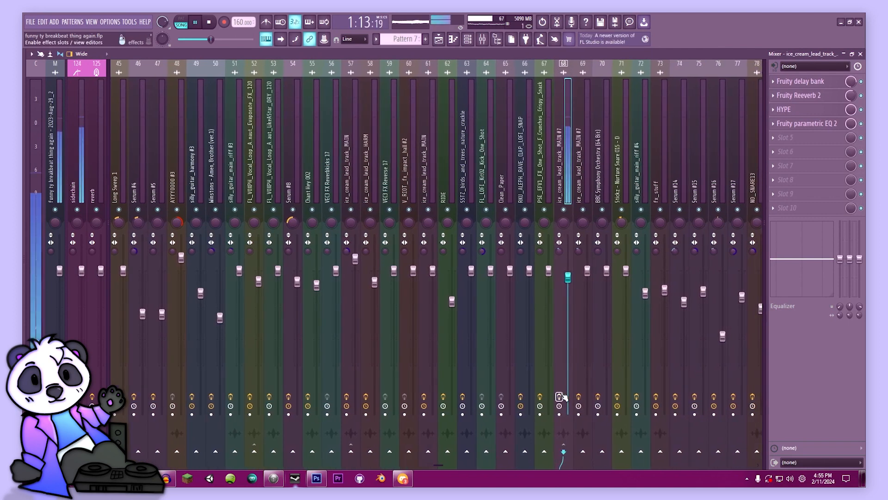
pyautogui.press('space')
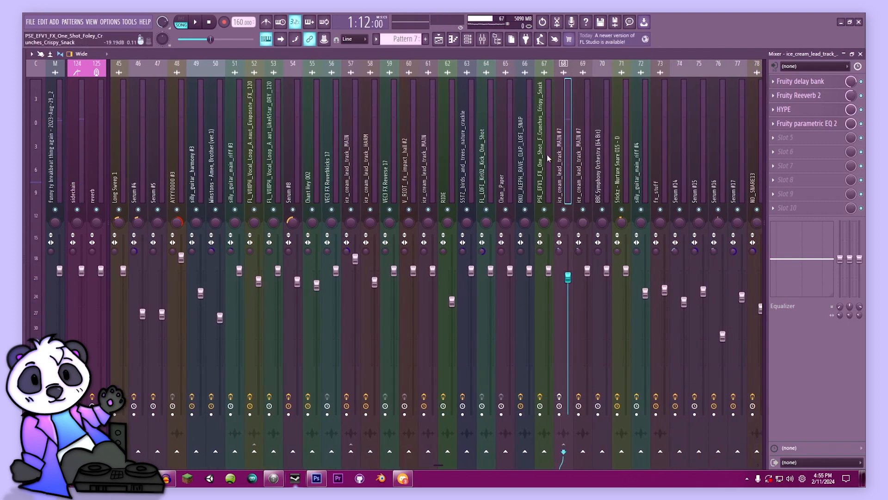
# - Inspect the Fruity delay bank and Fruity Reeverb 2 settings on mixer track 68
pyautogui.scroll(-6, 444, 208)
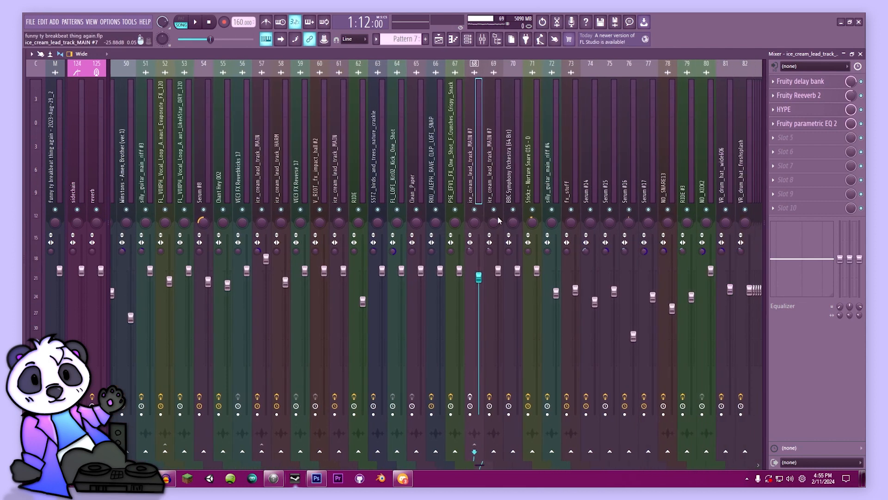
pyautogui.click(823, 85)
pyautogui.click(822, 85)
pyautogui.click(823, 95)
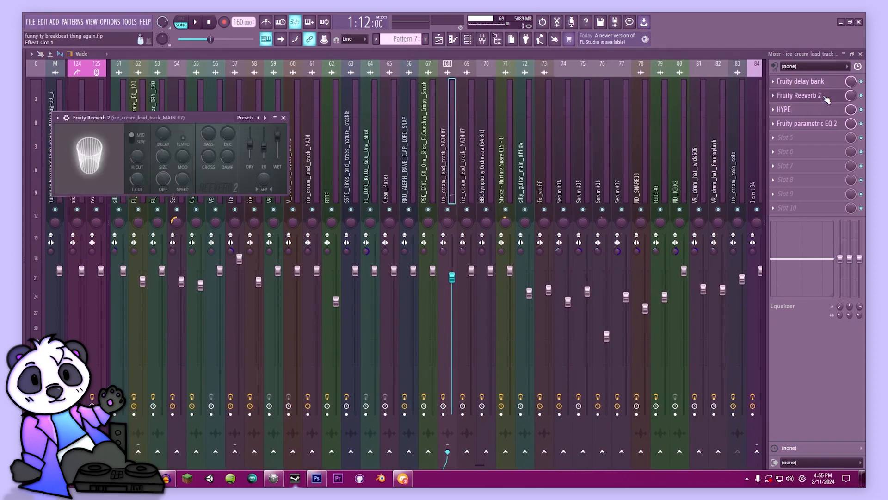
pyautogui.click(823, 95)
# - Play the vocals on Track 32 and Track 34 in the playlist, switching Track 35 in and out to compare
pyautogui.press('F5')
pyautogui.keyDown('ctrl'); pyautogui.click(108, 268); pyautogui.keyUp('ctrl')
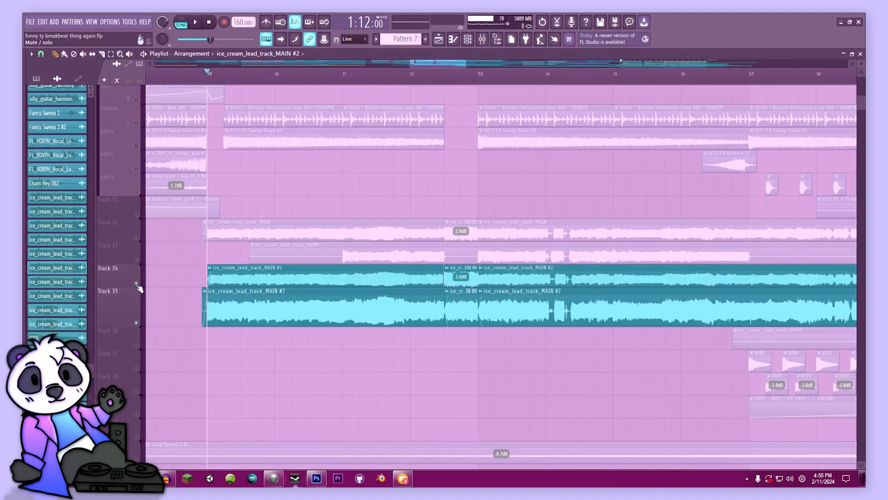
pyautogui.keyDown('ctrl'); pyautogui.click(108, 222); pyautogui.keyUp('ctrl')
pyautogui.press('space')
pyautogui.click(136, 322)
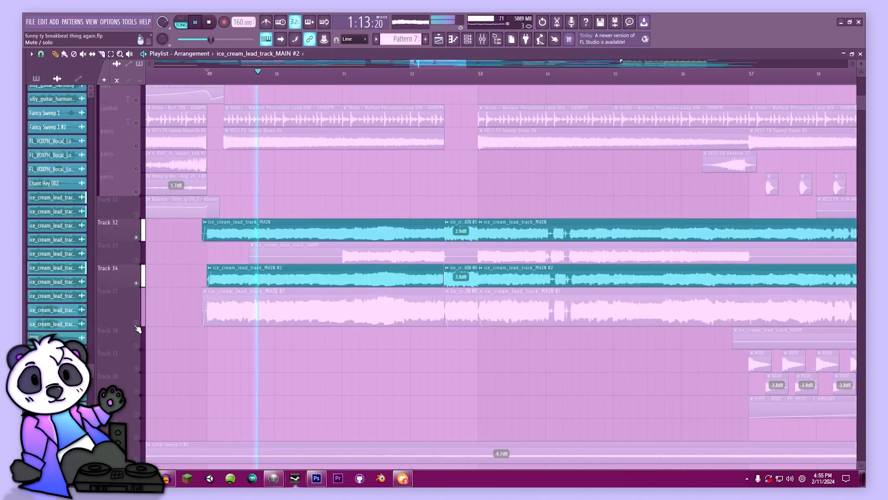
pyautogui.click(136, 322)
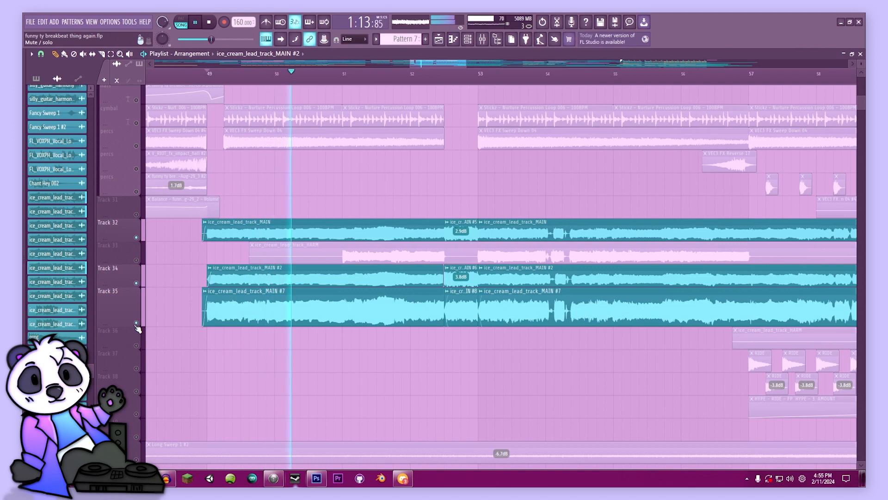
pyautogui.click(136, 322)
# - Unmute the harmony vocal on Track 33 and the vocal on Track 35 during playback, and stop the song
pyautogui.click(136, 260)
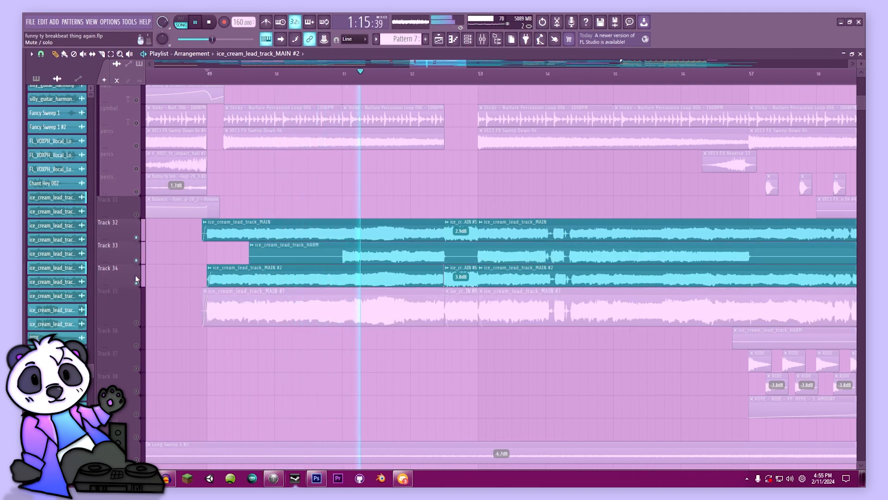
pyautogui.click(136, 322)
pyautogui.press('space')
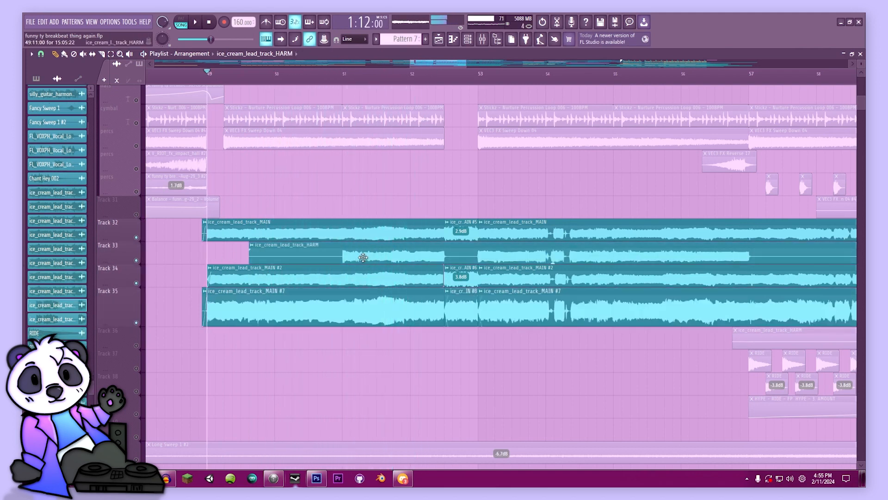
# - Check the ice_cream_lead_track_HARM clip's channel settings and play all four vocal layers together from bar 49
pyautogui.doubleClick(363, 257)
pyautogui.click(332, 153)
pyautogui.press('space')
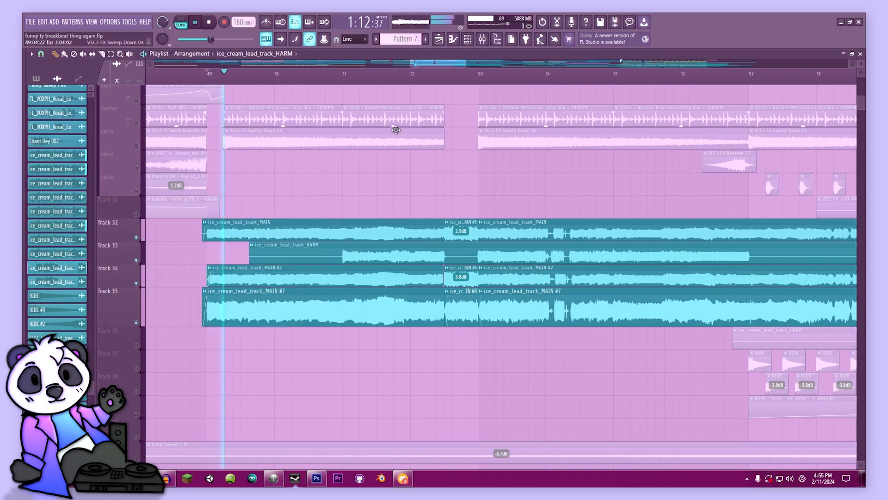
pyautogui.scroll(-2, 365, 217)
pyautogui.moveTo(365, 218); pyautogui.dragTo(460, 241)
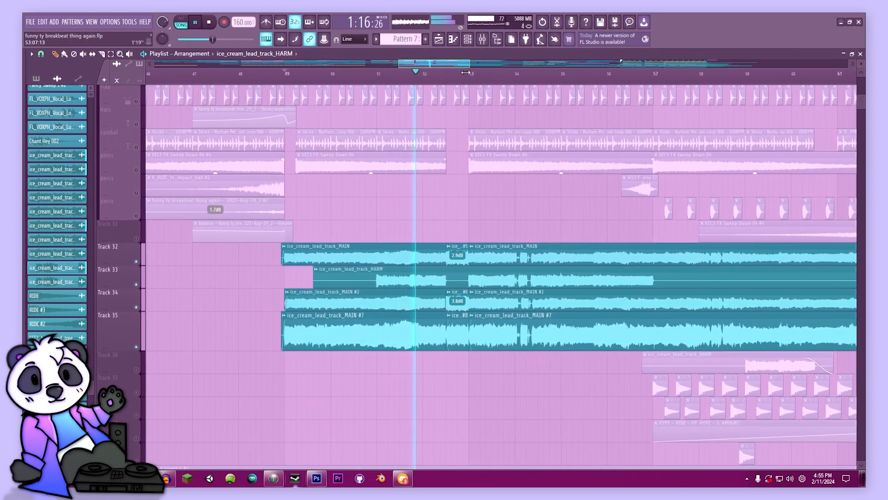
pyautogui.scroll(3, 491, 76)
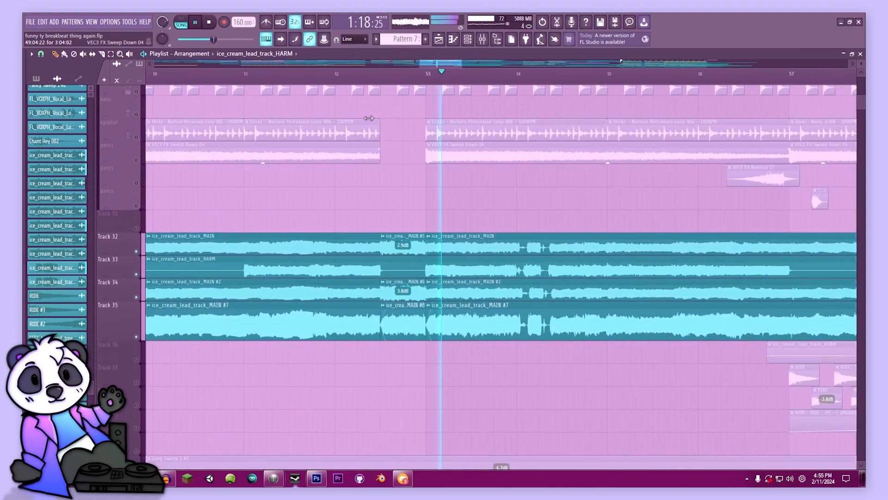
# - Audition the Track 32 vocal solo from the start of the ice_cream_lead_track_MAIN #5 clip, and restore all tracks
pyautogui.press('space')
pyautogui.click(380, 79)
pyautogui.rightClick(137, 252)
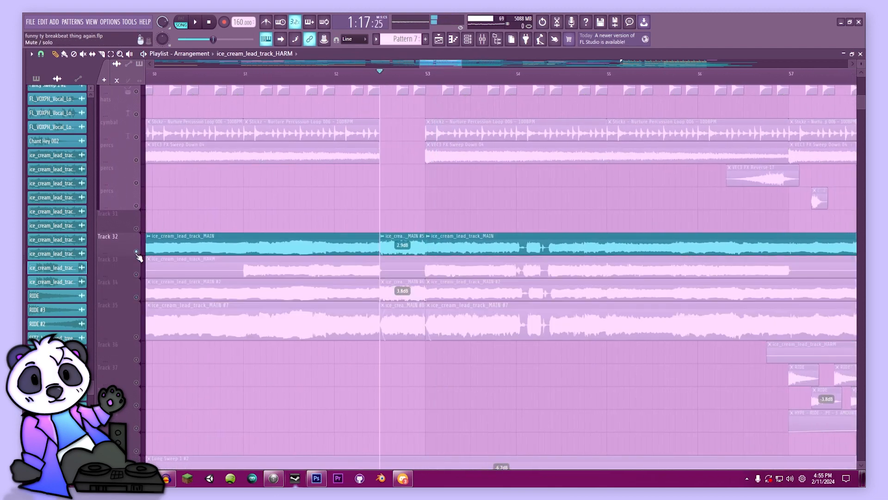
pyautogui.press('space')
pyautogui.press('space')
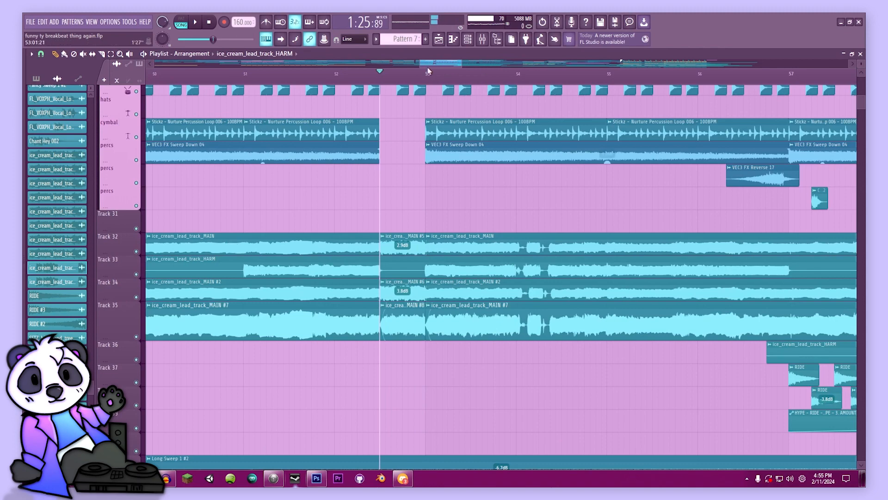
# - Look over the drum, lead, bass and chord tracks around bars 49 to 57 and briefly play the full mix
pyautogui.moveTo(420, 64); pyautogui.dragTo(394, 64)
pyautogui.moveTo(442, 260); pyautogui.dragTo(468, 346)
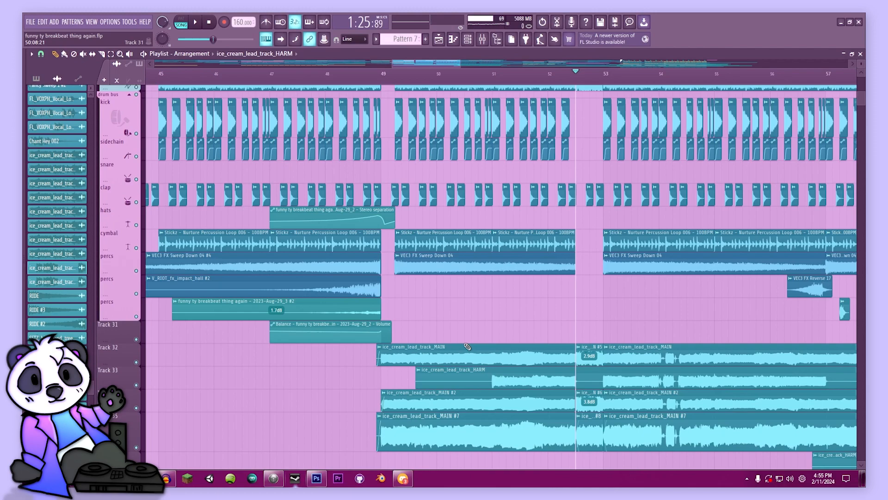
pyautogui.scroll(8, 419, 299)
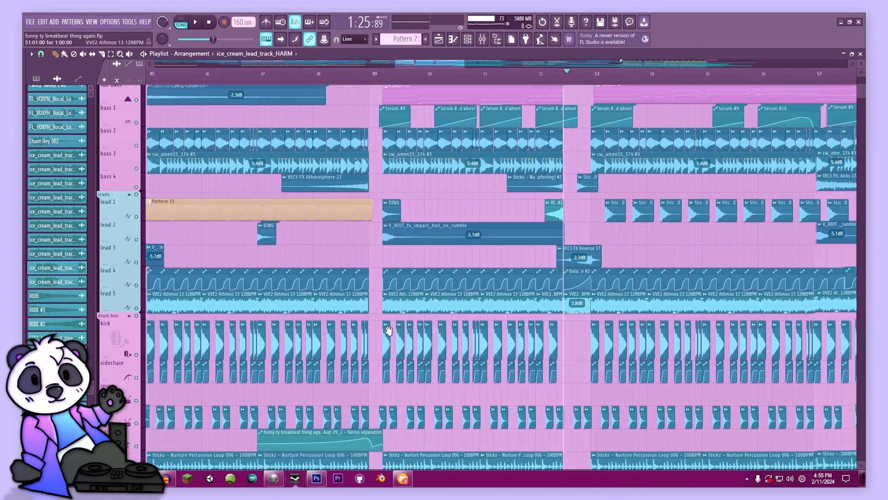
pyautogui.moveTo(389, 330); pyautogui.dragTo(357, 393)
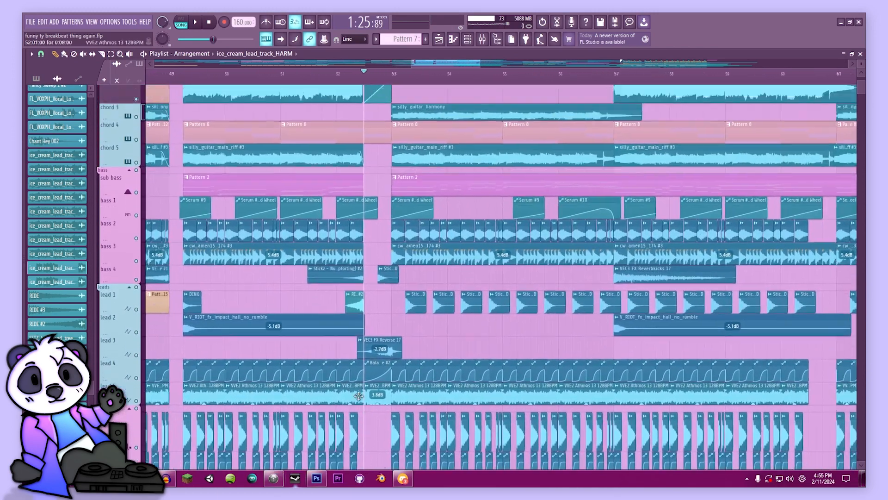
pyautogui.moveTo(381, 127); pyautogui.dragTo(417, 241)
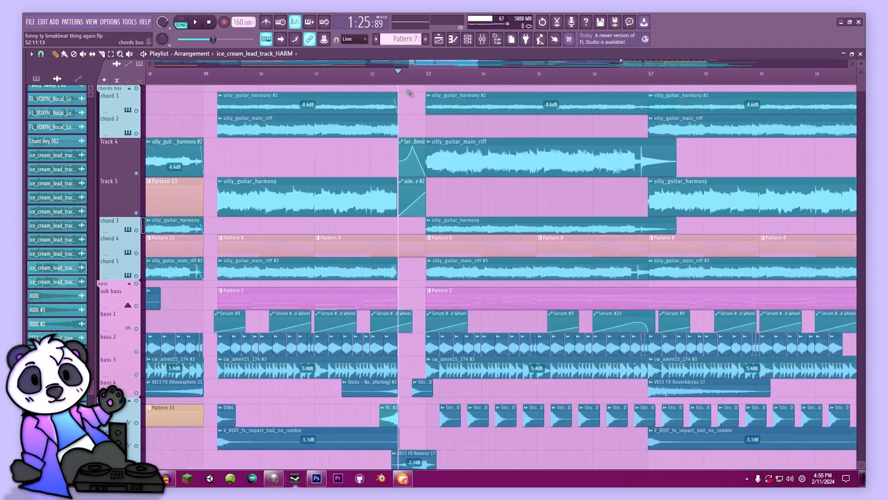
pyautogui.press('space')
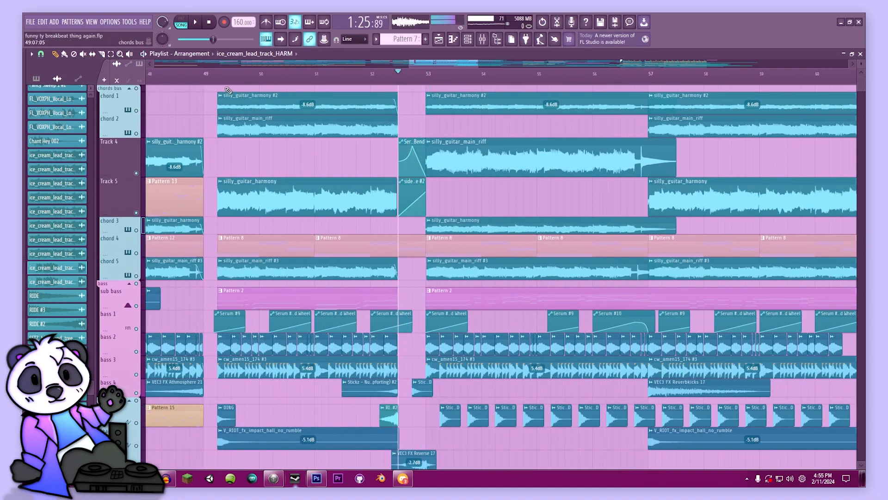
pyautogui.press('space')
# - Solo the chord 4 track, play it from just before bar 49, and bring in Track 4 and Track 5
pyautogui.rightClick(137, 252)
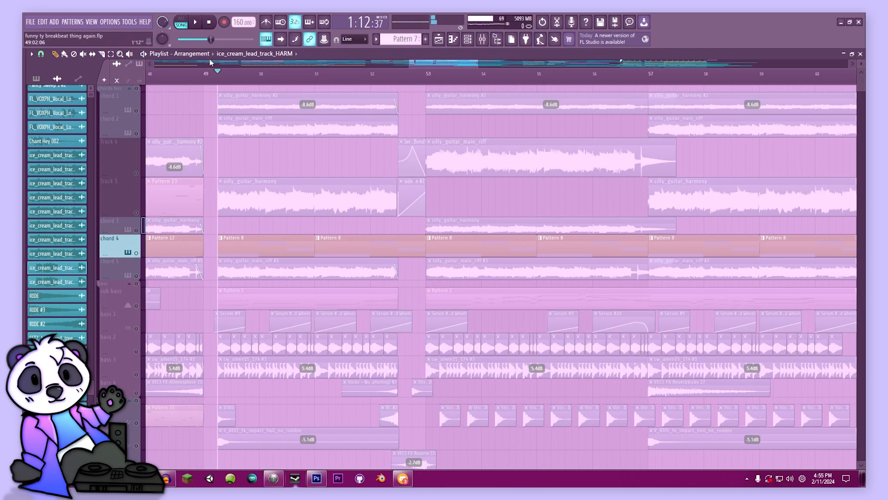
pyautogui.click(200, 72)
pyautogui.press('space')
pyautogui.click(136, 213)
pyautogui.click(136, 173)
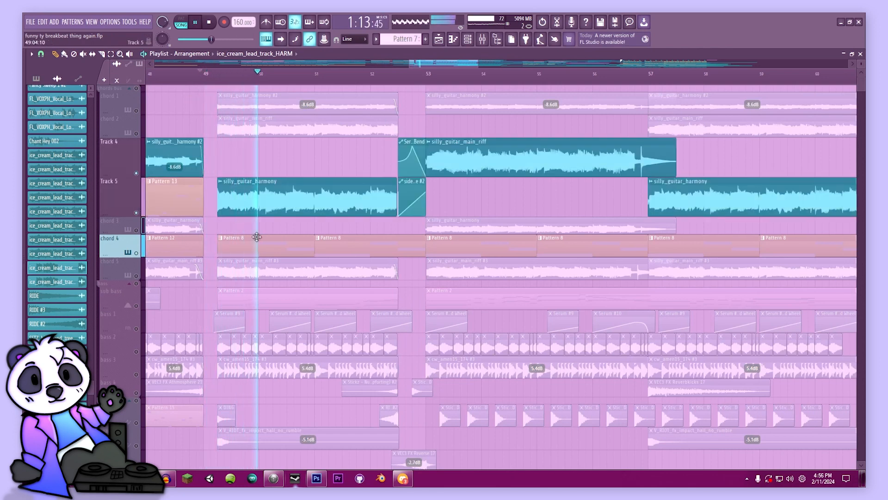
# - Mute Track 4 and Track 5 again and open the Pattern 8 clip on chord 4 in the piano roll
pyautogui.click(136, 213)
pyautogui.click(136, 173)
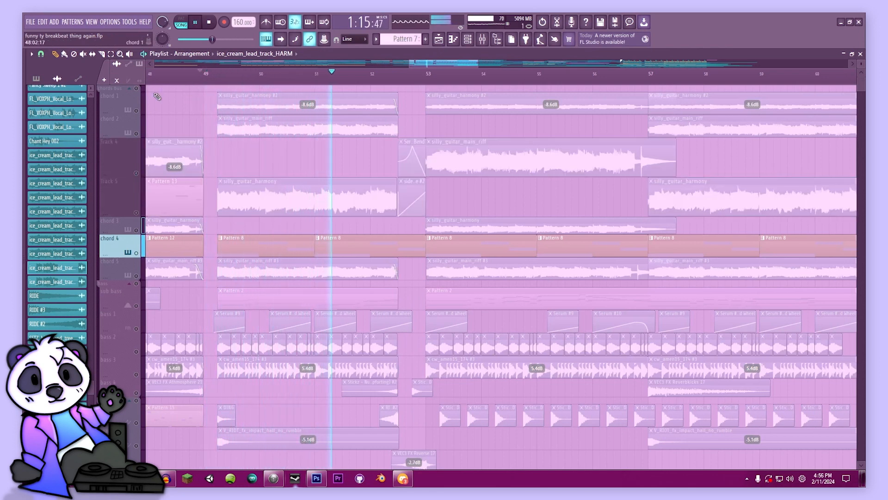
pyautogui.doubleClick(356, 246)
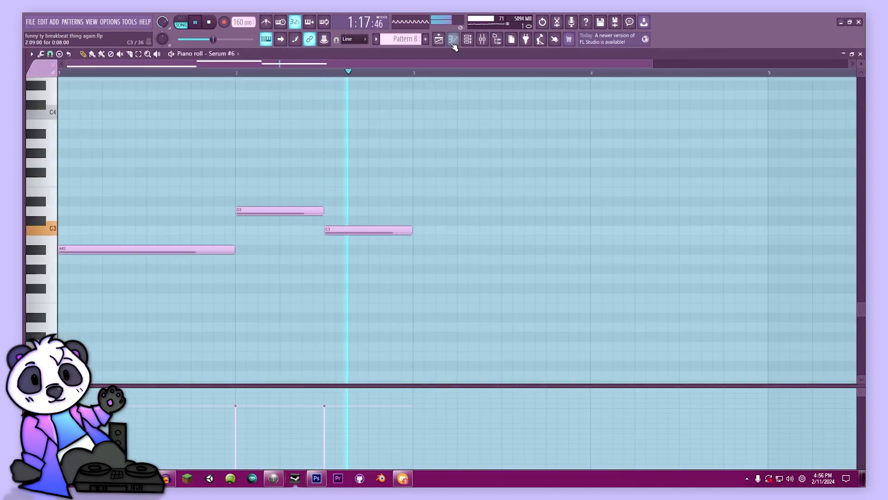
# - Return to the playlist, unmute Track 4, and play from the Serum bend automation clip in the middle of bar 52
pyautogui.click(453, 41)
pyautogui.press('space')
pyautogui.click(137, 173)
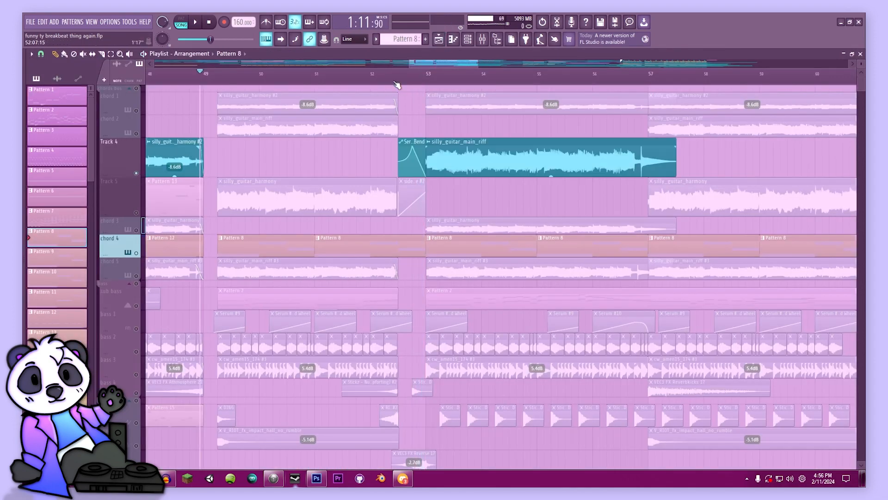
pyautogui.click(401, 78)
pyautogui.press('space')
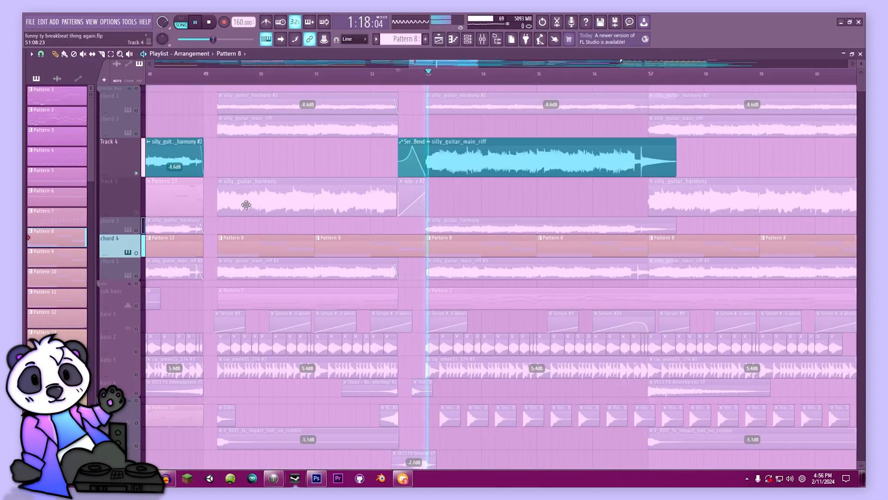
# - Bring in Track 5 alongside Track 4 and chord 4, and audition the transition from around bar 52
pyautogui.press('space')
pyautogui.click(137, 213)
pyautogui.press('space')
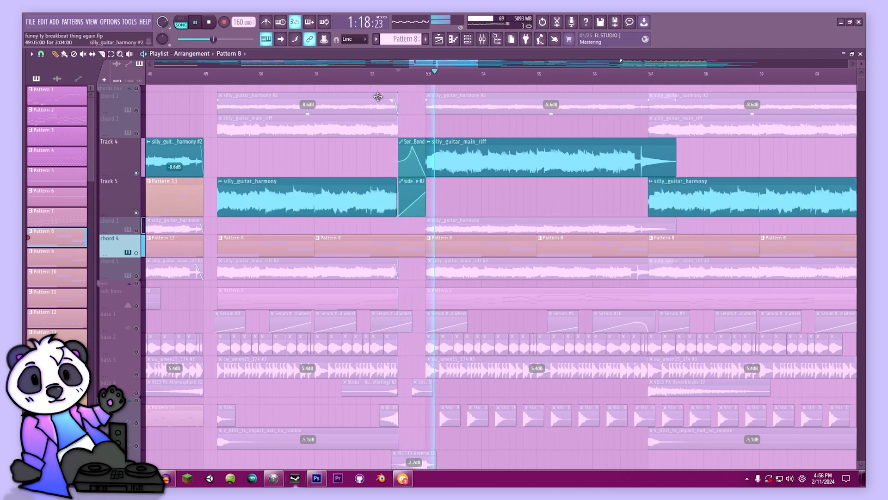
pyautogui.press('space')
pyautogui.click(375, 78)
pyautogui.press('space')
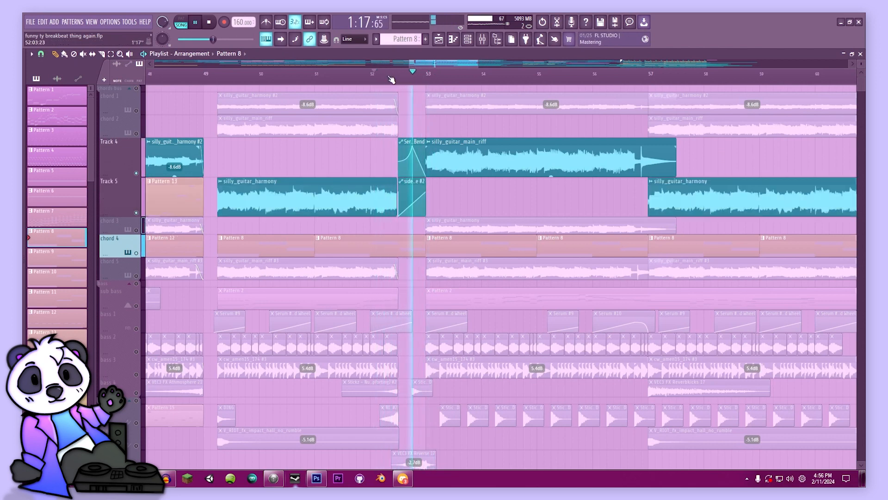
pyautogui.press('space')
# - Open Pattern 8's Serum #6 instrument and demonstrate its pitch bend wheel while sounding a test note
pyautogui.doubleClick(392, 255)
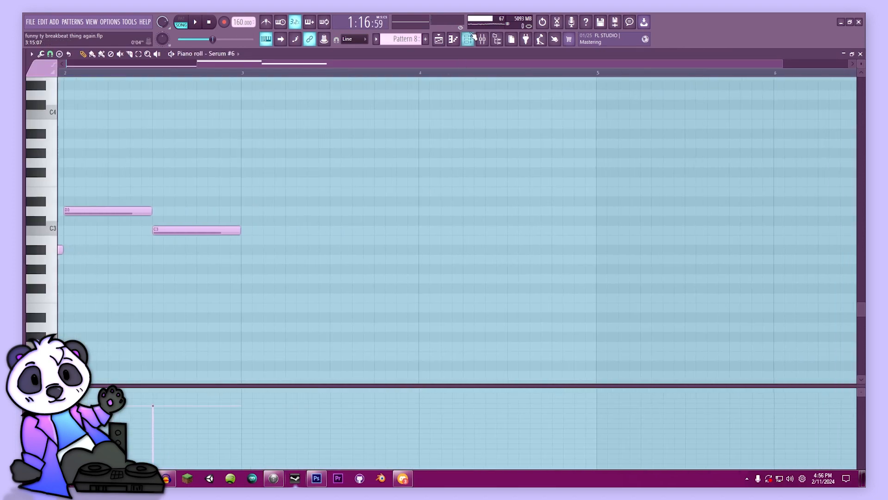
pyautogui.click(303, 190)
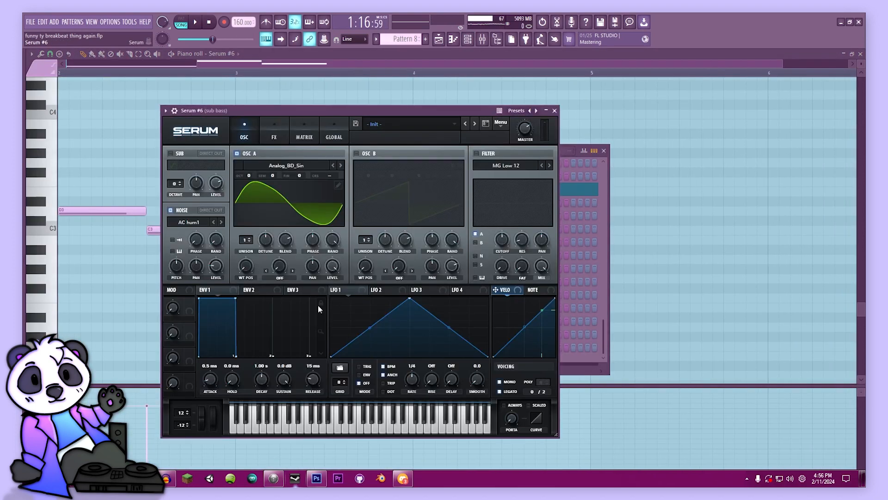
pyautogui.moveTo(340, 119); pyautogui.dragTo(397, 102)
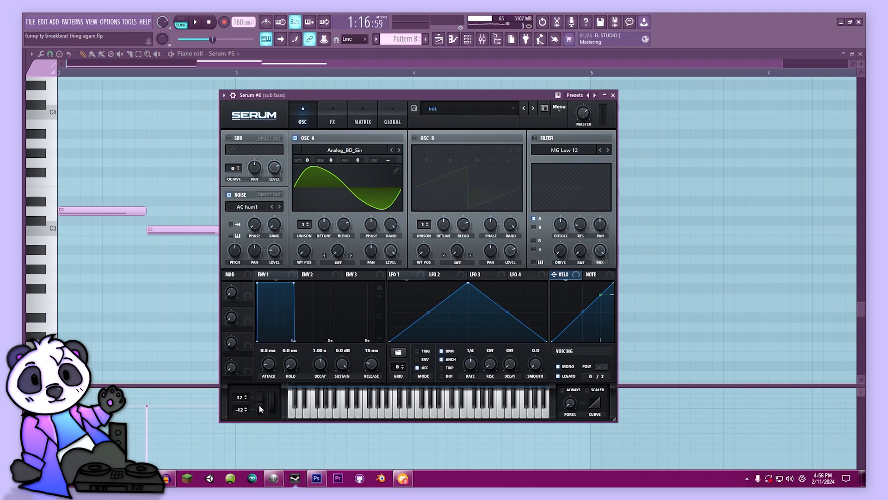
pyautogui.moveTo(259, 406)
pyautogui.mouseDown()
pyautogui.moveTo(264, 363)
pyautogui.moveTo(257, 406)
pyautogui.mouseUp()
pyautogui.press('c')
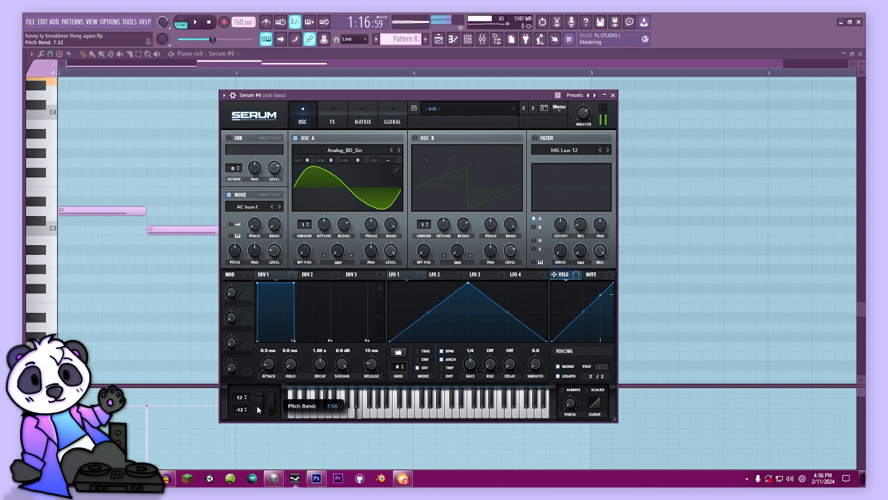
pyautogui.click(613, 95)
# - Return to the playlist, play from just before bar 53, and solo the sub bass track during the audition
pyautogui.click(438, 38)
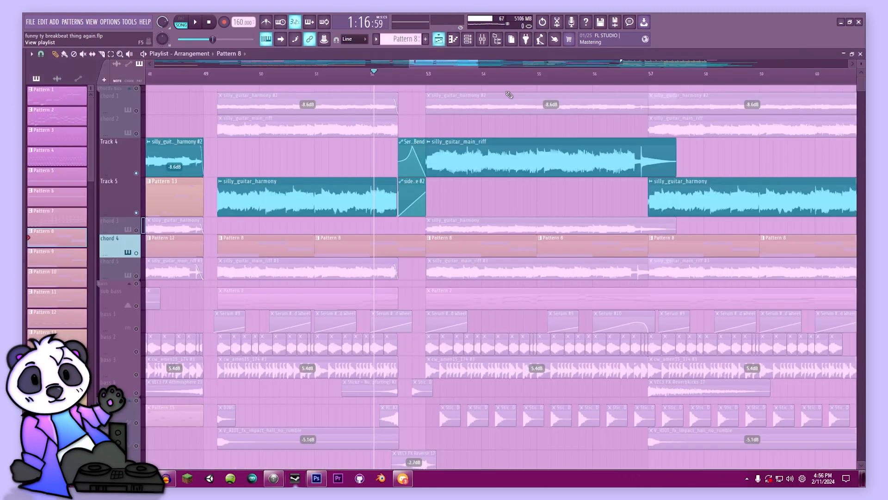
pyautogui.moveTo(528, 156); pyautogui.dragTo(413, 129)
pyautogui.click(321, 73)
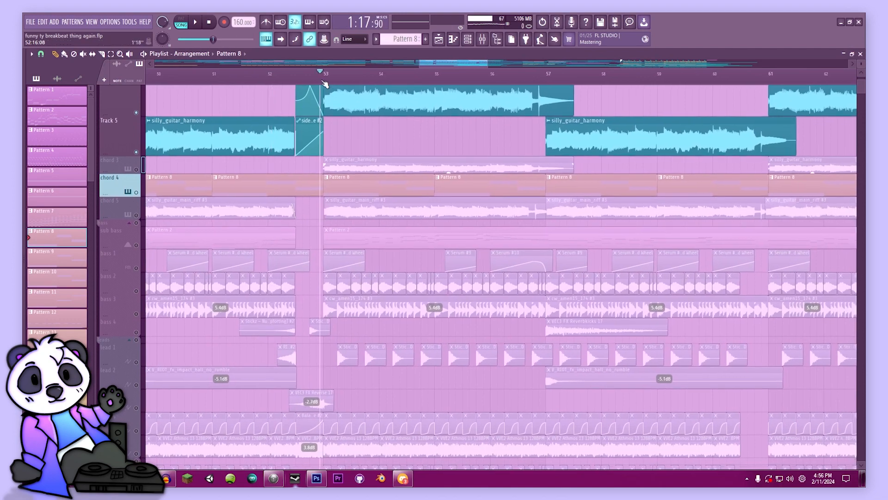
pyautogui.press('space')
pyautogui.press('space')
pyautogui.rightClick(136, 247)
pyautogui.press('space')
pyautogui.press('space')
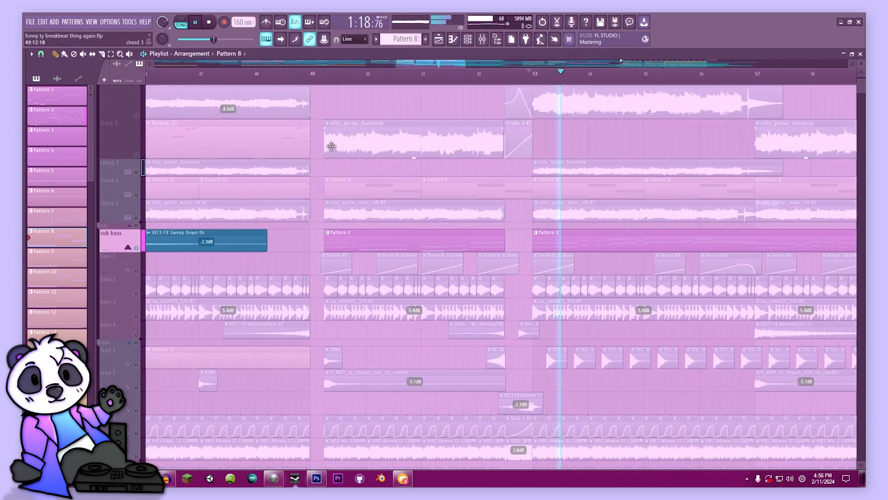
# - Unmute the bass 1 track, open the Pattern 2 clip in the piano roll, and play it
pyautogui.click(136, 271)
pyautogui.scroll(2, 309, 257)
pyautogui.click(309, 260)
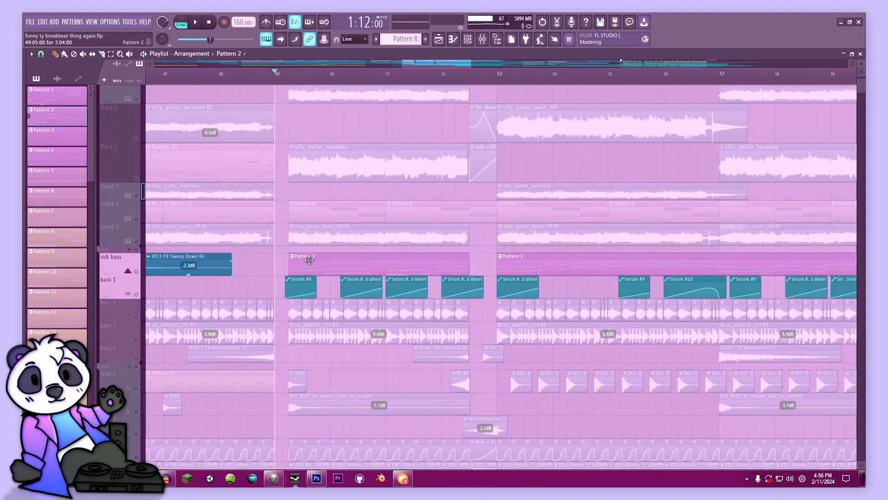
pyautogui.doubleClick(309, 260)
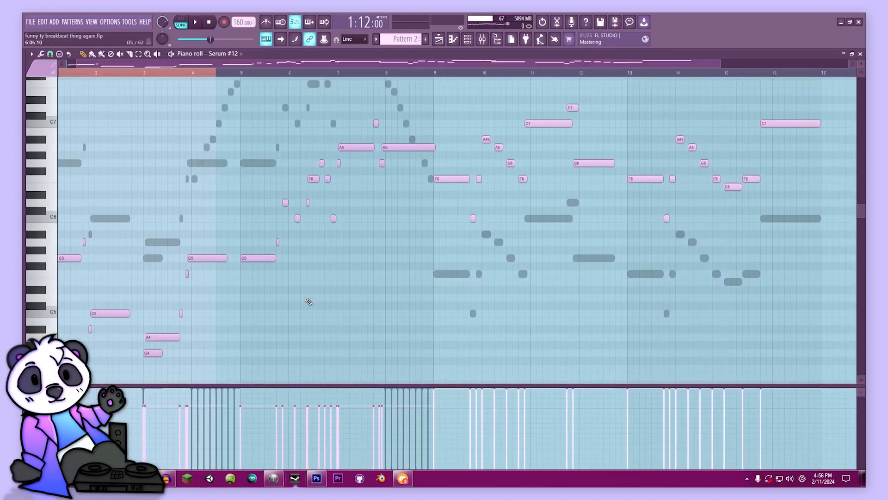
pyautogui.click(60, 65)
pyautogui.press('space')
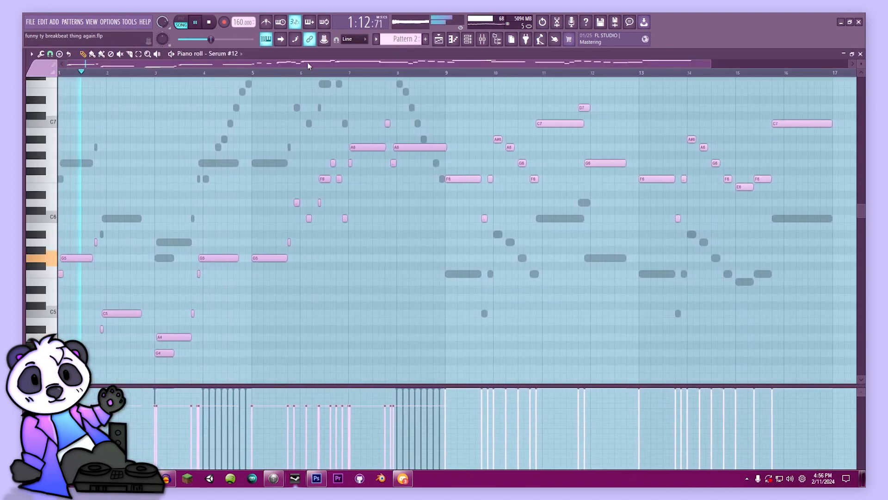
# - Stop playback and inspect the Serum #4 and Serum #5 synths from the channel rack
pyautogui.press('F6')
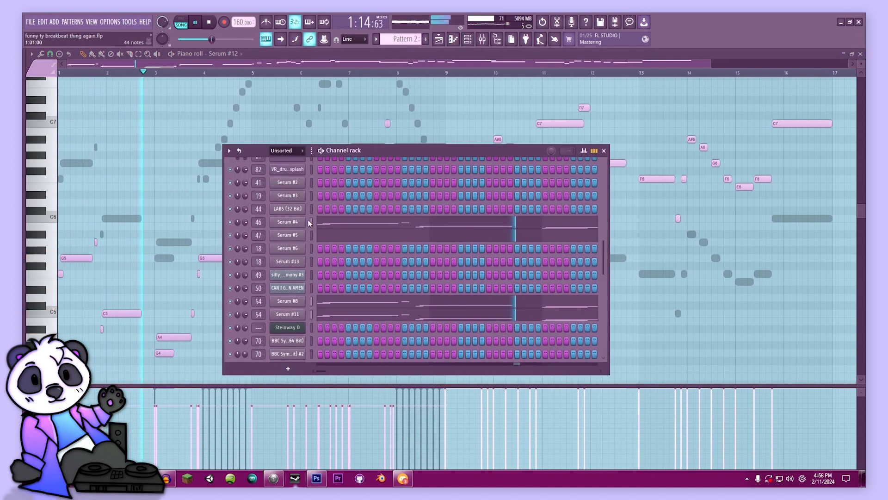
pyautogui.press('space')
pyautogui.click(302, 238)
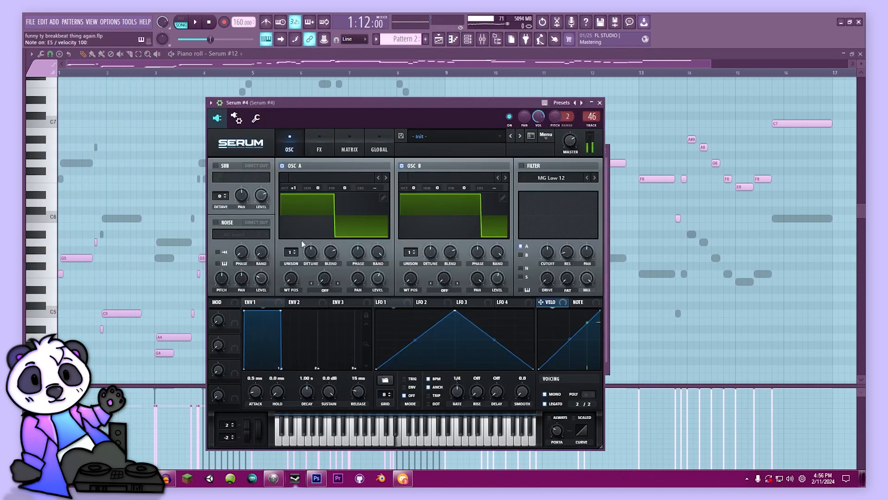
pyautogui.click(600, 104)
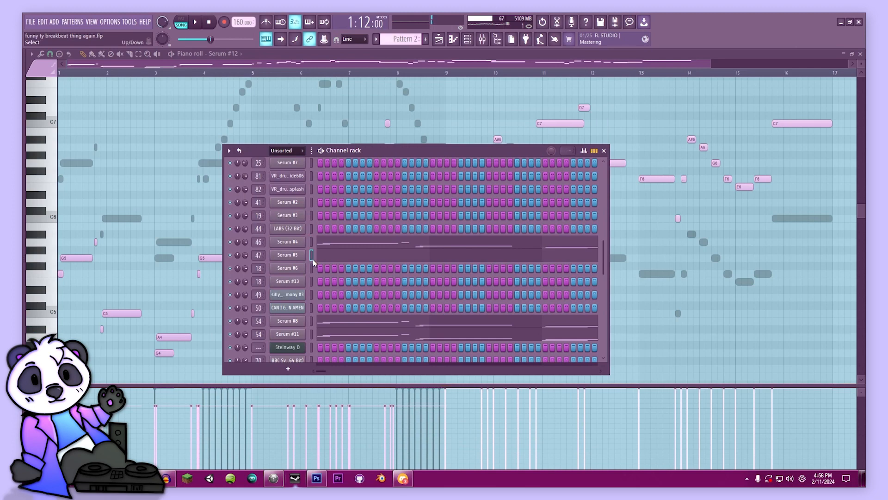
pyautogui.click(313, 257)
pyautogui.click(287, 255)
pyautogui.click(535, 82)
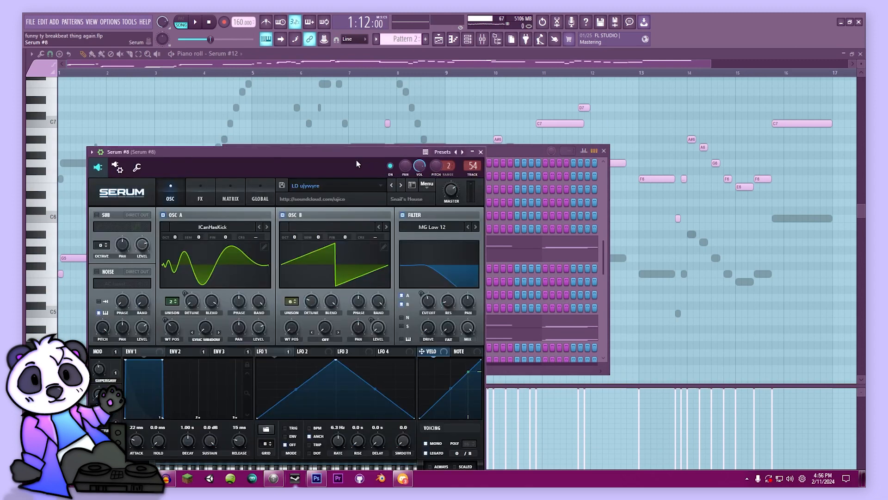
# - Examine the LD ujywyre patch in Serum #8 and play Pattern 2 on its own to hear it
pyautogui.press('v')
pyautogui.moveTo(323, 151); pyautogui.dragTo(423, 103)
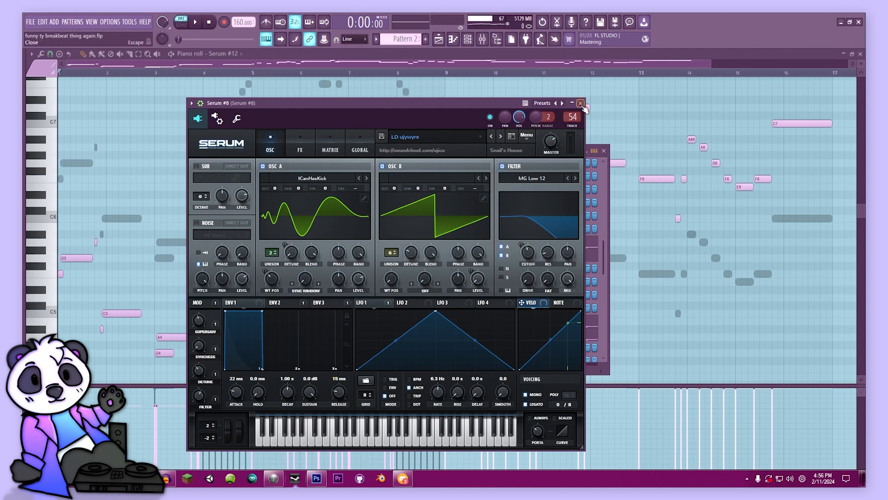
pyautogui.click(581, 104)
pyautogui.click(293, 326)
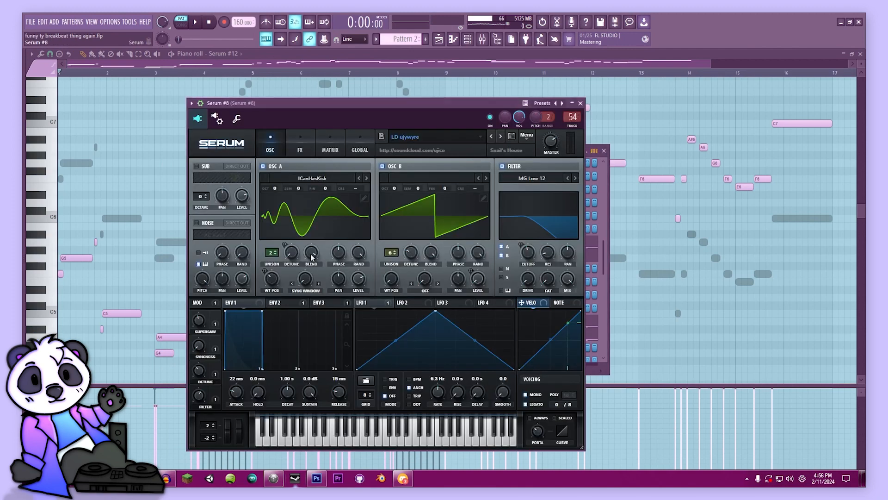
pyautogui.moveTo(363, 107); pyautogui.dragTo(390, 92)
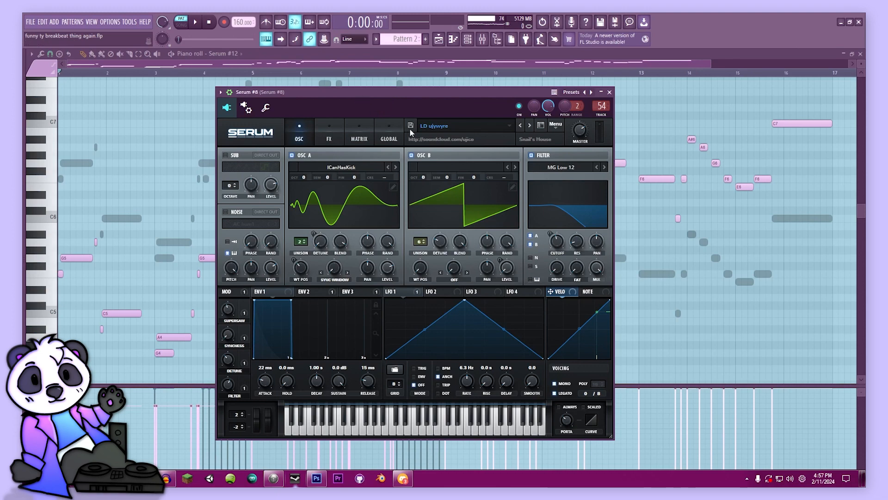
pyautogui.press('space')
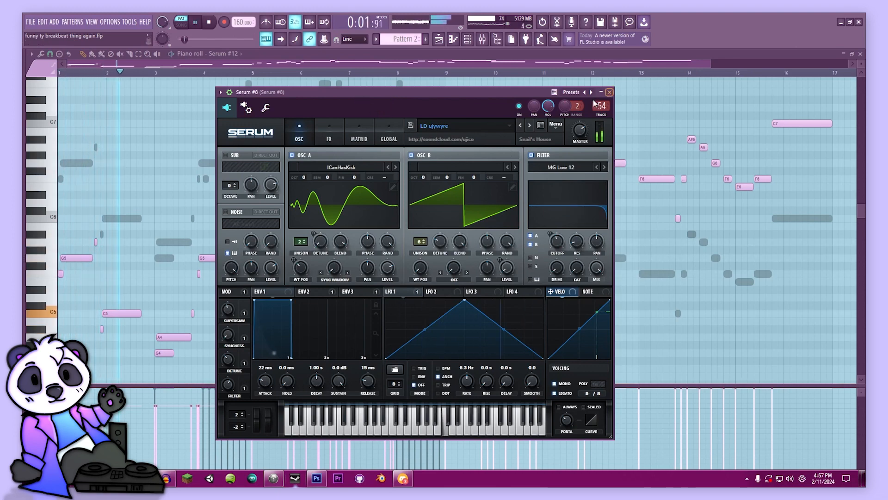
pyautogui.click(610, 93)
pyautogui.press('space')
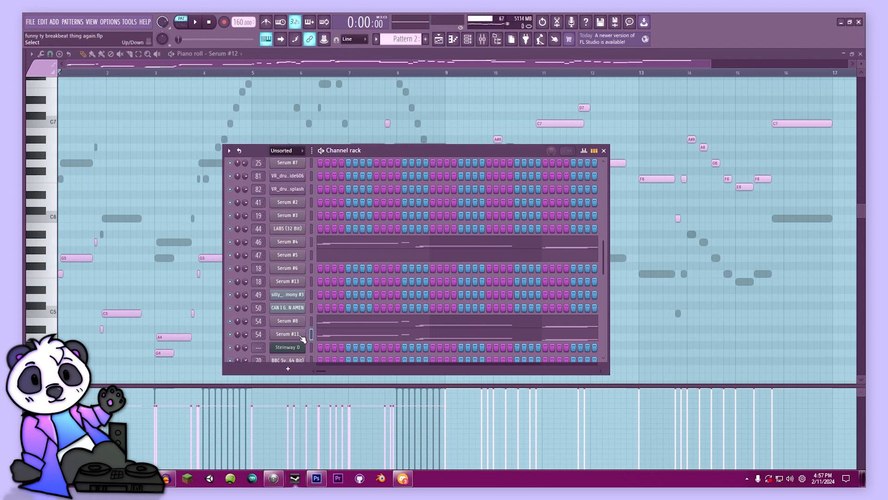
# - Solo the Serum #11 channel, play Pattern 2 with its synth open, and enable the Serum #8 channel too
pyautogui.rightClick(230, 334)
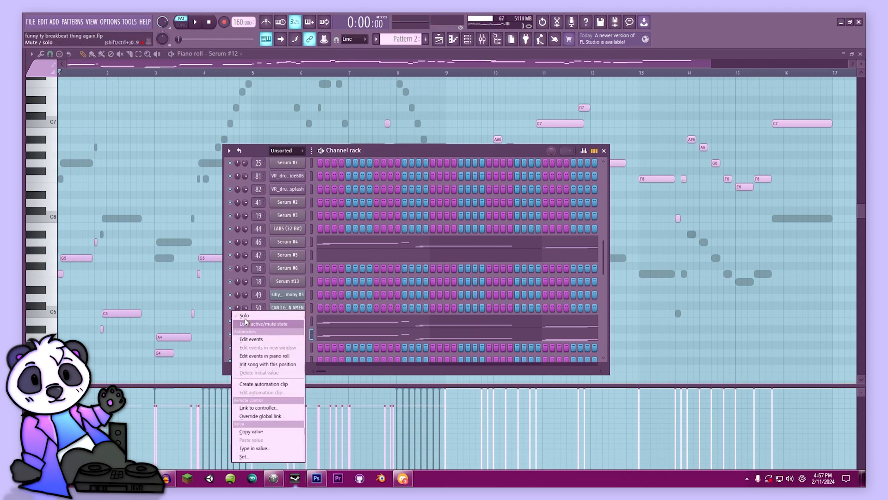
pyautogui.click(245, 316)
pyautogui.press('space')
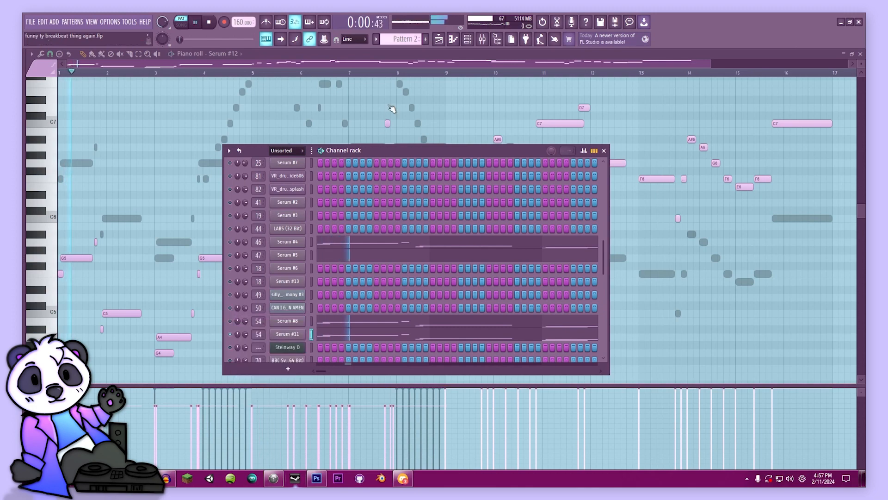
pyautogui.moveTo(363, 149); pyautogui.dragTo(450, 112)
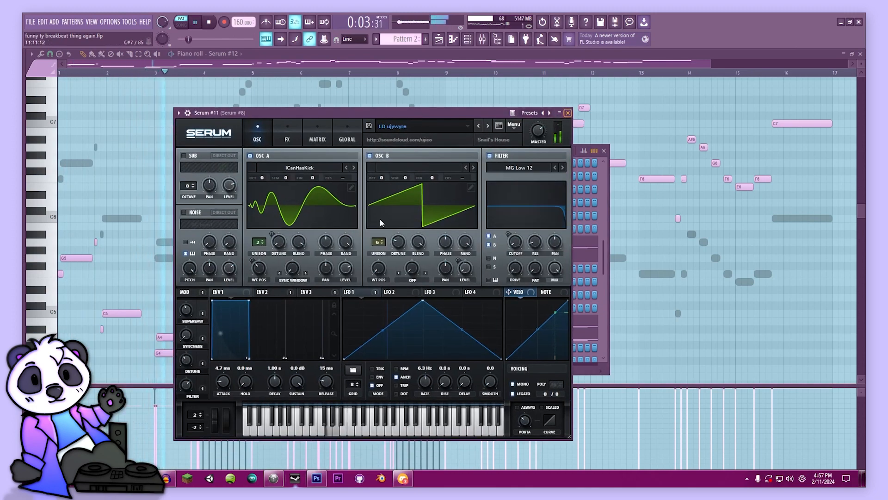
pyautogui.press('Escape')
pyautogui.click(229, 321)
pyautogui.press('space')
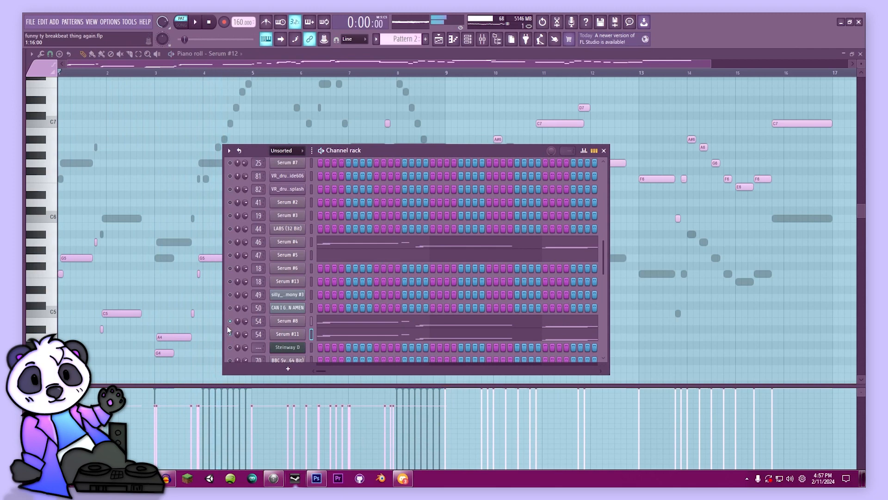
# - Toggle solo on the Serum #8 channel and restore all channels
pyautogui.rightClick(231, 323)
pyautogui.click(243, 316)
pyautogui.rightClick(231, 323)
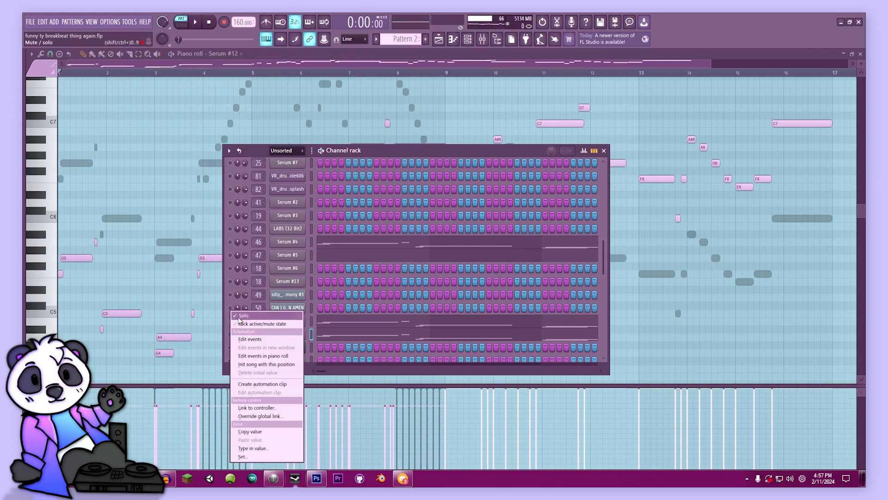
pyautogui.click(242, 315)
# - Return to the playlist around bar 49 and open the Serum #9 automation clip on the bass 1 track
pyautogui.click(439, 39)
pyautogui.click(295, 77)
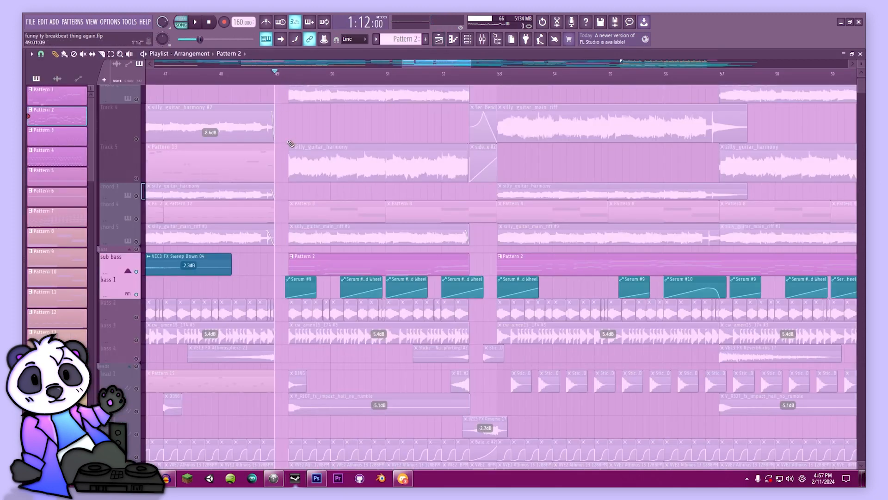
pyautogui.click(309, 278)
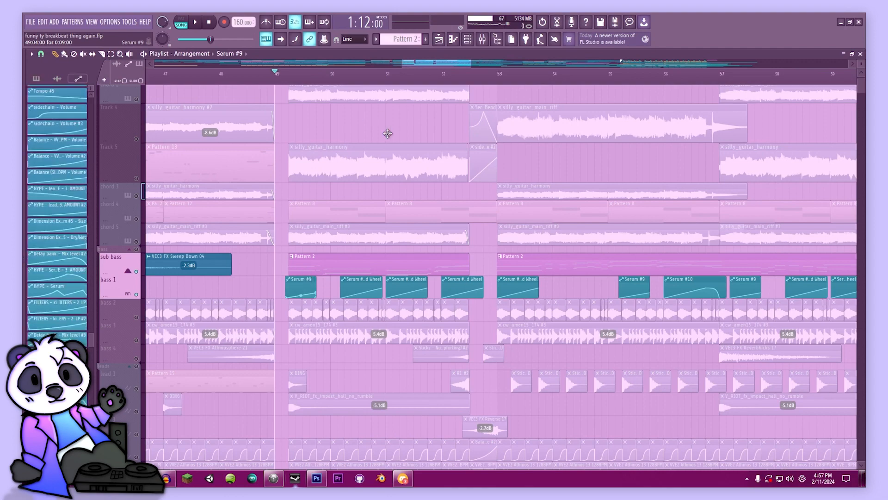
pyautogui.click(453, 39)
# - Show all channels in the channel rack and play the song from bar 49
pyautogui.click(301, 150)
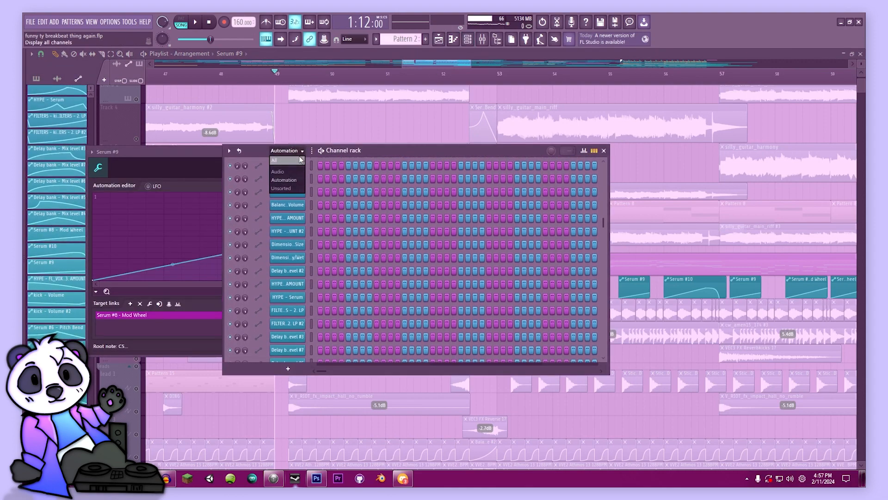
pyautogui.click(298, 160)
pyautogui.scroll(-3, 354, 287)
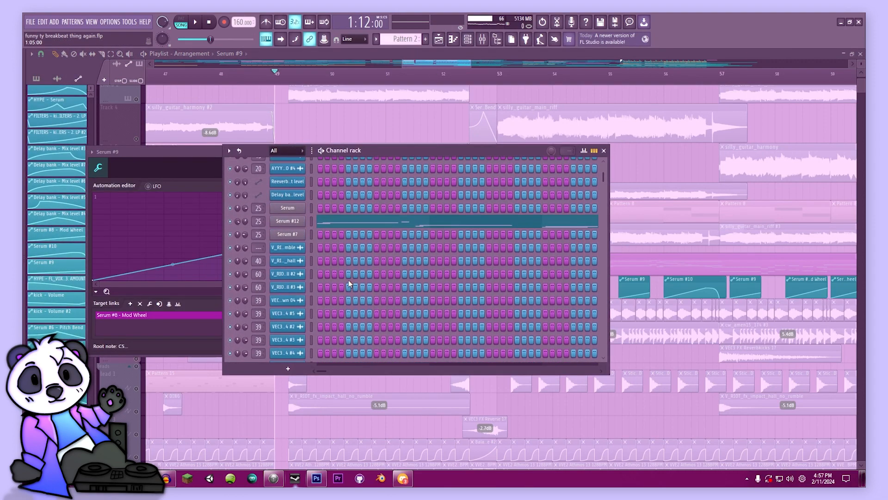
pyautogui.scroll(2, 348, 279)
pyautogui.click(311, 241)
pyautogui.press('space')
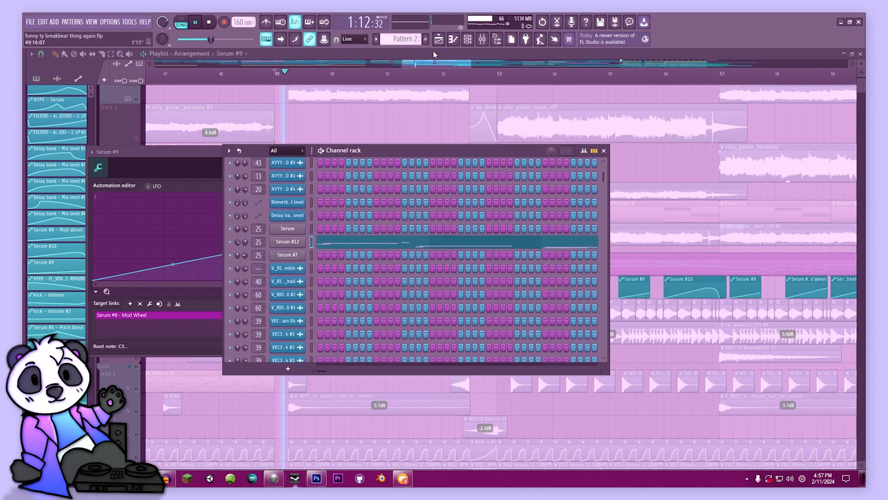
# - Look through the full channel list during playback, stop the song, and open the Serum #8 notes in the piano roll
pyautogui.scroll(-4, 418, 205)
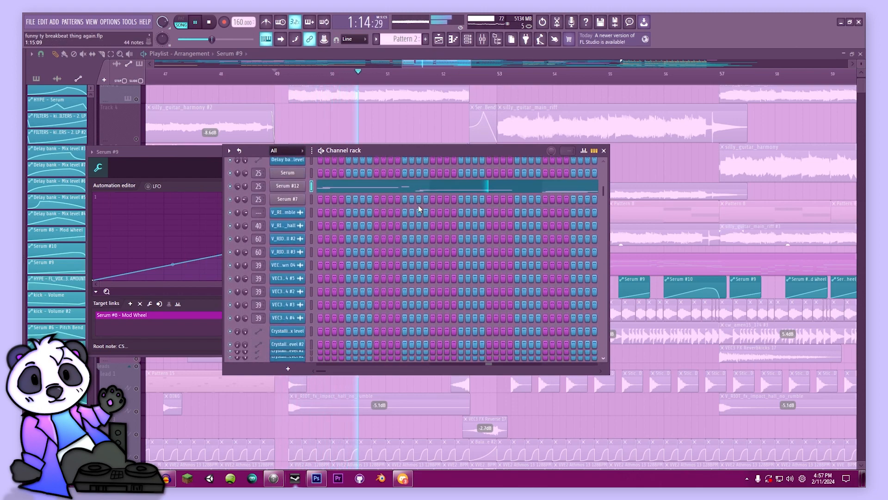
pyautogui.scroll(-12, 418, 207)
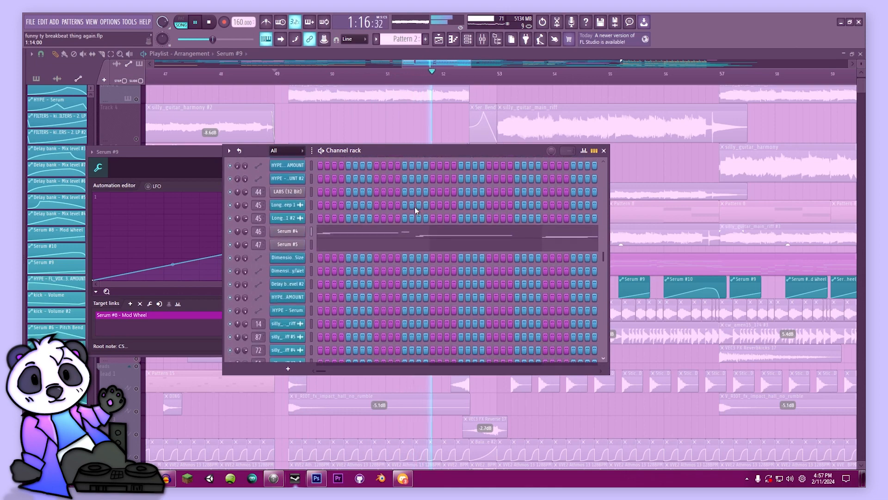
pyautogui.scroll(-10, 414, 206)
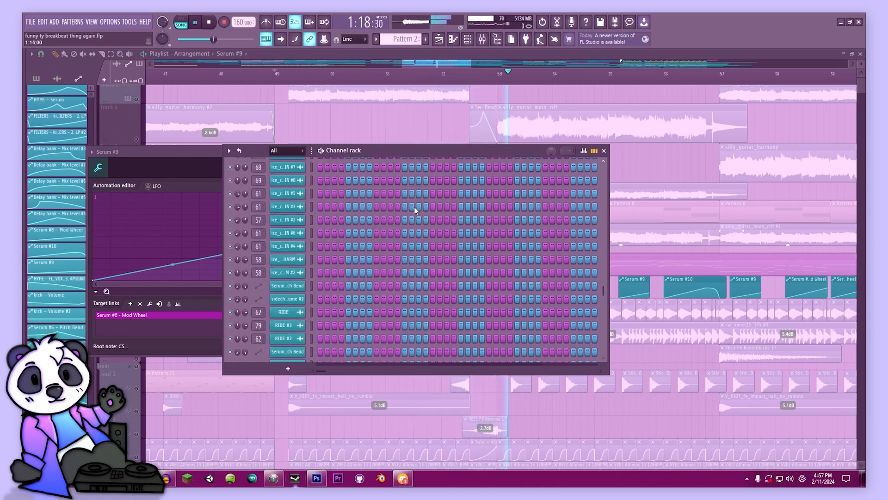
pyautogui.scroll(-12, 415, 207)
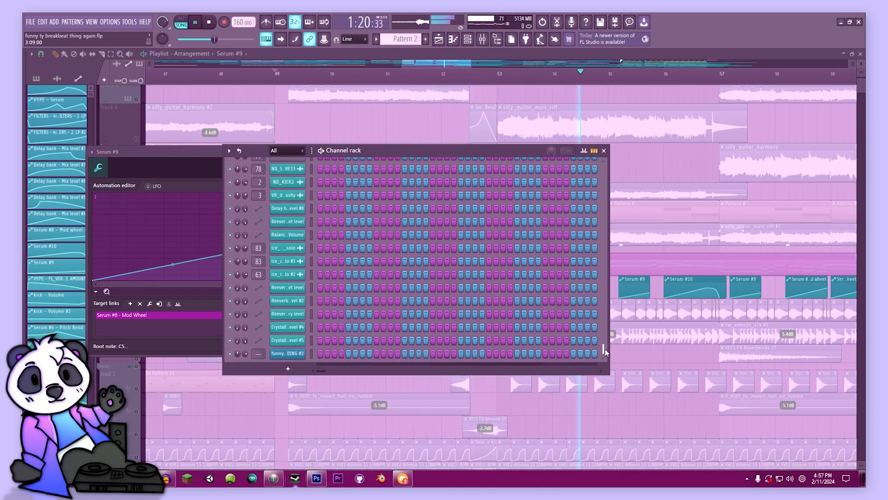
pyautogui.moveTo(606, 351); pyautogui.dragTo(618, 291)
pyautogui.press('space')
pyautogui.click(537, 187)
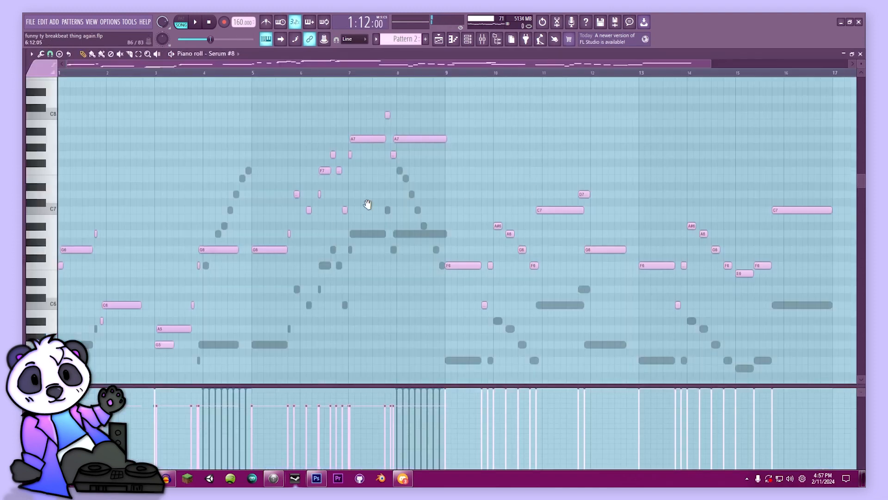
# - Switch the piano roll to Serum #5 and play its rising run at bar 4 and falling run at bar 8
pyautogui.scroll(-2, 367, 204)
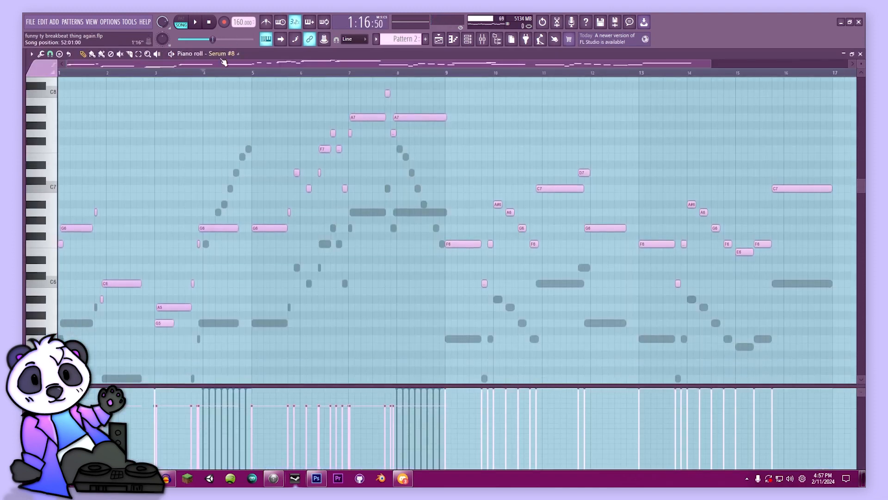
pyautogui.scroll(-4, 223, 60)
pyautogui.scroll(-1, 223, 60)
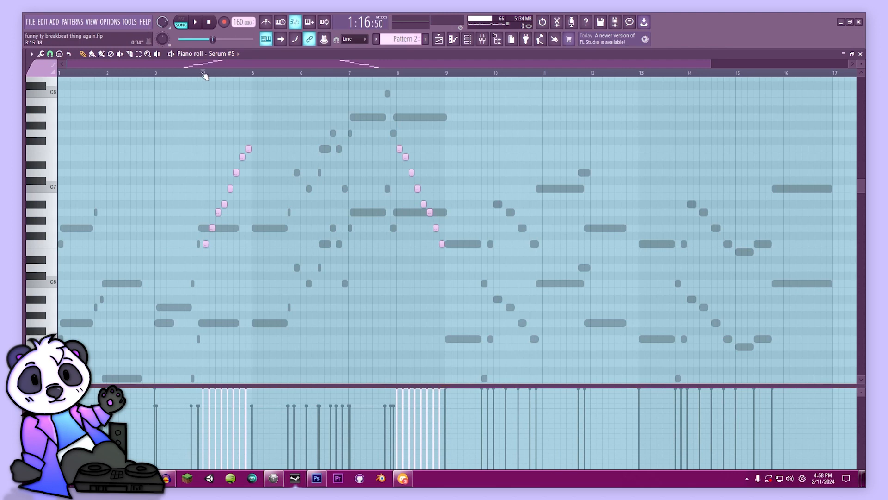
pyautogui.press('space')
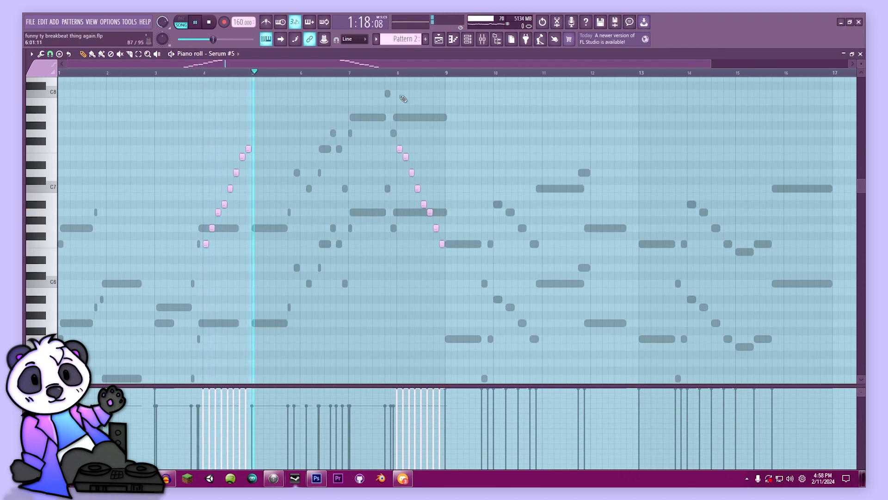
pyautogui.click(397, 73)
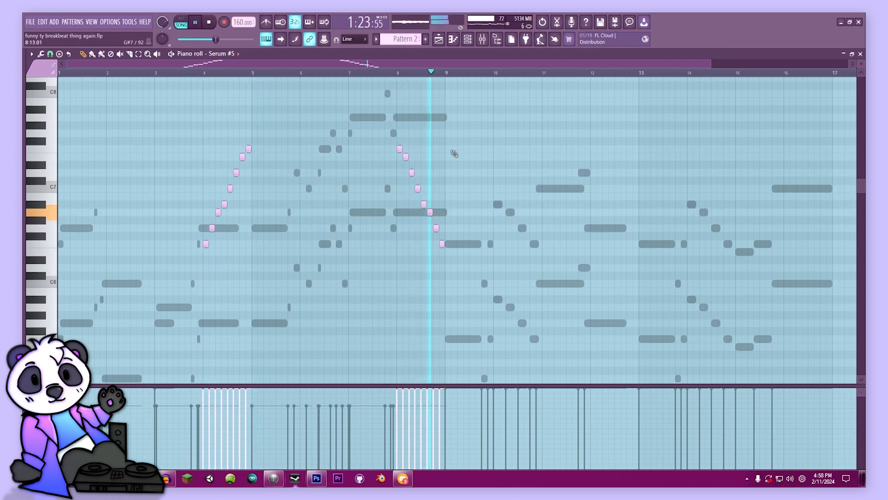
pyautogui.press('space')
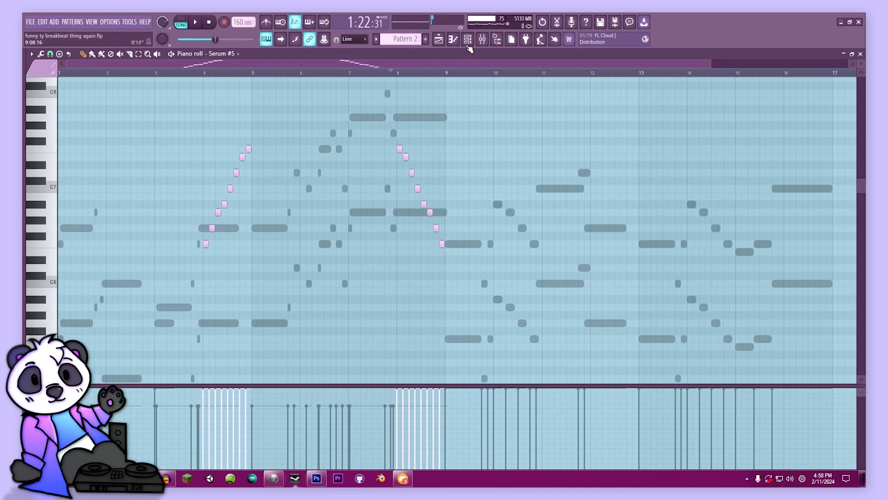
# - Return to the playlist, restore all tracks from solo, and play the full mix from bar 49
pyautogui.click(447, 41)
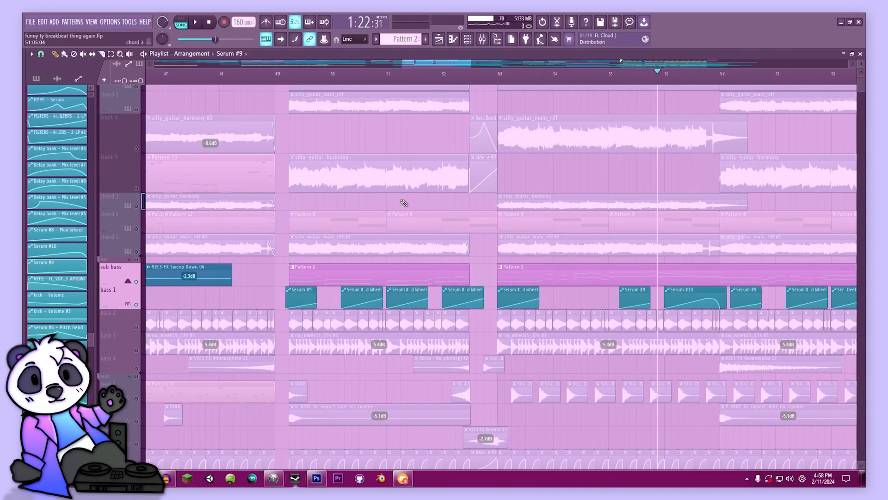
pyautogui.click(137, 116)
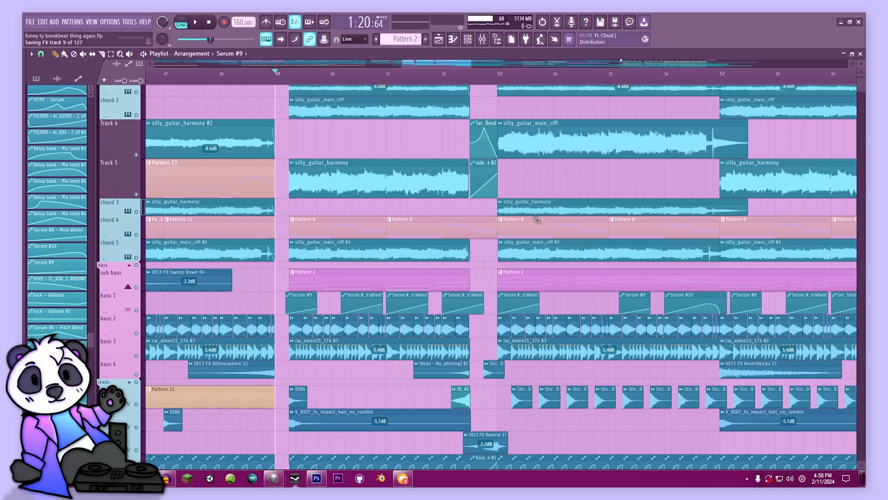
pyautogui.scroll(-5, 356, 264)
pyautogui.press('space')
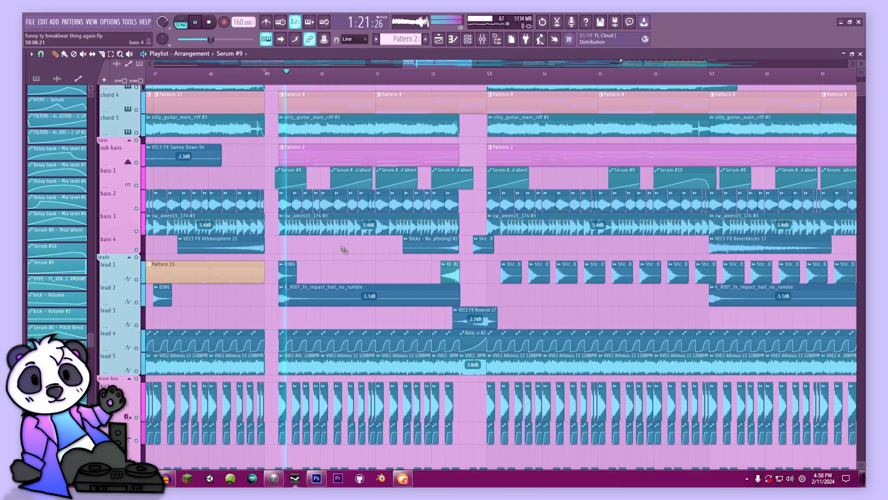
# - Play the full arrangement from about bar 56 and look over its guitar, bass, lead and drum tracks
pyautogui.moveTo(356, 264); pyautogui.dragTo(289, 408)
pyautogui.moveTo(478, 62); pyautogui.dragTo(491, 63)
pyautogui.click(548, 74)
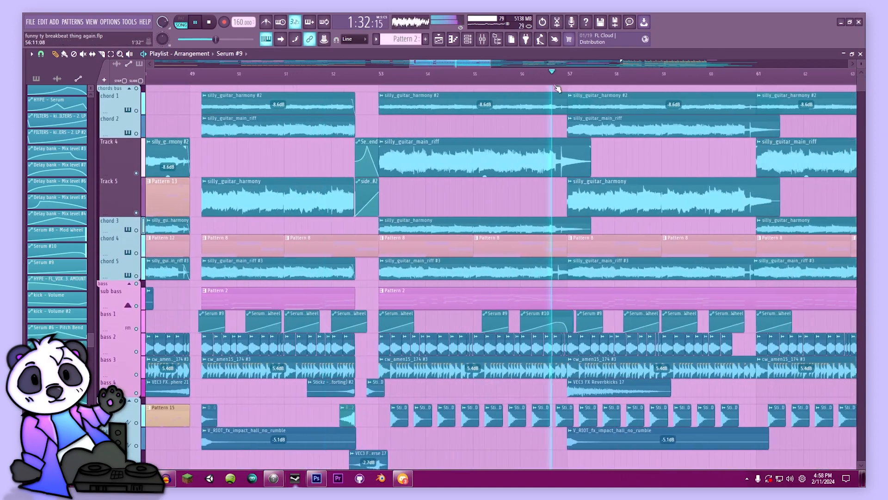
pyautogui.moveTo(483, 219); pyautogui.dragTo(296, 172)
pyautogui.moveTo(597, 257); pyautogui.dragTo(423, 214)
pyautogui.moveTo(506, 156); pyautogui.dragTo(470, 127)
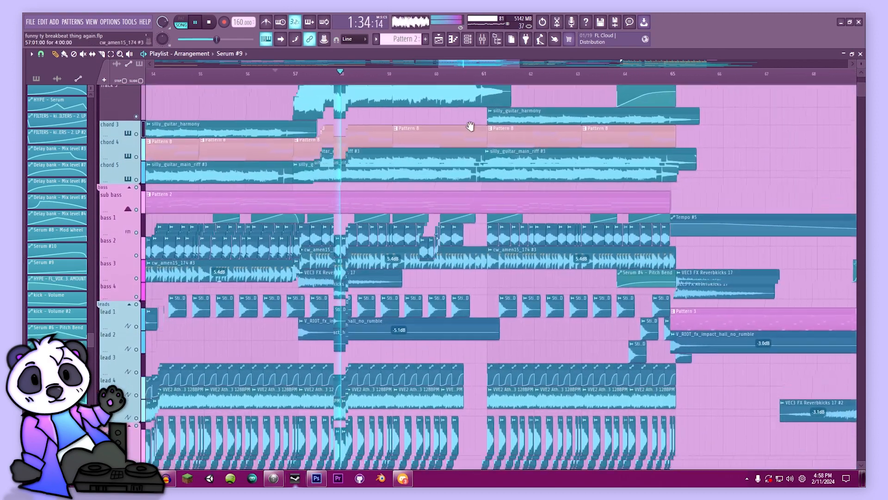
pyautogui.moveTo(423, 284); pyautogui.dragTo(491, 174)
pyautogui.moveTo(520, 214); pyautogui.dragTo(539, 138)
# - Stop playback and open the settings of the Chant Hey 002 clip at bar 57
pyautogui.press('space')
pyautogui.click(424, 318)
pyautogui.doubleClick(424, 318)
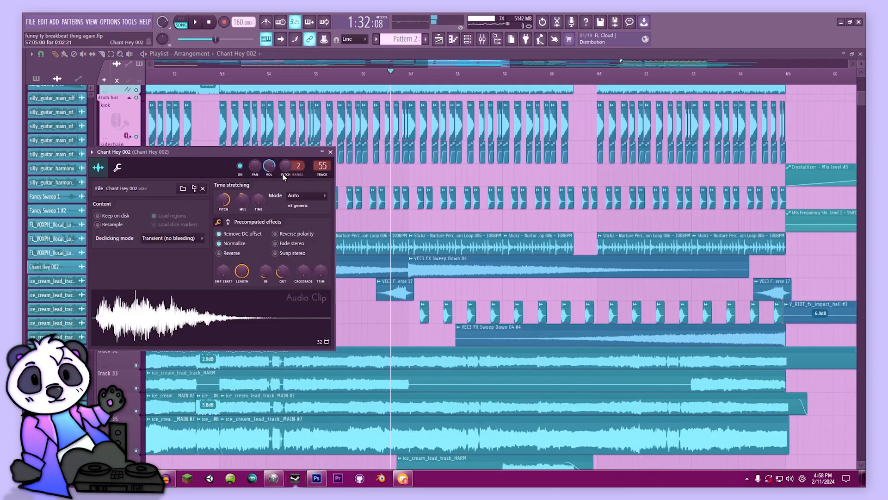
# - Close the Chant Hey 002 settings and inspect the sample settings of the first RIDE clip on Track 37
pyautogui.click(331, 152)
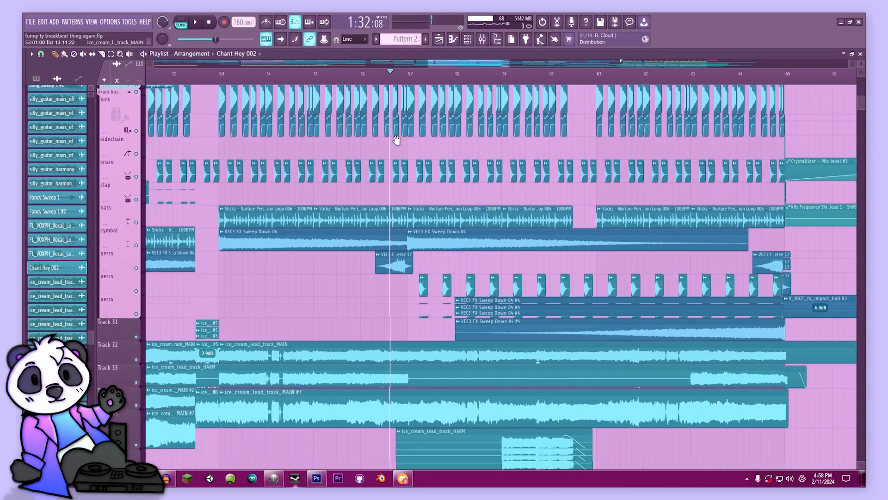
pyautogui.scroll(-5, 415, 268)
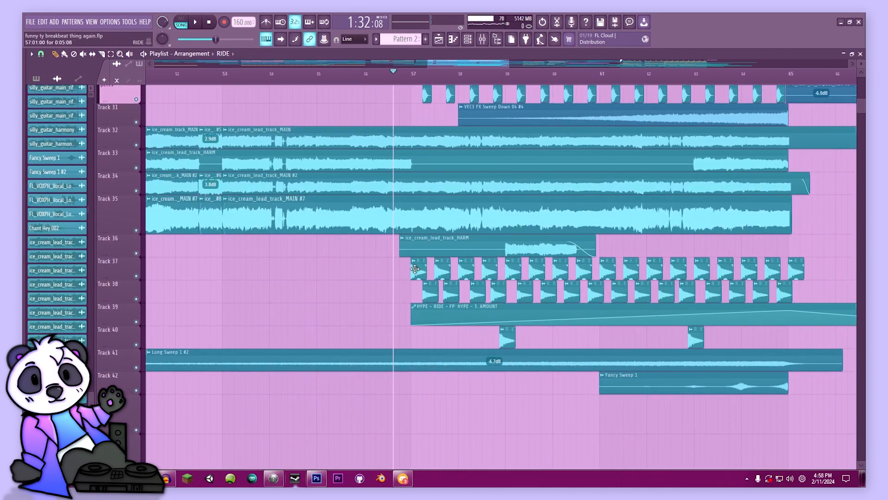
pyautogui.doubleClick(415, 268)
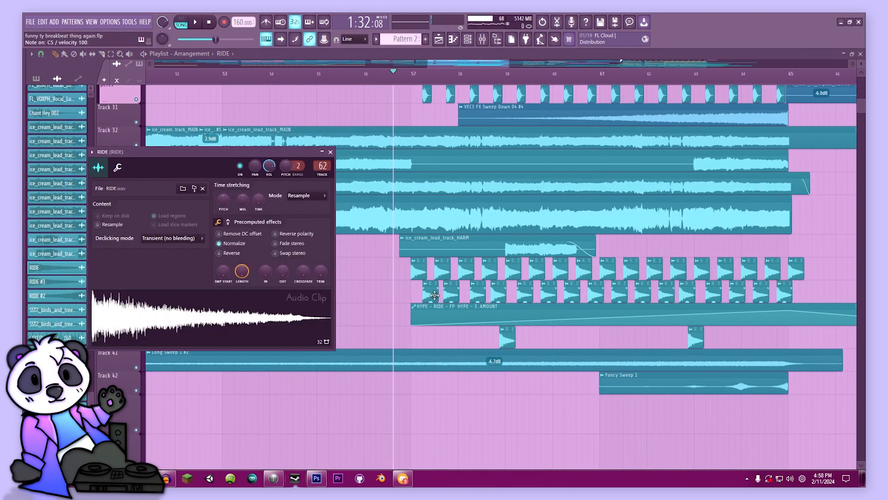
pyautogui.scroll(1, 421, 290)
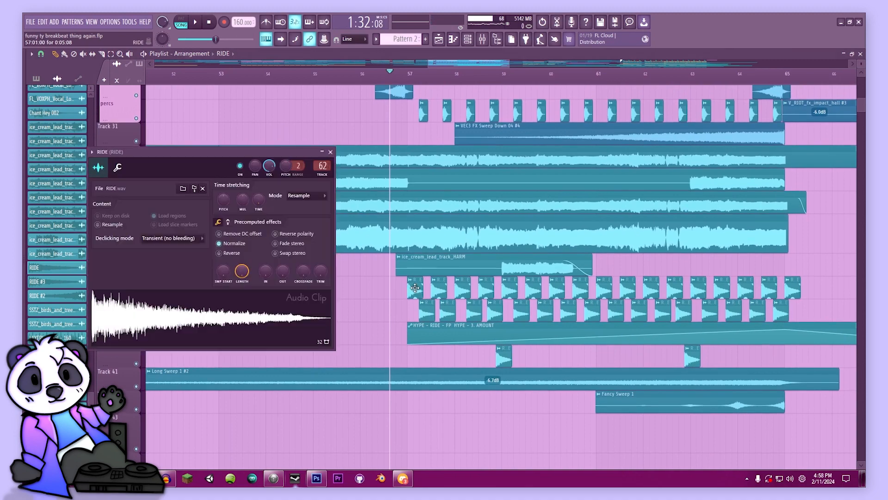
pyautogui.press('Escape')
# - Play back the arrangement briefly from just before bar 57, where the ride clips enter
pyautogui.click(388, 327)
pyautogui.press('space')
pyautogui.scroll(12, 375, 305)
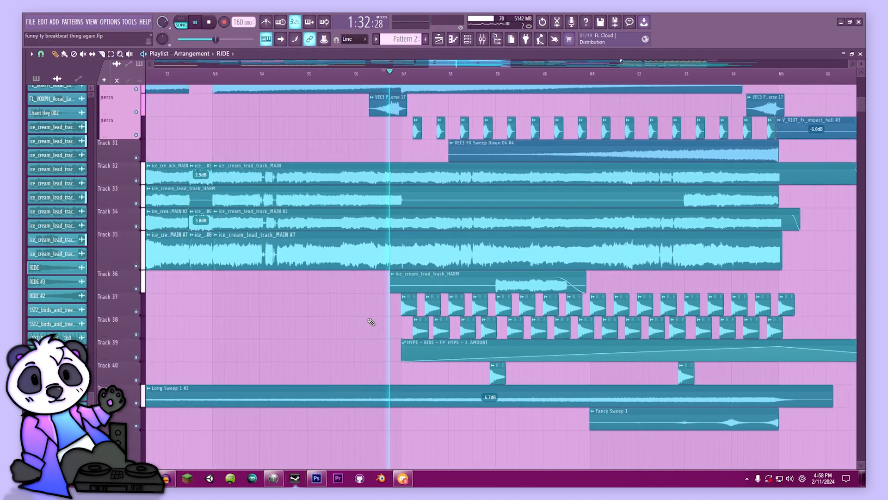
pyautogui.press('space')
# - Inspect the sample settings of the Stickz - Nurture Snare 015 - D clip on the lead 1 track after bar 53
pyautogui.scroll(9, 403, 319)
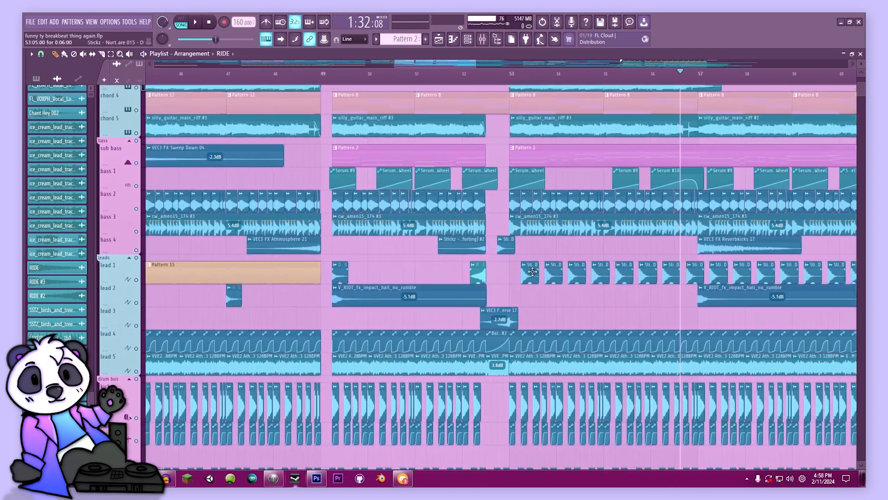
pyautogui.doubleClick(533, 272)
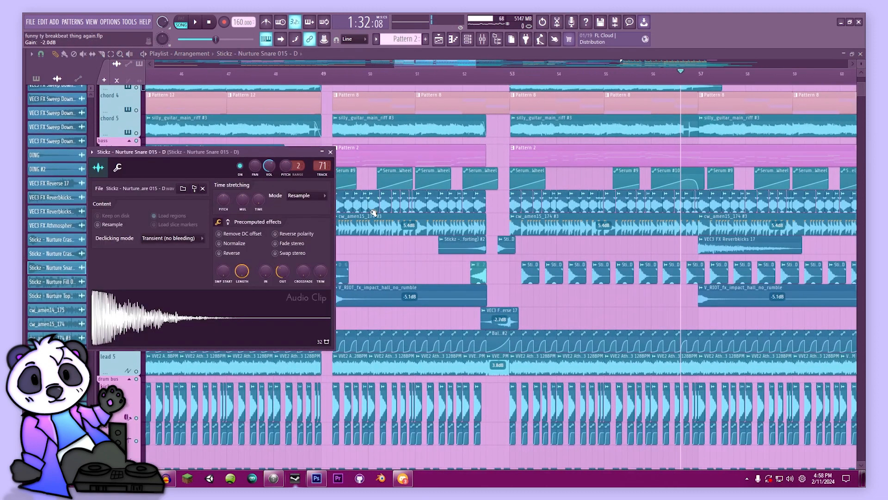
pyautogui.click(332, 151)
# - Play the arrangement from about bar 53, jump playback ahead to around bar 64, and stop after the section change
pyautogui.scroll(5, 443, 158)
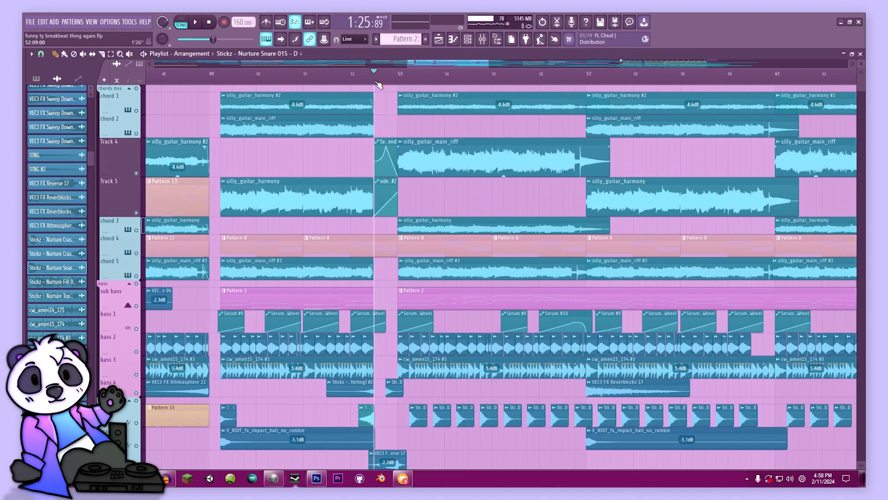
pyautogui.scroll(-3, 450, 272)
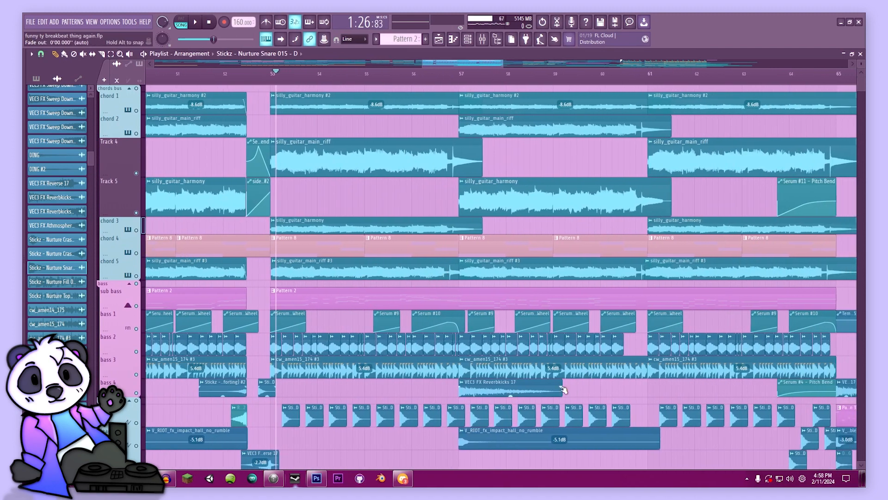
pyautogui.press('space')
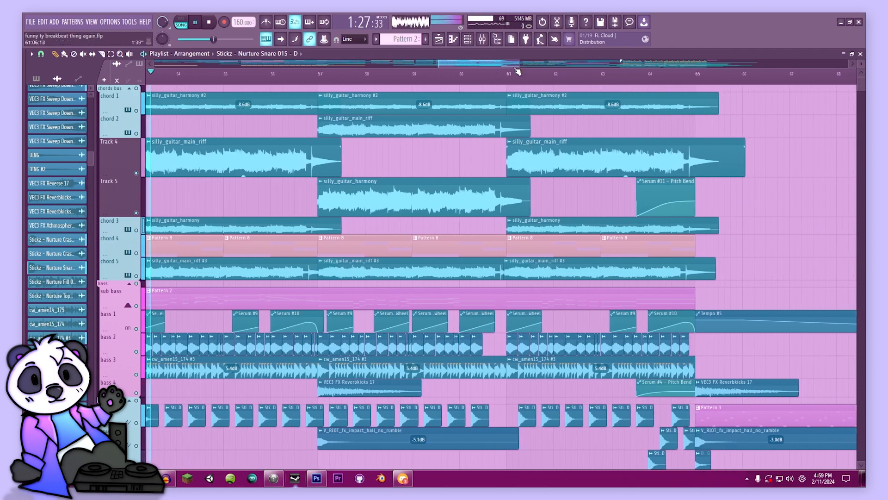
pyautogui.scroll(-3, 482, 270)
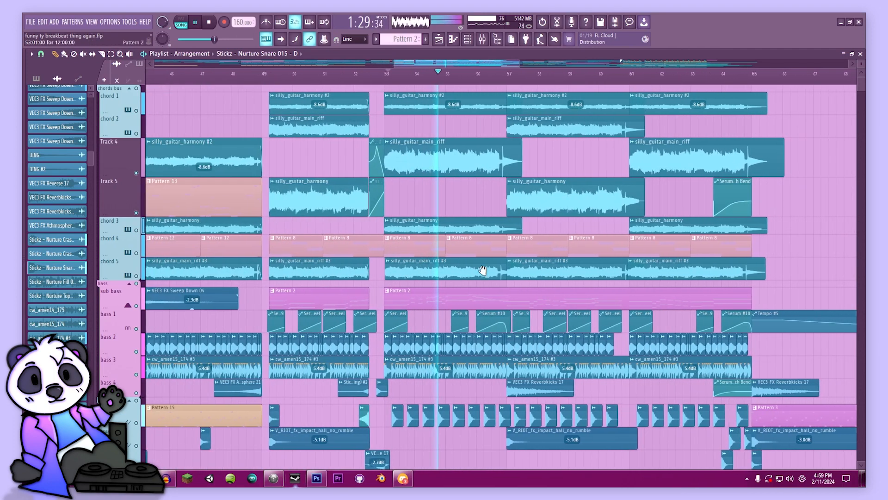
pyautogui.moveTo(483, 270); pyautogui.dragTo(401, 248)
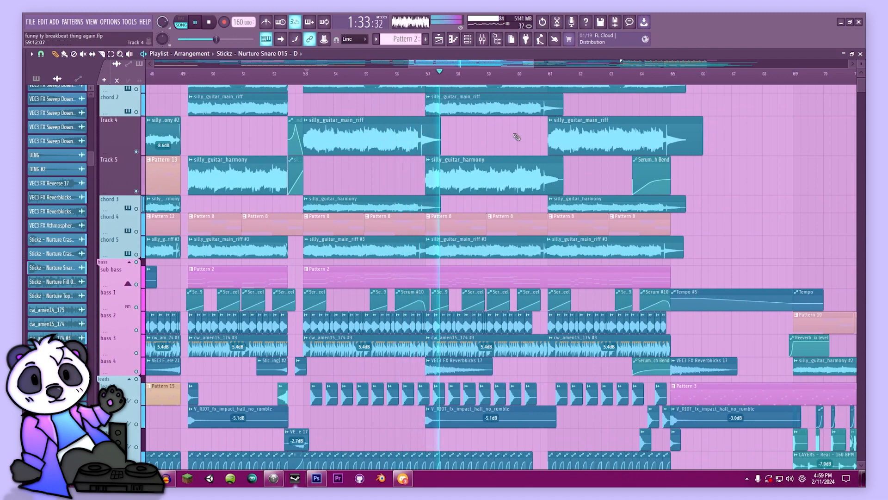
pyautogui.click(649, 79)
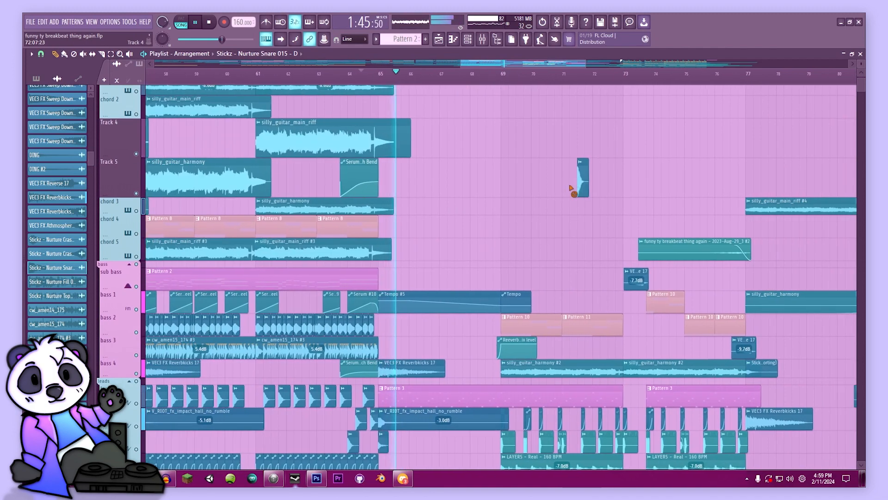
pyautogui.scroll(-3, 499, 250)
pyautogui.press('space')
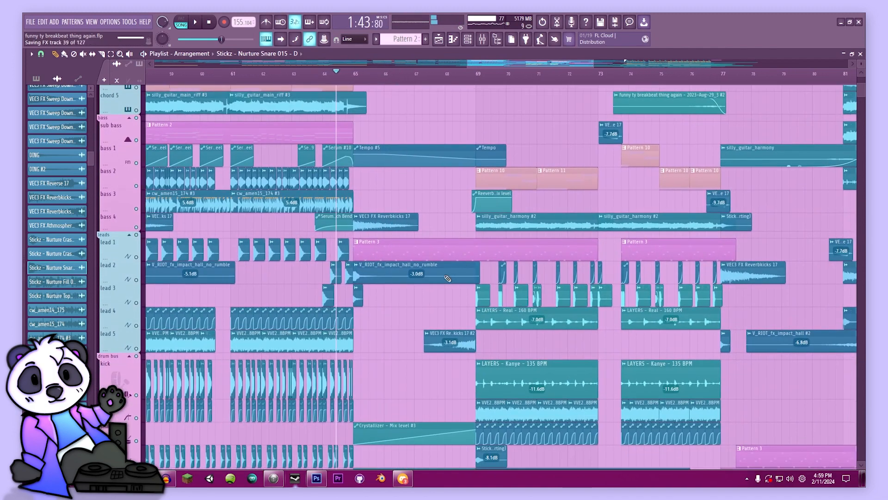
# - Play the section starting at bar 69 and examine its bass and lead tracks up to bar 77
pyautogui.scroll(-4, 455, 204)
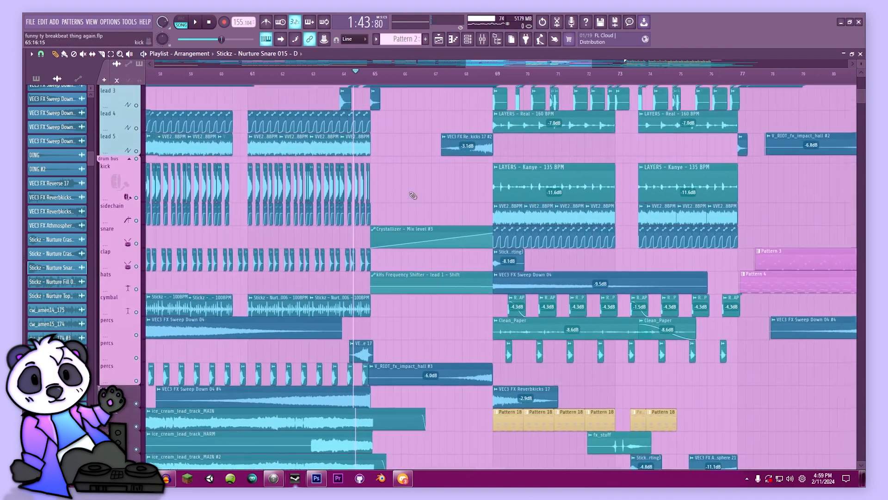
pyautogui.scroll(-2, 361, 131)
pyautogui.moveTo(437, 78); pyautogui.dragTo(353, 86)
pyautogui.press('space')
pyautogui.scroll(4, 398, 255)
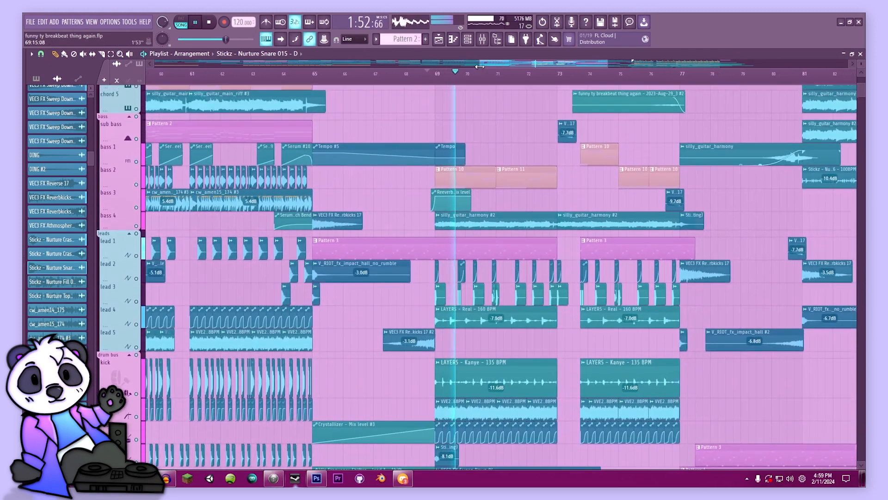
pyautogui.moveTo(481, 64); pyautogui.dragTo(499, 65)
pyautogui.moveTo(517, 222); pyautogui.dragTo(448, 262)
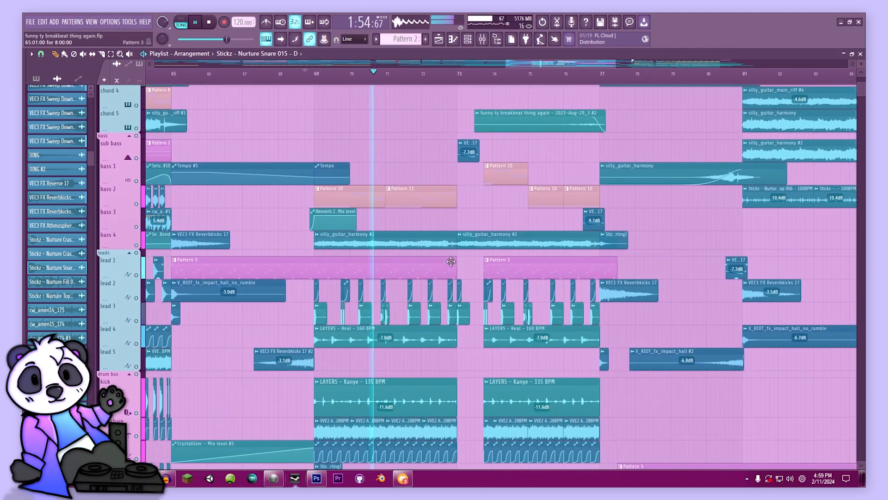
pyautogui.moveTo(617, 67); pyautogui.dragTo(579, 68)
pyautogui.moveTo(607, 226); pyautogui.dragTo(464, 229)
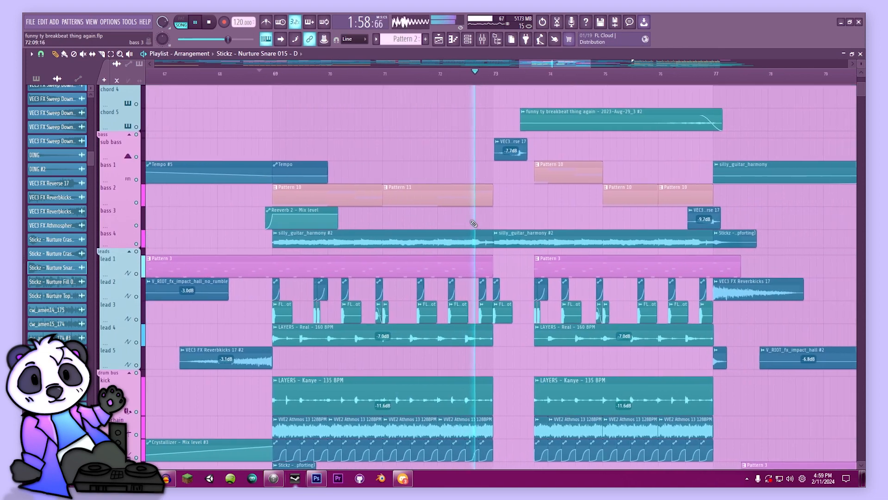
# - Examine the drum, percussion and effects tracks down to Track 42 while the section plays, and stop playback
pyautogui.moveTo(532, 245); pyautogui.dragTo(431, 144)
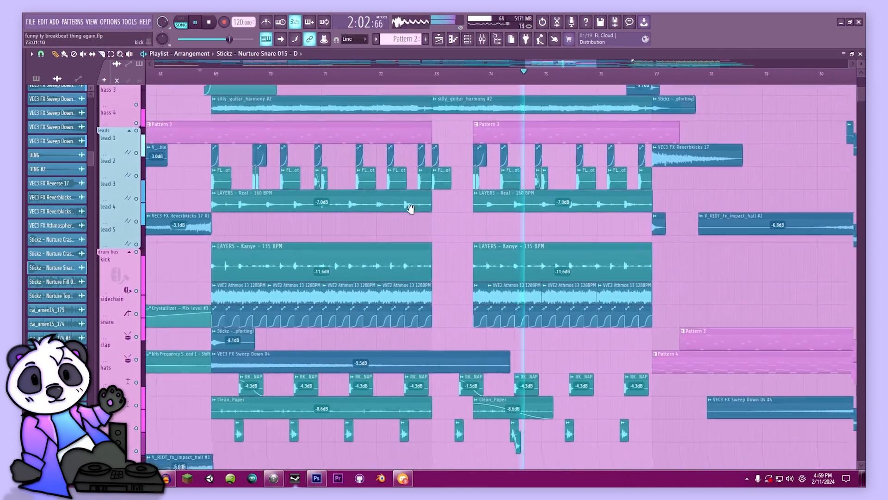
pyautogui.moveTo(410, 208); pyautogui.dragTo(399, 178)
pyautogui.moveTo(472, 190); pyautogui.dragTo(407, 173)
pyautogui.moveTo(418, 222); pyautogui.dragTo(446, 196)
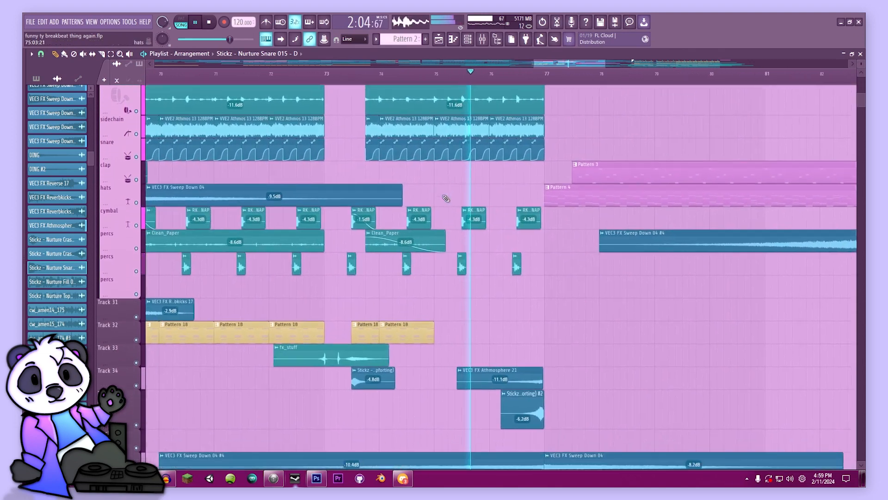
pyautogui.moveTo(504, 259); pyautogui.dragTo(472, 209)
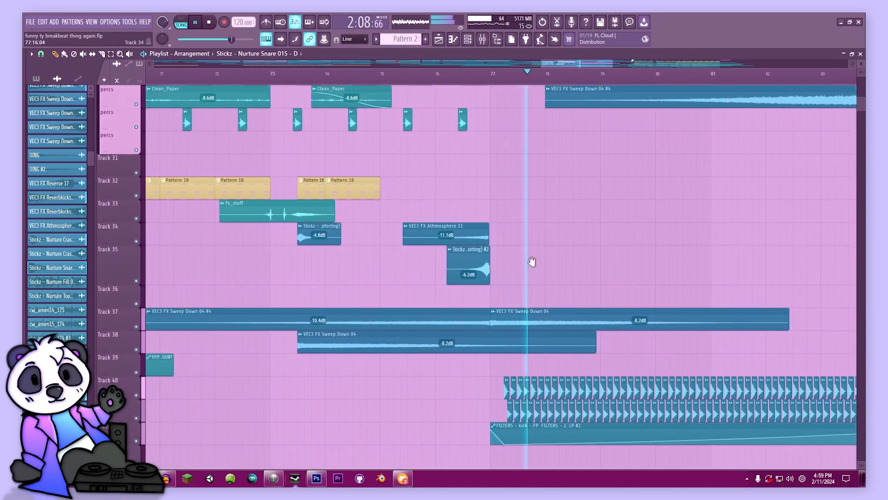
pyautogui.moveTo(532, 261); pyautogui.dragTo(528, 311)
pyautogui.moveTo(408, 305); pyautogui.dragTo(494, 323)
pyautogui.press('space')
# - Review the transition clips and automation between bars 65 and 69 across the tempo, lead, drum and effects tracks
pyautogui.moveTo(339, 144); pyautogui.dragTo(337, 161)
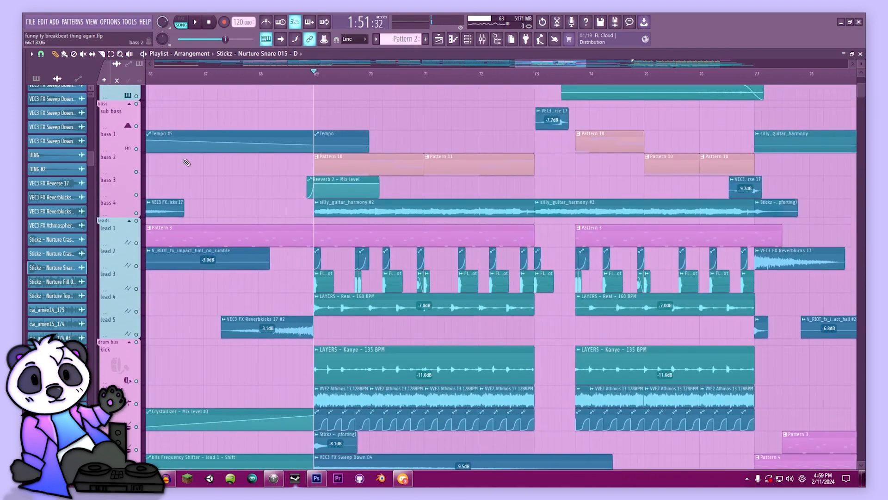
pyautogui.moveTo(186, 162); pyautogui.dragTo(333, 192)
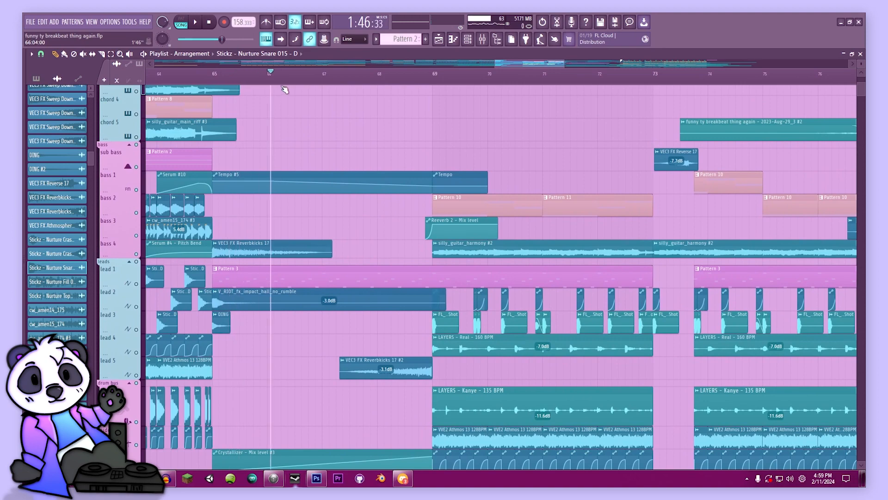
pyautogui.click(373, 76)
pyautogui.moveTo(344, 347); pyautogui.dragTo(337, 157)
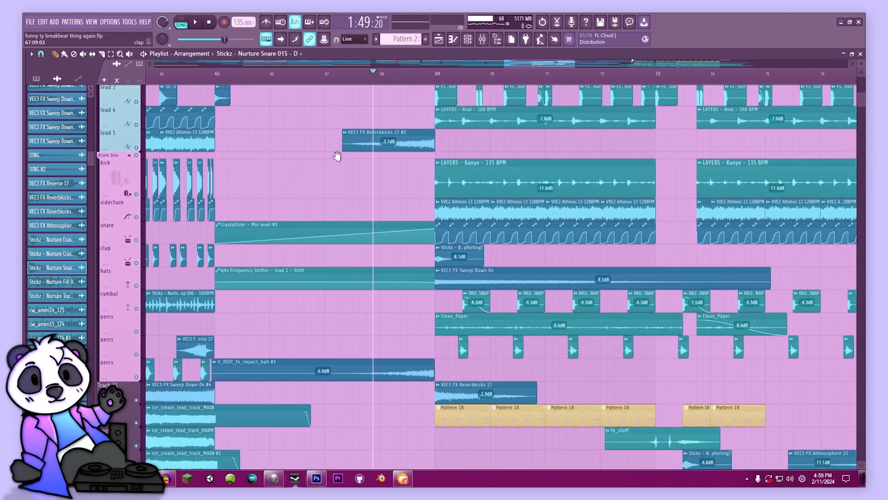
pyautogui.moveTo(279, 373); pyautogui.dragTo(258, 260)
pyautogui.moveTo(368, 181); pyautogui.dragTo(269, 196)
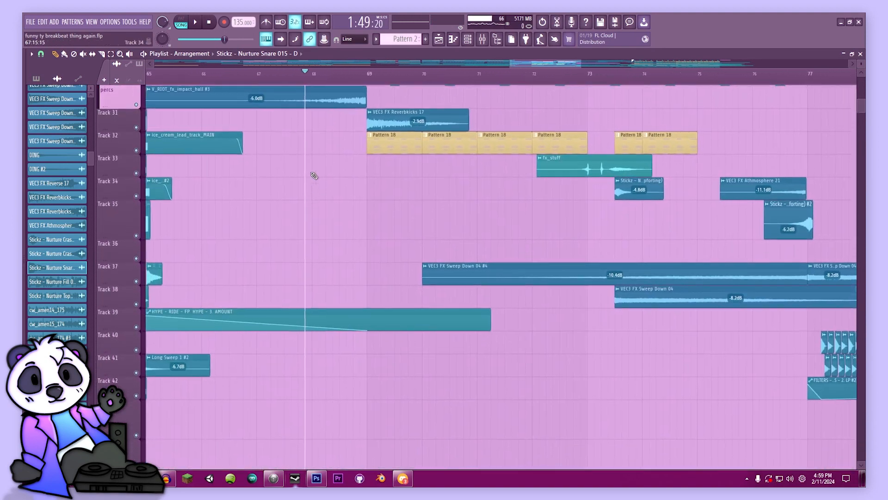
pyautogui.scroll(6, 341, 359)
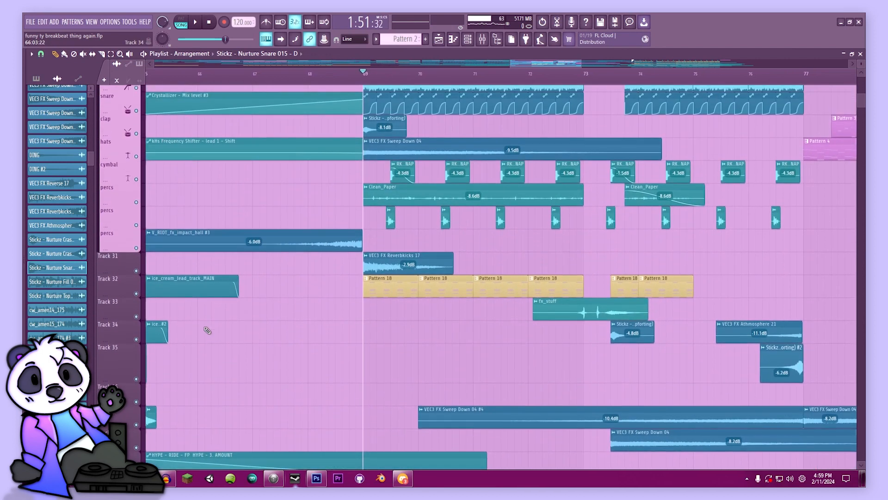
# - Check the solo state of Track 32 and of the percs track holding the Clean_Paper clips
pyautogui.keyDown('ctrl'); pyautogui.click(137, 296); pyautogui.keyUp('ctrl')
pyautogui.keyDown('ctrl'); pyautogui.click(136, 297); pyautogui.keyUp('ctrl')
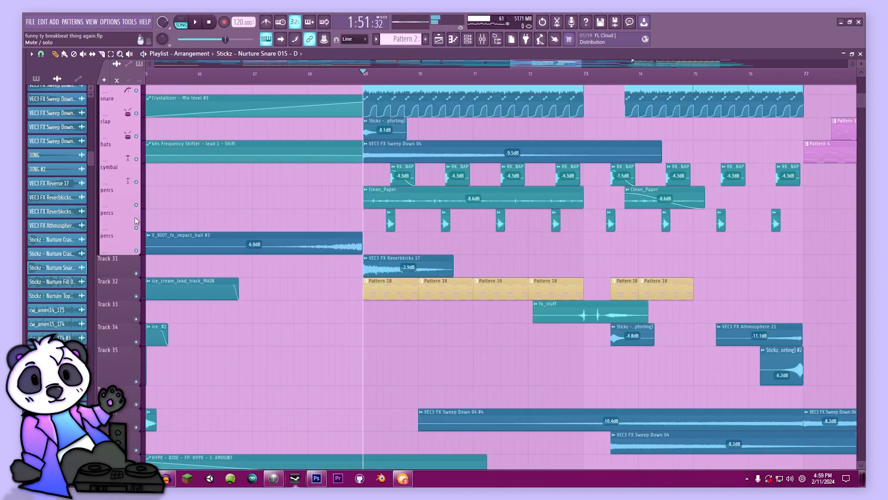
pyautogui.keyDown('ctrl'); pyautogui.click(136, 205); pyautogui.keyUp('ctrl')
pyautogui.scroll(3, 379, 205)
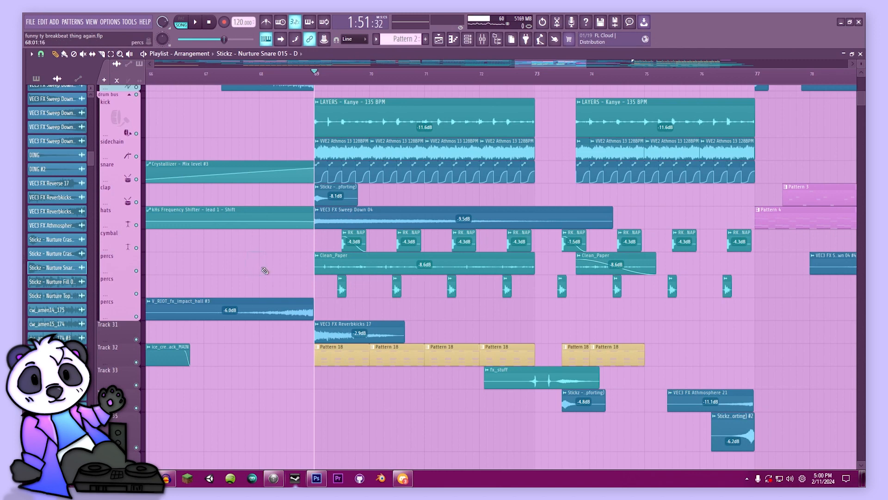
# - Play from bar 69 with the bass 1 track soloed, restart playback, and enable the kick track alongside it
pyautogui.press('space')
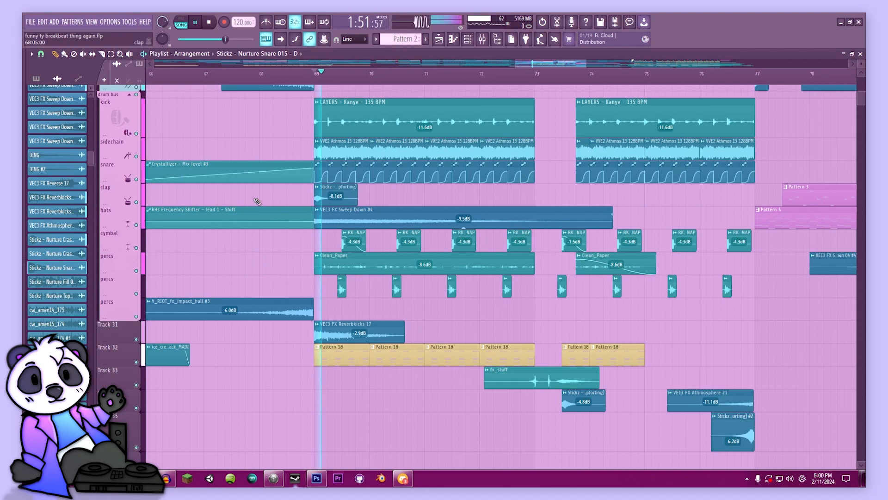
pyautogui.scroll(5, 250, 254)
pyautogui.scroll(6, 235, 239)
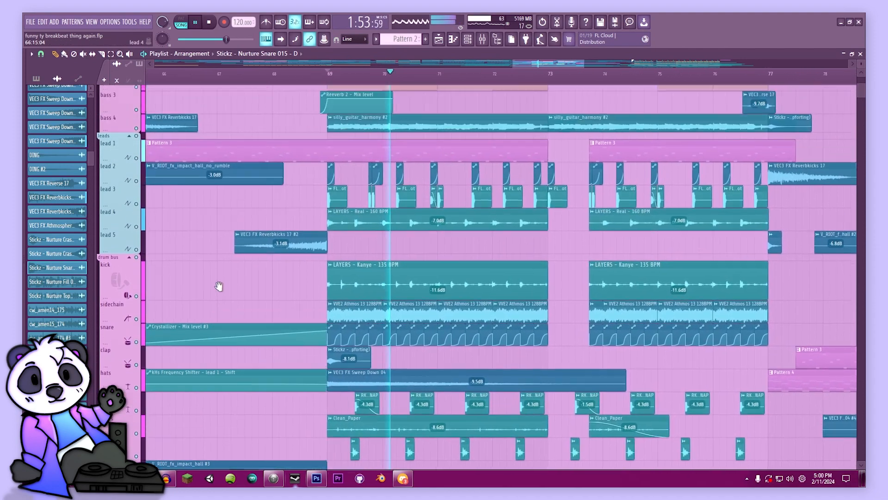
pyautogui.rightClick(136, 145)
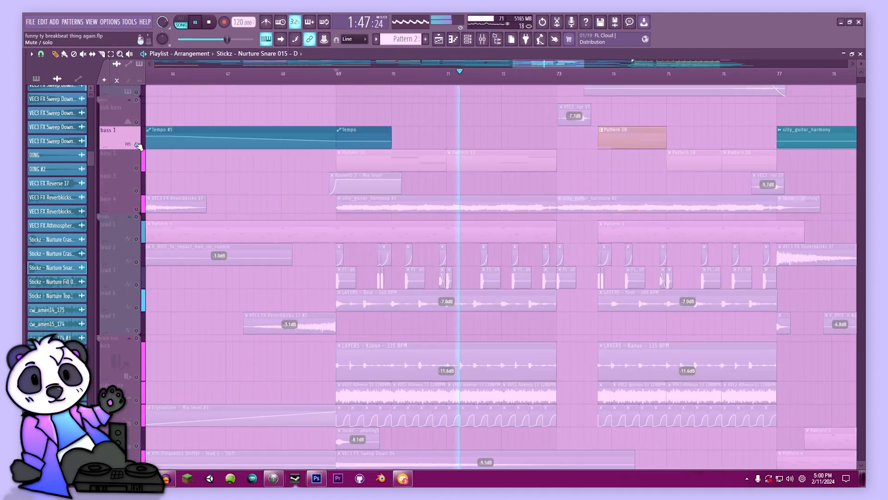
pyautogui.press('space')
pyautogui.click(136, 377)
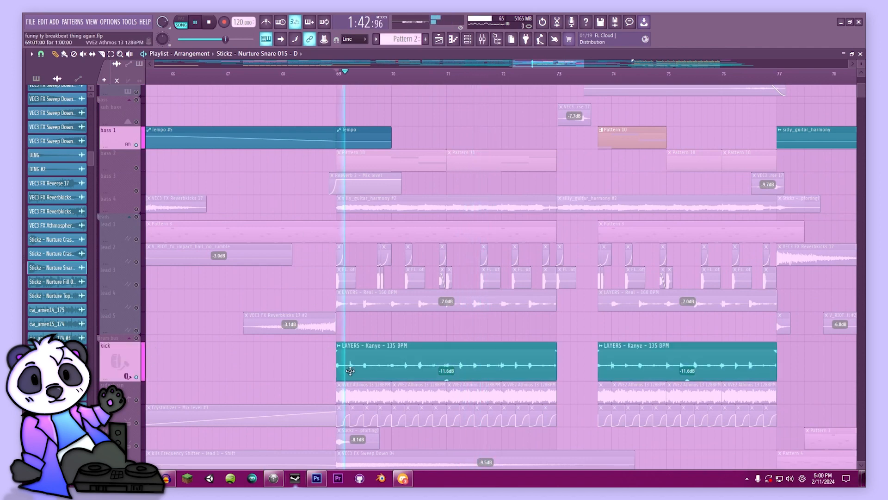
# - Inspect the sample settings of the LAYERS - Kanye - 135 BPM clip on the kick track and close them
pyautogui.click(350, 370)
pyautogui.doubleClick(354, 365)
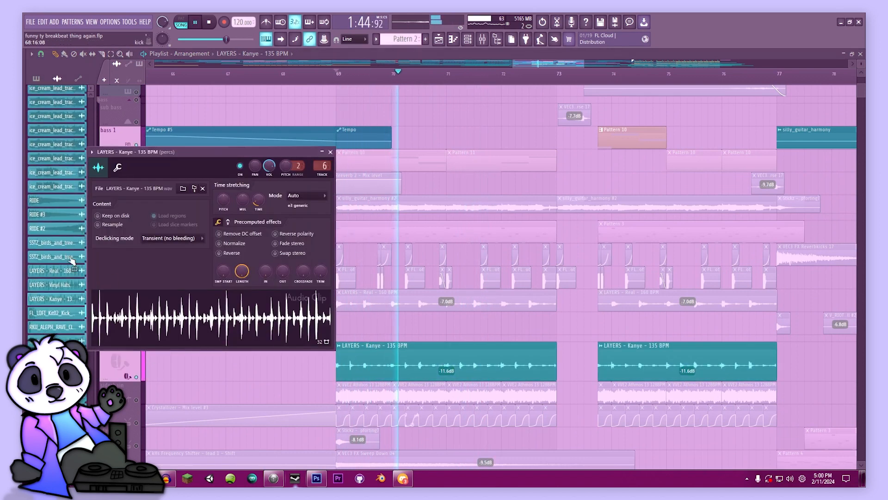
pyautogui.click(331, 153)
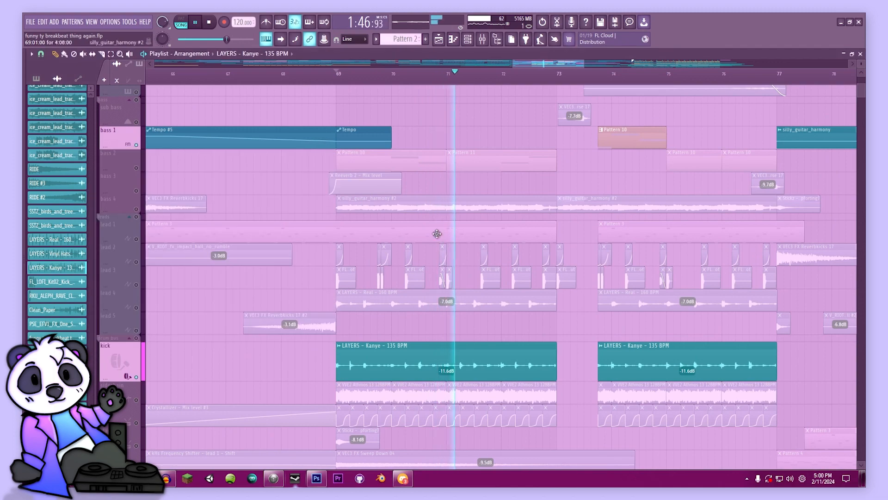
pyautogui.scroll(-2, 290, 261)
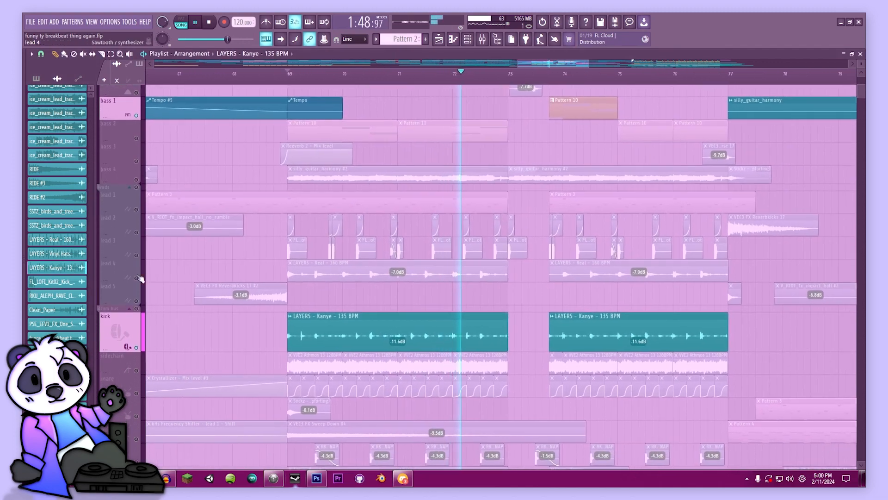
# - Enable the lead 4 and hats tracks alongside the soloed kick track and restart playback from bar 69
pyautogui.click(136, 279)
pyautogui.press('space')
pyautogui.press('space')
pyautogui.scroll(-2, 243, 349)
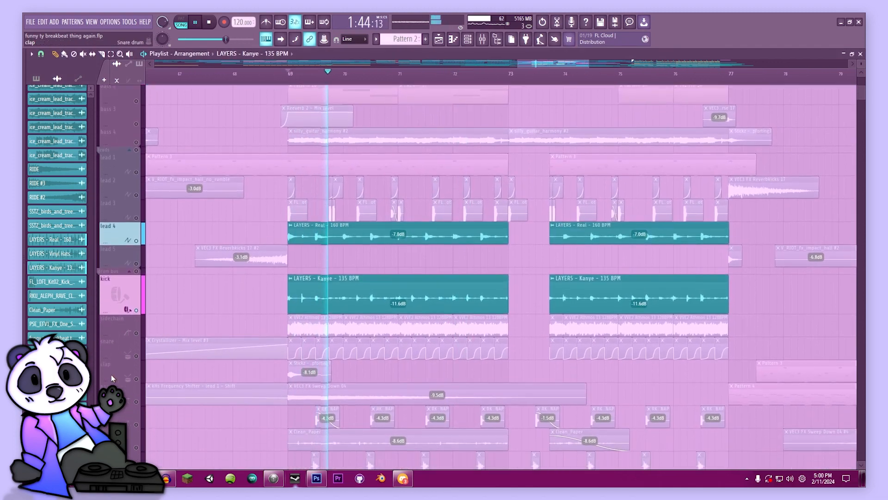
pyautogui.click(136, 401)
pyautogui.scroll(-3, 161, 347)
pyautogui.scroll(-1, 160, 347)
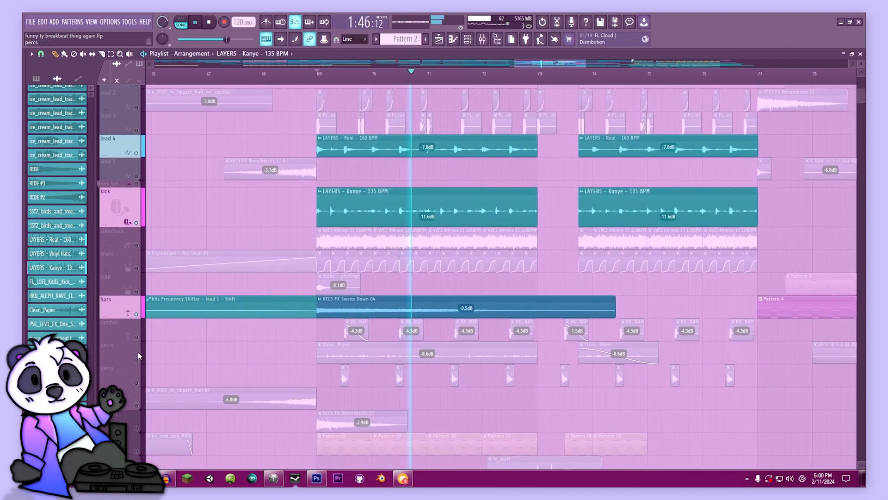
# - Restart playback with the percs track holding the Clean_Paper clips enabled, and also enable the percs track below it
pyautogui.click(142, 346)
pyautogui.press('space')
pyautogui.press('space')
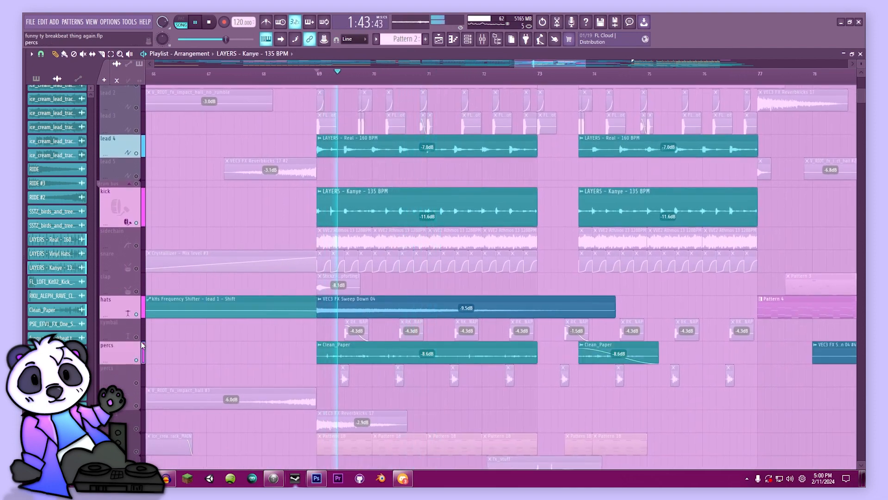
pyautogui.click(137, 383)
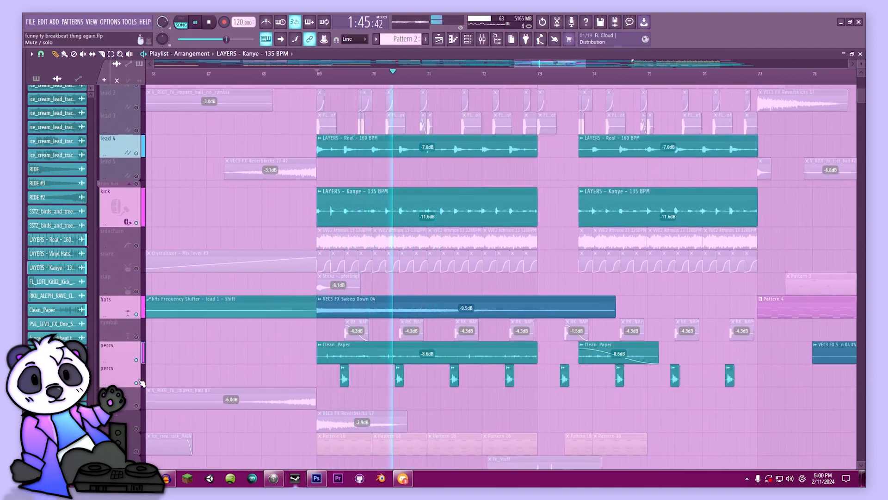
# - Inspect the sample settings of the PSE_EFV1_FX_One_Shot_Foley_Crunches_Crispy_Snack clip and close them
pyautogui.doubleClick(345, 380)
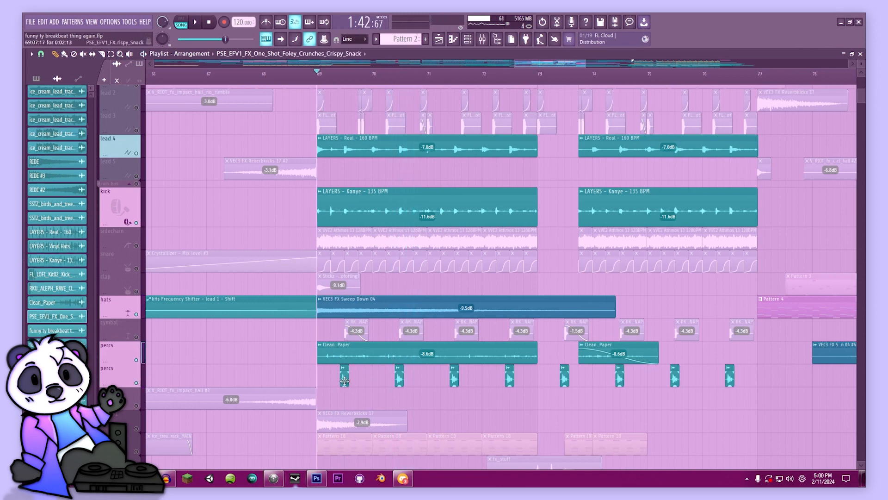
pyautogui.moveTo(178, 154); pyautogui.dragTo(246, 160)
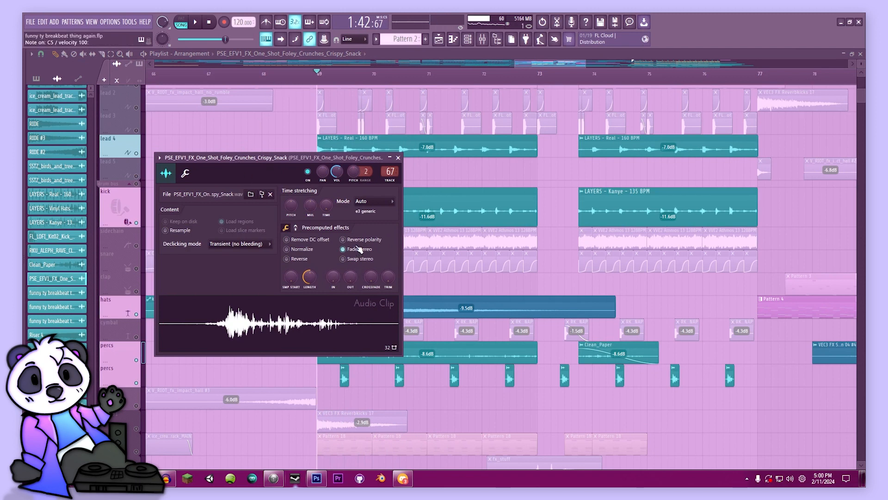
pyautogui.click(399, 158)
# - Enable the cymbal, clap, snare and sidechain tracks alongside the other audible drum layers, playing the section briefly
pyautogui.scroll(-2, 148, 330)
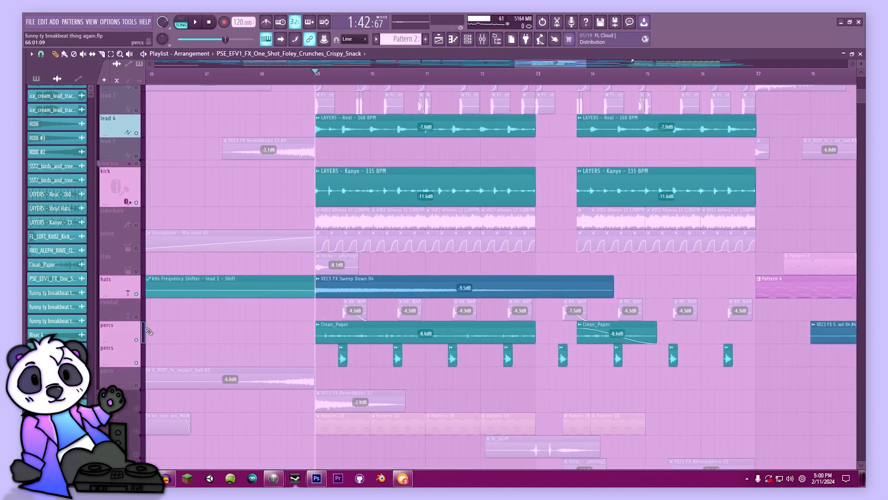
pyautogui.click(142, 315)
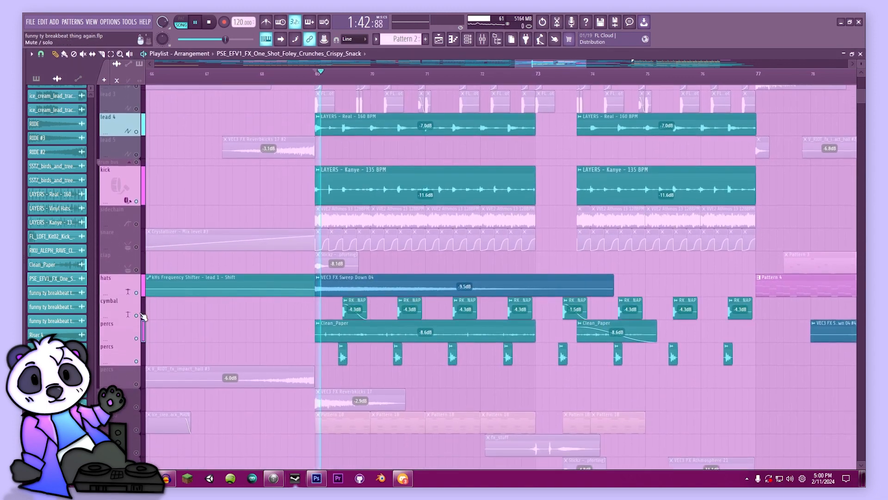
pyautogui.press('space')
pyautogui.scroll(1, 250, 347)
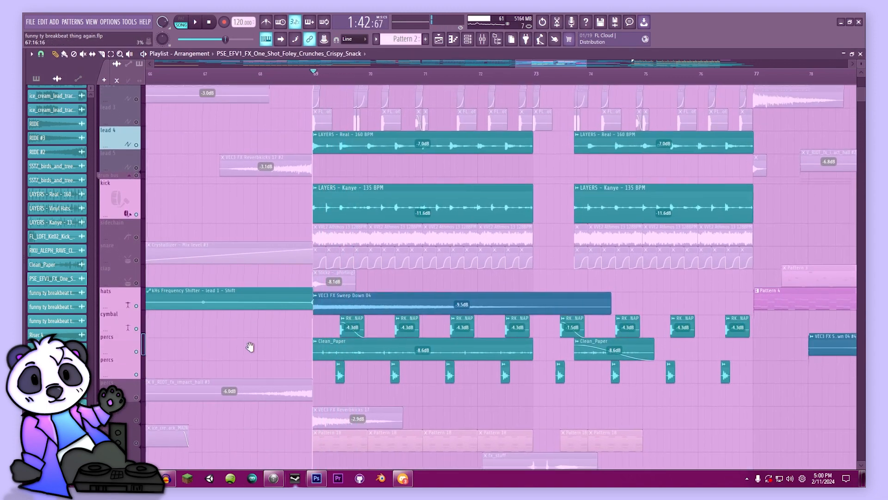
pyautogui.scroll(2, 250, 347)
pyautogui.click(136, 299)
pyautogui.click(136, 276)
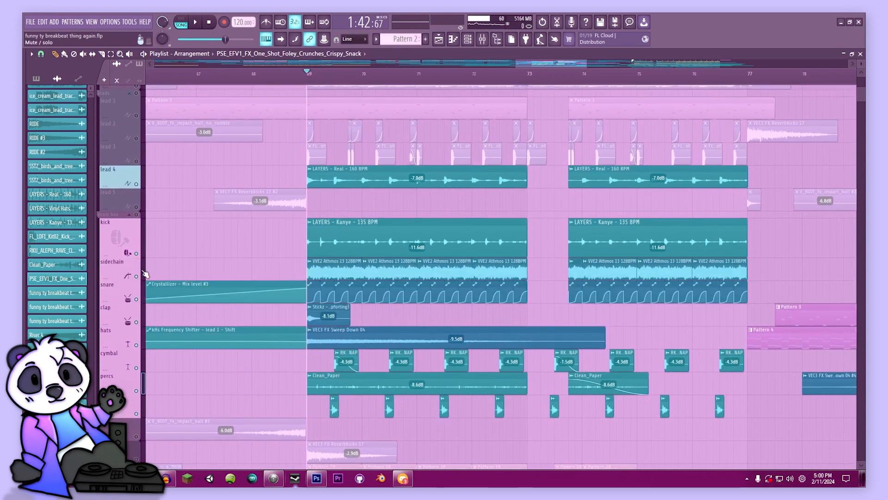
# - Solo the lead 3 track and enable the lead 2 and bass 1 tracks with it
pyautogui.scroll(3, 145, 274)
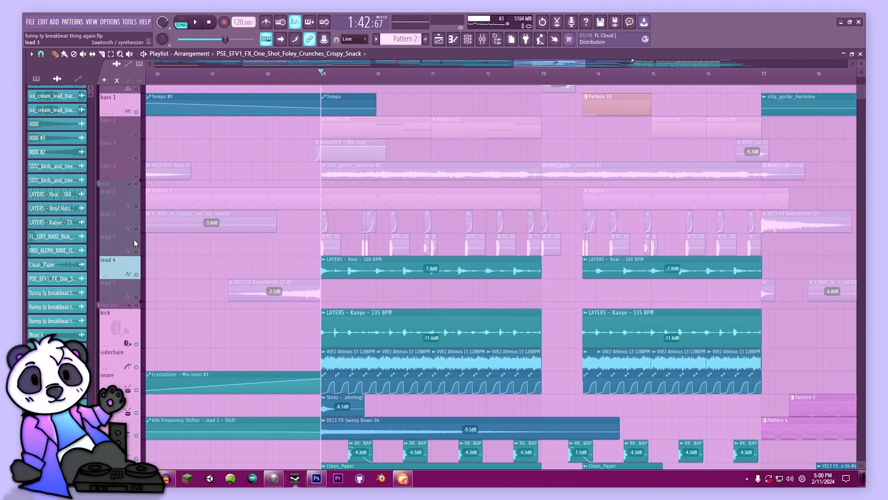
pyautogui.rightClick(137, 249)
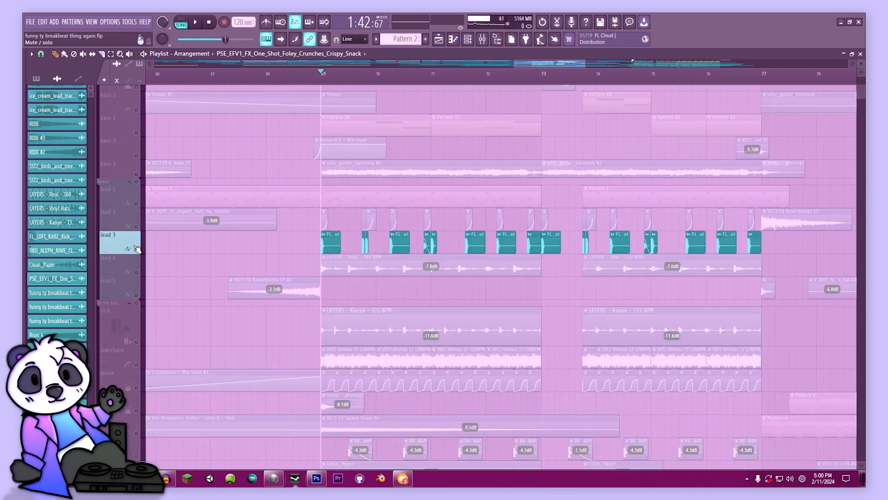
pyautogui.click(137, 226)
pyautogui.scroll(2, 145, 175)
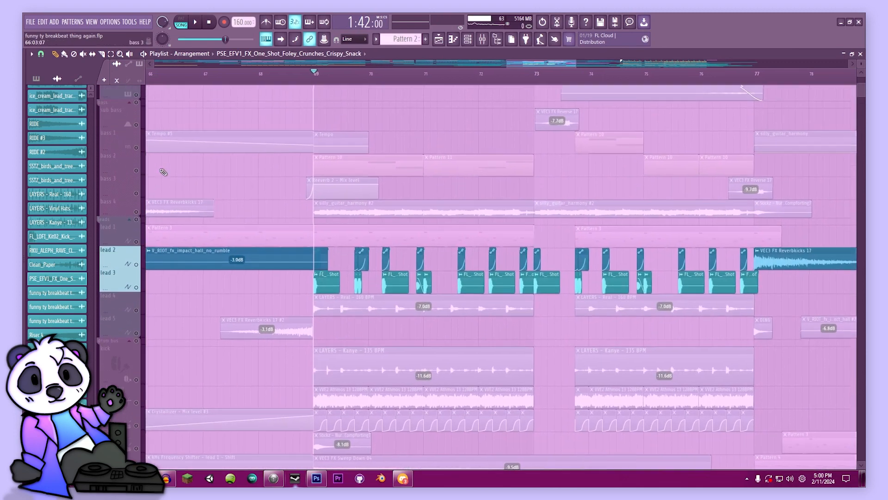
pyautogui.click(136, 160)
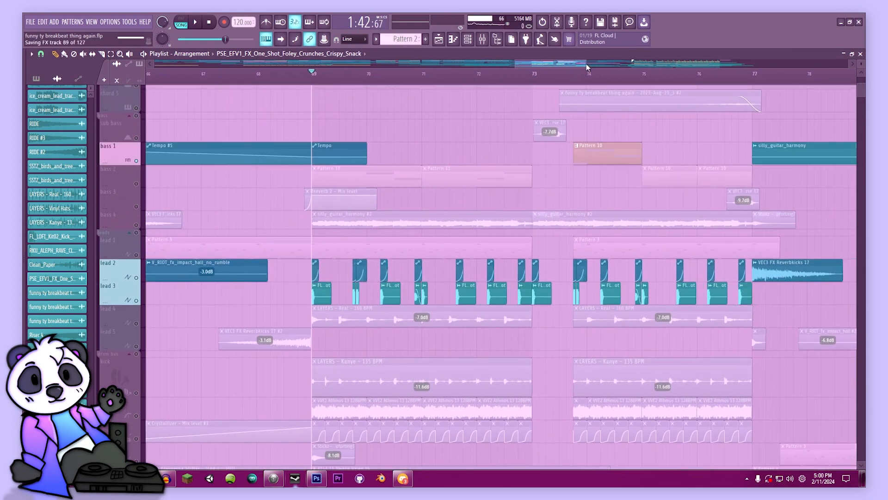
# - Inspect the sample settings and mixer track of the FL_LOFI_Kit02_Kick_One_Shot clip at bar 69 and return to the playlist
pyautogui.moveTo(585, 63); pyautogui.dragTo(550, 65)
pyautogui.moveTo(535, 267); pyautogui.dragTo(431, 272)
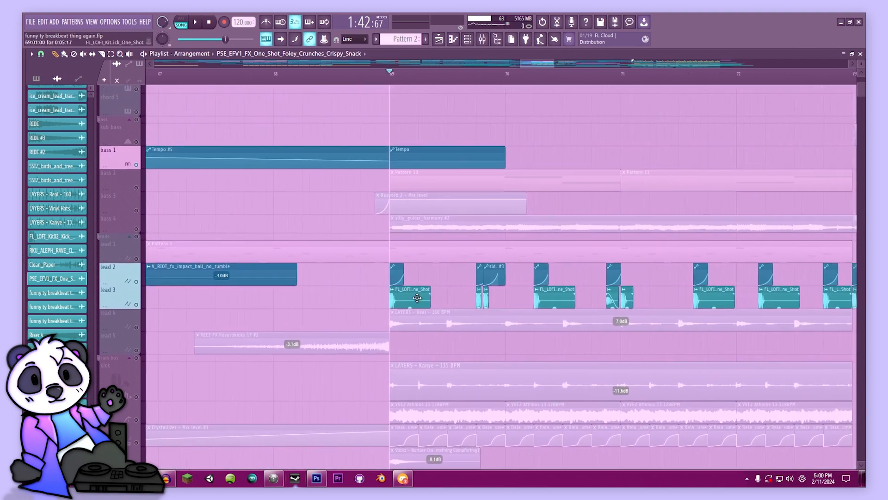
pyautogui.click(417, 299)
pyautogui.doubleClick(405, 298)
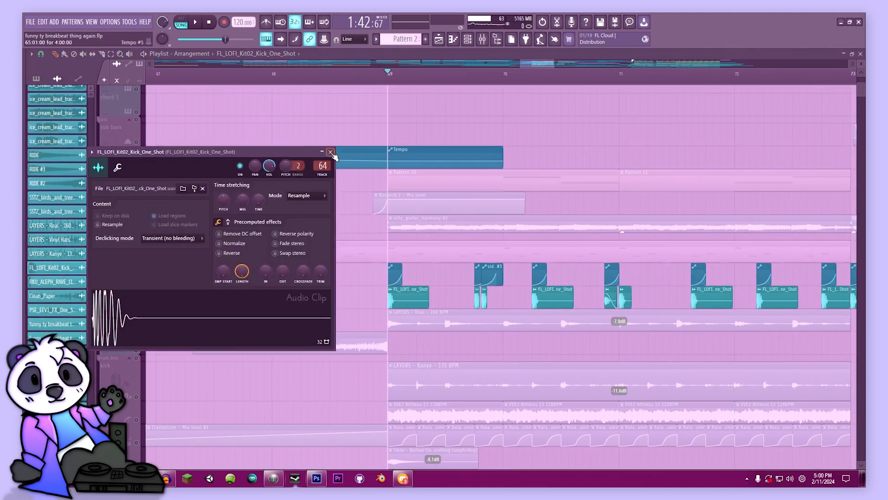
pyautogui.click(483, 39)
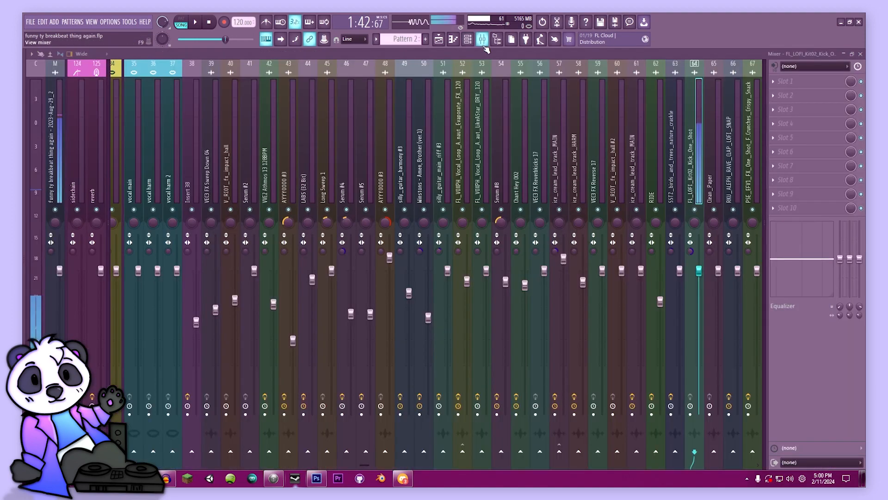
pyautogui.click(438, 40)
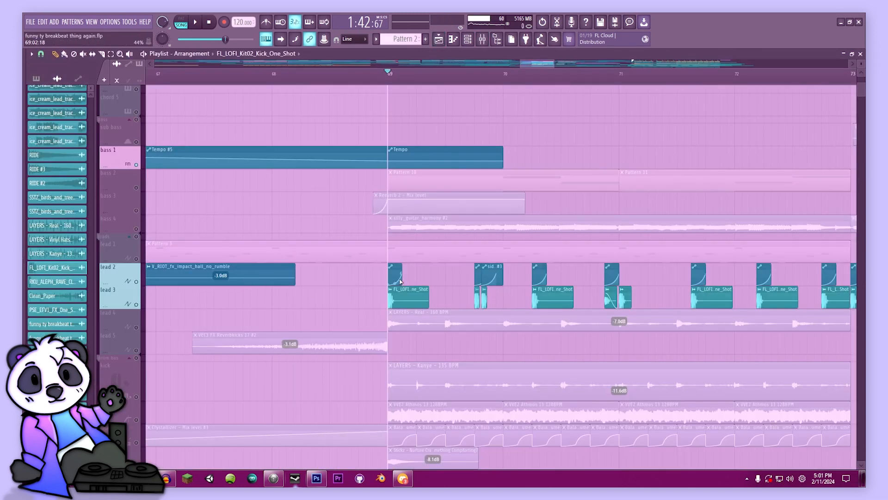
# - Briefly solo lead 1, restore all tracks, and play from bar 69 with lead 3 muted
pyautogui.moveTo(553, 64); pyautogui.dragTo(544, 64)
pyautogui.moveTo(525, 232); pyautogui.dragTo(384, 222)
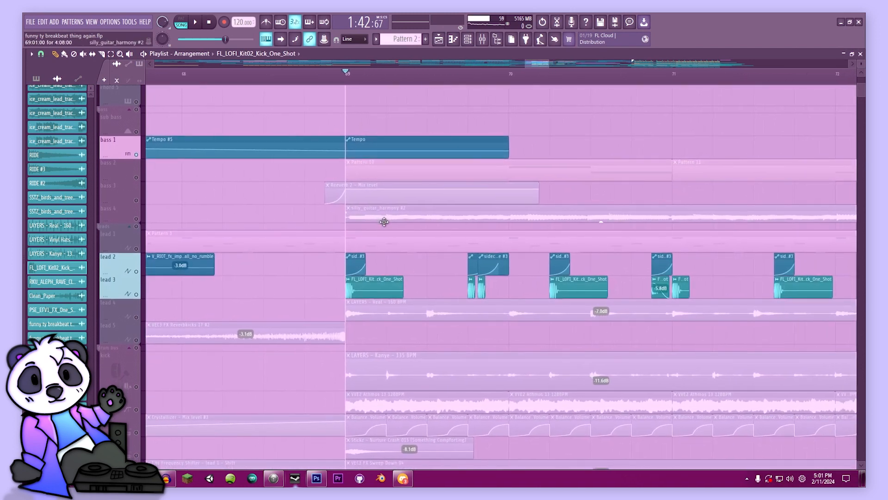
pyautogui.press('space')
pyautogui.rightClick(137, 249)
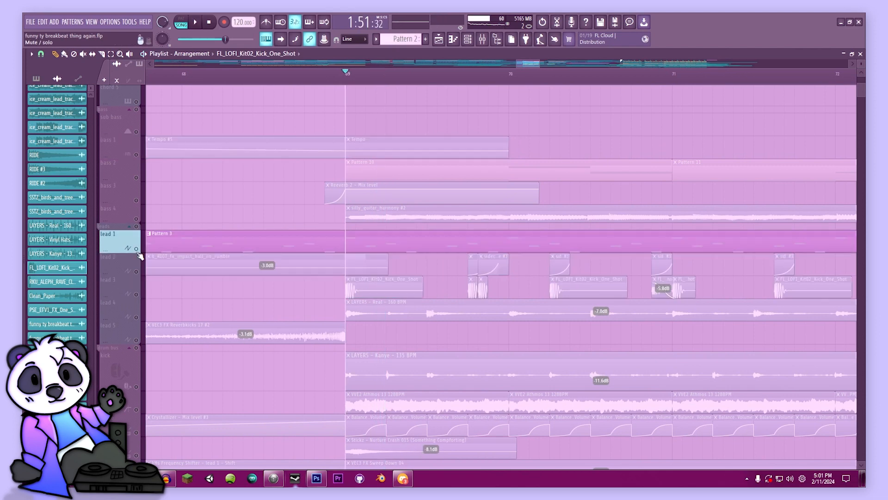
pyautogui.rightClick(137, 249)
pyautogui.click(138, 293)
pyautogui.press('space')
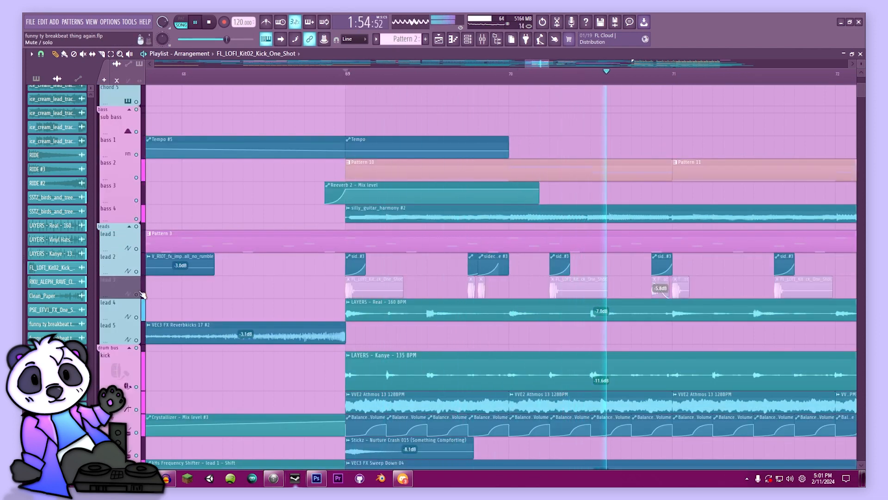
# - Unmute lead 3, replay the section from bar 69, and review its clips from the bass tracks down to Track 43
pyautogui.click(139, 293)
pyautogui.press('space')
pyautogui.press('space')
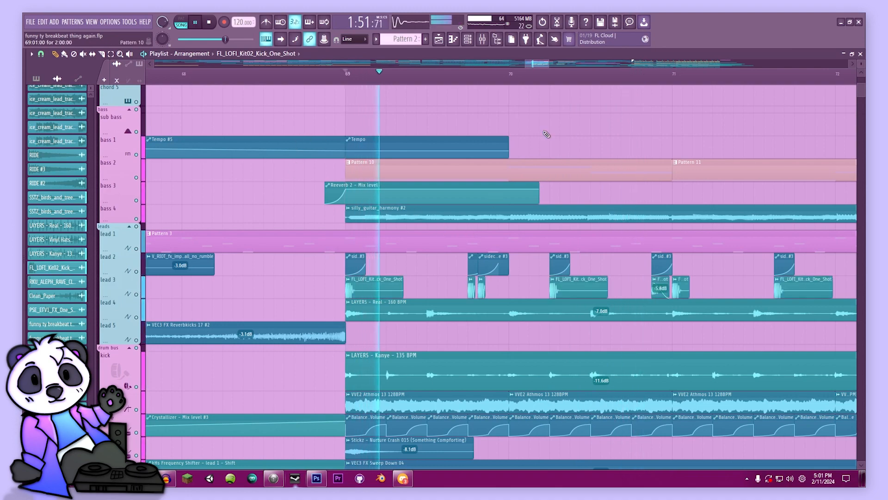
pyautogui.moveTo(549, 64); pyautogui.dragTo(589, 72)
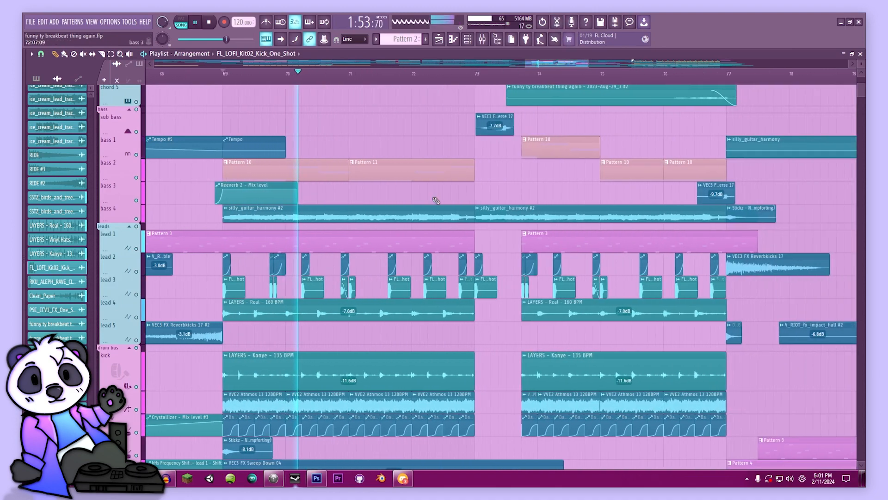
pyautogui.scroll(-3, 407, 205)
pyautogui.scroll(-10, 406, 205)
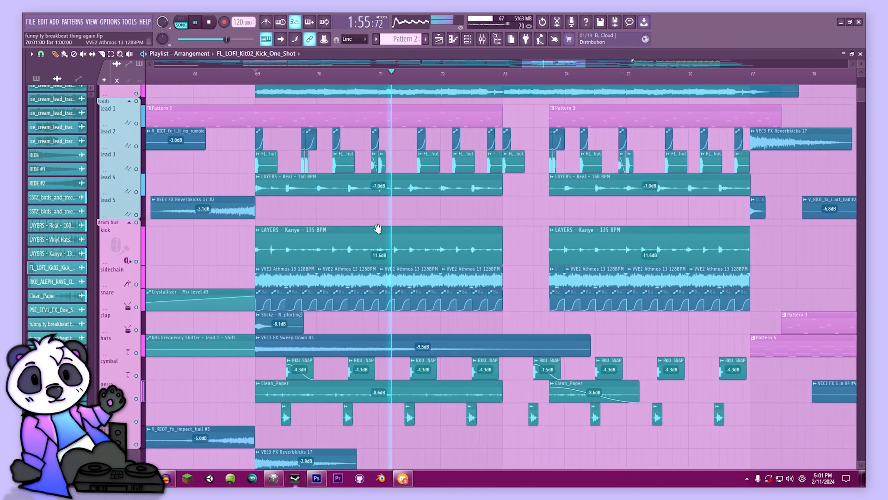
pyautogui.scroll(-5, 360, 204)
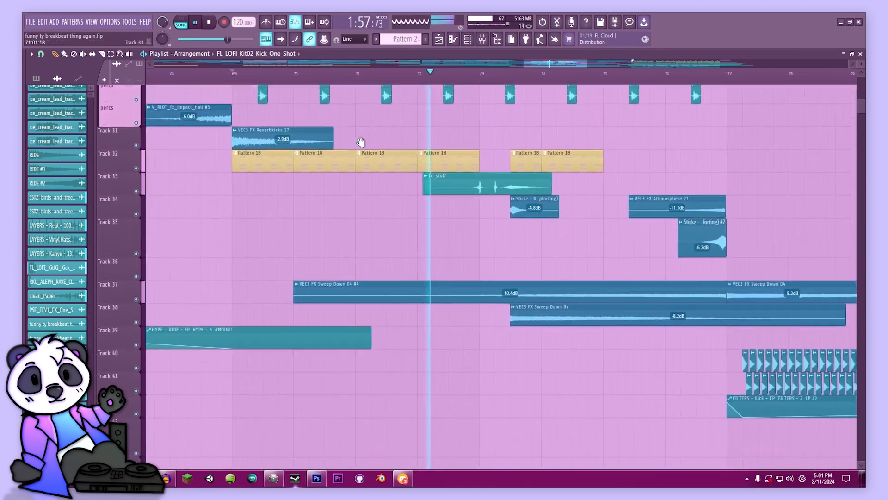
pyautogui.scroll(8, 352, 296)
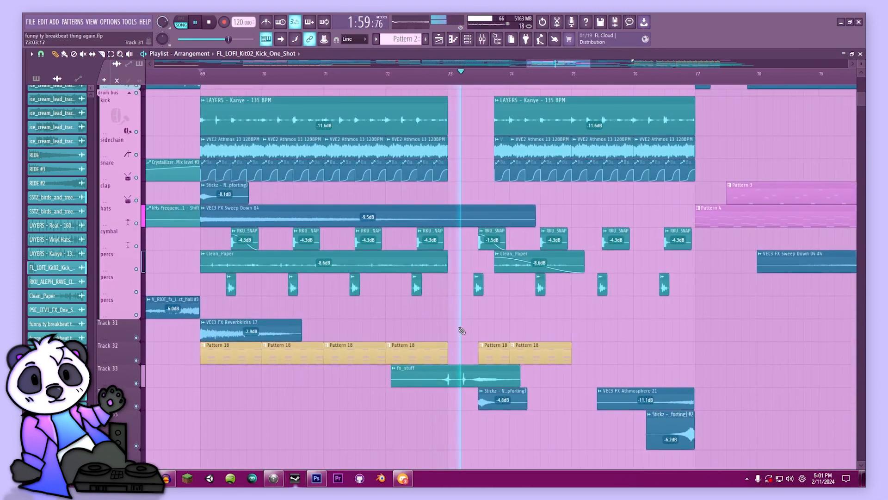
# - Play the fx_stuff clip on Track 33 in solo around bar 73, and restore all tracks
pyautogui.press('space')
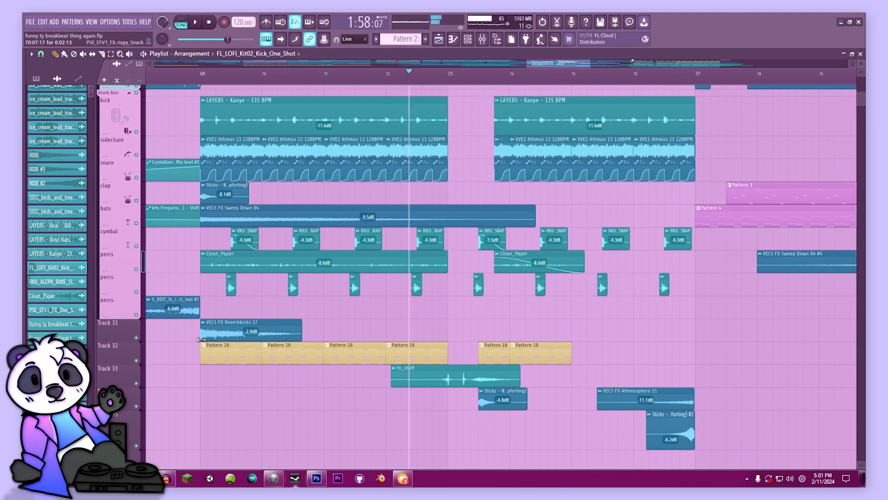
pyautogui.click(139, 383)
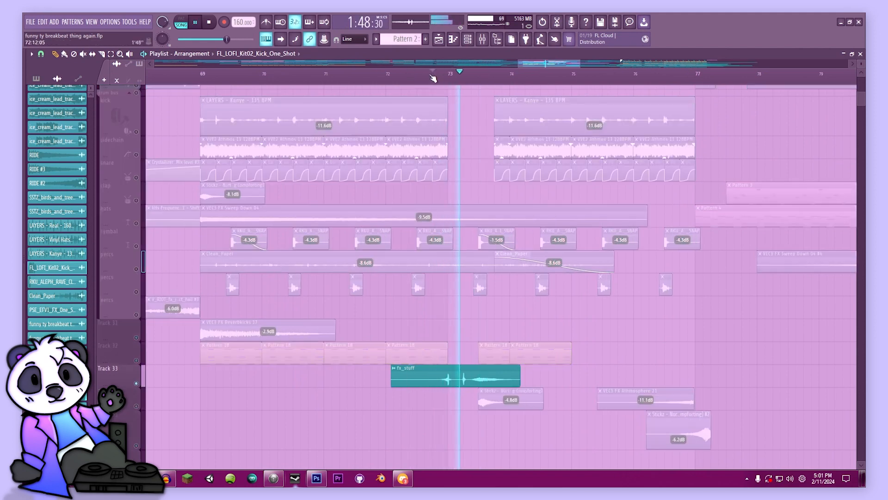
pyautogui.click(137, 381)
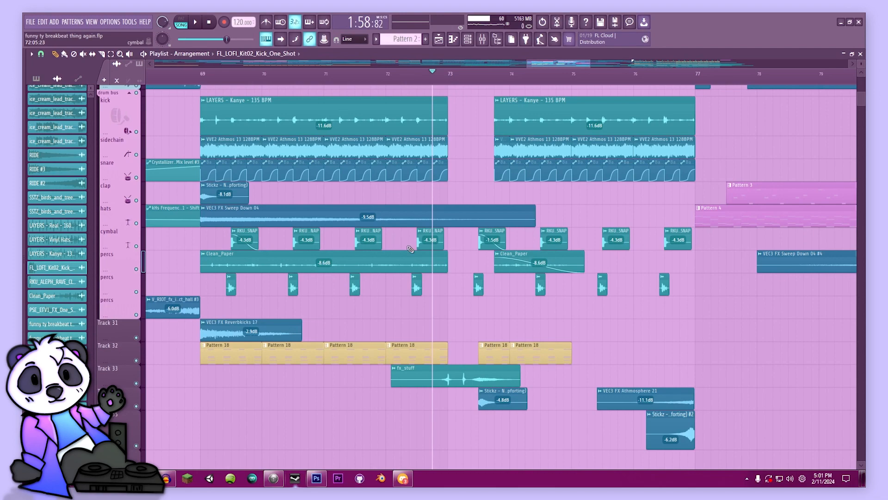
# - Play the full mix from just before bar 73 and review the arrangement's clips onward to about bar 96
pyautogui.scroll(8, 410, 249)
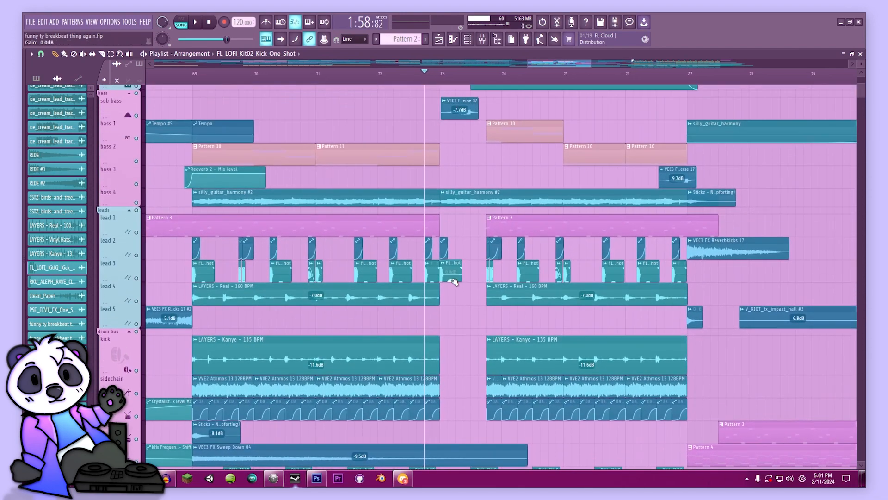
pyautogui.scroll(-12, 458, 297)
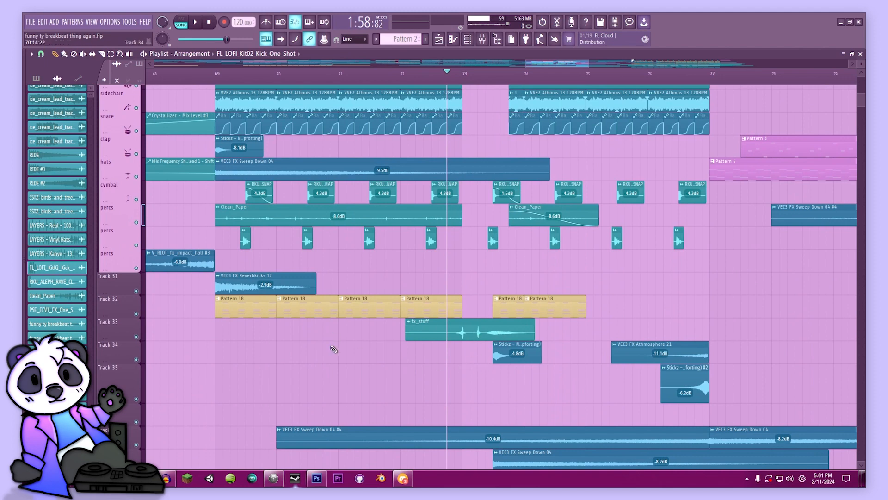
pyautogui.scroll(3, 323, 365)
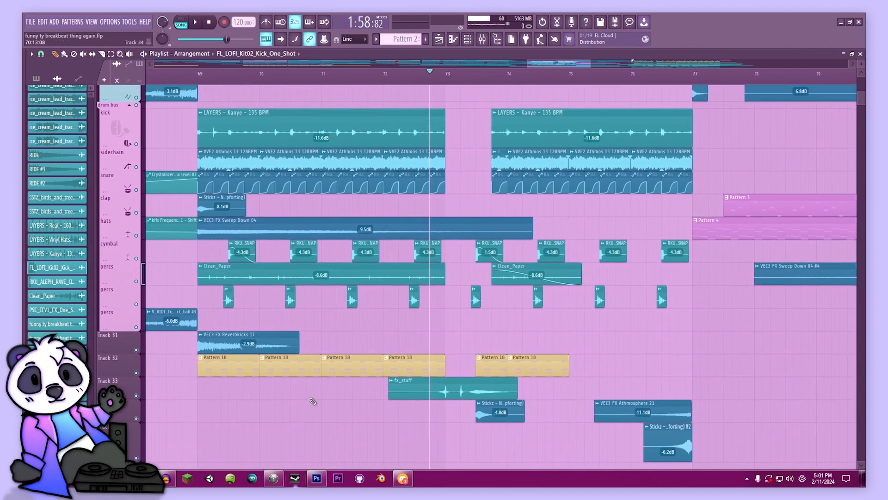
pyautogui.press('space')
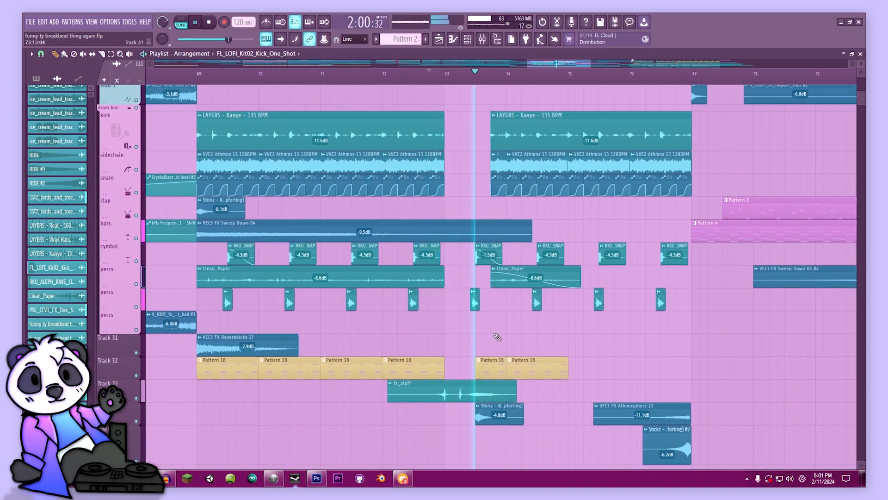
pyautogui.scroll(9, 462, 324)
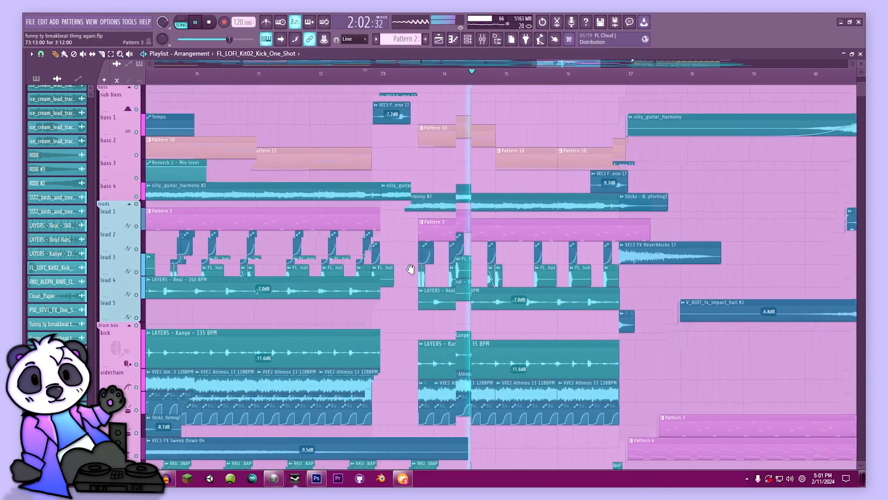
pyautogui.scroll(3, 411, 268)
pyautogui.moveTo(601, 65); pyautogui.dragTo(682, 90)
pyautogui.scroll(4, 517, 290)
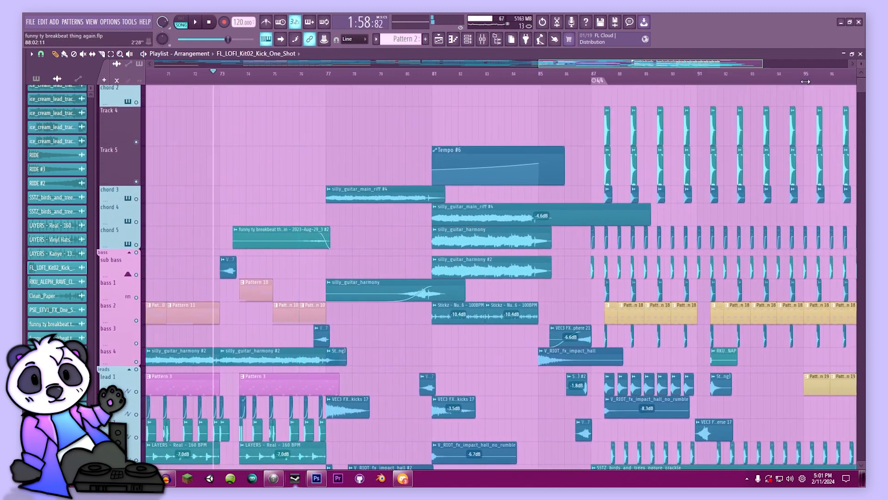
# - Play the tempo ramp section from bar 81 and review its clips from the chord tracks down to about Track 45
pyautogui.moveTo(805, 82); pyautogui.dragTo(807, 82)
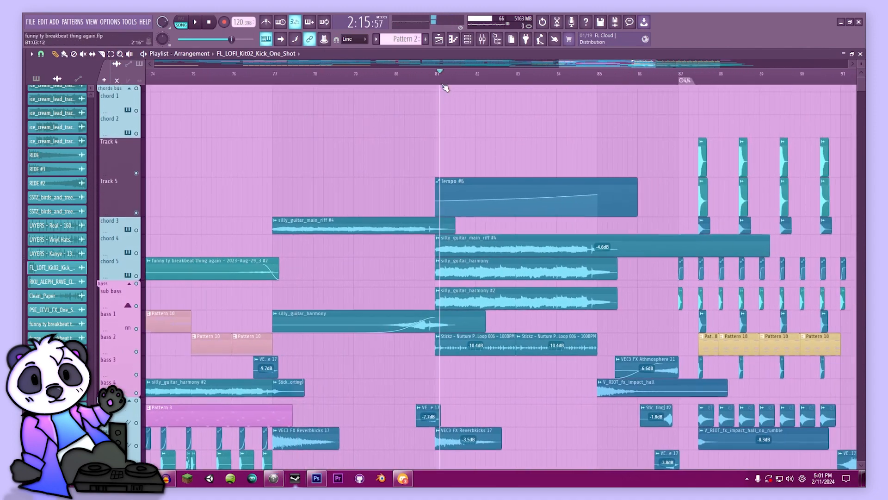
pyautogui.scroll(-10, 486, 223)
pyautogui.press('space')
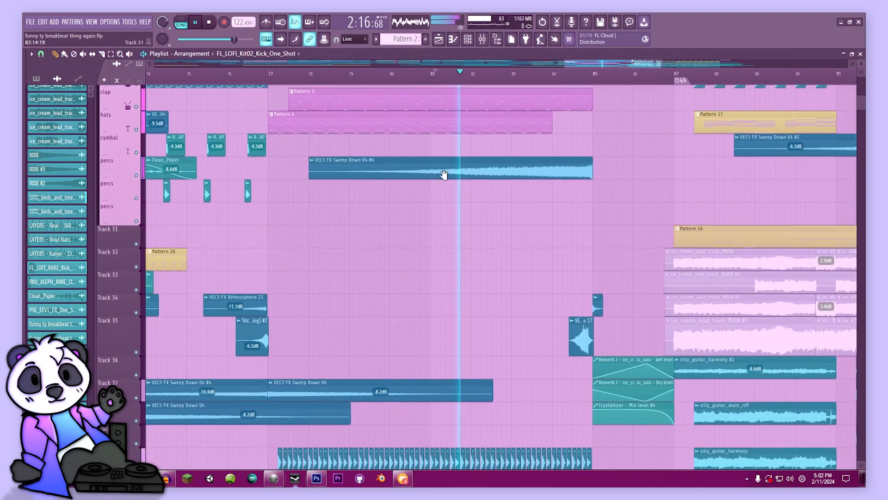
pyautogui.moveTo(629, 367); pyautogui.dragTo(485, 162)
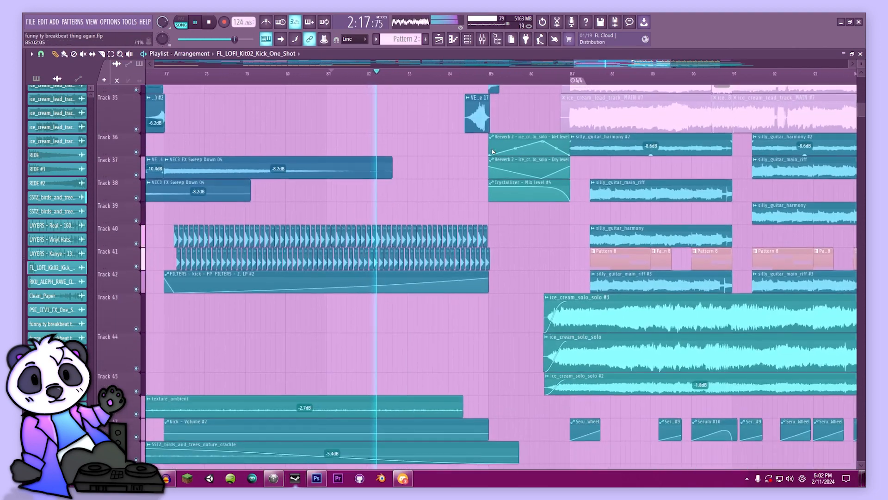
pyautogui.moveTo(463, 236); pyautogui.dragTo(430, 377)
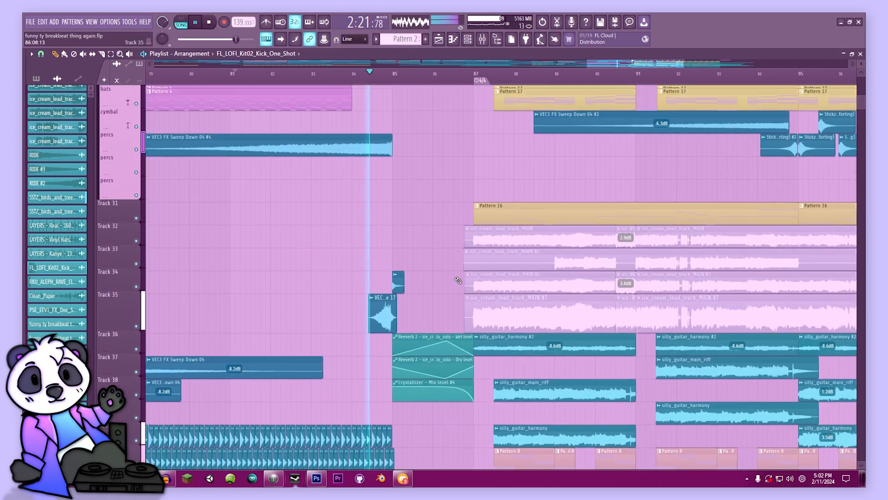
pyautogui.moveTo(458, 280); pyautogui.dragTo(440, 356)
pyautogui.moveTo(436, 218); pyautogui.dragTo(435, 341)
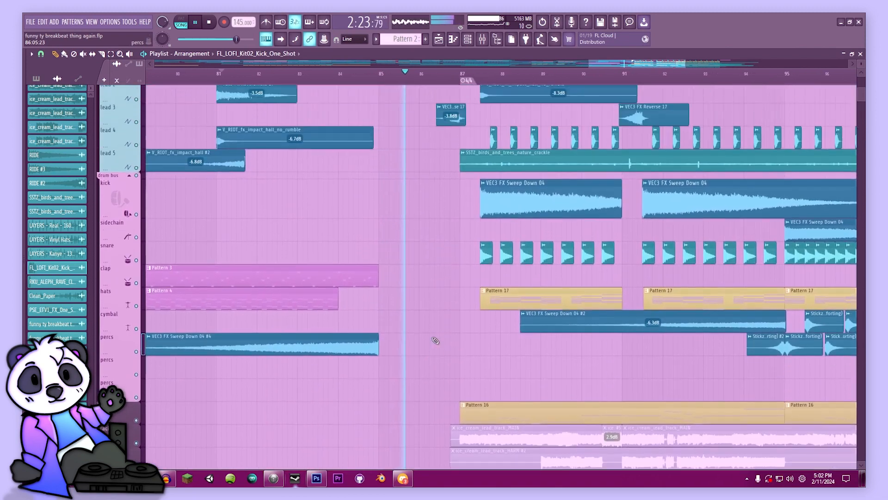
pyautogui.moveTo(435, 130); pyautogui.dragTo(434, 174)
pyautogui.press('space')
# - Save the project
pyautogui.moveTo(434, 283); pyautogui.dragTo(439, 337)
pyautogui.moveTo(439, 151); pyautogui.dragTo(449, 241)
pyautogui.hotkey('ctrl', 's')
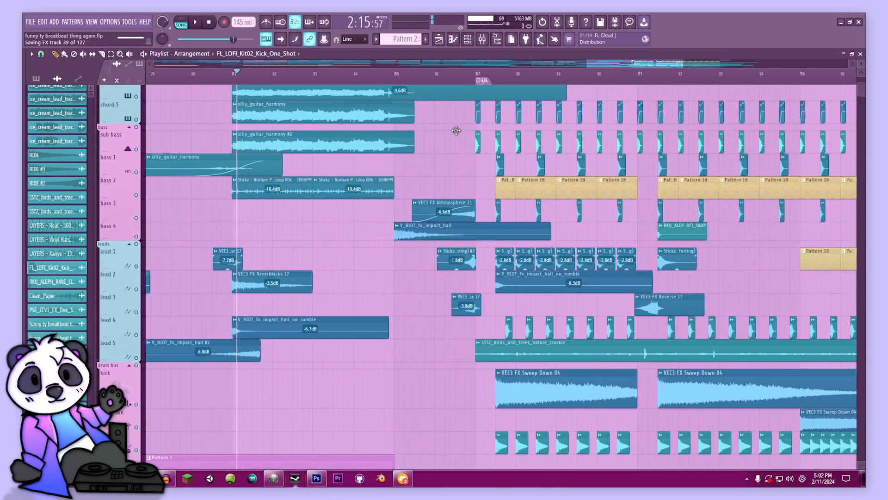
# - Play the full mix from about bar 85 through the start of the section at bar 87
pyautogui.moveTo(438, 155); pyautogui.dragTo(451, 310)
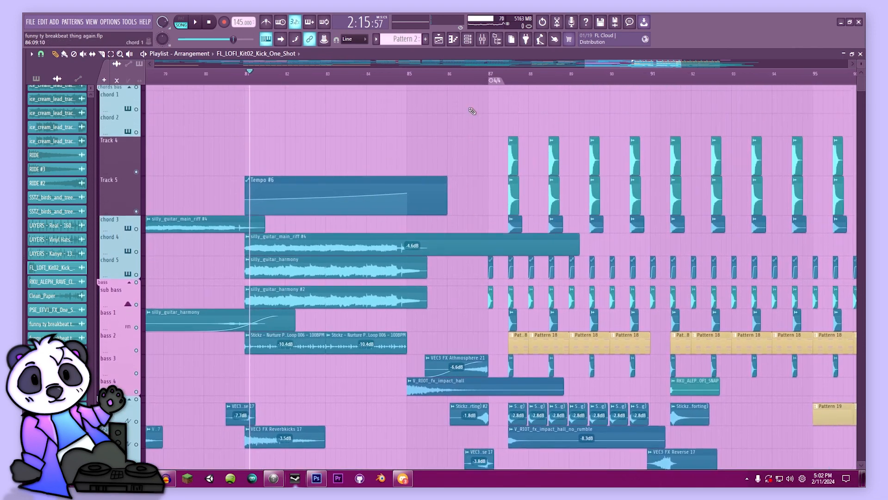
pyautogui.click(483, 79)
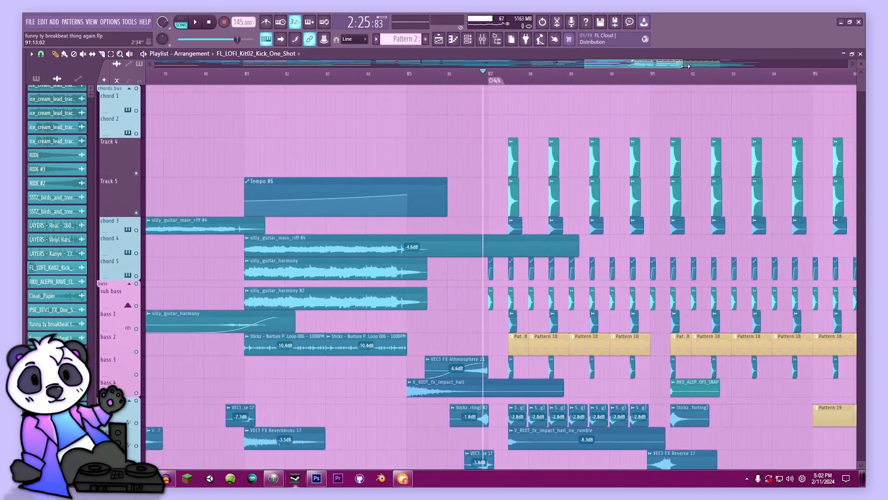
pyautogui.moveTo(686, 66); pyautogui.dragTo(773, 66)
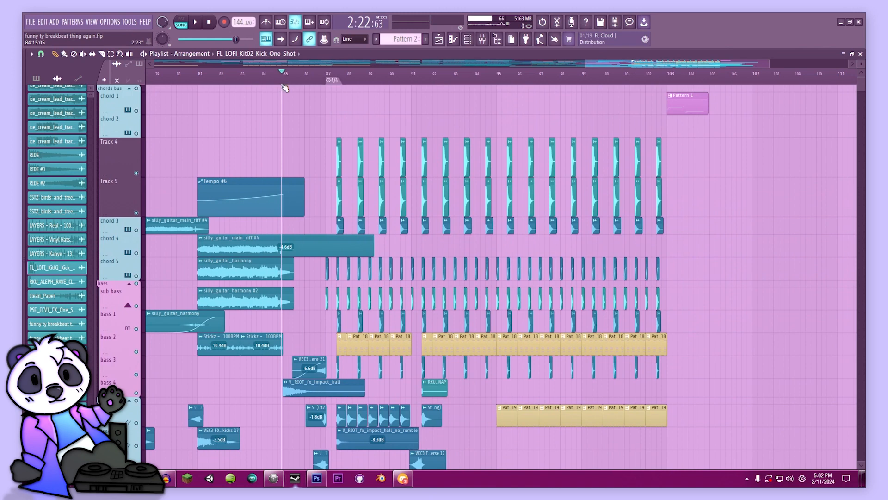
pyautogui.press('space')
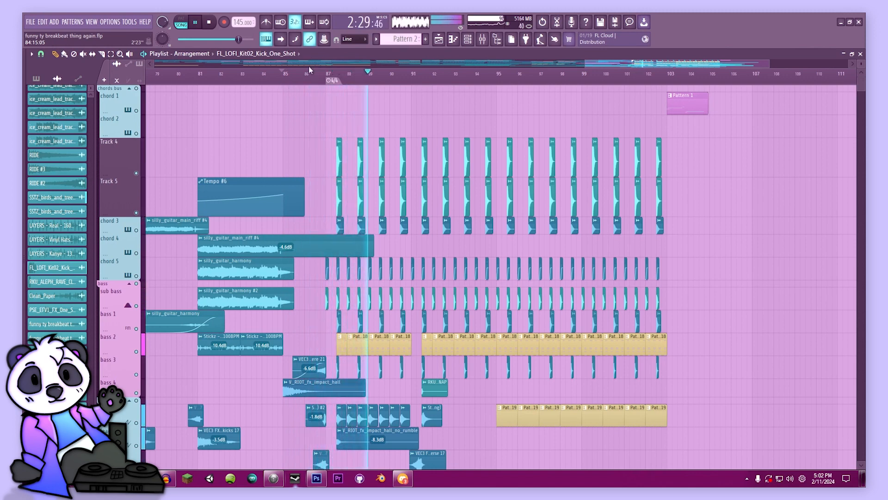
pyautogui.press('space')
# - Open the notes of the first Pattern 17 clip on the hats track and bring up the channel rack
pyautogui.scroll(-10, 416, 254)
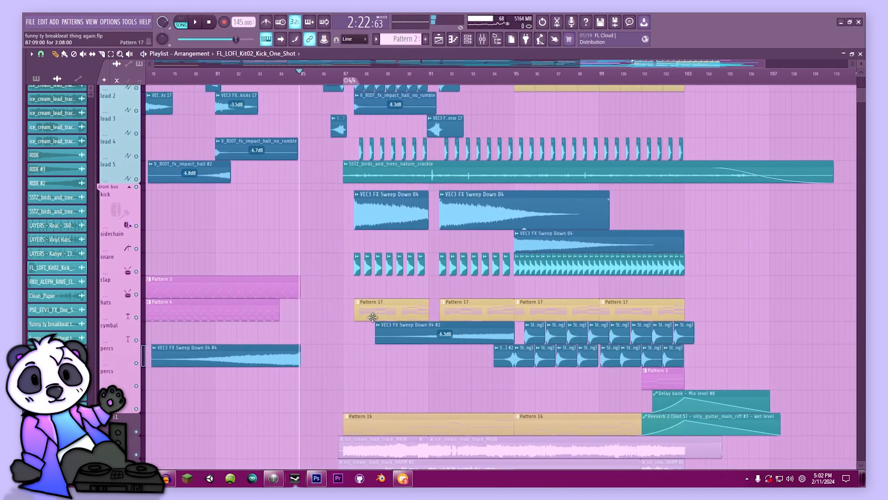
pyautogui.doubleClick(373, 317)
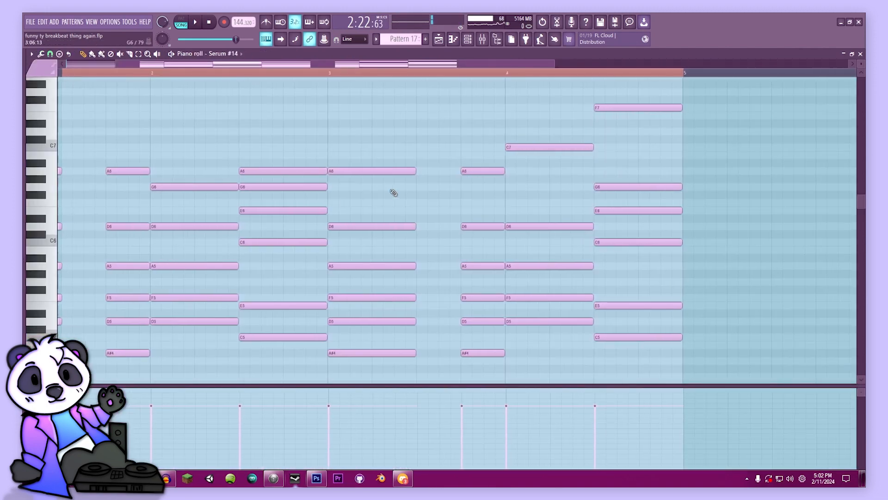
pyautogui.press('F6')
pyautogui.scroll(8, 377, 217)
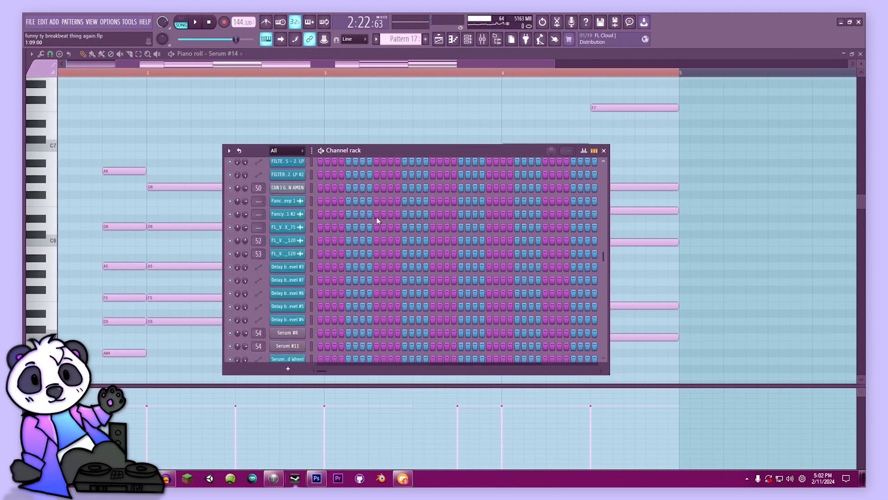
pyautogui.scroll(8, 376, 219)
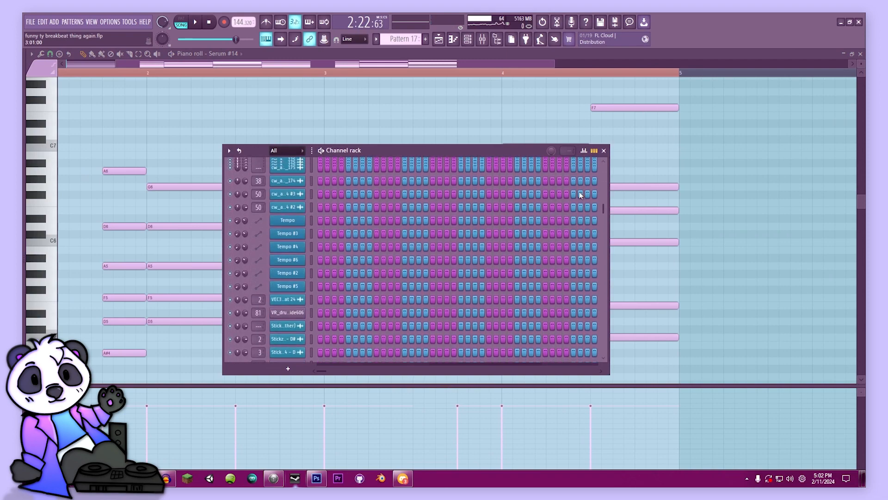
# - Set the unison of both oscillators A and B in the Serum #14 channel to 5 voices
pyautogui.moveTo(603, 210); pyautogui.dragTo(603, 332)
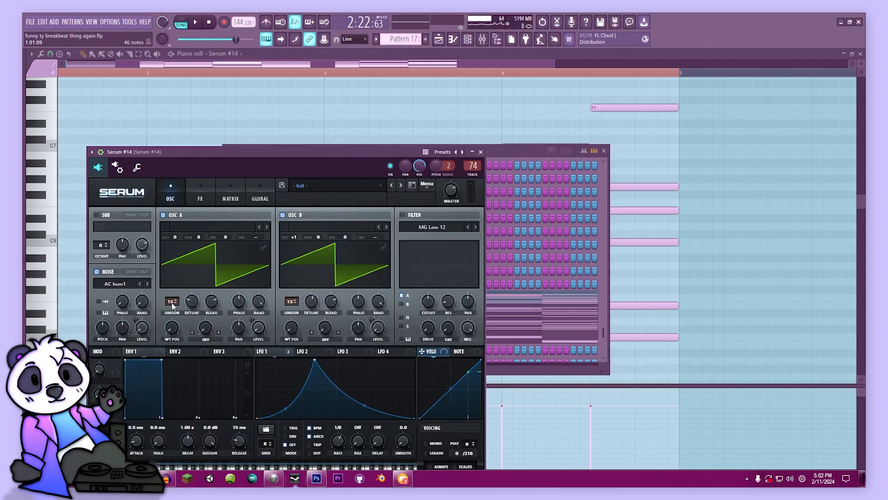
pyautogui.moveTo(172, 305); pyautogui.dragTo(167, 331)
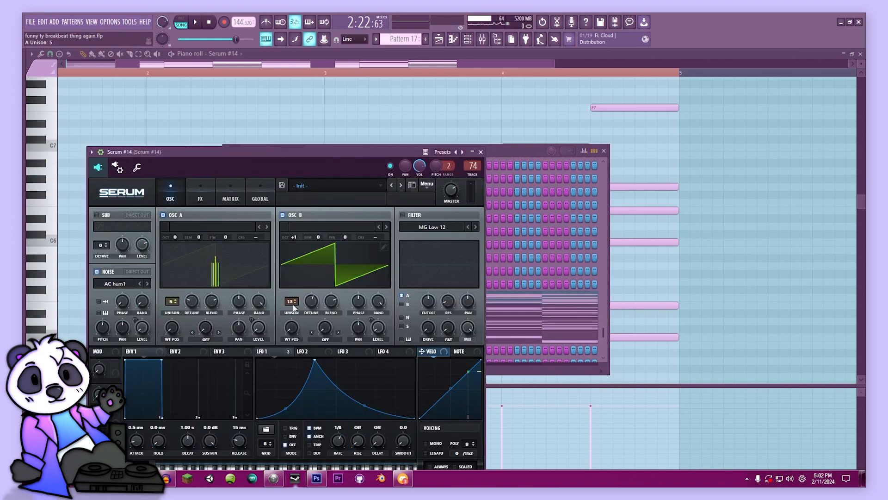
pyautogui.moveTo(294, 307); pyautogui.dragTo(289, 342)
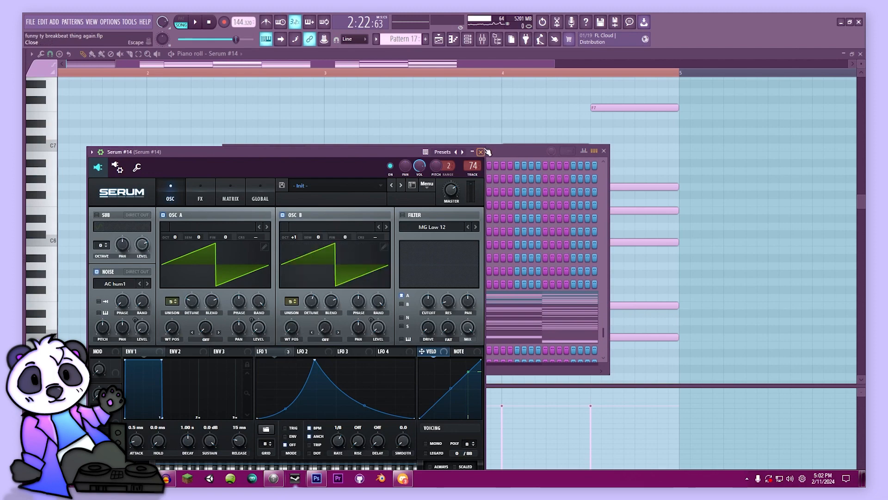
pyautogui.click(481, 152)
# - Check Serum #15, and in Serum #16 set oscillator A's unison to 6 and lower oscillator B's unison
pyautogui.click(301, 310)
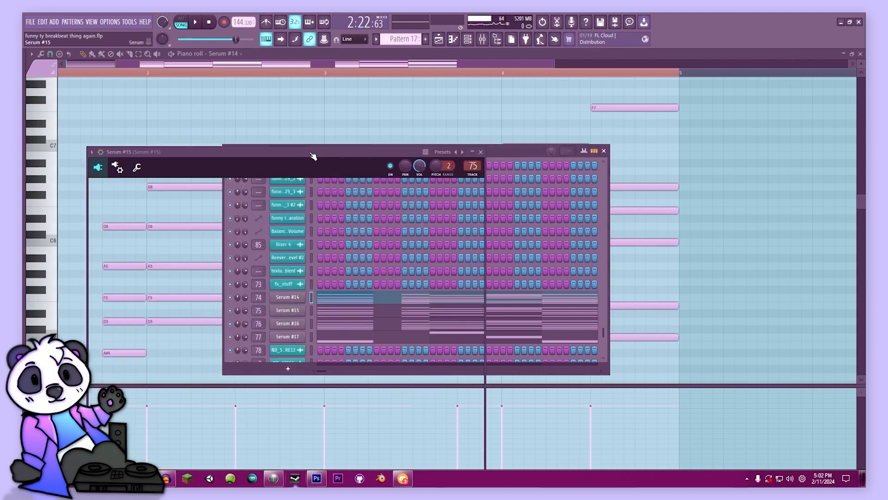
pyautogui.click(510, 132)
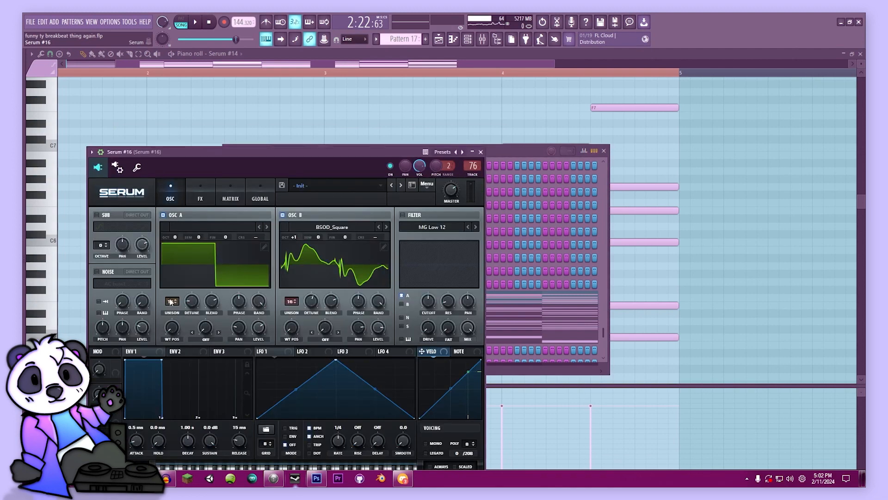
pyautogui.moveTo(171, 301); pyautogui.dragTo(170, 331)
pyautogui.moveTo(299, 299); pyautogui.dragTo(291, 329)
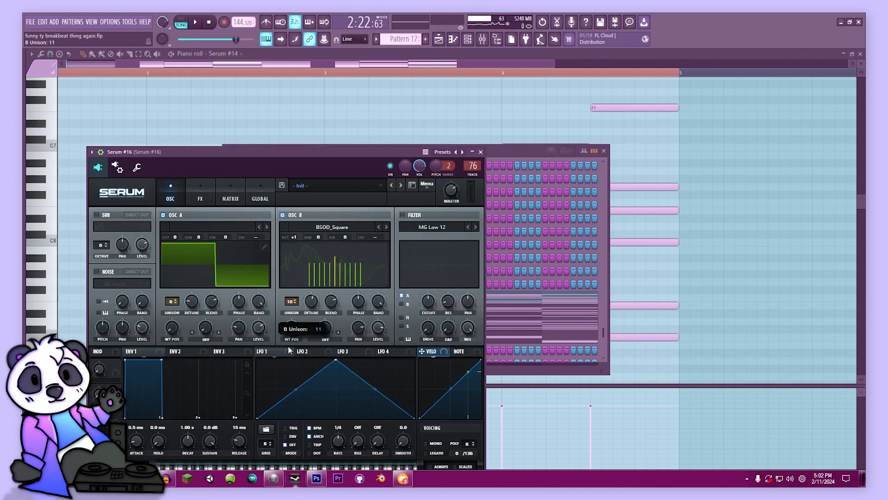
pyautogui.click(480, 151)
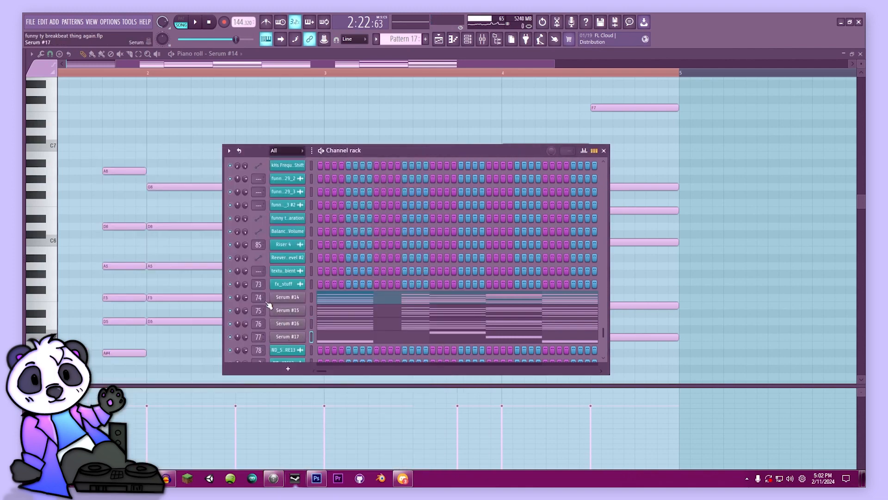
# - Set oscillator A's unison in Serum #17 to 8 voices while sounding a test note
pyautogui.moveTo(171, 304); pyautogui.dragTo(165, 387)
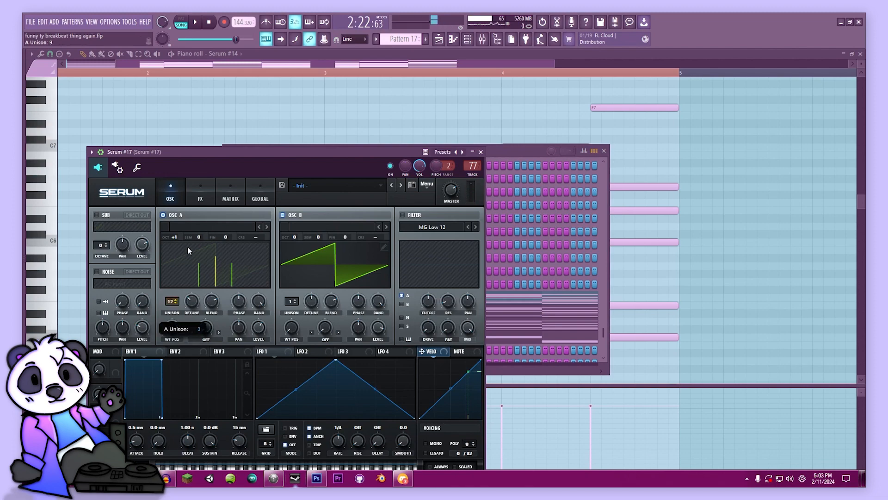
pyautogui.press('c')
pyautogui.moveTo(172, 302); pyautogui.dragTo(170, 320)
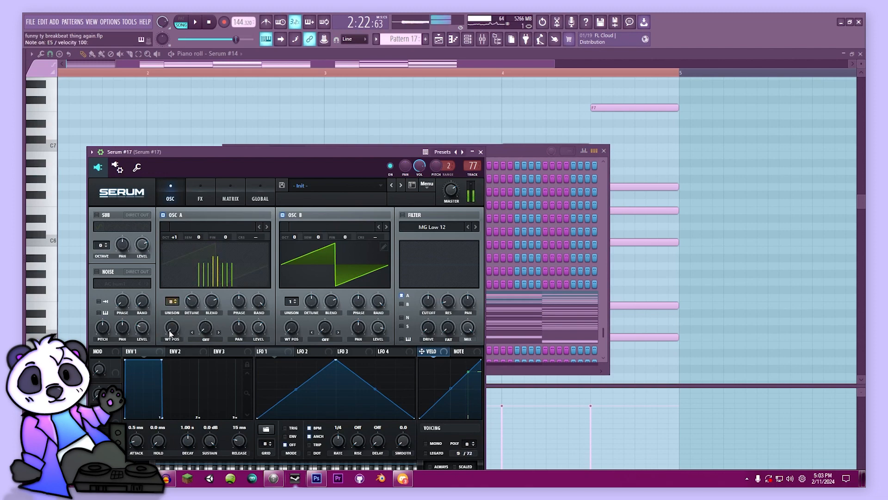
pyautogui.click(481, 152)
# - Return to the playlist and play the section from bar 85, reviewing the chord, bass and lead clips
pyautogui.press('F5')
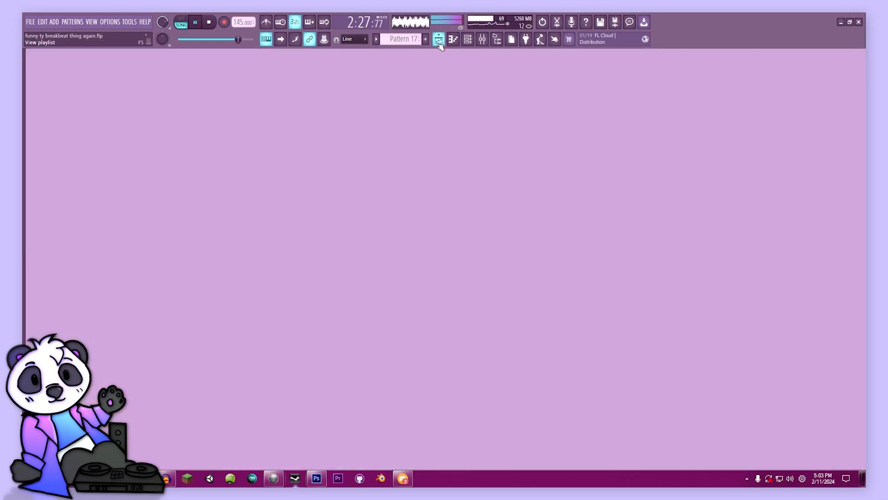
pyautogui.scroll(5, 410, 186)
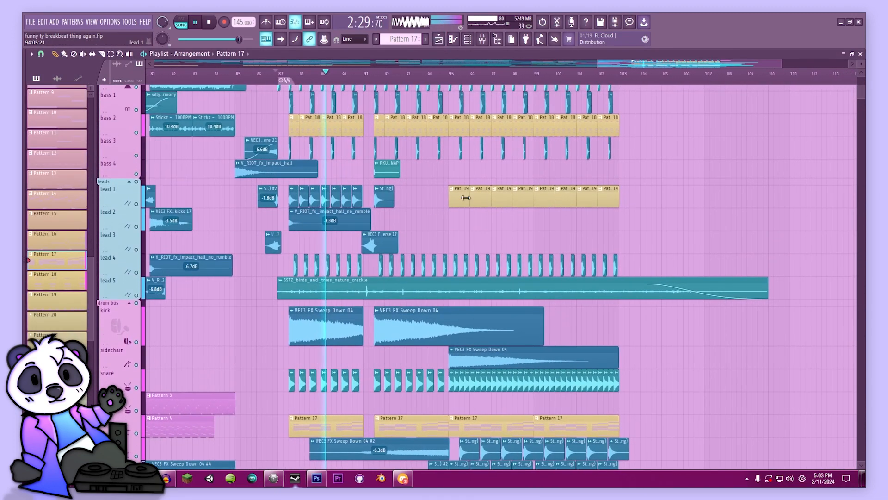
pyautogui.scroll(2, 489, 319)
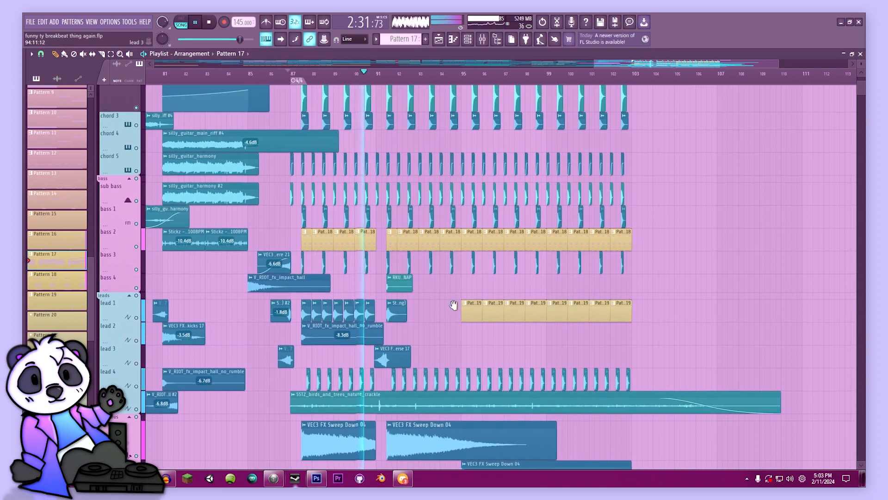
pyautogui.scroll(-3, 458, 277)
pyautogui.scroll(8, 457, 260)
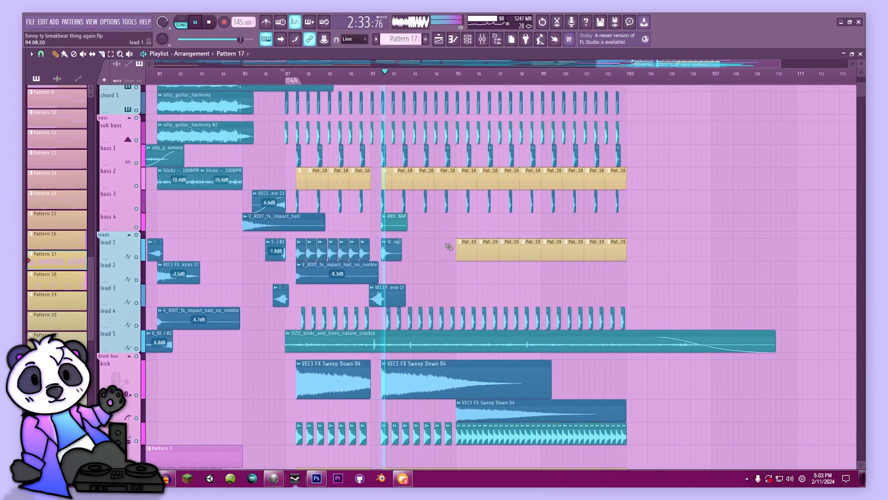
pyautogui.moveTo(663, 274); pyautogui.dragTo(672, 279)
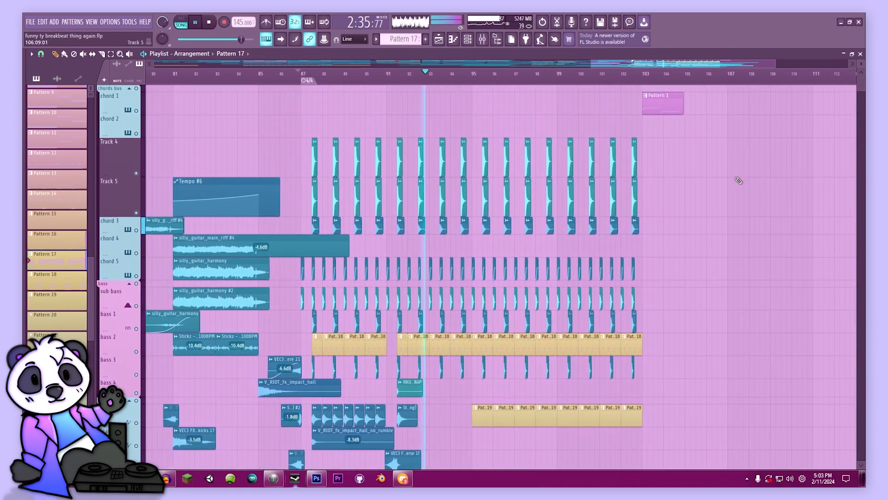
# - Shrink the track heights and review the clips from the drum tracks down to Track 43 during playback
pyautogui.moveTo(861, 64); pyautogui.dragTo(861, 75)
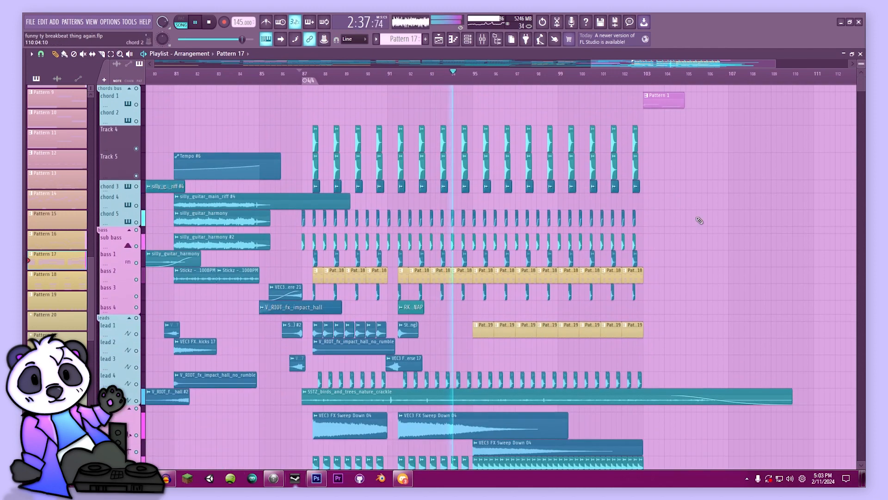
pyautogui.moveTo(653, 246); pyautogui.dragTo(648, 145)
pyautogui.moveTo(603, 318); pyautogui.dragTo(576, 145)
pyautogui.moveTo(559, 311); pyautogui.dragTo(452, 219)
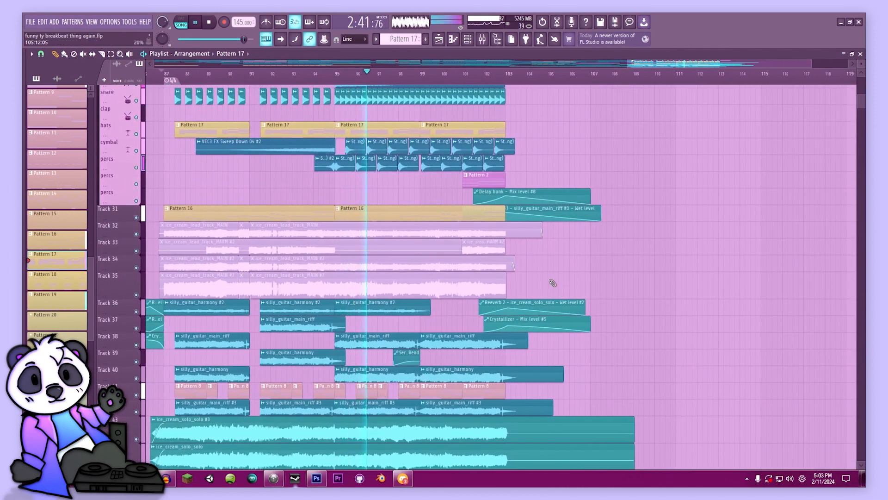
pyautogui.moveTo(521, 328); pyautogui.dragTo(553, 301)
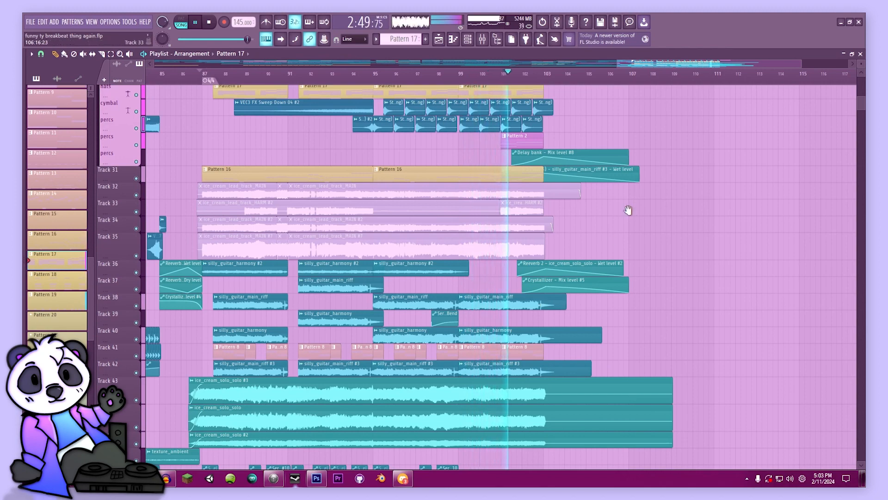
# - Save the project while the section plays out, and stop playback just after bar 103
pyautogui.moveTo(629, 210); pyautogui.dragTo(632, 258)
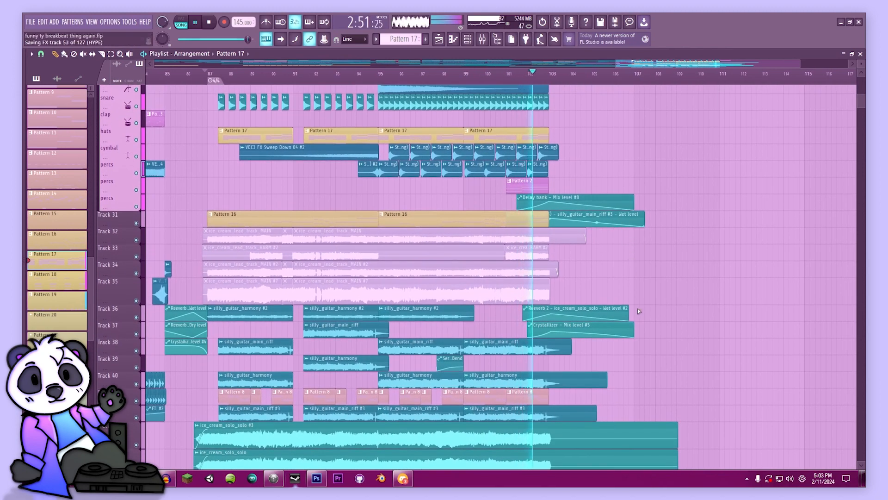
pyautogui.scroll(8, 639, 310)
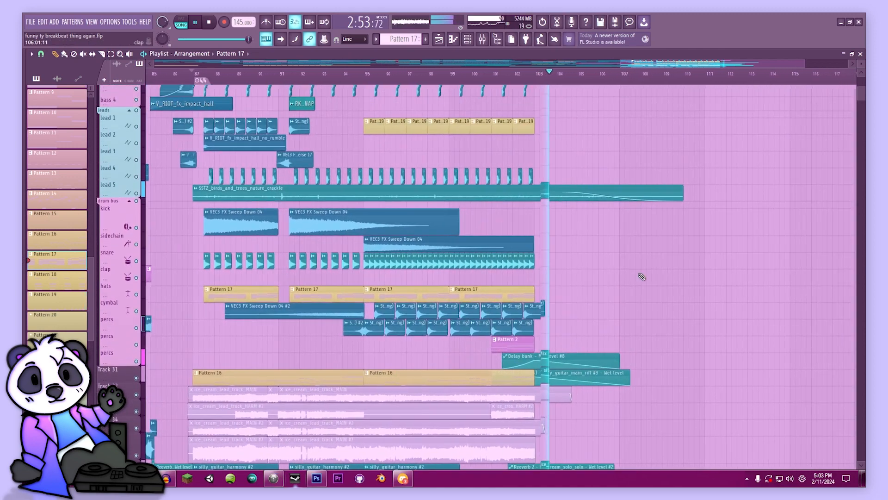
pyautogui.moveTo(641, 276); pyautogui.dragTo(638, 283)
pyautogui.click(674, 268)
pyautogui.rightClick(689, 267)
pyautogui.press('space')
# - Examine the layered clips in the section from bar 87, from the chord tracks down to the silly_guitar clips on the lower tracks
pyautogui.moveTo(363, 188); pyautogui.dragTo(494, 306)
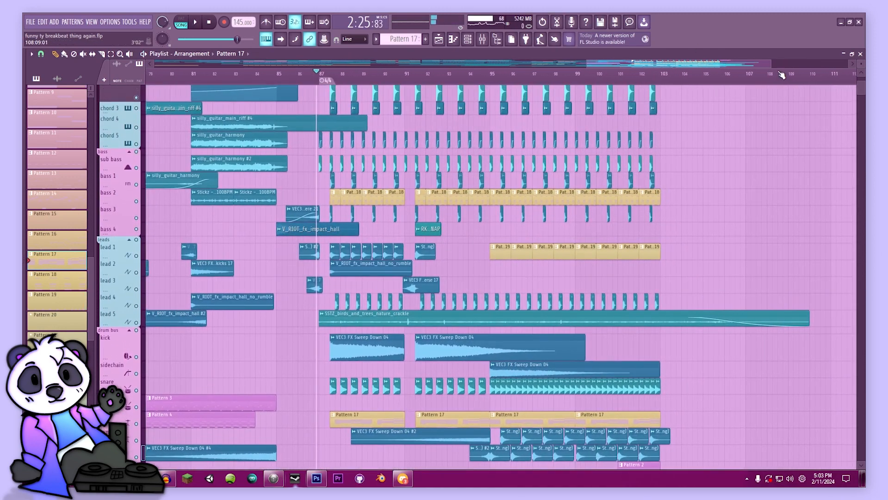
pyautogui.moveTo(772, 64); pyautogui.dragTo(694, 64)
pyautogui.moveTo(546, 274); pyautogui.dragTo(238, 293)
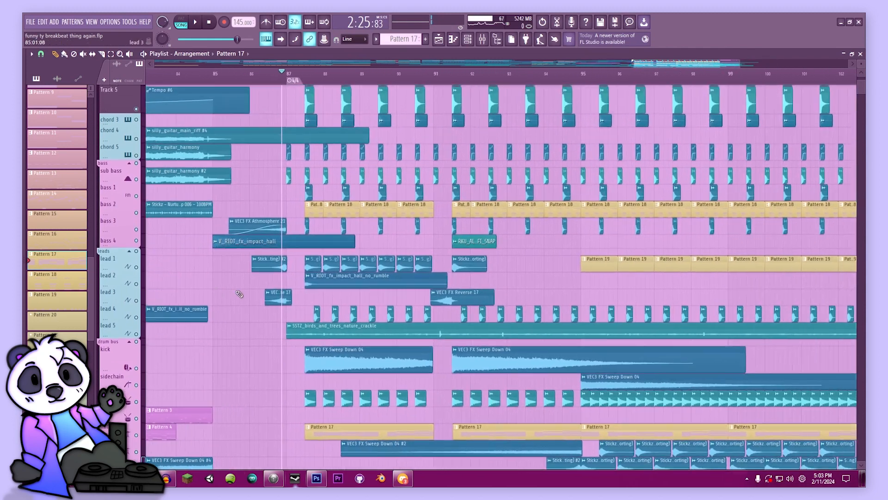
pyautogui.click(597, 287)
pyautogui.moveTo(398, 319); pyautogui.dragTo(406, 258)
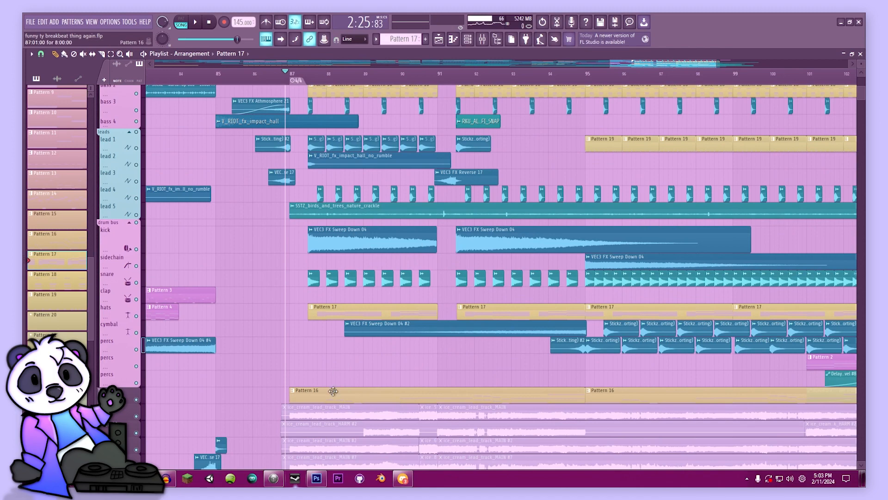
pyautogui.moveTo(333, 391); pyautogui.dragTo(337, 286)
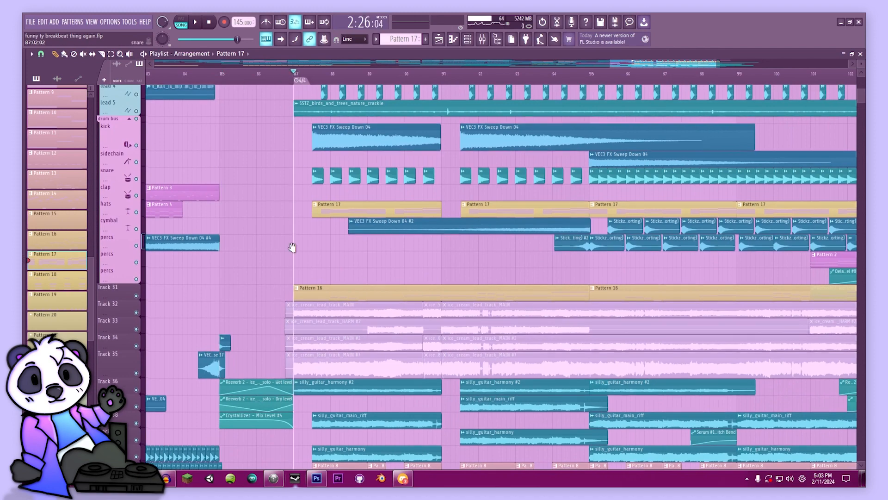
pyautogui.scroll(5, 296, 259)
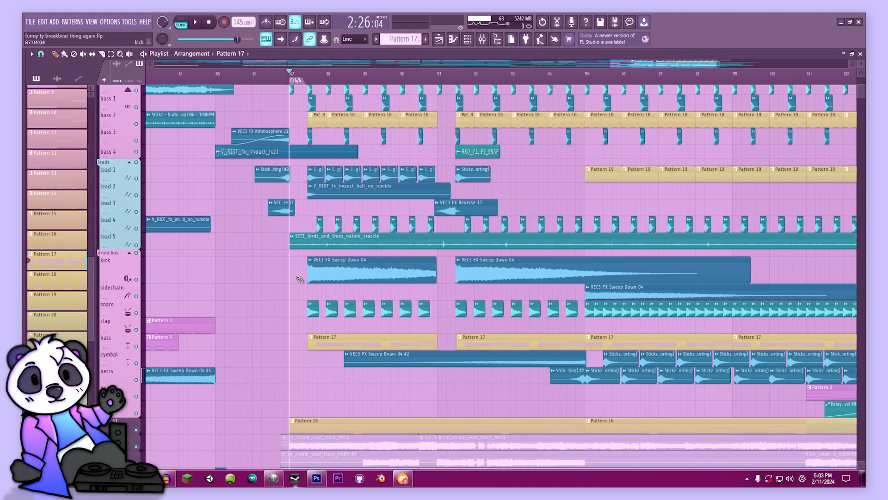
pyautogui.scroll(-3, 369, 204)
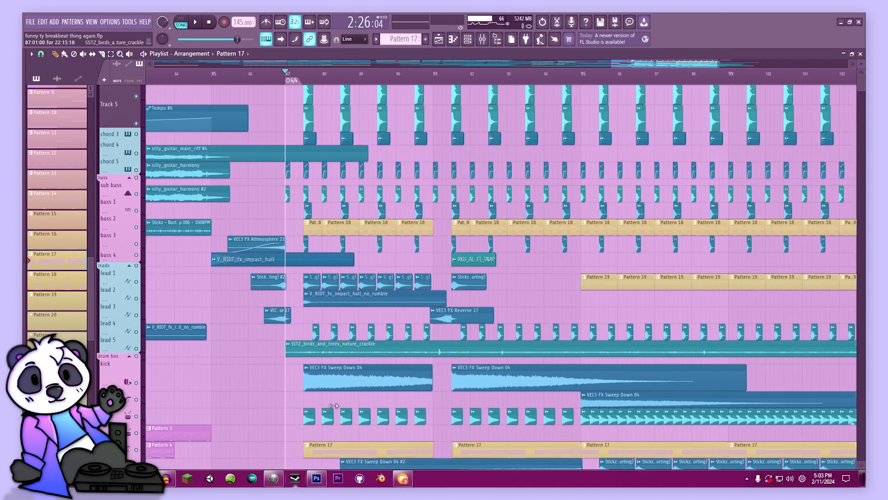
pyautogui.scroll(-5, 349, 252)
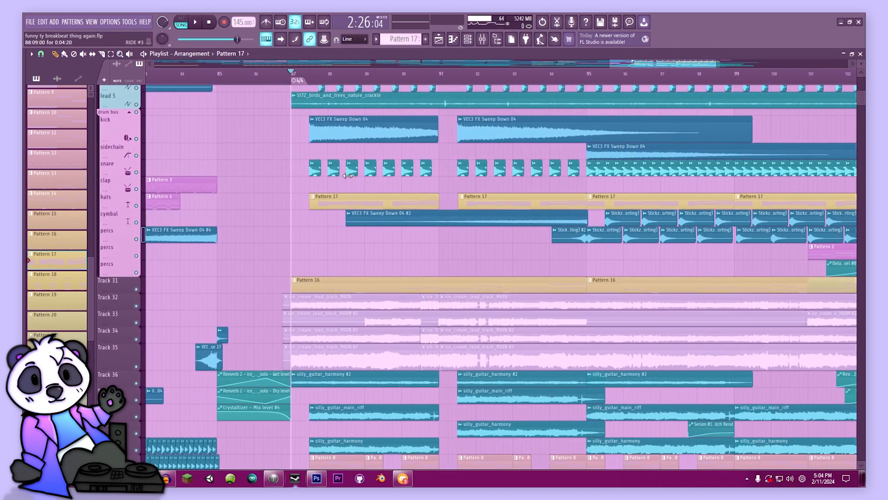
pyautogui.scroll(4, 465, 200)
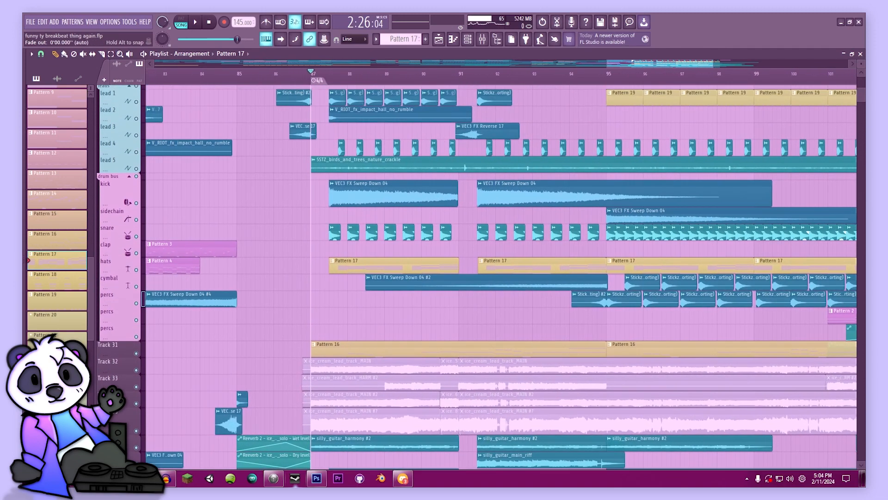
pyautogui.scroll(10, 562, 216)
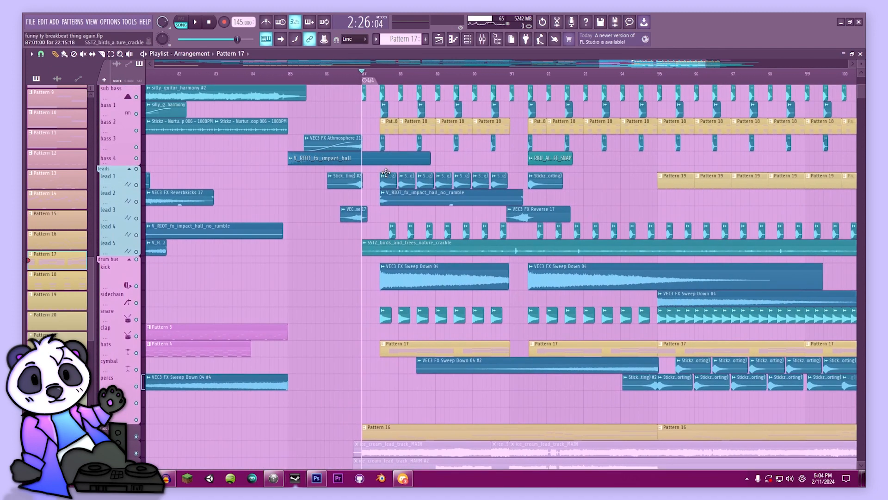
pyautogui.scroll(4, 421, 181)
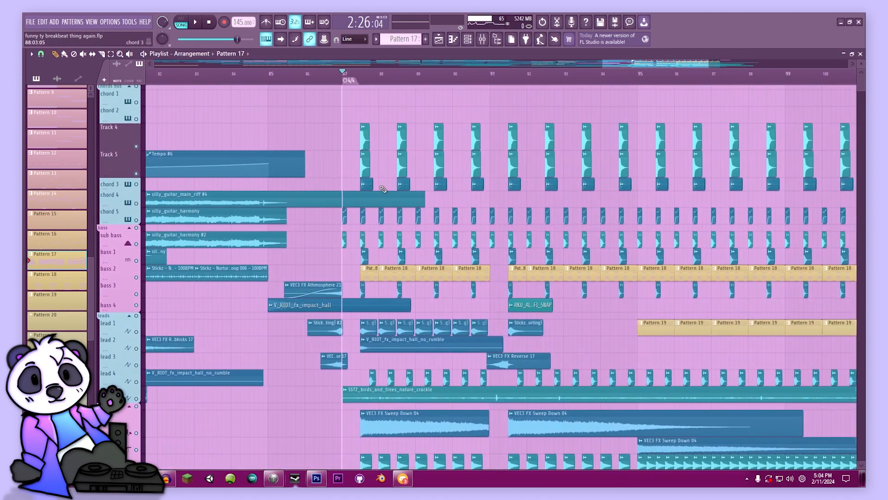
# - Solo the sub bass track and, during playback, unmute chord 5, Track 5, Track 4, chord 3, bass 3 and bass 1
pyautogui.rightClick(137, 245)
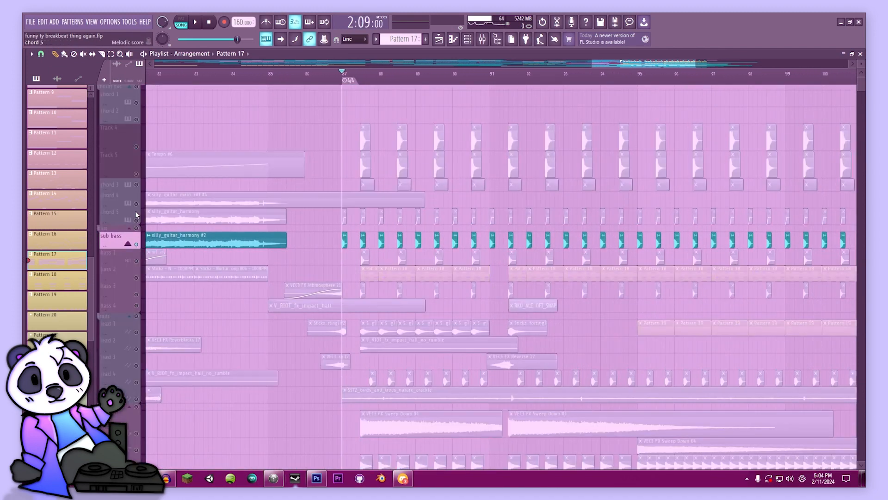
pyautogui.click(137, 221)
pyautogui.press('space')
pyautogui.click(137, 174)
pyautogui.click(137, 147)
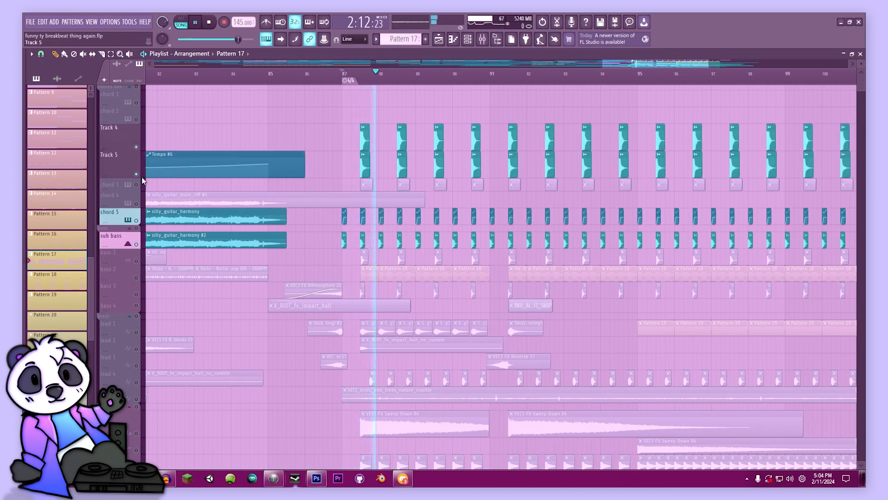
pyautogui.click(136, 185)
pyautogui.click(136, 294)
pyautogui.click(137, 261)
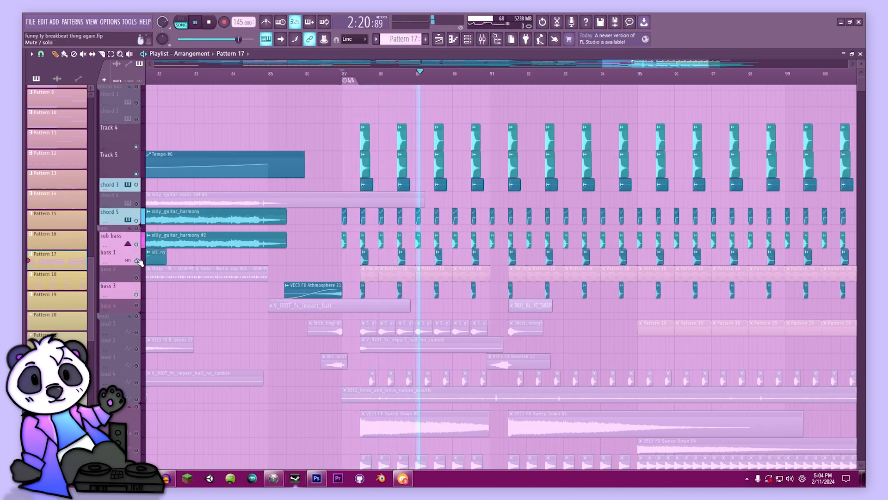
# - Unmute the lead 1, lead 2, lead 4 and snare tracks while the section plays, and stop playback
pyautogui.click(137, 332)
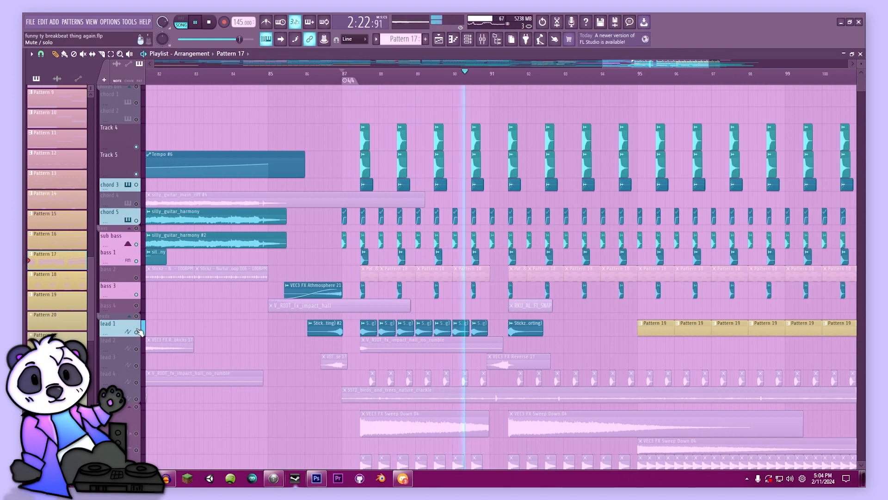
pyautogui.click(136, 348)
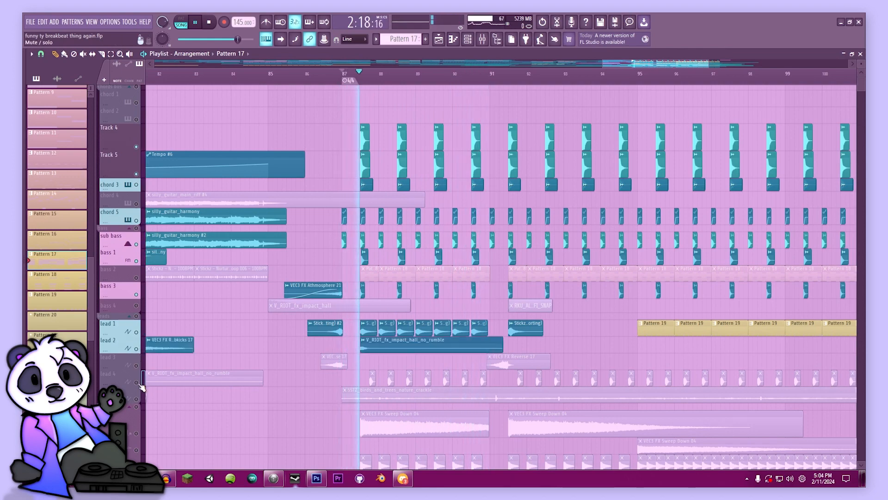
pyautogui.click(136, 382)
pyautogui.scroll(-2, 328, 314)
pyautogui.scroll(-1, 327, 314)
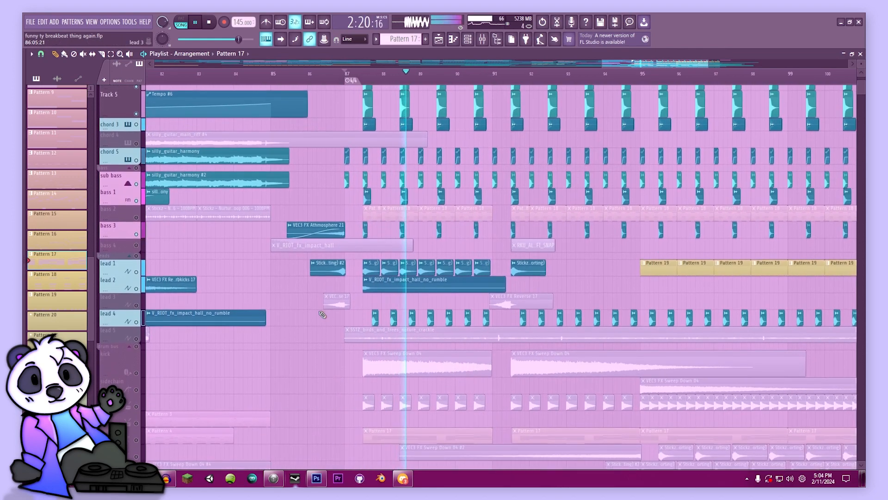
pyautogui.scroll(-2, 214, 337)
pyautogui.click(136, 348)
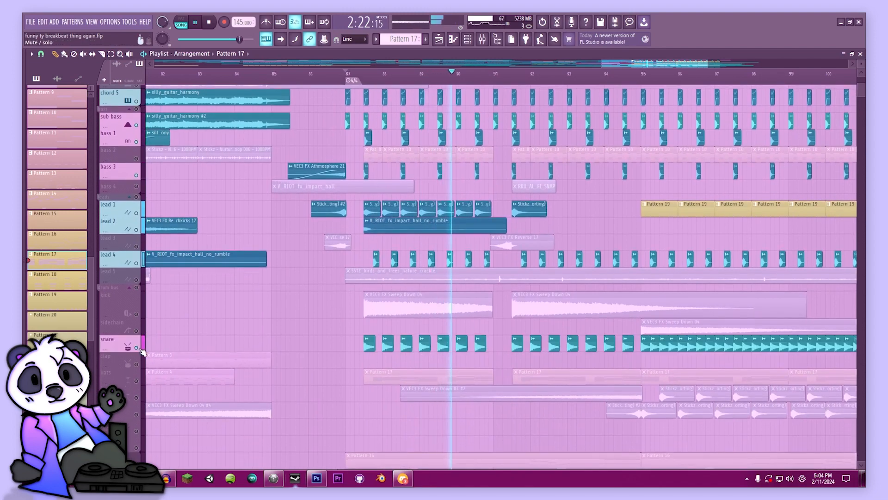
pyautogui.scroll(3, 166, 336)
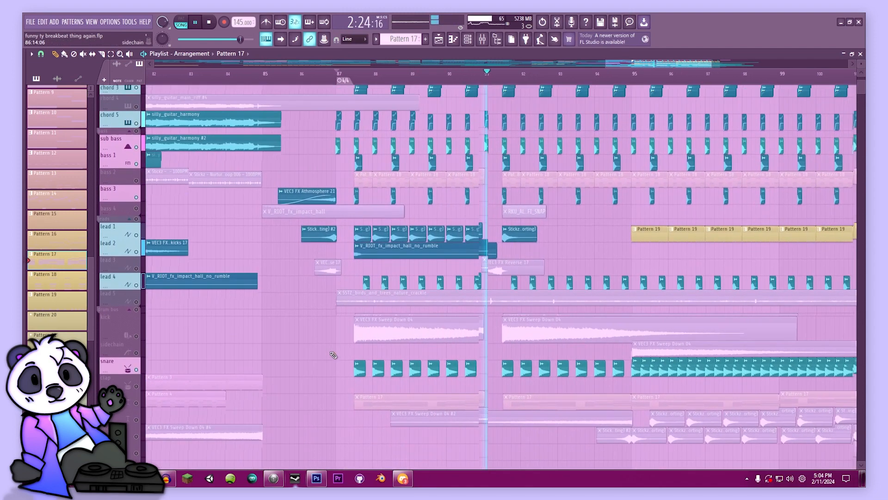
pyautogui.press('space')
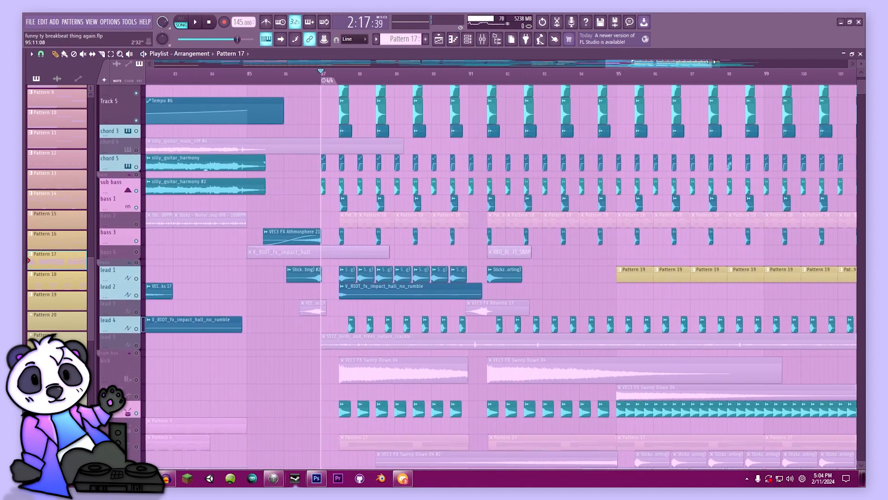
# - Play the unmuted layers briefly from bar 87
pyautogui.moveTo(711, 62); pyautogui.dragTo(687, 62)
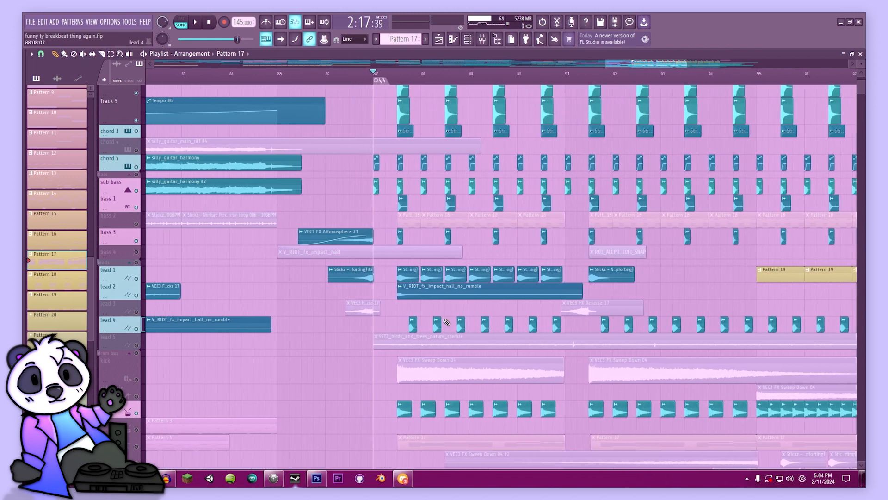
pyautogui.scroll(3, 291, 193)
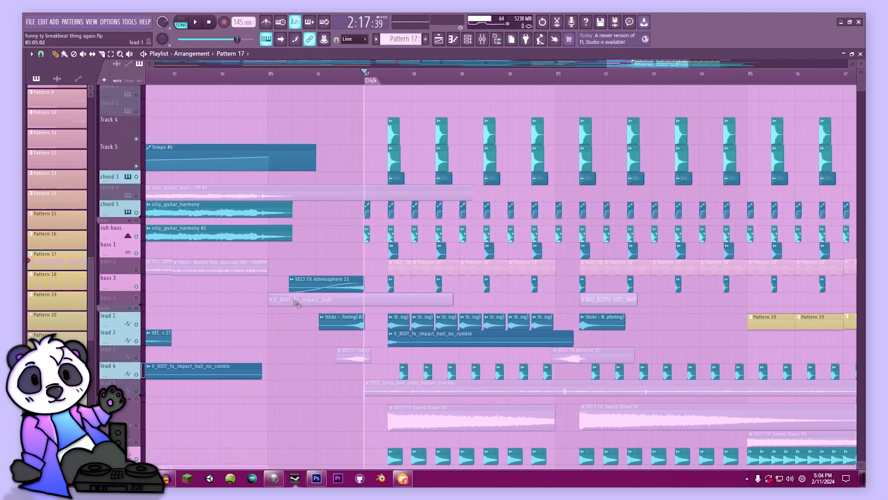
pyautogui.press('space')
pyautogui.press('space')
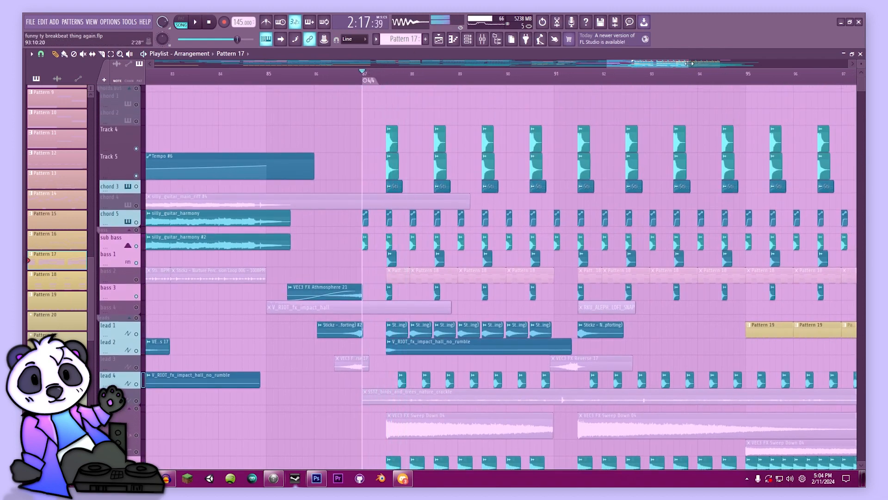
# - Audition individually the first snare-layer clips after bar 87 on Track 4, Track 5, chord 3, bass 1 and bass 3
pyautogui.moveTo(688, 62); pyautogui.dragTo(667, 63)
pyautogui.moveTo(498, 166); pyautogui.dragTo(478, 166)
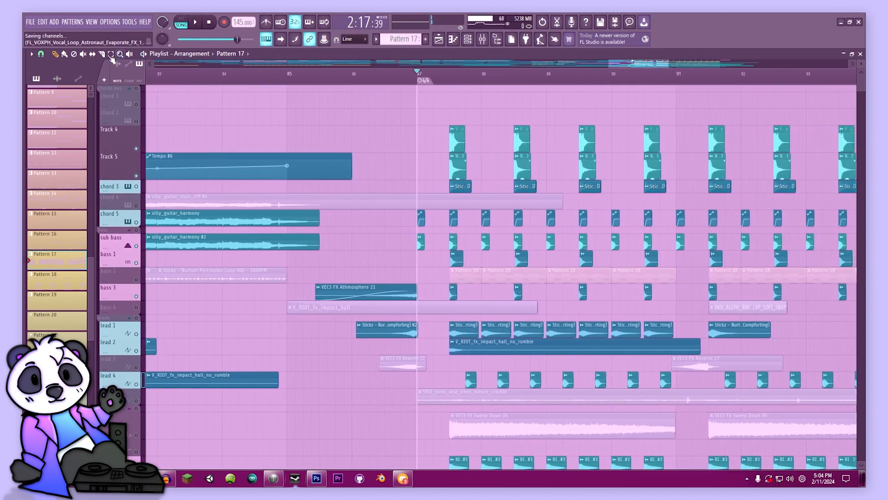
pyautogui.click(449, 143)
pyautogui.click(449, 170)
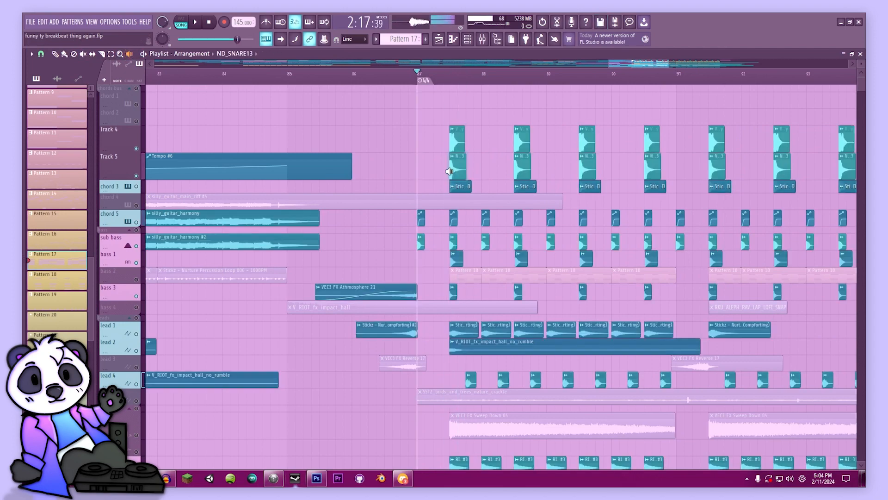
pyautogui.click(449, 171)
pyautogui.click(451, 186)
pyautogui.click(452, 262)
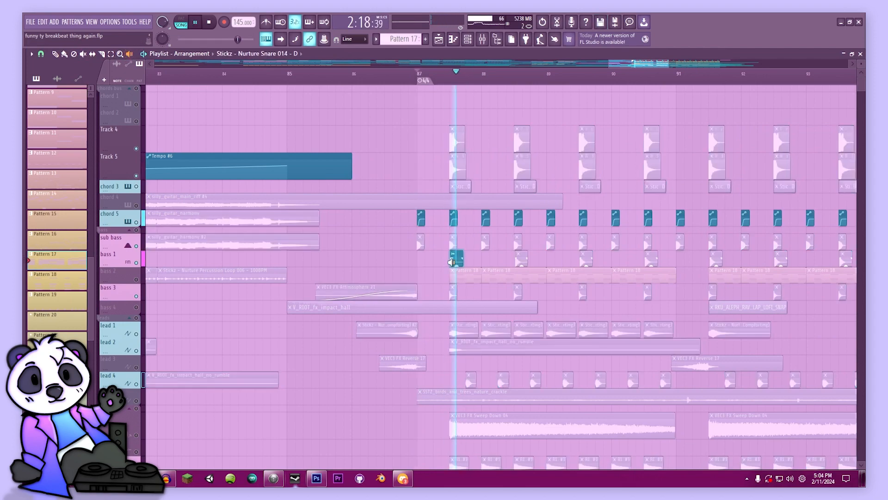
pyautogui.click(452, 294)
pyautogui.click(452, 294)
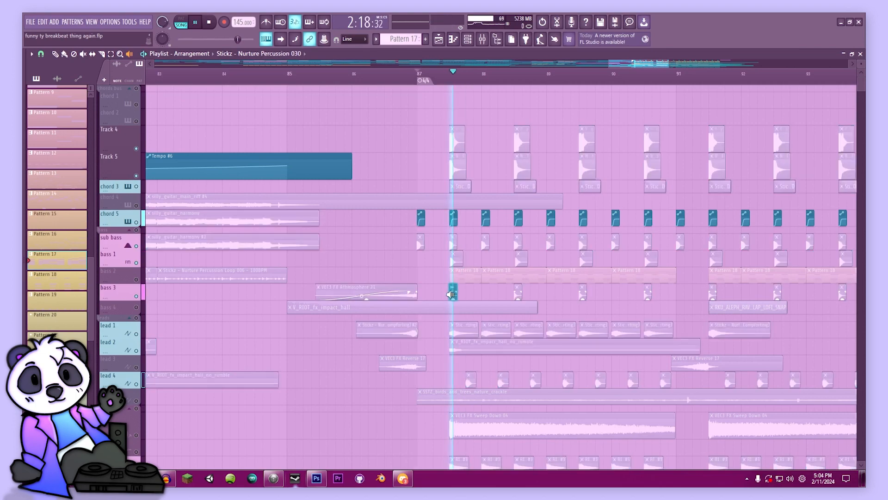
# - Audition the V_RIOT_fx_impact_hall_no_rumble clip on lead 2, the first lead 1 clip after bar 87 and the RIDE #3 clip on the snare track
pyautogui.moveTo(452, 401); pyautogui.dragTo(455, 305)
pyautogui.click(452, 262)
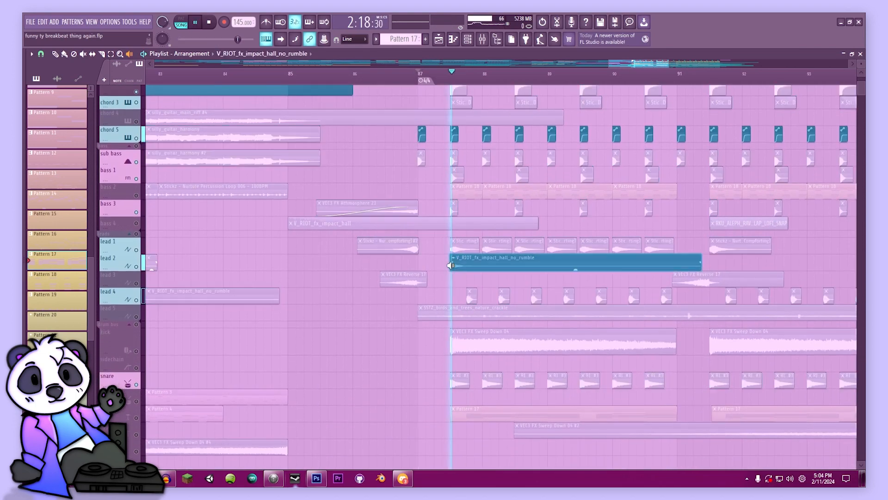
pyautogui.click(454, 249)
pyautogui.click(451, 384)
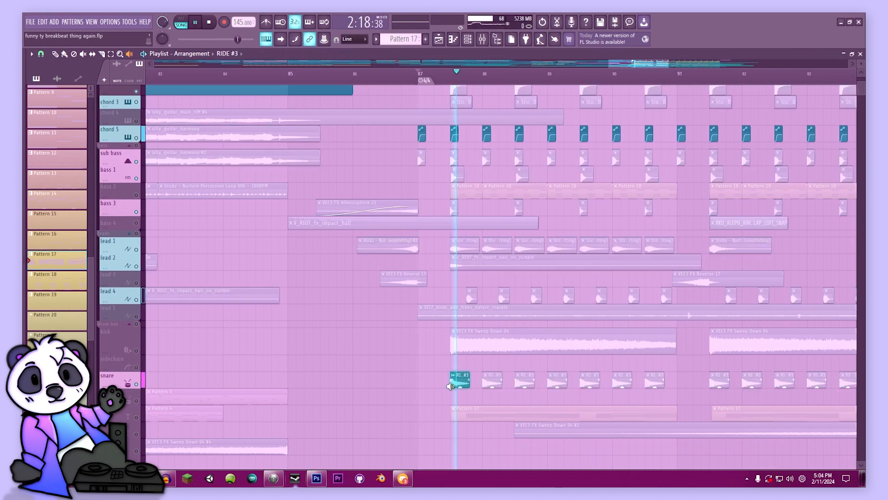
# - Enlarge the track heights and inspect the sample settings of Stickz - Nurture Snare 015 - D and ND_SNARE13, closing each one
pyautogui.scroll(5, 339, 169)
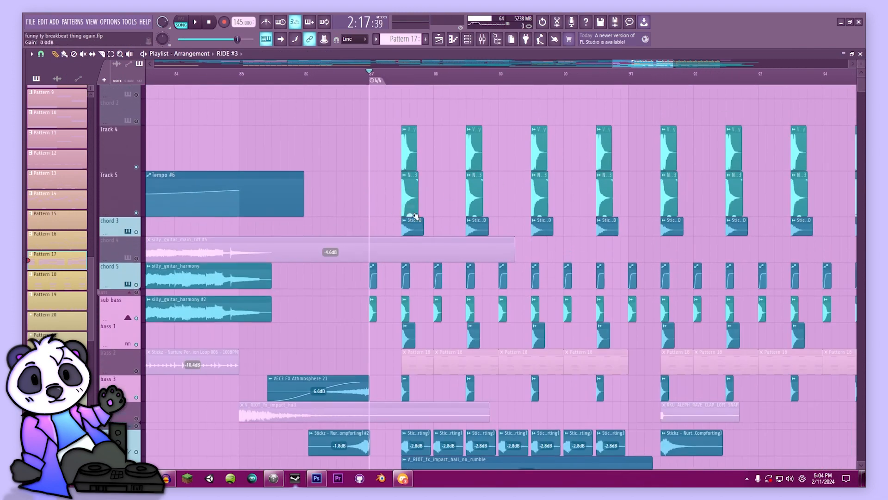
pyautogui.click(412, 227)
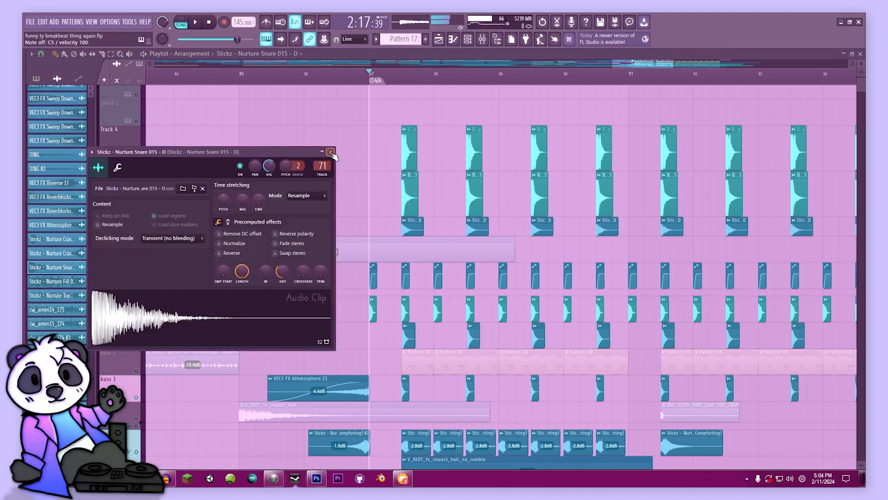
pyautogui.click(331, 151)
pyautogui.click(411, 189)
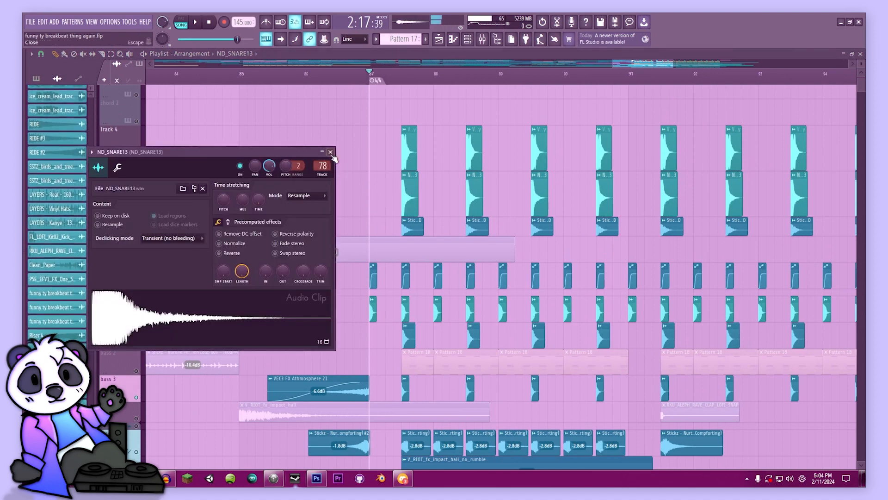
pyautogui.click(332, 151)
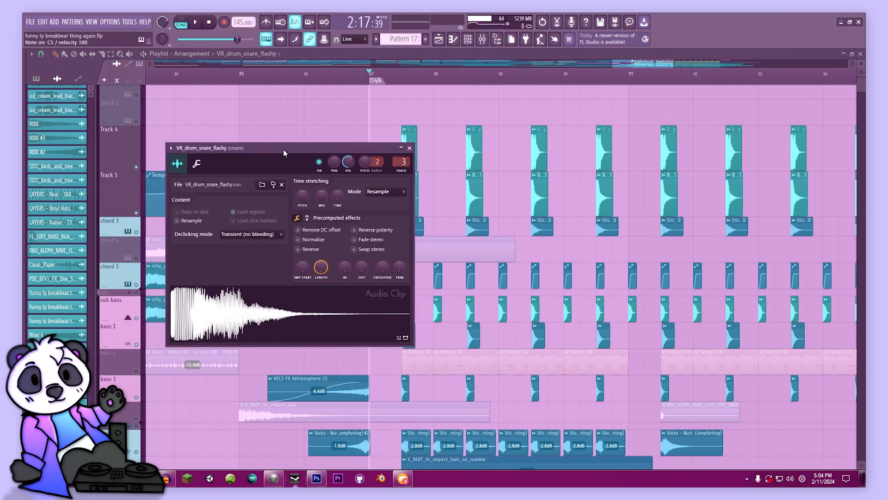
# - Close the VR_drum_snare_flashy sample settings and reopen them from its first clip on Track 4
pyautogui.click(410, 148)
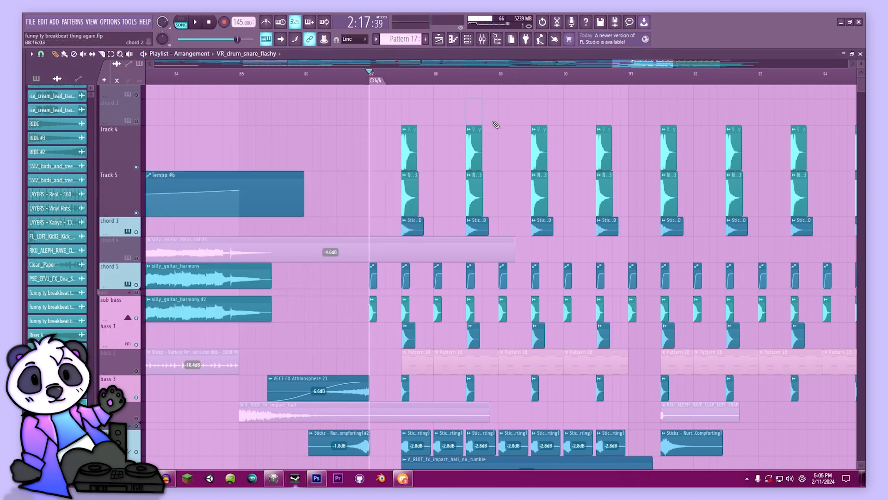
pyautogui.moveTo(454, 238)
pyautogui.mouseDown()
pyautogui.moveTo(430, 252)
pyautogui.moveTo(438, 213)
pyautogui.moveTo(449, 244)
pyautogui.mouseUp()
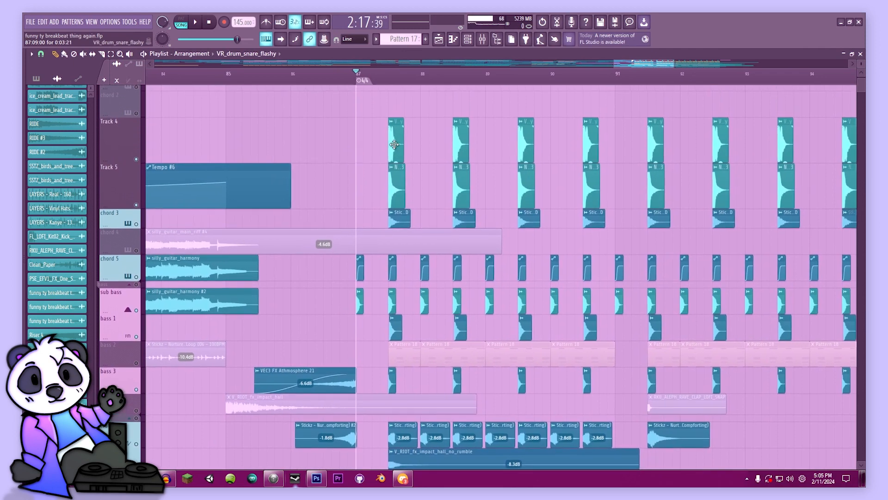
pyautogui.doubleClick(393, 145)
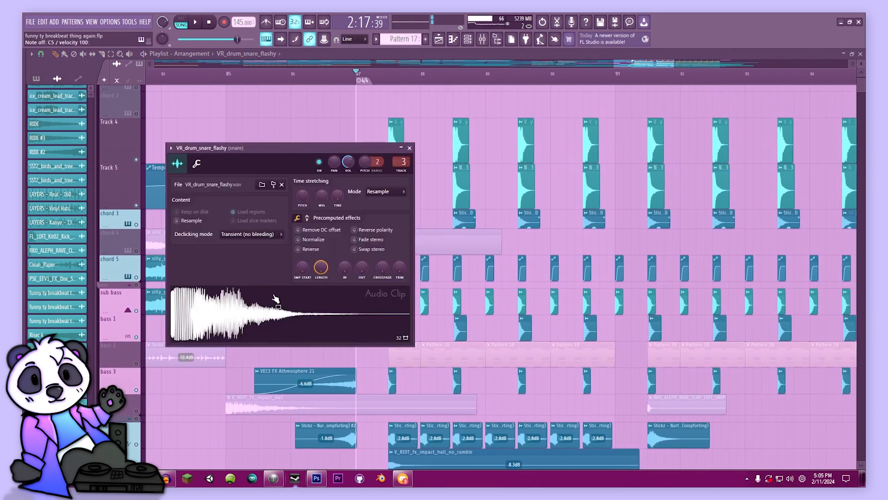
# - Inspect the VR_drum_snare_flashy sample settings, close them, reopen them from the first Track 4 clip after bar 87 and close them again
pyautogui.moveTo(279, 150); pyautogui.dragTo(384, 148)
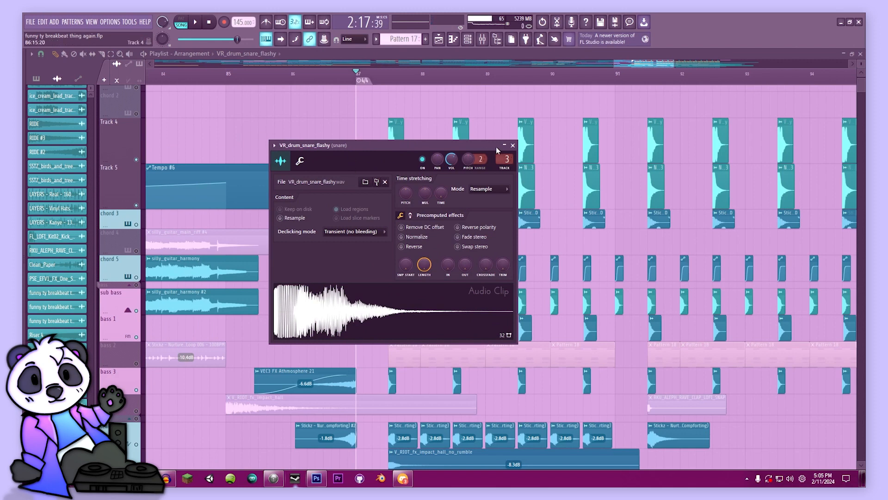
pyautogui.click(513, 145)
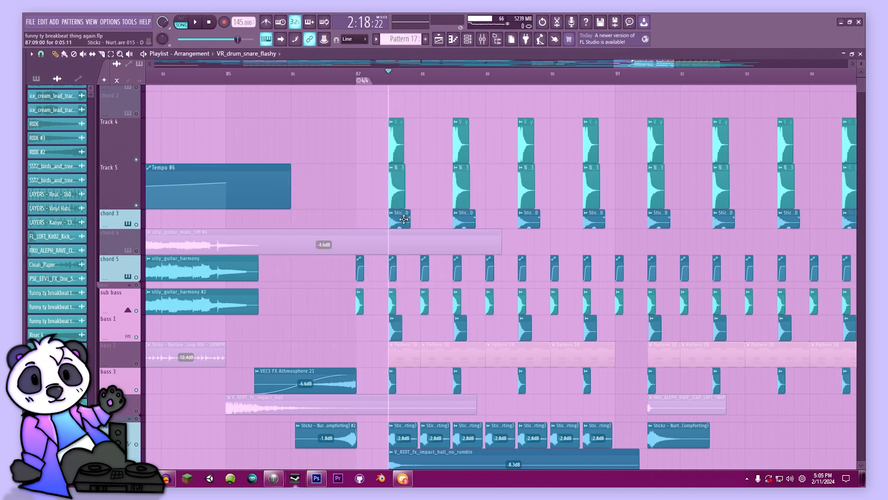
pyautogui.doubleClick(394, 194)
pyautogui.doubleClick(394, 158)
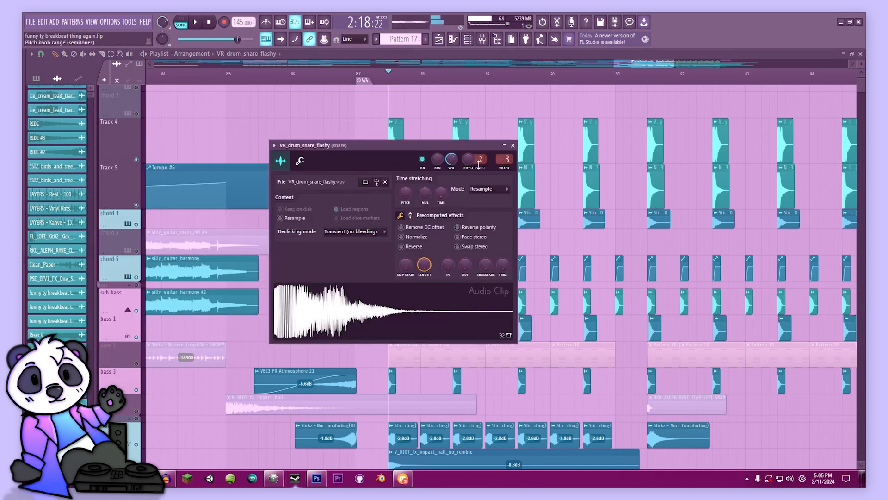
pyautogui.click(514, 146)
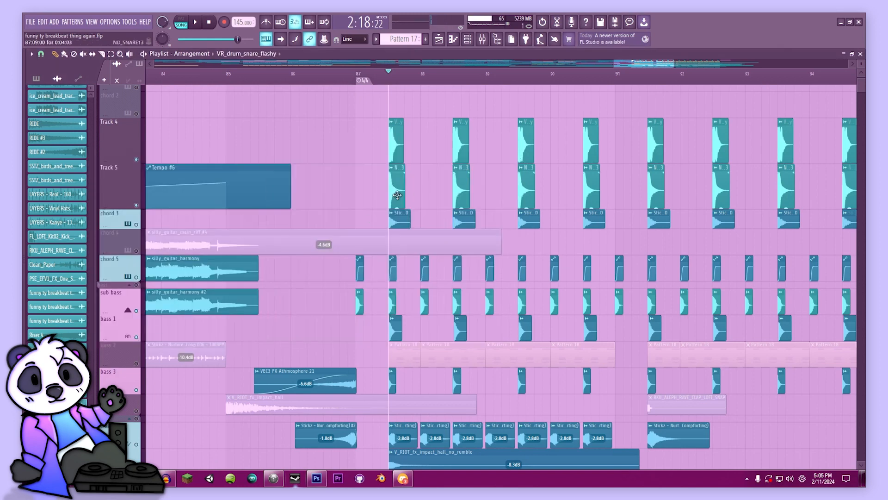
# - Inspect the sample settings of ND_SNARE13 and Stickz - Nurture Snare 015 - D, closing each, and check Stickz - Nurture Snare 014 - D on bass 1
pyautogui.doubleClick(400, 194)
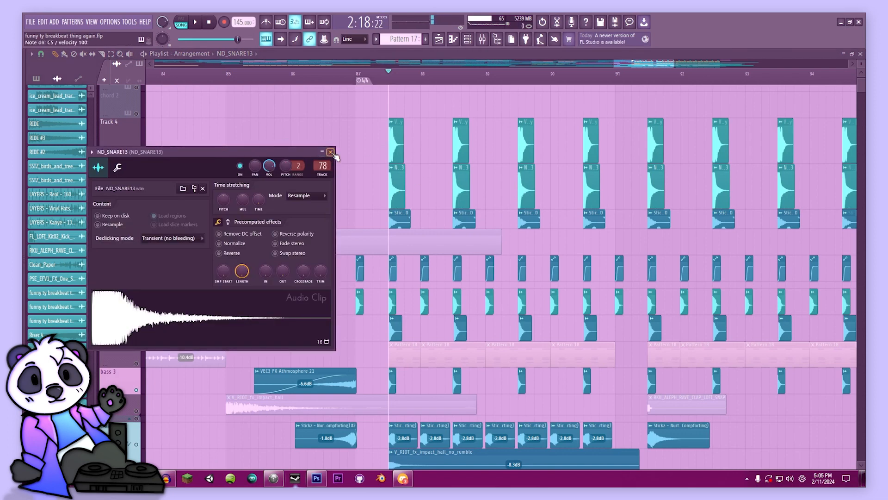
pyautogui.click(331, 152)
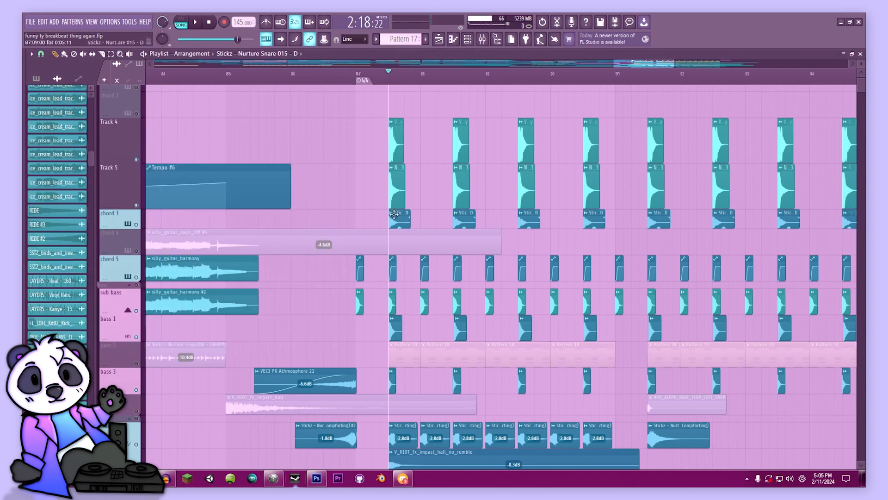
pyautogui.doubleClick(401, 218)
pyautogui.click(331, 153)
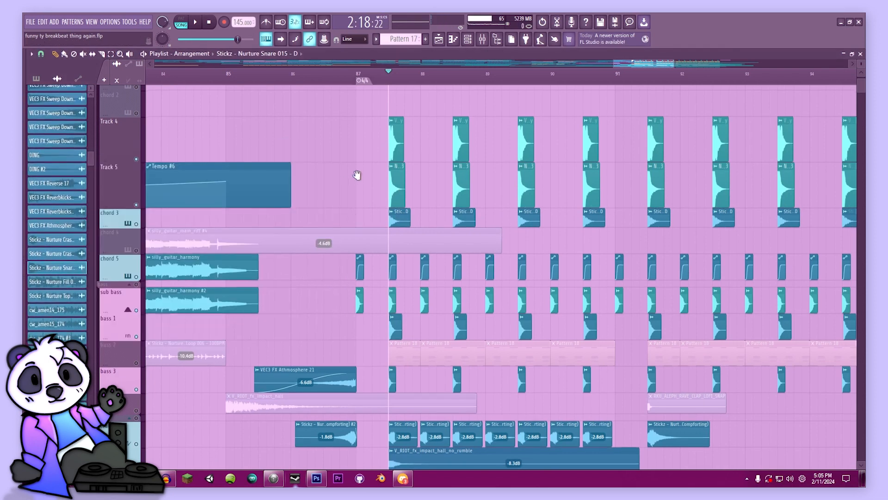
pyautogui.scroll(-2, 358, 174)
pyautogui.doubleClick(394, 270)
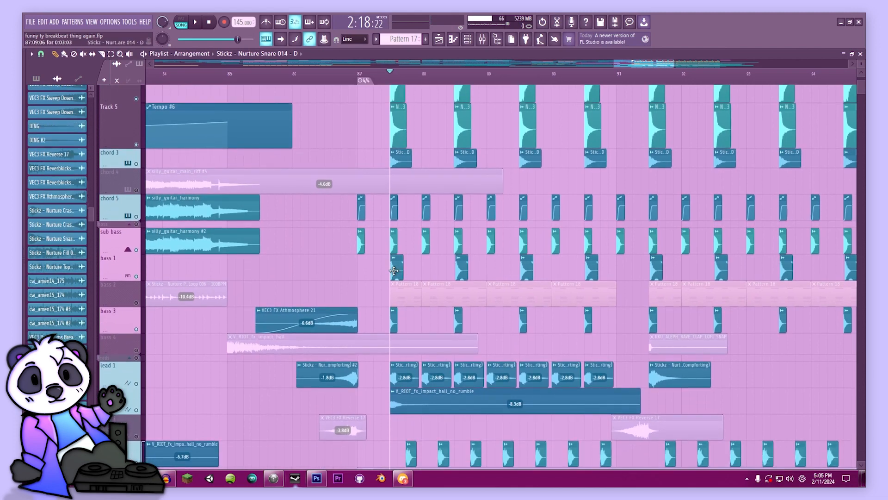
# - Try deleting the first Stickz - Nurture Snare 014 - D clip after bar 87 on bass 1, and undo the deletion
pyautogui.moveTo(674, 65); pyautogui.dragTo(640, 64)
pyautogui.moveTo(583, 229); pyautogui.dragTo(362, 237)
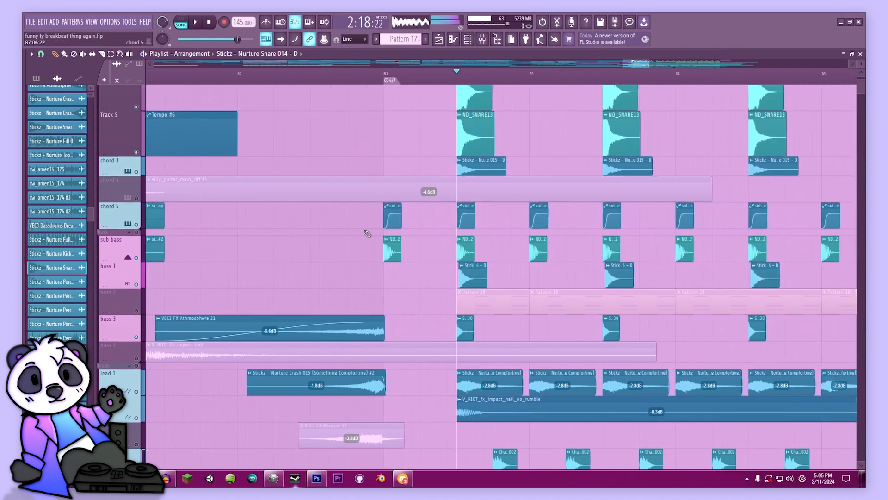
pyautogui.click(475, 279)
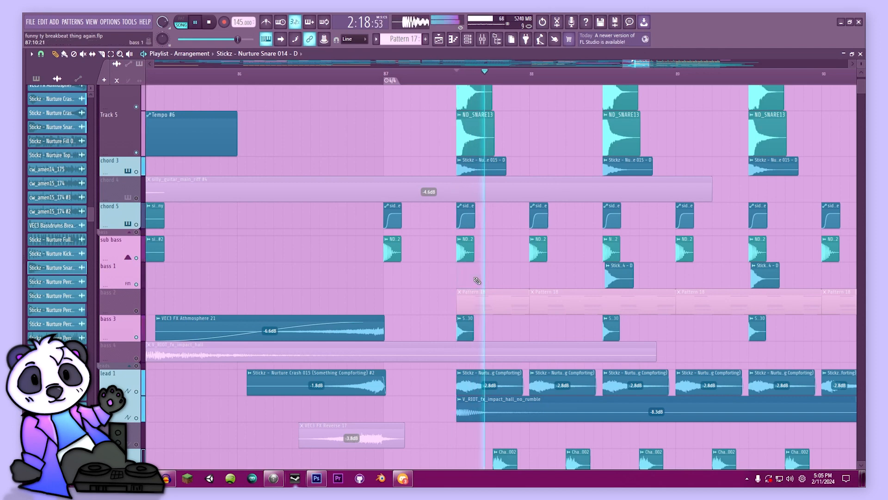
pyautogui.hotkey('ctrl', 'z')
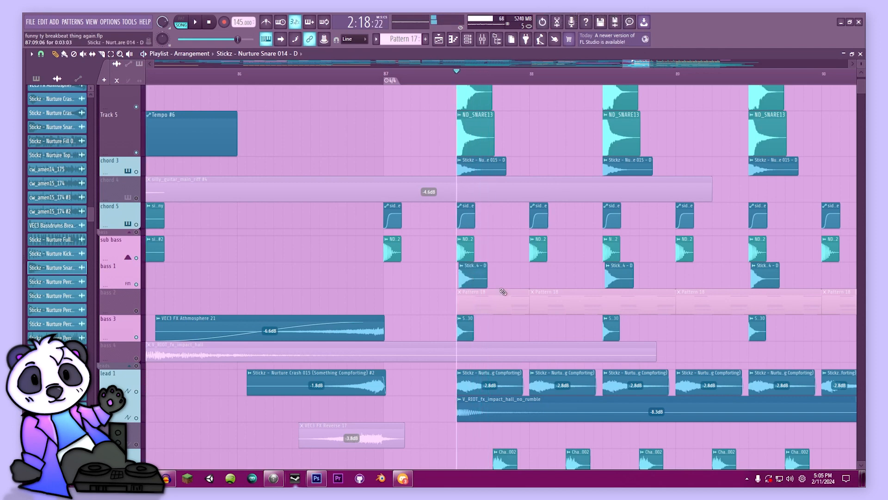
# - Play the isolated drum layers from the bar 87 marker and unmute the kick track to include VEC3 FX Sweep Down 04
pyautogui.moveTo(500, 323); pyautogui.dragTo(494, 341)
pyautogui.moveTo(443, 289); pyautogui.dragTo(445, 282)
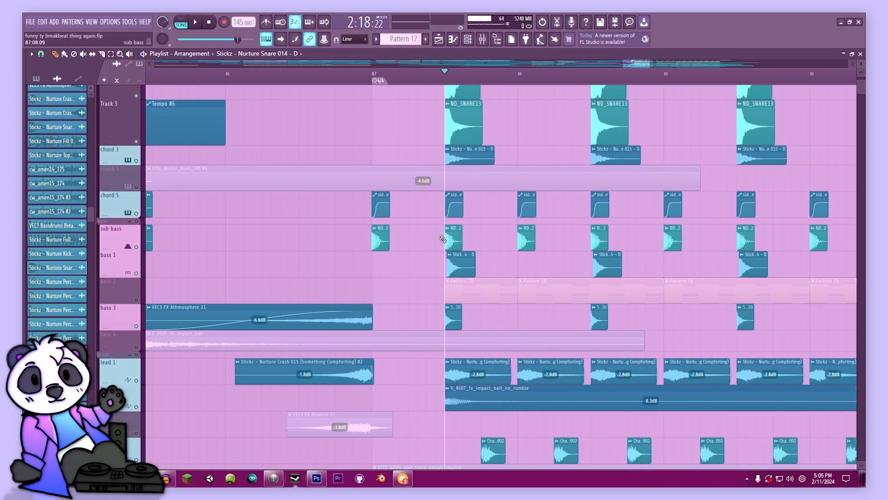
pyautogui.scroll(4, 445, 243)
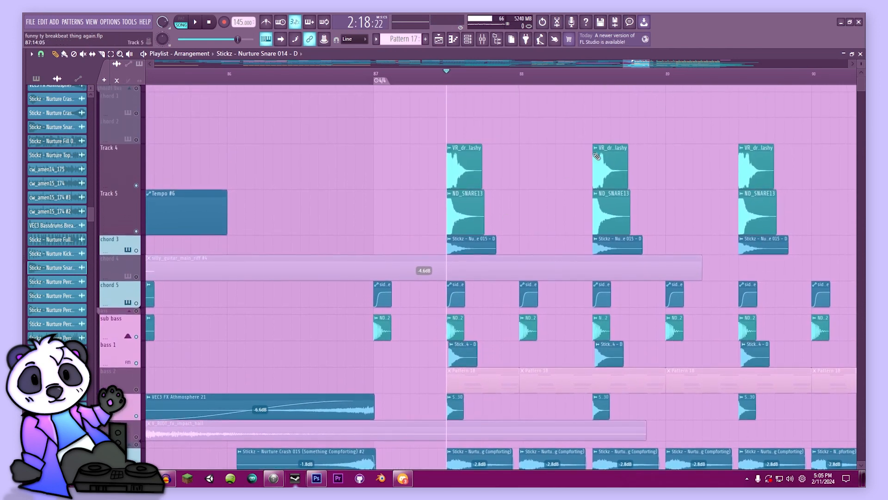
pyautogui.moveTo(658, 270); pyautogui.dragTo(639, 189)
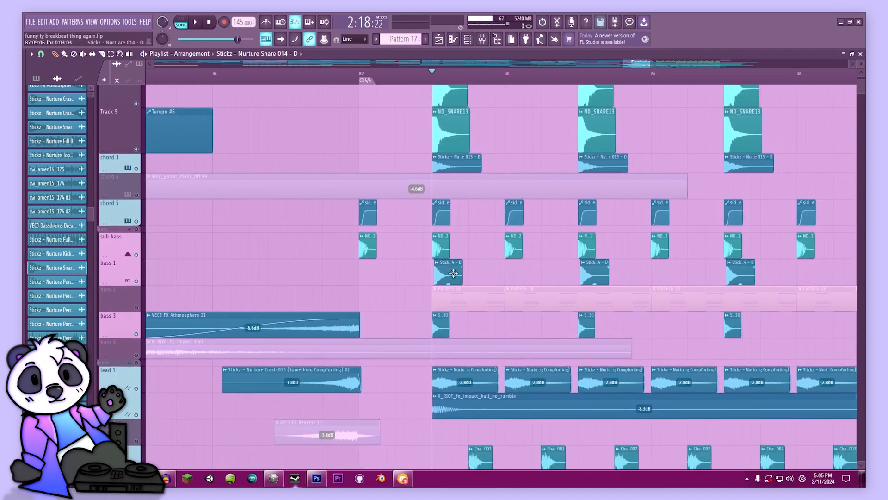
pyautogui.moveTo(470, 269); pyautogui.dragTo(513, 325)
pyautogui.click(376, 79)
pyautogui.press('space')
pyautogui.scroll(-10, 434, 273)
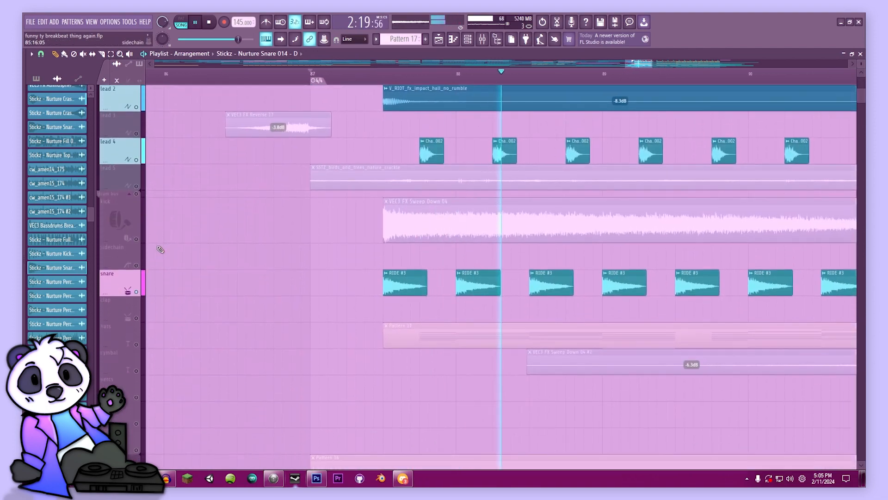
pyautogui.click(136, 239)
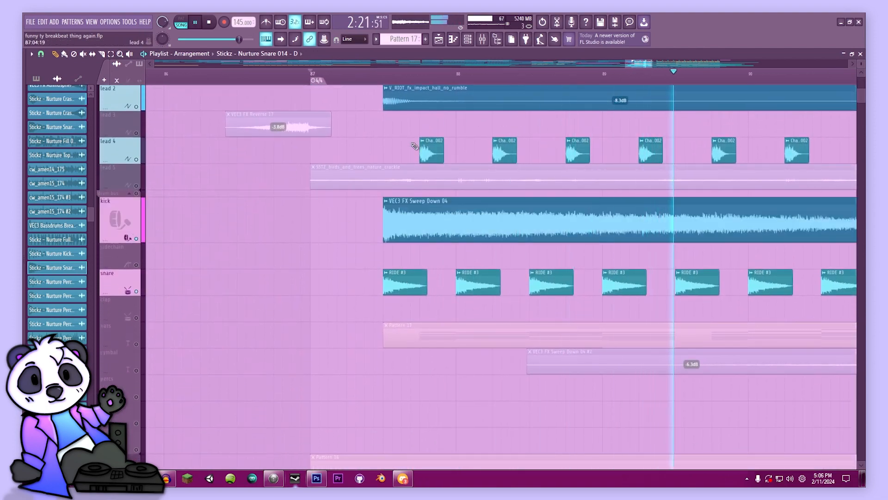
pyautogui.press('space')
# - Inspect the Chant Hey 002 sample settings from the first lead 4 clip, check its pitch shift and close them
pyautogui.doubleClick(436, 141)
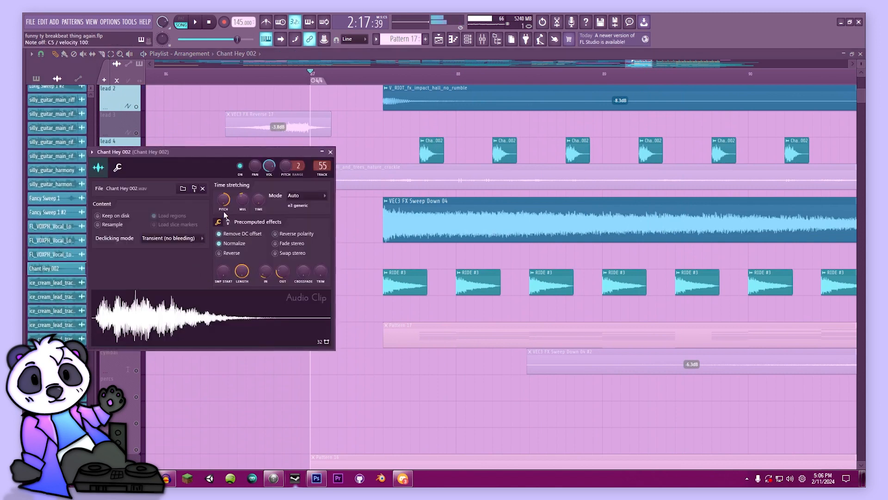
pyautogui.moveTo(202, 163); pyautogui.dragTo(303, 169)
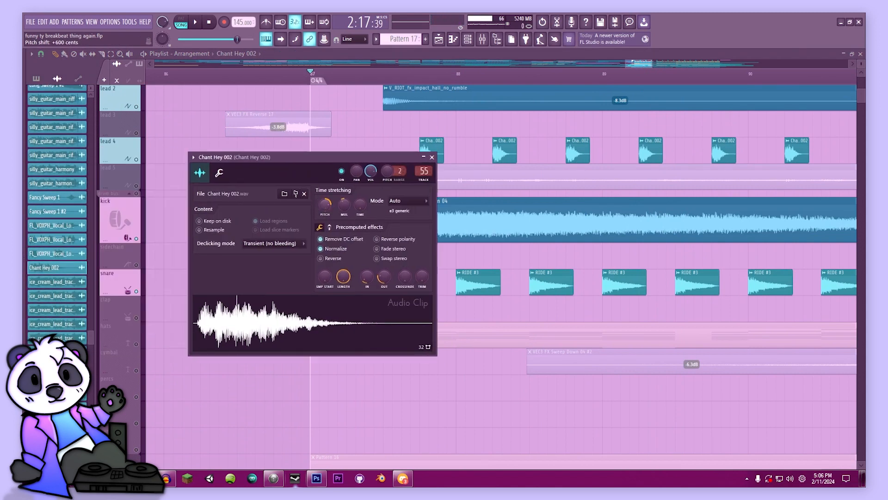
pyautogui.moveTo(326, 205); pyautogui.dragTo(326, 205)
pyautogui.click(432, 158)
# - Unmute all tracks and play the full arrangement from bar 87 while reviewing its layers
pyautogui.scroll(5, 351, 315)
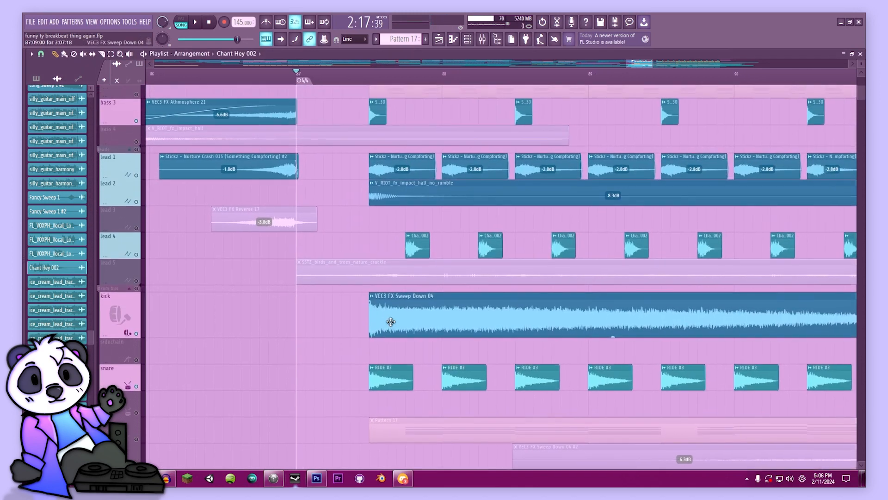
pyautogui.scroll(12, 352, 315)
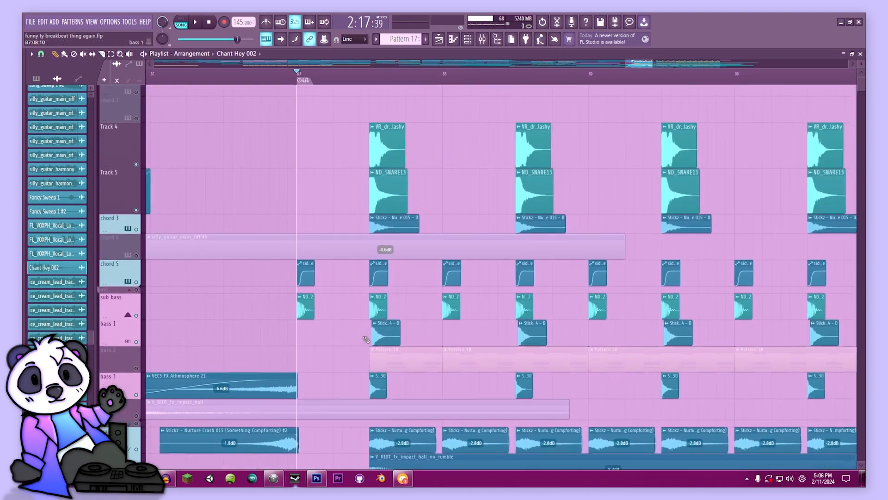
pyautogui.press('space')
pyautogui.scroll(-6, 352, 186)
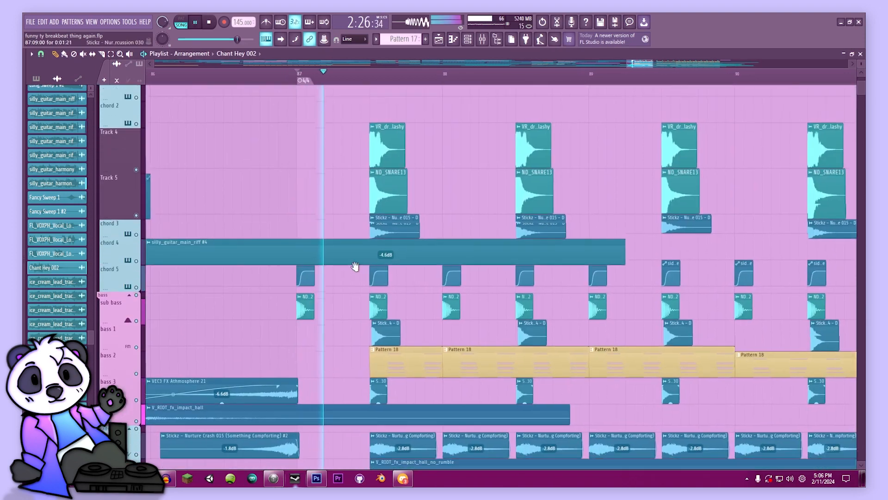
pyautogui.scroll(-20, 353, 186)
pyautogui.press('space')
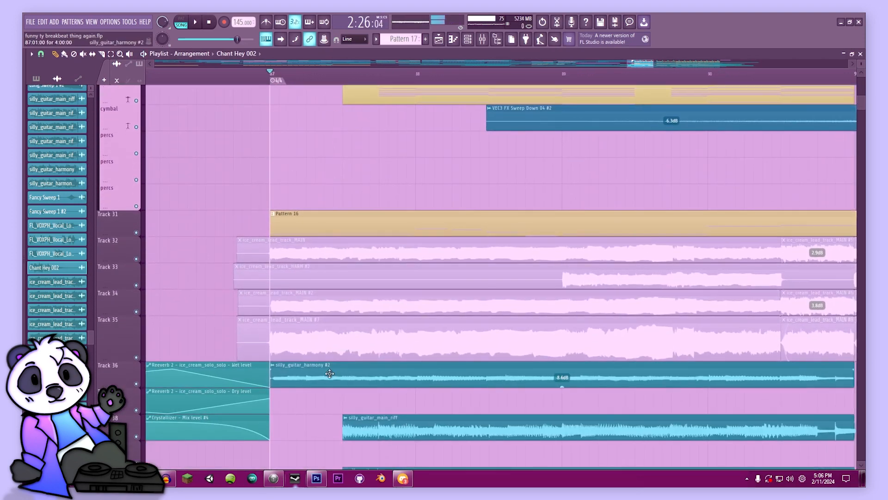
# - Solo Track 43 and audition ice_cream_solo_solo #3 from just before bar 87
pyautogui.scroll(-8, 194, 301)
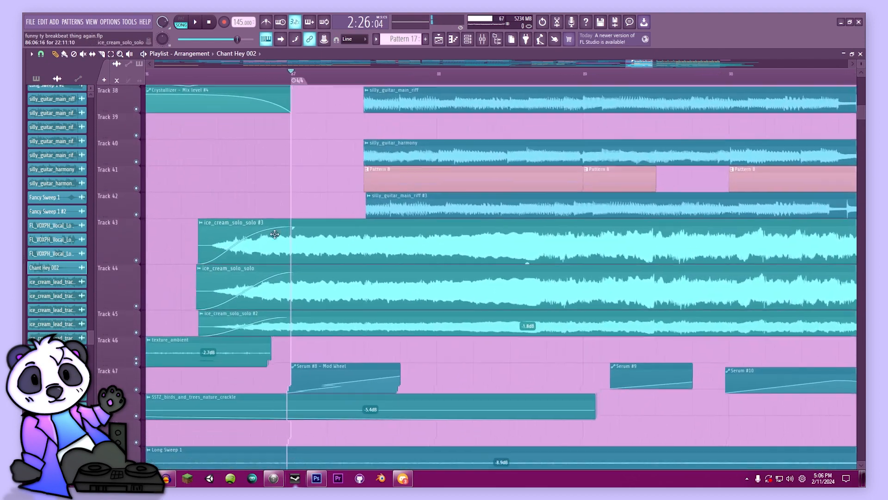
pyautogui.moveTo(275, 234); pyautogui.dragTo(317, 167)
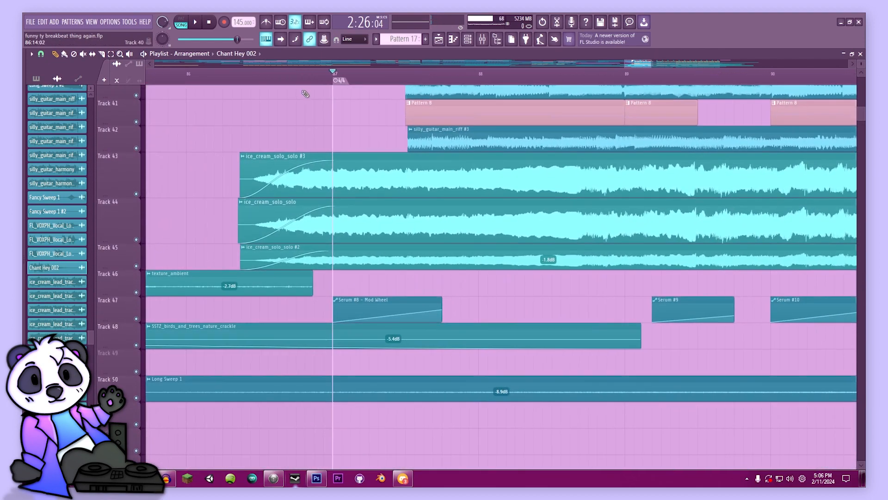
pyautogui.click(251, 74)
pyautogui.rightClick(137, 193)
pyautogui.press('space')
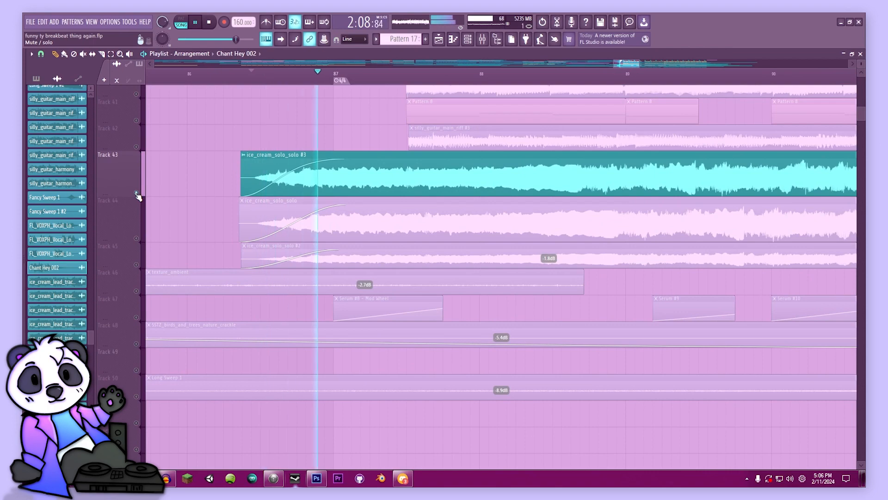
pyautogui.press('space')
# - Open the ice_cream_solo_solo #3 sample settings and its mixer track, and check the Fruity parametric EQ 2 in effect slot 4
pyautogui.doubleClick(390, 158)
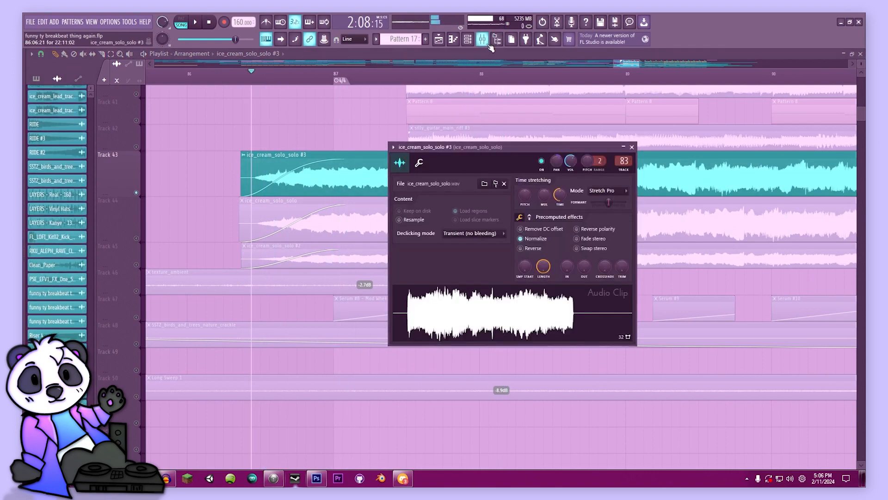
pyautogui.click(486, 43)
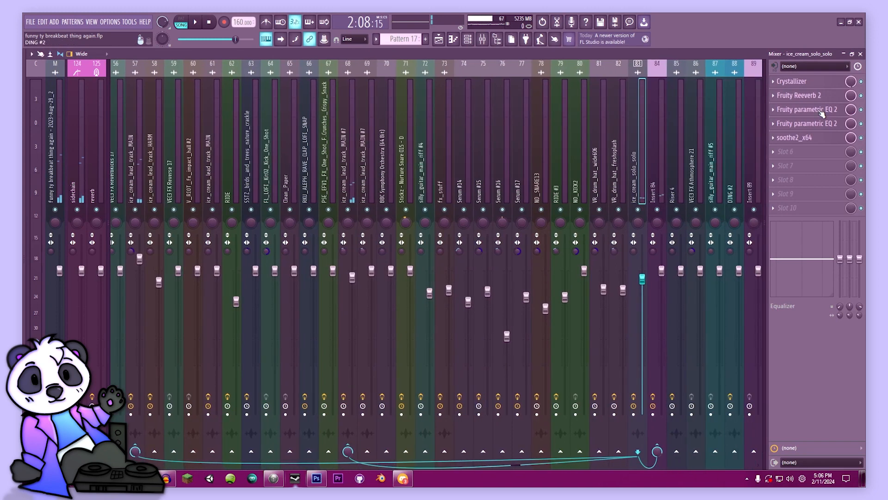
pyautogui.click(821, 127)
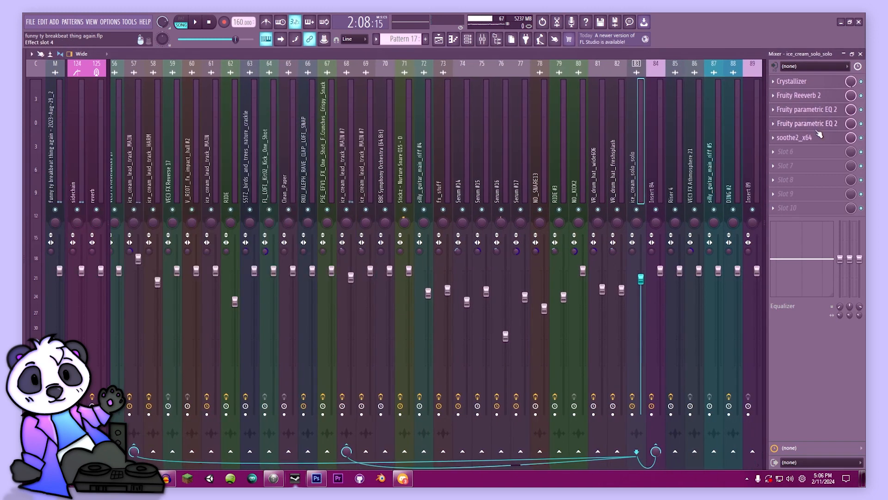
# - Check the soothe2_x64 and Crystallizer effects on the ice_cream_solo_solo mixer track and return to the playlist
pyautogui.click(813, 138)
pyautogui.click(816, 139)
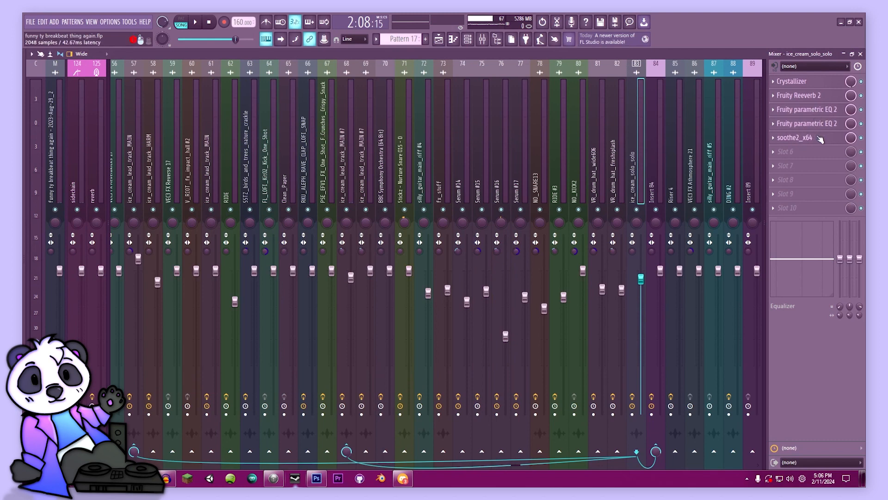
pyautogui.click(820, 139)
pyautogui.click(810, 137)
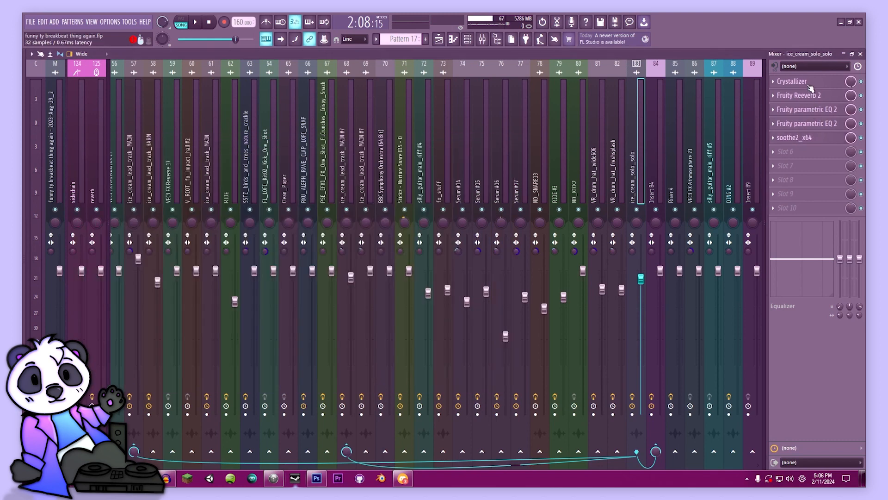
pyautogui.click(809, 86)
pyautogui.click(810, 86)
pyautogui.click(440, 39)
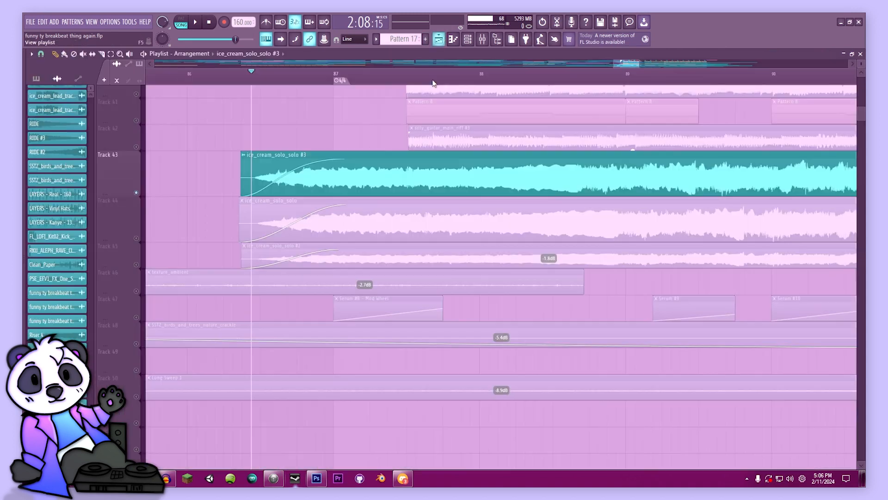
# - Audition Track 44 alone, Tracks 43 and 44 together and Track 45 alone, and open the ice_cream_solo_solo #2 sample settings
pyautogui.press('space')
pyautogui.click(139, 238)
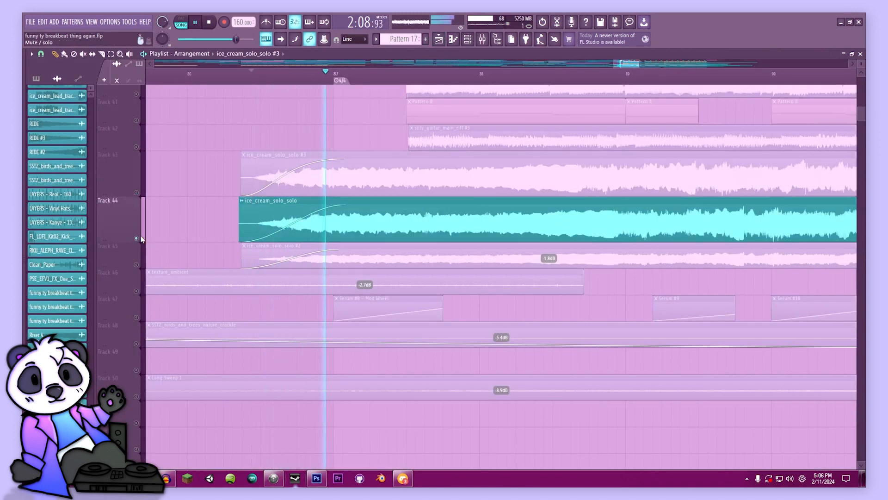
pyautogui.keyDown('ctrl'); pyautogui.click(139, 192); pyautogui.keyUp('ctrl')
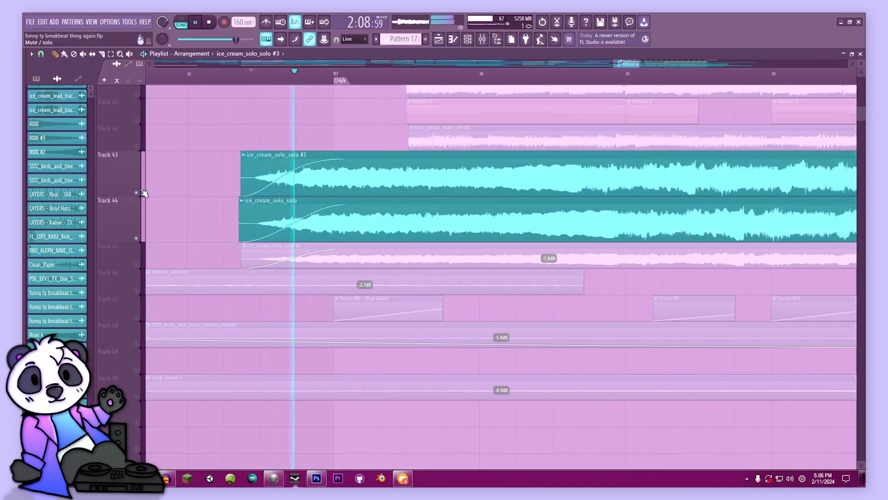
pyautogui.click(137, 265)
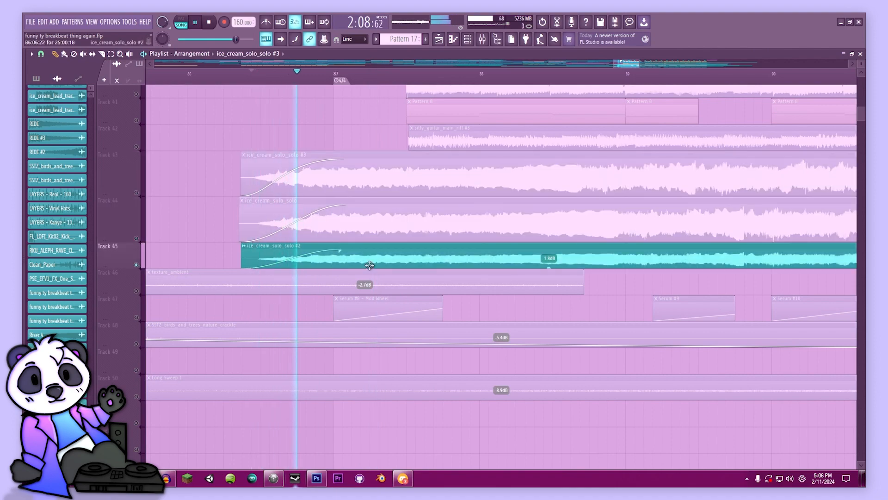
pyautogui.doubleClick(311, 163)
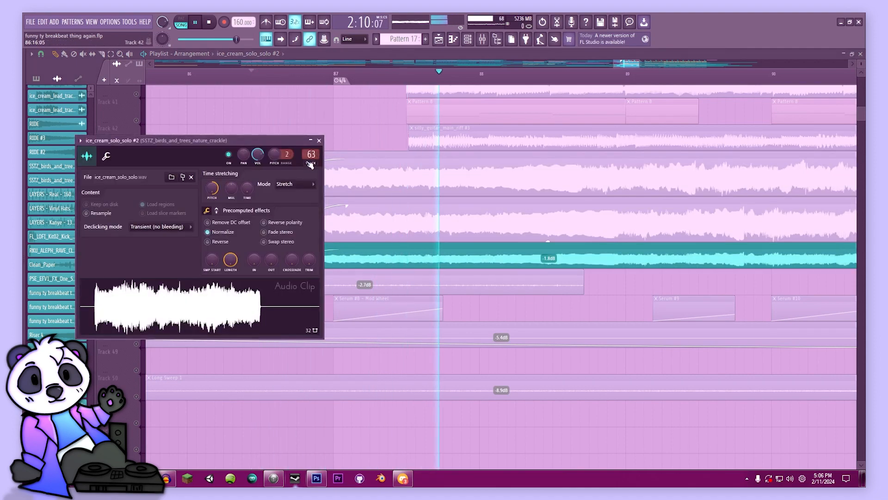
# - Close the ice_cream_solo_solo #2 sample settings and re-enable Tracks 44 and 43 alongside the soloed Track 45
pyautogui.press('space')
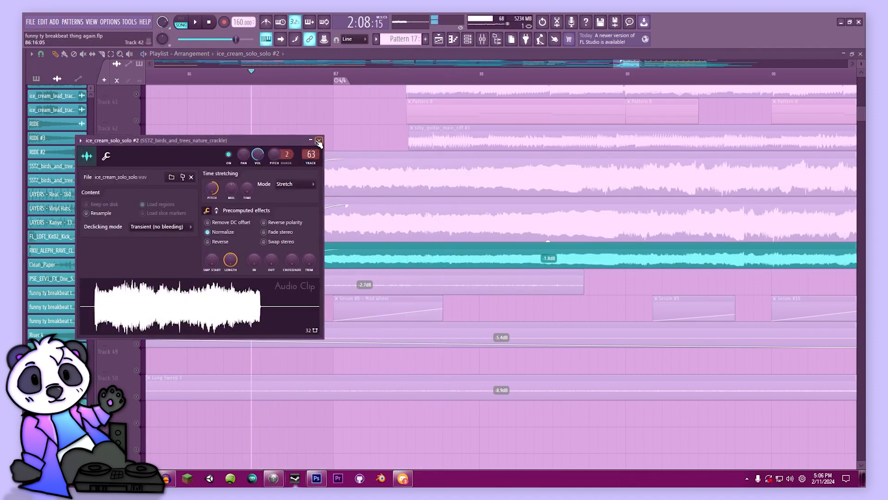
pyautogui.click(318, 141)
pyautogui.moveTo(640, 64); pyautogui.dragTo(661, 64)
pyautogui.scroll(2, 417, 231)
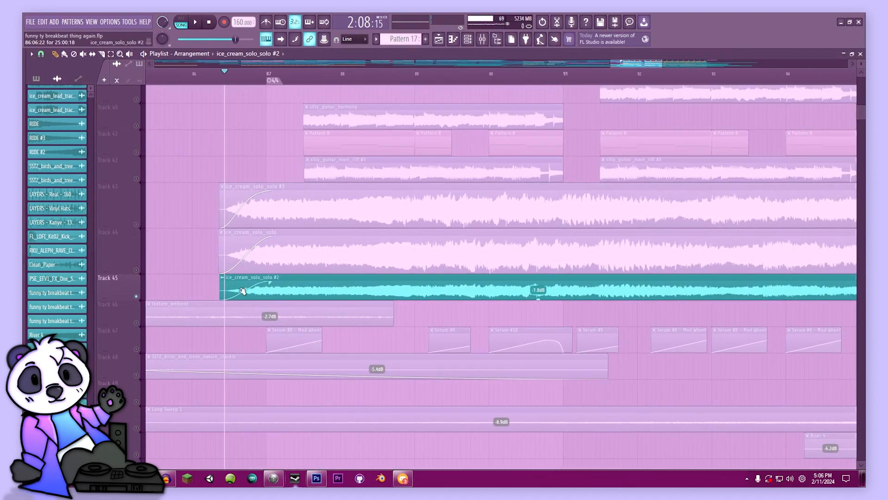
pyautogui.keyDown('ctrl'); pyautogui.click(142, 250); pyautogui.keyUp('ctrl')
pyautogui.keyDown('ctrl'); pyautogui.click(141, 238); pyautogui.keyUp('ctrl')
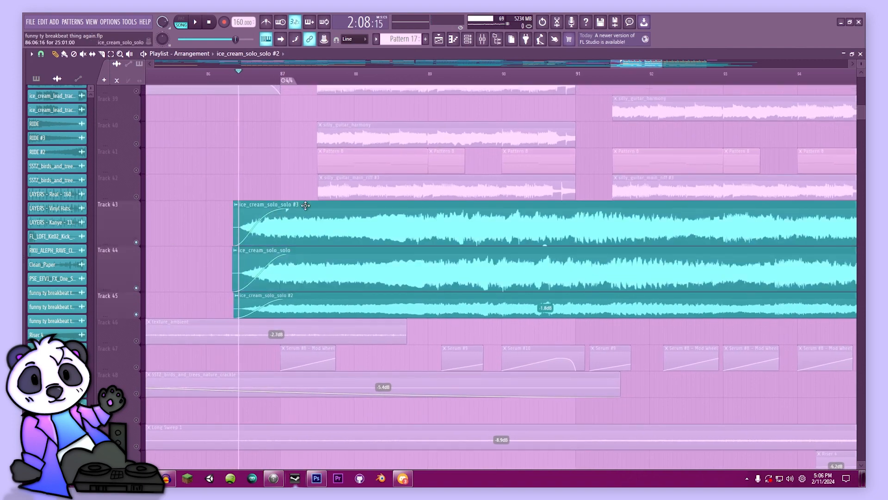
# - Enable Track 38 alongside the three ice cream solo layers and audition them together
pyautogui.scroll(3, 314, 277)
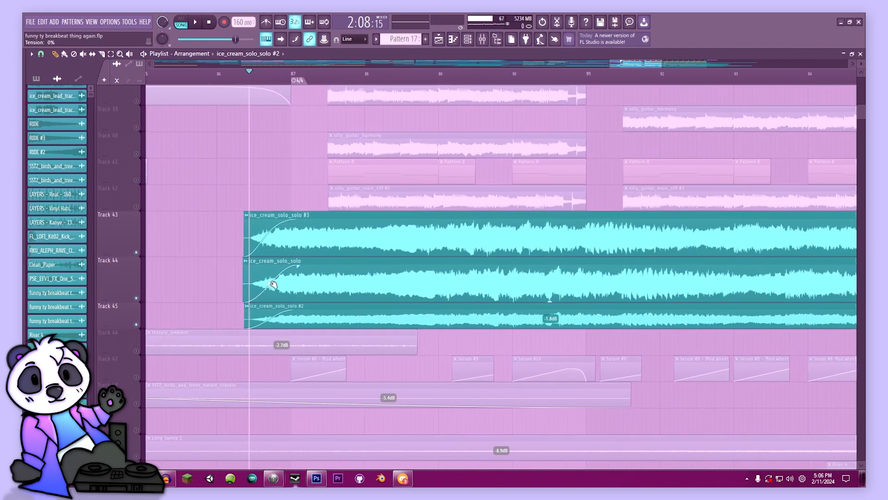
pyautogui.scroll(5, 267, 259)
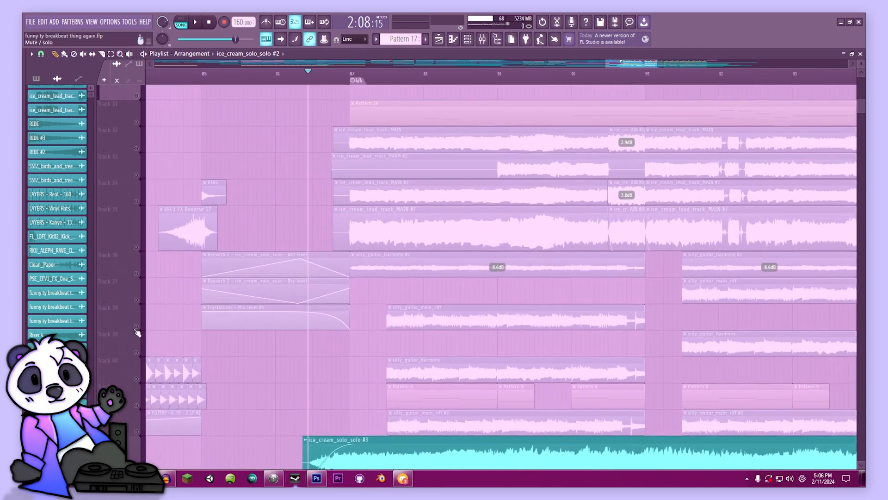
pyautogui.keyDown('ctrl'); pyautogui.click(139, 317); pyautogui.keyUp('ctrl')
pyautogui.press('space')
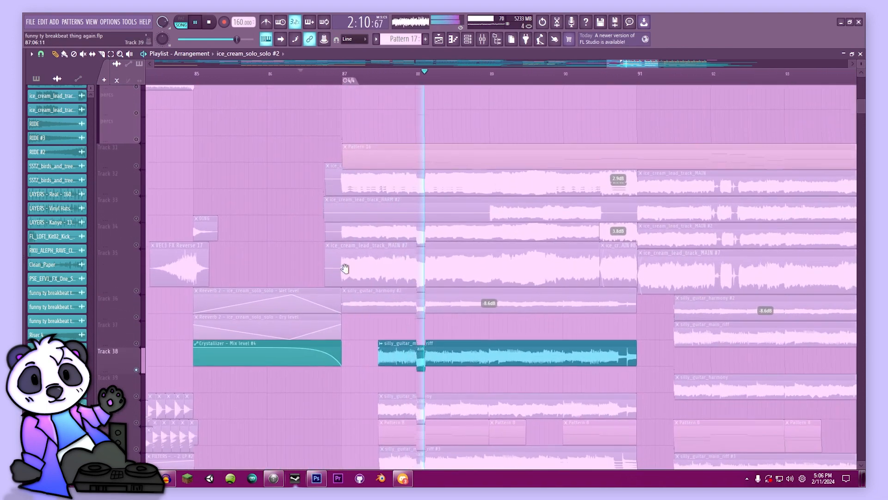
pyautogui.scroll(-5, 346, 268)
pyautogui.press('space')
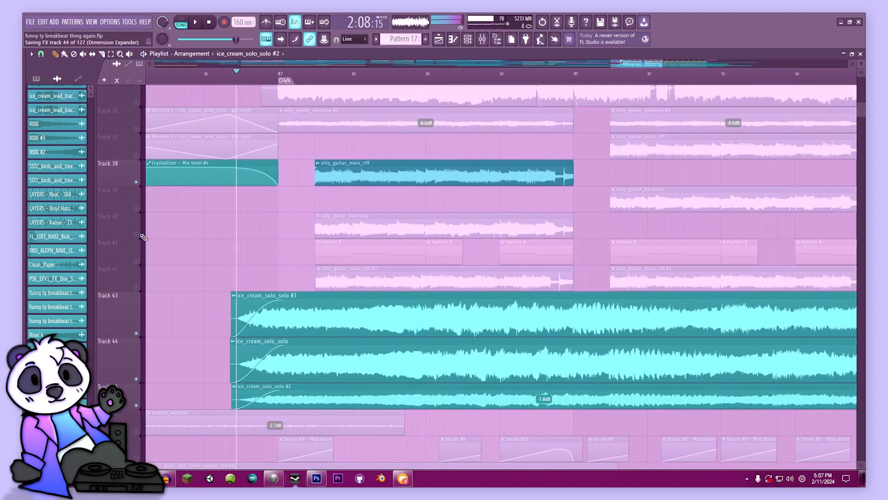
# - Add Tracks 40 and 42 to the soloed layers and audition them from the start of the silly_guitar_main_riff clip
pyautogui.click(316, 74)
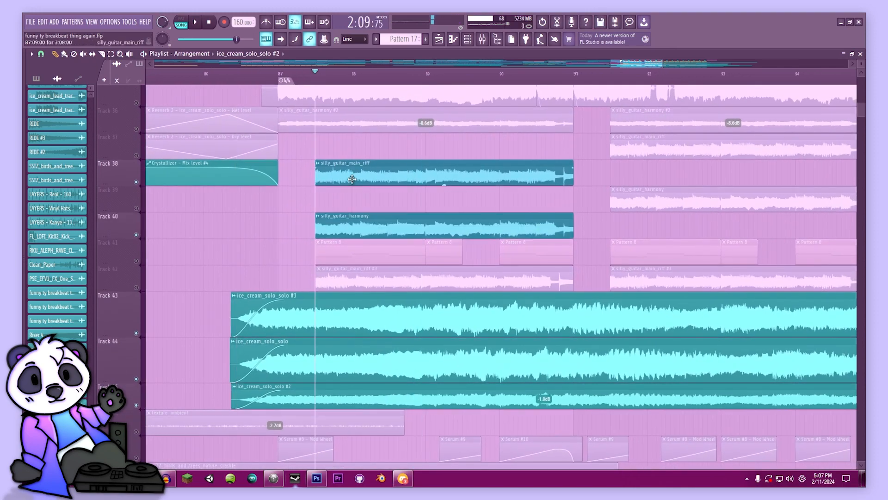
pyautogui.press('space')
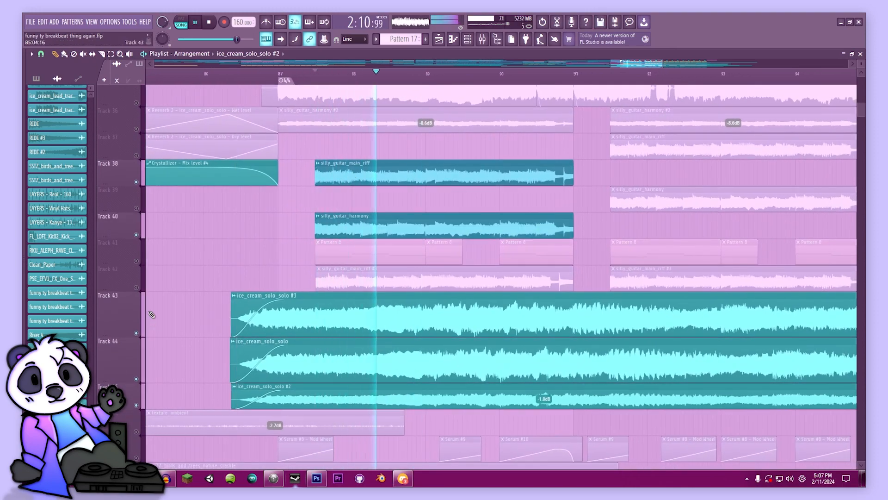
pyautogui.click(136, 287)
pyautogui.scroll(10, 234, 169)
pyautogui.hscroll(-4, 299, 219)
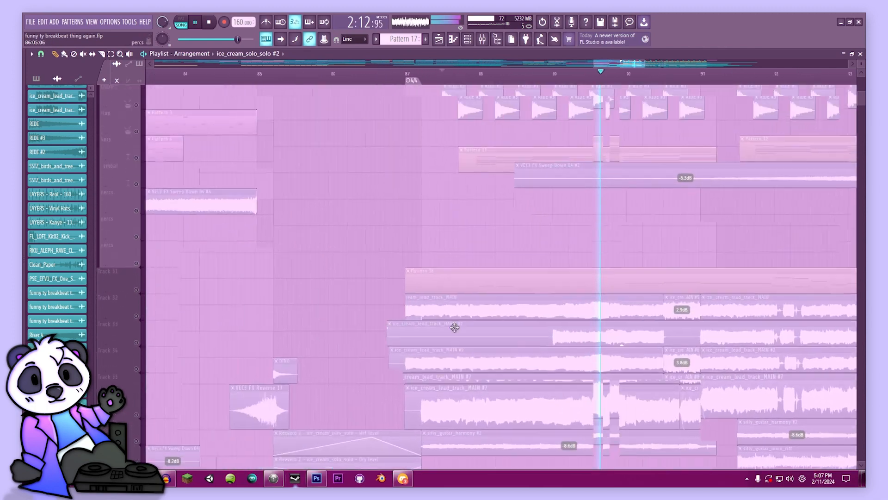
pyautogui.press('space')
# - Replay the isolated guitar and ice cream solo layers, briefly toggling Track 35 and Track 36 for comparison
pyautogui.scroll(-15, 303, 308)
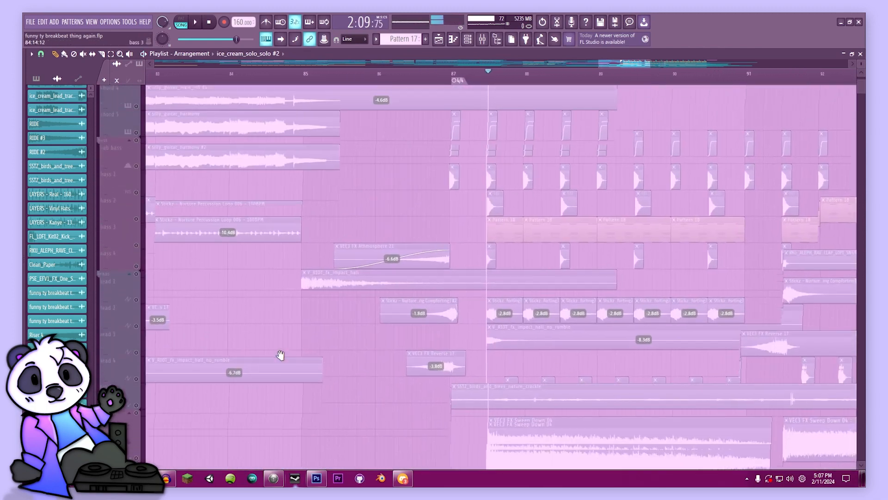
pyautogui.scroll(12, 278, 370)
pyautogui.press('space')
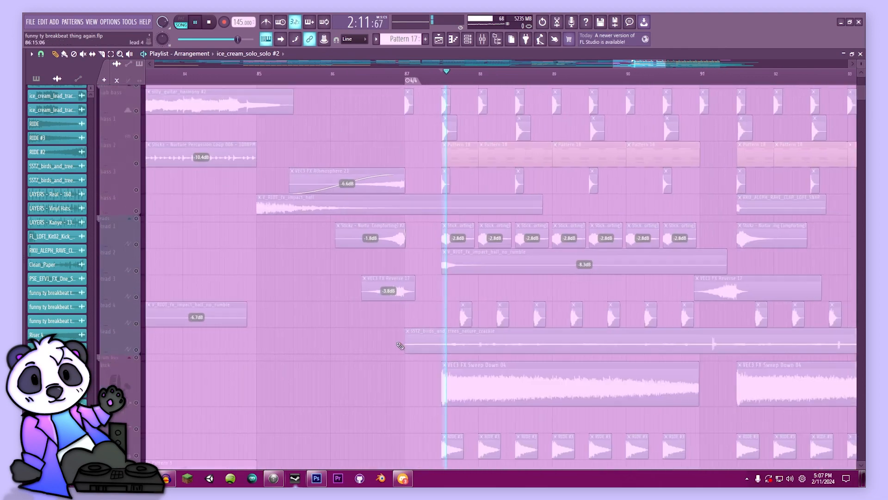
pyautogui.scroll(-9, 421, 391)
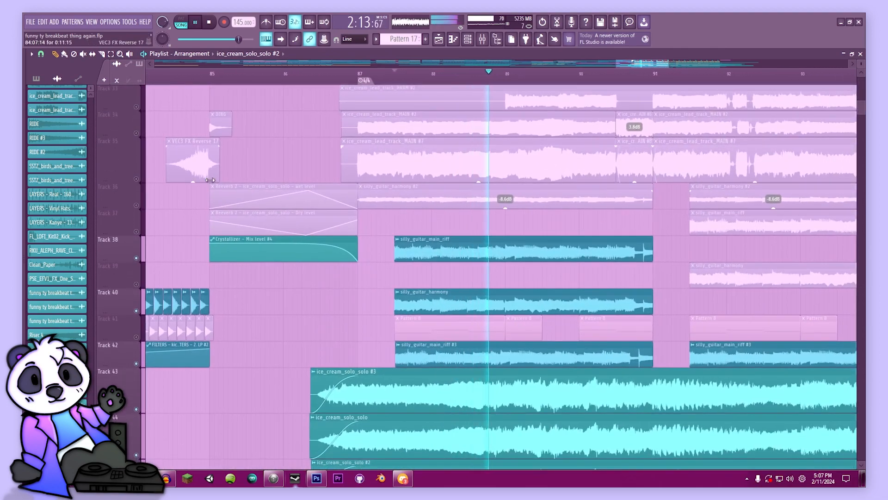
pyautogui.click(137, 179)
pyautogui.click(137, 179)
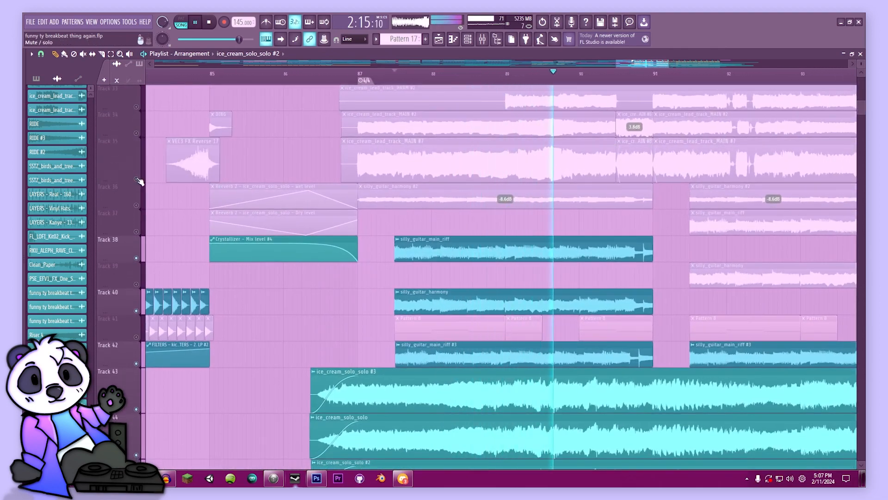
pyautogui.click(136, 205)
pyautogui.scroll(-8, 295, 293)
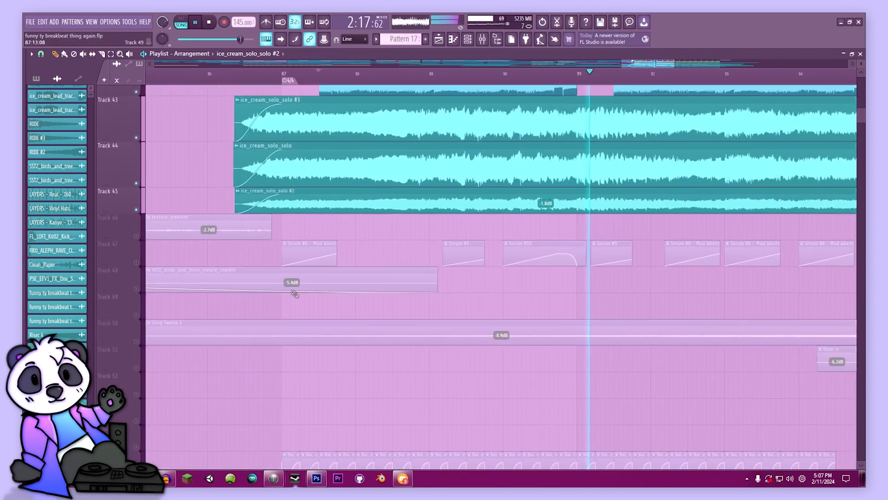
pyautogui.press('space')
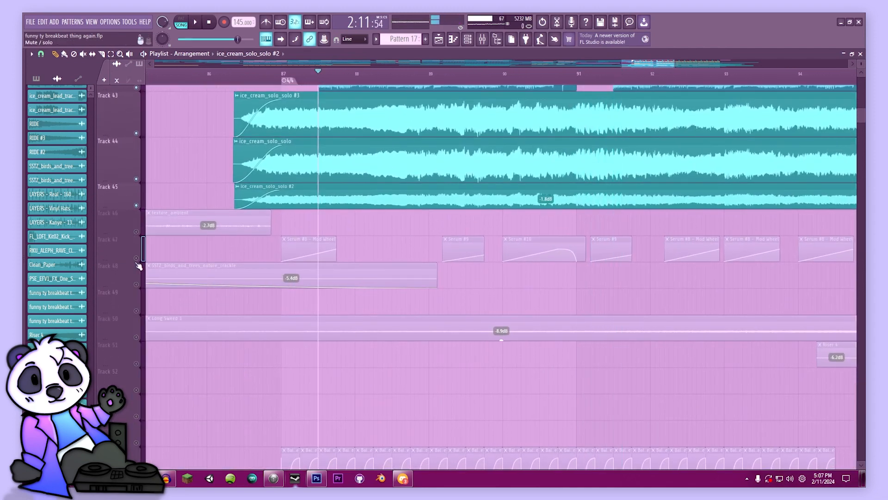
# - Restore all soloed-out tracks, set the playhead to bar 87 and look over the section's full track stack
pyautogui.scroll(-6, 301, 238)
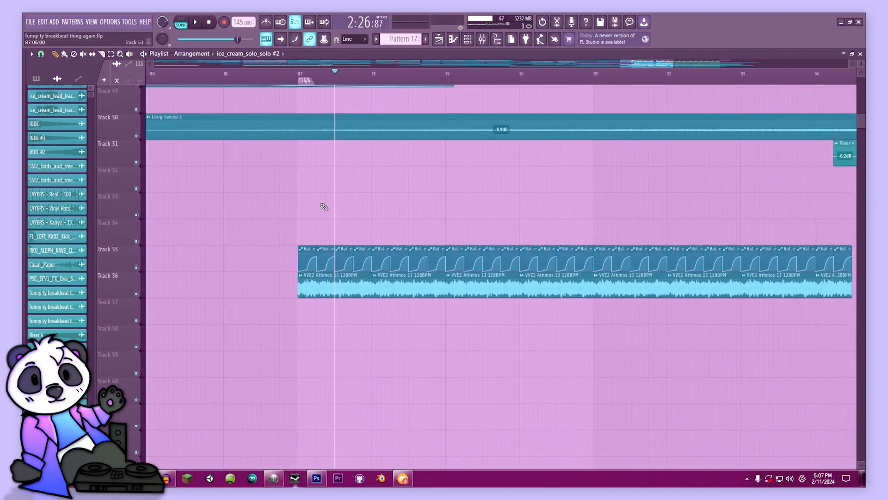
pyautogui.scroll(15, 324, 207)
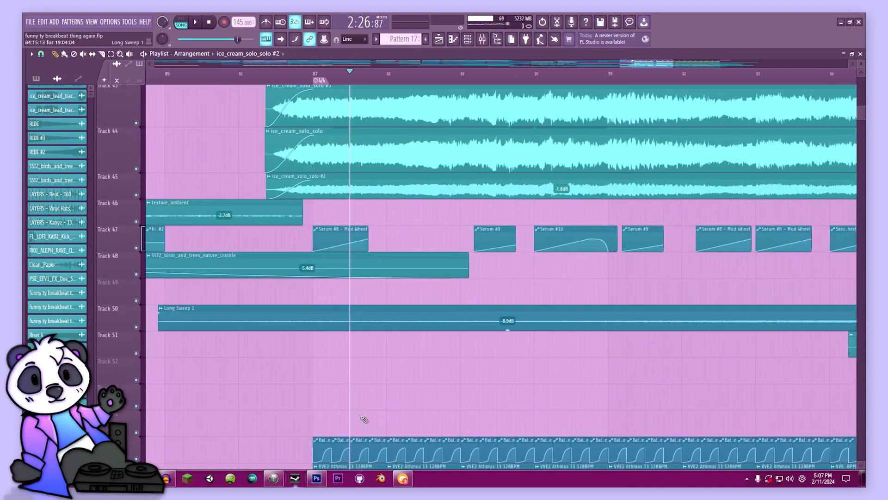
pyautogui.scroll(11, 368, 217)
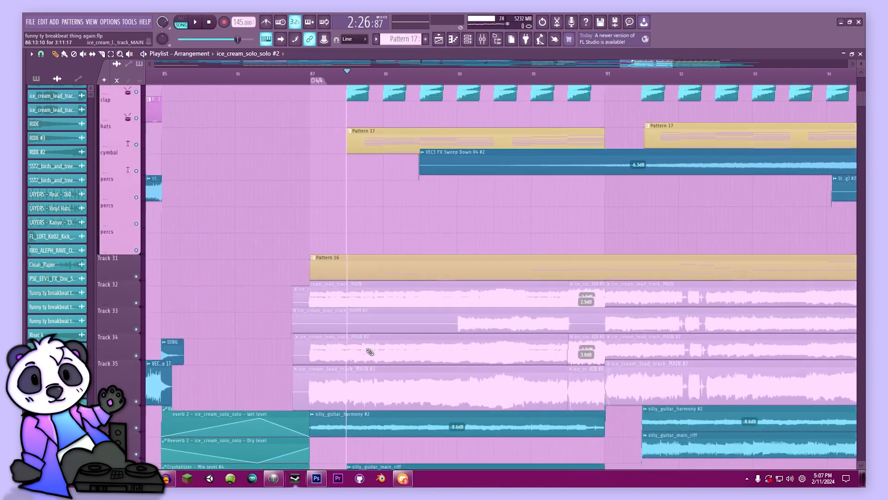
pyautogui.scroll(4, 416, 346)
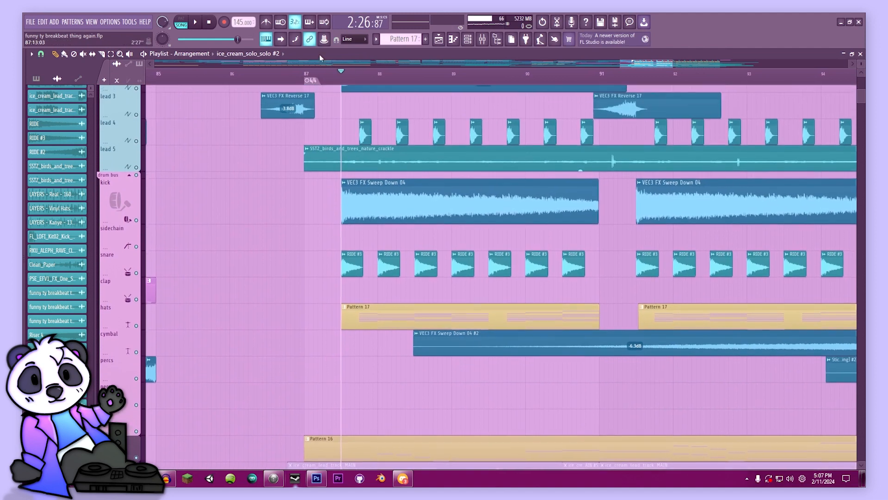
pyautogui.click(309, 79)
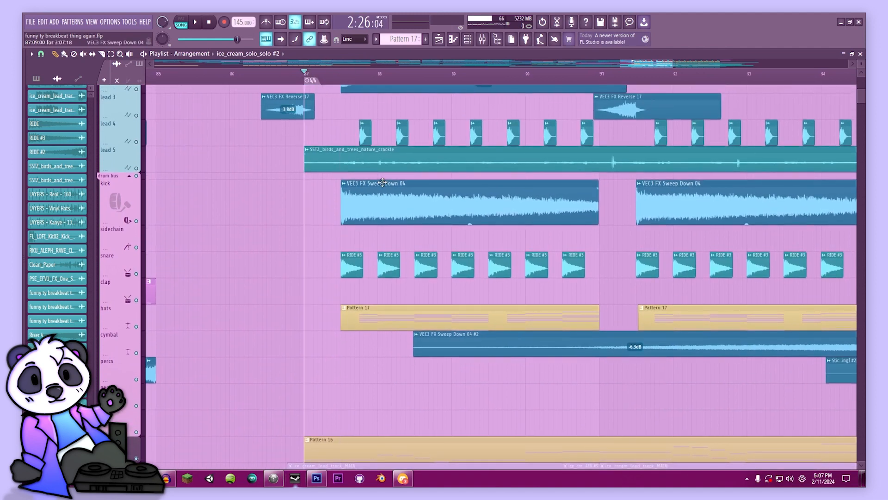
pyautogui.scroll(12, 382, 183)
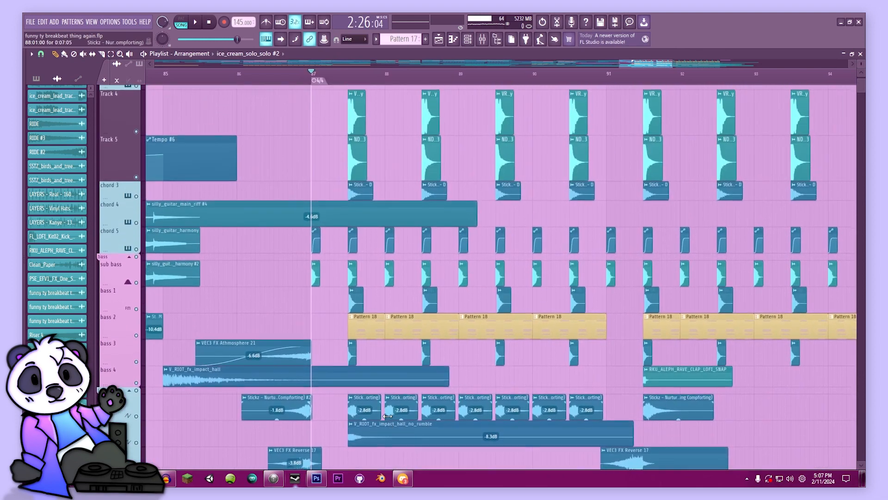
pyautogui.scroll(3, 384, 301)
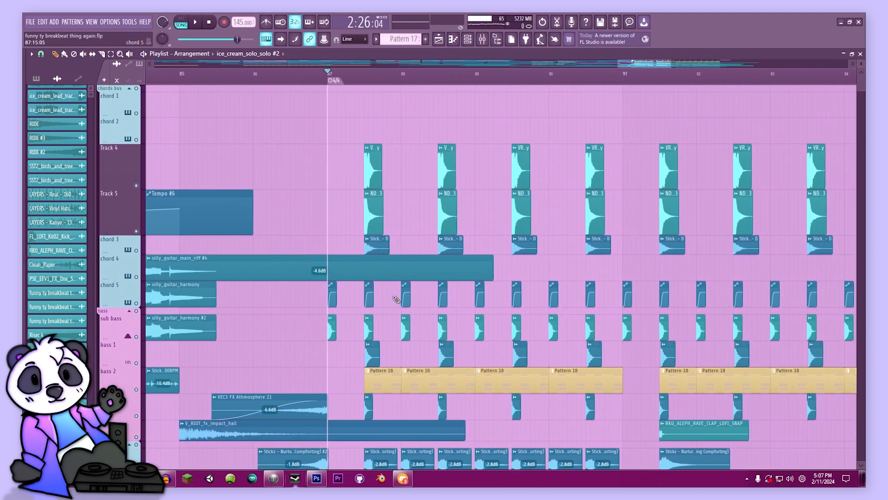
# - Open the Pattern 17 clip in the piano roll and view the Serum #14 chords from the start
pyautogui.scroll(-12, 397, 300)
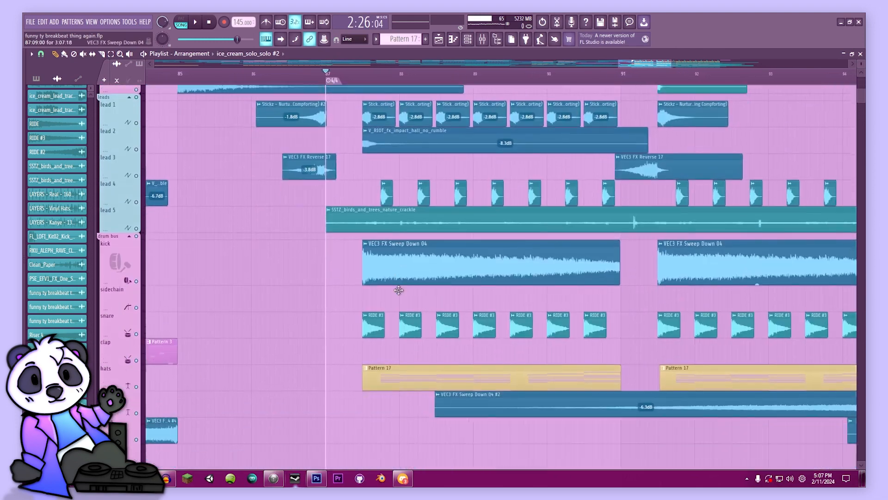
pyautogui.scroll(-5, 398, 290)
pyautogui.doubleClick(406, 239)
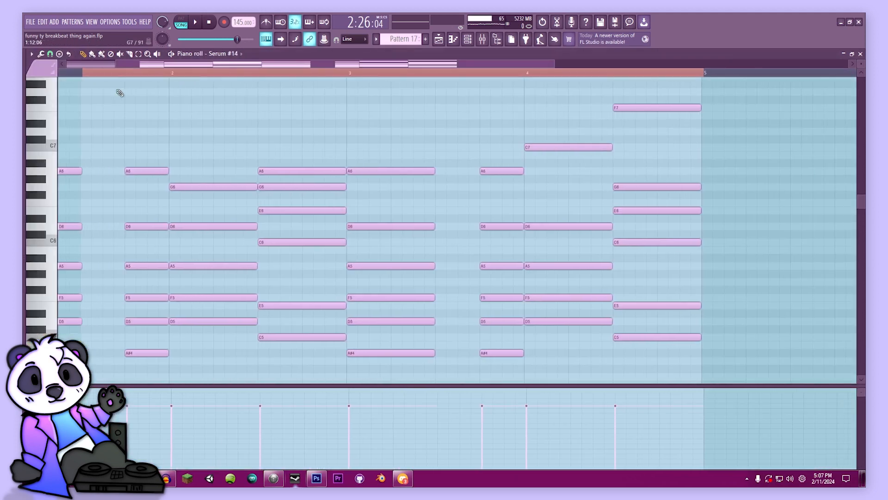
pyautogui.click(187, 73)
pyautogui.moveTo(183, 65); pyautogui.dragTo(65, 72)
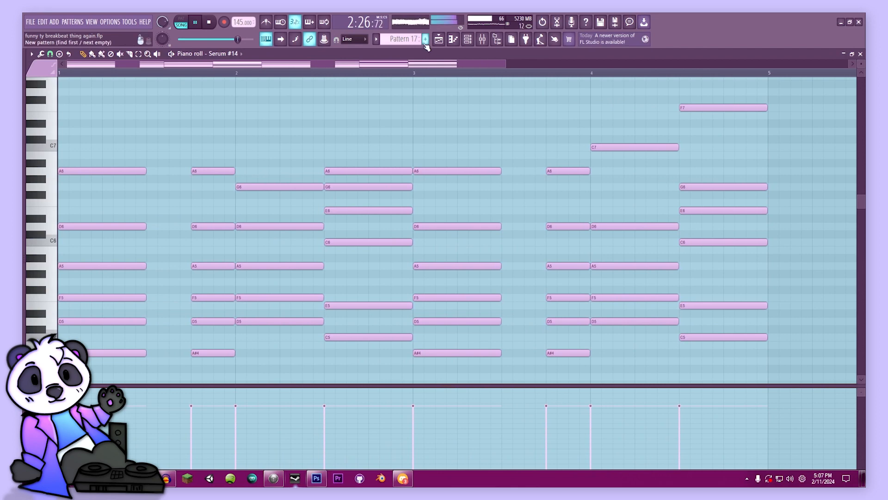
# - Audition Pattern 17 in pattern mode and view its Serum #14 to #17 channels in the channel rack
pyautogui.press('l')
pyautogui.click(466, 40)
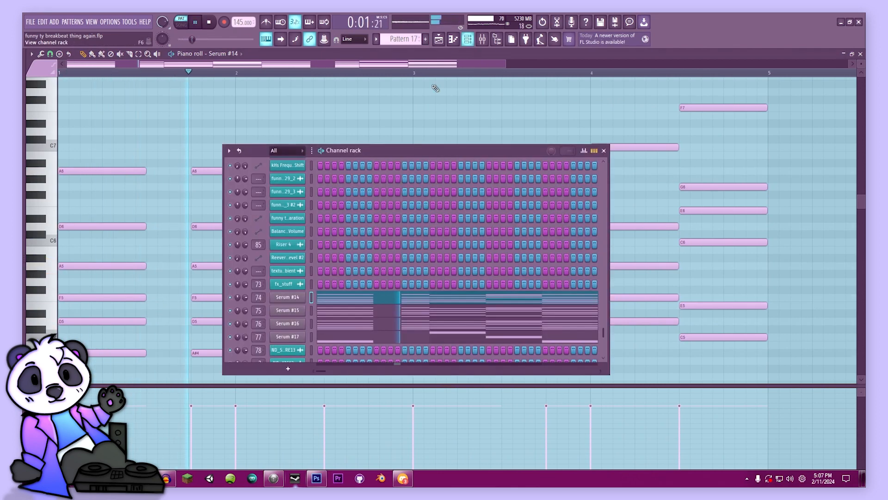
pyautogui.scroll(-3, 362, 217)
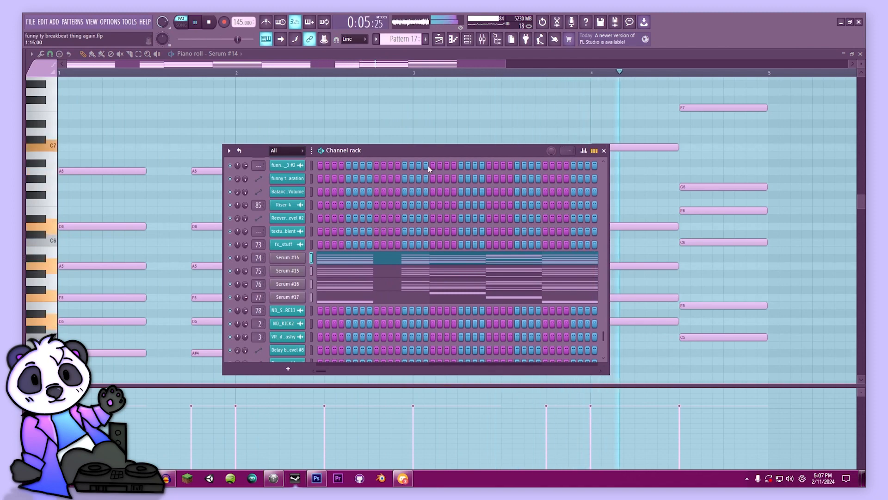
pyautogui.press('space')
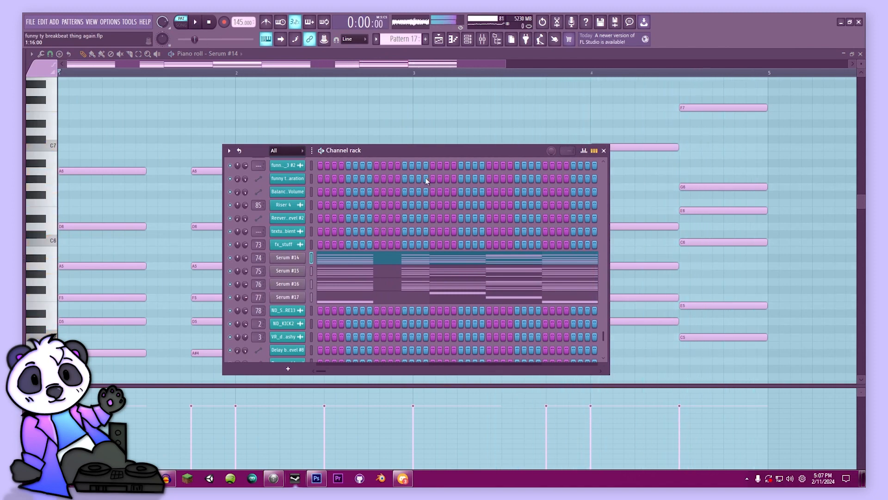
# - Open the Serum #14 instrument, check its effects and oscillator pages, and play a test note
pyautogui.click(305, 262)
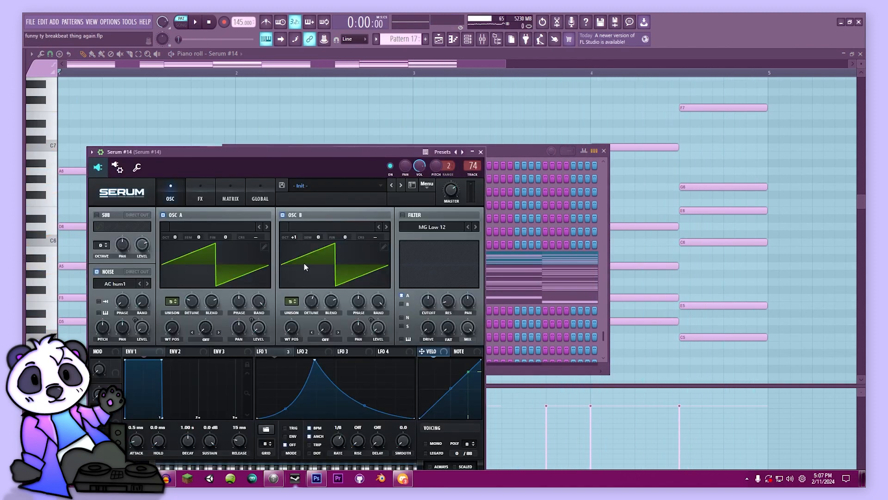
pyautogui.moveTo(303, 152); pyautogui.dragTo(382, 124)
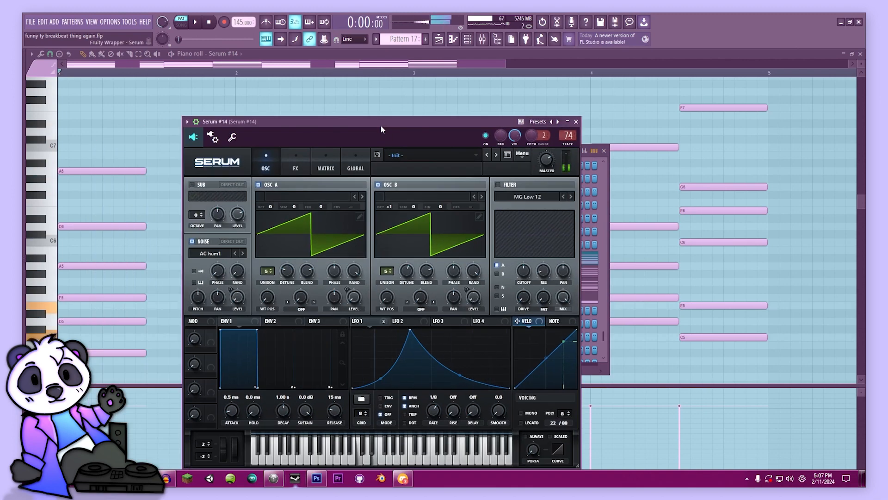
pyautogui.click(295, 169)
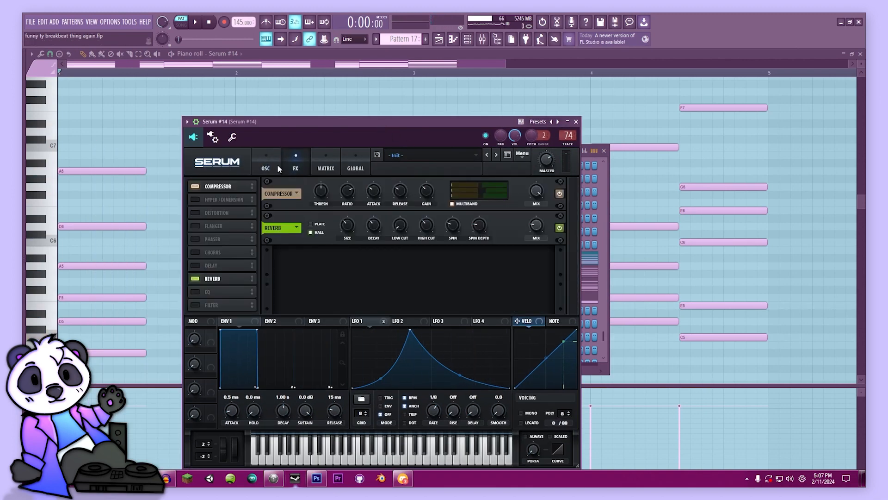
pyautogui.click(275, 165)
pyautogui.press('z')
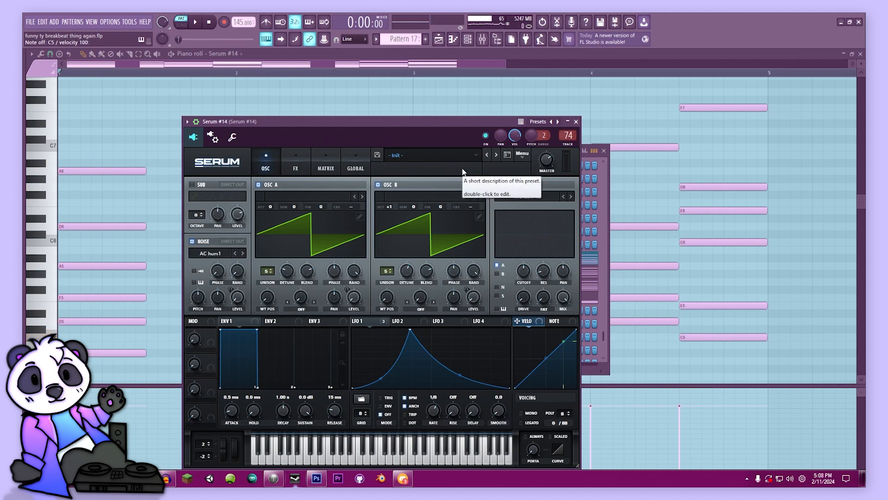
# - Save the project and show the Serum #14 track's effect slots in the mixer
pyautogui.hotkey('ctrl', 's')
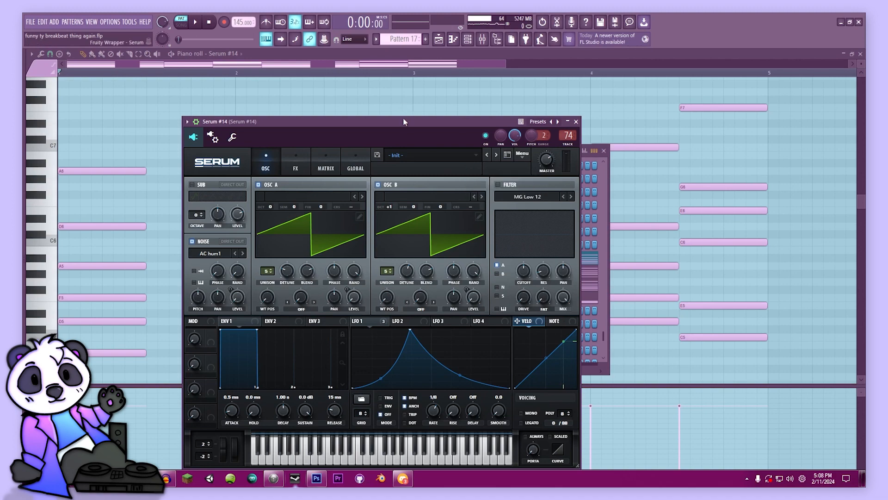
pyautogui.moveTo(404, 120); pyautogui.dragTo(424, 93)
pyautogui.click(484, 41)
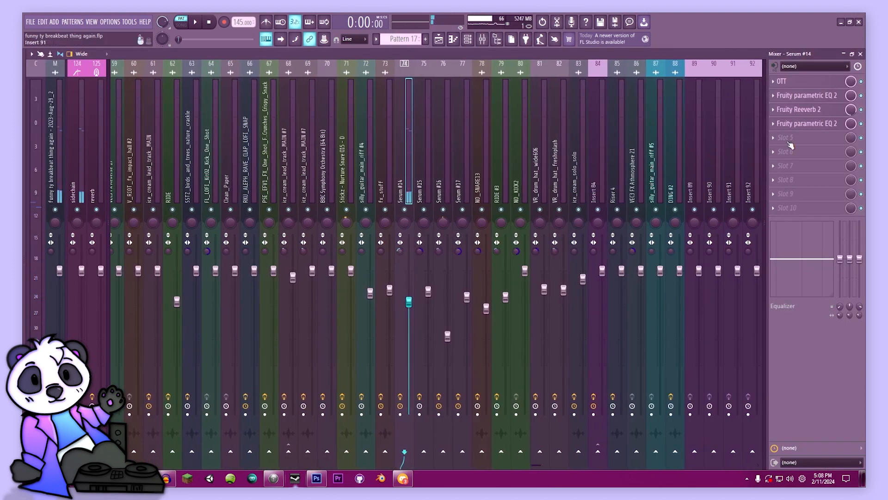
# - Look at the two Fruity parametric EQ 2 effects on the Serum #14 mixer track
pyautogui.click(810, 101)
pyautogui.click(810, 101)
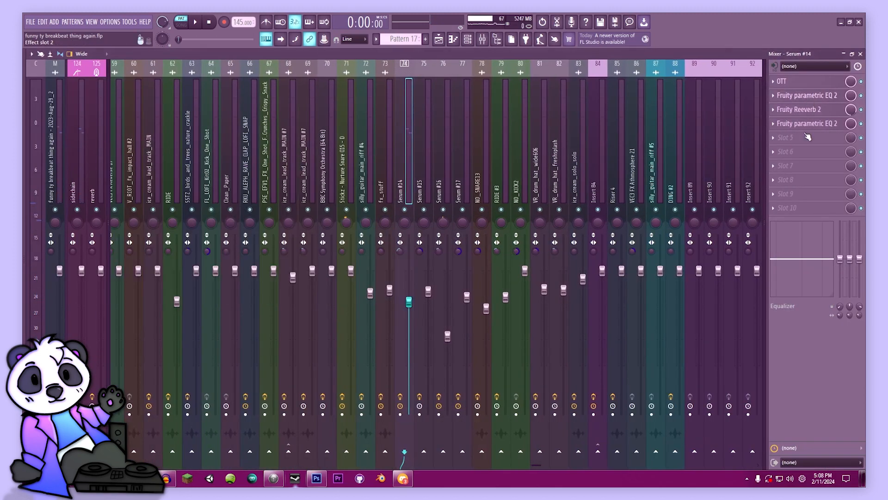
pyautogui.click(806, 136)
pyautogui.click(802, 130)
pyautogui.click(802, 131)
pyautogui.click(803, 130)
# - Solo Serum #14 in the channel rack and audition its part of Pattern 17
pyautogui.click(468, 41)
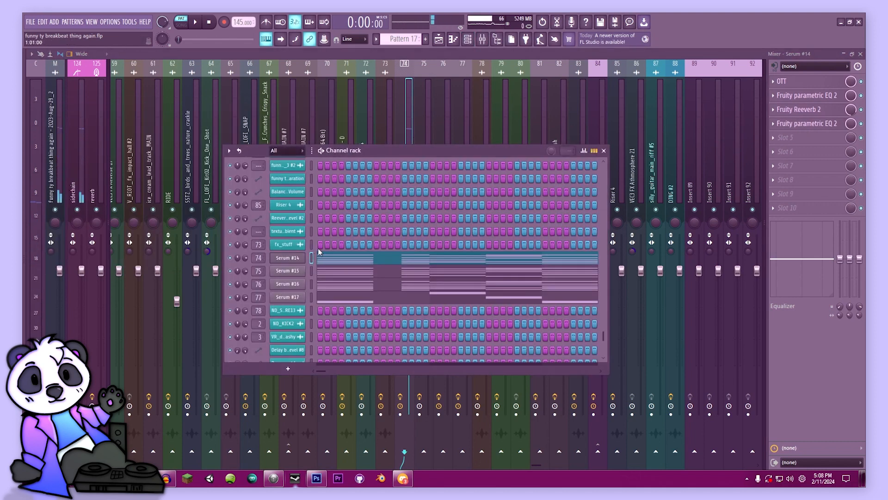
pyautogui.rightClick(231, 257)
pyautogui.click(237, 261)
pyautogui.press('space')
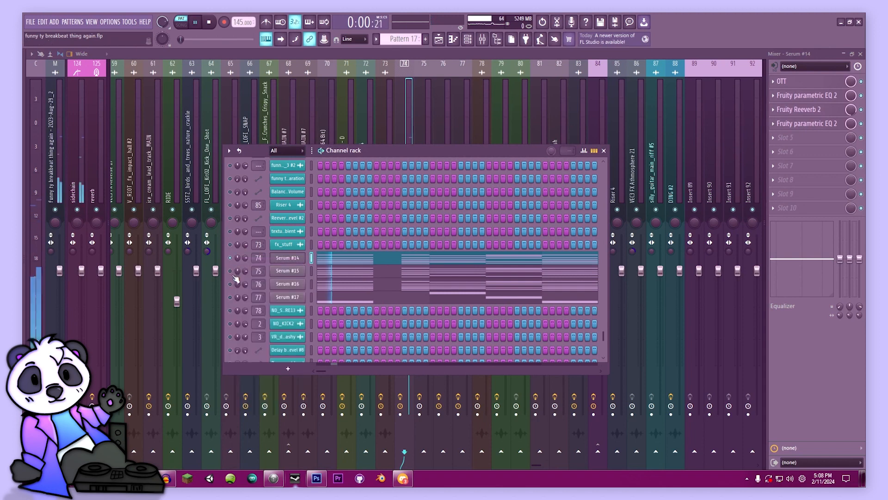
pyautogui.press('space')
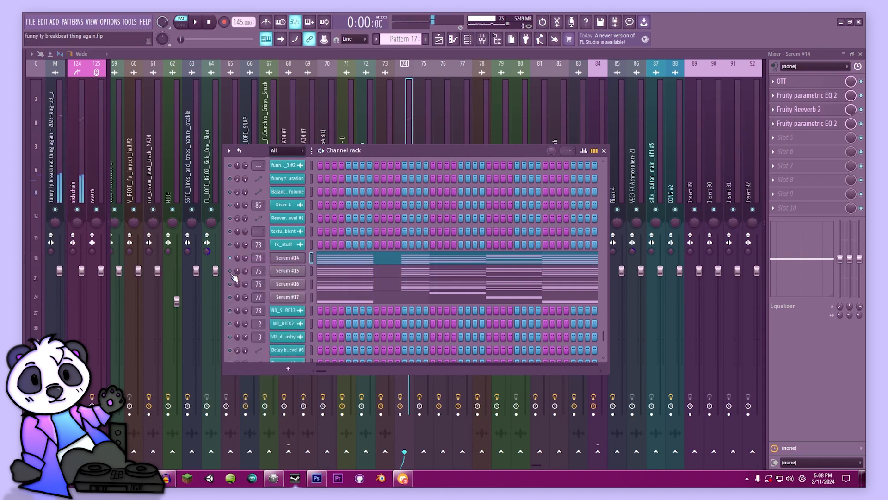
# - Solo Serum #15 in the channel rack and audition its part of Pattern 17
pyautogui.rightClick(231, 278)
pyautogui.click(236, 279)
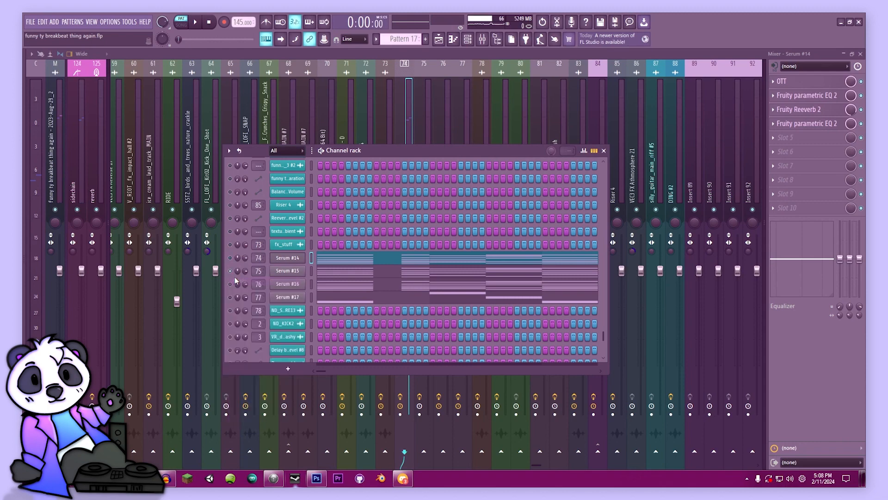
pyautogui.press('space')
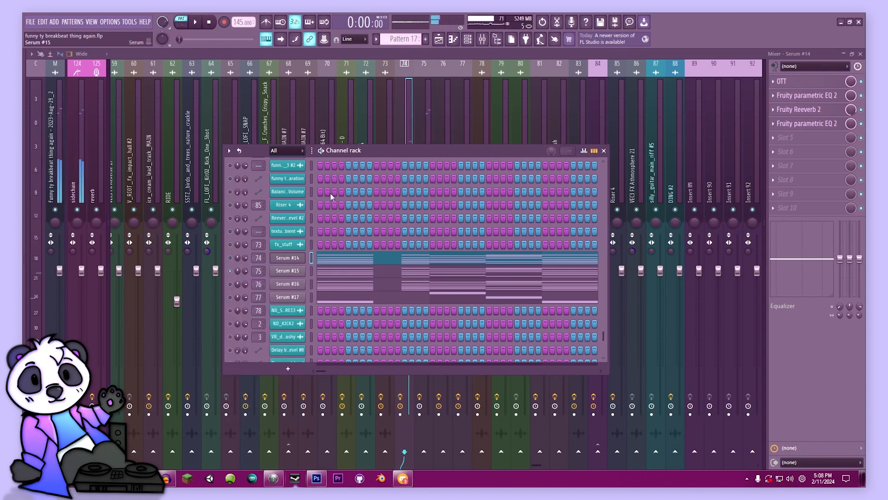
# - Open the Serum #15 instrument and view its global, oscillator and modulation matrix pages
pyautogui.click(287, 271)
pyautogui.moveTo(305, 130); pyautogui.dragTo(360, 121)
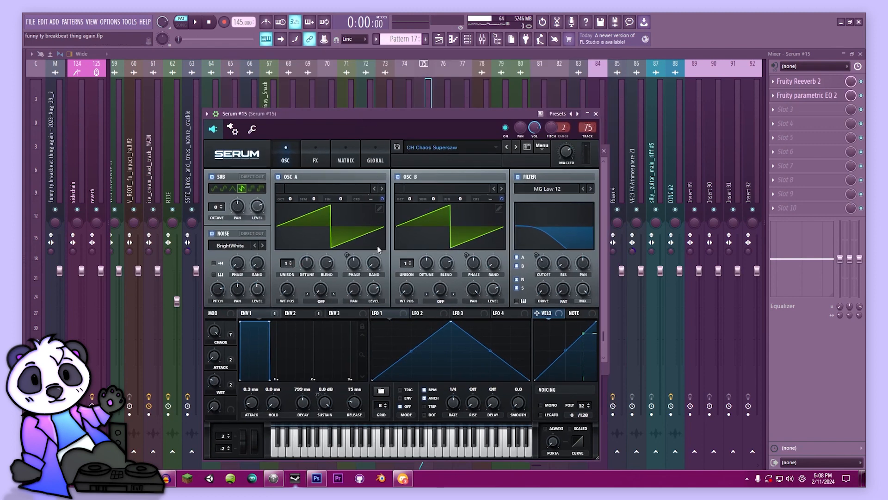
pyautogui.click(374, 153)
pyautogui.moveTo(334, 115); pyautogui.dragTo(383, 98)
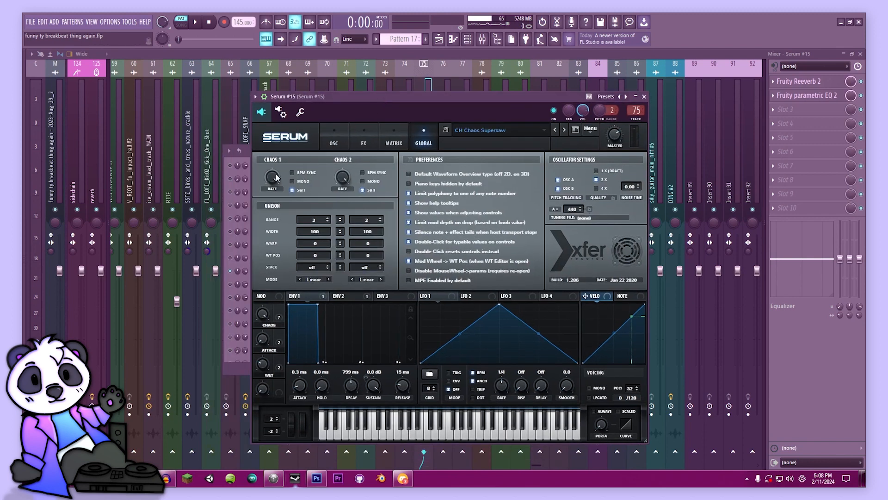
pyautogui.click(336, 142)
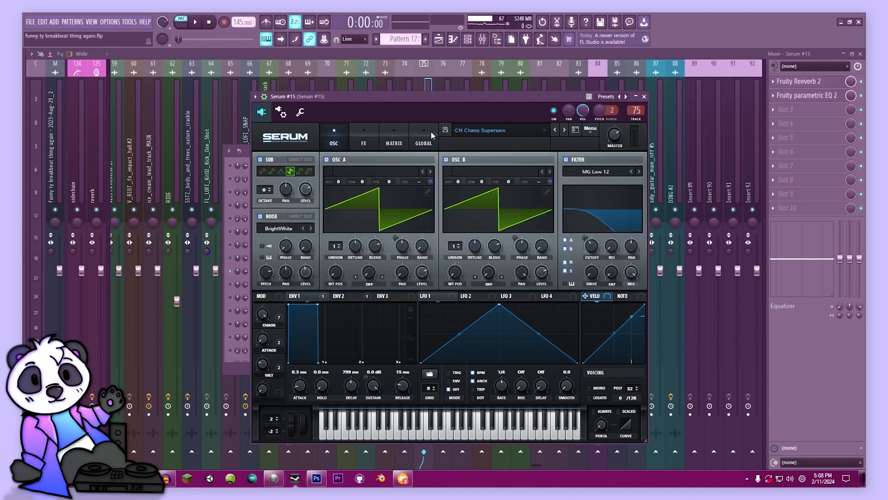
pyautogui.click(399, 145)
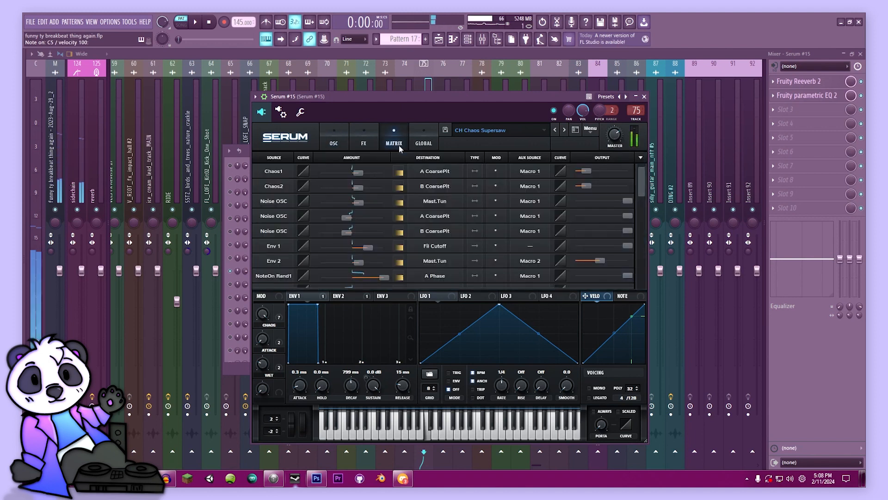
pyautogui.scroll(-3, 387, 240)
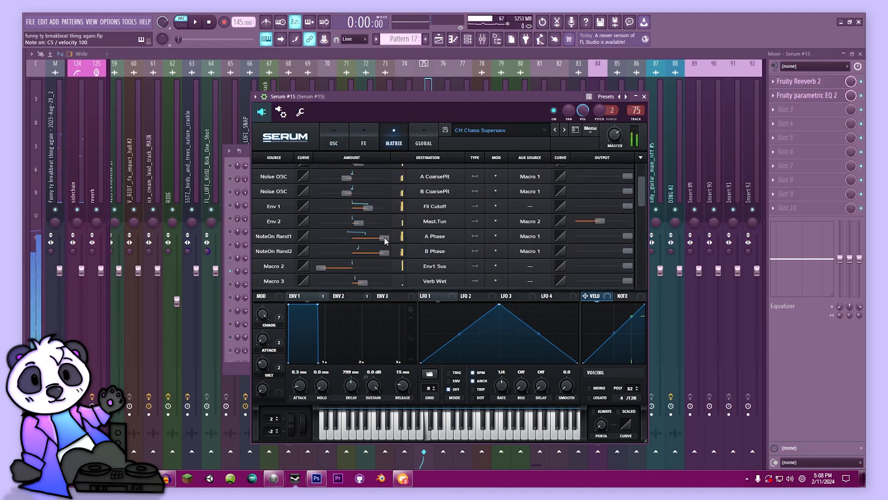
pyautogui.click(336, 145)
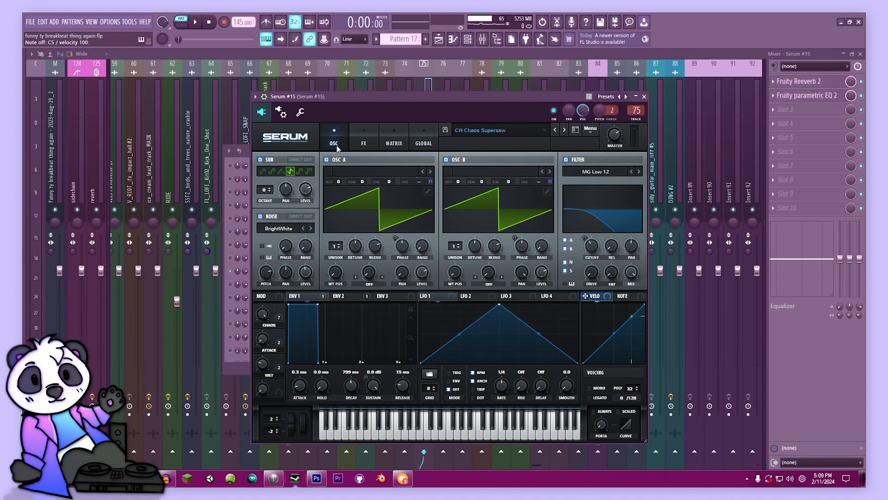
# - Play a few test notes on Serum #15's CH Chaos Supersaw preset and close the instrument
pyautogui.press('z')
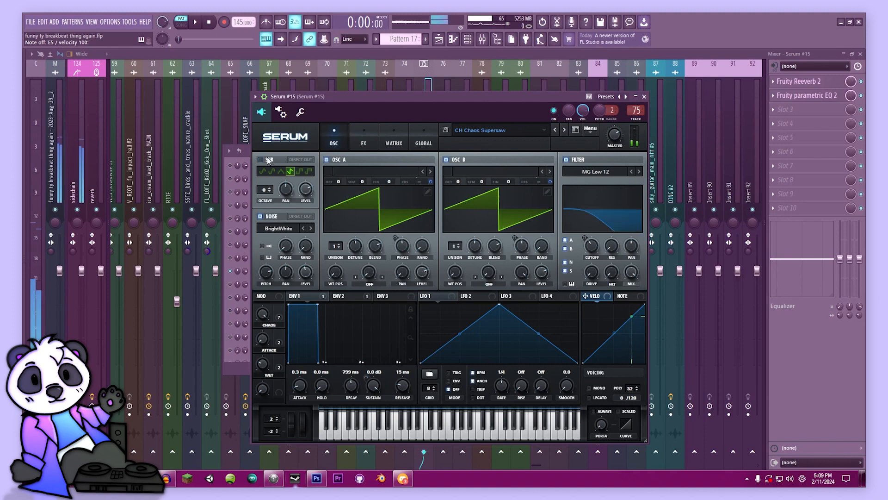
pyautogui.press('x')
pyautogui.press('c')
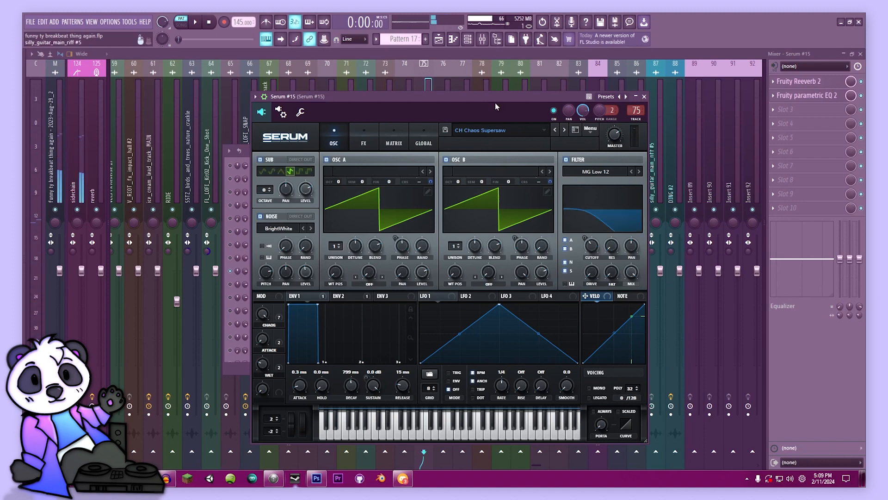
pyautogui.moveTo(458, 103); pyautogui.dragTo(484, 91)
pyautogui.click(676, 89)
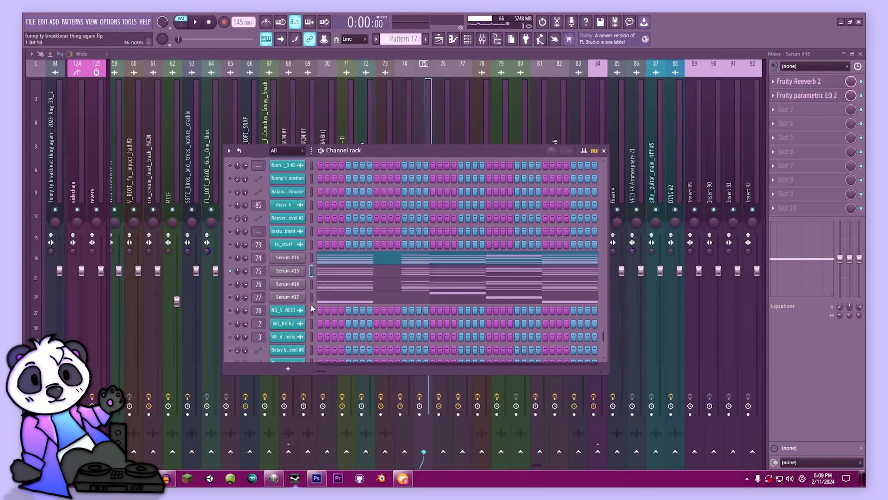
# - Solo Serum #16, audition it and show its mixer track's effect slots
pyautogui.rightClick(231, 286)
pyautogui.click(242, 293)
pyautogui.press('space')
pyautogui.click(436, 124)
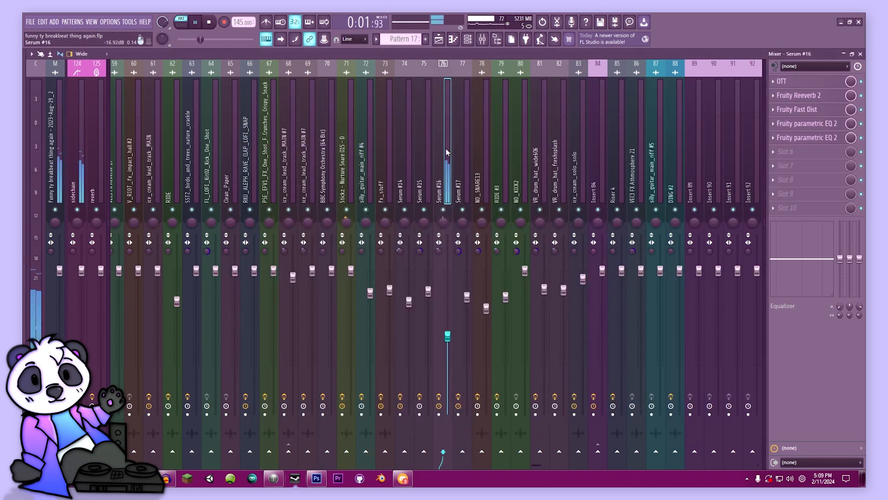
pyautogui.press('space')
# - Open the Serum #16 instrument, view its two oscillators during playback and close it
pyautogui.press('F6')
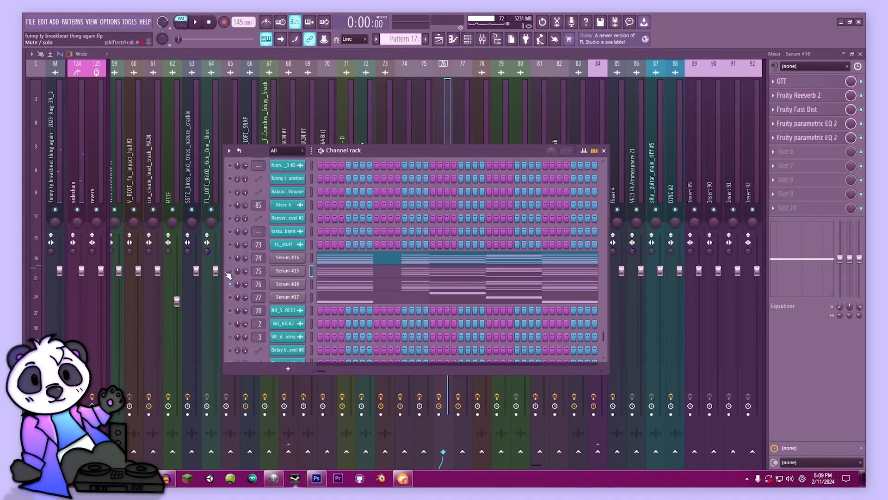
pyautogui.click(291, 287)
pyautogui.moveTo(270, 163); pyautogui.dragTo(394, 100)
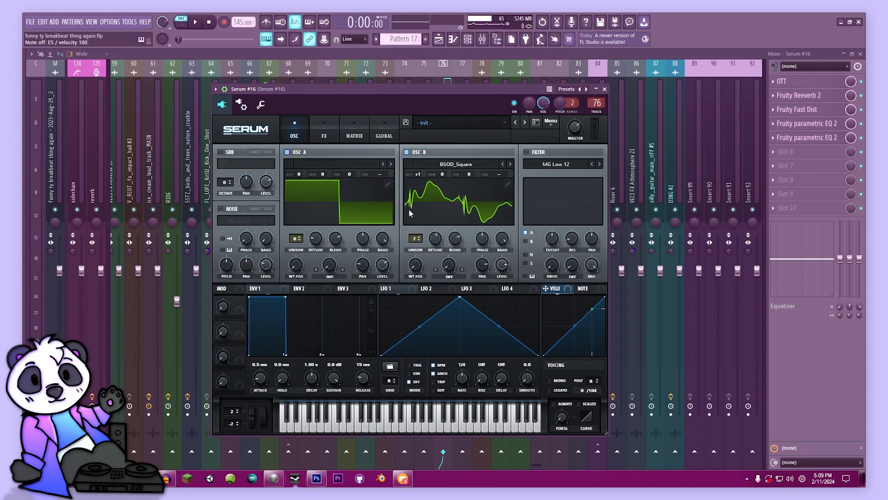
pyautogui.press('space')
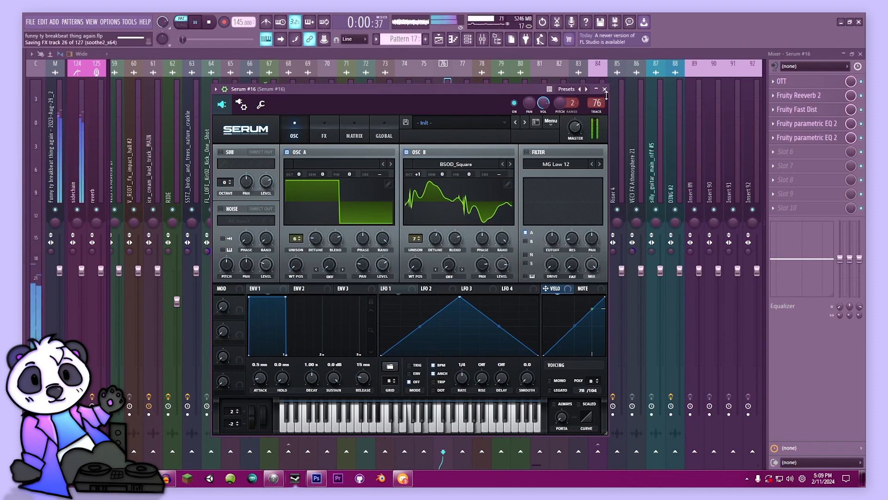
pyautogui.click(605, 89)
# - Audition the Serum #17 channel on its own and show its mixer track's effect slots
pyautogui.press('space')
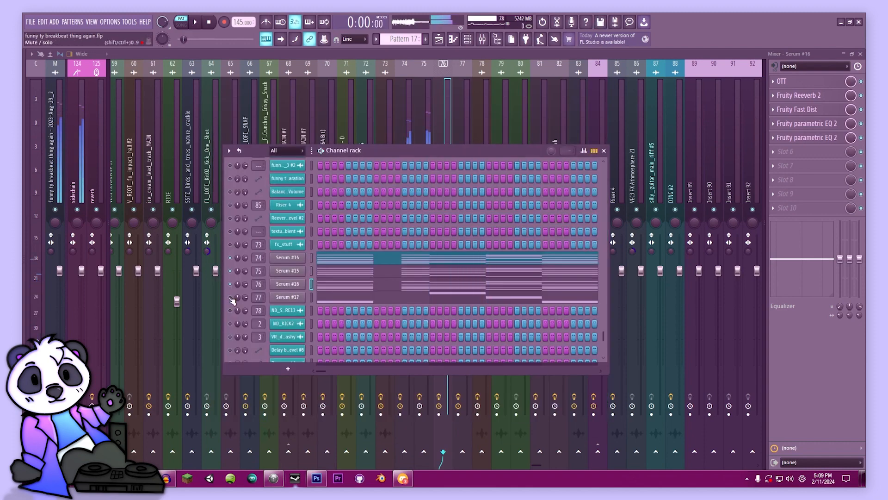
pyautogui.press('space')
pyautogui.click(466, 125)
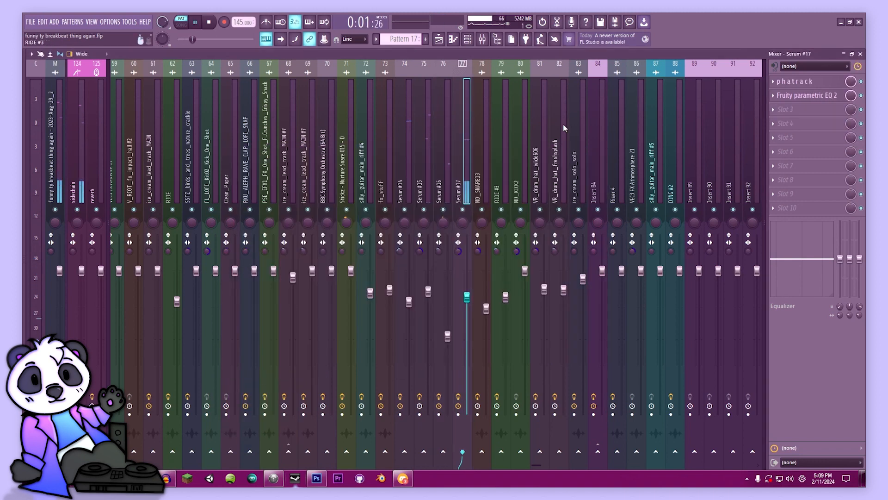
# - Open Serum #17's Fruity parametric EQ 2, shift its high-pass band slightly lower in frequency and stop playback
pyautogui.click(807, 95)
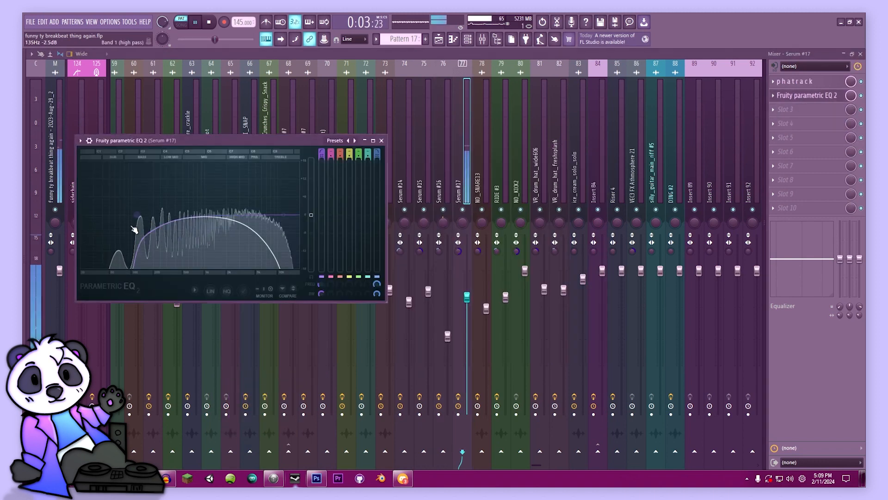
pyautogui.moveTo(136, 216)
pyautogui.mouseDown()
pyautogui.moveTo(102, 215)
pyautogui.moveTo(130, 215)
pyautogui.mouseUp()
pyautogui.press('space')
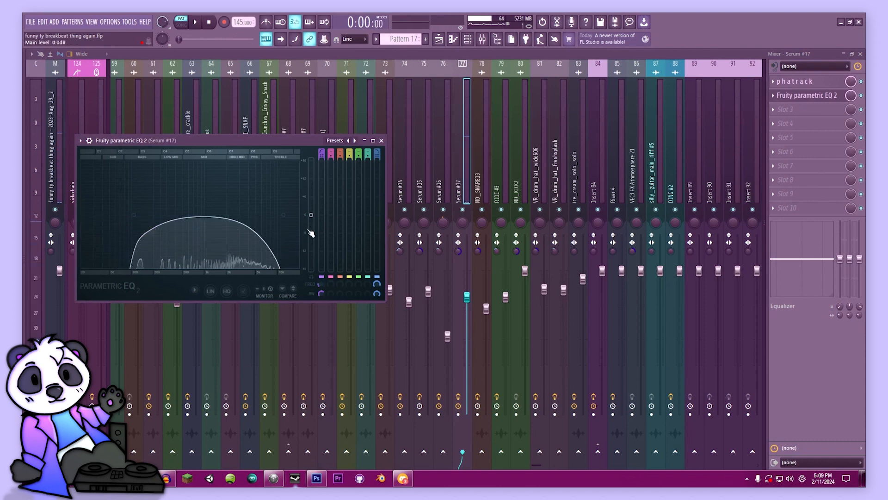
# - Clear the solo in the channel rack so that all channels are active
pyautogui.click(468, 39)
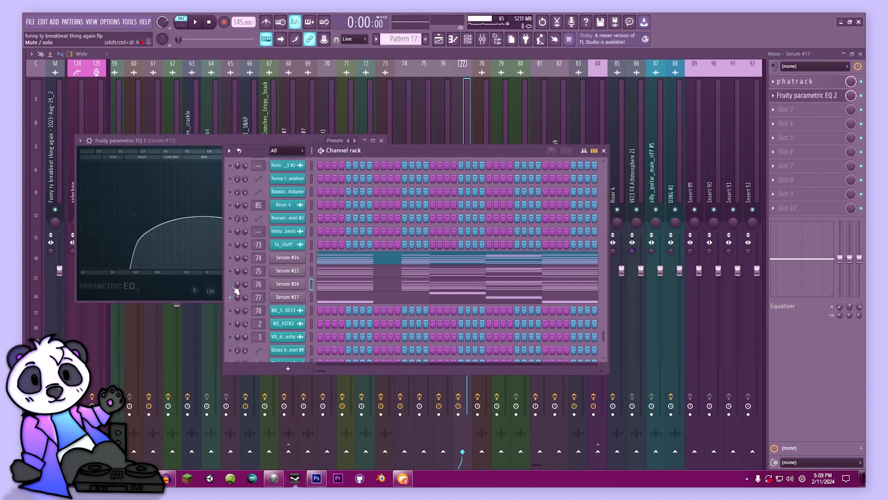
pyautogui.rightClick(229, 259)
pyautogui.click(233, 264)
pyautogui.rightClick(232, 258)
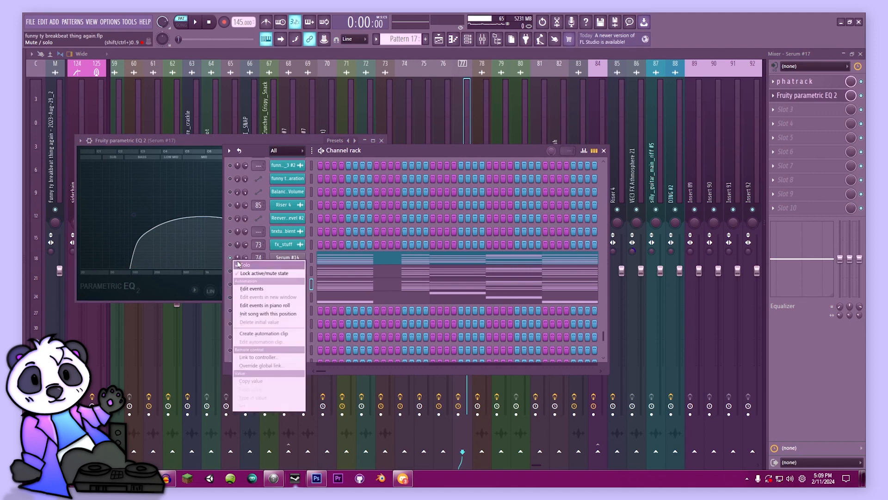
pyautogui.click(237, 265)
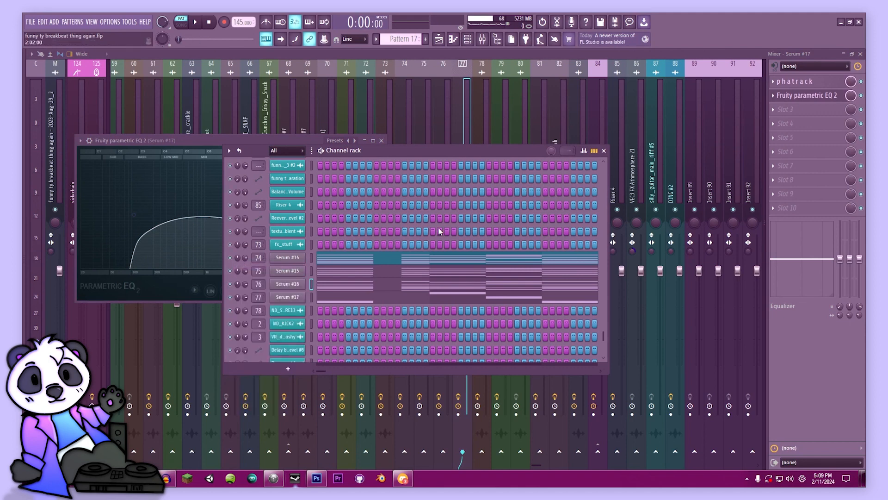
# - Play Pattern 17 with all Serum layers, comparing it with the Serum #17 mixer track muted and unmuted
pyautogui.click(468, 131)
pyautogui.press('space')
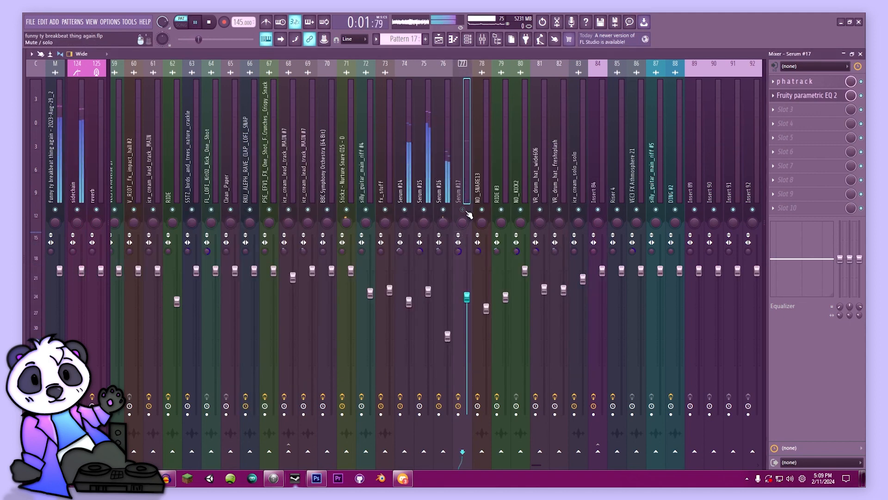
pyautogui.press('space')
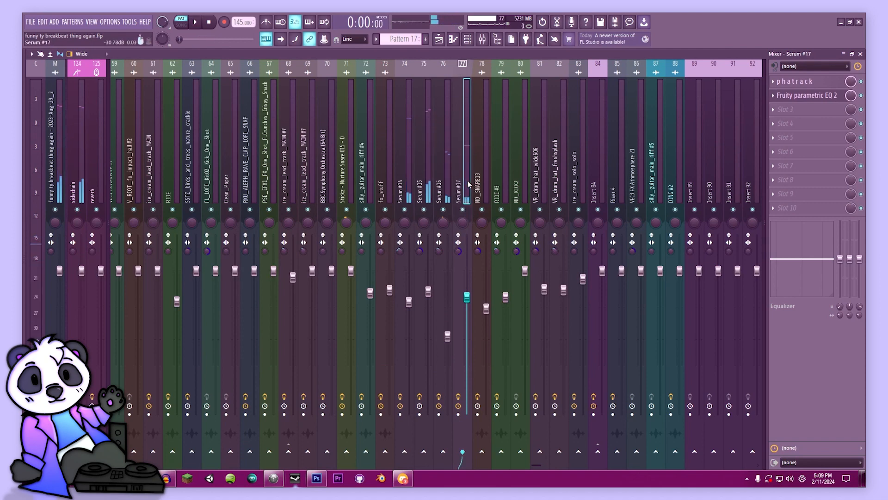
# - Solo Track 31 in the playlist and audition its Pattern 16 clips from bar 87
pyautogui.click(442, 40)
pyautogui.scroll(-4, 362, 256)
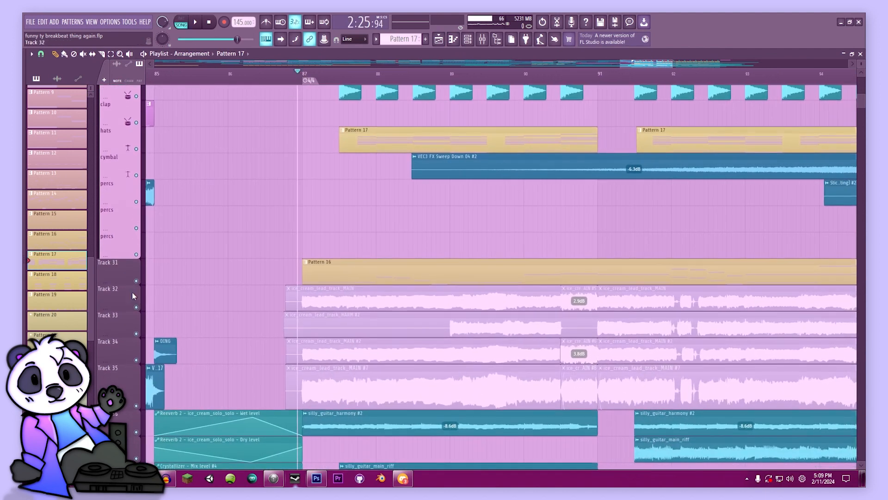
pyautogui.rightClick(136, 281)
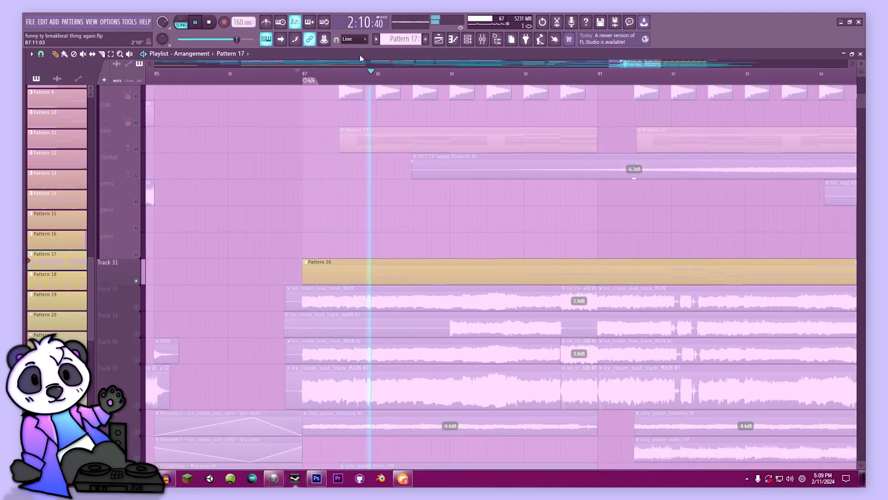
pyautogui.moveTo(663, 65); pyautogui.dragTo(734, 76)
pyautogui.moveTo(273, 261); pyautogui.dragTo(287, 457)
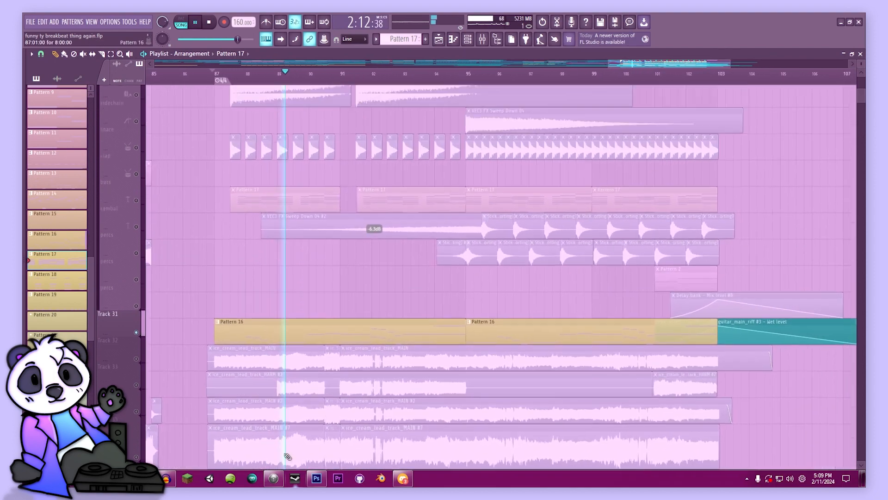
pyautogui.moveTo(331, 199); pyautogui.dragTo(343, 373)
# - Unsolo Track 31 and play the section after bar 87, reviewing the effects, drum, guitar and solo tracks
pyautogui.moveTo(208, 161); pyautogui.dragTo(245, 276)
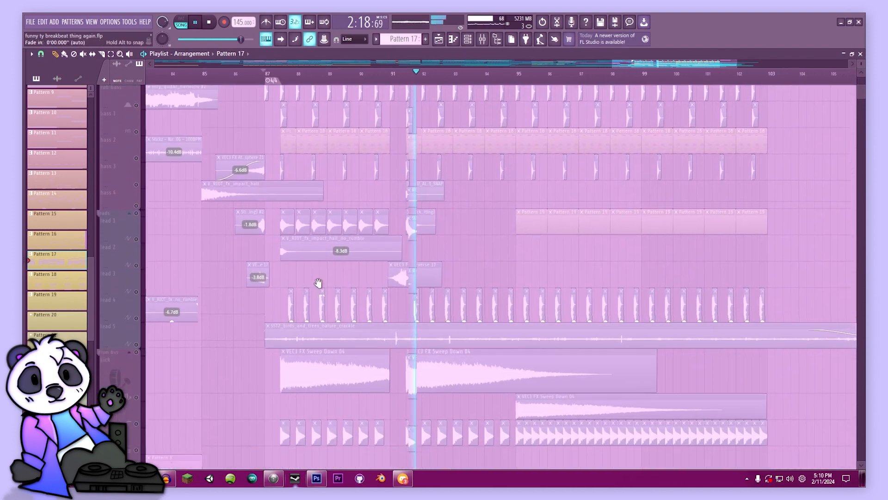
pyautogui.moveTo(318, 283); pyautogui.dragTo(313, 227)
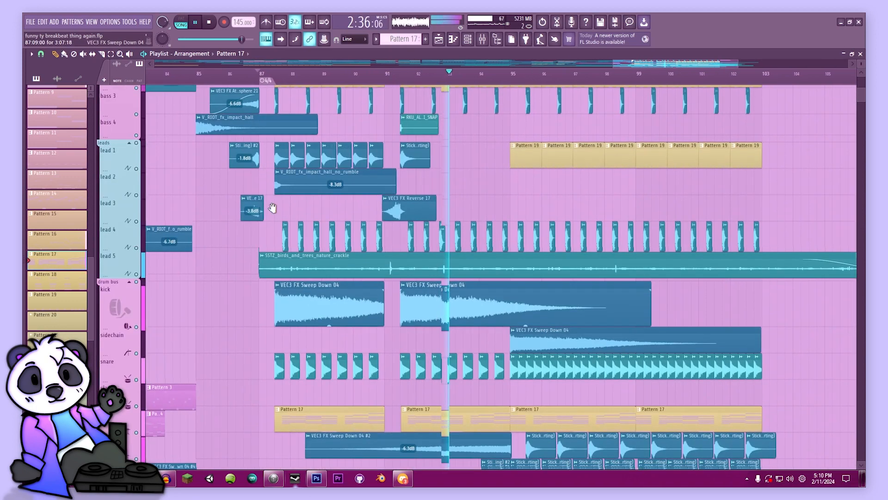
pyautogui.moveTo(486, 462); pyautogui.dragTo(425, 218)
pyautogui.moveTo(446, 353); pyautogui.dragTo(438, 224)
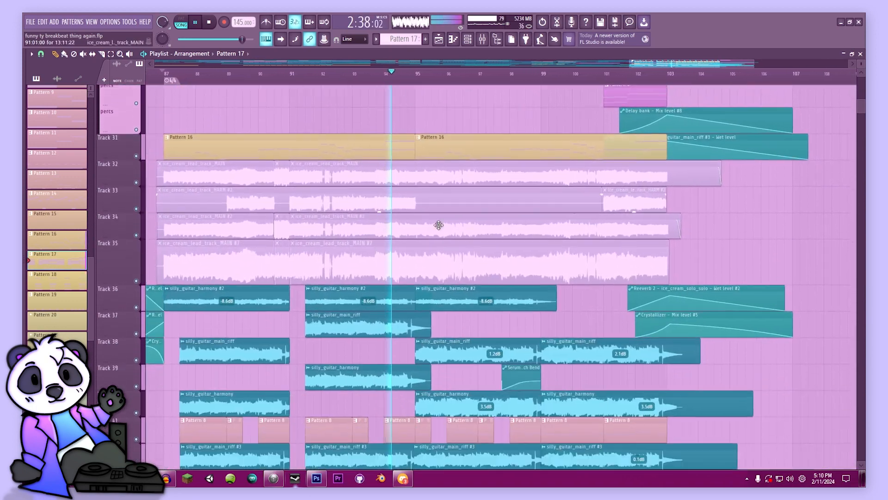
pyautogui.moveTo(438, 370); pyautogui.dragTo(428, 201)
pyautogui.press('space')
pyautogui.moveTo(202, 240); pyautogui.dragTo(355, 203)
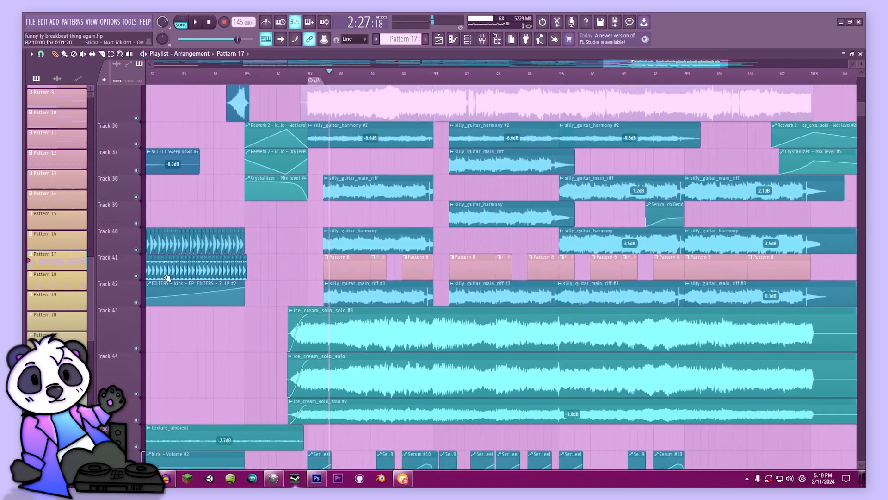
# - Play the section after bar 87 and review the guitar, solo, automation and sweep tracks down to Track 55
pyautogui.rightClick(136, 272)
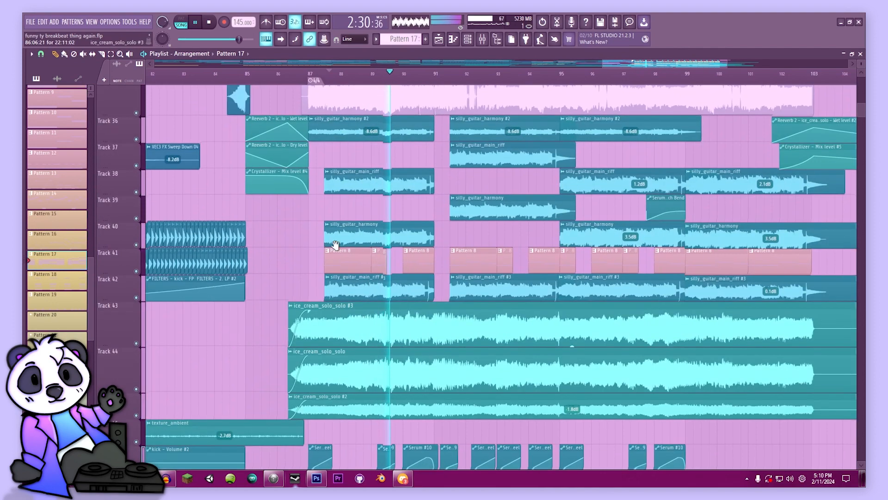
pyautogui.moveTo(337, 277); pyautogui.dragTo(367, 70)
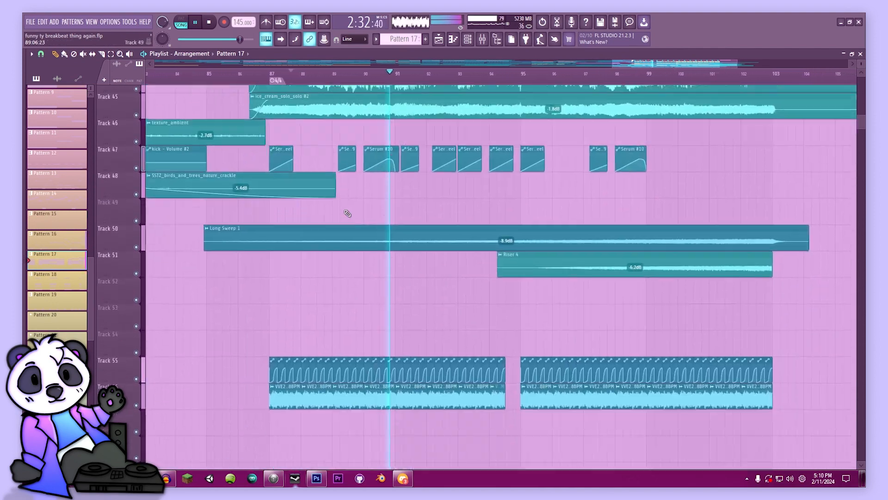
pyautogui.moveTo(384, 403); pyautogui.dragTo(375, 456)
pyautogui.moveTo(446, 246); pyautogui.dragTo(458, 396)
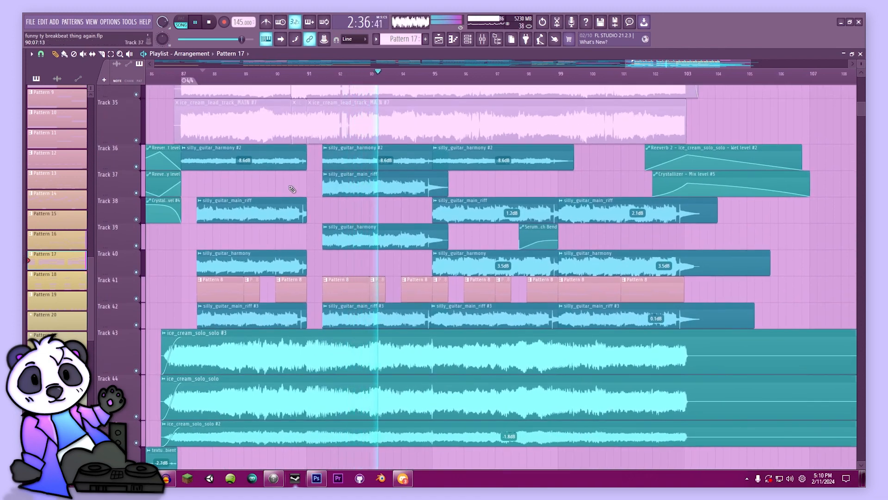
# - Solo Track 36's guitar harmony briefly, unsolo it and restart playback around bar 85
pyautogui.rightClick(139, 168)
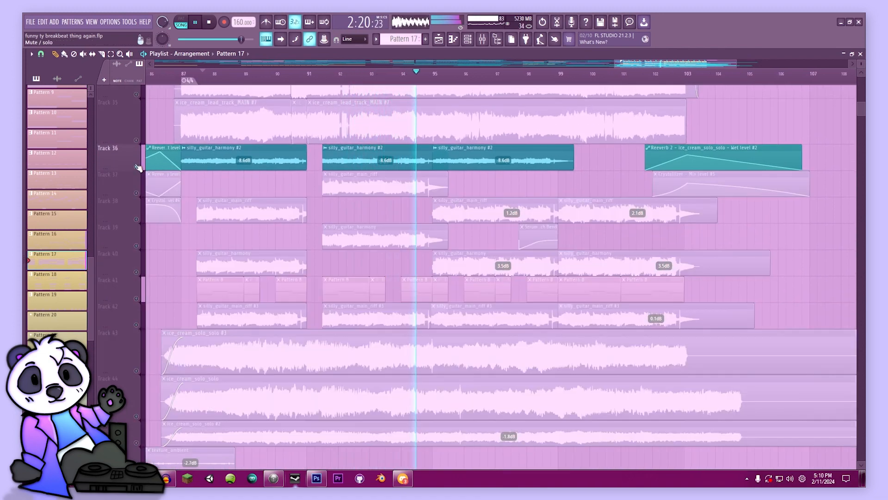
pyautogui.rightClick(139, 167)
pyautogui.moveTo(253, 256); pyautogui.dragTo(295, 215)
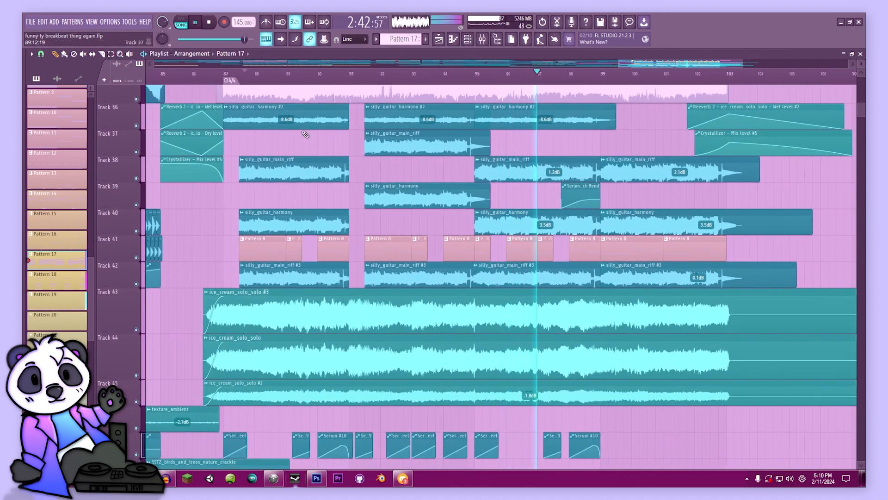
pyautogui.moveTo(215, 73); pyautogui.dragTo(152, 72)
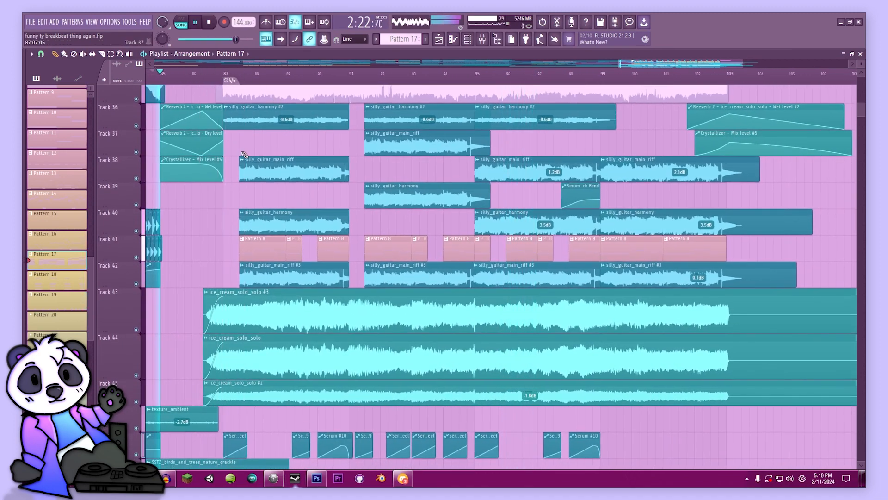
pyautogui.moveTo(245, 154); pyautogui.dragTo(280, 157)
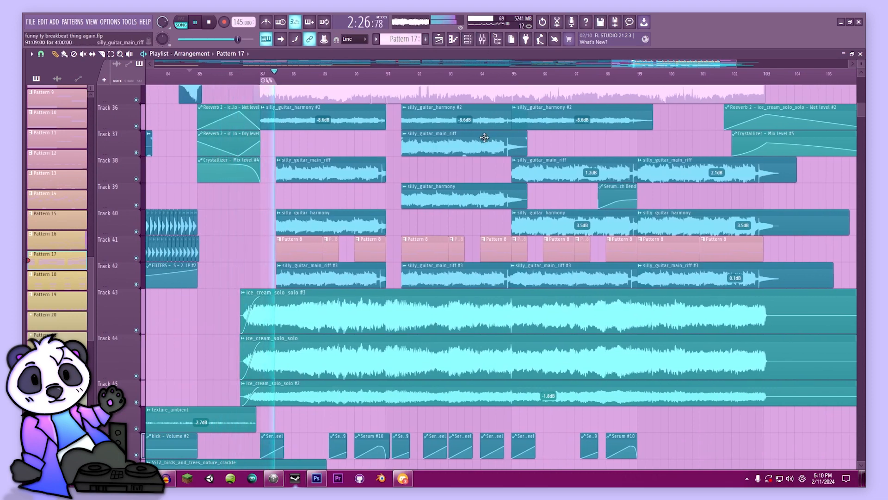
# - Keep the arrangement playing past bar 87 and examine the guitar clips and the tracks above them up to Track 31
pyautogui.moveTo(470, 245); pyautogui.dragTo(483, 102)
pyautogui.moveTo(464, 216); pyautogui.dragTo(376, 321)
pyautogui.moveTo(480, 275); pyautogui.dragTo(514, 211)
pyautogui.moveTo(620, 64); pyautogui.dragTo(562, 64)
pyautogui.moveTo(584, 223); pyautogui.dragTo(531, 330)
pyautogui.moveTo(561, 248); pyautogui.dragTo(518, 324)
pyautogui.moveTo(565, 276); pyautogui.dragTo(537, 321)
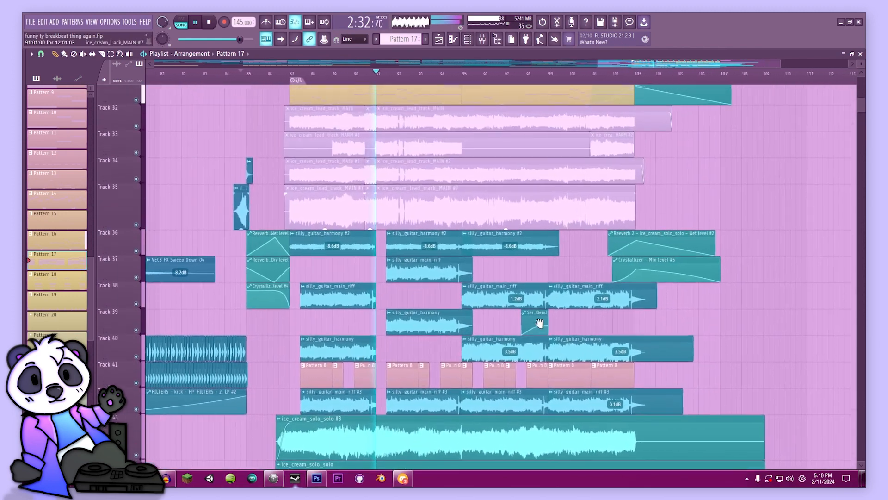
pyautogui.moveTo(567, 232); pyautogui.dragTo(538, 340)
pyautogui.moveTo(560, 267); pyautogui.dragTo(524, 251)
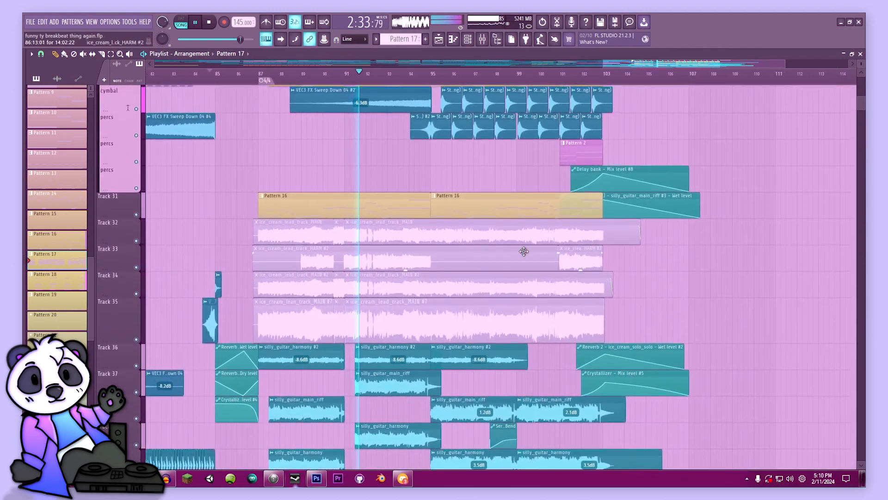
# - Open Pattern 16's BBC Symphony Orchestra notes in the piano roll, play them and return to the playlist
pyautogui.doubleClick(398, 215)
pyautogui.press('space')
pyautogui.moveTo(395, 75); pyautogui.dragTo(161, 78)
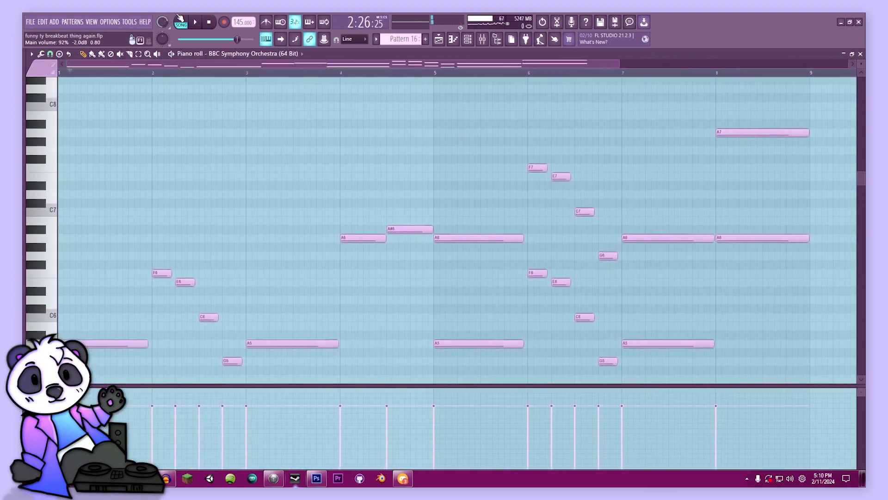
pyautogui.press('space')
pyautogui.scroll(-4, 161, 134)
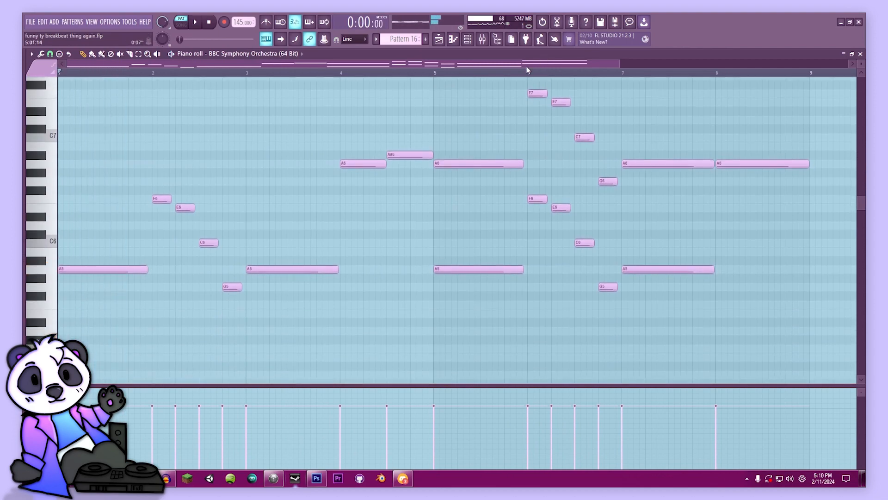
pyautogui.click(439, 39)
# - Play Pattern 19's VR_drum_hat_wide606 notes in the piano roll and return to the chord and bass tracks in the playlist
pyautogui.scroll(2, 317, 317)
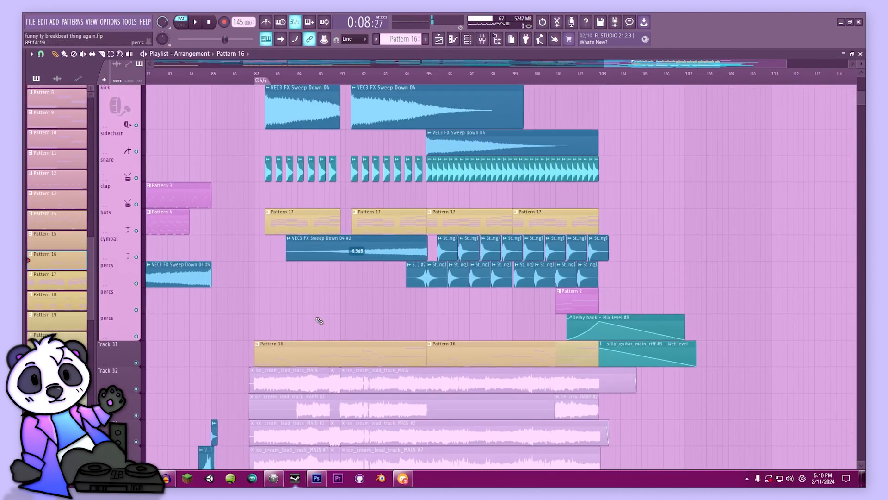
pyautogui.scroll(9, 237, 223)
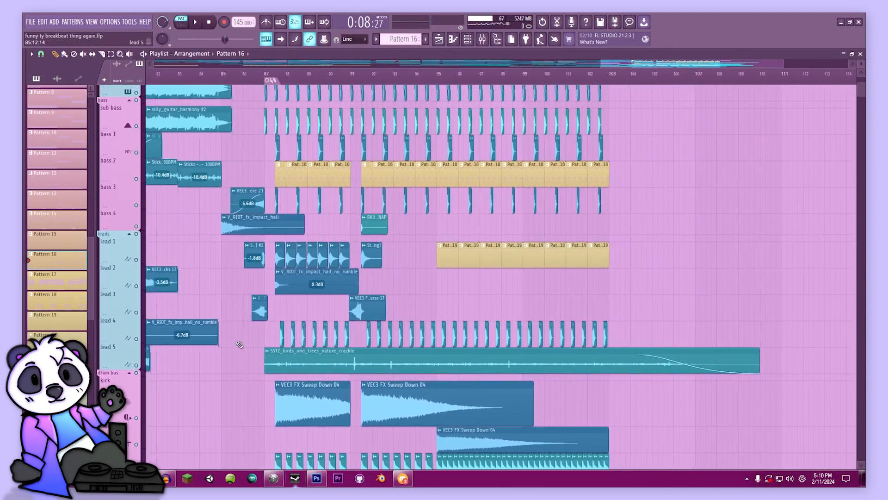
pyautogui.doubleClick(449, 279)
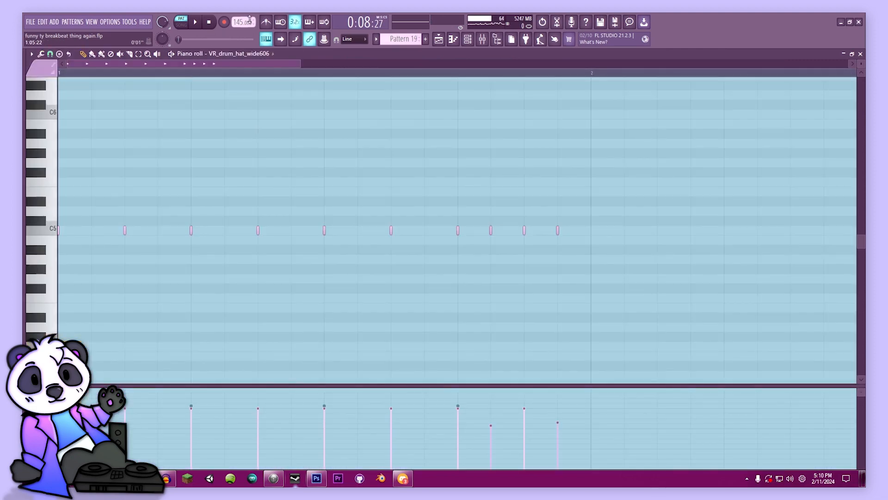
pyautogui.click(439, 40)
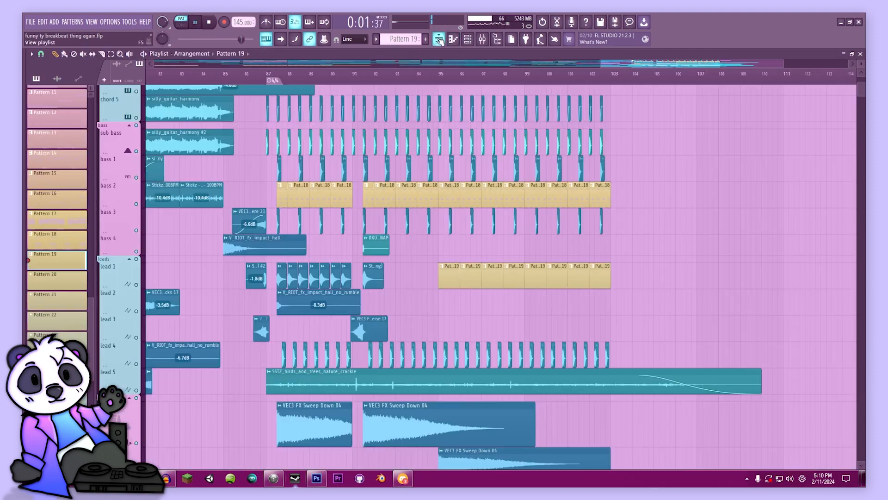
pyautogui.scroll(6, 421, 158)
pyautogui.press('space')
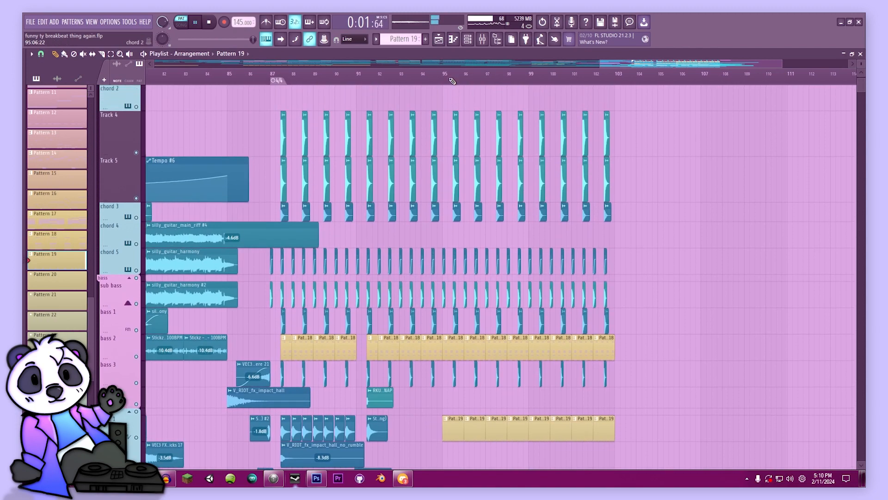
# - Switch playback to song mode and play the arrangement from bar 95
pyautogui.press('l')
pyautogui.press('space')
pyautogui.scroll(-12, 444, 199)
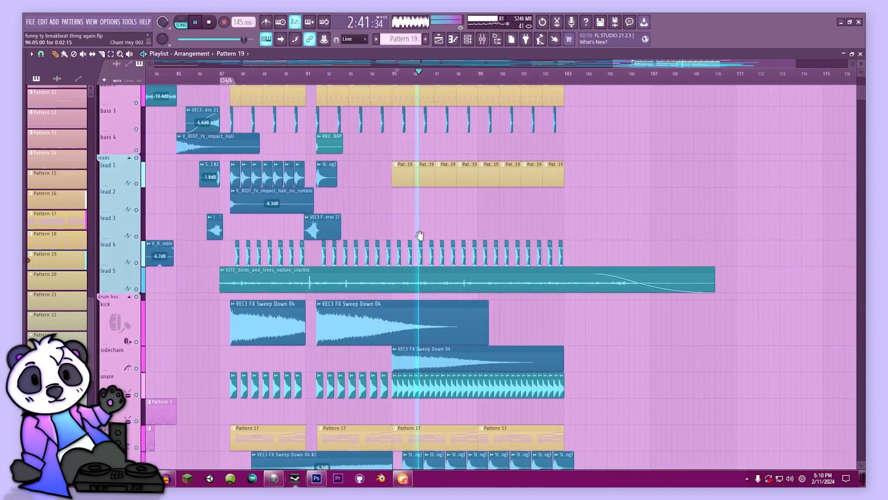
pyautogui.press('space')
# - Solo the lead 5 track to audition its nature crackle clip, unsolo it and stop playback
pyautogui.rightClick(137, 212)
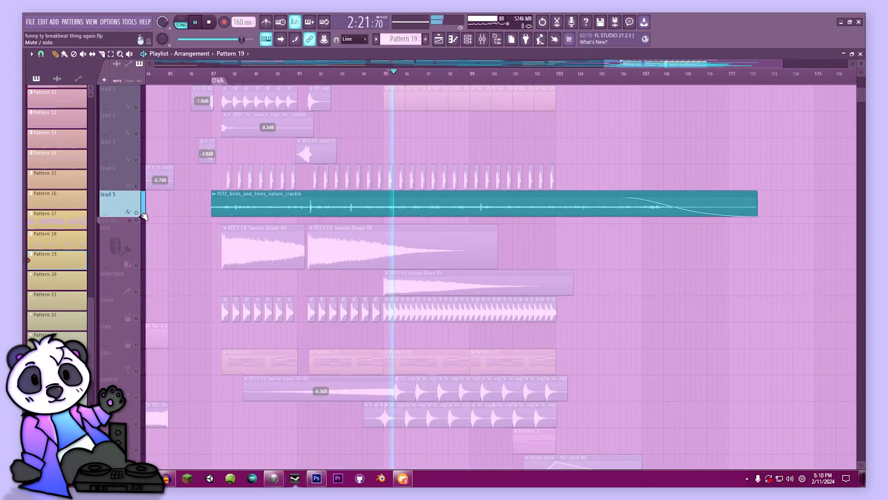
pyautogui.rightClick(143, 215)
pyautogui.press('space')
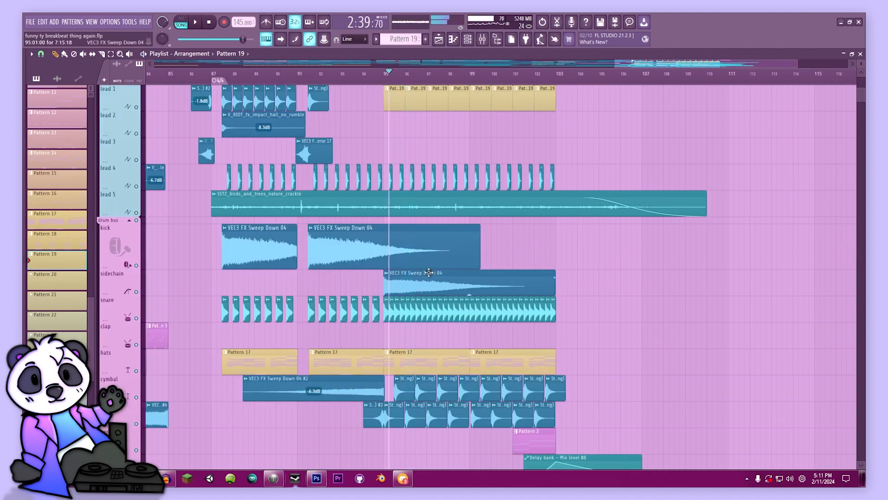
# - Play the arrangement from bar 95 while reviewing the drum bus tracks
pyautogui.press('space')
pyautogui.moveTo(484, 329); pyautogui.dragTo(486, 249)
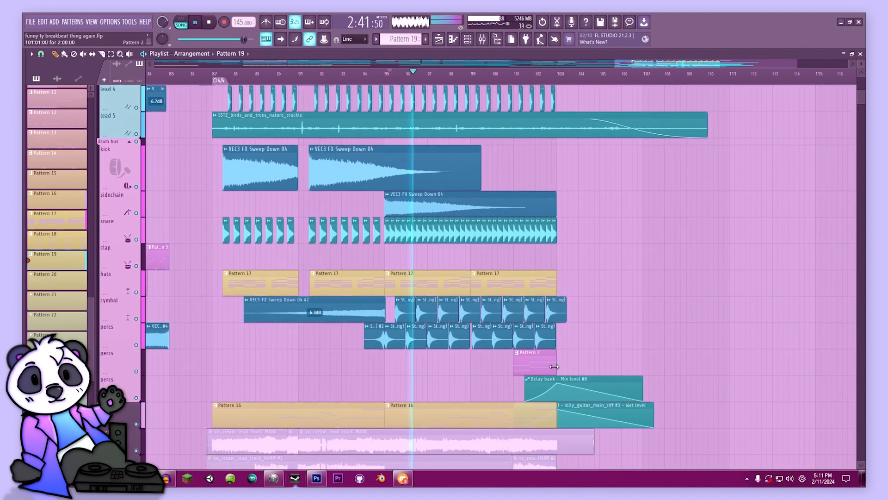
pyautogui.press('space')
# - Set the playhead to bar 101, play Pattern 2's Serum #12 notes in the piano roll and return to the playlist
pyautogui.moveTo(543, 366); pyautogui.dragTo(512, 237)
pyautogui.click(481, 74)
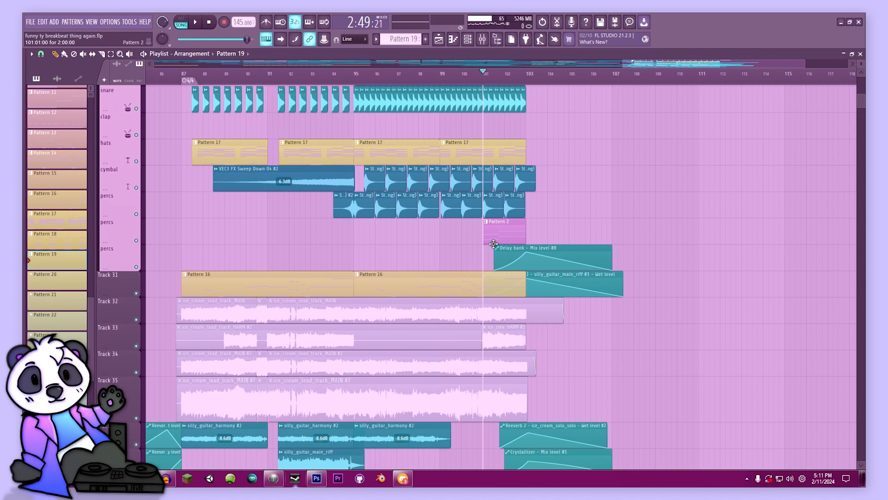
pyautogui.doubleClick(506, 221)
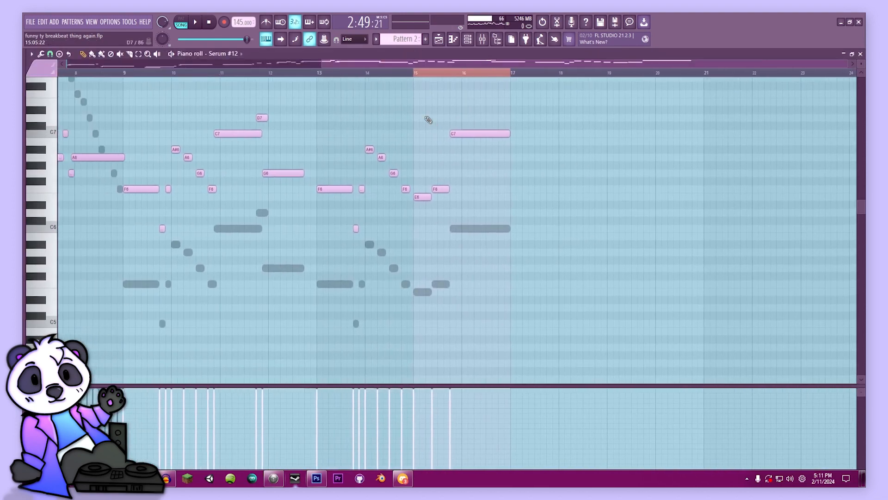
pyautogui.press('space')
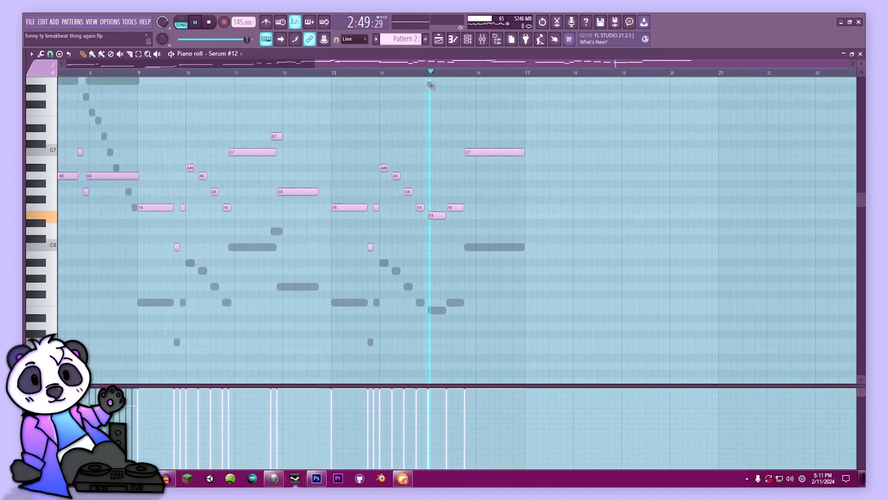
pyautogui.click(439, 39)
pyautogui.press('space')
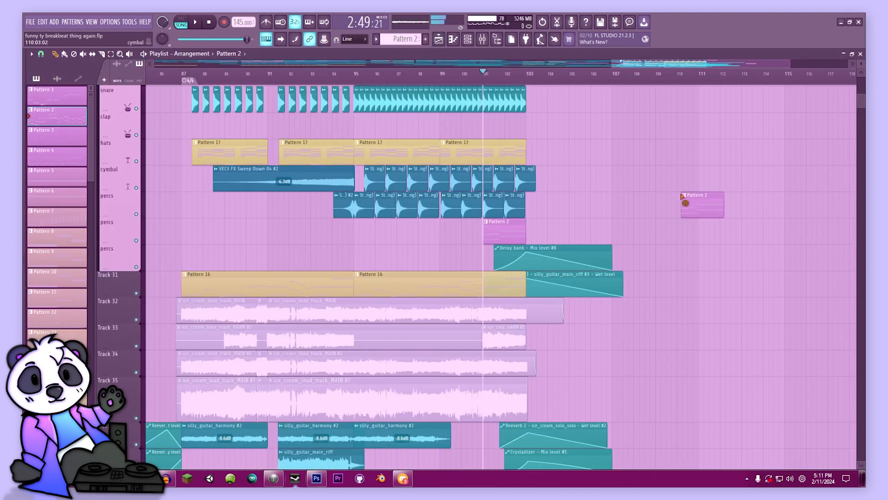
# - Check the Serum channels in the channel rack and return to the Pattern 2 clip in the playlist
pyautogui.moveTo(802, 62); pyautogui.dragTo(792, 64)
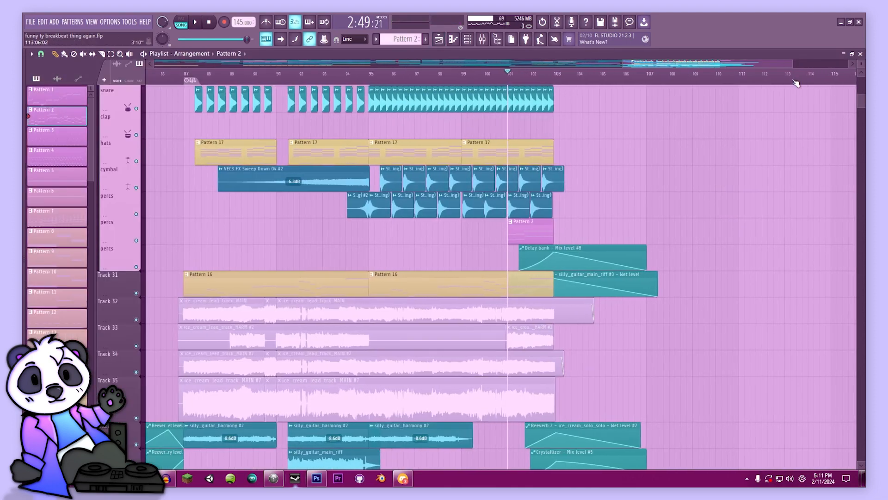
pyautogui.click(468, 39)
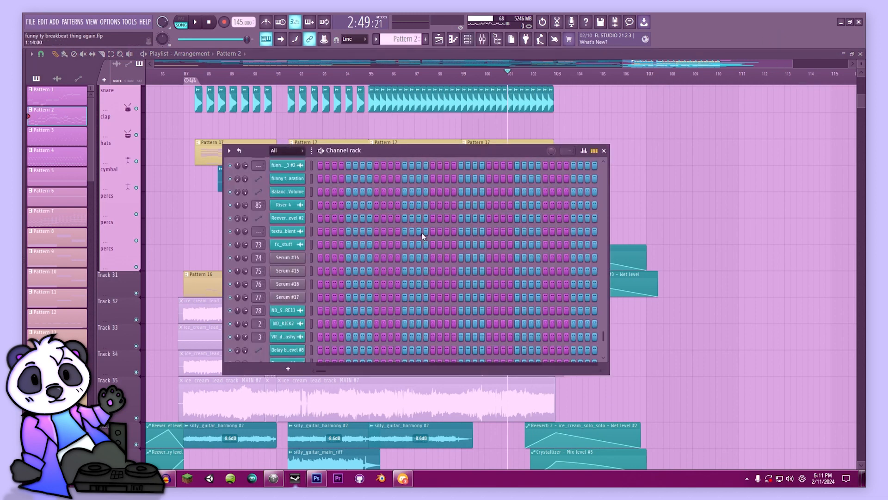
pyautogui.moveTo(637, 298); pyautogui.dragTo(636, 376)
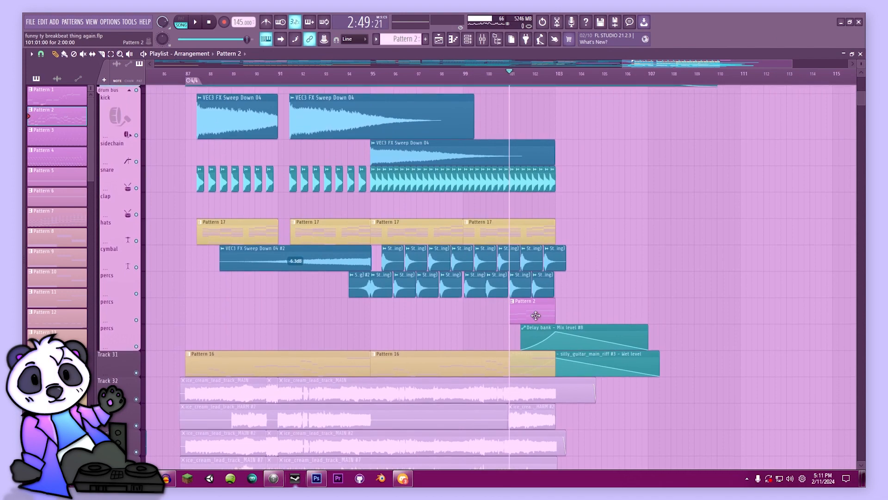
# - Reopen Pattern 2's Serum #12 melody, audition single pitches on the piano roll keyboard and return to the playlist
pyautogui.doubleClick(535, 313)
pyautogui.moveTo(199, 301); pyautogui.dragTo(476, 257)
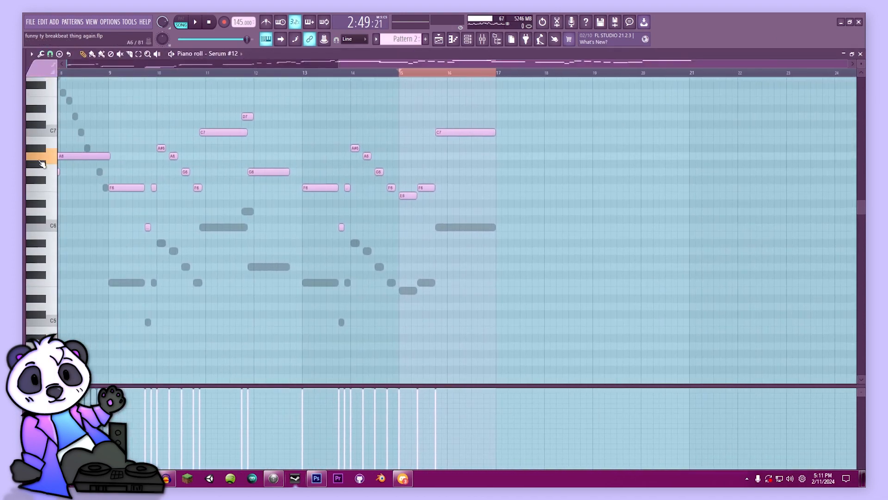
pyautogui.press('space')
pyautogui.click(46, 190)
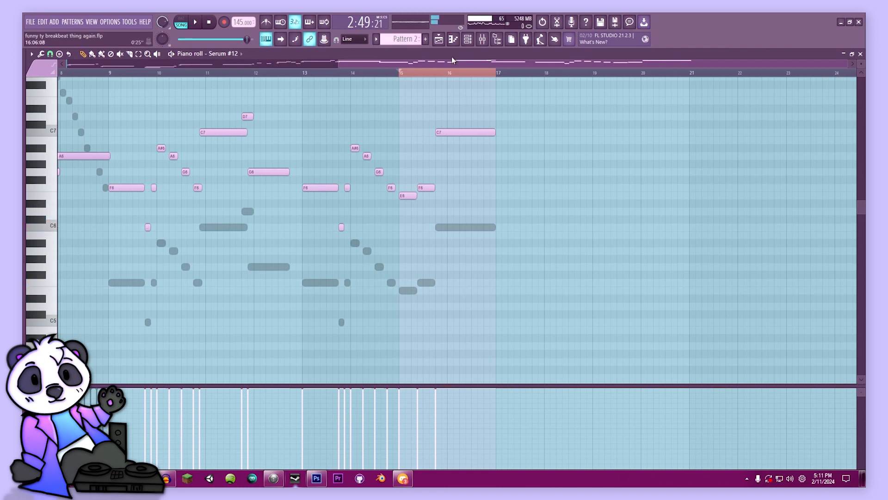
pyautogui.click(439, 40)
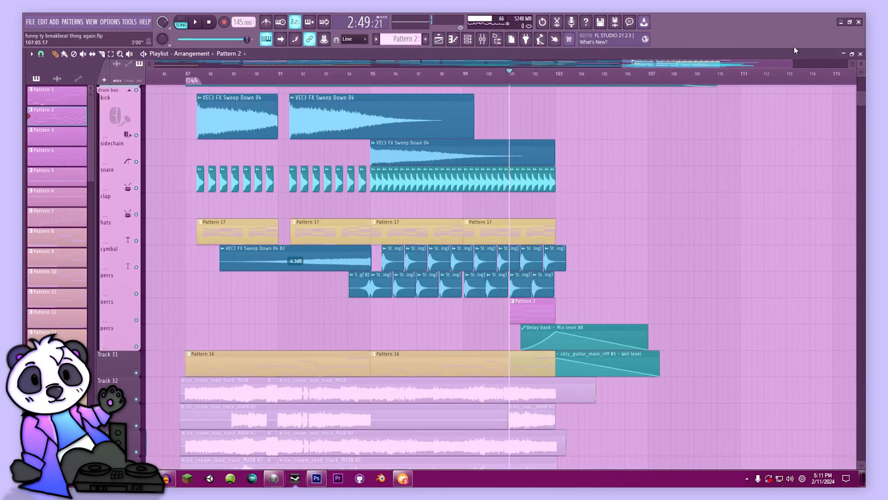
# - Play the arrangement from bar 101 past the end of the section, reviewing the bass, lead and chord tracks
pyautogui.scroll(8, 654, 282)
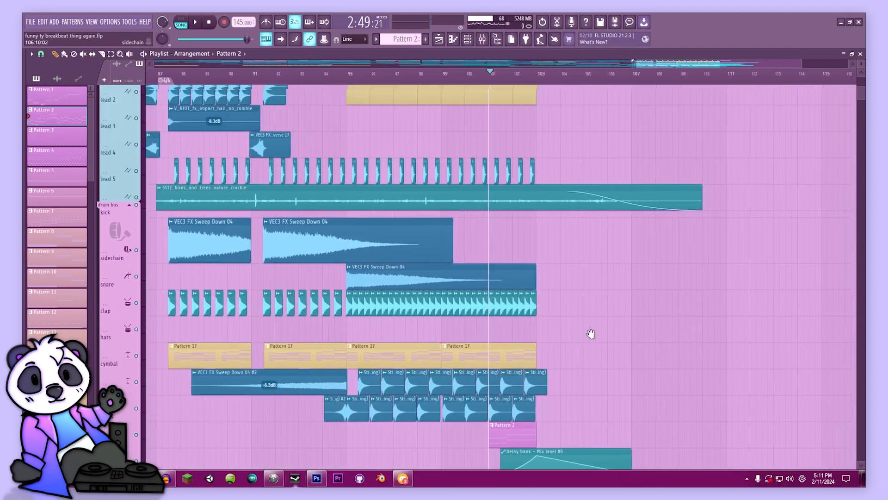
pyautogui.scroll(4, 640, 356)
pyautogui.press('space')
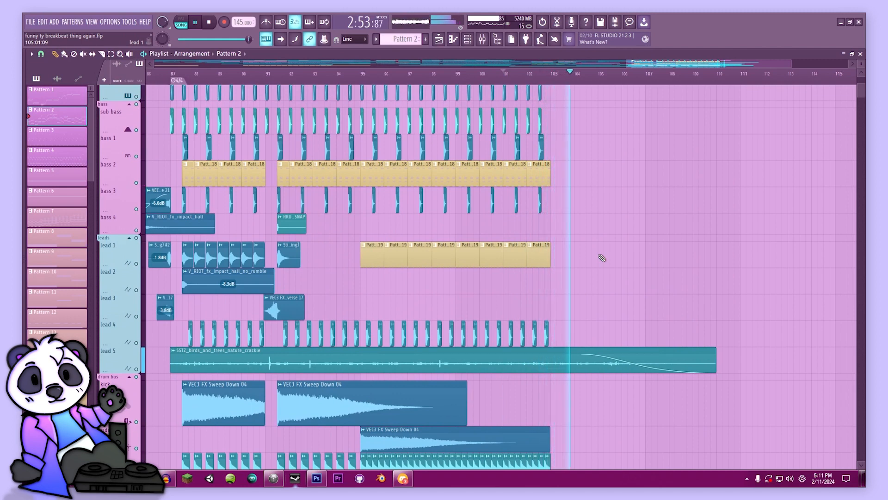
pyautogui.click(668, 215)
pyautogui.rightClick(672, 216)
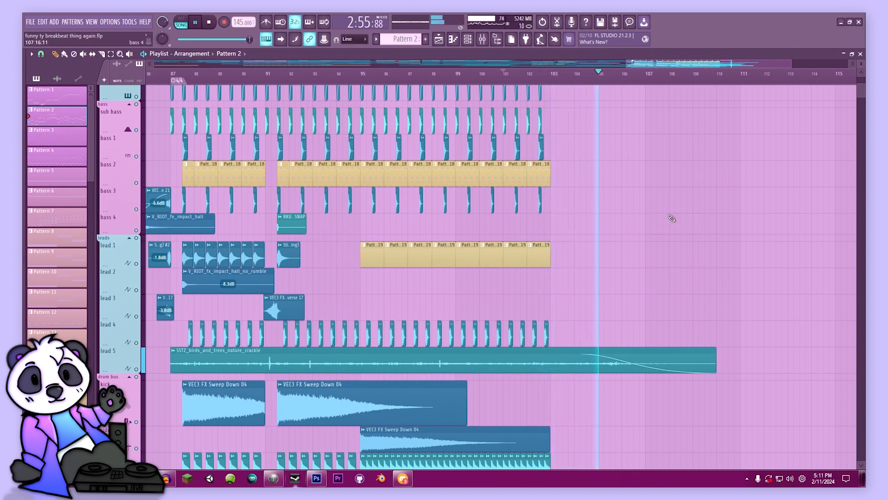
pyautogui.moveTo(602, 199); pyautogui.dragTo(525, 391)
pyautogui.press('space')
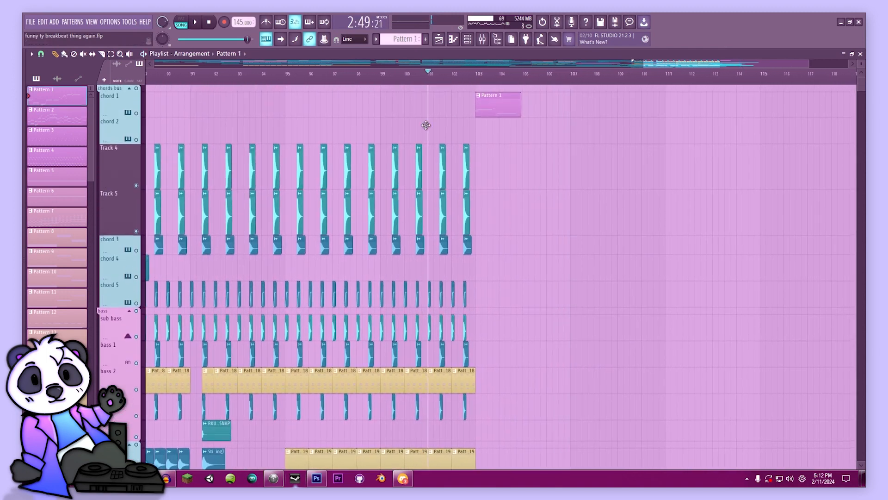
# - Open Pattern 1's Serum melody in the piano roll, move the playback position within its first bar and return to the playlist
pyautogui.press('F7')
pyautogui.moveTo(250, 192); pyautogui.dragTo(329, 169)
pyautogui.click(99, 73)
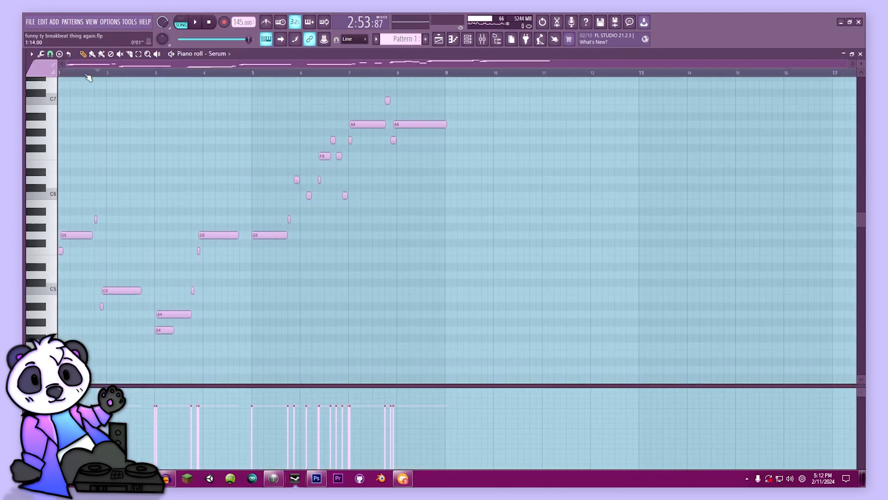
pyautogui.click(438, 39)
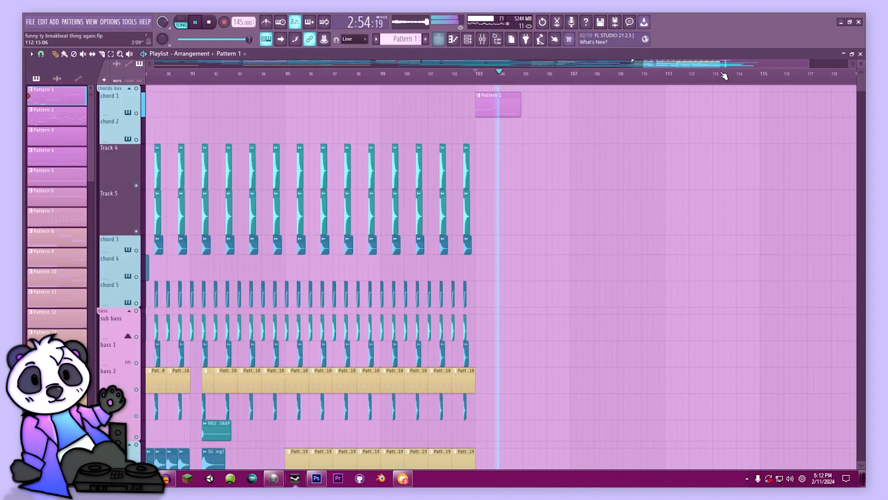
# - Stop the arrangement's playback and save the project
pyautogui.press('space')
pyautogui.scroll(-5, 303, 104)
pyautogui.hotkey('ctrl', 's')
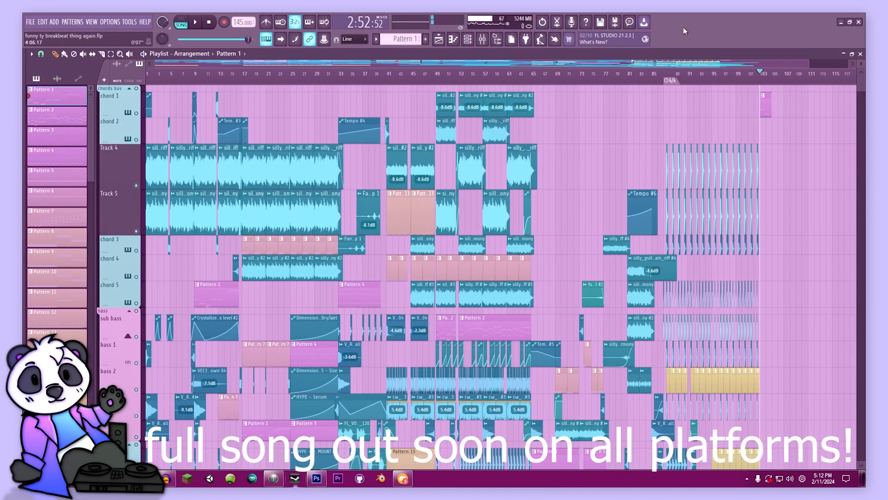
# - Review all playlist tracks from the chords bus down past Track 51 and back, and return the playhead to the song's start
pyautogui.moveTo(861, 64); pyautogui.dragTo(861, 81)
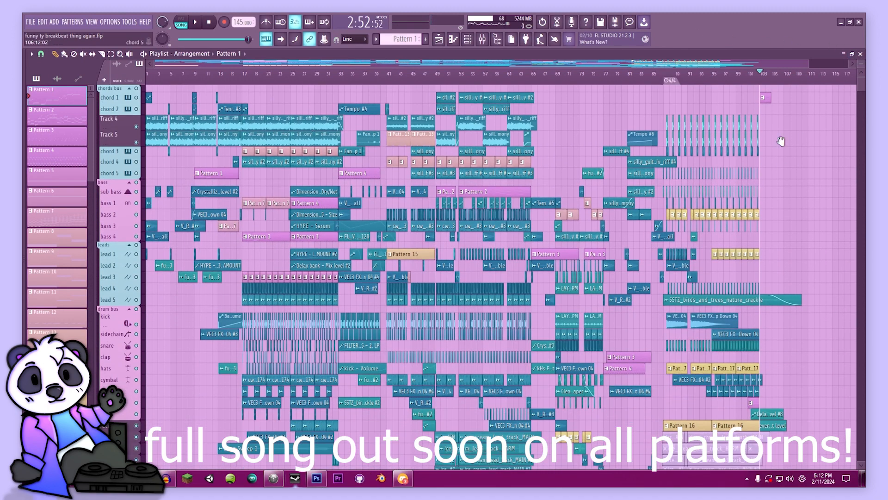
pyautogui.scroll(-4, 782, 144)
pyautogui.scroll(-8, 795, 161)
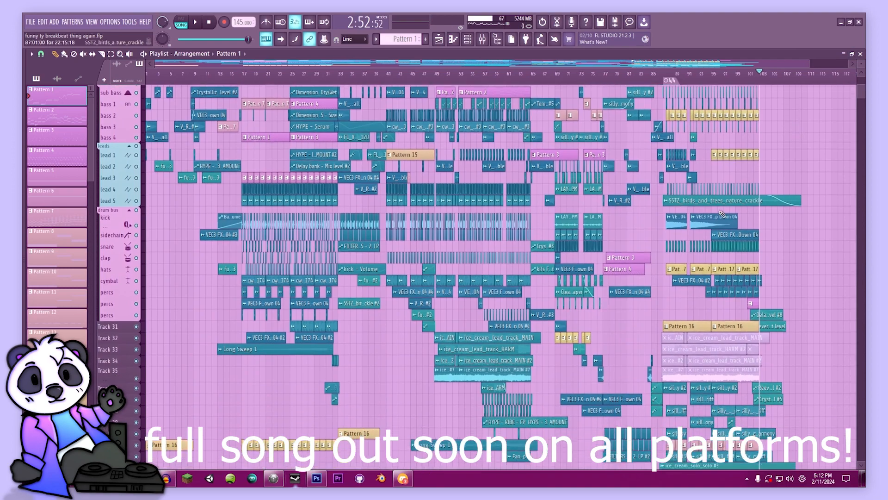
pyautogui.scroll(13, 691, 137)
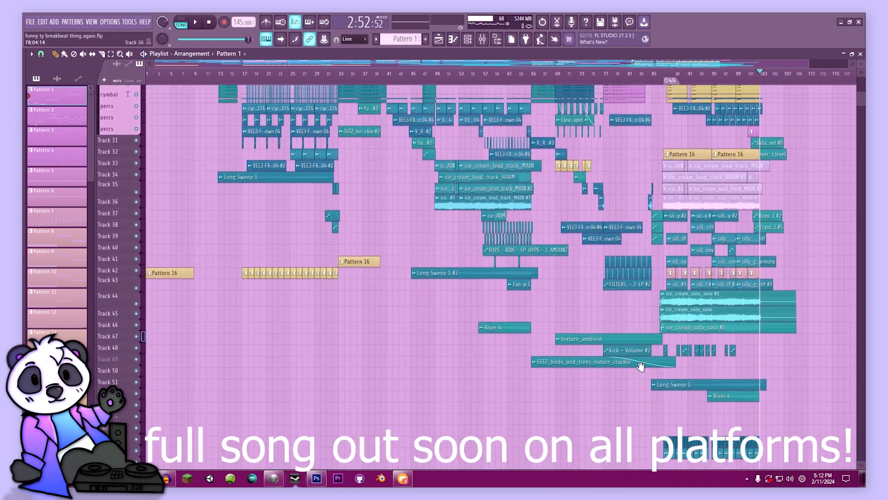
pyautogui.scroll(3, 692, 137)
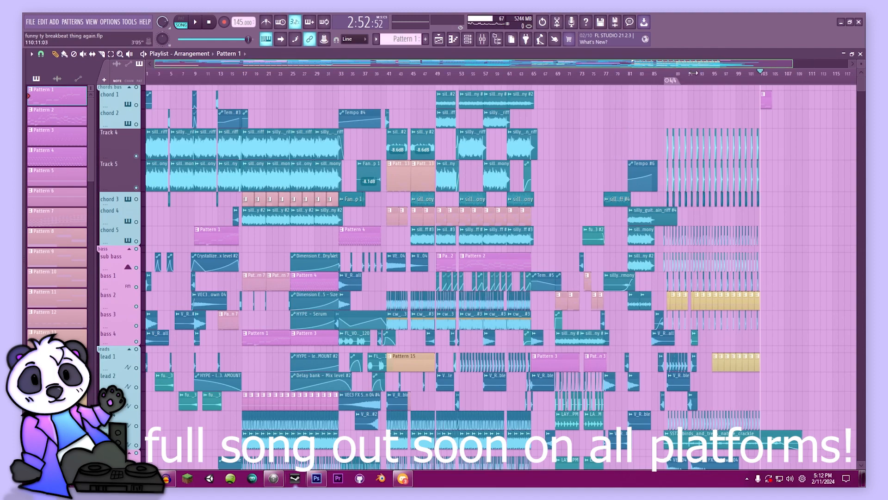
pyautogui.moveTo(809, 67); pyautogui.dragTo(767, 71)
pyautogui.press('Home')
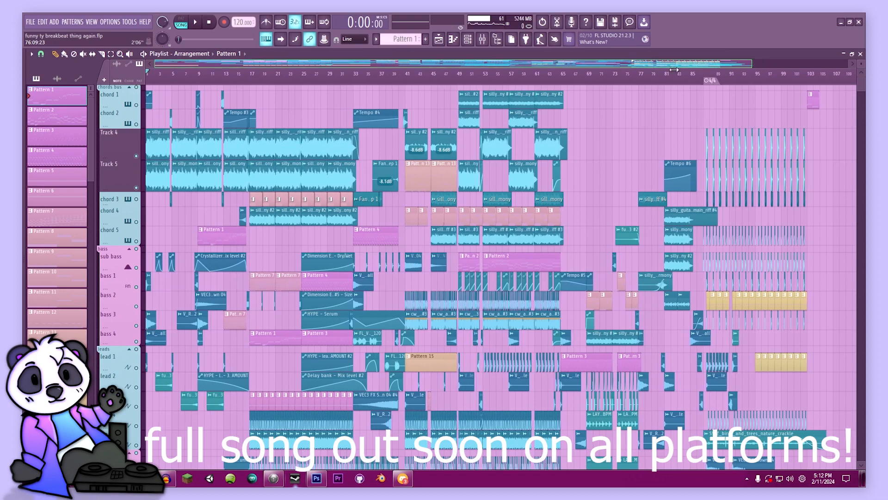
pyautogui.moveTo(674, 70); pyautogui.dragTo(756, 107)
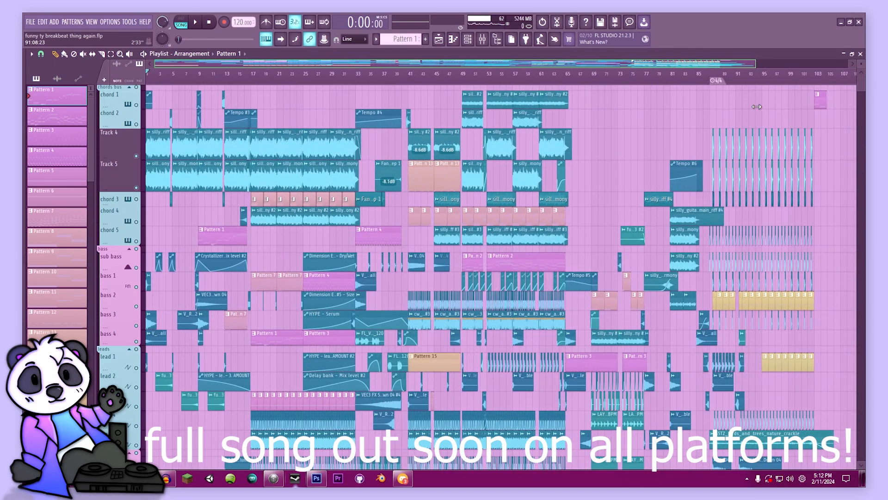
pyautogui.moveTo(754, 108); pyautogui.dragTo(785, 142)
pyautogui.moveTo(410, 179); pyautogui.dragTo(502, 456)
pyautogui.moveTo(592, 319); pyautogui.dragTo(614, 76)
pyautogui.moveTo(631, 377); pyautogui.dragTo(661, 132)
pyautogui.moveTo(392, 295); pyautogui.dragTo(422, 475)
pyautogui.moveTo(621, 179); pyautogui.dragTo(630, 454)
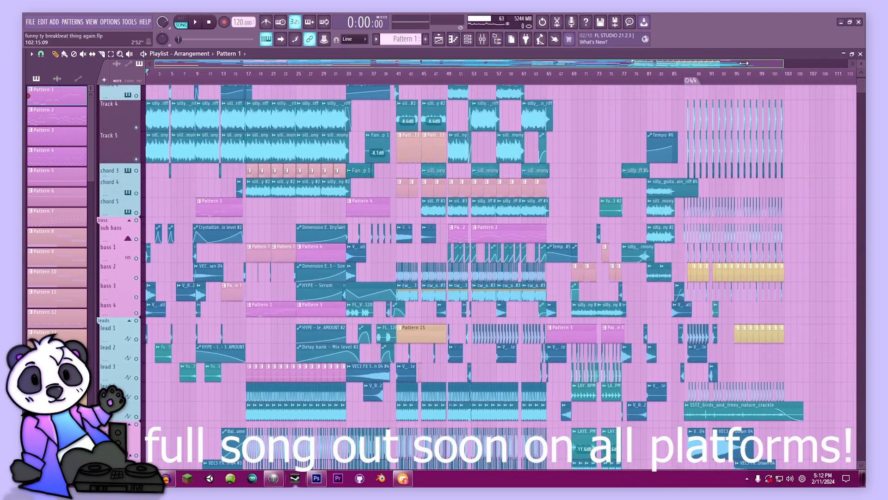
pyautogui.moveTo(782, 64); pyautogui.dragTo(572, 63)
pyautogui.moveTo(678, 96); pyautogui.dragTo(750, 99)
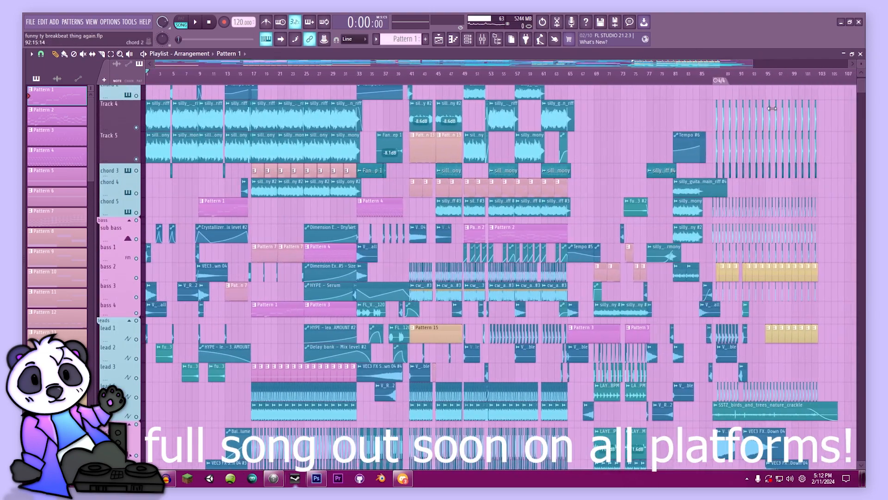